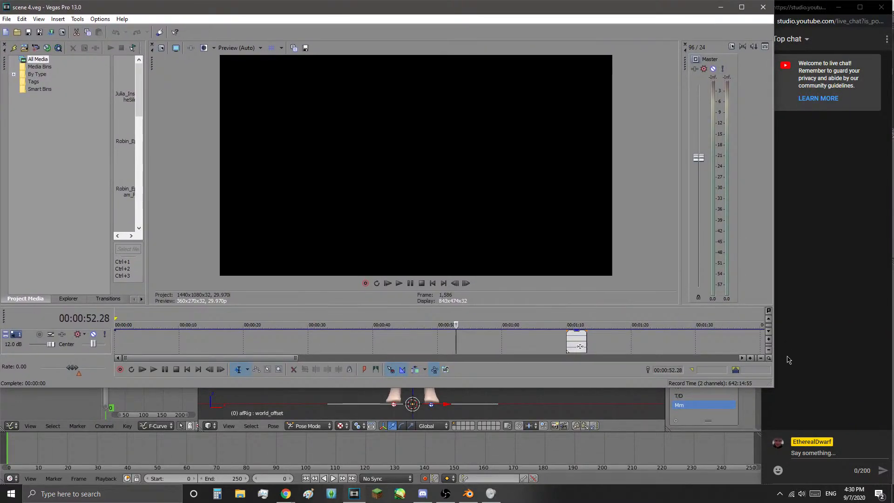
# - Narrow the Vegas Pro window to fit beside the live chat, switch to Blender, and size its window the same way
pyautogui.moveTo(774, 384); pyautogui.dragTo(761, 480)
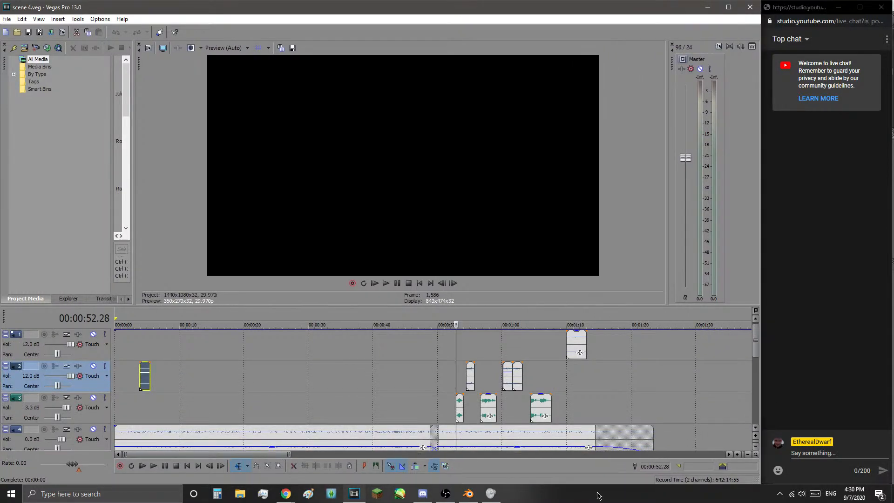
pyautogui.click(472, 498)
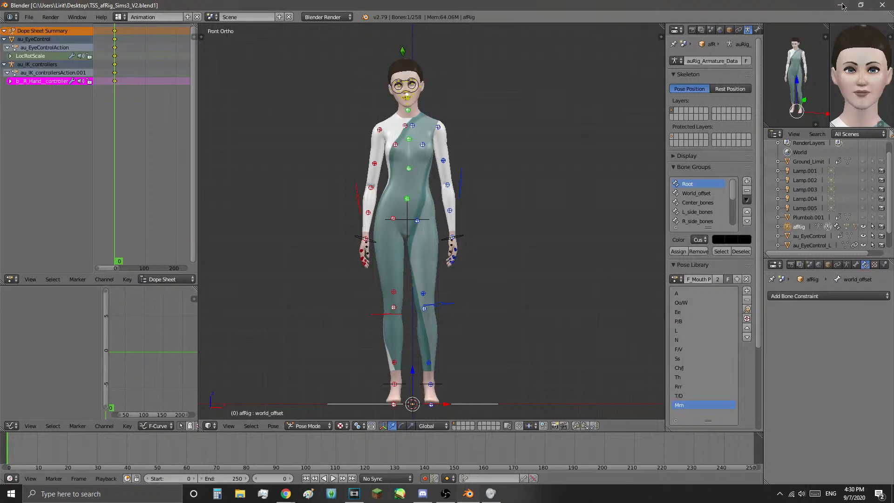
pyautogui.click(857, 10)
pyautogui.moveTo(457, 13); pyautogui.dragTo(453, 13)
pyautogui.moveTo(881, 480); pyautogui.dragTo(759, 484)
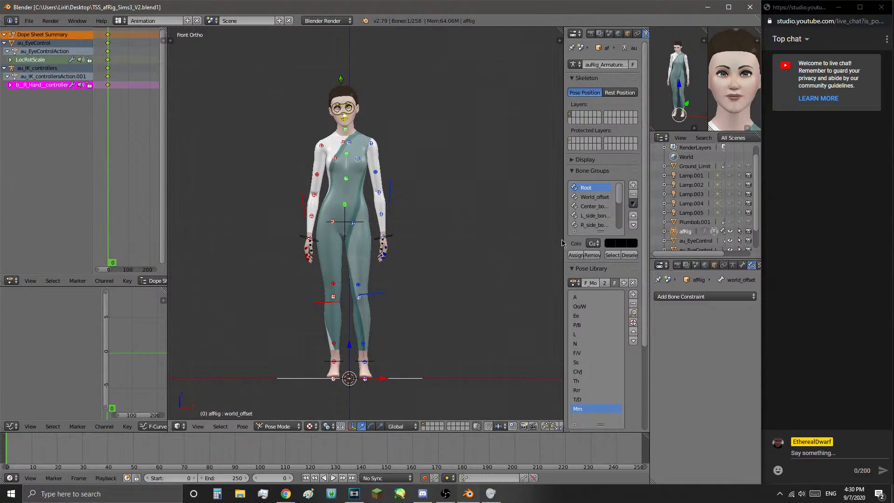
# - Switch to Open Broadcaster Software, fit its window beside the live chat, and minimize it
pyautogui.click(354, 494)
pyautogui.moveTo(446, 497)
pyautogui.click(447, 496)
pyautogui.moveTo(792, 14)
pyautogui.mouseDown()
pyautogui.moveTo(756, 12)
pyautogui.moveTo(775, 12)
pyautogui.mouseUp()
pyautogui.moveTo(879, 203); pyautogui.dragTo(762, 202)
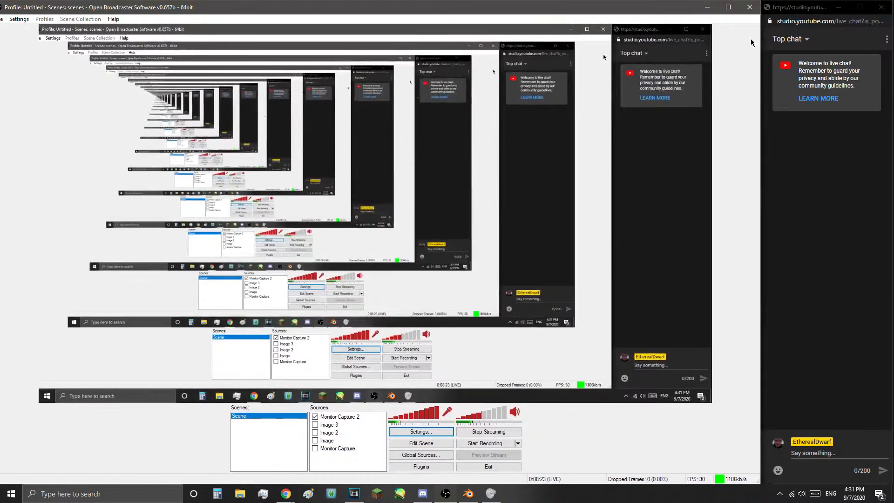
pyautogui.click(707, 8)
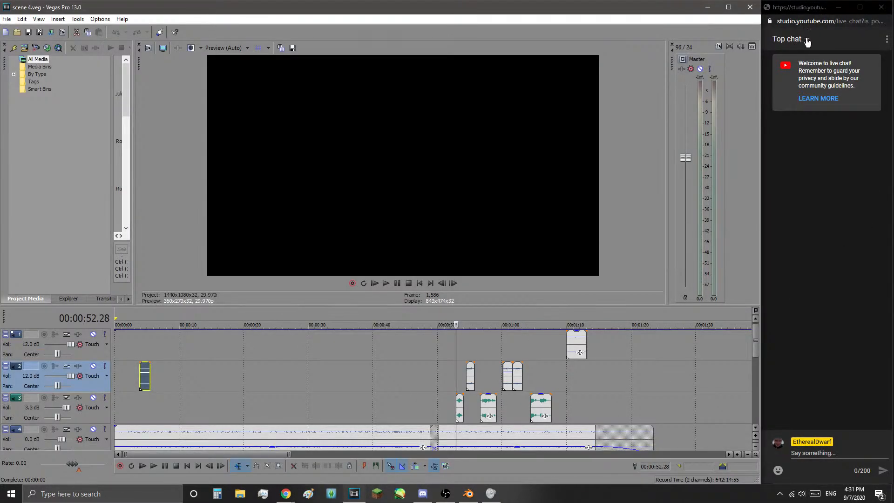
# - Switch the stream chat from Top chat to Live chat and check its participants list
pyautogui.click(790, 39)
pyautogui.click(835, 96)
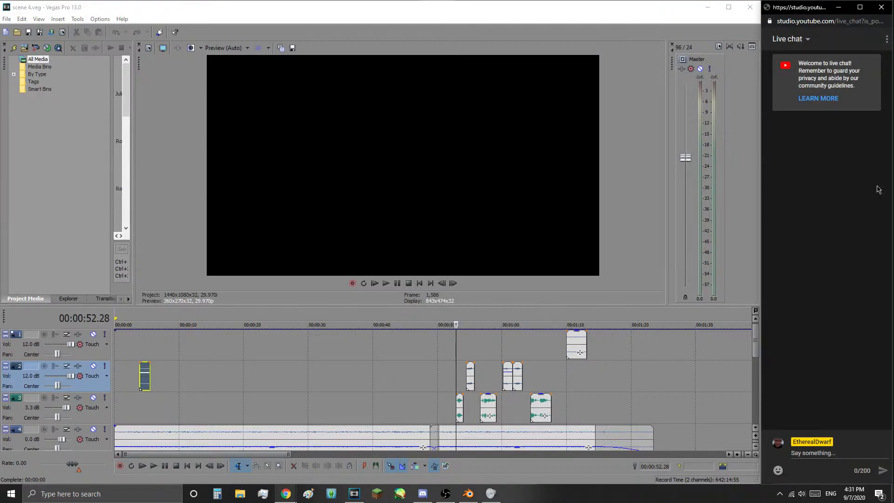
pyautogui.click(887, 42)
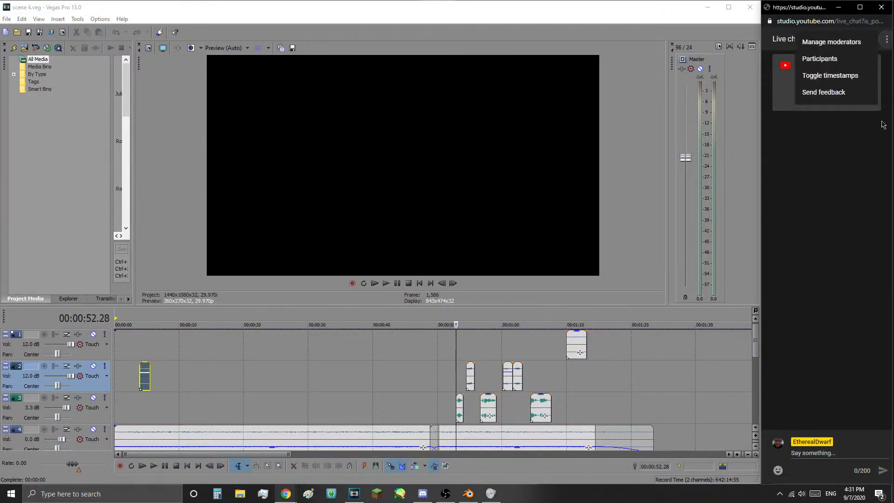
pyautogui.click(850, 60)
pyautogui.click(778, 39)
pyautogui.click(886, 42)
pyautogui.click(852, 157)
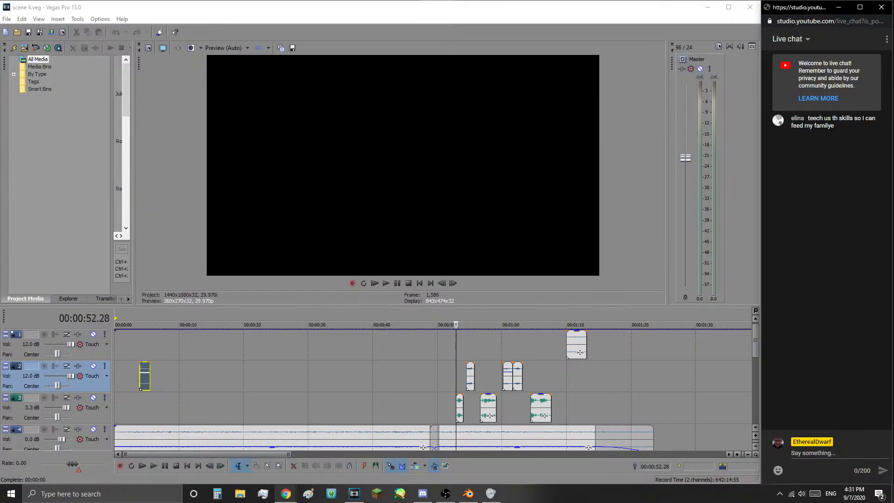
# - Switch to YouTube Studio in the browser to check the stream's health, and minimize it again
pyautogui.click(603, 168)
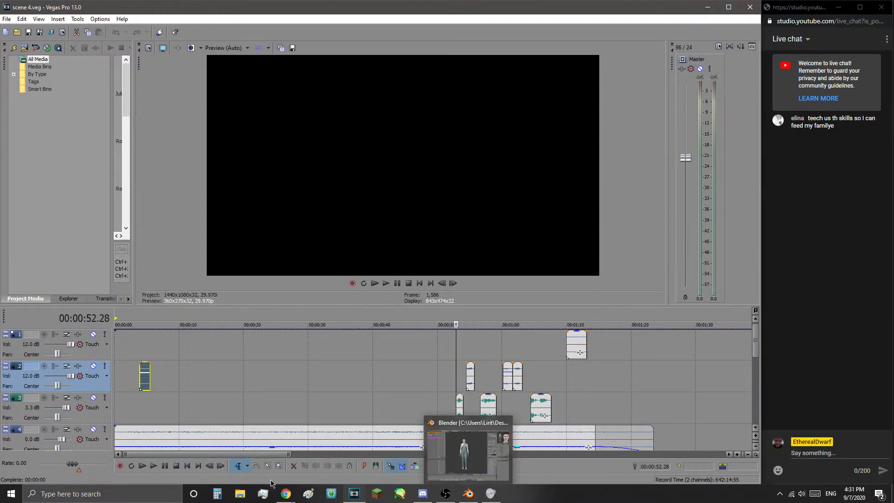
pyautogui.moveTo(286, 494)
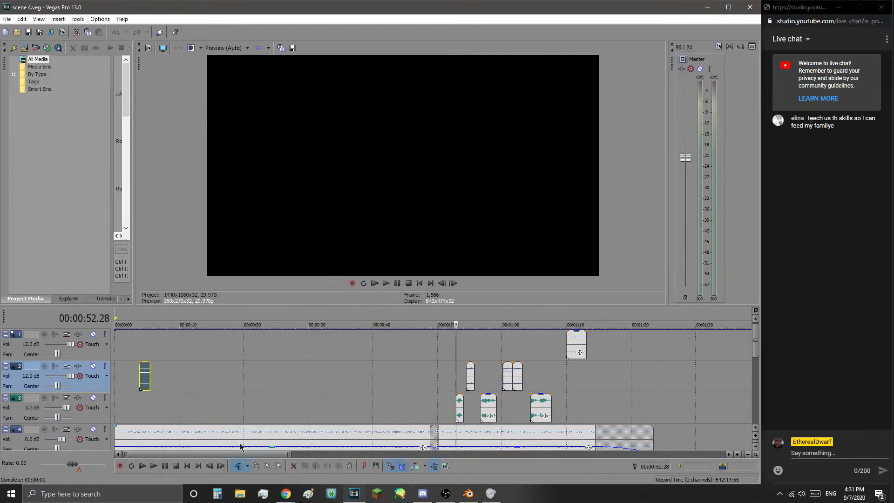
pyautogui.click(216, 454)
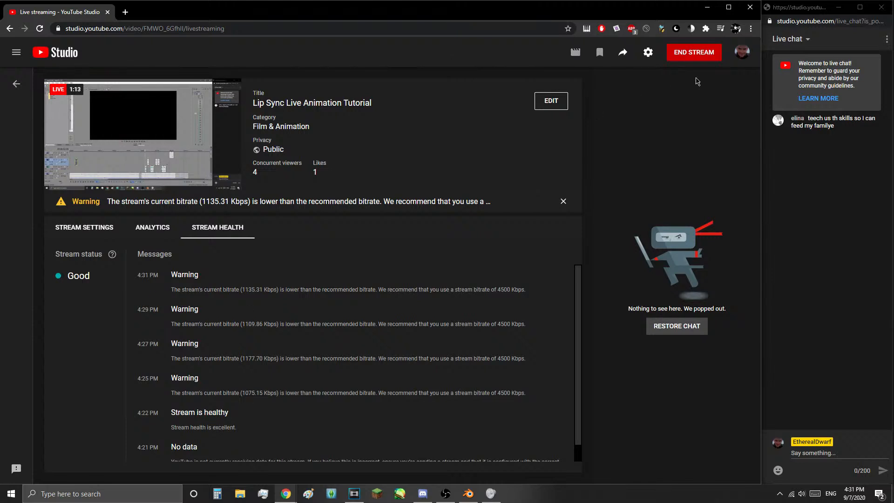
pyautogui.click(707, 7)
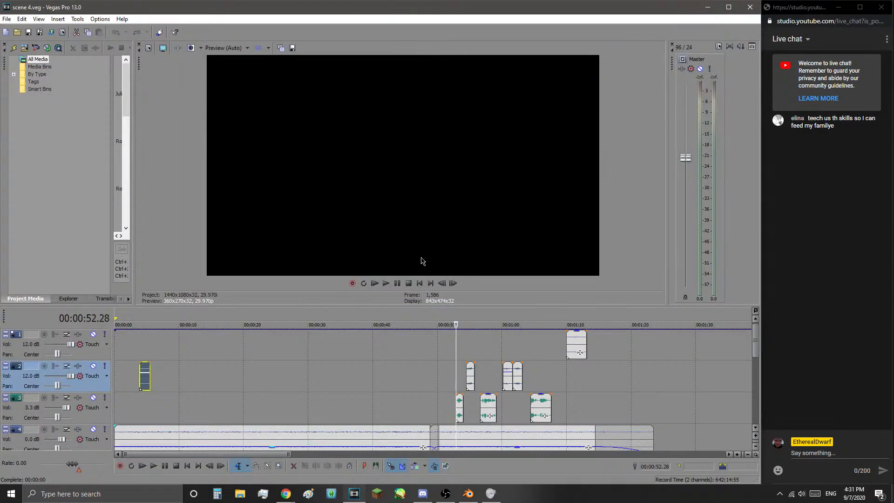
# - Mark the time range of the first clip on track 3, from 00:00:52.28 to 00:00:54.02, and return the playhead to its start
pyautogui.scroll(3, 463, 322)
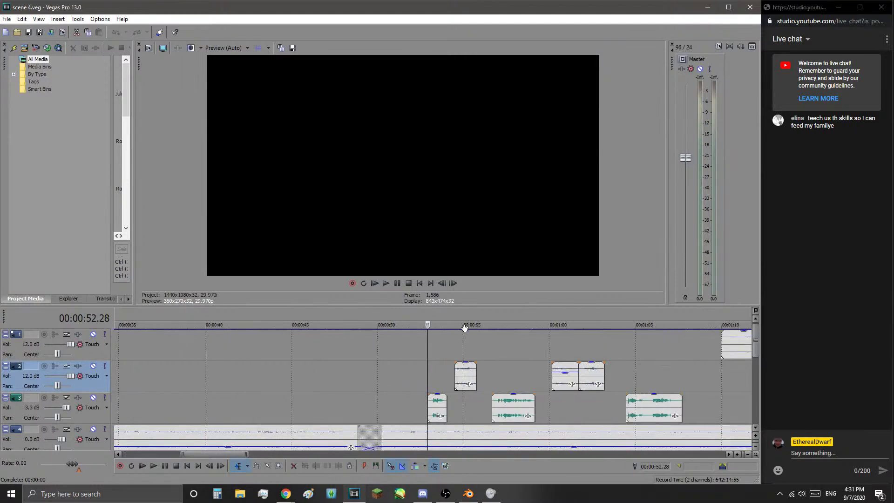
pyautogui.click(493, 316)
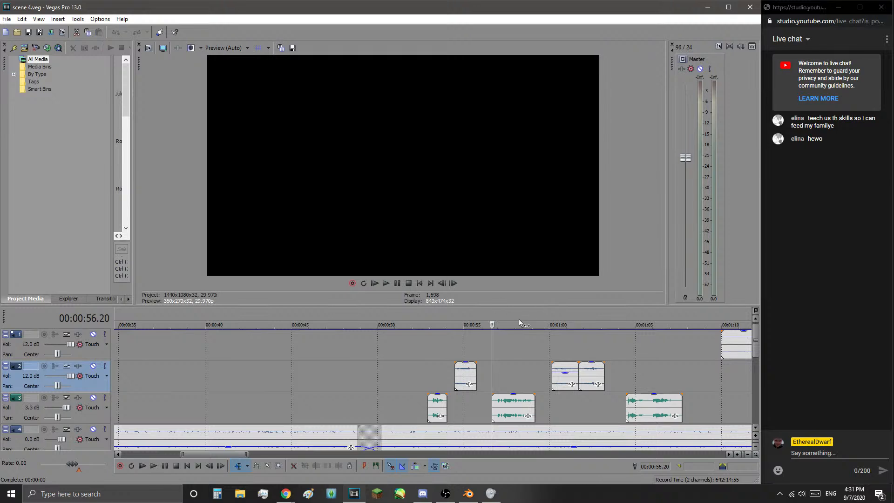
pyautogui.click(432, 317)
pyautogui.scroll(3, 432, 317)
pyautogui.click(410, 320)
pyautogui.click(409, 321)
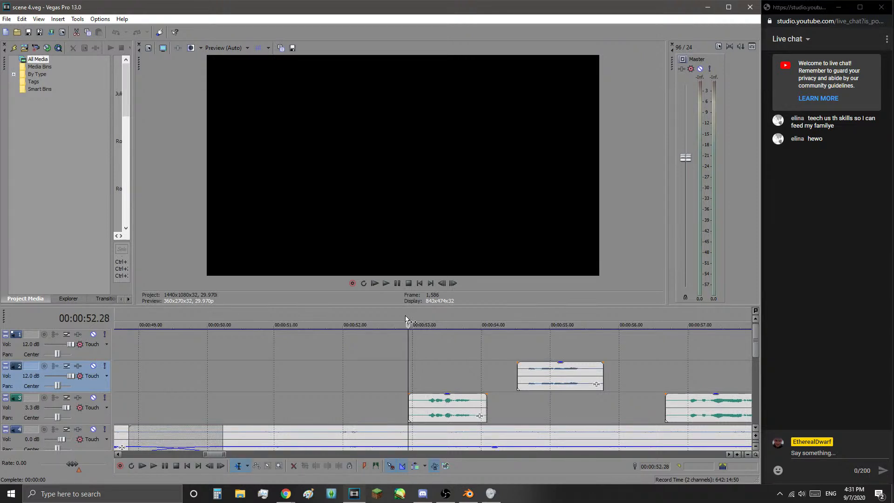
pyautogui.moveTo(406, 317); pyautogui.dragTo(485, 323)
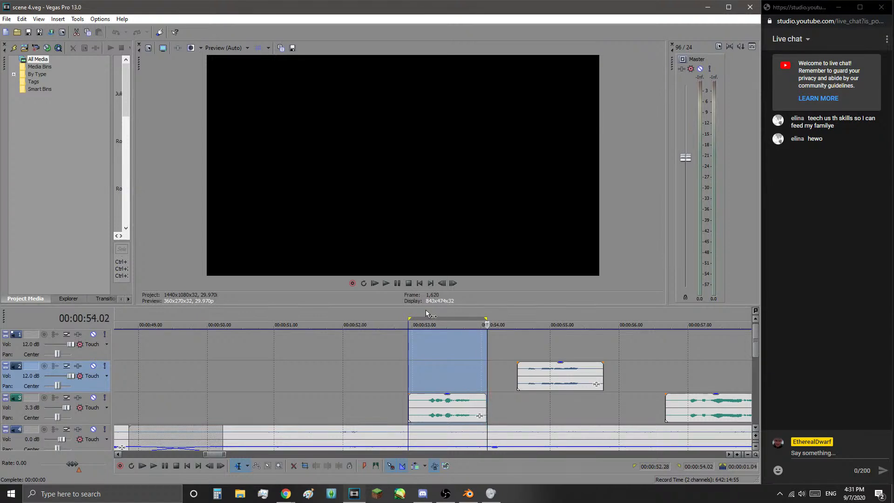
pyautogui.click(408, 312)
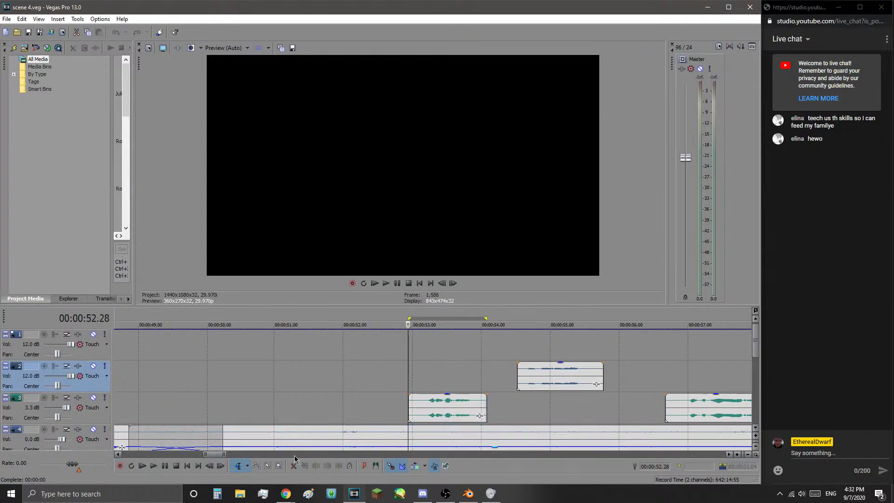
# - Switch to File Explorer to look through the Desktop folder's files, and minimize it
pyautogui.click(239, 494)
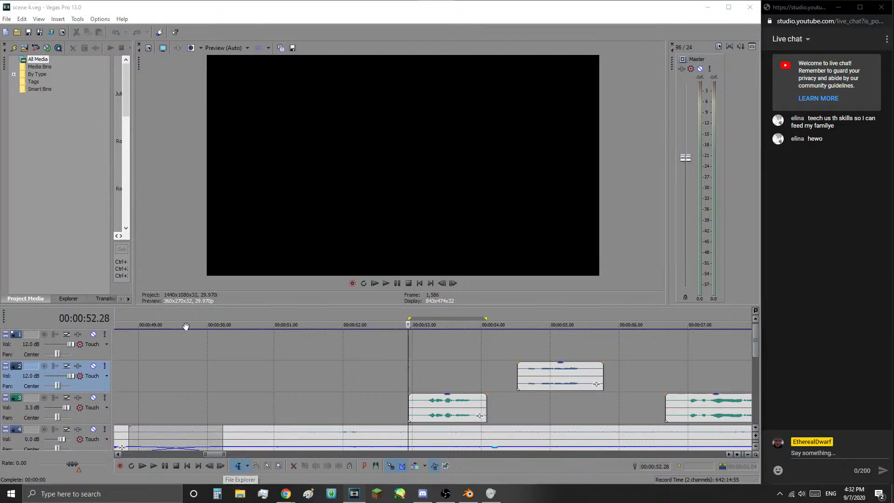
pyautogui.click(253, 81)
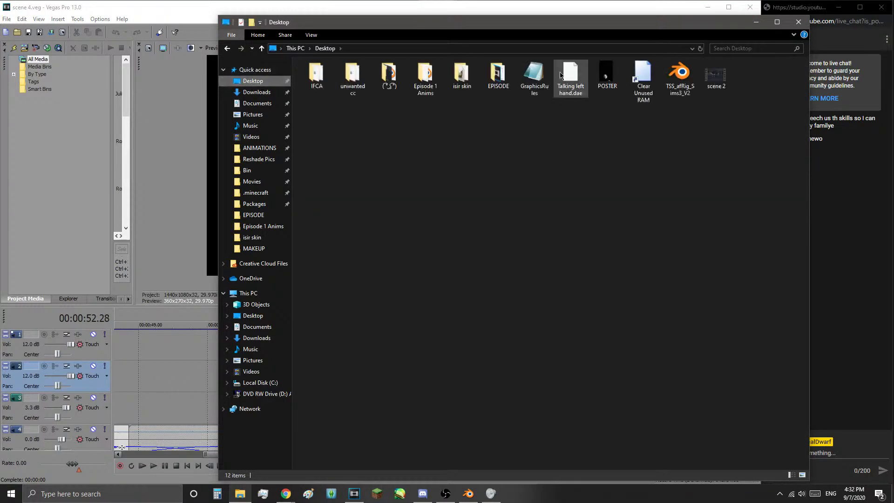
pyautogui.moveTo(476, 28); pyautogui.dragTo(322, 226)
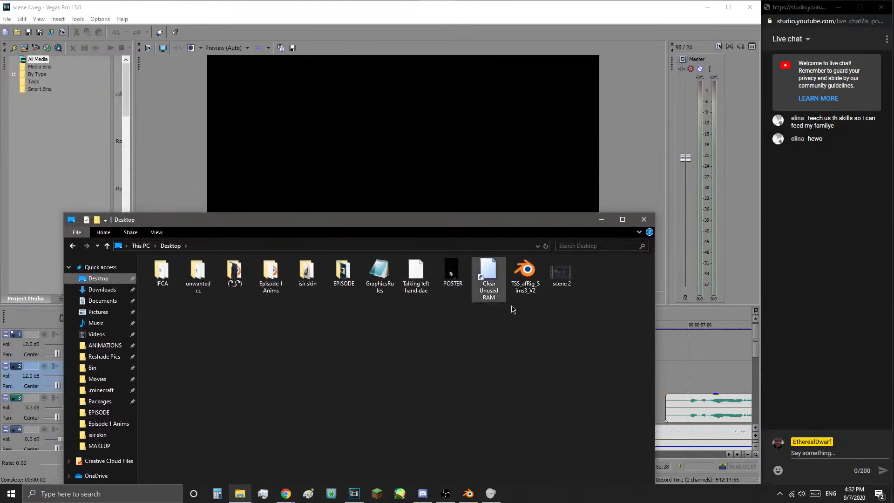
pyautogui.click(495, 278)
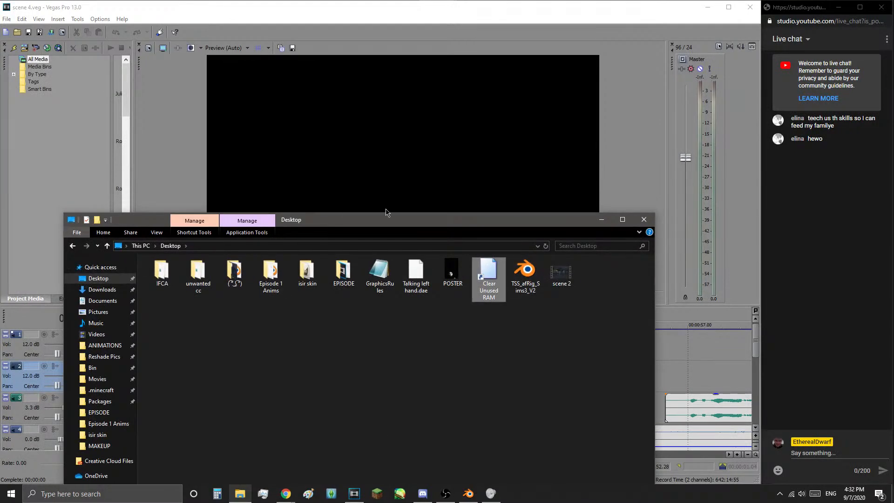
pyautogui.click(601, 220)
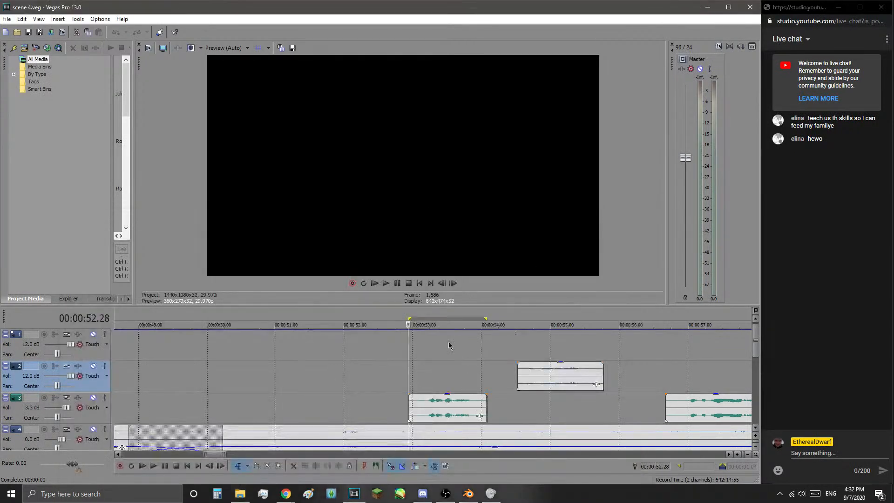
# - Reselect the marked time range, widen the project media area, and enlarge the timeline to show more tracks
pyautogui.doubleClick(425, 320)
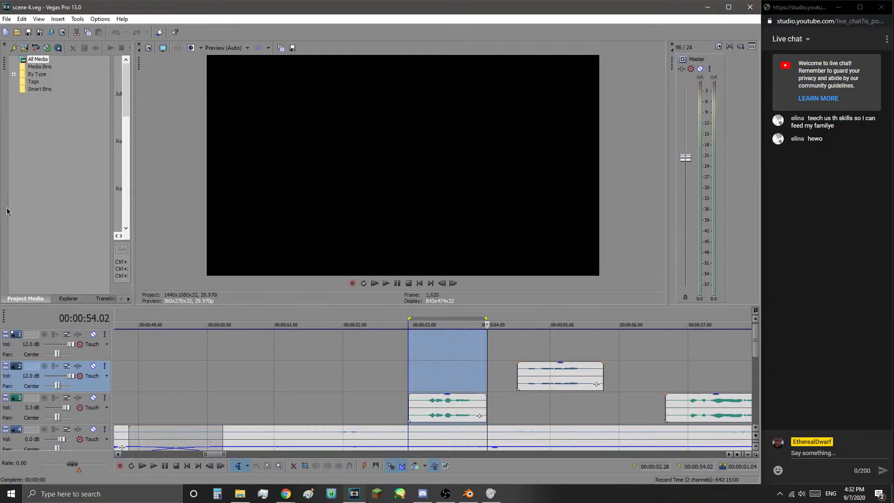
pyautogui.moveTo(134, 98); pyautogui.dragTo(316, 134)
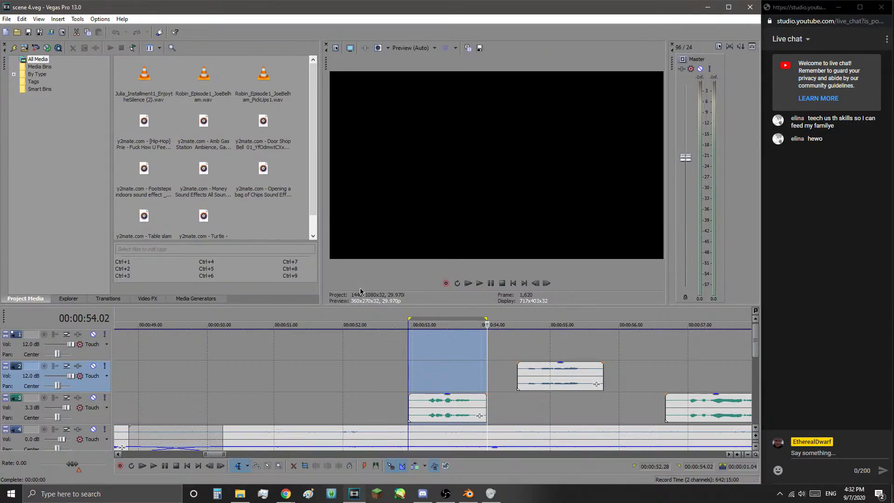
pyautogui.moveTo(360, 305); pyautogui.dragTo(380, 210)
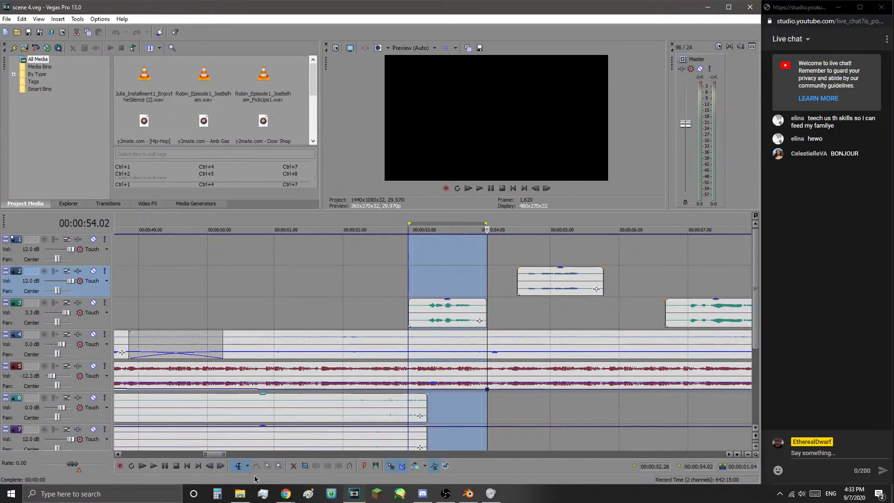
# - Move the playhead to the start of the selected time range at 00:00:52.28
pyautogui.moveTo(205, 455)
pyautogui.mouseDown()
pyautogui.moveTo(243, 455)
pyautogui.moveTo(219, 455)
pyautogui.mouseUp()
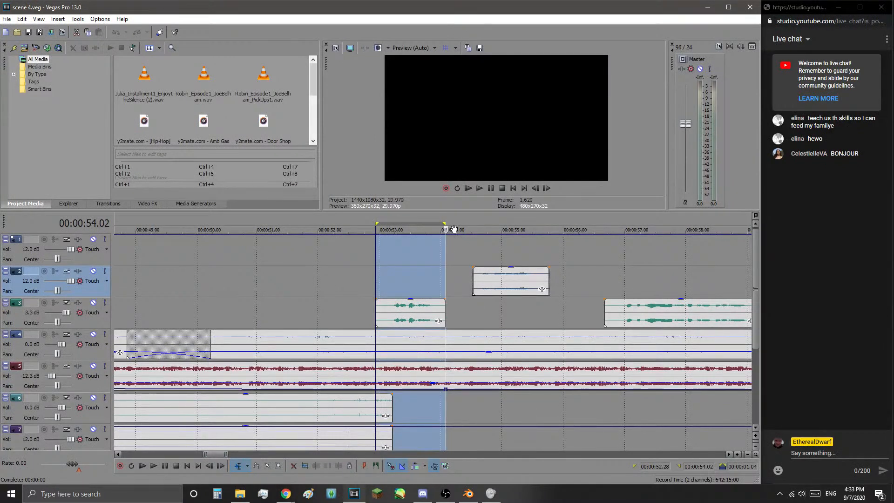
pyautogui.scroll(4, 410, 285)
pyautogui.scroll(-8, 410, 285)
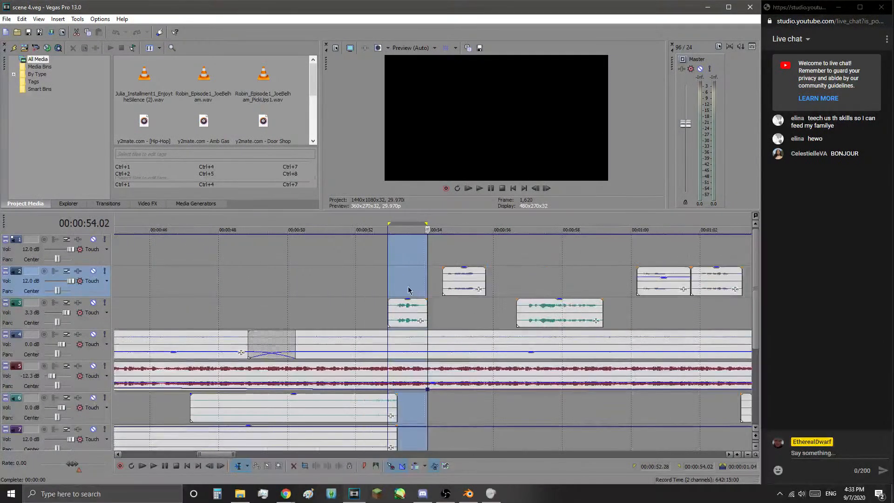
pyautogui.scroll(4, 409, 289)
pyautogui.scroll(2, 409, 289)
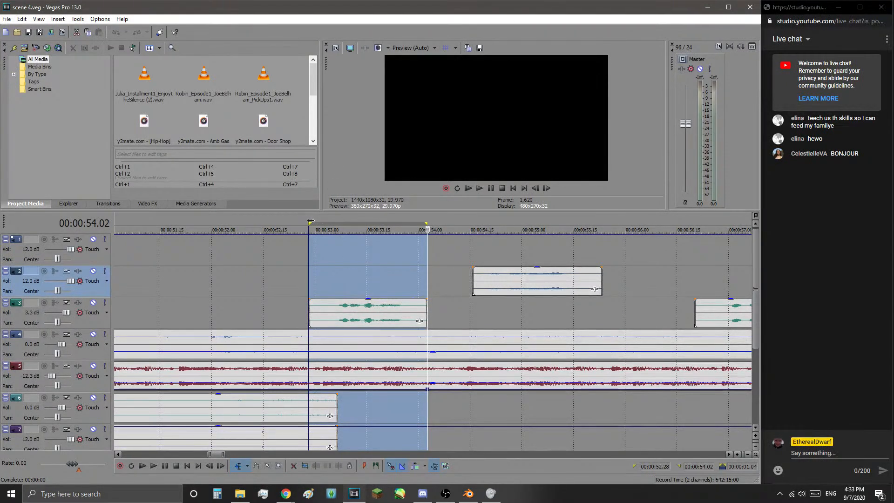
pyautogui.press('Left')
# - Examine how the dialogue, music and sound effect clips are arranged across the timeline tracks
pyautogui.scroll(-4, 493, 299)
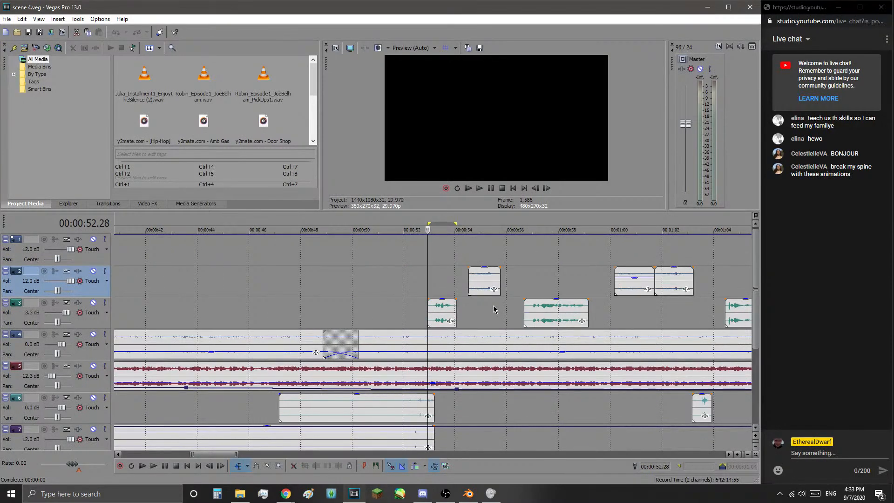
pyautogui.scroll(3, 493, 309)
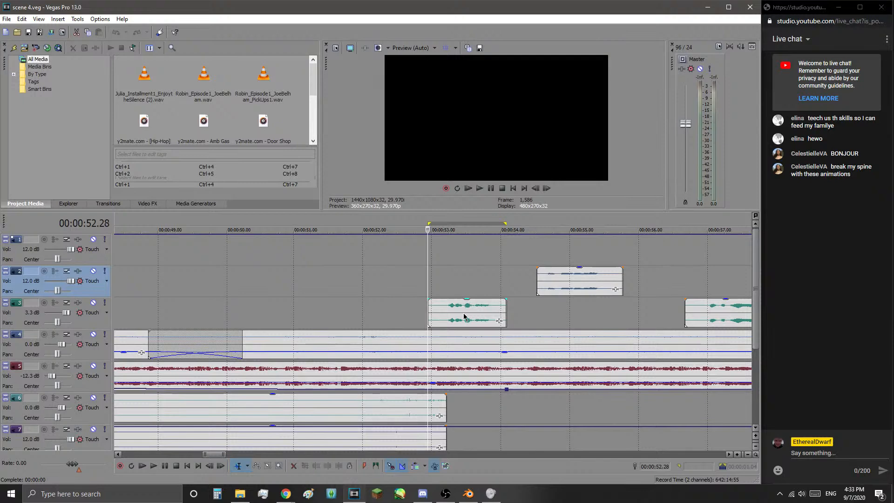
pyautogui.scroll(-4, 460, 323)
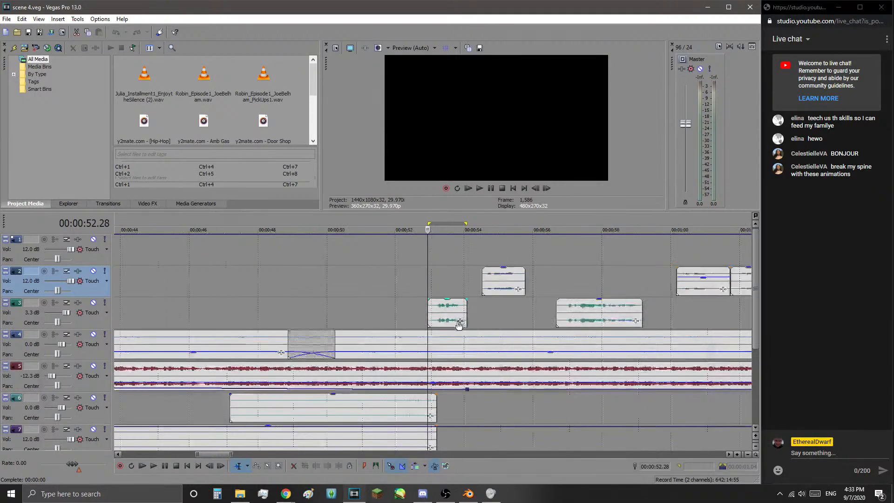
pyautogui.scroll(-4, 456, 328)
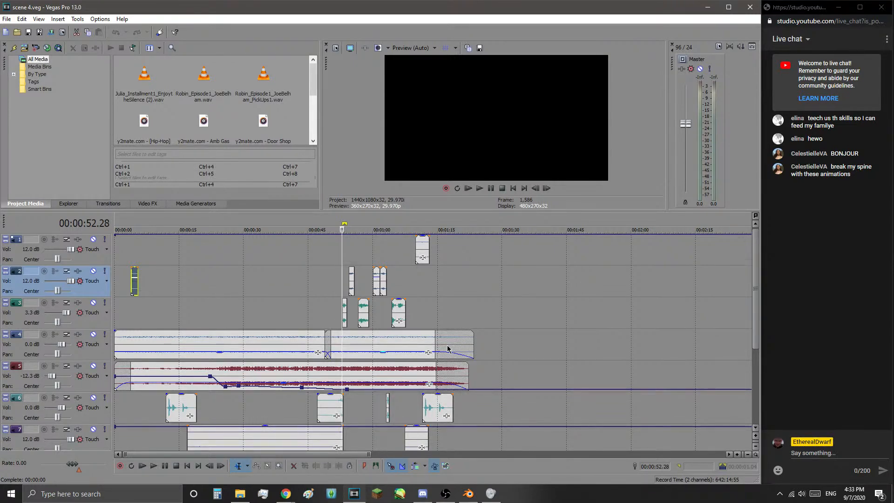
pyautogui.scroll(3, 447, 346)
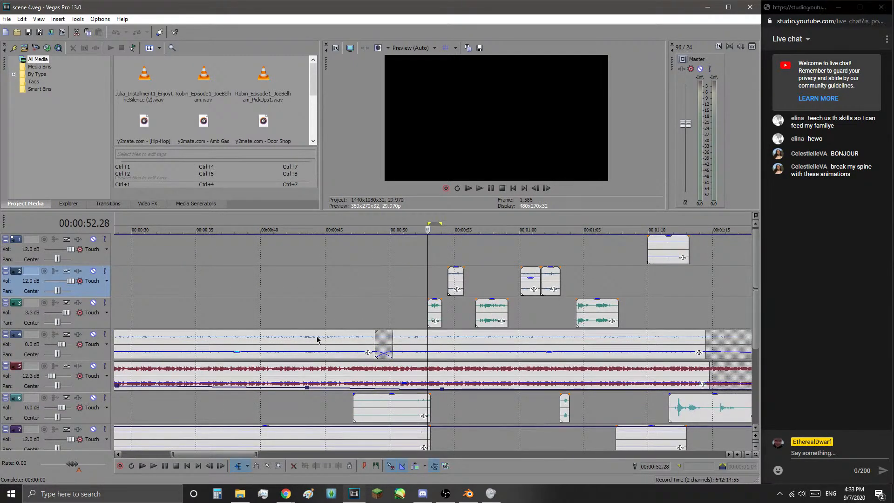
pyautogui.scroll(-2, 321, 343)
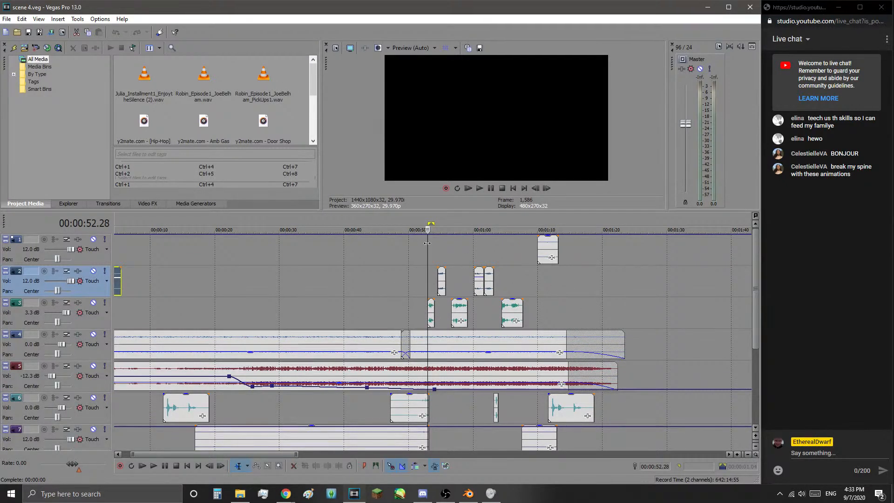
pyautogui.scroll(-2, 410, 251)
pyautogui.scroll(2, 318, 257)
pyautogui.scroll(-2, 310, 254)
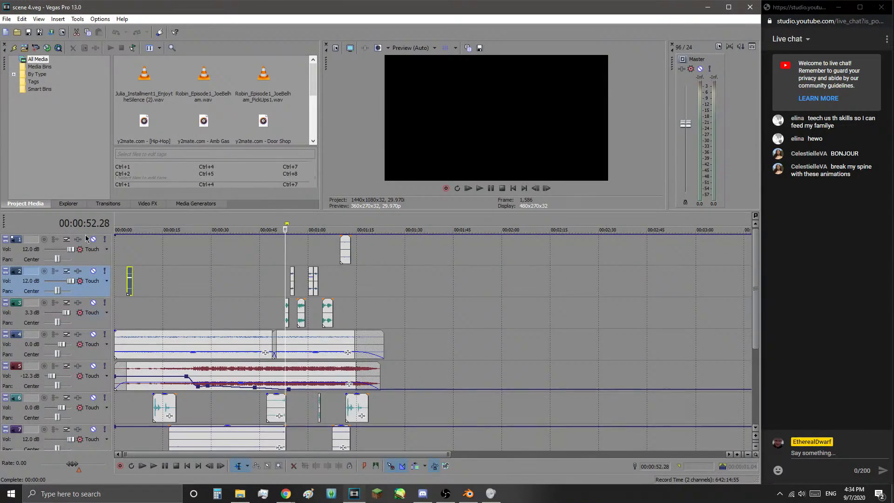
# - Look over the timeline from the lowest tracks to the top ones, and inspect the voice clips near the playhead up close
pyautogui.moveTo(755, 321)
pyautogui.mouseDown()
pyautogui.moveTo(754, 350)
pyautogui.moveTo(755, 339)
pyautogui.mouseUp()
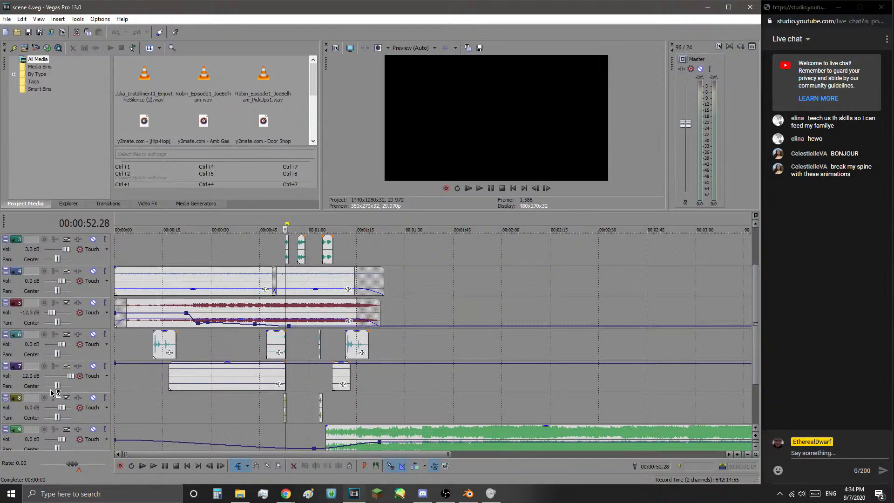
pyautogui.moveTo(754, 306); pyautogui.dragTo(759, 286)
pyautogui.scroll(3, 312, 312)
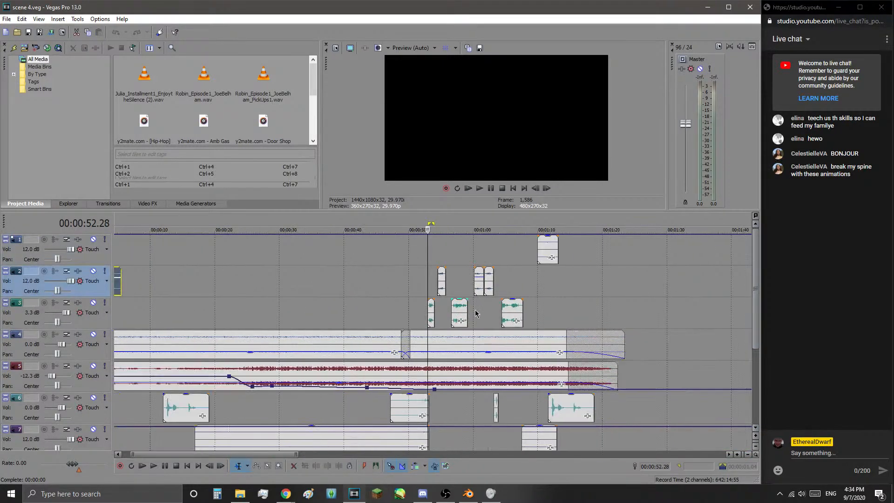
pyautogui.scroll(-2, 312, 312)
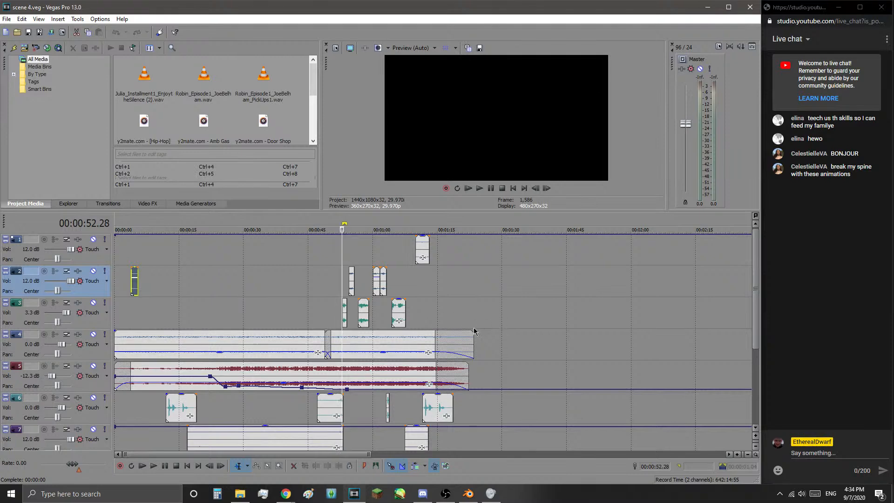
pyautogui.scroll(2, 317, 316)
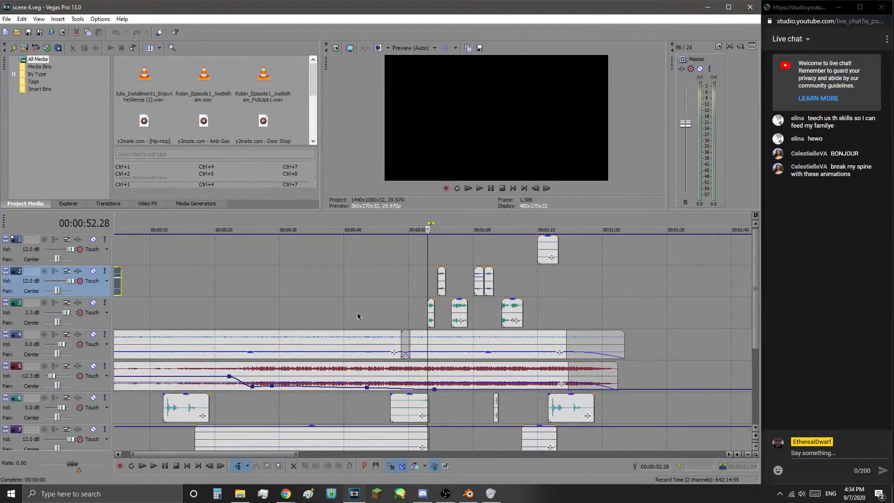
pyautogui.scroll(-2, 285, 307)
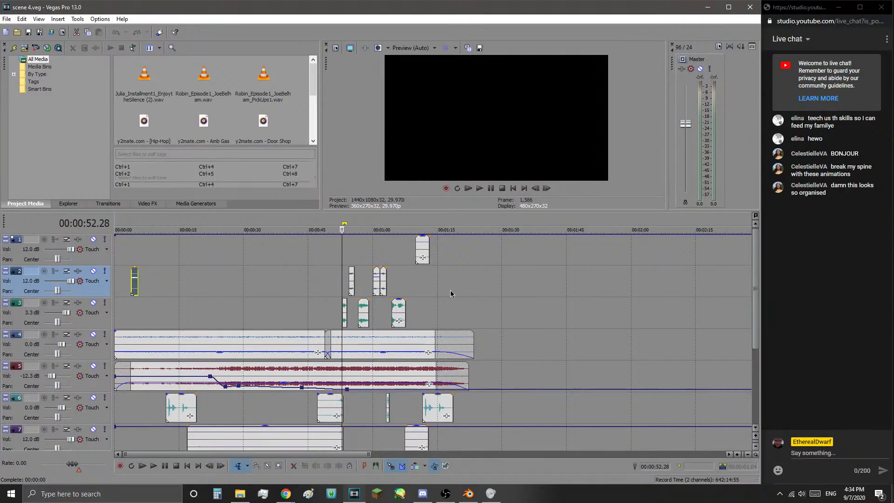
pyautogui.scroll(2, 478, 329)
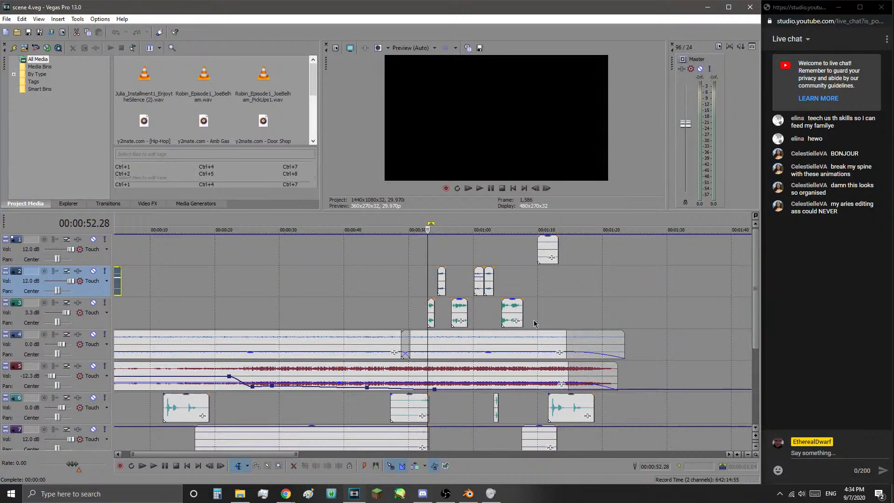
pyautogui.scroll(2, 533, 322)
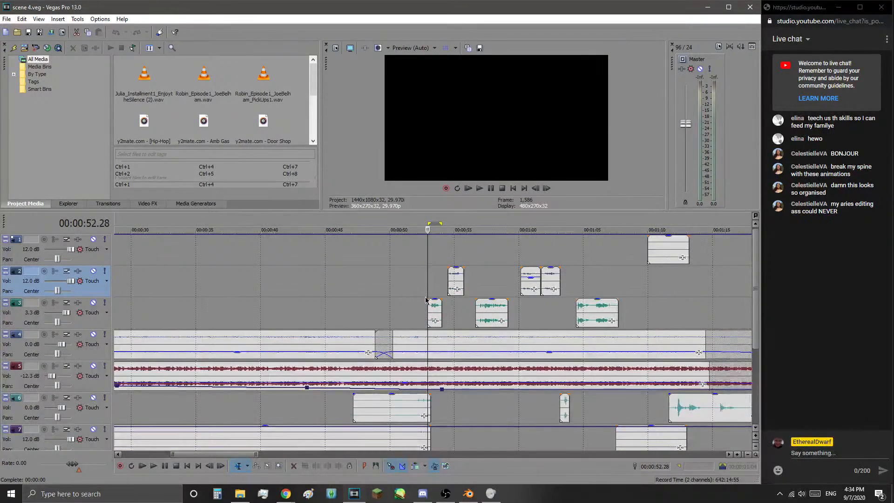
pyautogui.scroll(-3, 414, 344)
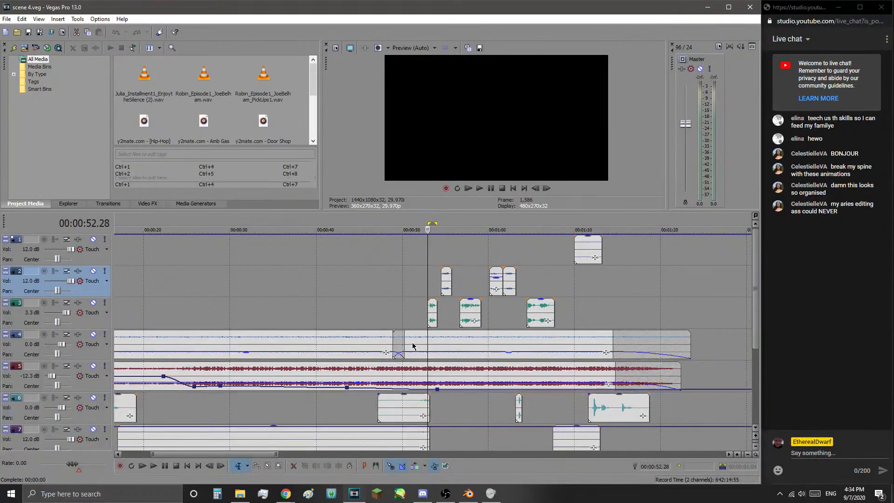
pyautogui.scroll(-2, 368, 334)
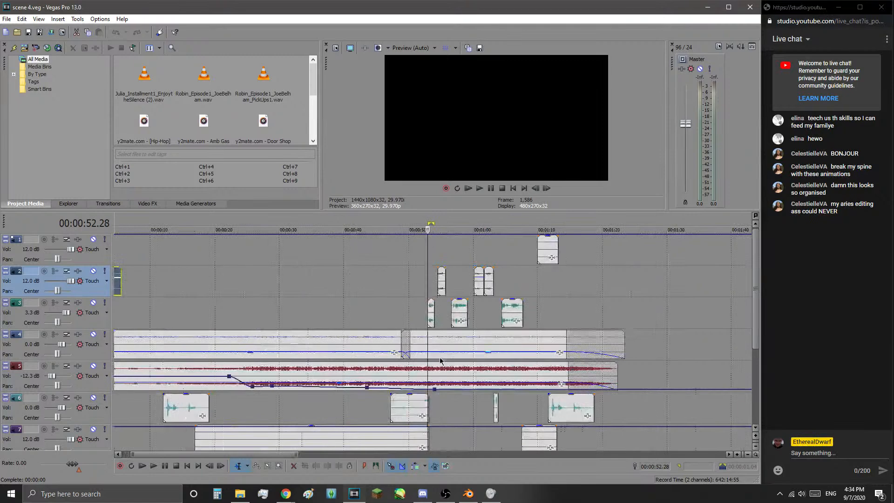
pyautogui.moveTo(755, 301)
pyautogui.mouseDown()
pyautogui.moveTo(754, 356)
pyautogui.moveTo(743, 281)
pyautogui.moveTo(746, 291)
pyautogui.mouseUp()
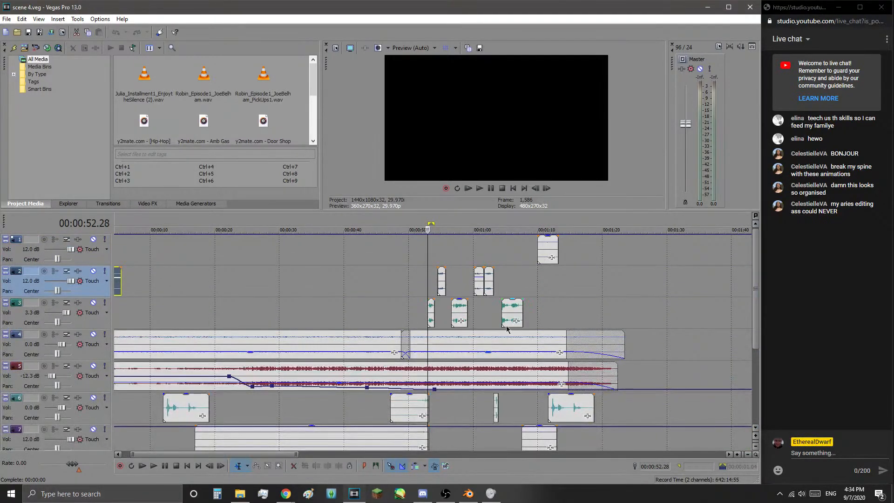
pyautogui.scroll(3, 505, 330)
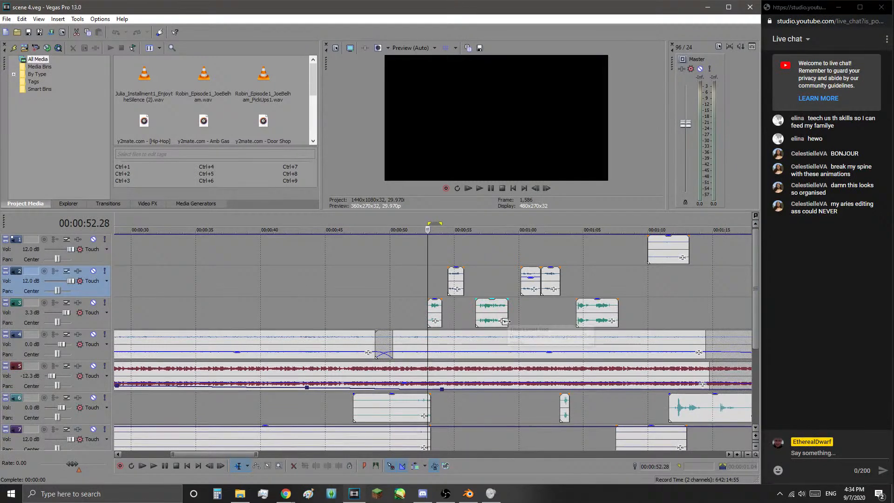
pyautogui.scroll(-3, 507, 322)
pyautogui.scroll(-3, 515, 327)
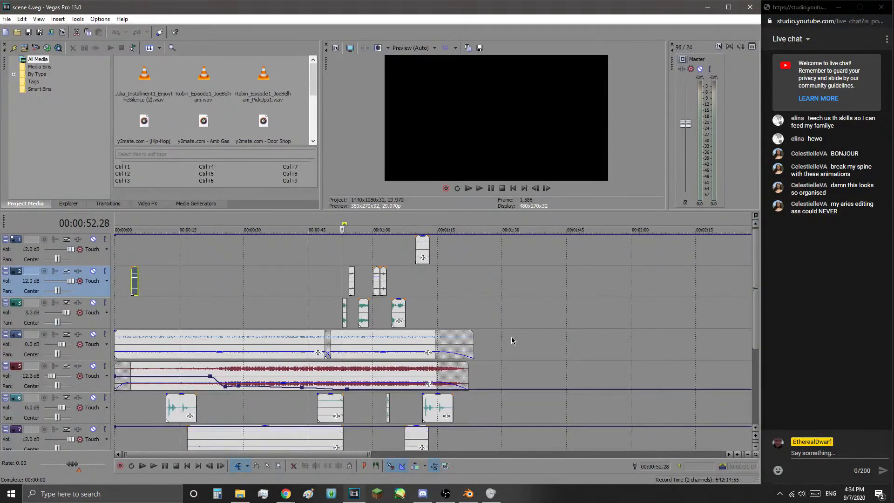
pyautogui.scroll(4, 504, 345)
pyautogui.scroll(2, 504, 337)
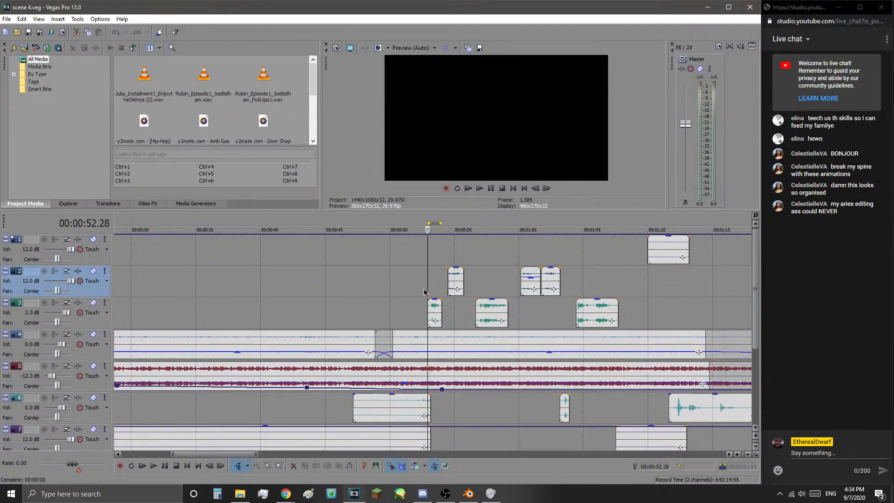
# - Select the time range spanning the first voice clip on track 3, from 00:00:52.28 to 00:00:54.02
pyautogui.scroll(2, 426, 289)
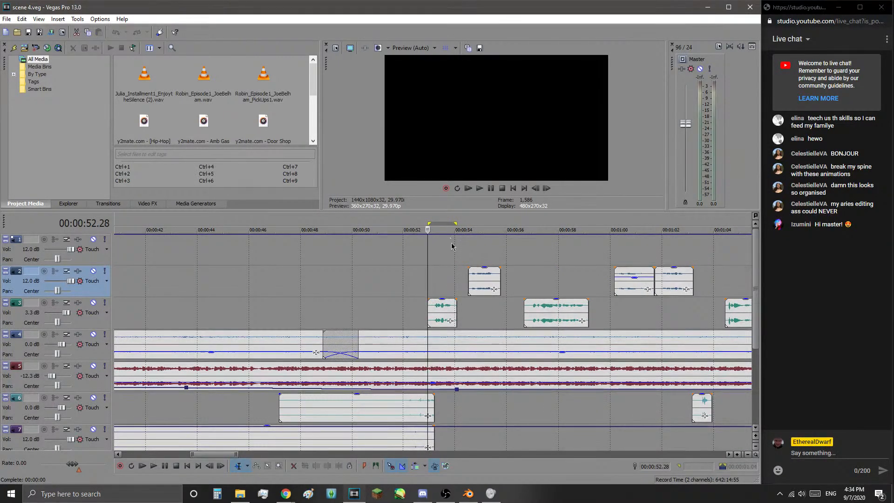
pyautogui.scroll(1, 450, 247)
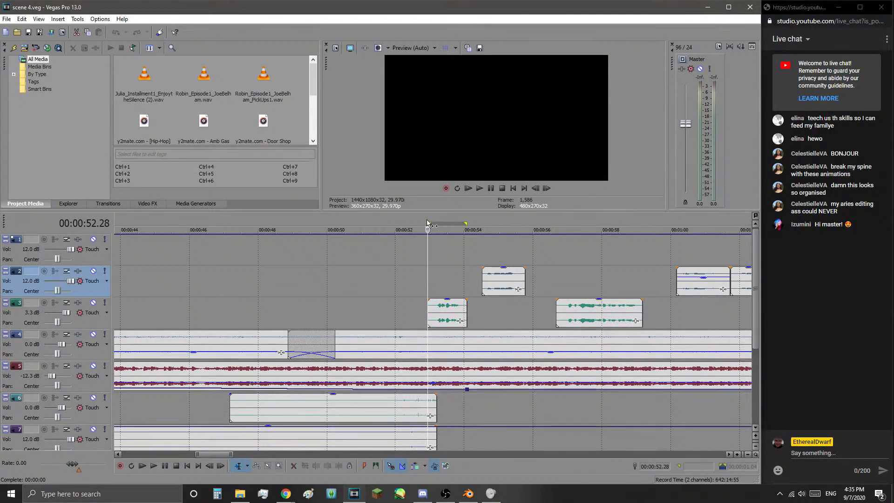
pyautogui.moveTo(427, 224); pyautogui.dragTo(467, 230)
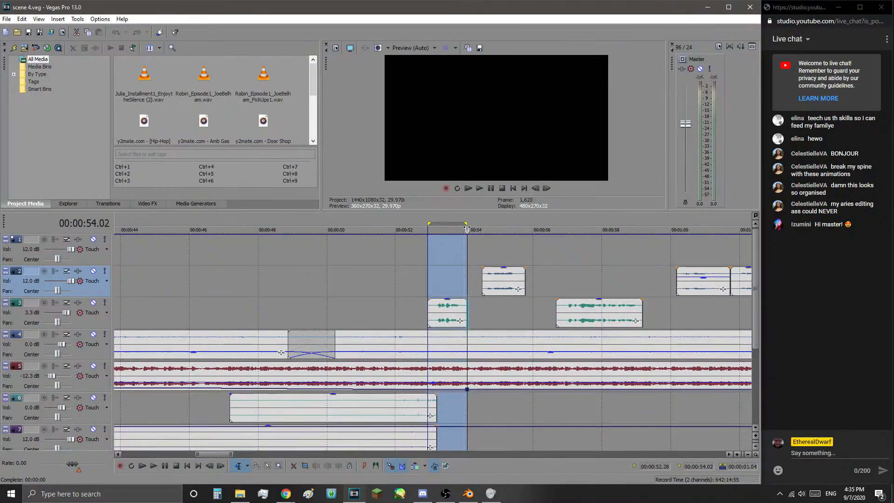
pyautogui.scroll(2, 469, 255)
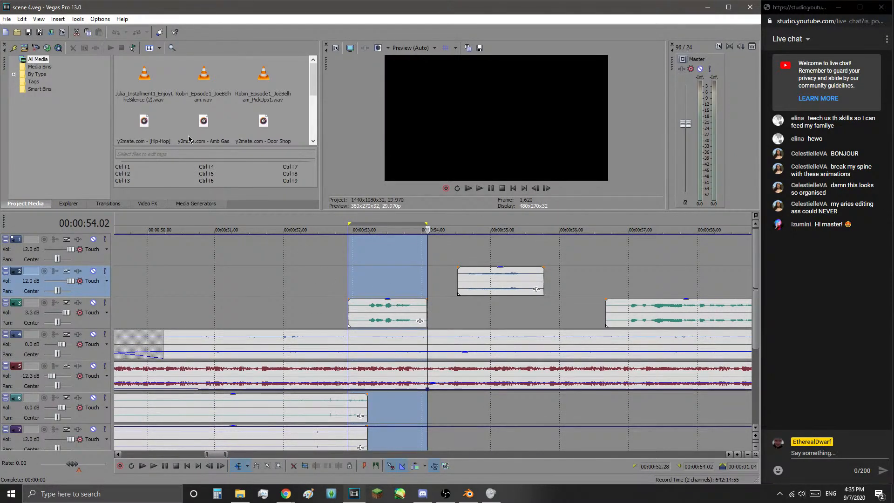
# - Open the render settings and choose the MP3 Audio template Highest Quality VBR Stereo Audio as the output format
pyautogui.click(52, 32)
pyautogui.moveTo(575, 278); pyautogui.dragTo(581, 332)
pyautogui.scroll(7, 336, 293)
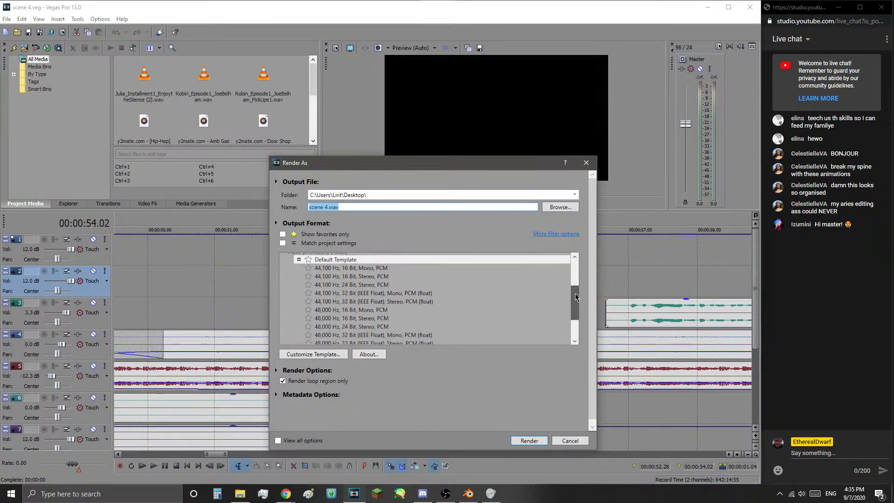
pyautogui.click(284, 287)
pyautogui.scroll(1, 288, 308)
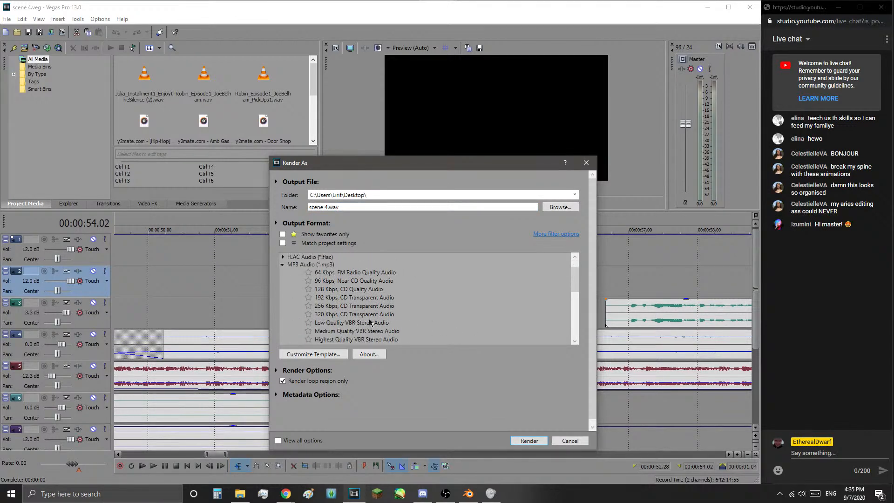
pyautogui.click(360, 339)
# - Name the output file julia1.mp3 in the Desktop folder and render the selected loop region
pyautogui.click(326, 208)
pyautogui.moveTo(327, 208); pyautogui.dragTo(290, 215)
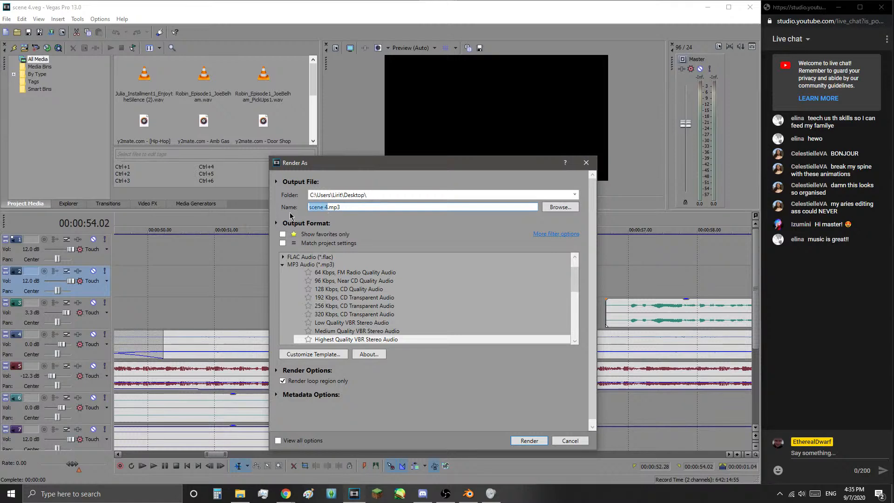
pyautogui.press('BackSpace')
pyautogui.write('julia1')
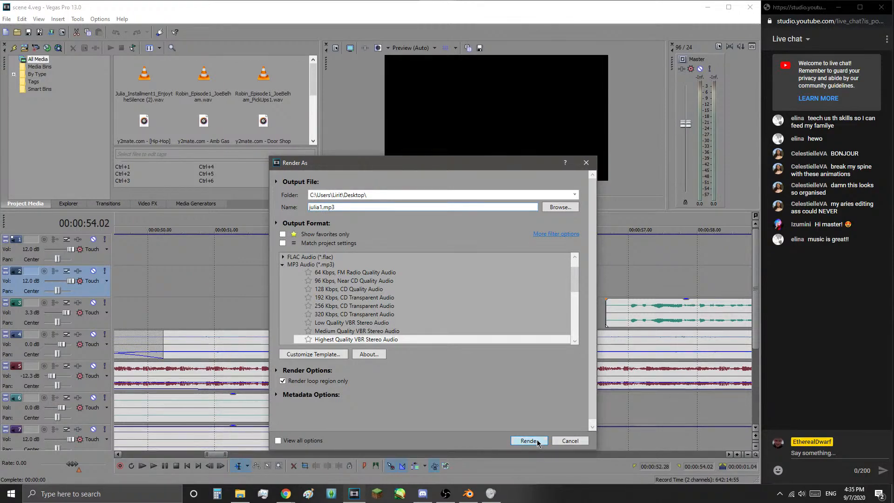
pyautogui.click(539, 443)
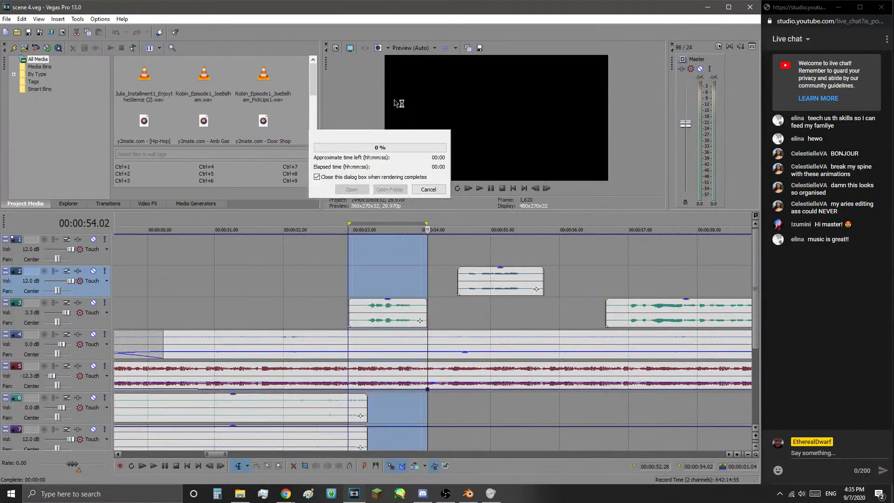
# - Switch to Blender, widen the properties and outliner areas, and recentre the character in the 3D view
pyautogui.click(467, 499)
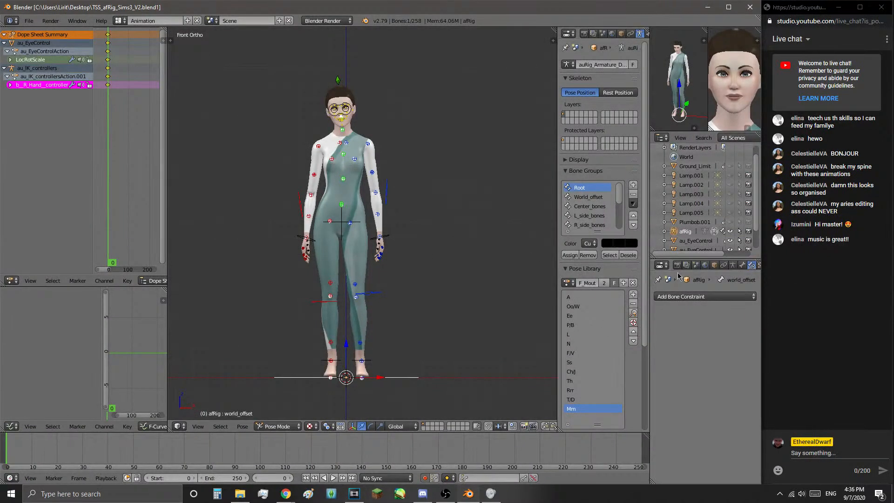
pyautogui.moveTo(649, 262); pyautogui.dragTo(632, 267)
pyautogui.moveTo(559, 239); pyautogui.dragTo(533, 239)
pyautogui.keyDown('shift'); pyautogui.moveTo(331, 197); pyautogui.dragTo(350, 207, button='middle'); pyautogui.keyUp('shift')
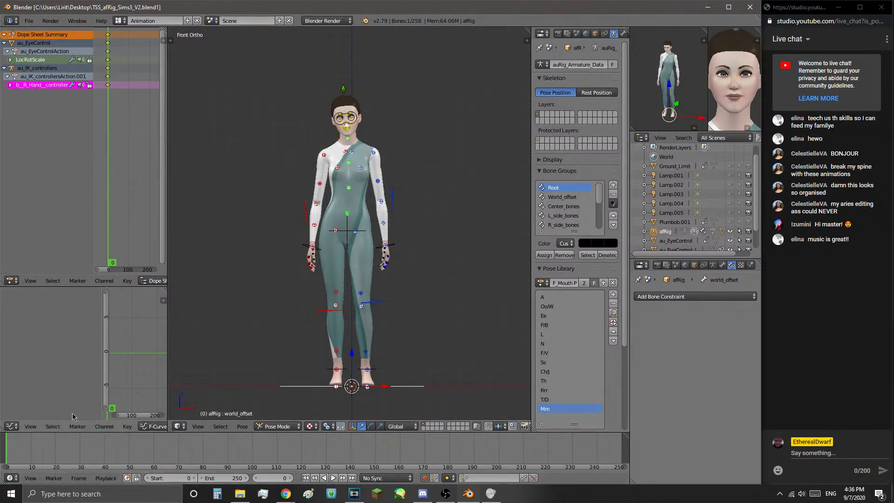
# - Change the Graph Editor area to the Video Sequence Editor and fit its whole range in view
pyautogui.moveTo(99, 344); pyautogui.dragTo(47, 346)
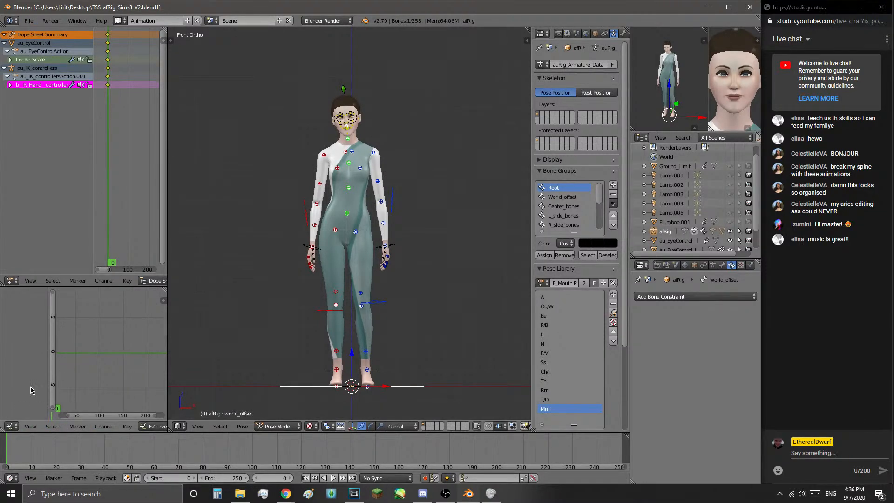
pyautogui.scroll(-3, 98, 373)
pyautogui.scroll(1, 65, 345)
pyautogui.click(11, 427)
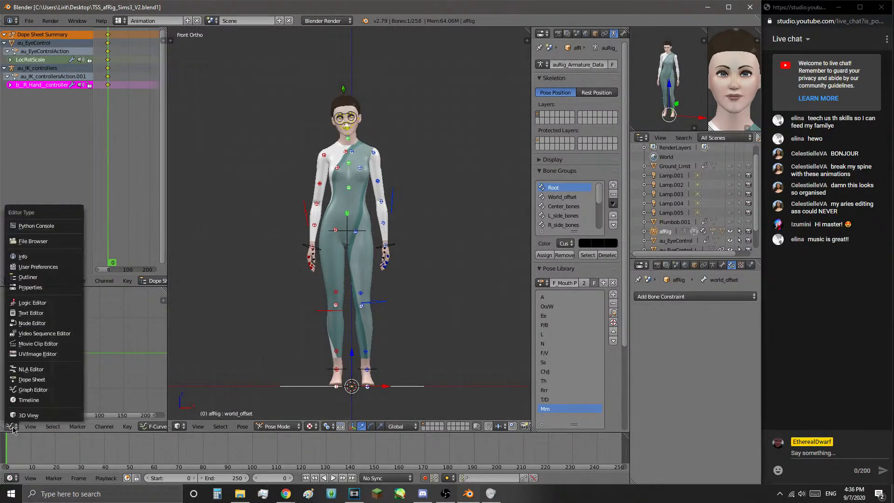
pyautogui.click(32, 334)
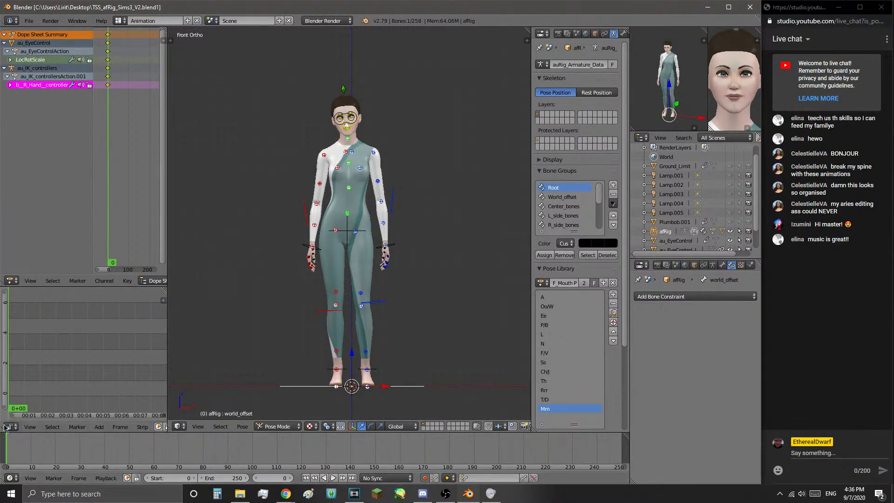
pyautogui.press('Home')
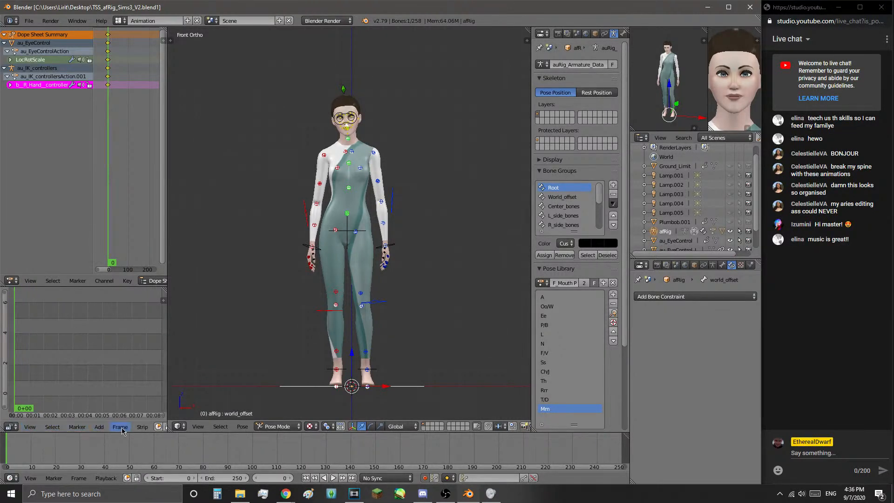
# - Add julia1.mp3 from the Desktop folder as a sound strip on channel 1 at frame 0 and frame it in the sequencer
pyautogui.click(99, 427)
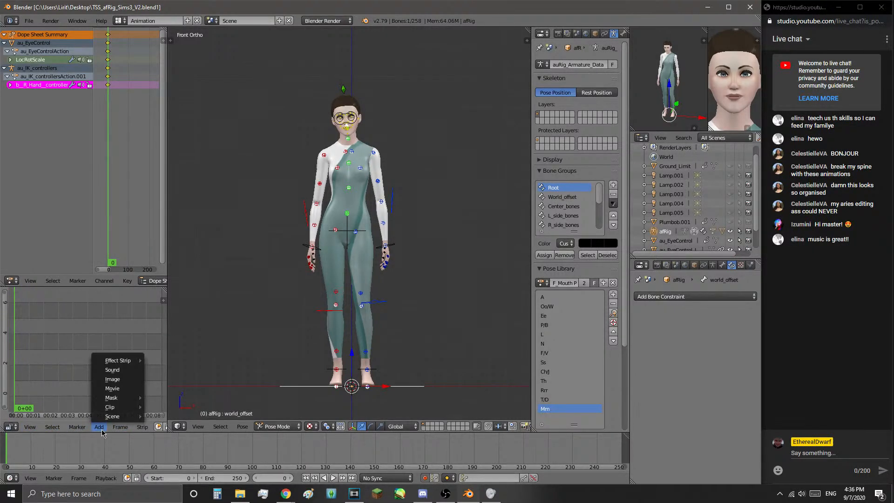
pyautogui.click(112, 369)
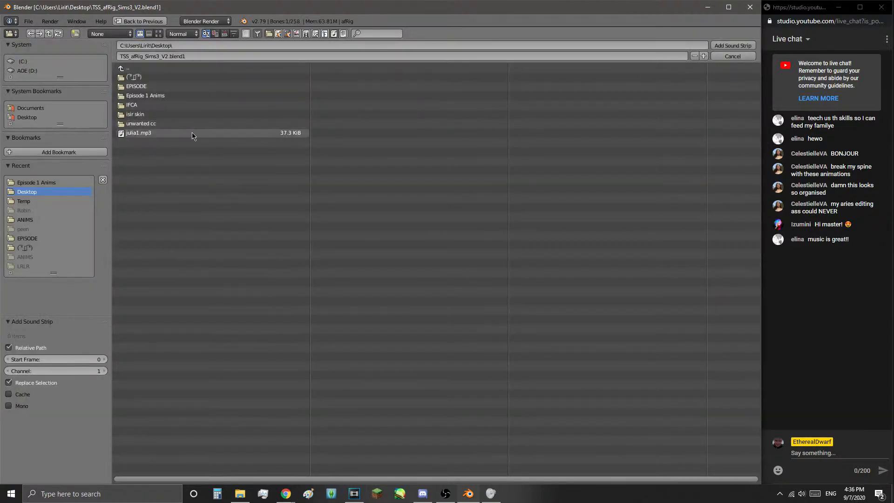
pyautogui.click(145, 133)
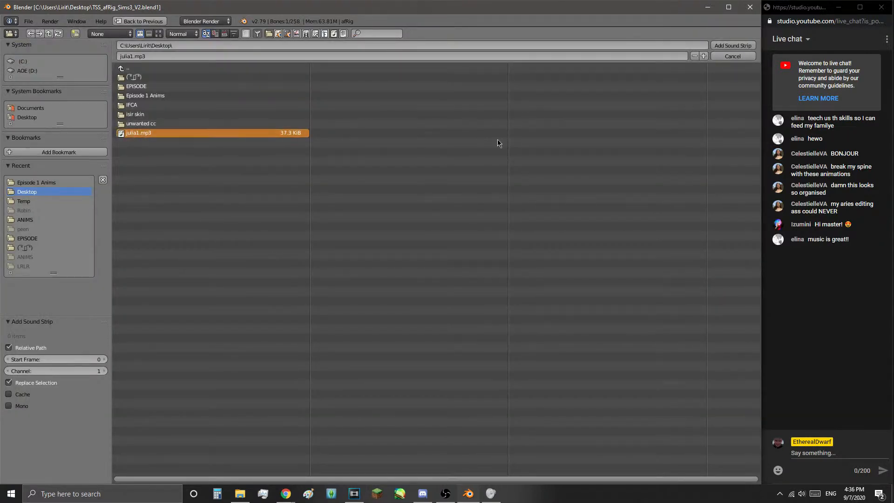
pyautogui.click(735, 46)
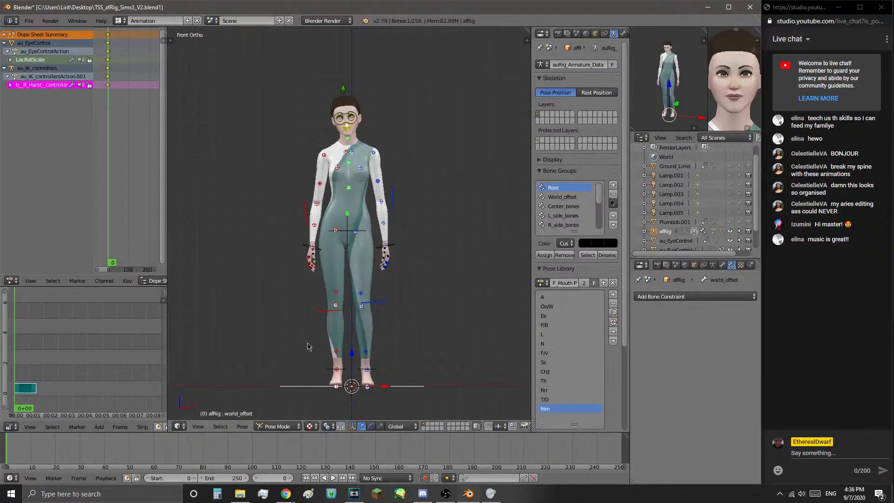
pyautogui.scroll(5, 34, 373)
pyautogui.moveTo(34, 373); pyautogui.dragTo(173, 354, button='middle')
pyautogui.scroll(6, 121, 344)
pyautogui.moveTo(118, 344); pyautogui.dragTo(60, 338, button='middle')
pyautogui.scroll(4, 57, 336)
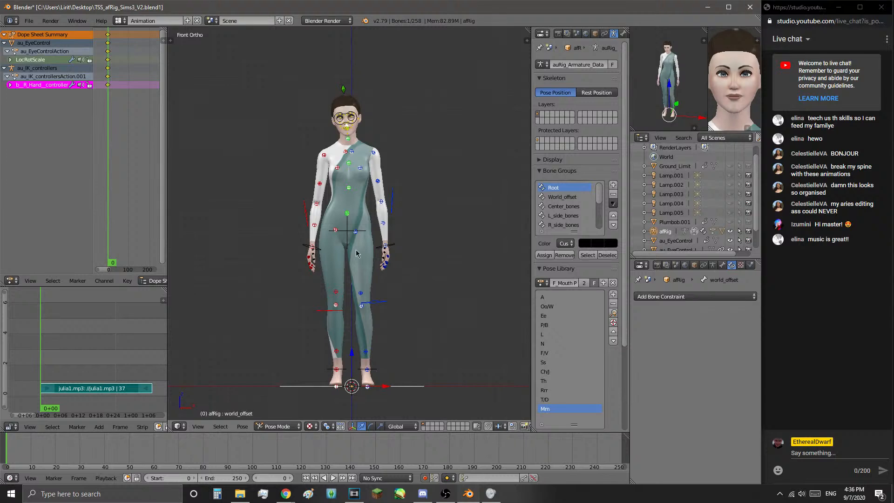
# - Examine the rigged character in front view, from the full body and arm controls up to the face controls
pyautogui.scroll(2, 323, 222)
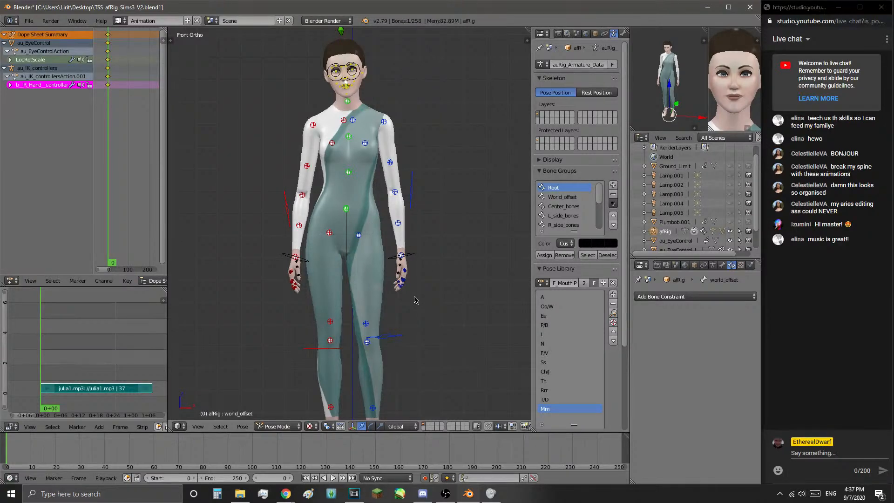
pyautogui.scroll(3, 356, 174)
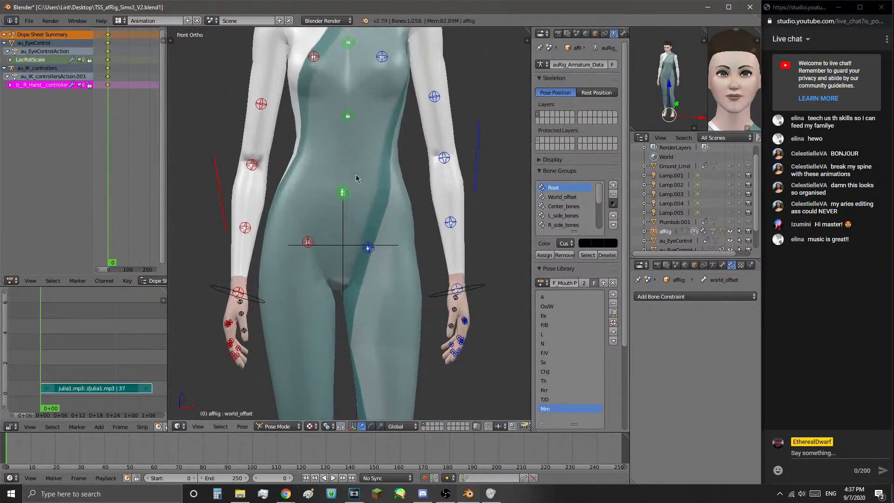
pyautogui.scroll(-3, 359, 178)
pyautogui.scroll(-1, 416, 161)
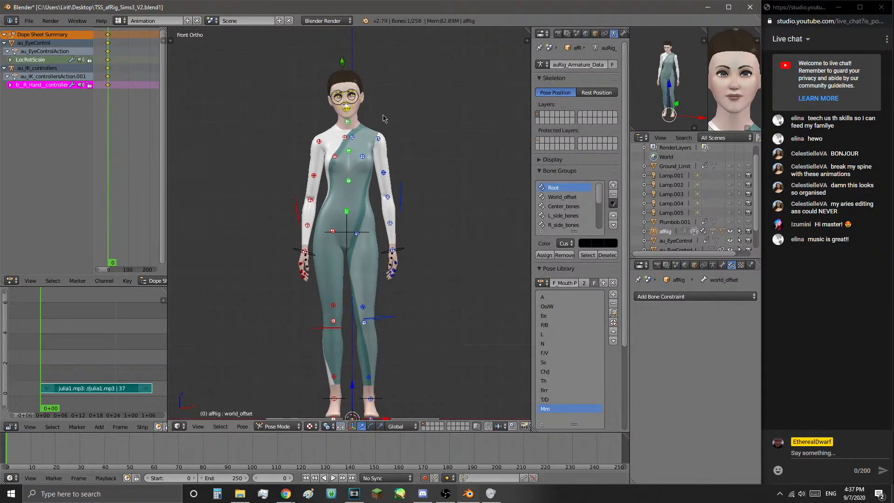
pyautogui.keyDown('shift'); pyautogui.moveTo(359, 146); pyautogui.dragTo(396, 218, button='middle'); pyautogui.keyUp('shift')
pyautogui.scroll(10, 396, 218)
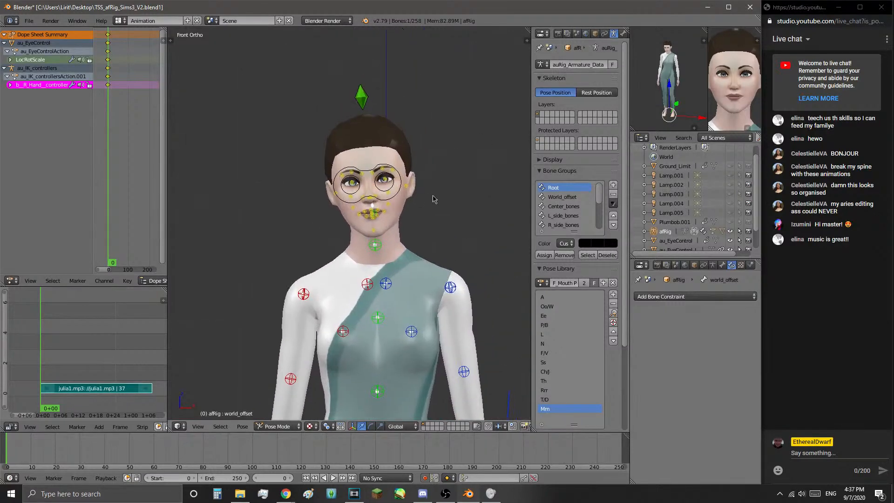
pyautogui.scroll(-6, 378, 252)
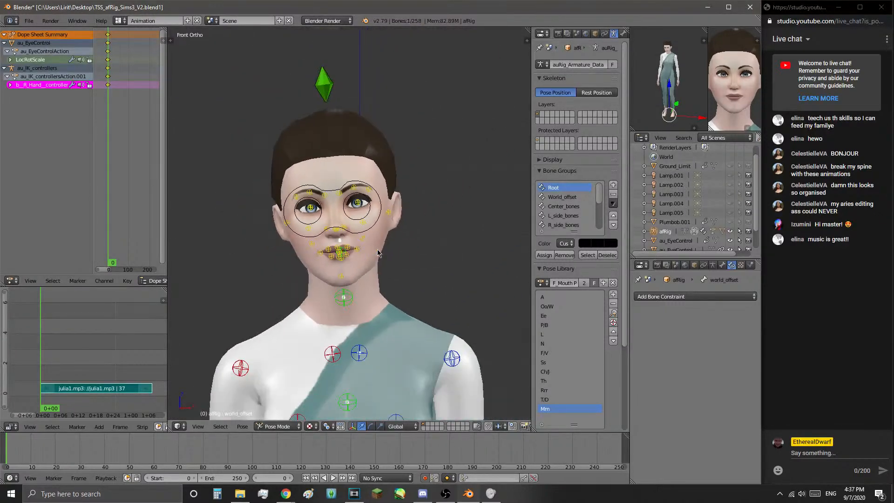
pyautogui.scroll(5, 377, 252)
pyautogui.scroll(1, 378, 252)
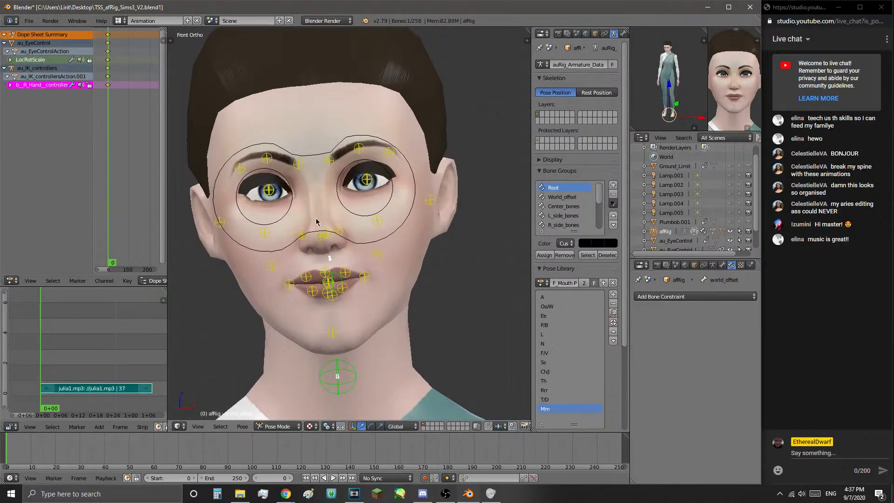
# - Inspect the rig's controls by selecting the au_EyeControl object and the L_armExportPole bone
pyautogui.rightClick(324, 155)
pyautogui.scroll(-3, 330, 168)
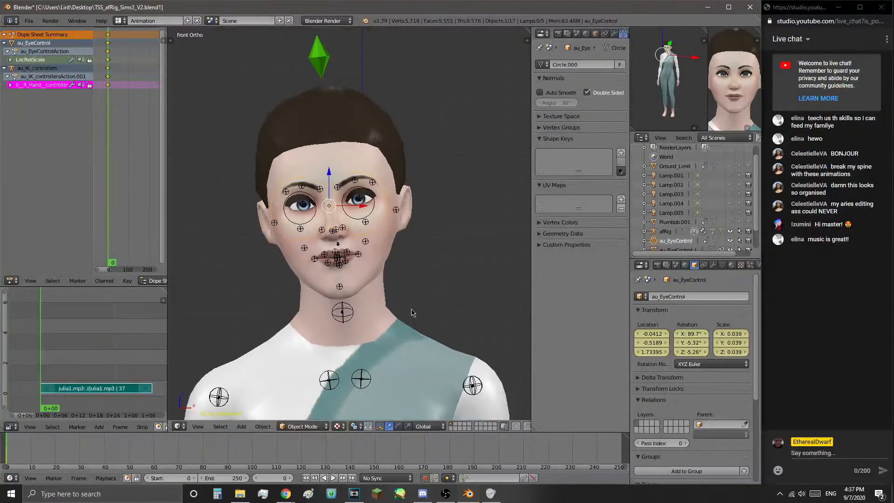
pyautogui.scroll(-6, 412, 315)
pyautogui.rightClick(409, 219)
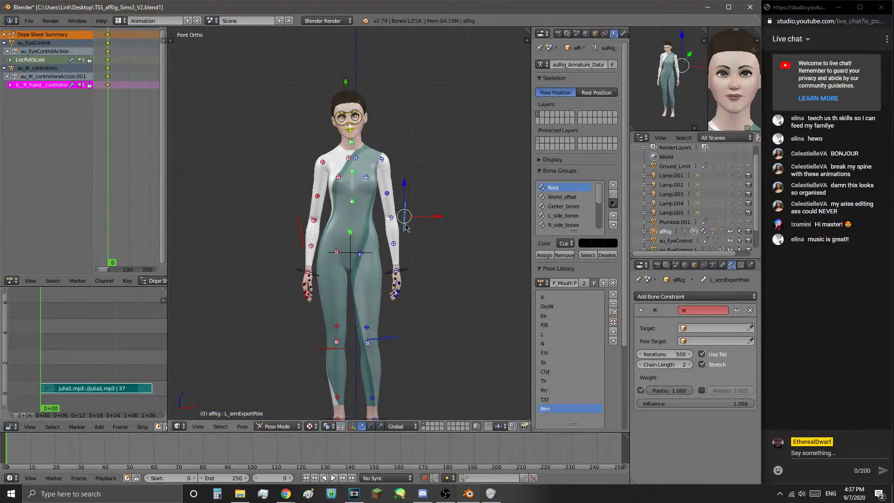
pyautogui.moveTo(409, 219); pyautogui.dragTo(391, 269, button='middle')
pyautogui.press('KP_1')
# - Hide au_EyeControl, au_EyeControl_L, au_EyeControl_R and au_IK_controllers so only the rig's own bones show on the face
pyautogui.scroll(6, 374, 217)
pyautogui.keyDown('shift'); pyautogui.moveTo(352, 145); pyautogui.dragTo(295, 393, button='middle'); pyautogui.keyUp('shift')
pyautogui.scroll(-2, 727, 204)
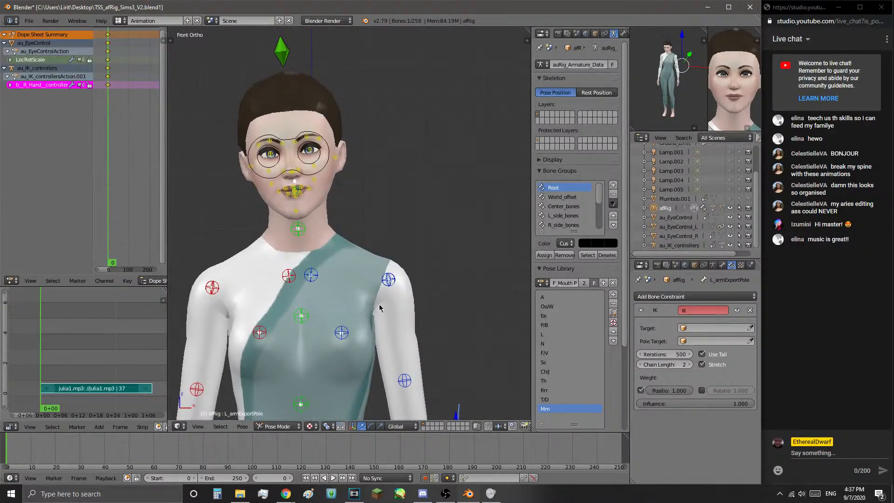
pyautogui.scroll(2, 348, 217)
pyautogui.scroll(1, 460, 261)
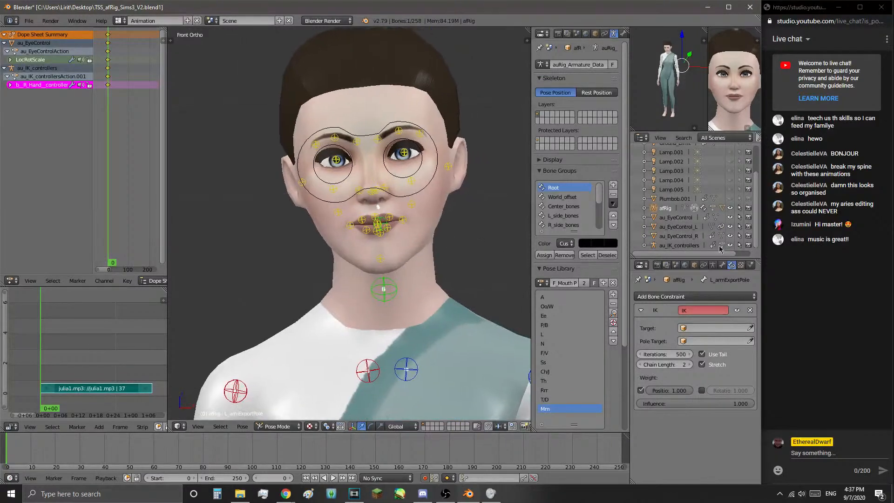
pyautogui.click(731, 217)
pyautogui.click(730, 227)
pyautogui.click(731, 236)
pyautogui.click(730, 245)
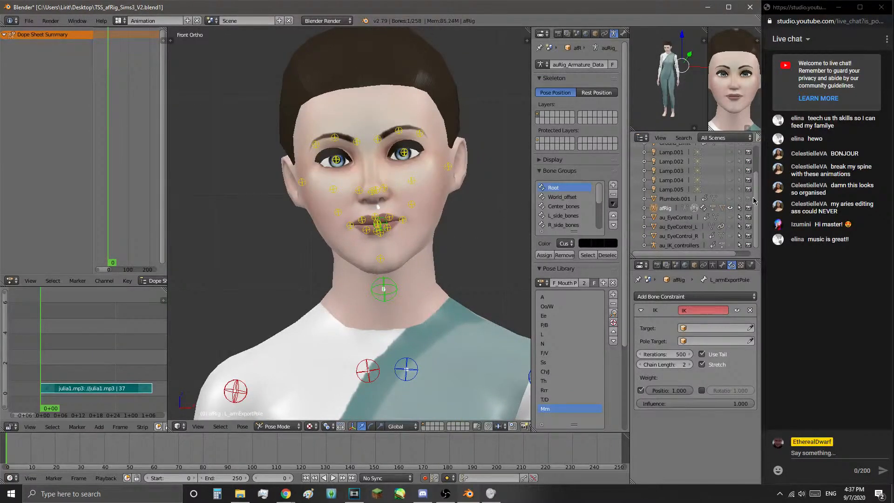
pyautogui.scroll(3, 756, 183)
pyautogui.scroll(-3, 756, 182)
# - Switch to the YouTube live chat and post a message giving the rig creator's Twitter handle followed by "(RIG CREDIT)"
pyautogui.click(825, 454)
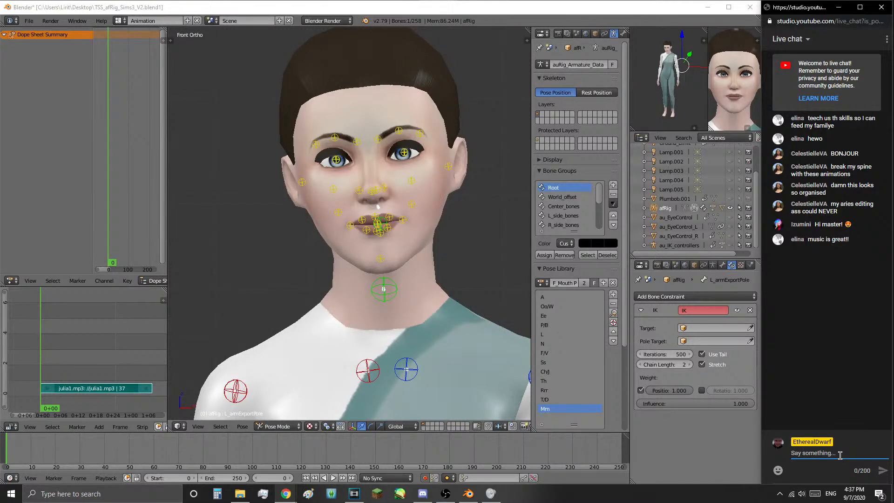
pyautogui.write('@SweetSavanita on Twitter (')
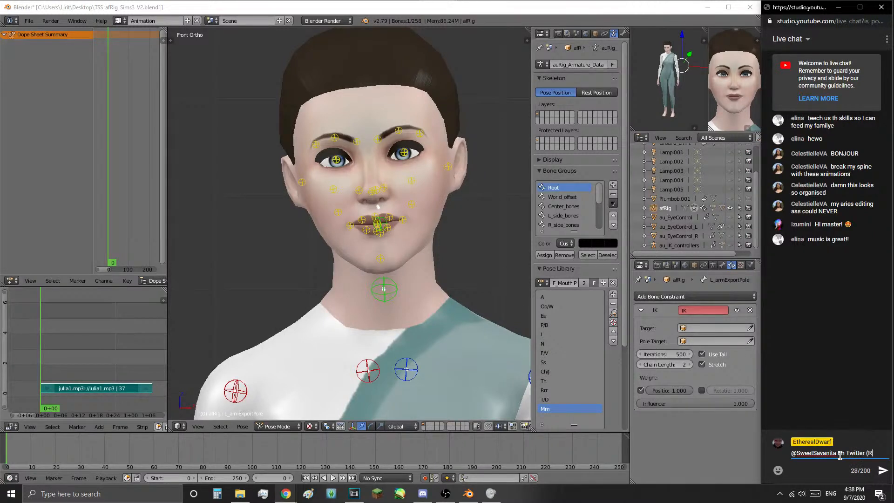
pyautogui.write('REDI')
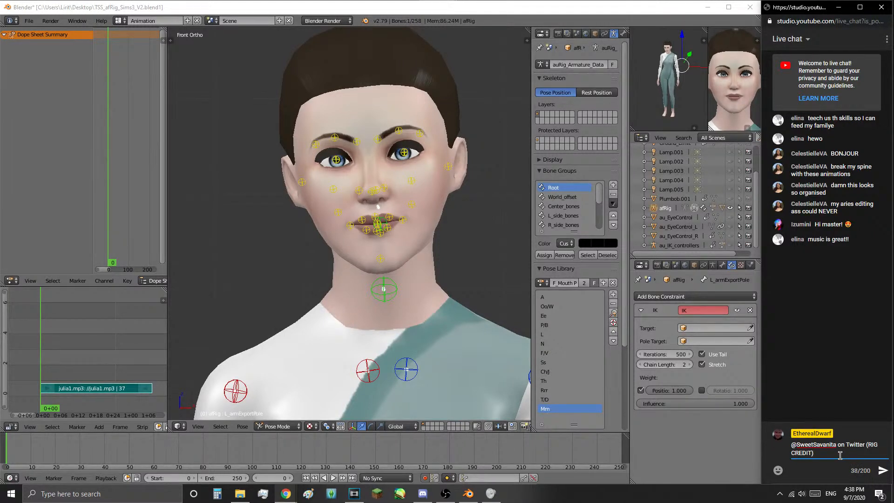
pyautogui.write('T)')
pyautogui.press('Return')
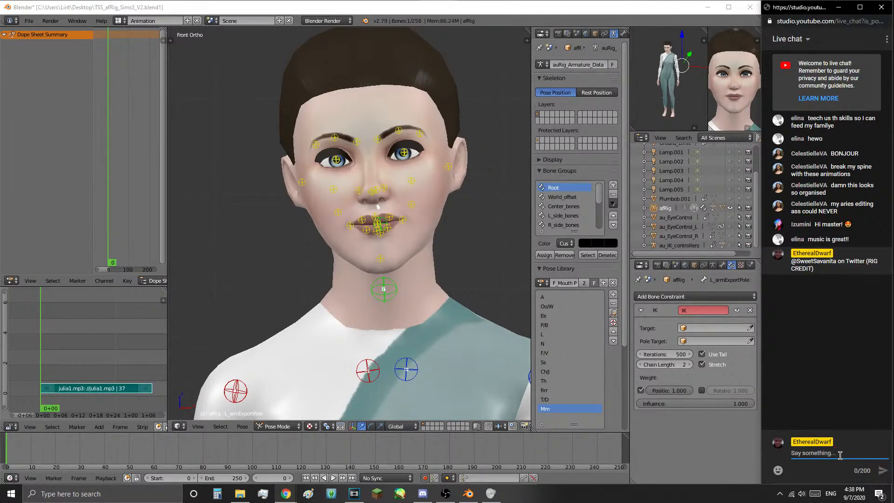
pyautogui.click(882, 257)
pyautogui.click(840, 336)
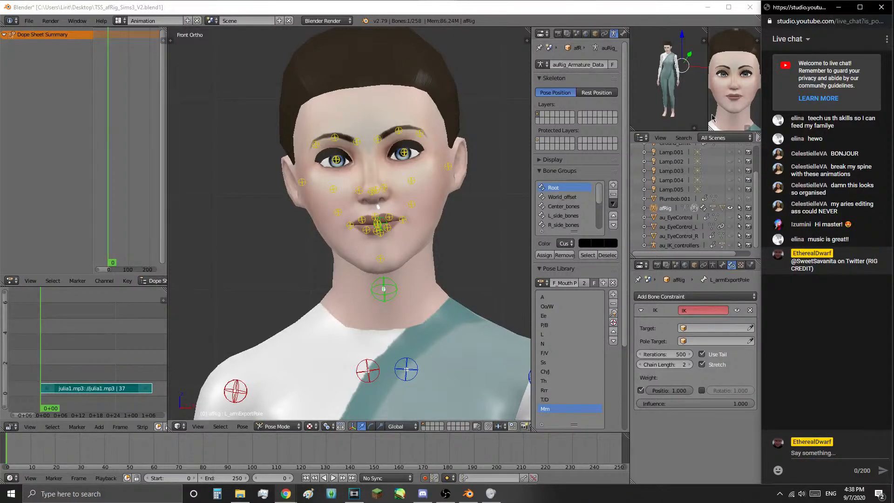
# - Switch back to Blender and try to move the whole character with its b__ROOT_bind__ bone, ending in front view
pyautogui.click(554, 10)
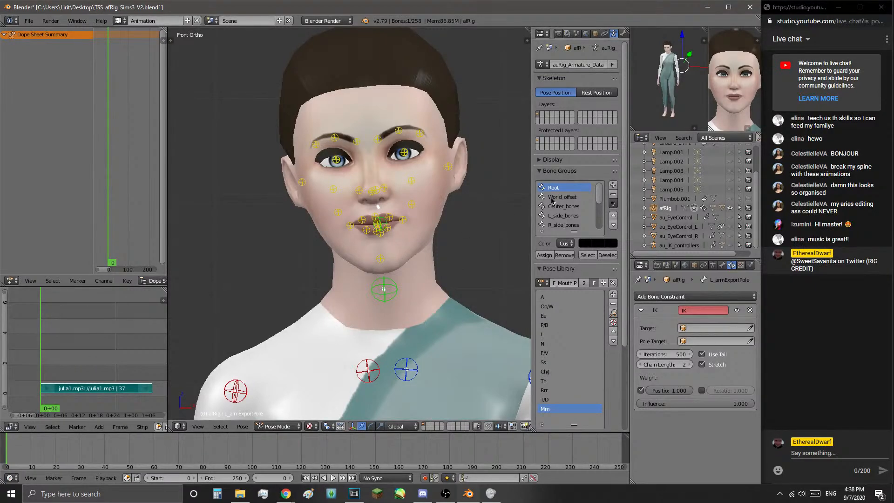
pyautogui.scroll(-4, 228, 269)
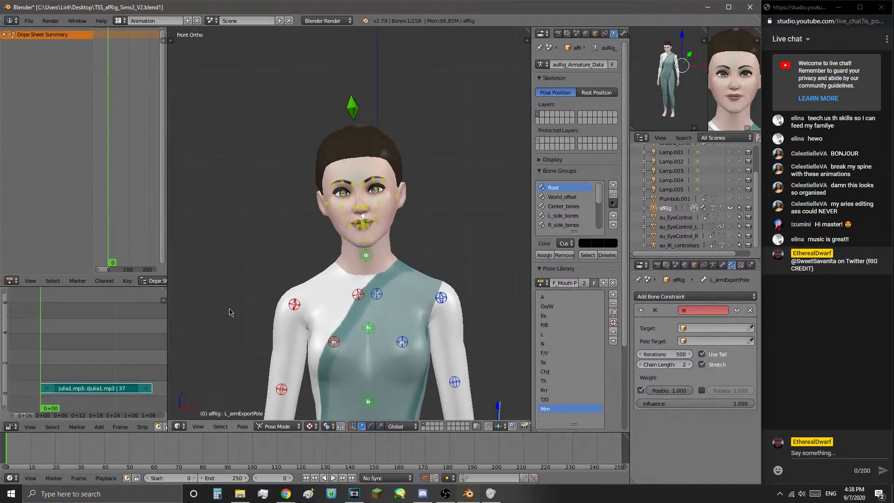
pyautogui.scroll(-5, 328, 278)
pyautogui.moveTo(363, 341); pyautogui.dragTo(362, 200, button='middle')
pyautogui.rightClick(386, 196)
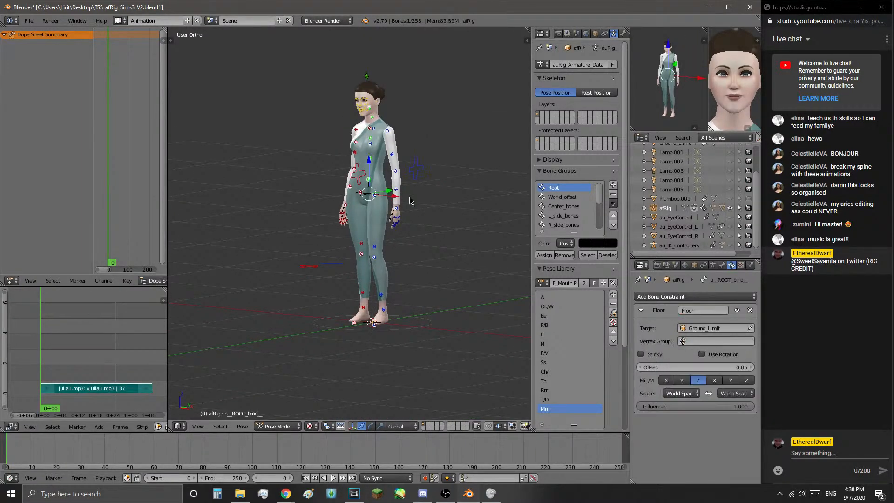
pyautogui.press('g')
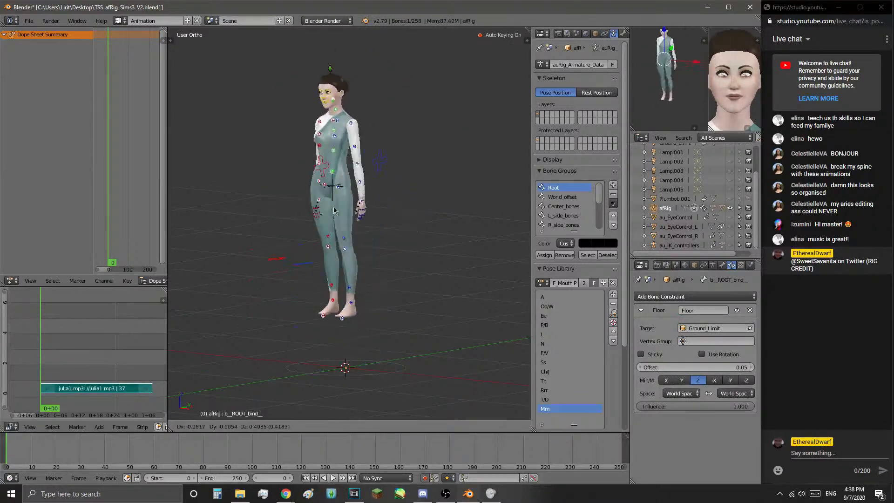
pyautogui.press('KP_1')
pyautogui.press('Escape')
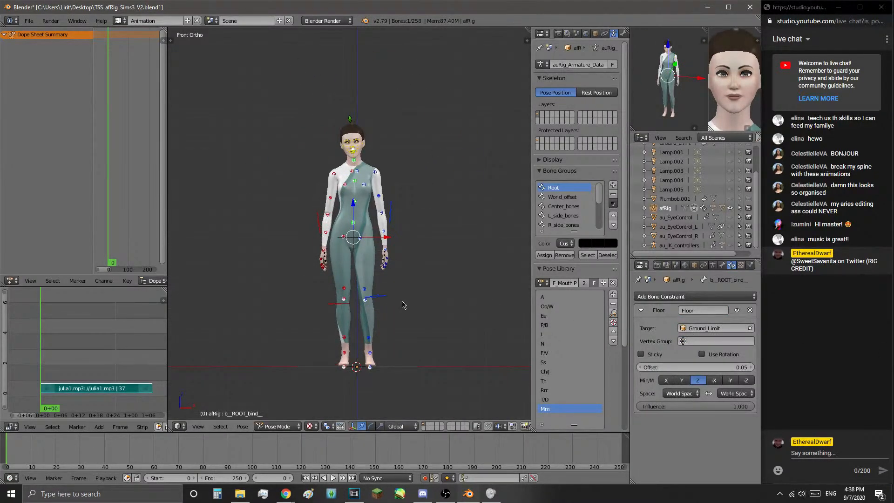
# - Frame the character's head in front view and lower Blender's volume in the Windows Volume Mixer
pyautogui.scroll(7, 358, 218)
pyautogui.moveTo(369, 119)
pyautogui.keyDown('shift'); pyautogui.mouseDown(button='middle')
pyautogui.moveTo(361, 193)
pyautogui.moveTo(369, 240)
pyautogui.mouseUp(button='middle'); pyautogui.keyUp('shift')
pyautogui.keyDown('shift'); pyautogui.moveTo(370, 156); pyautogui.dragTo(392, 248, button='middle'); pyautogui.keyUp('shift')
pyautogui.scroll(1, 391, 248)
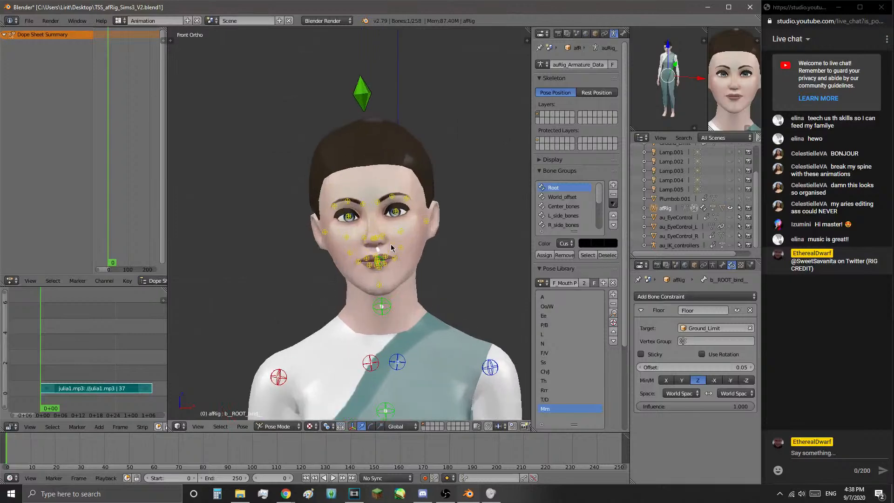
pyautogui.scroll(2, 380, 305)
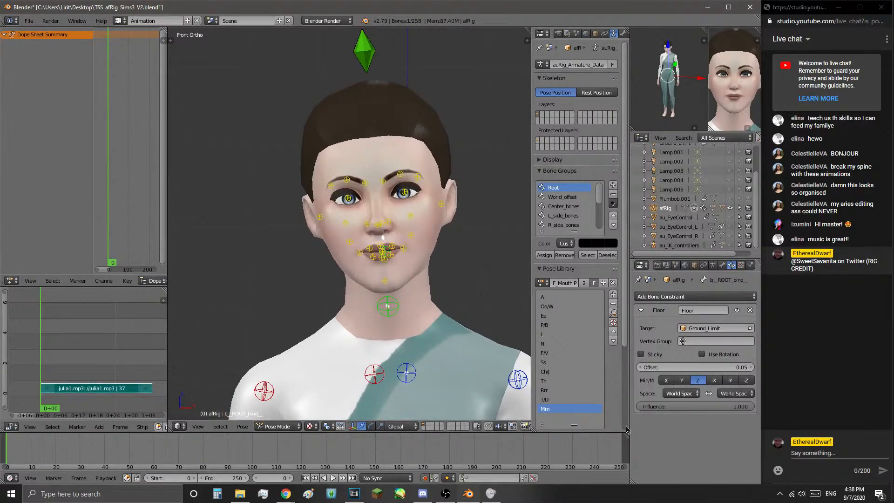
pyautogui.click(496, 500)
pyautogui.click(860, 472)
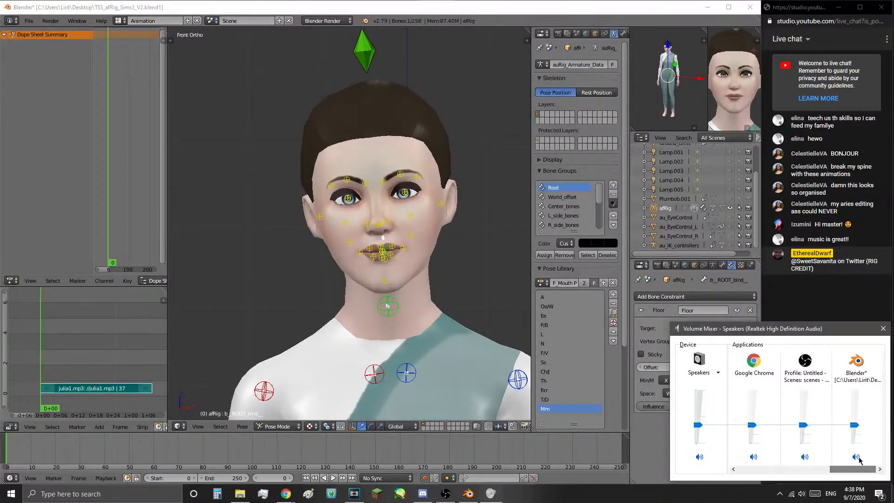
pyautogui.moveTo(855, 424); pyautogui.dragTo(856, 436)
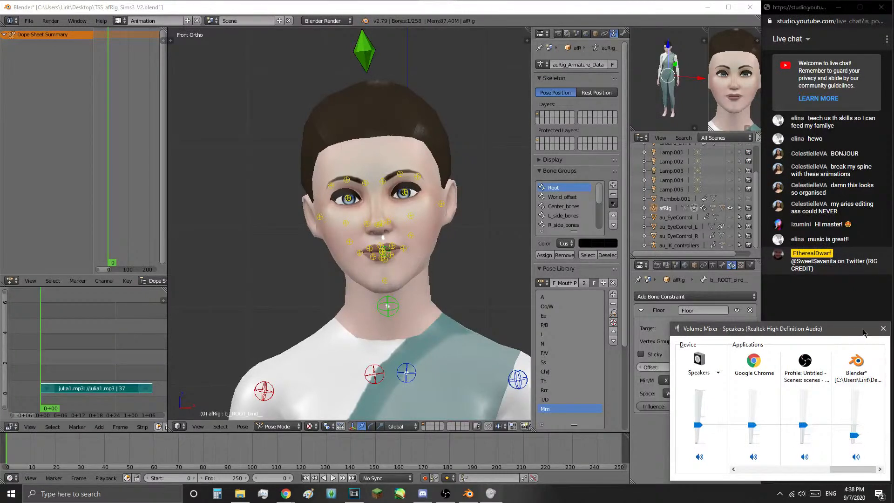
# - Return to Blender, test the sound clip's playback at the new volume, and bring the live chat over the mixer
pyautogui.middleClick(225, 347)
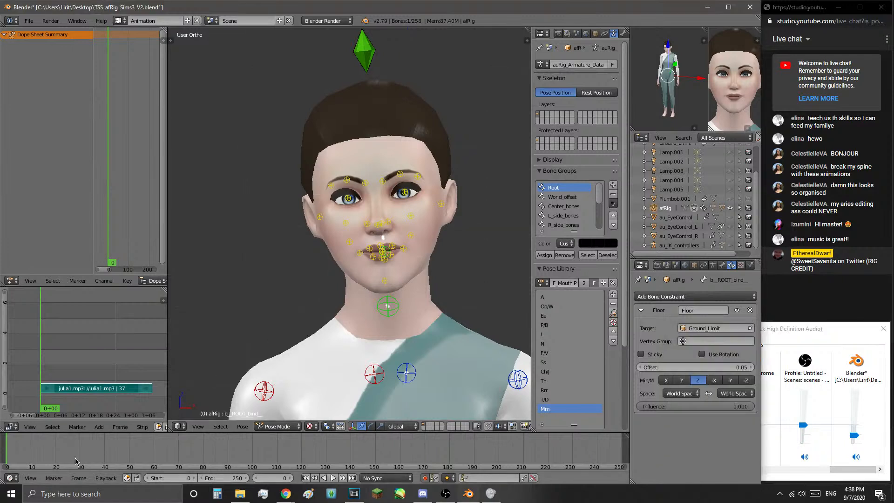
pyautogui.click(337, 478)
pyautogui.click(10, 452)
pyautogui.press('Escape')
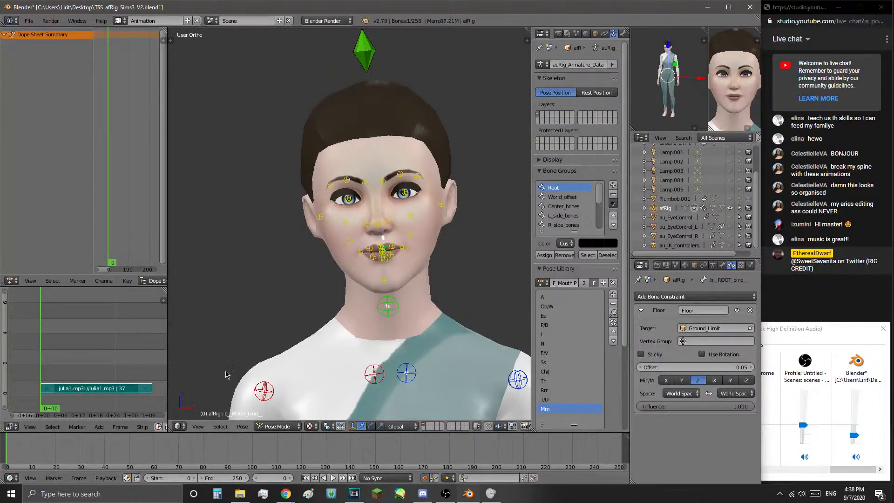
pyautogui.scroll(1, 348, 274)
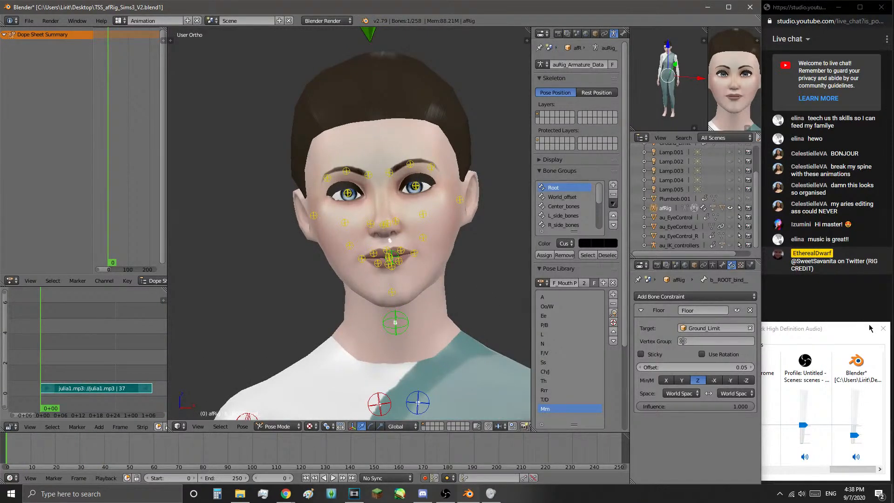
pyautogui.click(824, 309)
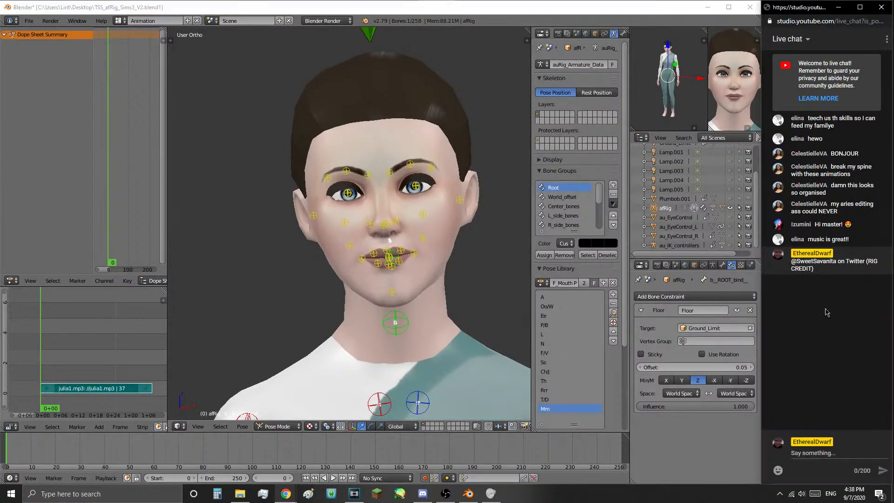
# - Frame the mouth close up and replay the julia1.mp3 clip several times from frame 0
pyautogui.click(376, 304)
pyautogui.scroll(4, 437, 289)
pyautogui.hotkey('alt', 'a')
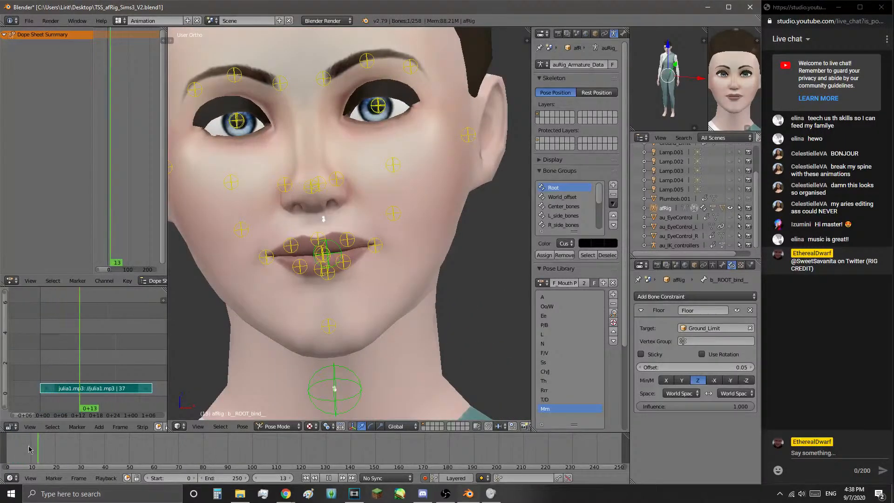
pyautogui.click(5, 446)
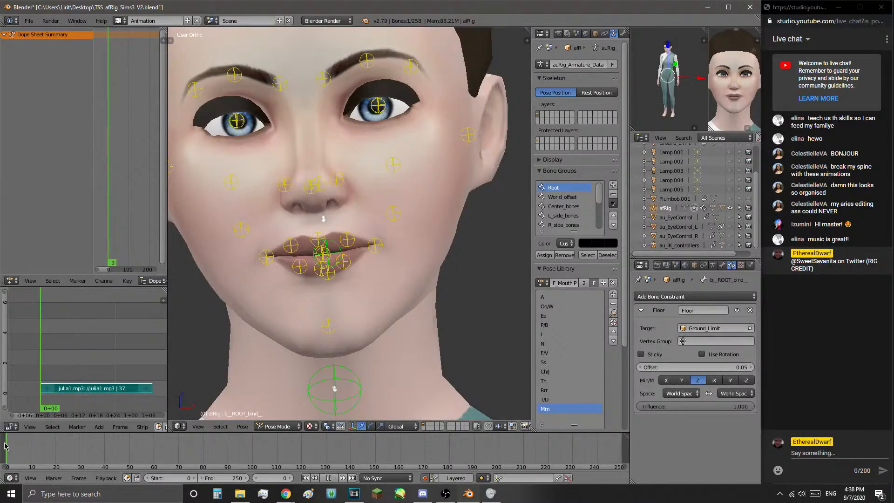
pyautogui.hotkey('alt', 'a')
pyautogui.click(337, 478)
pyautogui.click(337, 478)
pyautogui.click(336, 478)
pyautogui.click(337, 478)
pyautogui.hotkey('alt', 'a')
# - Move the playhead to frame 10 and enlarge the timeline around the clip's frames
pyautogui.click(31, 463)
pyautogui.click(31, 463)
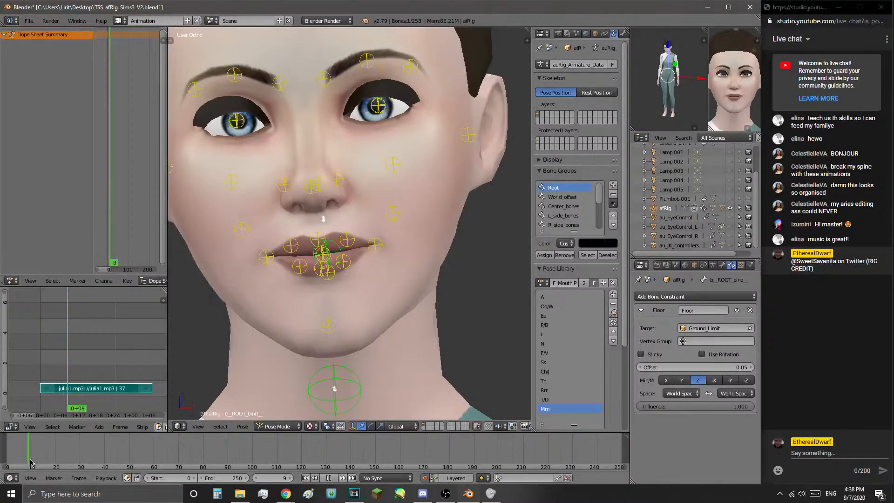
pyautogui.hotkey('alt', 'a')
pyautogui.moveTo(21, 461); pyautogui.dragTo(218, 450, button='middle')
# - Inspect the lower face bones from the side and front, selecting the cheek bones and finishing on b__JawComp__
pyautogui.moveTo(351, 306); pyautogui.dragTo(425, 246, button='middle')
pyautogui.rightClick(418, 243)
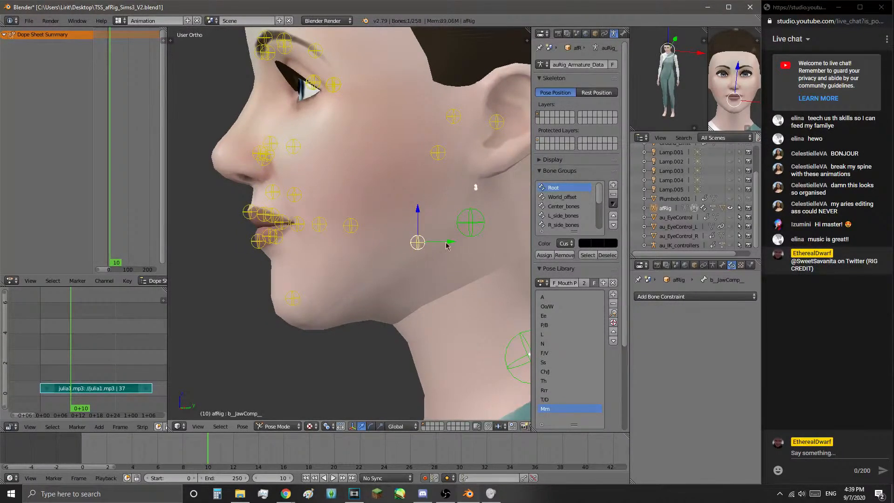
pyautogui.moveTo(296, 262); pyautogui.dragTo(299, 222, button='middle')
pyautogui.rightClick(373, 211)
pyautogui.moveTo(264, 194); pyautogui.dragTo(325, 262, button='middle')
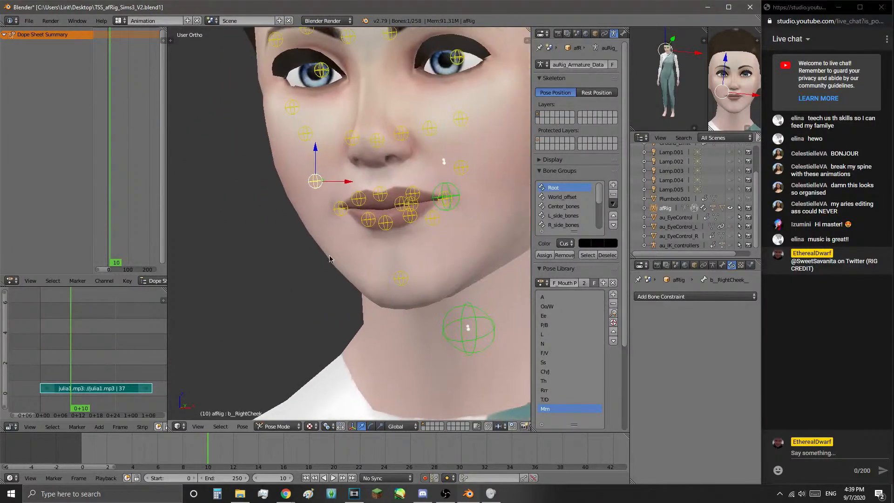
pyautogui.rightClick(454, 163)
pyautogui.rightClick(313, 181)
pyautogui.moveTo(340, 225); pyautogui.dragTo(393, 253, button='middle')
pyautogui.rightClick(432, 238)
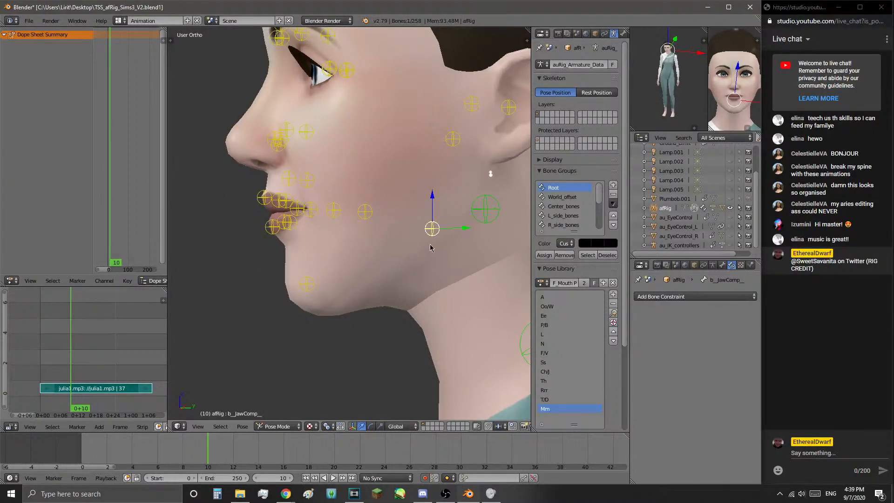
# - Select the group of mouth, cheek and jaw bones in side view and widen the area holding the pose library
pyautogui.moveTo(317, 167)
pyautogui.keyDown('ctrl'); pyautogui.mouseDown()
pyautogui.moveTo(261, 170)
pyautogui.moveTo(279, 250)
pyautogui.moveTo(321, 242)
pyautogui.mouseUp(); pyautogui.keyUp('ctrl')
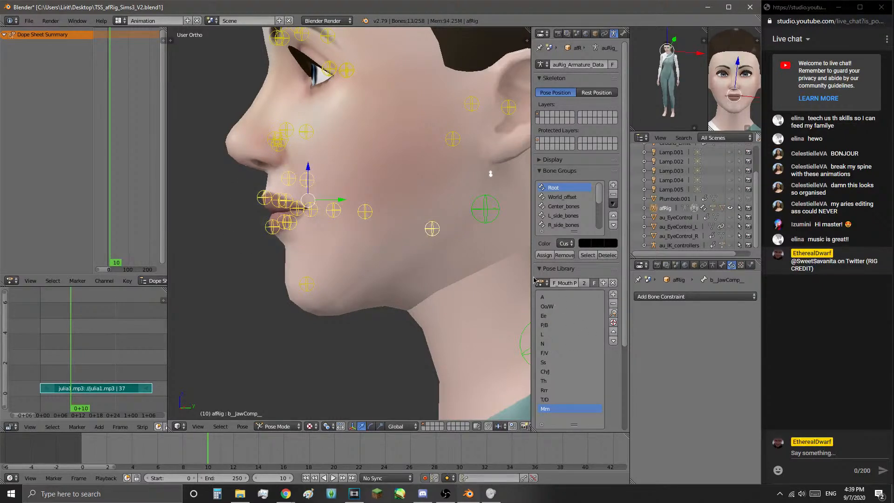
pyautogui.moveTo(531, 274); pyautogui.dragTo(509, 282)
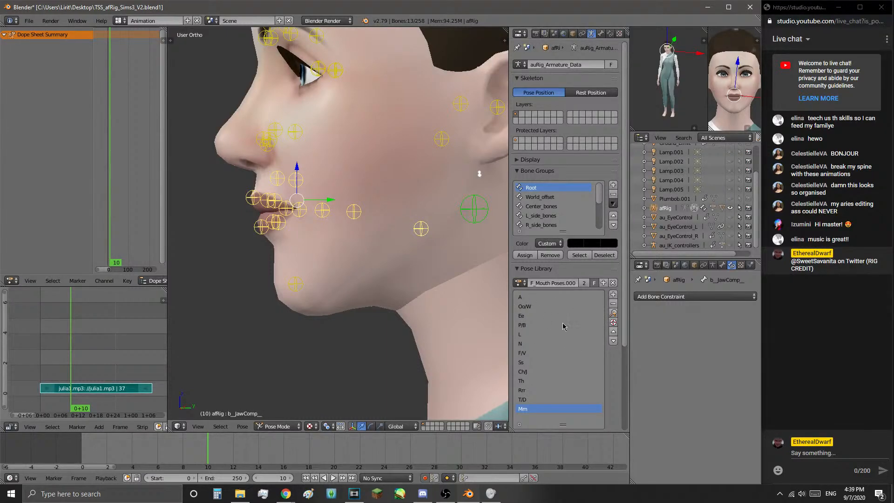
pyautogui.moveTo(302, 311)
pyautogui.mouseDown(button='middle')
pyautogui.moveTo(356, 309)
pyautogui.moveTo(293, 308)
pyautogui.mouseUp(button='middle')
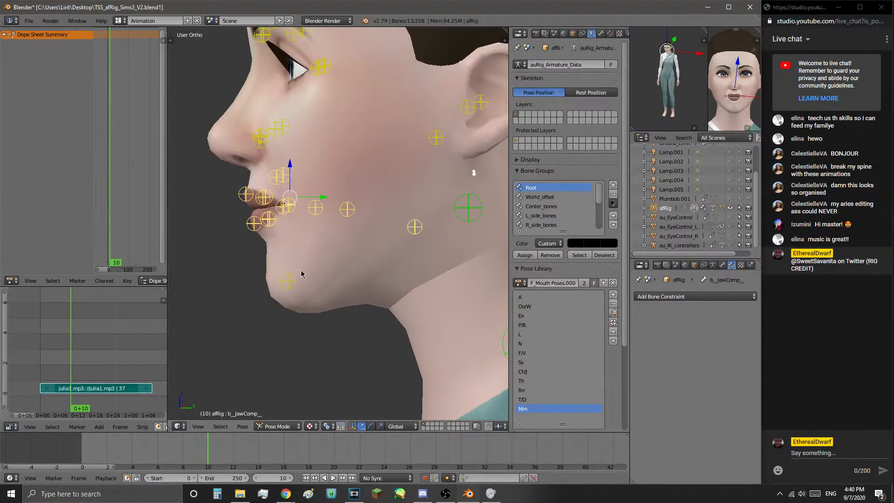
pyautogui.keyDown('shift'); pyautogui.moveTo(304, 269); pyautogui.dragTo(322, 295, button='middle'); pyautogui.keyUp('shift')
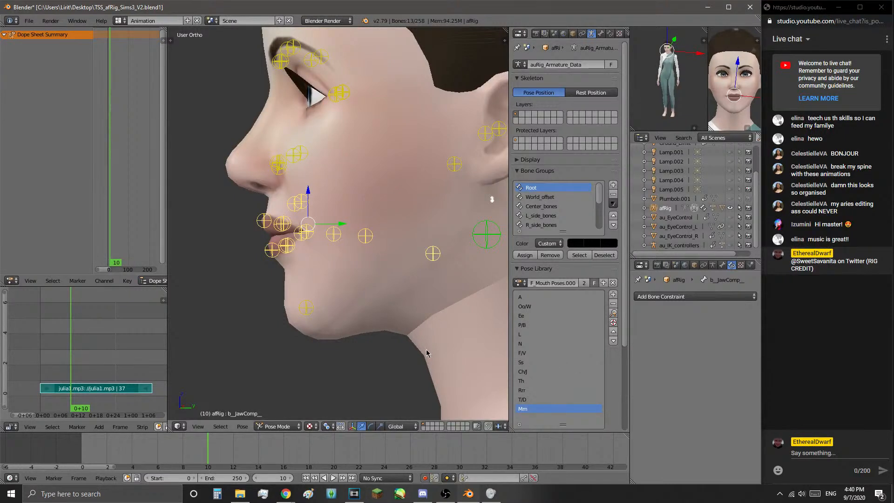
pyautogui.keyDown('shift'); pyautogui.moveTo(359, 283); pyautogui.dragTo(372, 289, button='middle'); pyautogui.keyUp('shift')
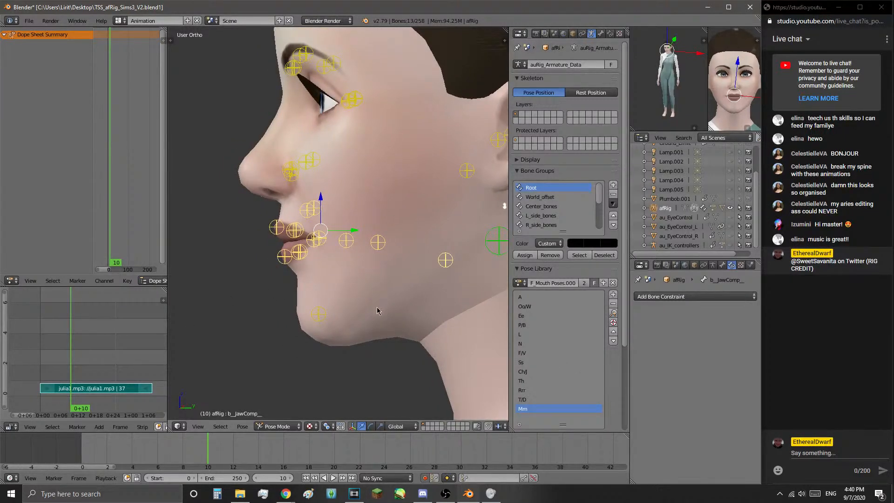
pyautogui.moveTo(330, 272)
pyautogui.mouseDown(button='middle')
pyautogui.moveTo(368, 275)
pyautogui.moveTo(343, 279)
pyautogui.mouseUp(button='middle')
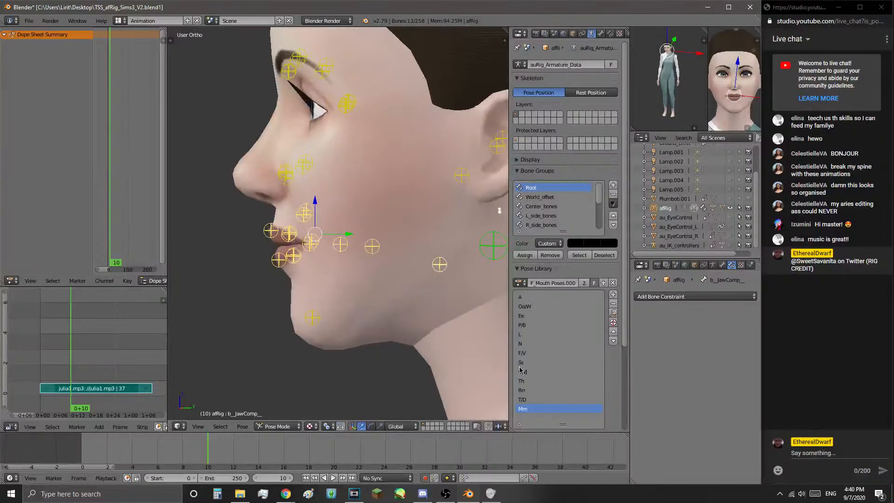
# - Apply the Ch/J pose from the mouth pose library to the selected bones at frame 10 and view the face from the front
pyautogui.click(529, 373)
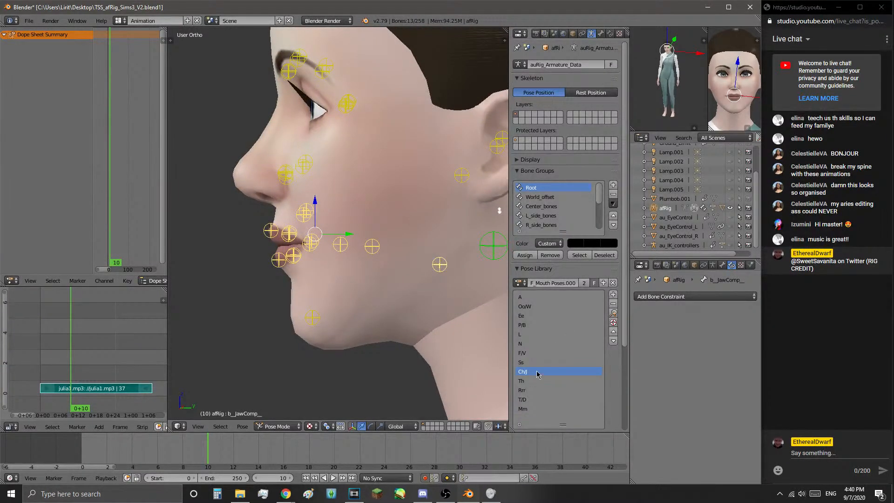
pyautogui.click(615, 316)
pyautogui.moveTo(322, 274); pyautogui.dragTo(422, 241, button='middle')
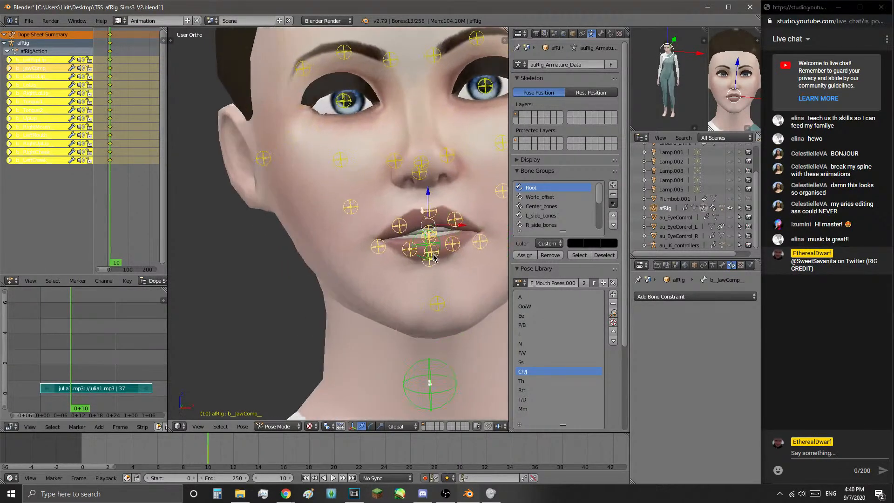
# - Examine the shape of the lips in the Ch/J pose from near and far around the front of the face
pyautogui.scroll(2, 427, 241)
pyautogui.scroll(-3, 428, 240)
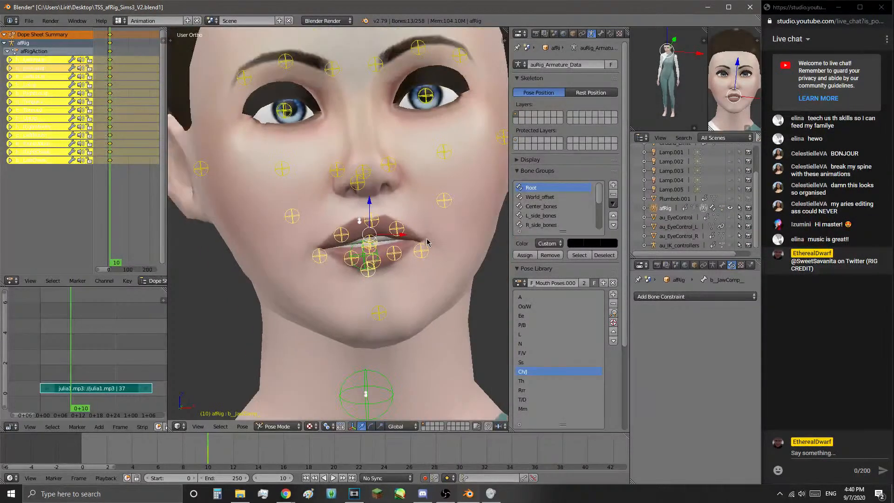
pyautogui.moveTo(436, 253); pyautogui.dragTo(424, 281, button='middle')
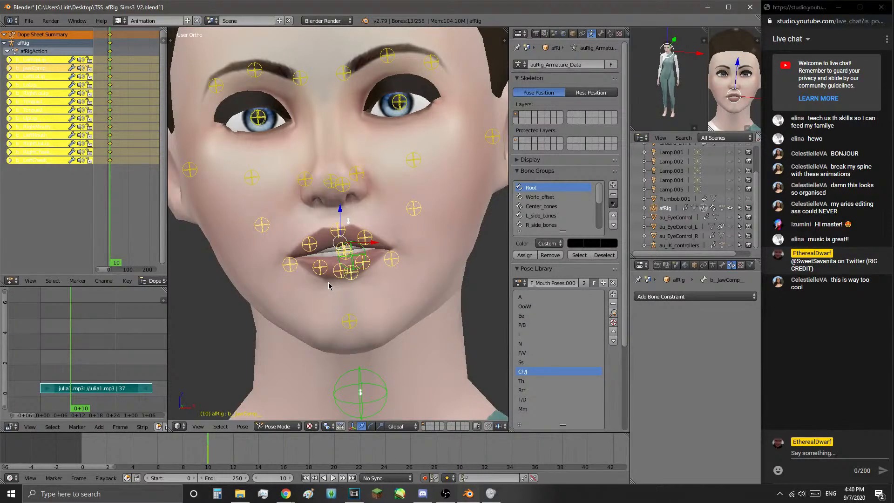
pyautogui.scroll(2, 409, 270)
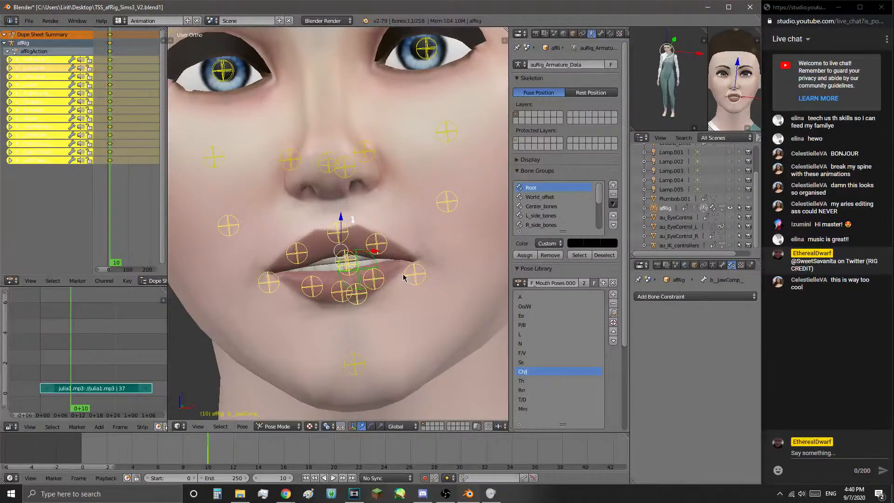
pyautogui.scroll(-3, 404, 277)
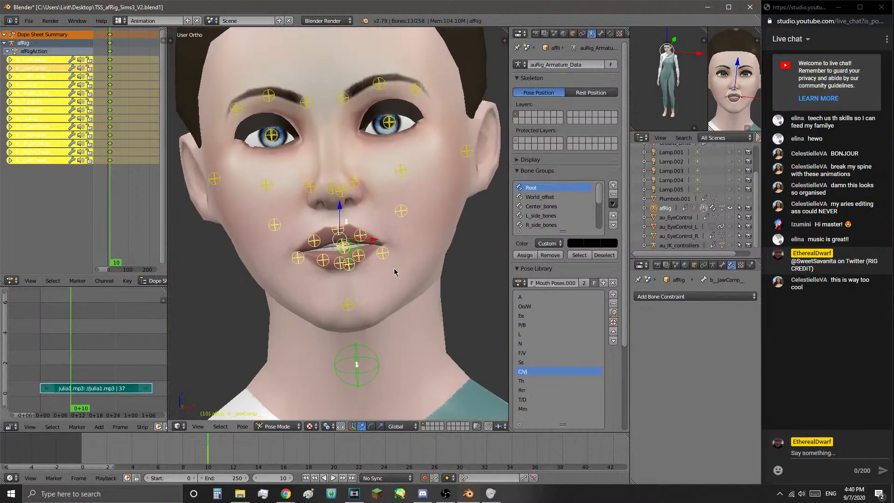
pyautogui.scroll(2, 399, 270)
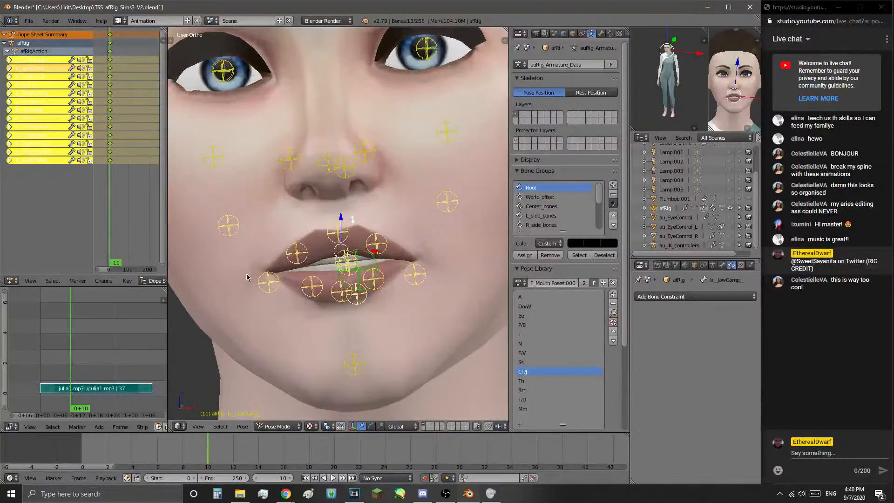
pyautogui.scroll(-1, 403, 274)
pyautogui.scroll(-1, 402, 274)
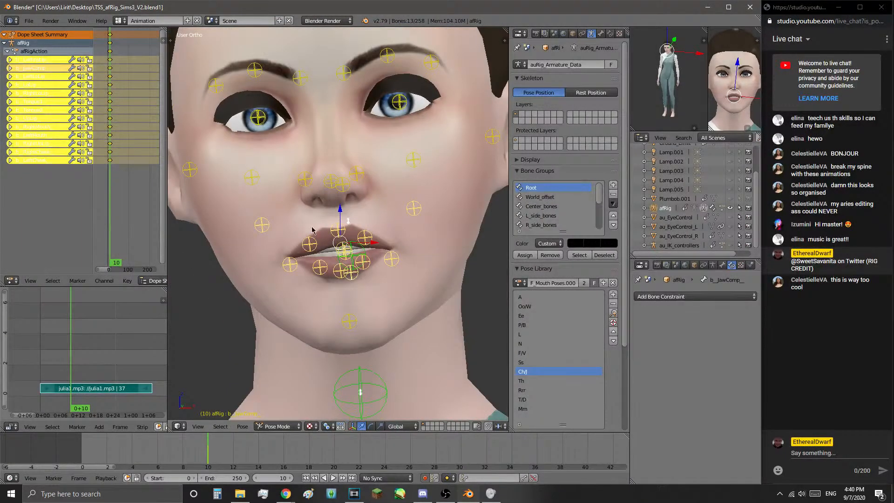
pyautogui.moveTo(368, 280)
pyautogui.mouseDown(button='middle')
pyautogui.moveTo(447, 281)
pyautogui.moveTo(373, 276)
pyautogui.mouseUp(button='middle')
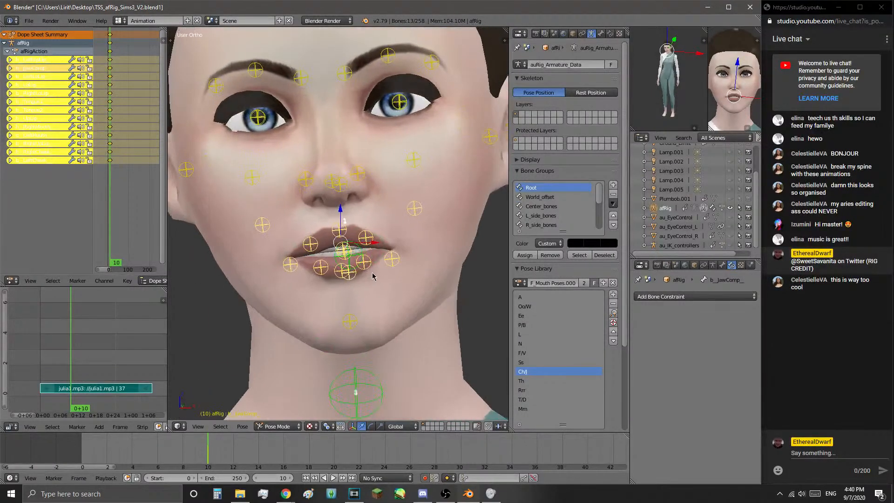
pyautogui.scroll(3, 372, 276)
pyautogui.scroll(-2, 374, 270)
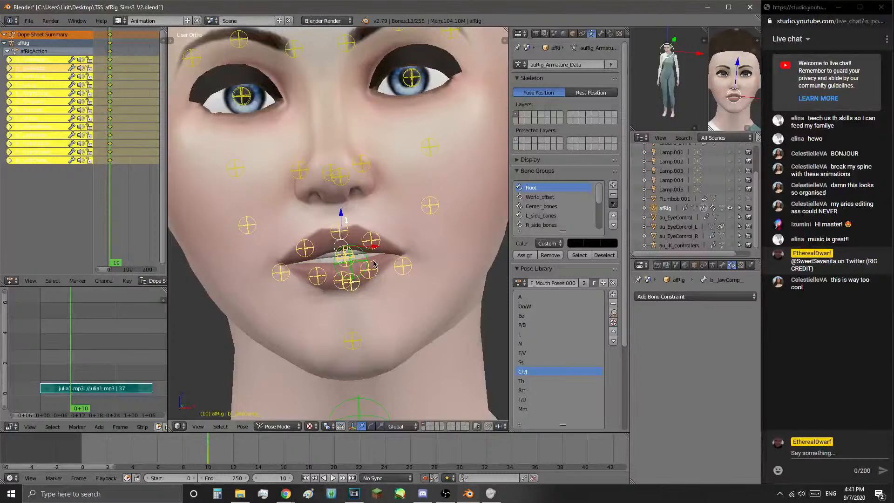
# - Move the left mouth corner bone up and outward, and raise the right, centre and left upper lip bones slightly
pyautogui.rightClick(403, 265)
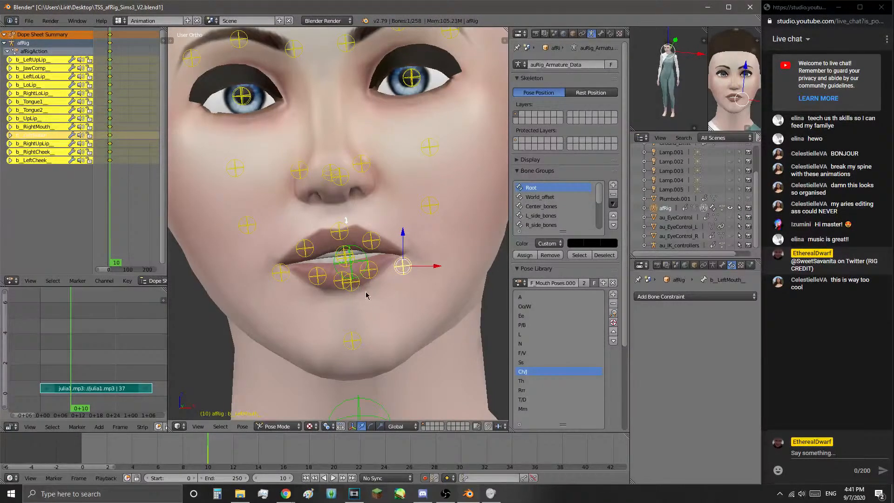
pyautogui.press('g')
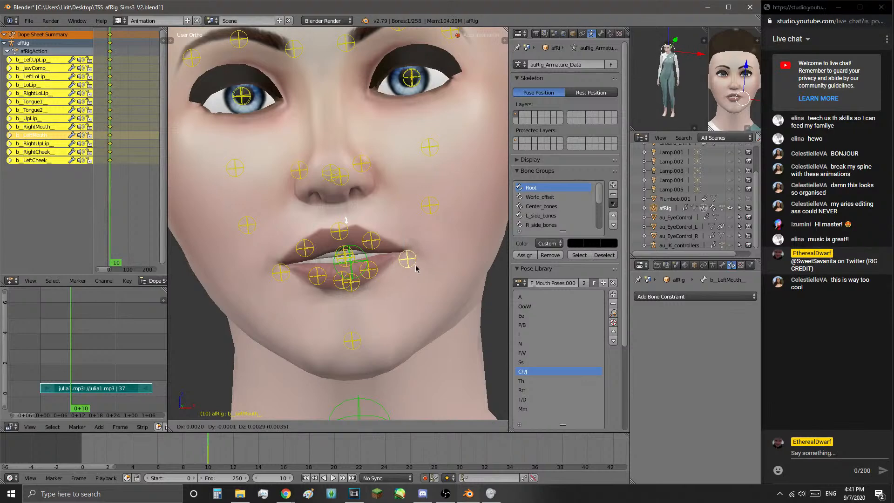
pyautogui.click(410, 261)
pyautogui.rightClick(312, 249)
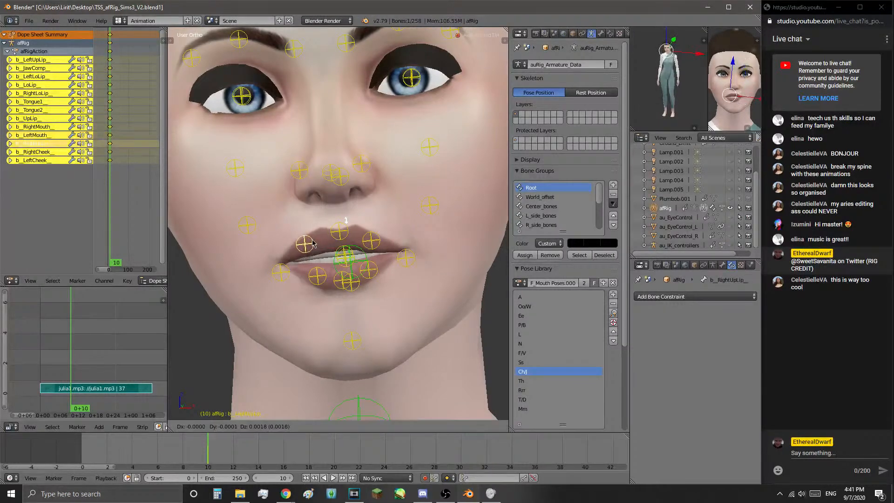
pyautogui.rightClick(359, 247)
pyautogui.rightClick(368, 241)
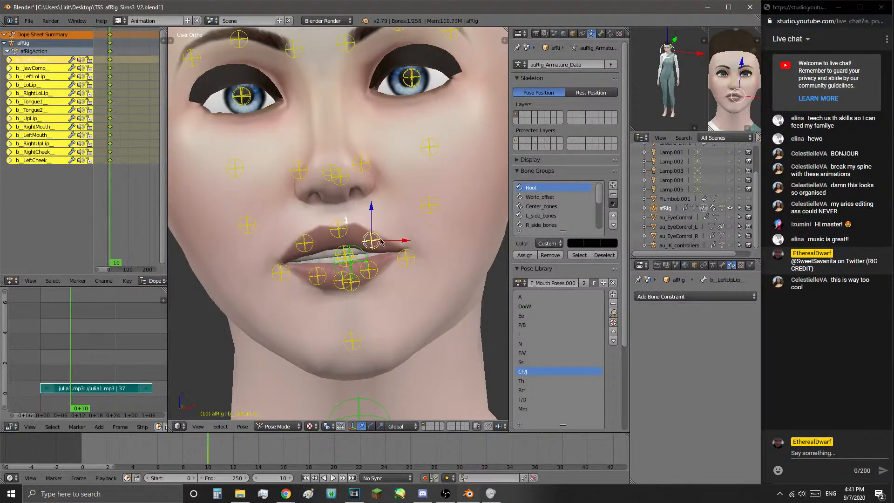
# - Nudge the b__RightLoLip__ and b__LoLip__ bones to refine the right and centre of the lower lip
pyautogui.rightClick(320, 289)
pyautogui.press('g')
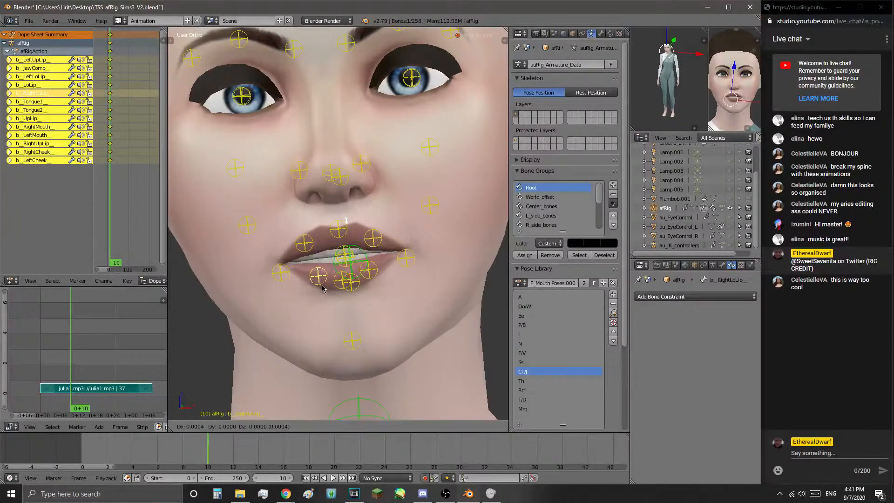
pyautogui.click(323, 285)
pyautogui.rightClick(337, 289)
pyautogui.press('g')
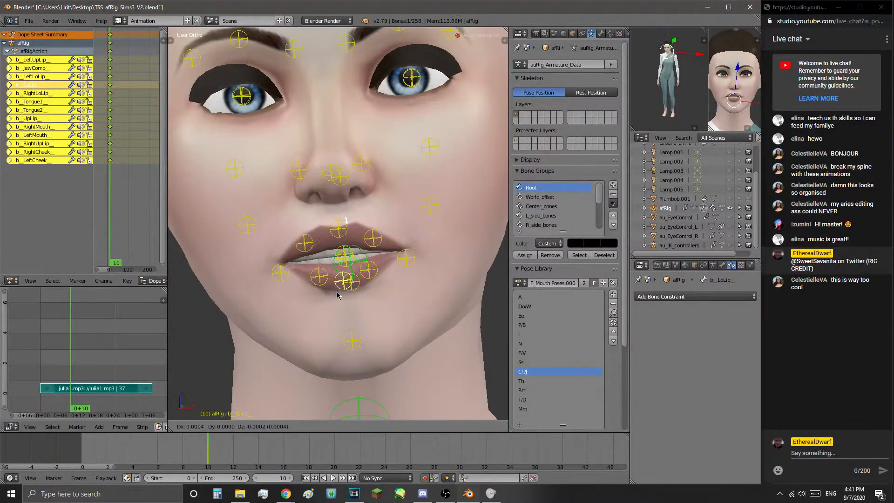
pyautogui.click(331, 286)
# - Readjust the b__RightLoLip__ bone and reposition b__LeftLoLip__ to balance the two sides of the lower lip
pyautogui.press('g')
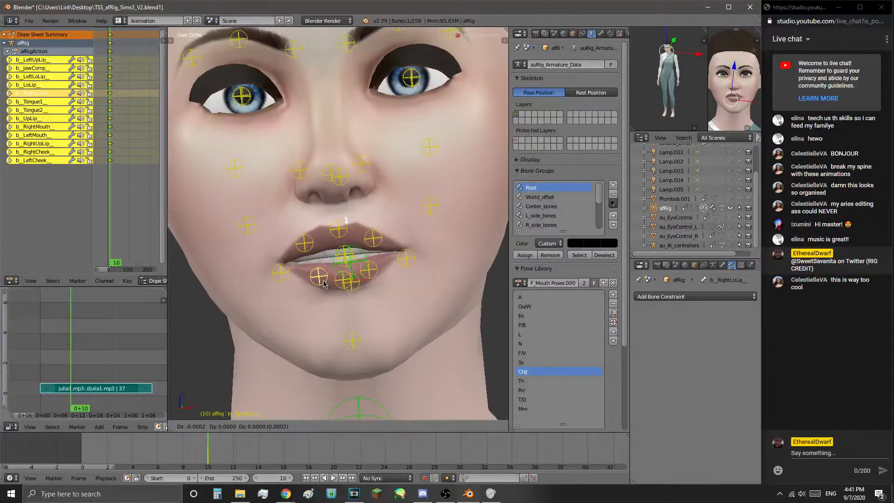
pyautogui.click(326, 279)
pyautogui.rightClick(376, 279)
pyautogui.press('g')
pyautogui.click(373, 294)
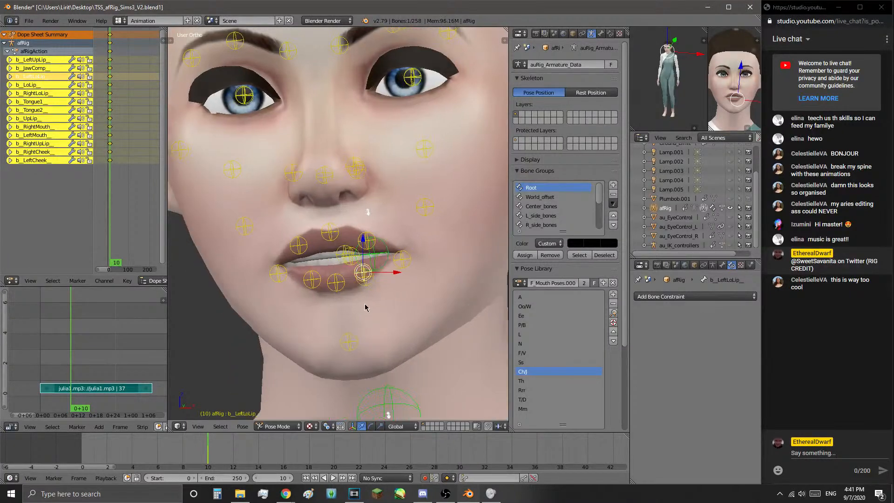
pyautogui.rightClick(315, 290)
pyautogui.press('g')
pyautogui.click(319, 282)
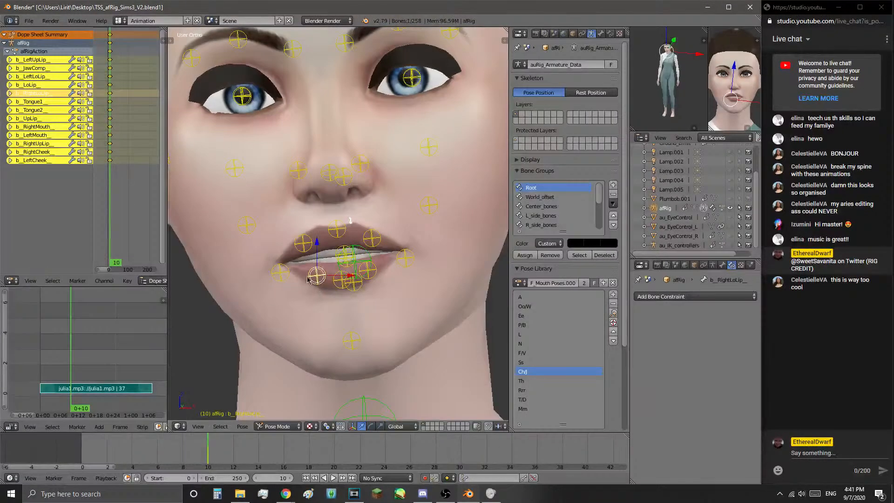
# - Check the whole face, then play the animation with the julia1.mp3 clip several times from the start of the timeline
pyautogui.scroll(-6, 334, 321)
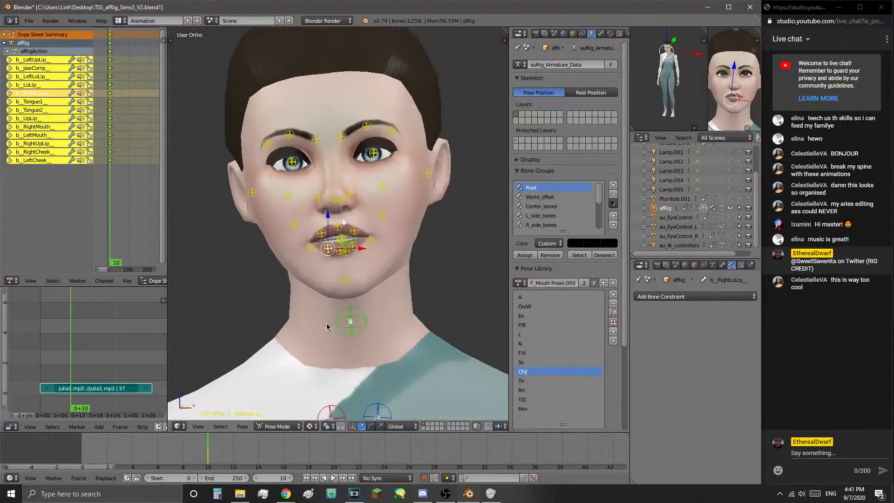
pyautogui.scroll(7, 333, 321)
pyautogui.moveTo(209, 454); pyautogui.dragTo(82, 449)
pyautogui.hotkey('alt', 'a')
pyautogui.moveTo(188, 449); pyautogui.dragTo(95, 458)
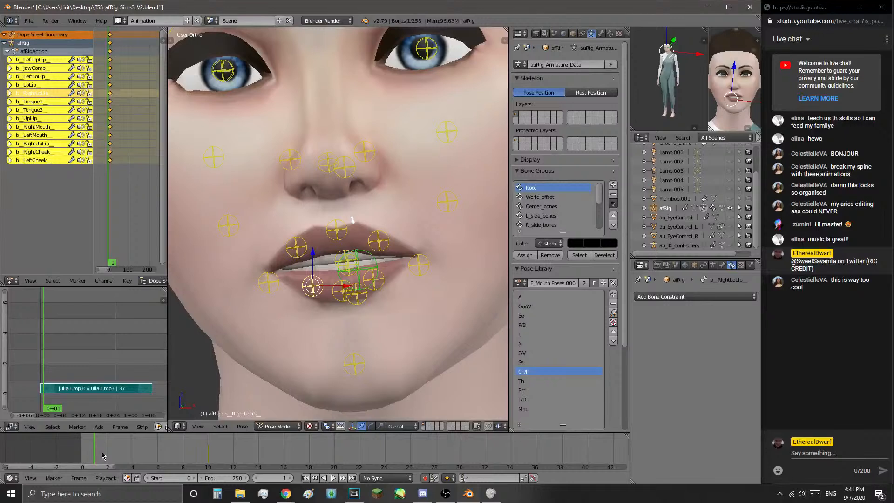
pyautogui.hotkey('alt', 'a')
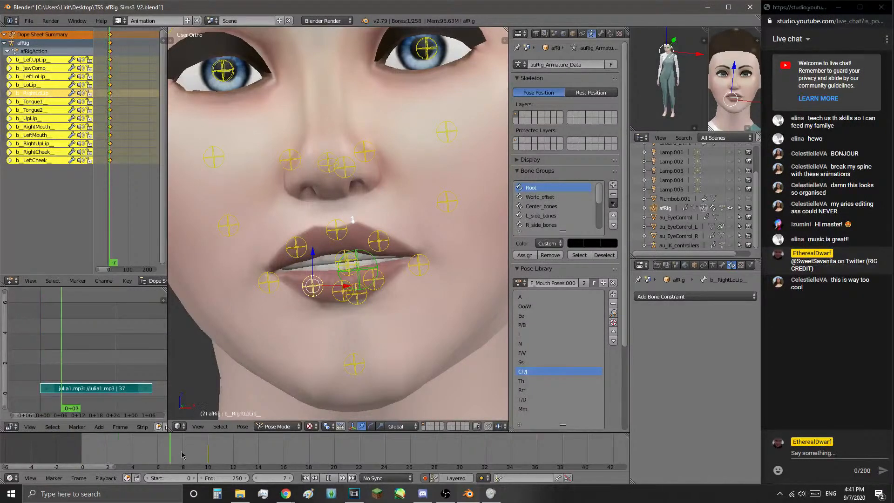
pyautogui.press('Escape')
pyautogui.scroll(-2, 275, 379)
pyautogui.hotkey('alt', 'a')
pyautogui.moveTo(201, 451); pyautogui.dragTo(80, 456)
pyautogui.hotkey('alt', 'a')
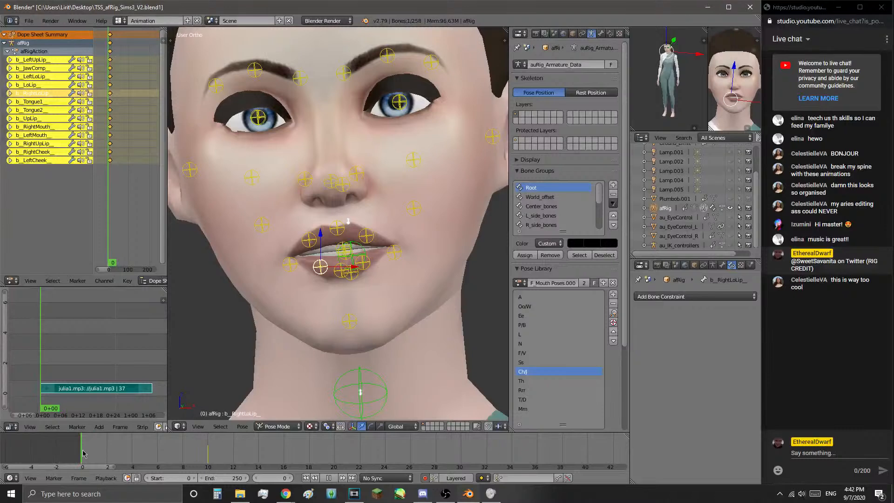
pyautogui.hotkey('alt', 'a')
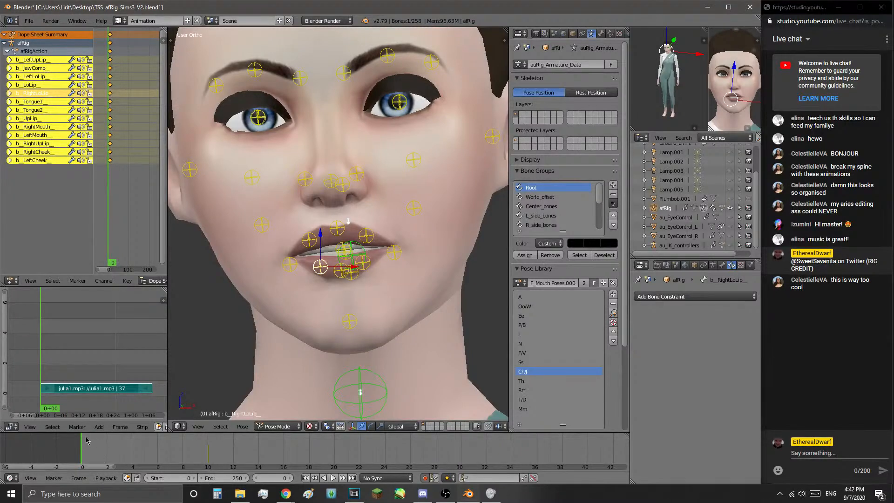
# - Place the playhead at frame 10 and test the sound playback from there
pyautogui.click(214, 456)
pyautogui.hotkey('alt', 'a')
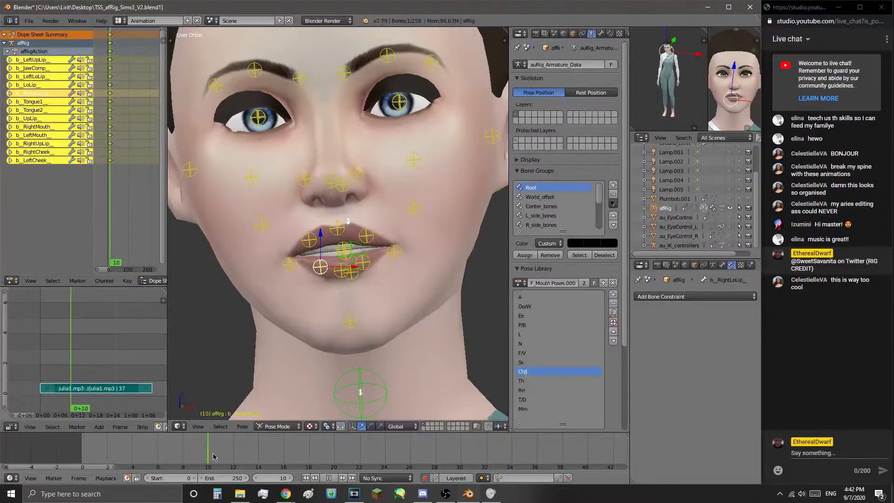
pyautogui.press('Escape')
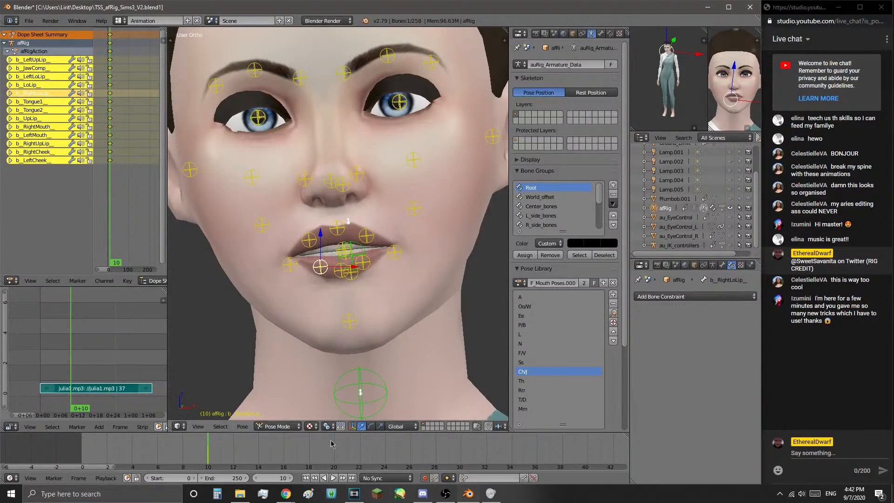
# - Scrub and replay the julia1.mp3 dialogue from frame 8 several times to time the first mouth shape
pyautogui.moveTo(210, 462); pyautogui.dragTo(183, 459)
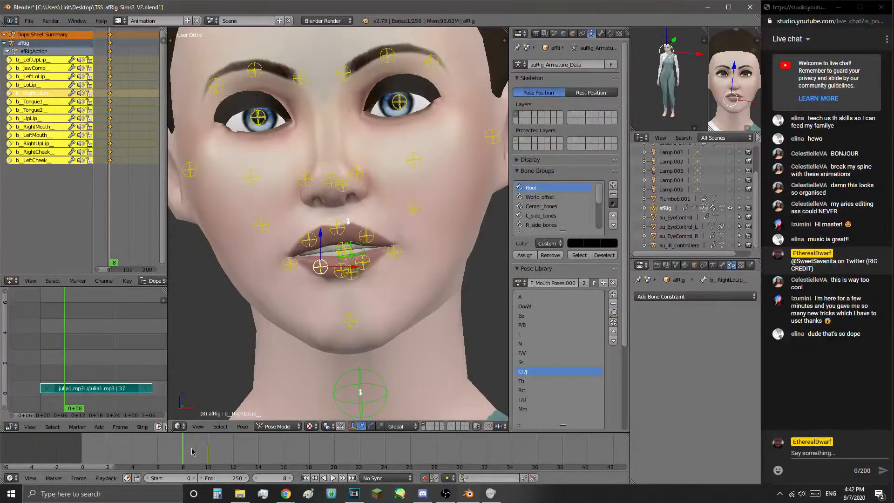
pyautogui.scroll(2, 156, 454)
pyautogui.keyDown('ctrl'); pyautogui.scroll(4, 158, 454); pyautogui.keyUp('ctrl')
pyautogui.moveTo(183, 450); pyautogui.dragTo(181, 450)
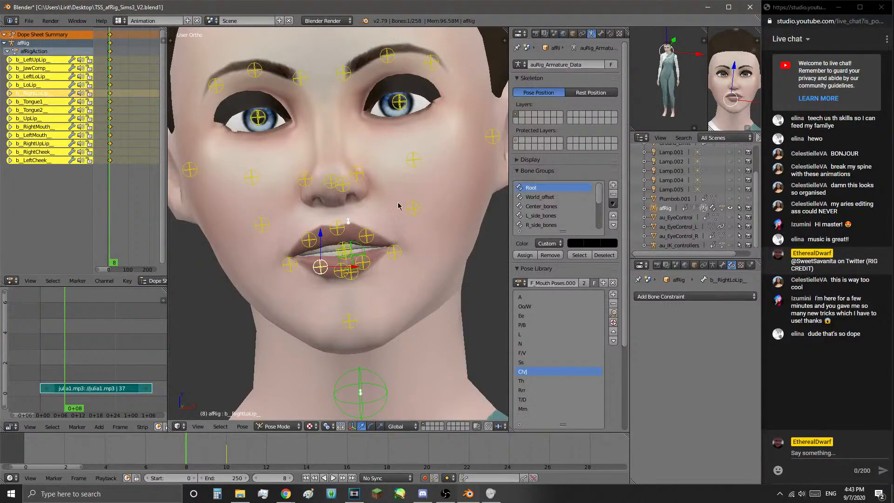
pyautogui.hotkey('alt', 'a')
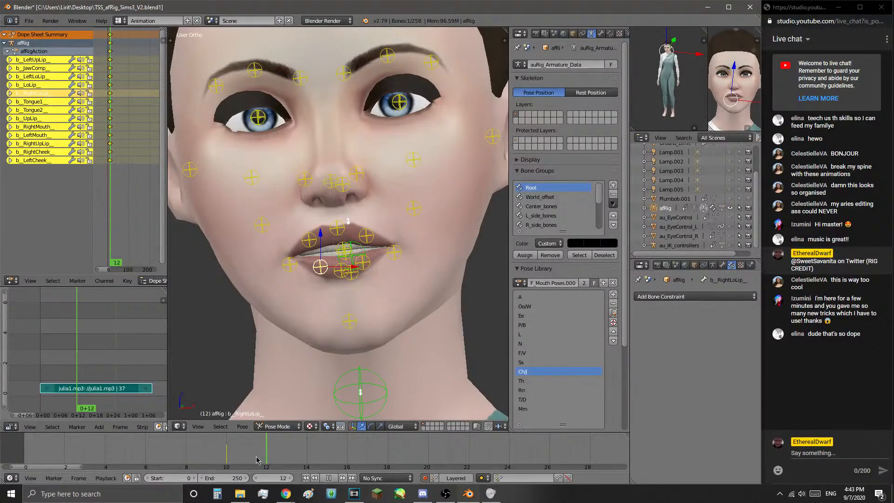
pyautogui.moveTo(210, 456); pyautogui.dragTo(188, 453)
pyautogui.hotkey('alt', 'a')
pyautogui.scroll(-2, 395, 308)
pyautogui.scroll(4, 393, 307)
pyautogui.scroll(-3, 387, 322)
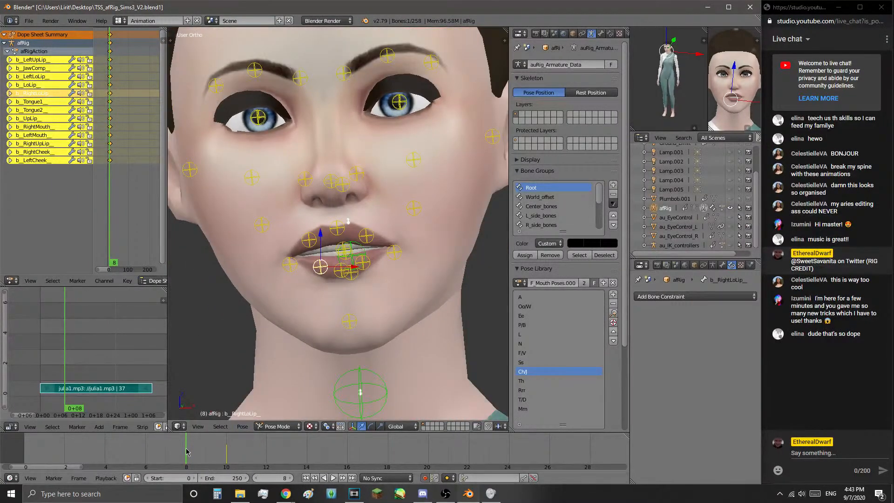
pyautogui.hotkey('alt', 'a')
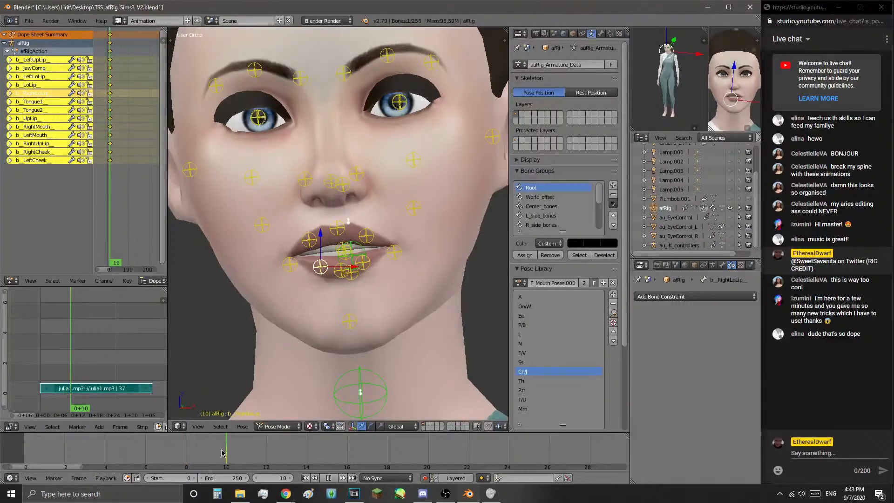
pyautogui.hotkey('alt', 'a')
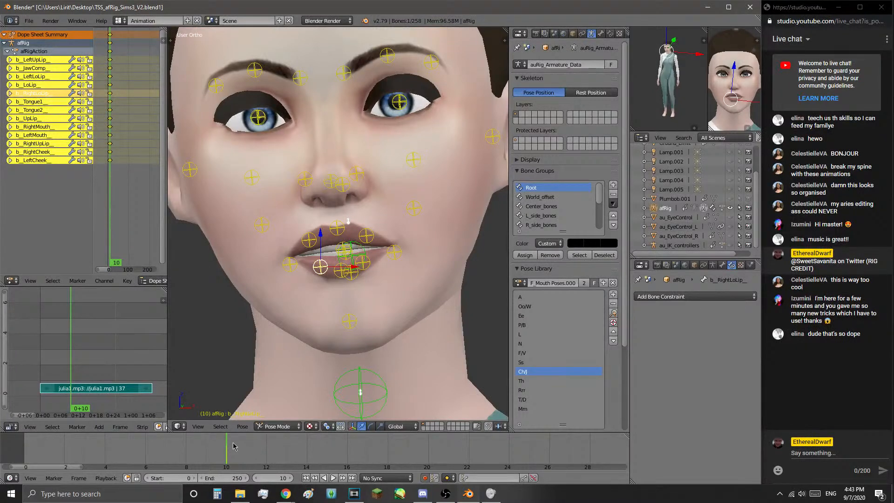
# - Return to frame 8, show the face from the front and scrub the dialogue through to frame 12
pyautogui.click(190, 454)
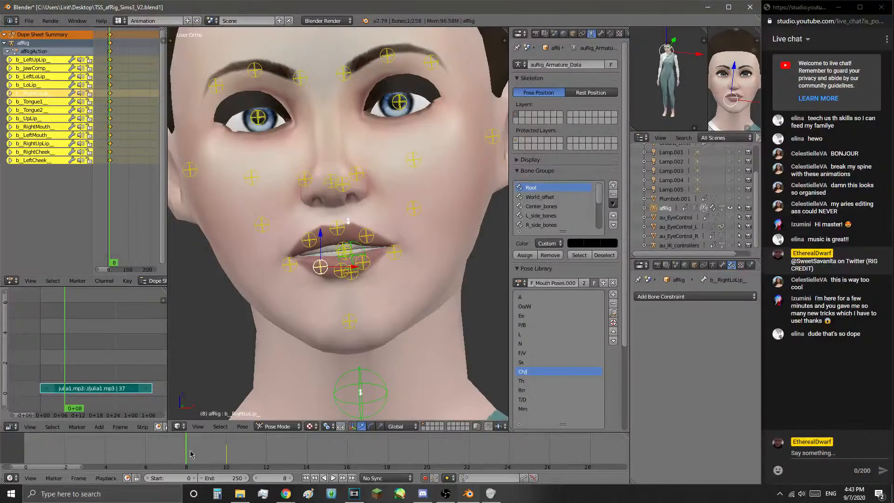
pyautogui.scroll(-1, 228, 379)
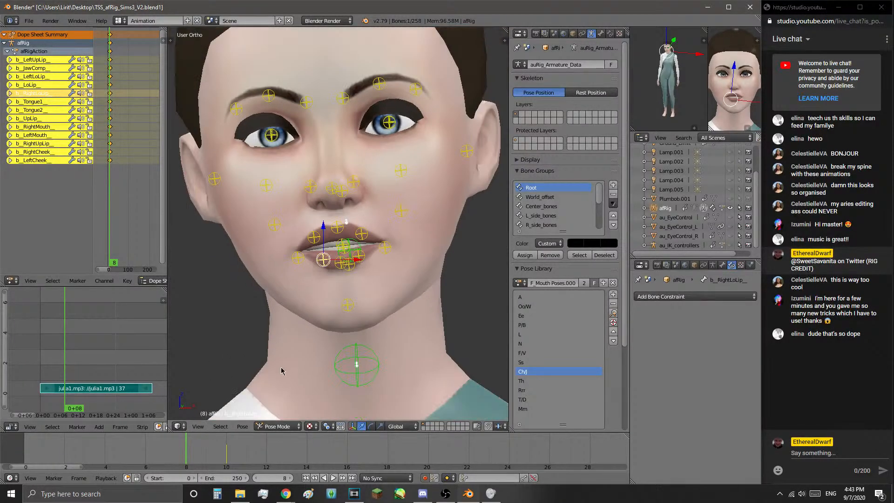
pyautogui.moveTo(295, 340); pyautogui.dragTo(296, 341, button='middle')
pyautogui.press('KP_1')
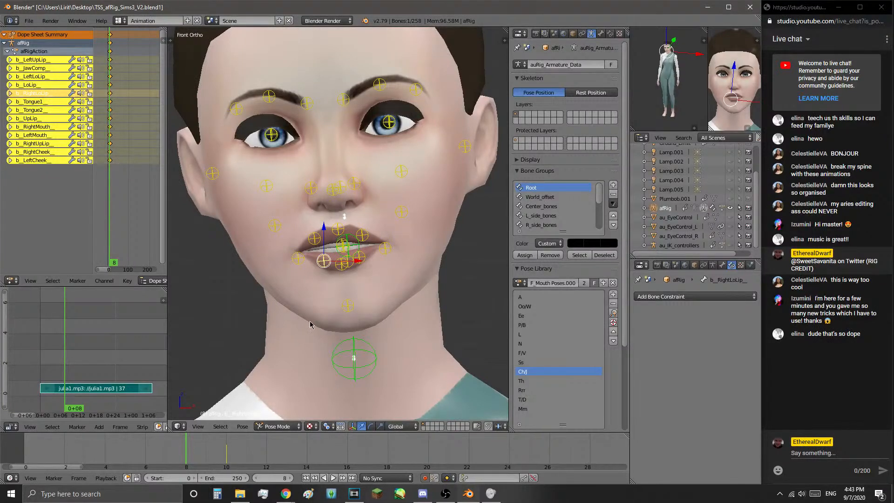
pyautogui.keyDown('shift'); pyautogui.moveTo(307, 317); pyautogui.dragTo(313, 339, button='middle'); pyautogui.keyUp('shift')
pyautogui.moveTo(180, 450); pyautogui.dragTo(261, 451)
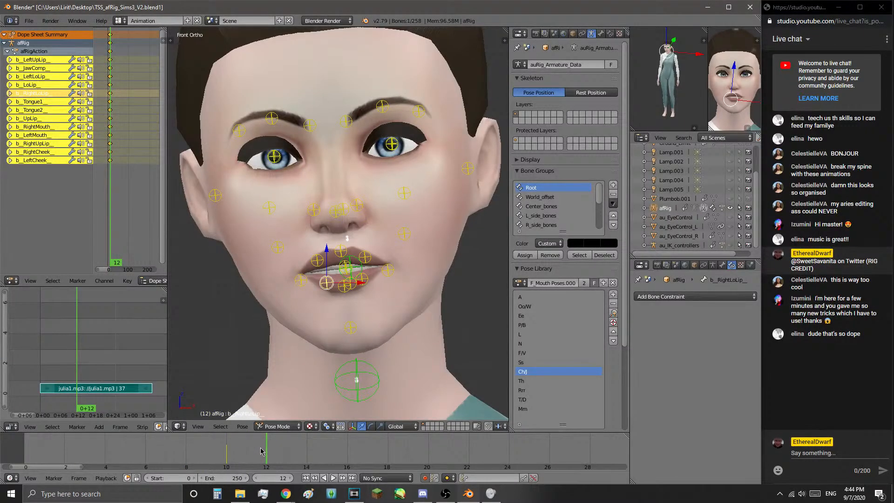
# - Choose the A pose in the mouth library, then play and scrub the dialogue from frame 4 to time the sound
pyautogui.click(548, 297)
pyautogui.click(228, 454)
pyautogui.click(138, 457)
pyautogui.moveTo(138, 457); pyautogui.dragTo(108, 456)
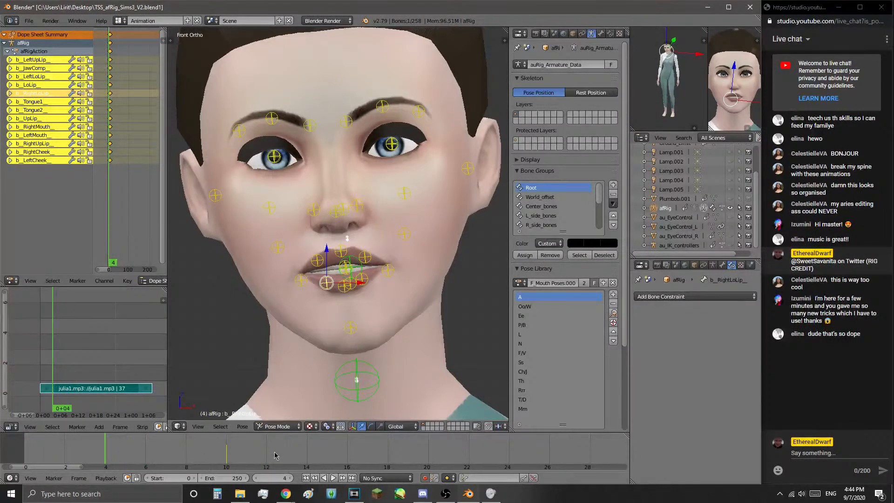
pyautogui.click(333, 478)
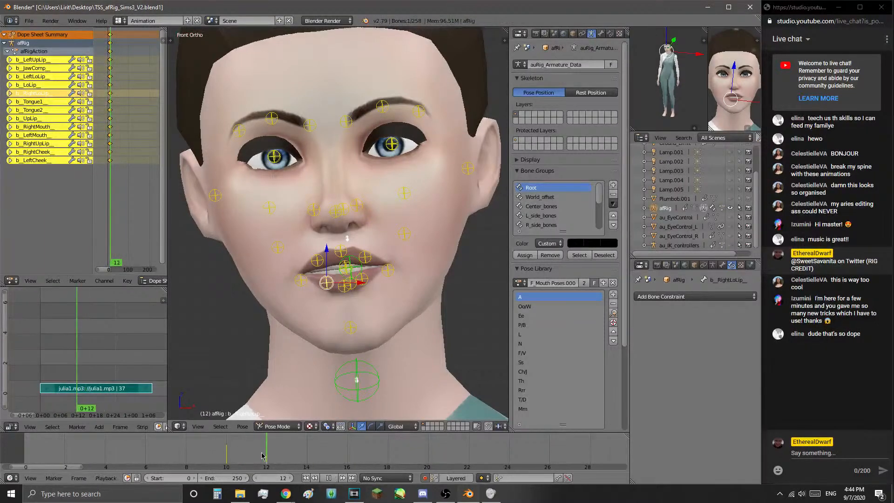
pyautogui.click(209, 450)
pyautogui.moveTo(210, 450); pyautogui.dragTo(267, 447)
# - Move all the mouth bone keyframes to frame 8 in the dope sheet and play back the new timing
pyautogui.moveTo(129, 46)
pyautogui.keyDown('ctrl'); pyautogui.mouseDown(button='middle')
pyautogui.moveTo(157, 53)
pyautogui.moveTo(141, 50)
pyautogui.mouseUp(button='middle'); pyautogui.keyUp('ctrl')
pyautogui.scroll(-5, 140, 47)
pyautogui.moveTo(135, 49)
pyautogui.mouseDown()
pyautogui.moveTo(152, 50)
pyautogui.moveTo(138, 48)
pyautogui.mouseUp()
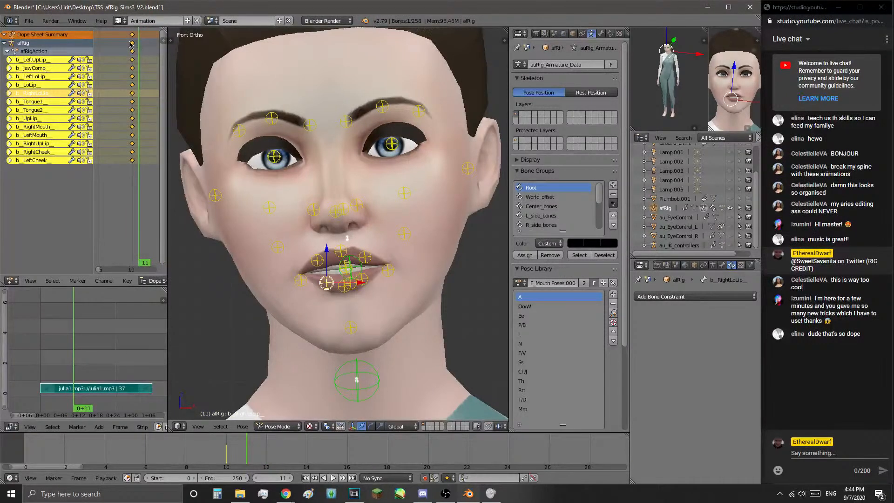
pyautogui.scroll(4, 135, 38)
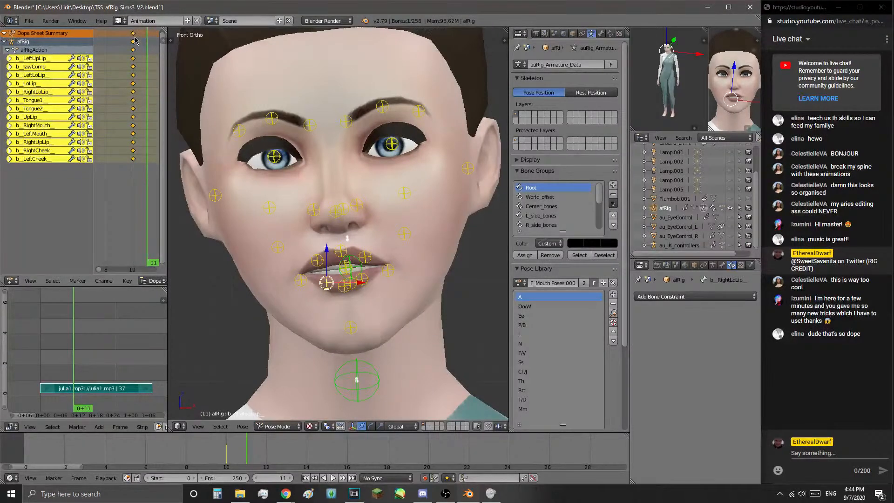
pyautogui.press('g')
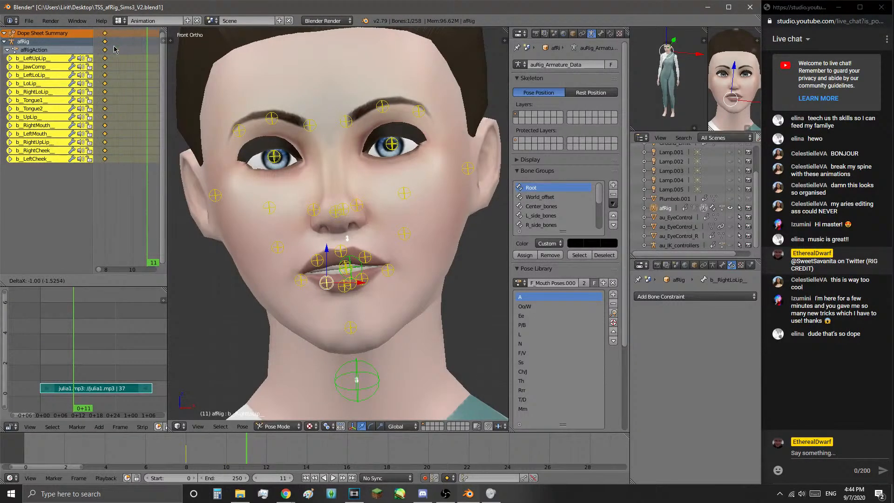
pyautogui.click(115, 49)
pyautogui.hotkey('shift', 'alt', 'a')
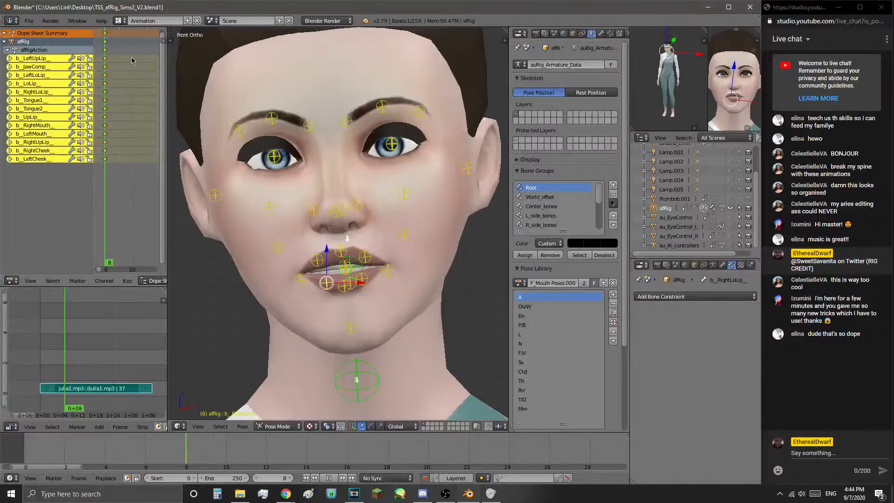
pyautogui.moveTo(133, 61); pyautogui.dragTo(122, 65)
# - At frame 10, select the jaw and all surrounding mouth bones and apply the A library pose to them
pyautogui.moveTo(187, 458); pyautogui.dragTo(233, 459)
pyautogui.moveTo(302, 331); pyautogui.dragTo(203, 327, button='middle')
pyautogui.rightClick(437, 284)
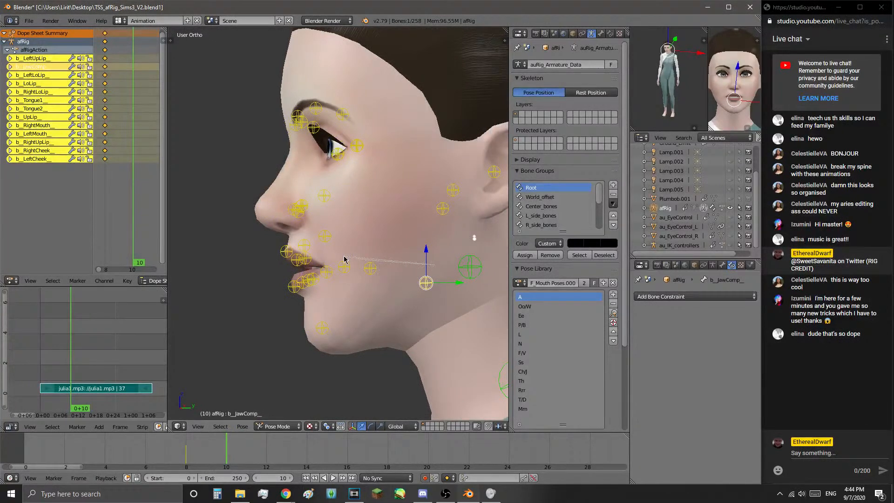
pyautogui.keyDown('ctrl'); pyautogui.moveTo(335, 231); pyautogui.dragTo(279, 299); pyautogui.keyUp('ctrl')
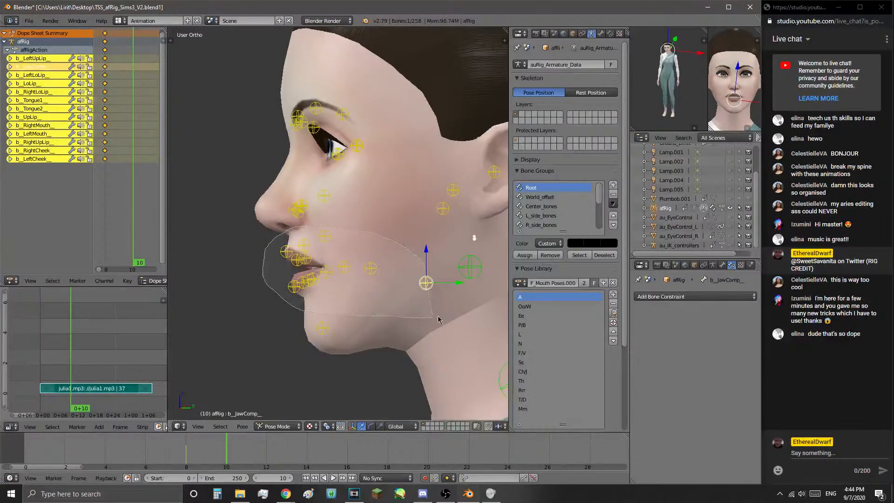
pyautogui.keyDown('ctrl'); pyautogui.moveTo(432, 321); pyautogui.dragTo(429, 309); pyautogui.keyUp('ctrl')
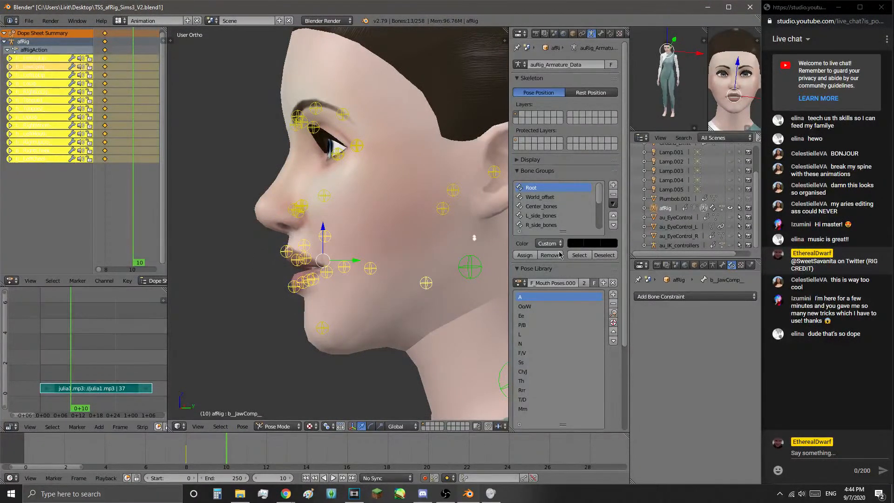
pyautogui.click(613, 319)
pyautogui.click(614, 319)
# - Lower the b__RightMouth__ corner bone and adjust the b__RightLoLip__ bone on the open mouth at frame 10
pyautogui.moveTo(312, 314); pyautogui.dragTo(351, 304, button='middle')
pyautogui.scroll(2, 351, 308)
pyautogui.scroll(-1, 349, 342)
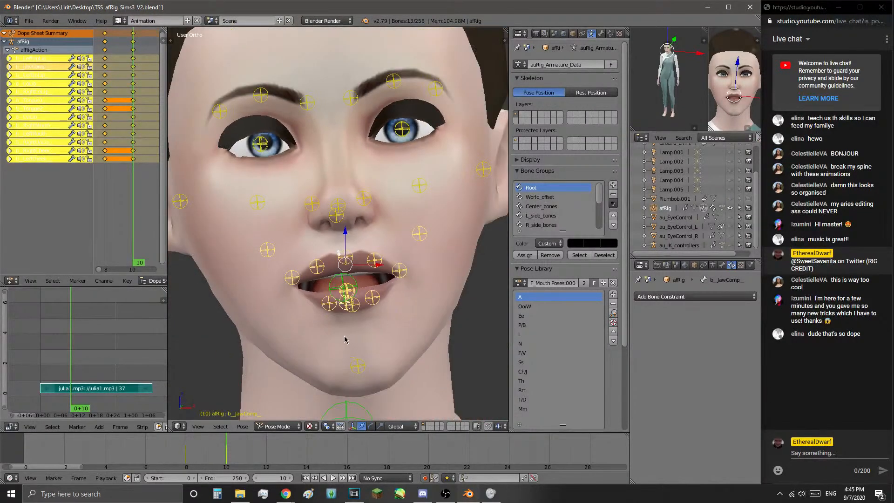
pyautogui.scroll(1, 334, 321)
pyautogui.moveTo(341, 345)
pyautogui.mouseDown(button='middle')
pyautogui.moveTo(354, 347)
pyautogui.moveTo(338, 354)
pyautogui.mouseUp(button='middle')
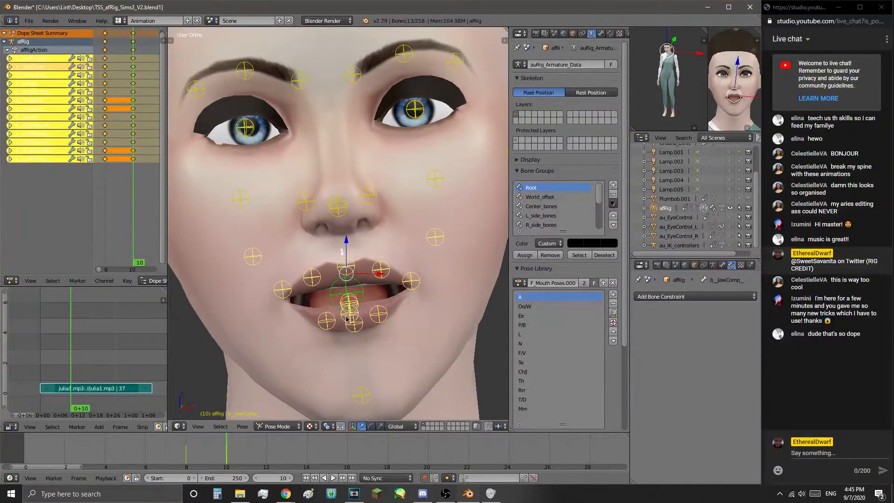
pyautogui.rightClick(282, 298)
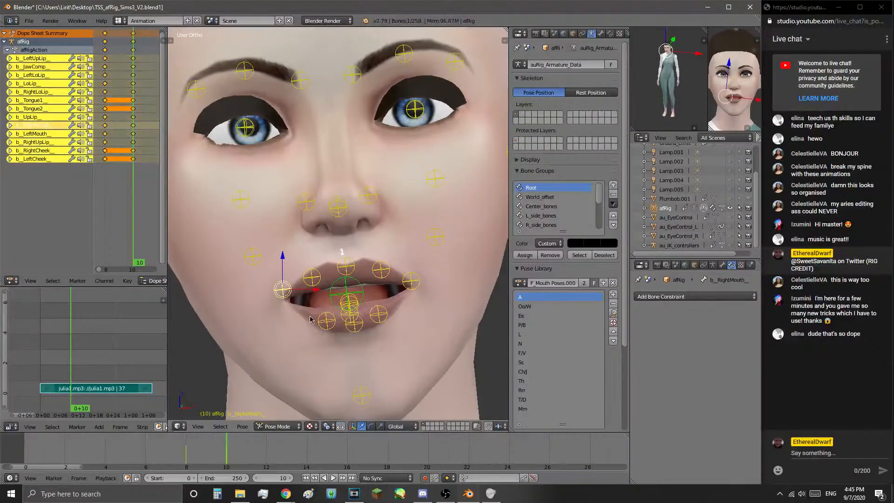
pyautogui.press('g')
pyautogui.click(316, 329)
pyautogui.rightClick(323, 324)
pyautogui.press('g')
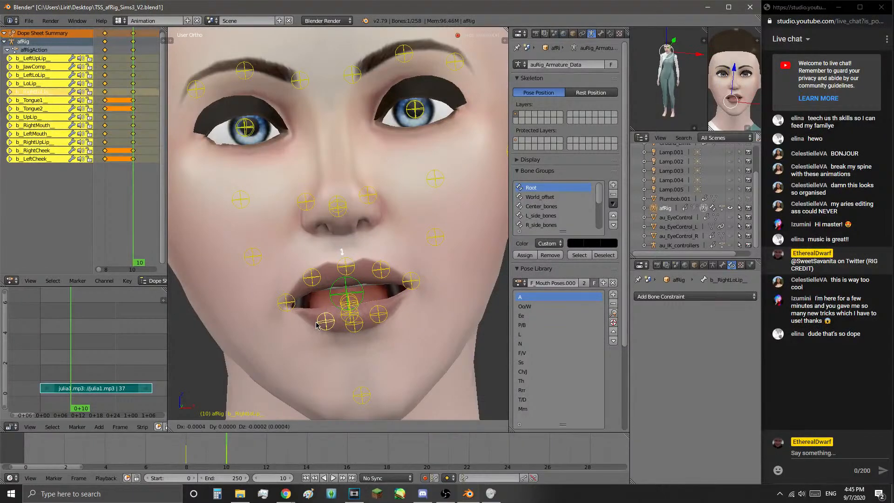
pyautogui.click(322, 329)
# - Lower the b__LeftMouth__ corner bone and pull it slightly inward, checking the mouth from several angles
pyautogui.rightClick(401, 281)
pyautogui.press('g')
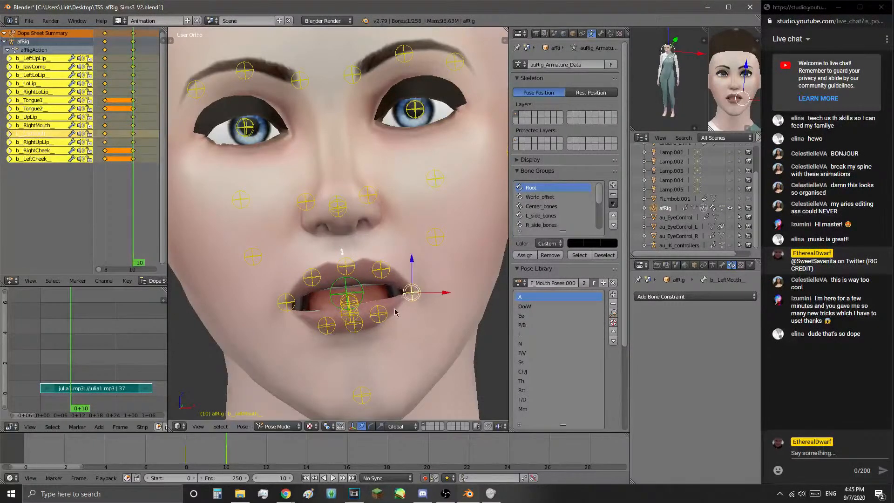
pyautogui.click(404, 291)
pyautogui.press('g')
pyautogui.click(399, 290)
pyautogui.moveTo(400, 281); pyautogui.dragTo(342, 294, button='middle')
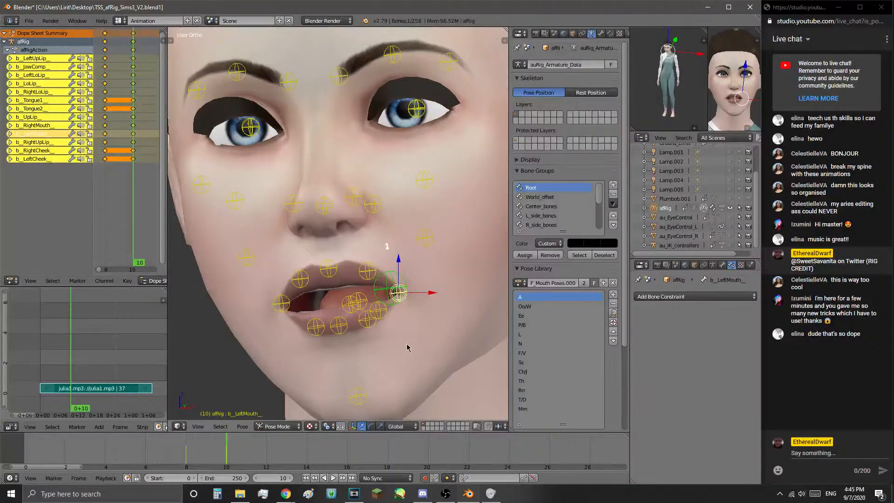
pyautogui.moveTo(391, 352); pyautogui.dragTo(388, 341, button='middle')
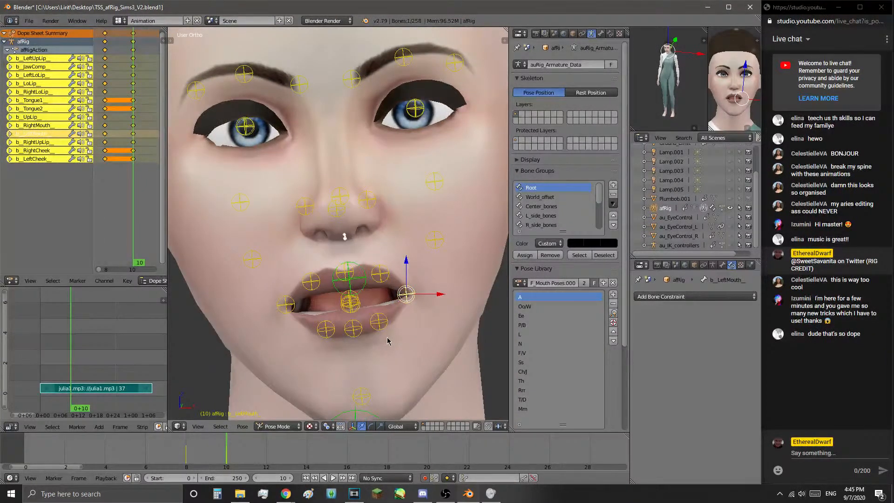
pyautogui.moveTo(384, 354); pyautogui.dragTo(385, 345, button='middle')
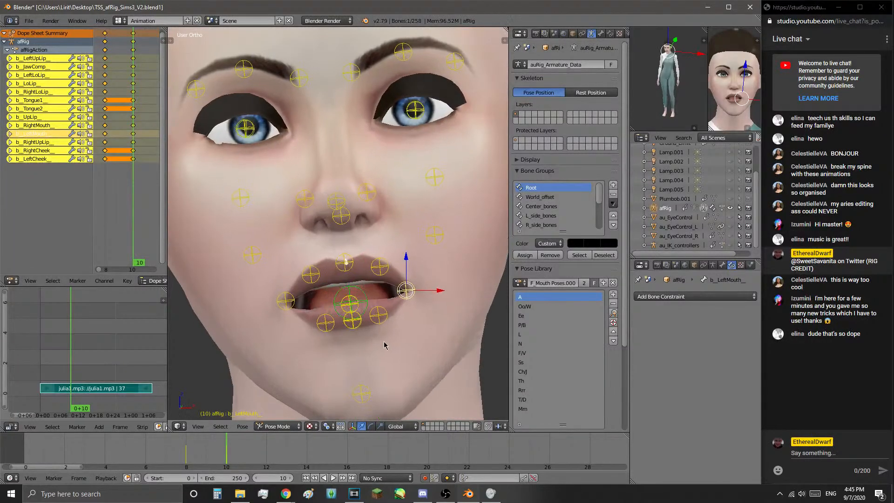
# - Reposition the b__LoLip__, b__RightLoLip__ and b__LeftLoLip__ bones to reshape the lower lip at frame 10
pyautogui.rightClick(353, 323)
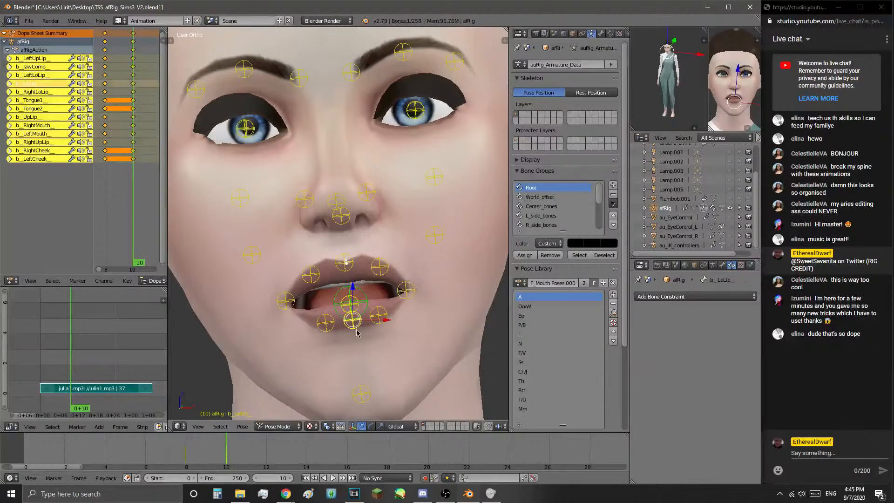
pyautogui.press('g')
pyautogui.click(357, 332)
pyautogui.rightClick(334, 331)
pyautogui.press('g')
pyautogui.click(333, 327)
pyautogui.rightClick(379, 314)
pyautogui.press('g')
pyautogui.click(384, 299)
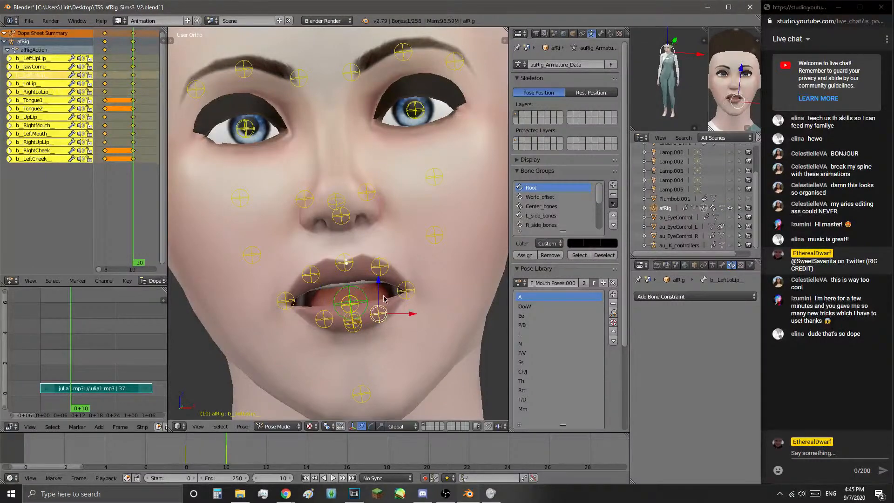
# - Switch to Chrome and search Google Images for "lip sync poses" in a new tab
pyautogui.moveTo(285, 494)
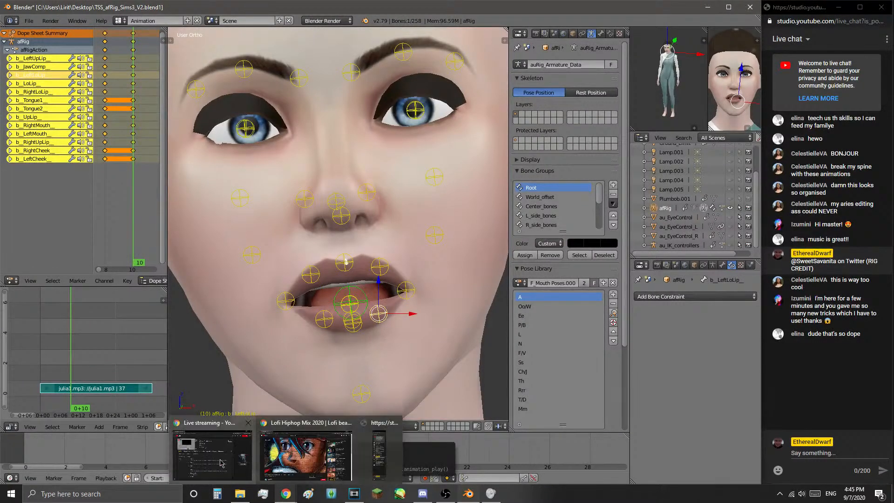
pyautogui.click(221, 463)
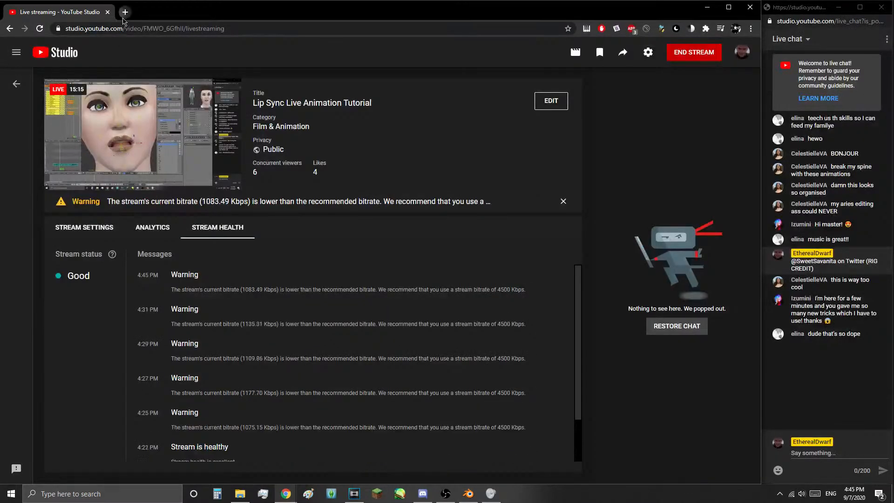
pyautogui.click(124, 13)
pyautogui.write('lip ')
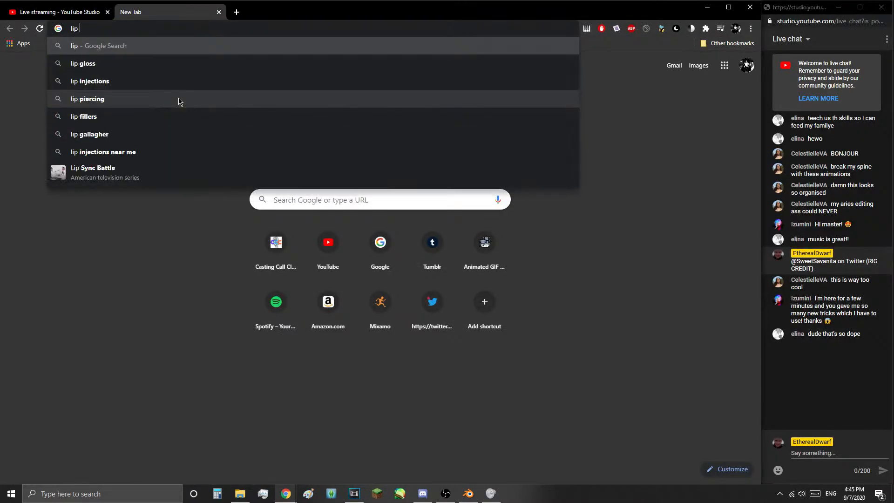
pyautogui.write('sync poses')
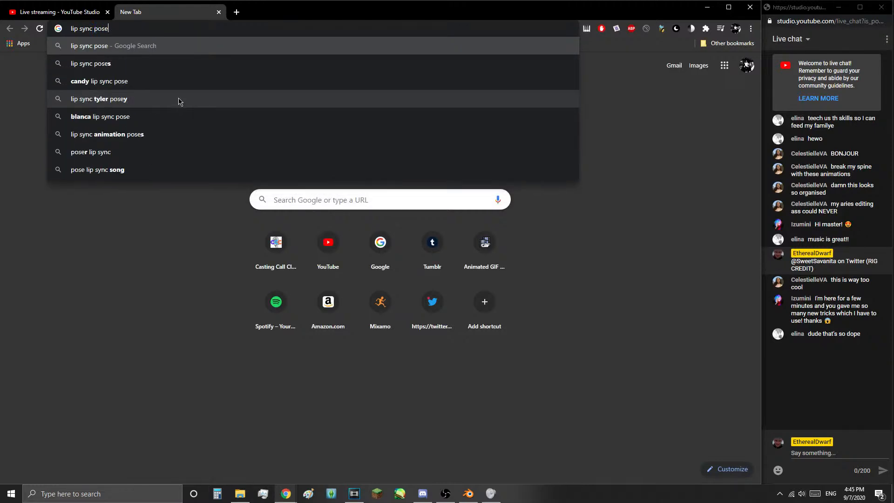
pyautogui.press('Return')
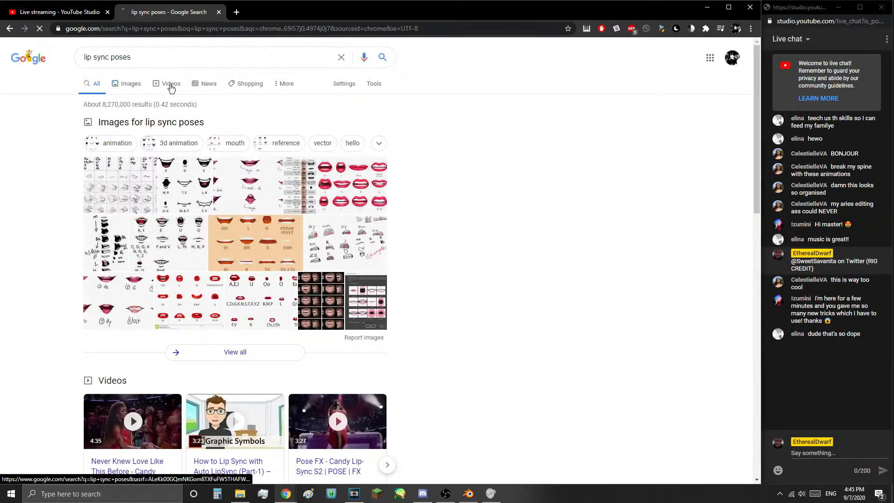
pyautogui.click(122, 83)
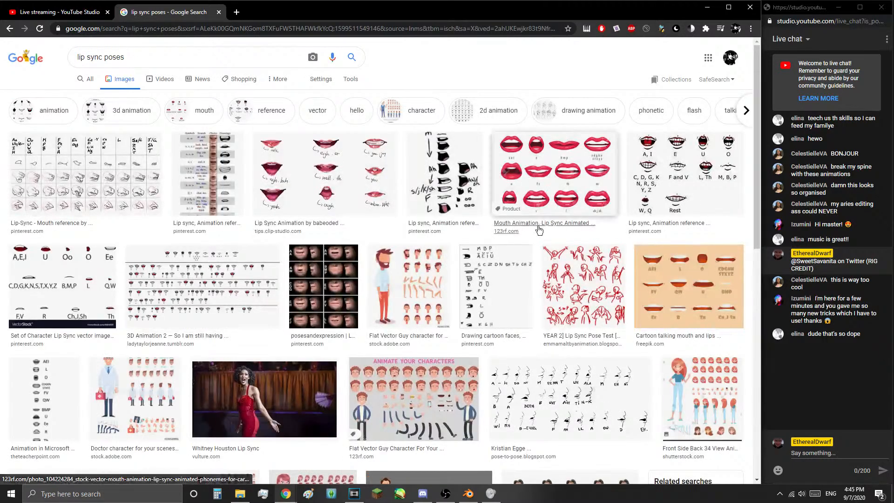
# - Examine the profile lip-sync chart and the phonemes chart in the image results, close the search tab and switch back to Blender
pyautogui.scroll(-2, 512, 280)
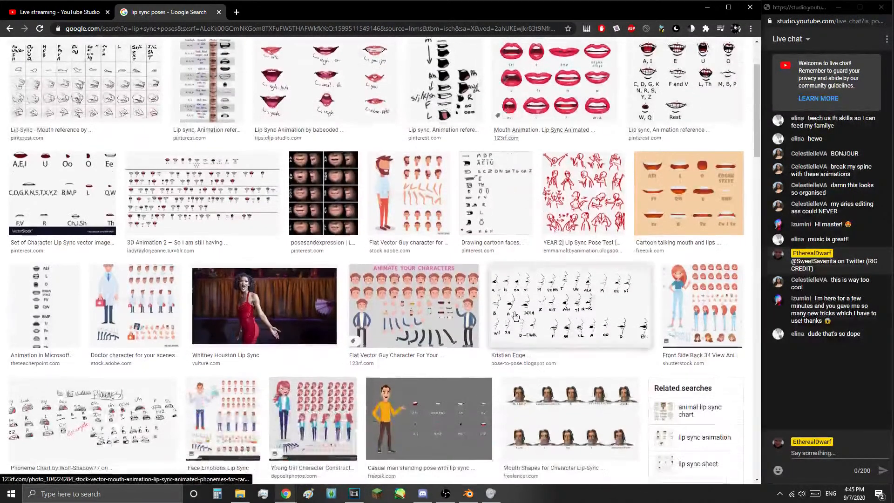
pyautogui.click(524, 336)
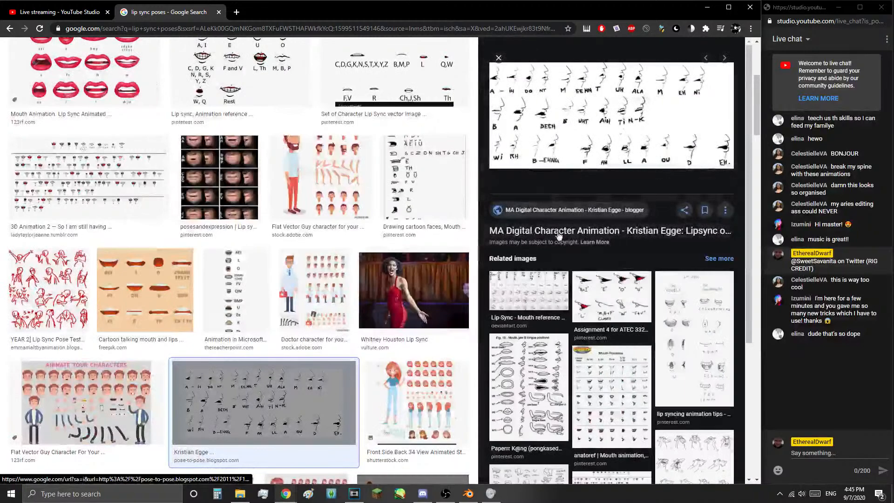
pyautogui.scroll(-3, 288, 377)
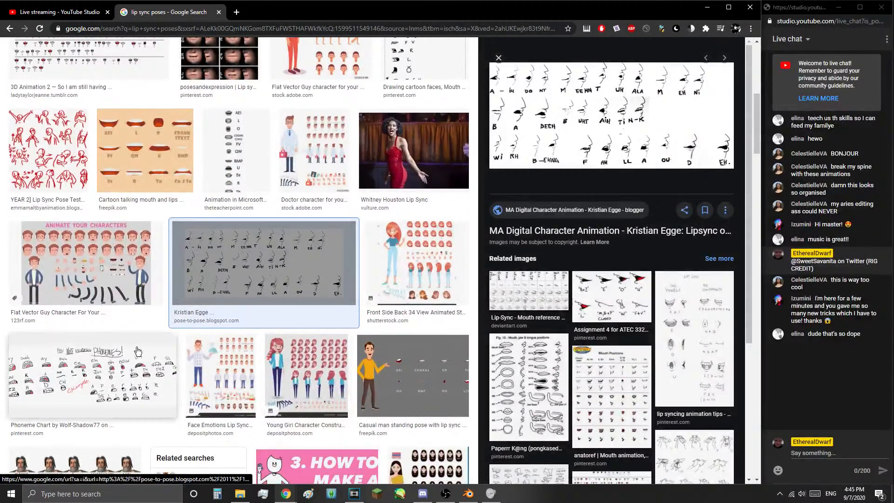
pyautogui.click(136, 372)
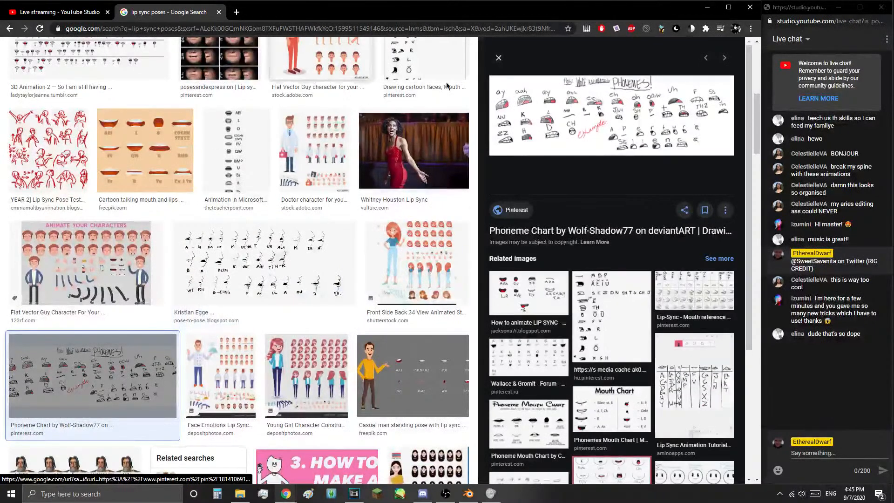
pyautogui.click(219, 14)
pyautogui.hotkey('alt', 'Tab')
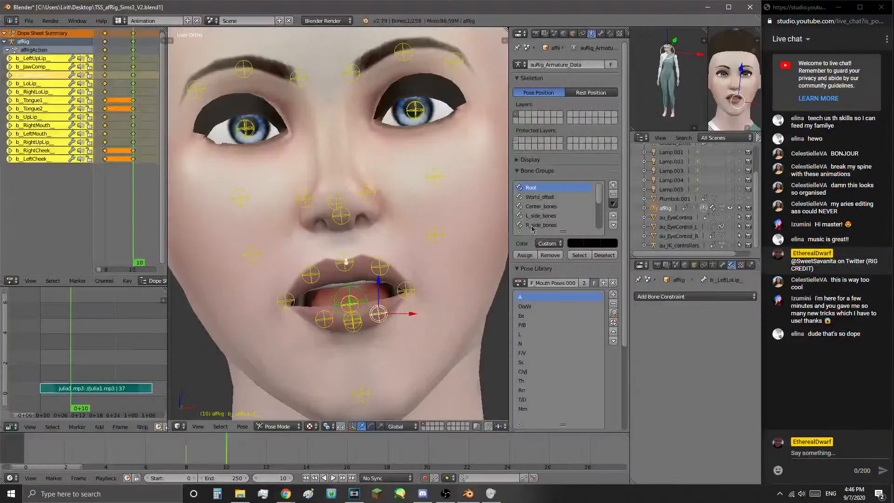
# - Lower the right and left mouth corner bones slightly on the open mouth at frame 10
pyautogui.moveTo(360, 364); pyautogui.dragTo(355, 364, button='middle')
pyautogui.rightClick(320, 321)
pyautogui.rightClick(283, 301)
pyautogui.press('g')
pyautogui.click(284, 308)
pyautogui.rightClick(409, 294)
pyautogui.press('g')
pyautogui.click(405, 305)
# - Play back the animation from frames 6 and 8 to check the mouth opening against the audio
pyautogui.click(193, 452)
pyautogui.hotkey('alt', 'a')
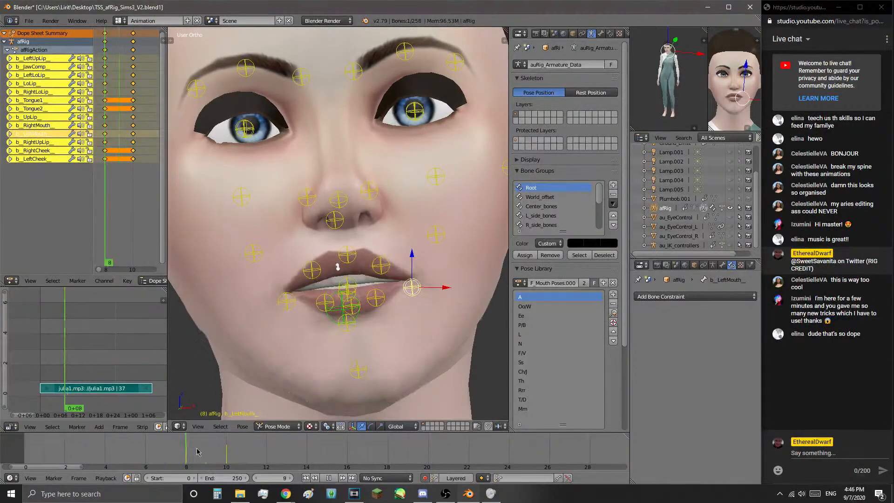
pyautogui.hotkey('alt', 'a')
pyautogui.hotkey('alt', 'a')
pyautogui.hotkey('alt', 'a')
pyautogui.click(137, 460)
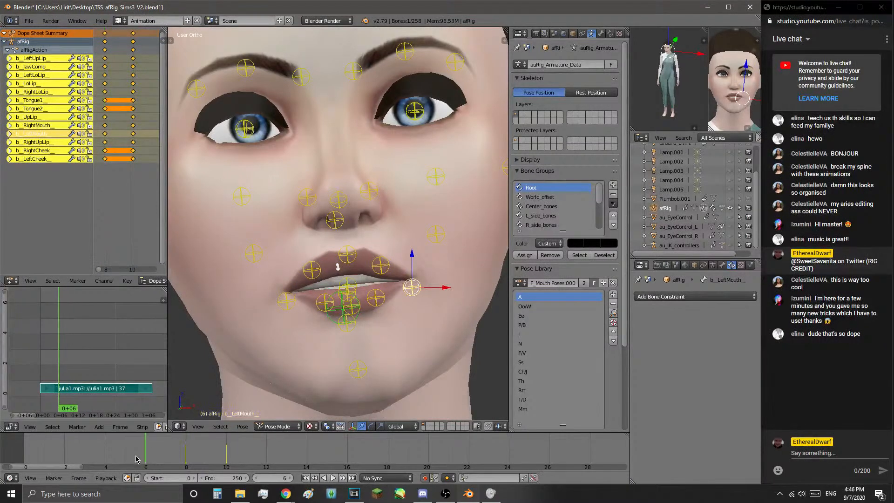
pyautogui.hotkey('alt', 'a')
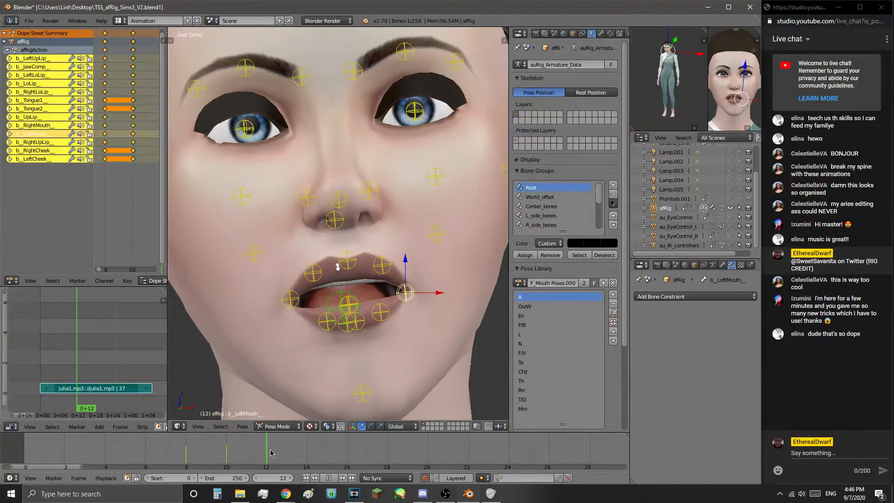
pyautogui.hotkey('alt', 'a')
# - Select the jaw, lip, tongue and cheek bones at frame 12 and apply the Ss pose from the pose library
pyautogui.moveTo(354, 354); pyautogui.dragTo(410, 347, button='middle')
pyautogui.rightClick(397, 354)
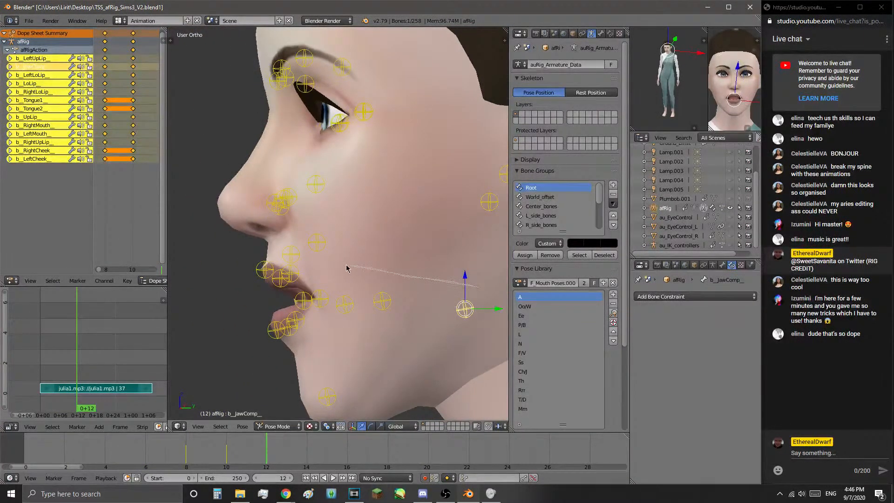
pyautogui.moveTo(260, 227)
pyautogui.keyDown('ctrl'); pyautogui.mouseDown()
pyautogui.moveTo(372, 387)
pyautogui.moveTo(477, 331)
pyautogui.mouseUp(); pyautogui.keyUp('ctrl')
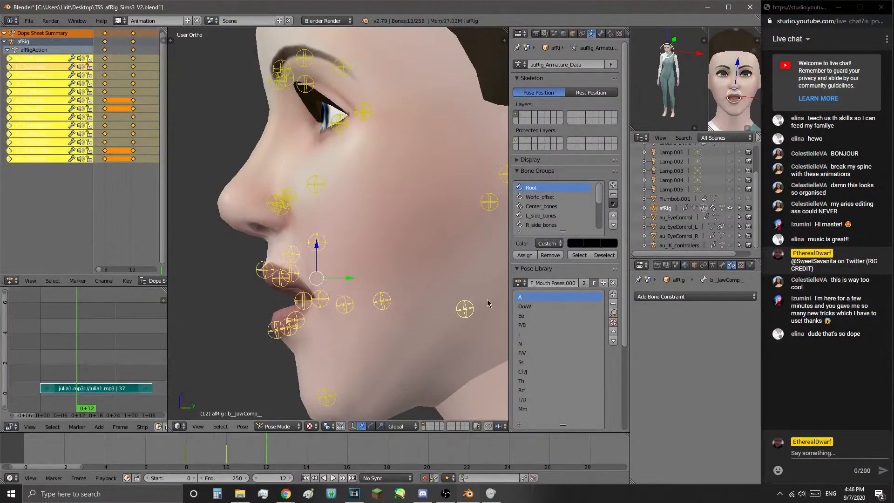
pyautogui.moveTo(245, 225)
pyautogui.keyDown('ctrl'); pyautogui.mouseDown()
pyautogui.moveTo(206, 306)
pyautogui.moveTo(210, 328)
pyautogui.moveTo(445, 340)
pyautogui.moveTo(460, 253)
pyautogui.mouseUp(); pyautogui.keyUp('ctrl')
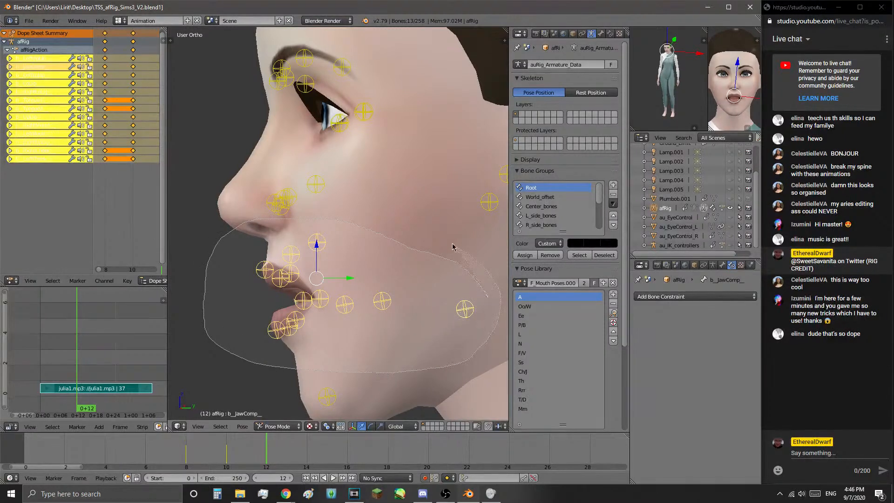
pyautogui.keyDown('ctrl'); pyautogui.moveTo(283, 225); pyautogui.dragTo(281, 224); pyautogui.keyUp('ctrl')
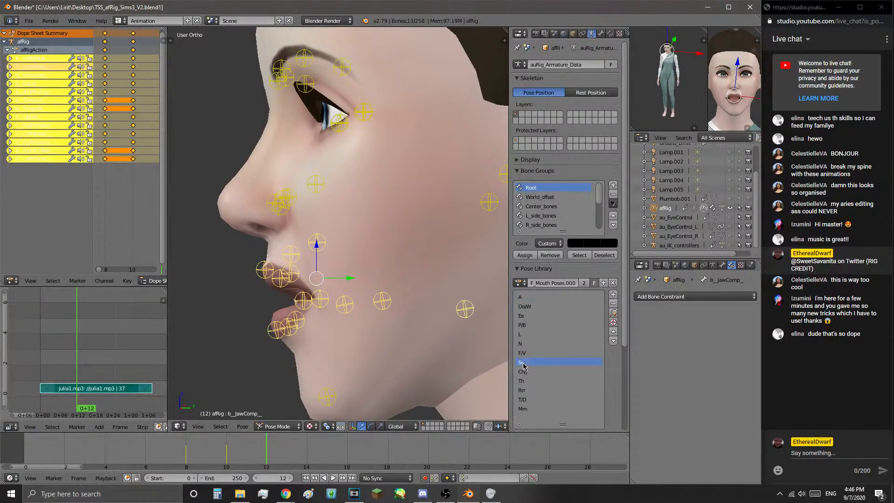
pyautogui.moveTo(287, 321); pyautogui.dragTo(466, 323, button='middle')
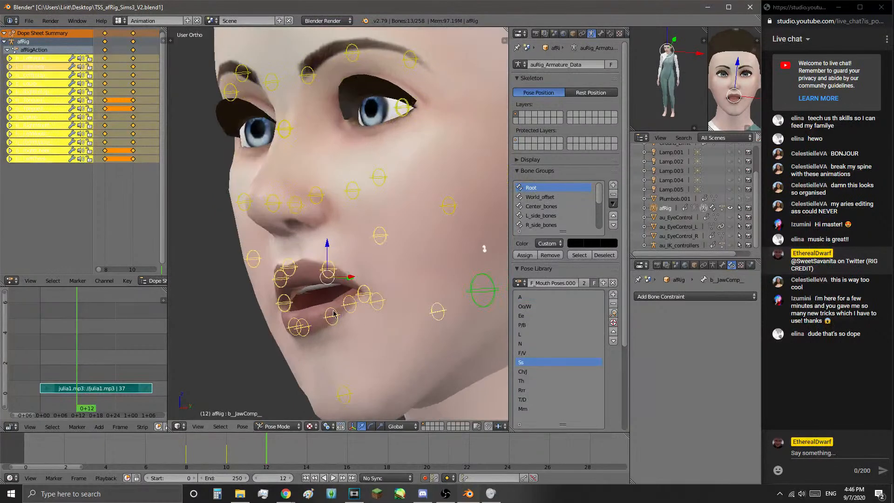
pyautogui.click(614, 314)
pyautogui.moveTo(438, 349); pyautogui.dragTo(336, 349, button='middle')
# - Play and scrub between frames 6 and 12 to compare the mouth shapes with the julia1.mp3 audio
pyautogui.hotkey('alt', 'a')
pyautogui.click(193, 443)
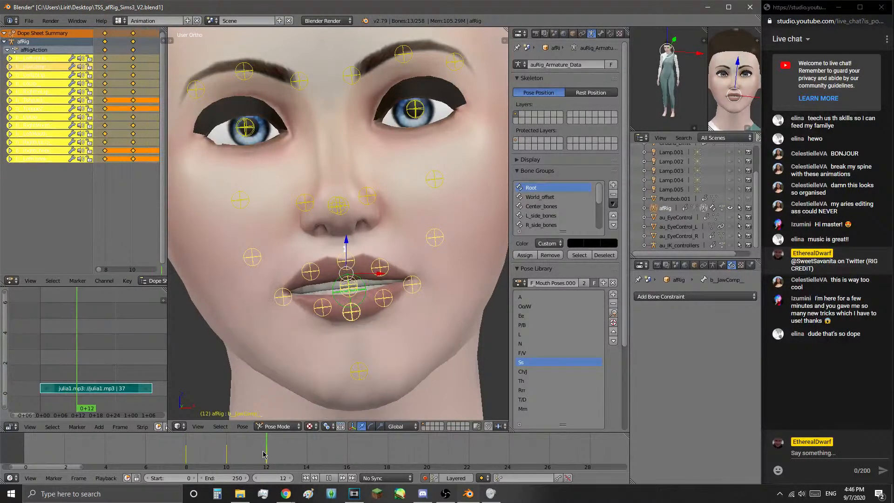
pyautogui.hotkey('alt', 'a')
pyautogui.click(186, 456)
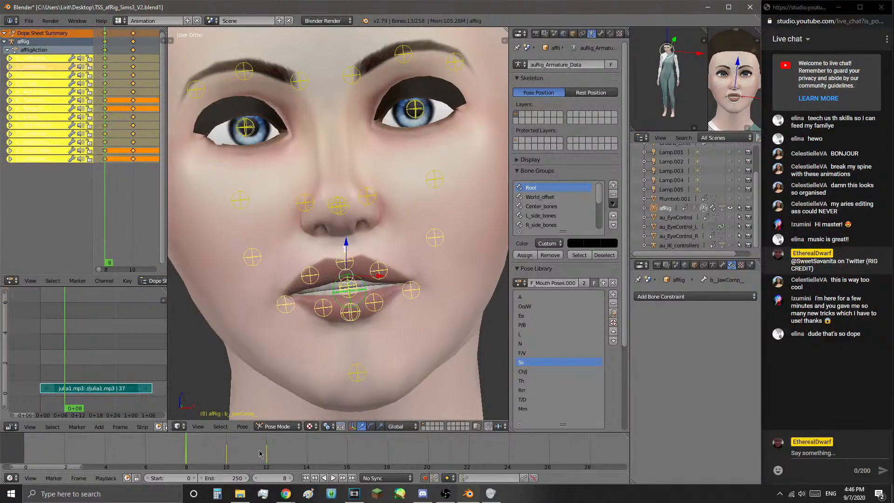
pyautogui.click(268, 454)
pyautogui.click(186, 455)
pyautogui.click(267, 454)
pyautogui.click(185, 456)
pyautogui.hotkey('alt', 'a')
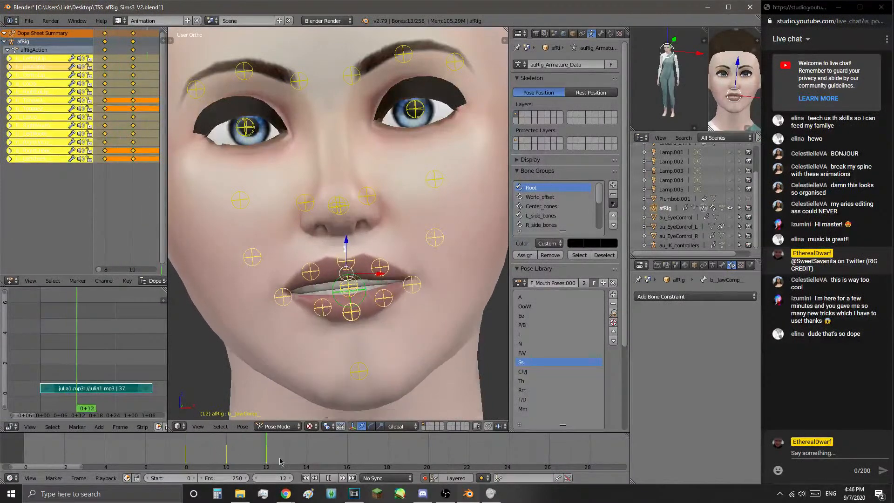
pyautogui.click(227, 454)
pyautogui.hotkey('alt', 'a')
pyautogui.click(186, 454)
pyautogui.click(137, 458)
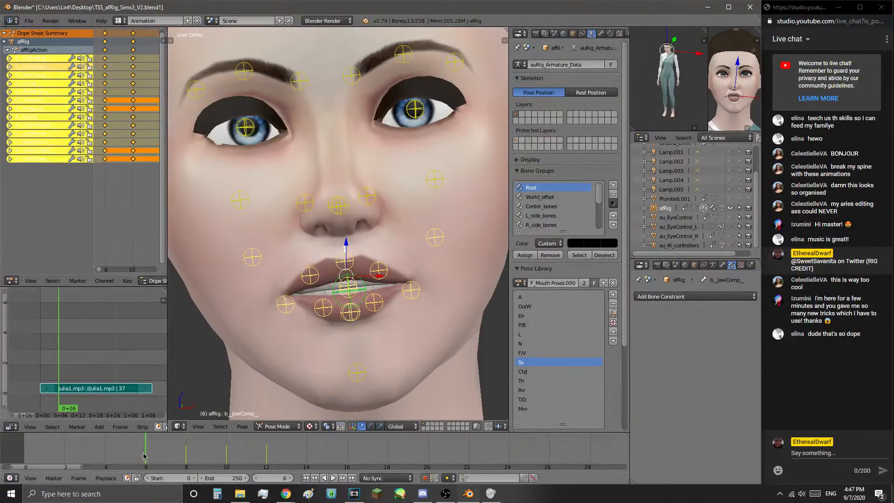
pyautogui.moveTo(149, 456); pyautogui.dragTo(266, 453)
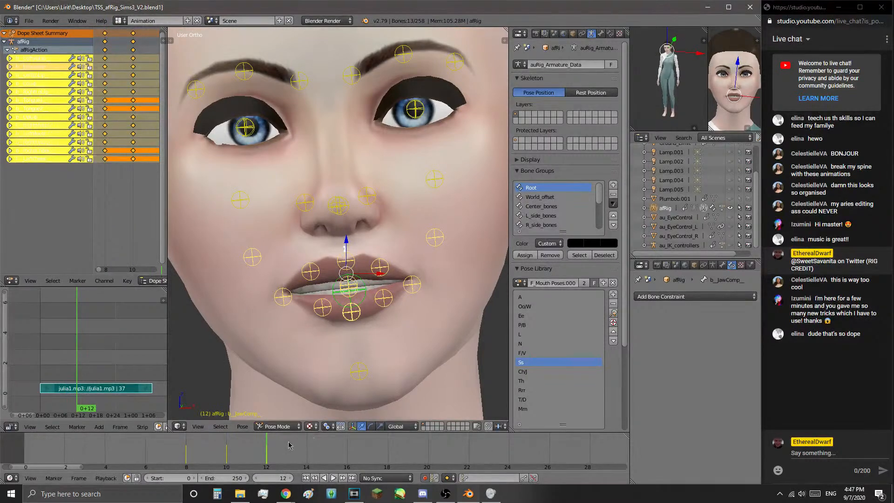
# - Go to frame 14 and apply the Th pose from the pose library to the selected mouth bones
pyautogui.moveTo(169, 457); pyautogui.dragTo(307, 454)
pyautogui.moveTo(289, 279); pyautogui.dragTo(460, 318, button='middle')
pyautogui.moveTo(409, 327); pyautogui.dragTo(497, 364, button='middle')
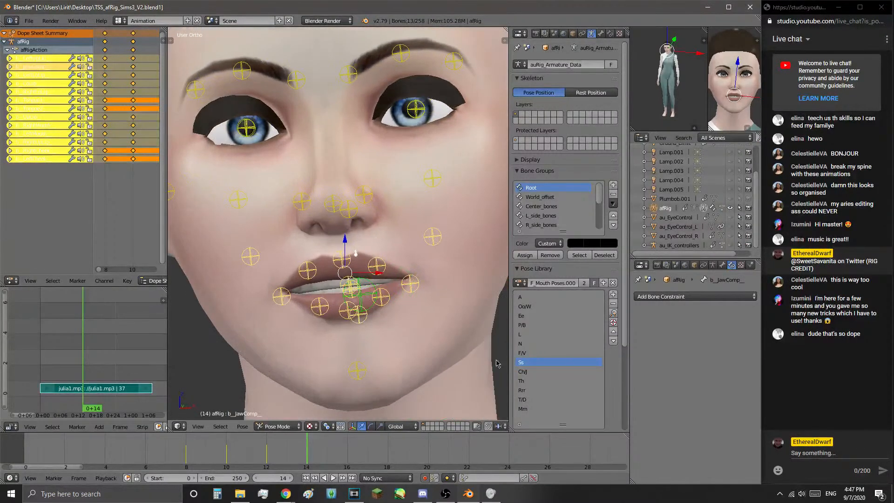
pyautogui.click(615, 315)
pyautogui.moveTo(295, 350)
pyautogui.mouseDown(button='middle')
pyautogui.moveTo(219, 354)
pyautogui.moveTo(305, 355)
pyautogui.mouseUp(button='middle')
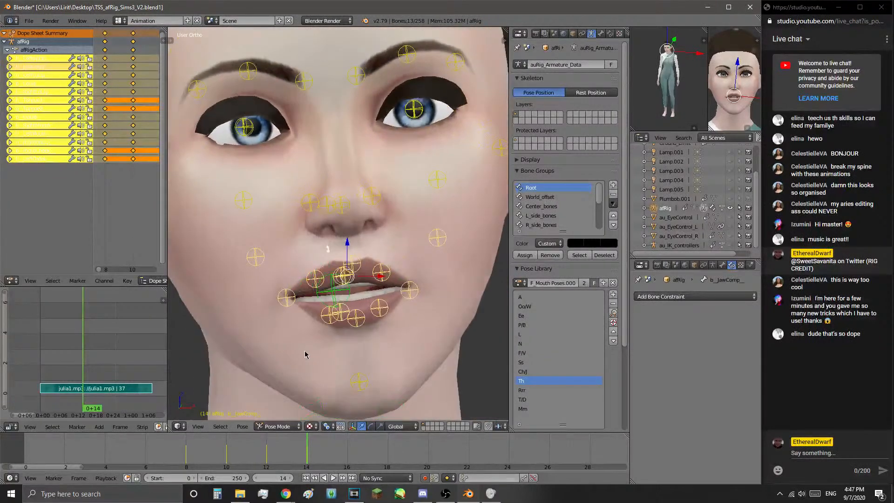
pyautogui.rightClick(314, 279)
pyautogui.moveTo(369, 316); pyautogui.dragTo(356, 308, button='middle')
# - Select the jaw and mouth bones at frame 15 and apply the Ee pose from the pose library
pyautogui.moveTo(203, 445); pyautogui.dragTo(328, 446)
pyautogui.moveTo(354, 326); pyautogui.dragTo(416, 319, button='middle')
pyautogui.rightClick(457, 317)
pyautogui.moveTo(313, 254)
pyautogui.keyDown('ctrl'); pyautogui.mouseDown()
pyautogui.moveTo(254, 339)
pyautogui.moveTo(484, 344)
pyautogui.mouseUp(); pyautogui.keyUp('ctrl')
pyautogui.moveTo(358, 333); pyautogui.dragTo(438, 335, button='middle')
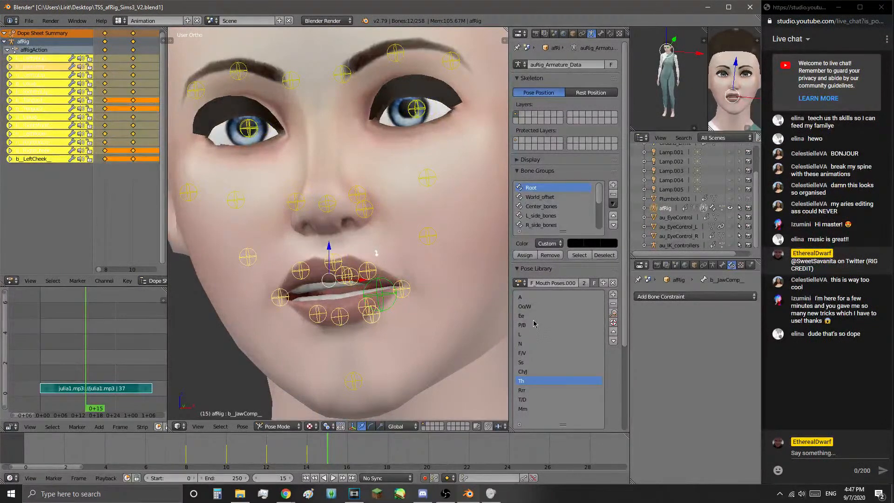
pyautogui.click(614, 315)
pyautogui.moveTo(353, 337)
pyautogui.mouseDown(button='middle')
pyautogui.moveTo(379, 342)
pyautogui.moveTo(304, 349)
pyautogui.moveTo(350, 344)
pyautogui.mouseUp(button='middle')
# - Play back the lip sync around frames 14 to 16 to check the timing of the Ee pose
pyautogui.hotkey('alt', 'a')
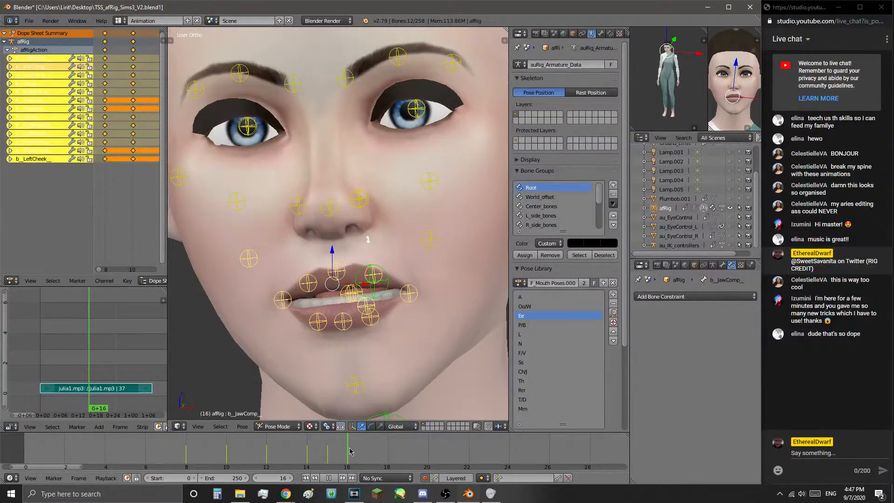
pyautogui.press('Escape')
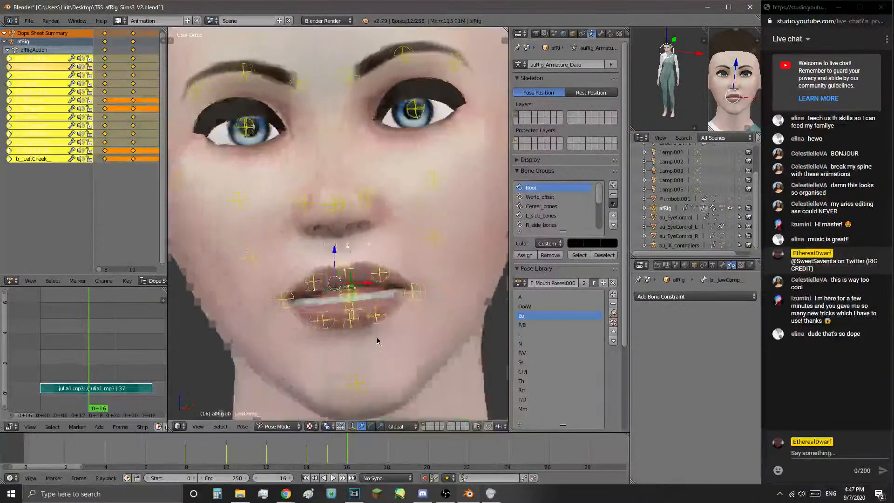
pyautogui.click(306, 459)
pyautogui.hotkey('alt', 'a')
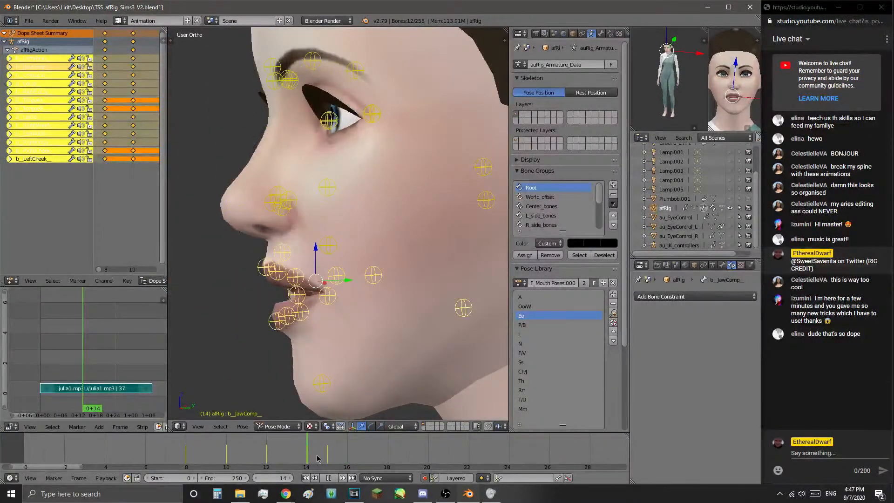
pyautogui.hotkey('alt', 'a')
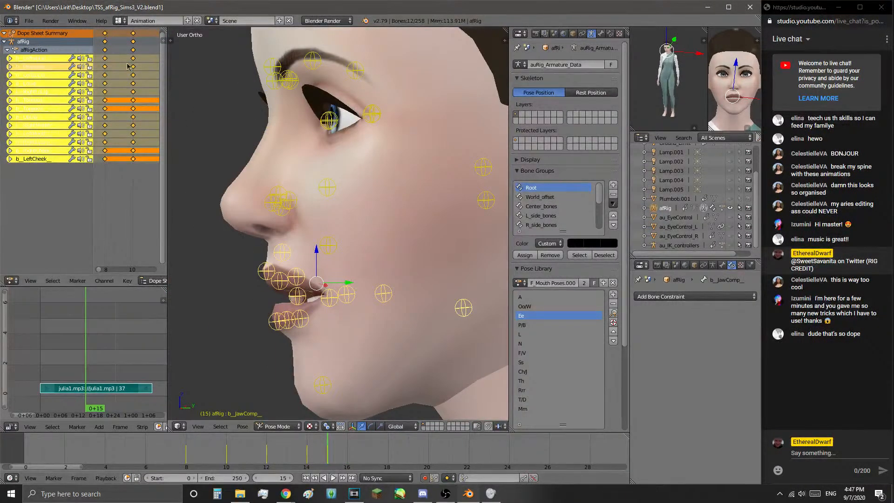
# - Move the whole column of keyframes at frame 15 to frame 16 in the Dope Sheet
pyautogui.moveTo(153, 74); pyautogui.dragTo(125, 53, button='middle')
pyautogui.scroll(4, 127, 53)
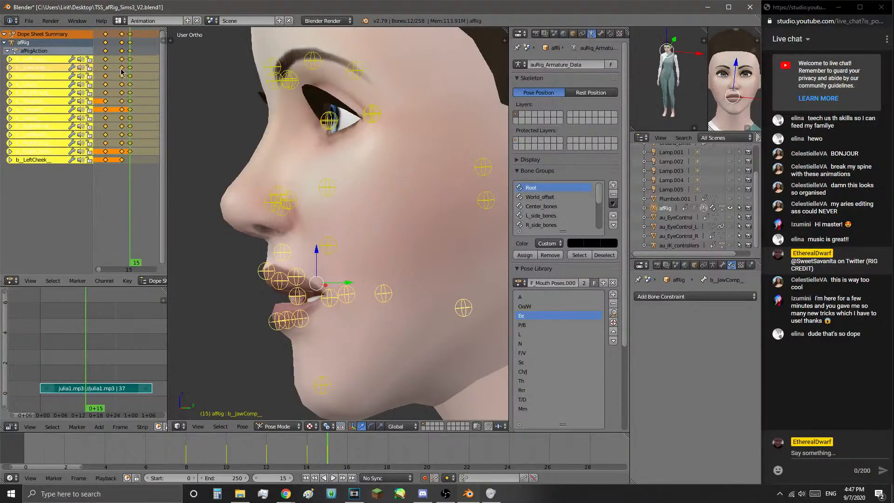
pyautogui.scroll(-2, 130, 51)
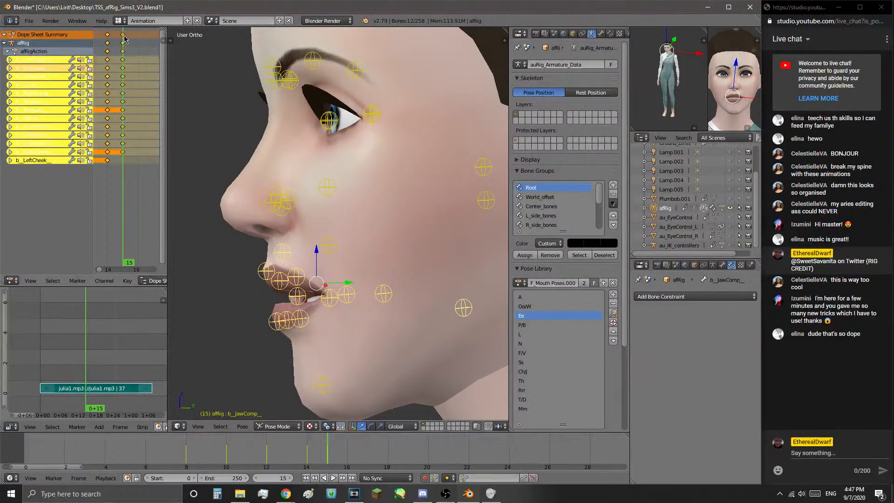
pyautogui.click(123, 36)
pyautogui.press('g')
pyautogui.click(131, 125)
pyautogui.scroll(-3, 127, 101)
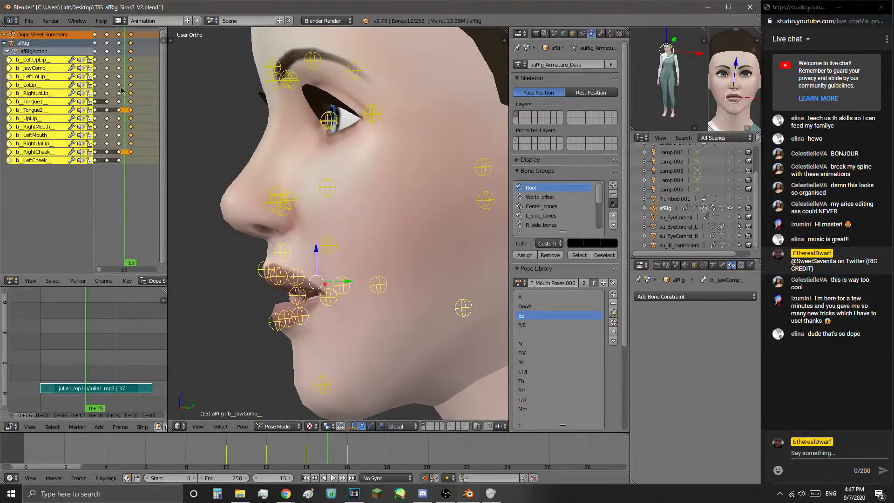
# - Play the animation from frame 12 to check the retimed mouth poses
pyautogui.moveTo(122, 56); pyautogui.dragTo(107, 210)
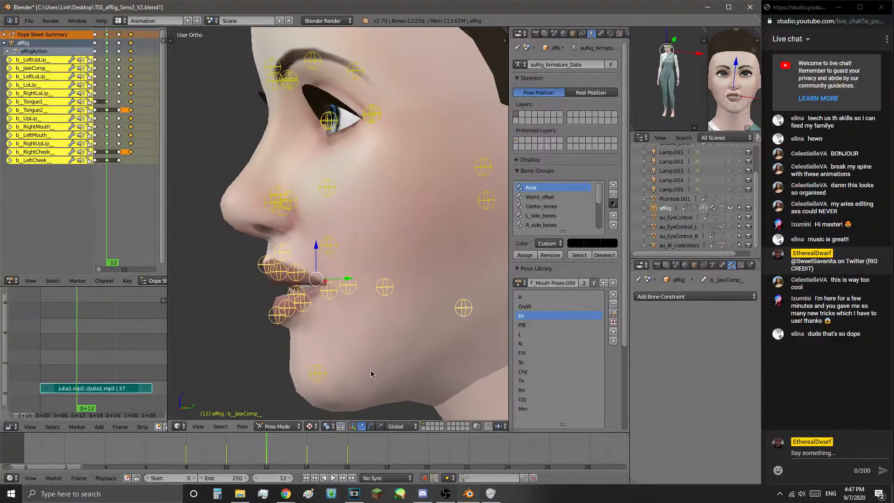
pyautogui.moveTo(261, 410); pyautogui.dragTo(320, 433, button='middle')
pyautogui.hotkey('alt', 'a')
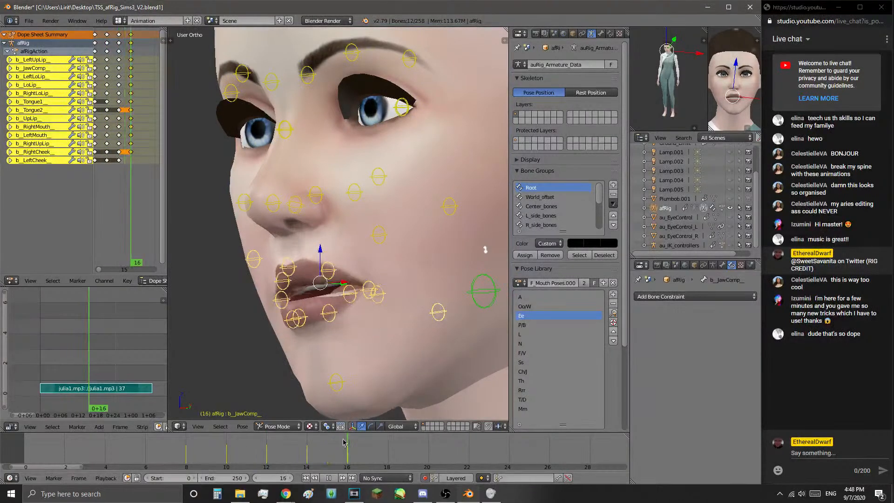
pyautogui.hotkey('alt', 'a')
# - Rotate the b__JawComp__ bone at frame 16 in side view to adjust the jaw opening
pyautogui.rightClick(444, 310)
pyautogui.moveTo(442, 311); pyautogui.dragTo(348, 333, button='middle')
pyautogui.click(307, 452)
pyautogui.hotkey('alt', 'a')
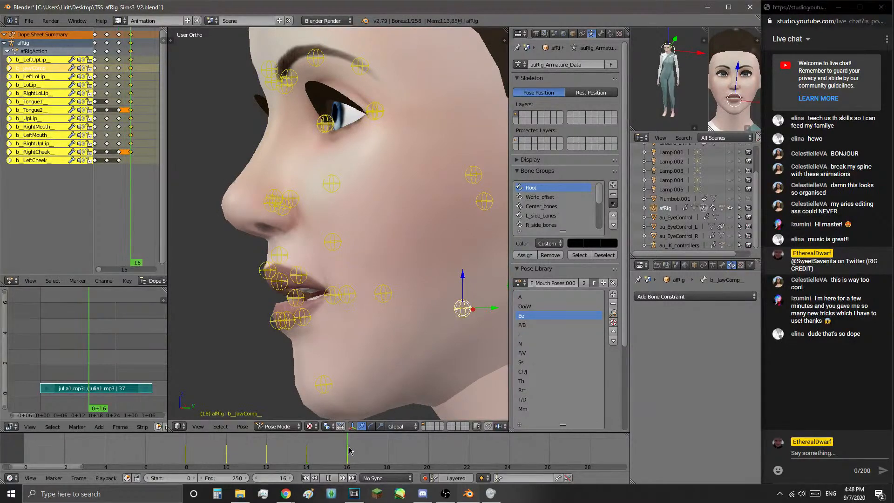
pyautogui.hotkey('alt', 'a')
pyautogui.press('r')
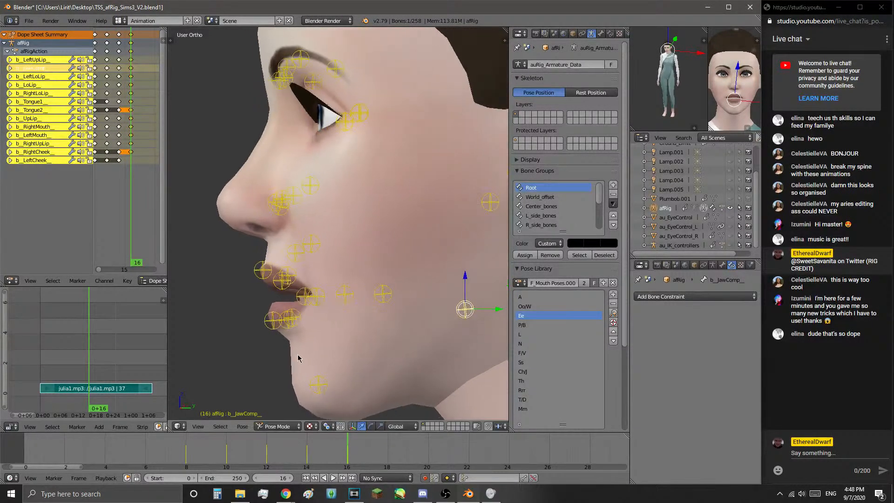
pyautogui.click(271, 354)
pyautogui.moveTo(273, 360); pyautogui.dragTo(388, 361, button='middle')
# - Play and scrub through the lip sync again, checking the jaw and mouth movement from the front and side
pyautogui.moveTo(337, 453); pyautogui.dragTo(247, 455)
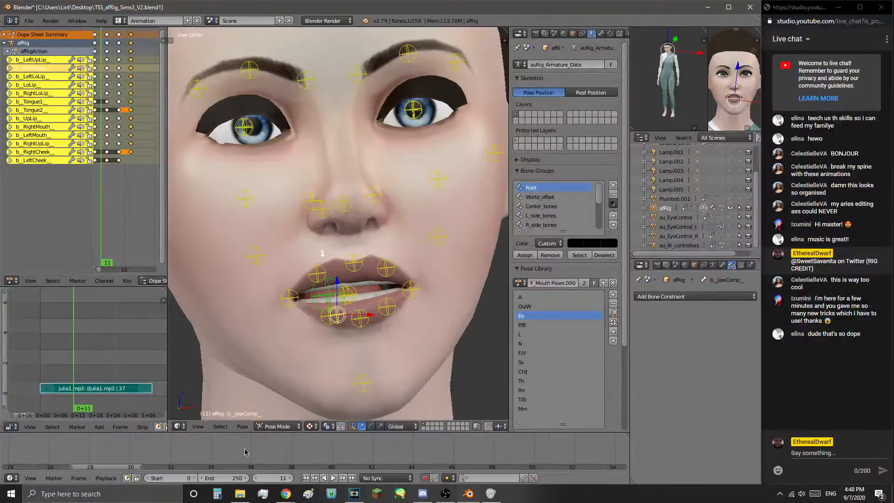
pyautogui.scroll(-4, 278, 447)
pyautogui.scroll(6, 279, 443)
pyautogui.moveTo(359, 369); pyautogui.dragTo(261, 373, button='middle')
pyautogui.click(86, 445)
pyautogui.hotkey('alt', 'a')
pyautogui.hotkey('alt', 'a')
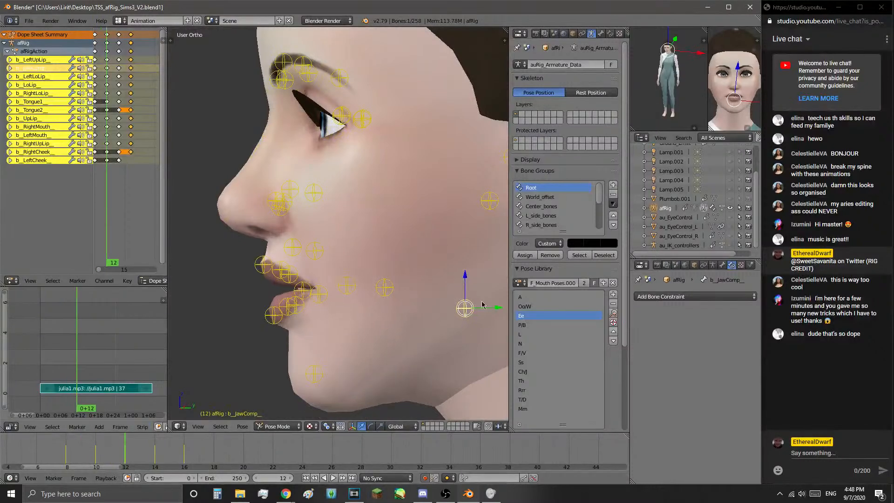
pyautogui.moveTo(135, 439); pyautogui.dragTo(71, 454)
pyautogui.hotkey('alt', 'a')
pyautogui.hotkey('alt', 'a')
pyautogui.moveTo(209, 298); pyautogui.dragTo(324, 368, button='middle')
pyautogui.hotkey('alt', 'a')
# - Select the jaw and mouth bones at frame 18 and apply the Ss pose from the pose library
pyautogui.moveTo(156, 454); pyautogui.dragTo(215, 452)
pyautogui.hotkey('alt', 'a')
pyautogui.moveTo(235, 384); pyautogui.dragTo(459, 316, button='middle')
pyautogui.moveTo(353, 254)
pyautogui.keyDown('ctrl'); pyautogui.mouseDown()
pyautogui.moveTo(224, 293)
pyautogui.moveTo(452, 326)
pyautogui.moveTo(461, 317)
pyautogui.mouseUp(); pyautogui.keyUp('ctrl')
pyautogui.moveTo(461, 316); pyautogui.dragTo(536, 379, button='middle')
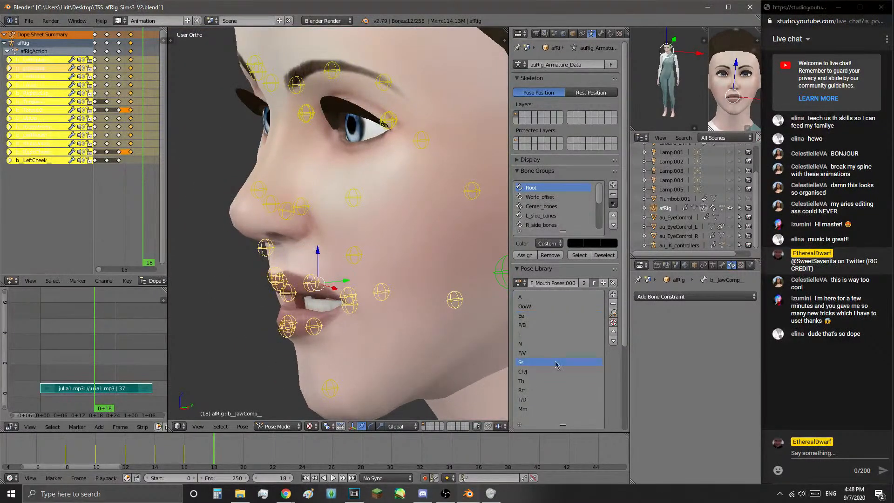
pyautogui.click(613, 315)
pyautogui.moveTo(309, 355); pyautogui.dragTo(387, 335, button='middle')
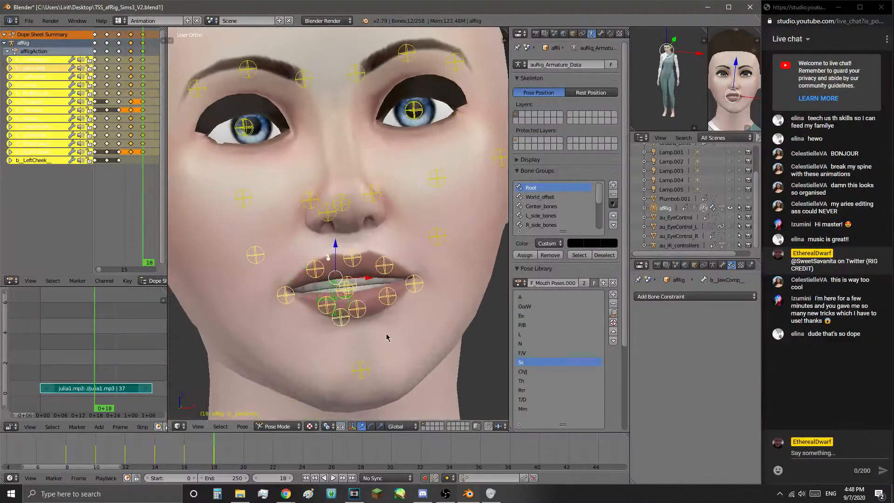
# - Play and scrub through the lip sync from the early frames to frame 18, checking the new Ss pose from the front
pyautogui.moveTo(214, 452); pyautogui.dragTo(52, 451)
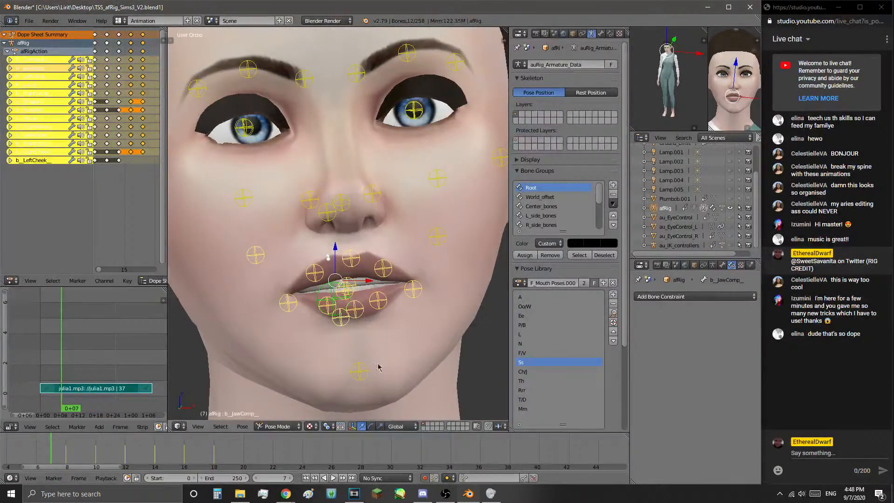
pyautogui.scroll(-3, 375, 365)
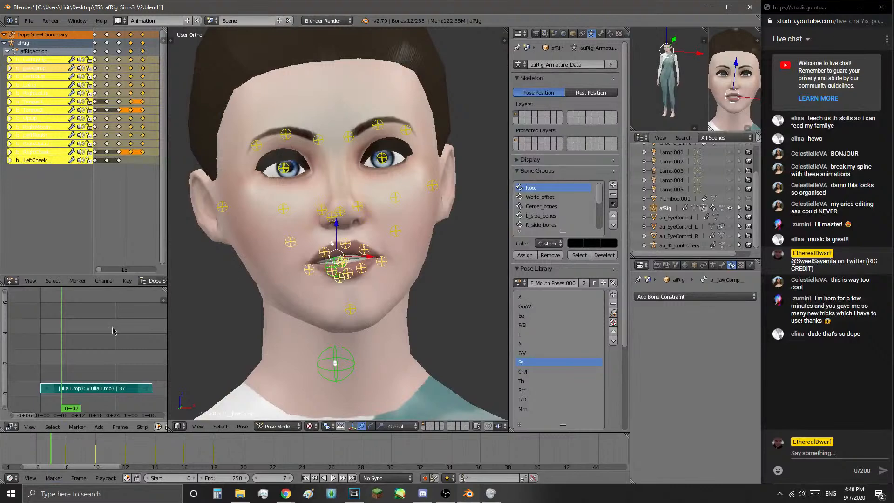
pyautogui.scroll(3, 326, 449)
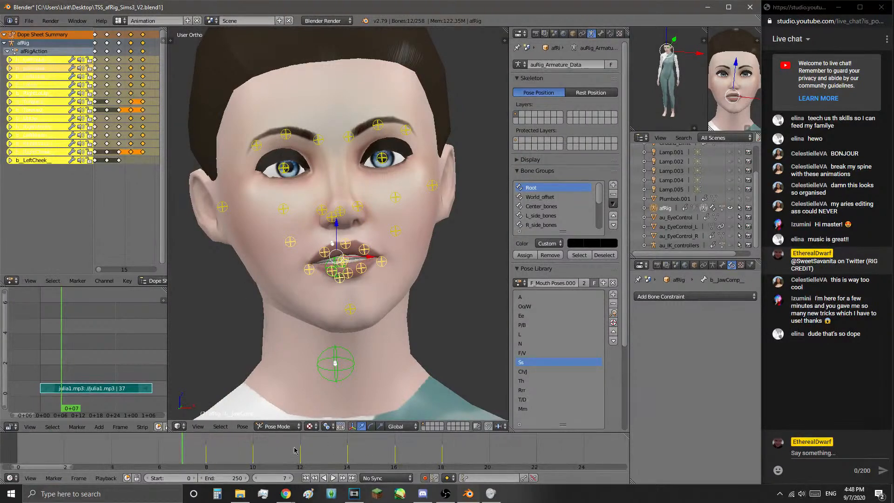
pyautogui.hotkey('alt', 'a')
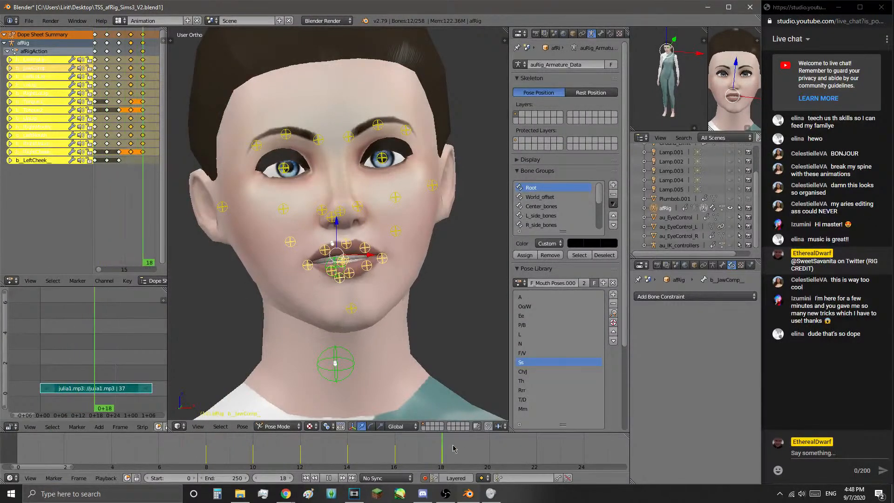
pyautogui.press('Escape')
pyautogui.scroll(3, 340, 316)
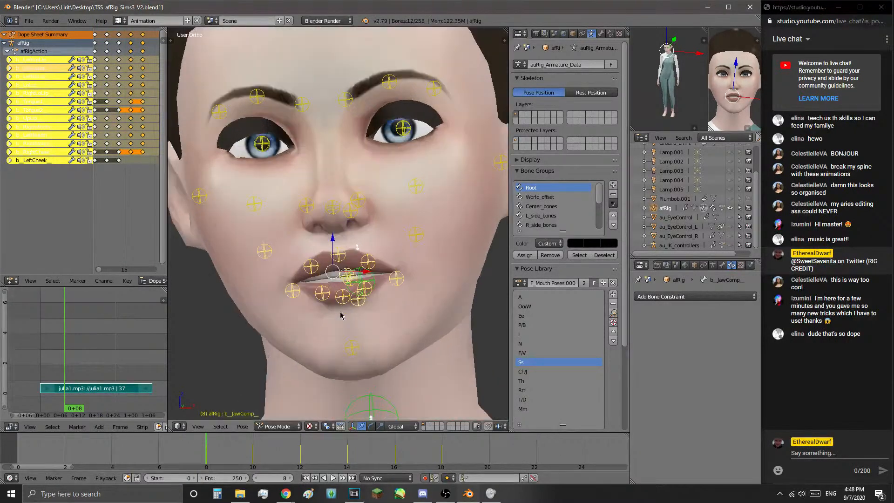
pyautogui.moveTo(351, 337); pyautogui.dragTo(360, 337, button='middle')
pyautogui.click(93, 446)
pyautogui.scroll(-5, 343, 347)
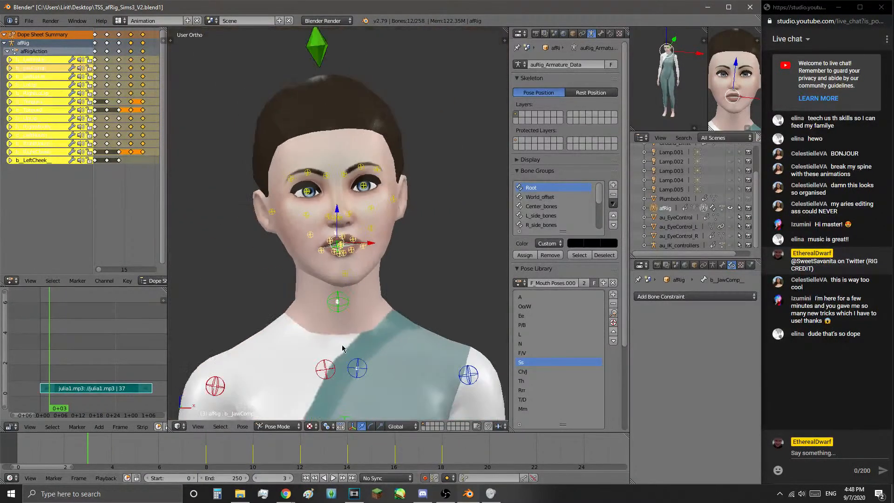
# - Hide the afRig armature and play the lip sync from frame 0 to check the mouth without bone overlays
pyautogui.rightClick(322, 375)
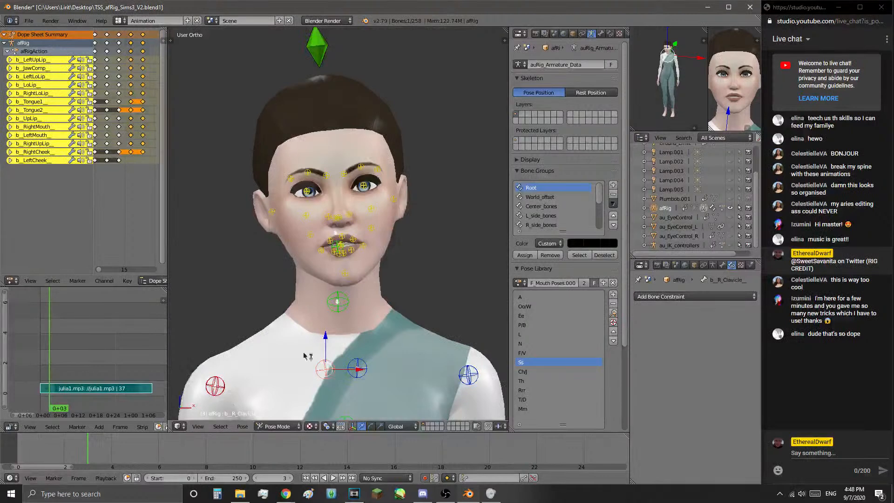
pyautogui.scroll(4, 447, 350)
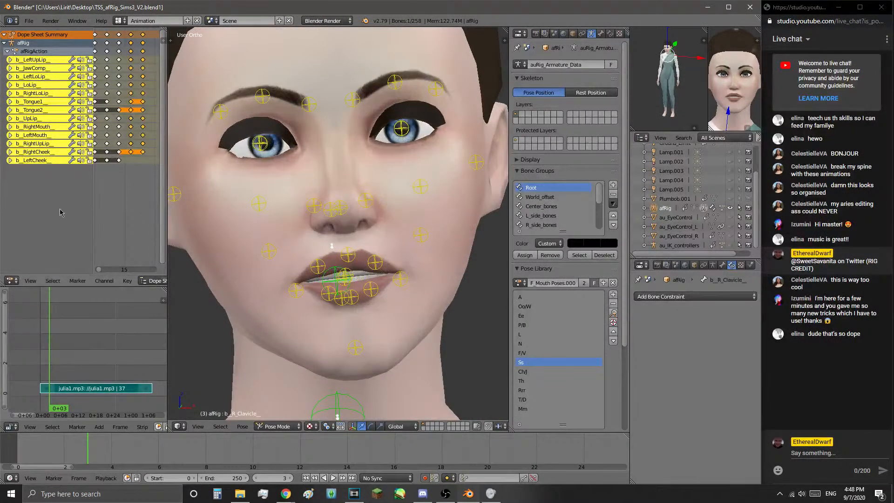
pyautogui.scroll(-6, 136, 108)
pyautogui.moveTo(120, 54)
pyautogui.mouseDown(button='middle')
pyautogui.moveTo(139, 53)
pyautogui.moveTo(122, 50)
pyautogui.mouseUp(button='middle')
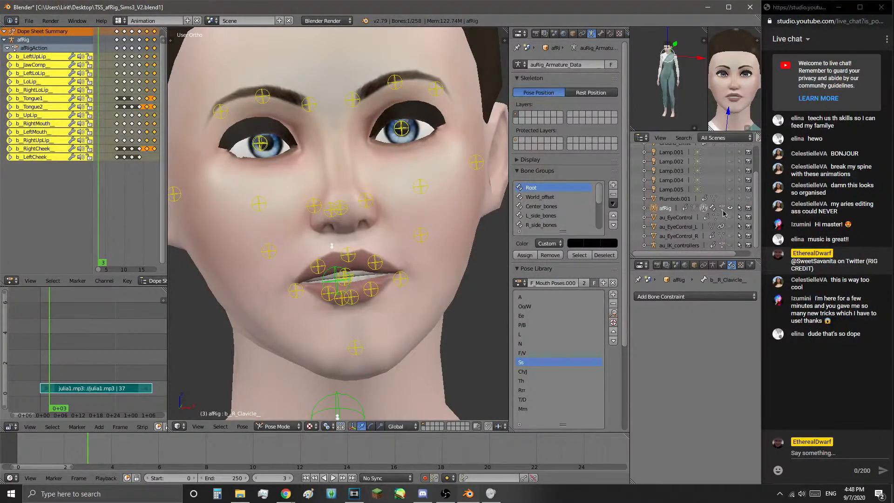
pyautogui.click(731, 208)
pyautogui.click(47, 455)
pyautogui.hotkey('alt', 'a')
pyautogui.press('Escape')
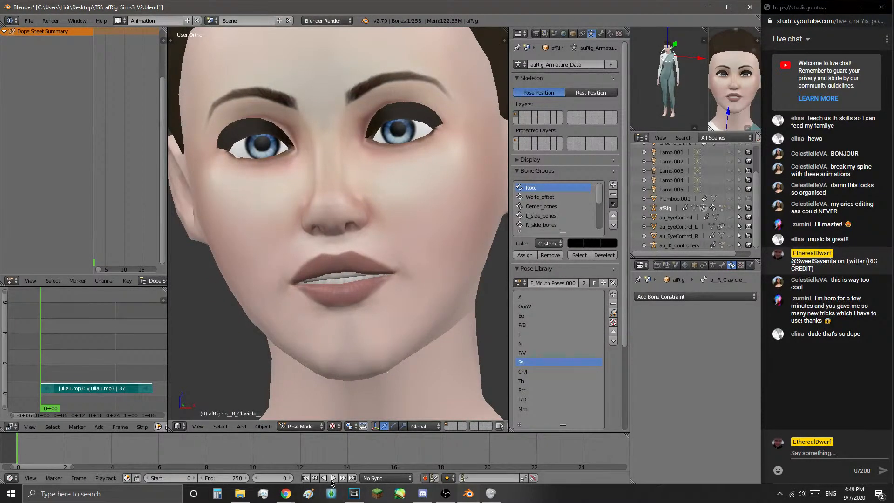
pyautogui.click(334, 478)
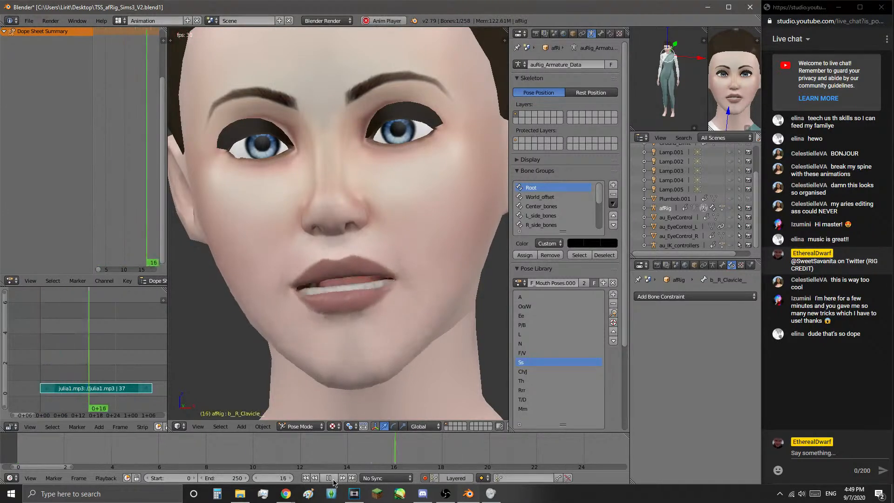
pyautogui.click(331, 479)
# - Scrub and replay the frames up to frame 18 with the rig hidden, then return to frame 0
pyautogui.scroll(-3, 303, 472)
pyautogui.moveTo(204, 458); pyautogui.dragTo(365, 449)
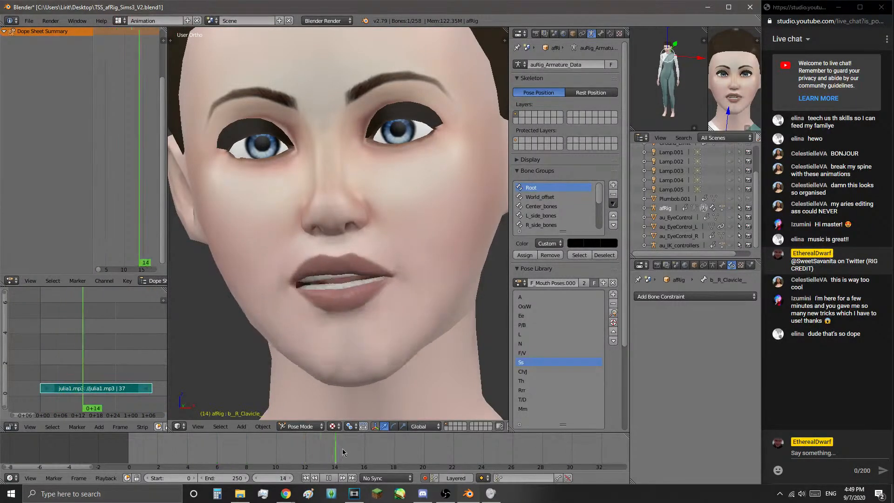
pyautogui.moveTo(219, 449); pyautogui.dragTo(240, 448)
pyautogui.hotkey('alt', 'a')
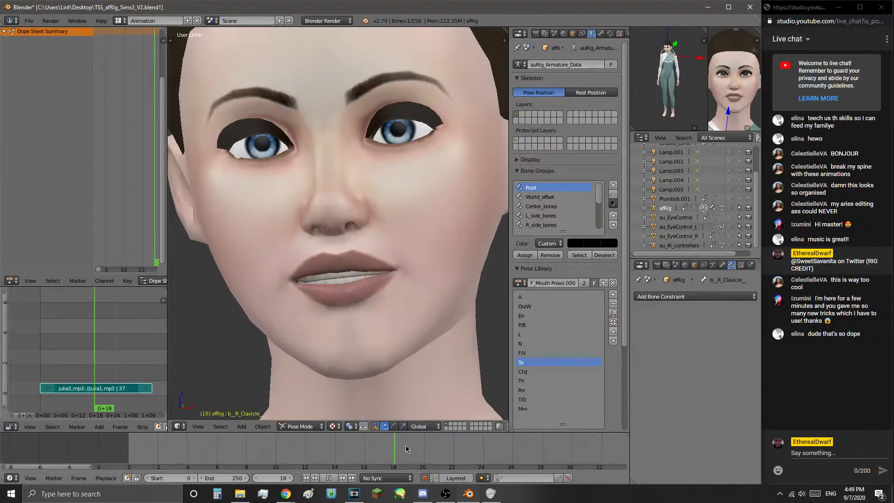
pyautogui.hotkey('alt', 'a')
pyautogui.hotkey('shift', 'Left')
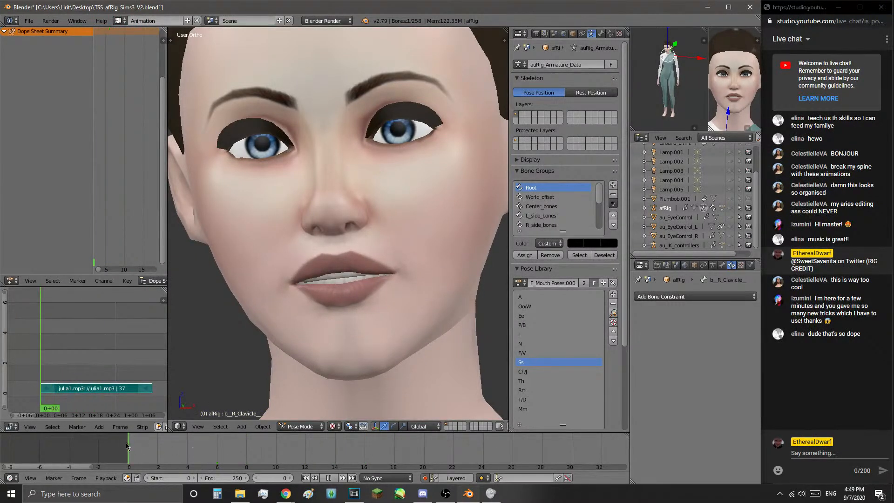
# - Show the afRig armature again and reselect the jaw and mouth bones from the side view
pyautogui.click(730, 208)
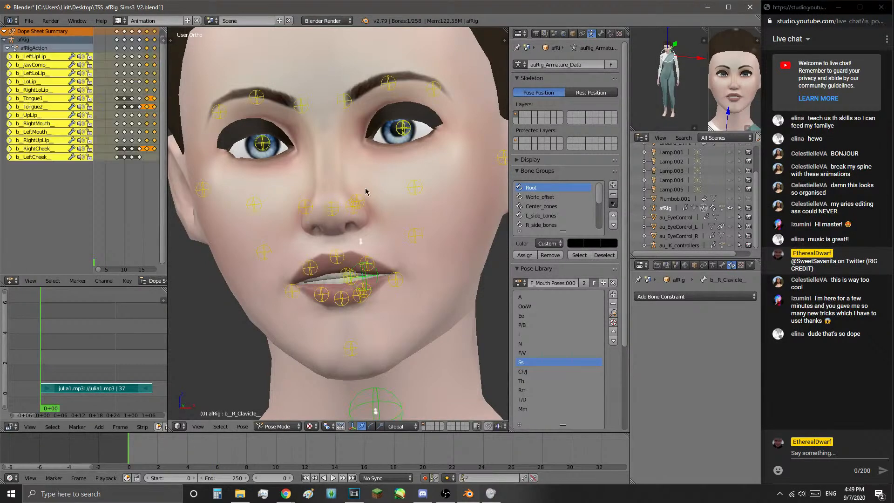
pyautogui.moveTo(362, 356); pyautogui.dragTo(435, 321, button='middle')
pyautogui.rightClick(456, 297)
pyautogui.moveTo(368, 243)
pyautogui.keyDown('ctrl'); pyautogui.mouseDown()
pyautogui.moveTo(243, 280)
pyautogui.moveTo(419, 315)
pyautogui.mouseUp(); pyautogui.keyUp('ctrl')
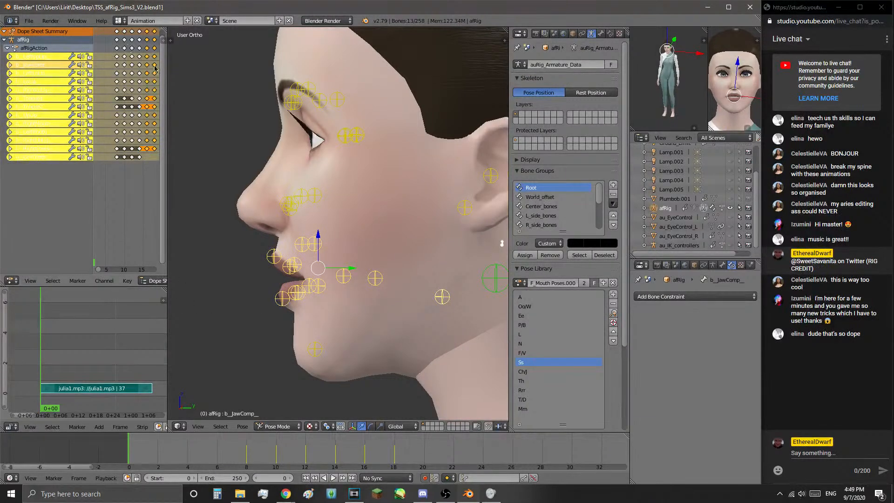
# - Widen the Dope Sheet and check the mouth poses from the side at frames 16, 14 and 8
pyautogui.moveTo(168, 67); pyautogui.dragTo(208, 63)
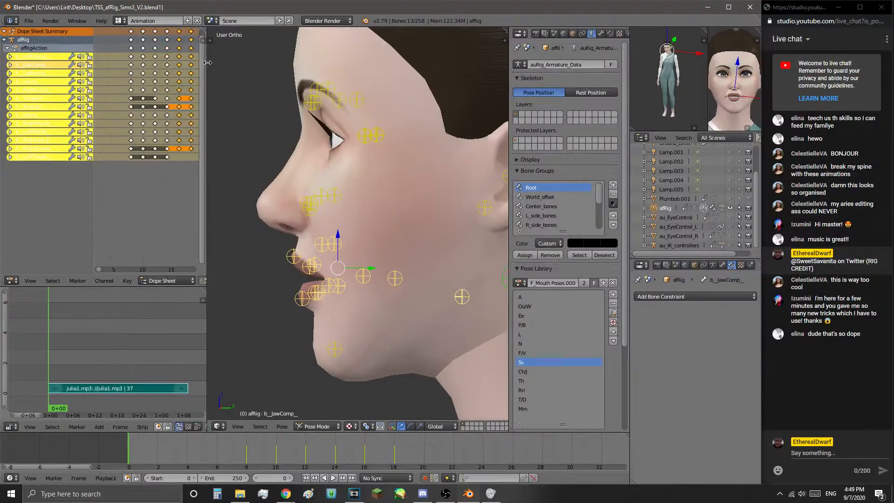
pyautogui.scroll(-3, 147, 194)
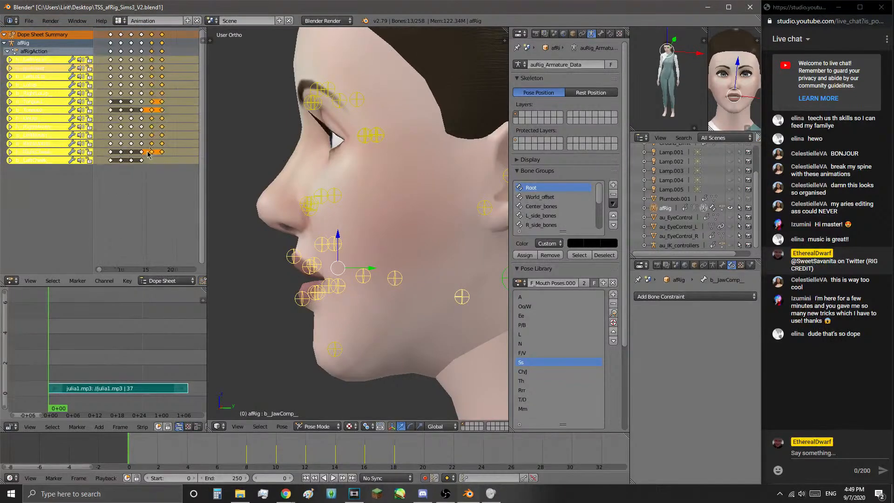
pyautogui.hotkey('alt', 'a')
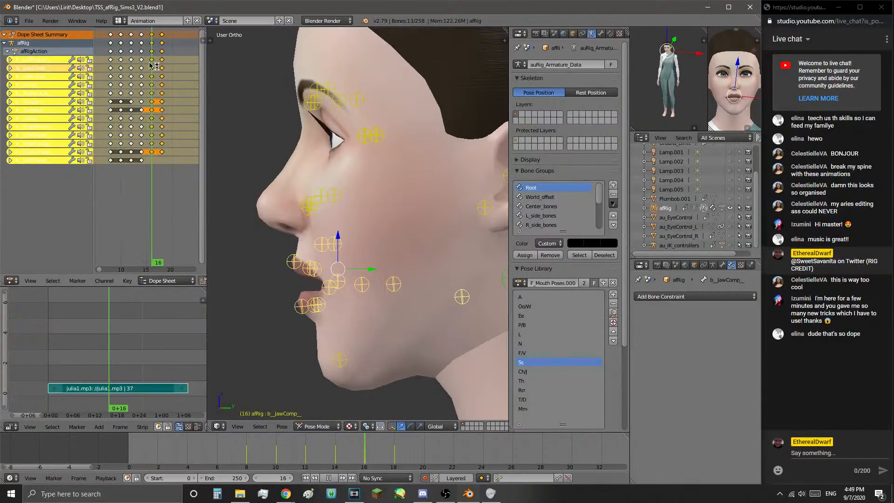
pyautogui.moveTo(368, 363); pyautogui.dragTo(400, 361, button='middle')
pyautogui.click(340, 447)
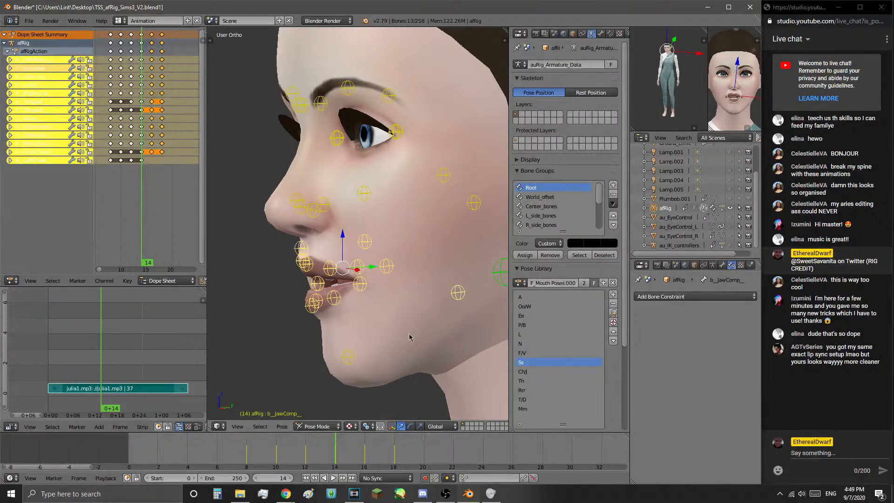
pyautogui.moveTo(321, 338); pyautogui.dragTo(320, 329, button='middle')
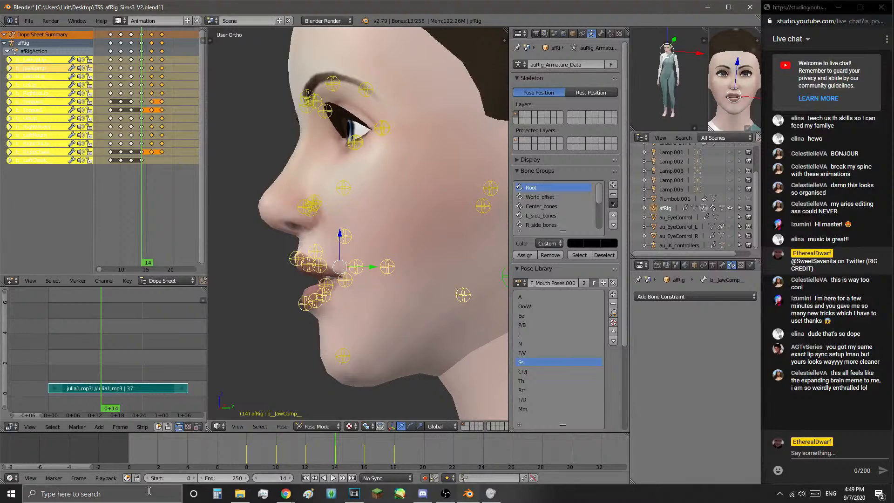
pyautogui.click(249, 444)
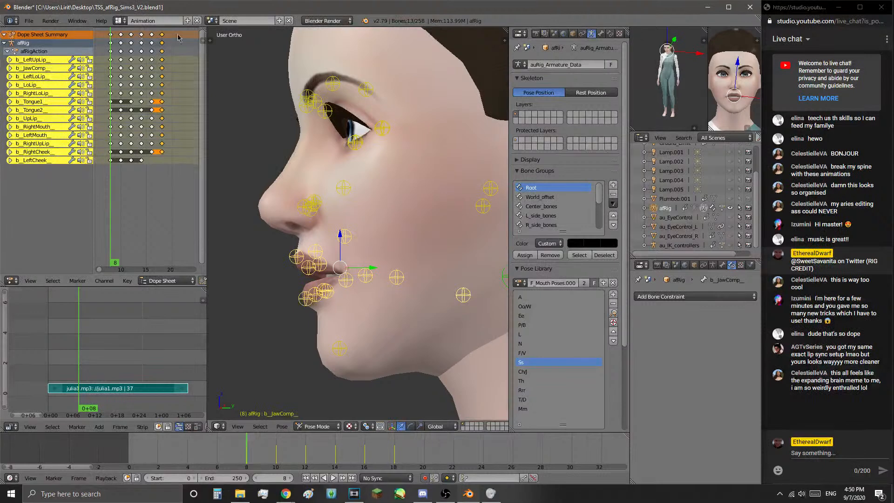
# - Move the whole column of keyframes at frame 18 to frame 23 in the Dope Sheet
pyautogui.click(163, 67)
pyautogui.click(162, 76)
pyautogui.click(162, 85)
pyautogui.click(162, 92)
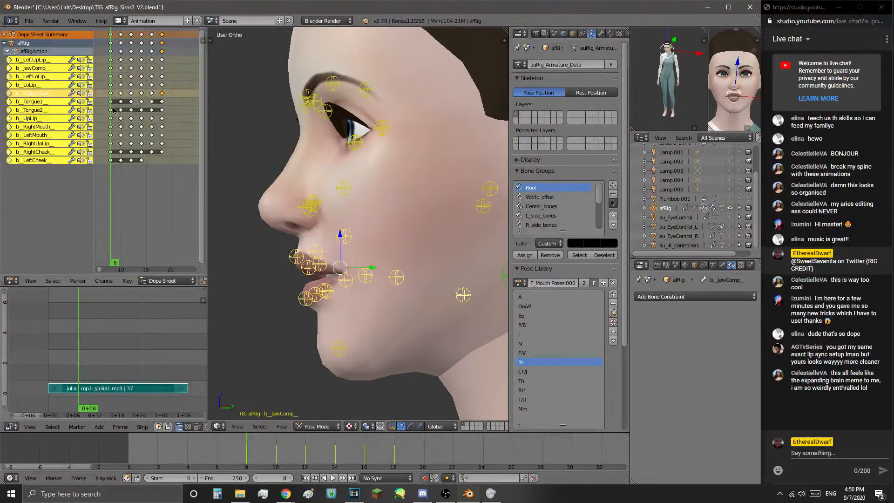
pyautogui.click(162, 36)
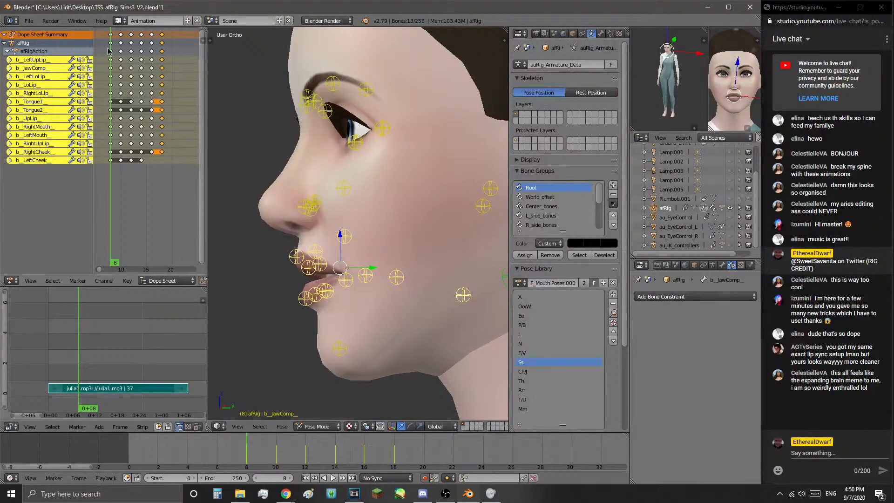
pyautogui.press('g')
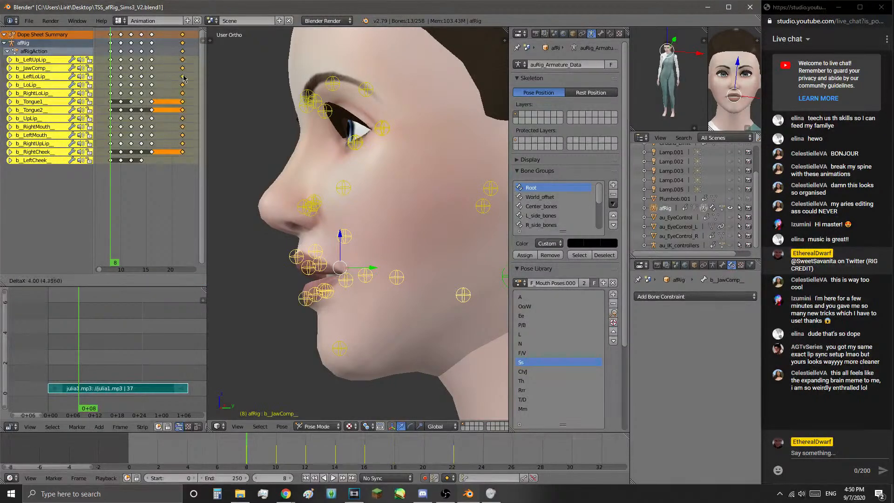
pyautogui.click(189, 76)
# - Play the lip sync with the delayed Ss pose, checking the mouth from the side and a front angle
pyautogui.click(333, 478)
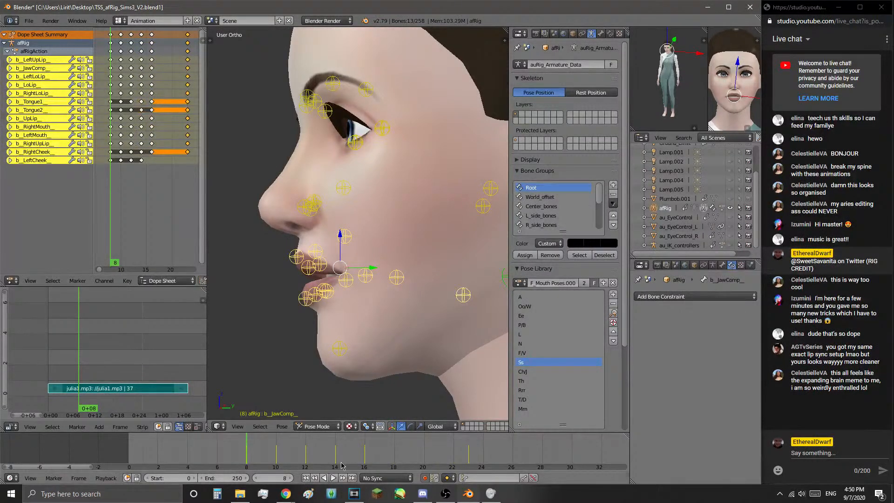
pyautogui.hotkey('alt', 'a')
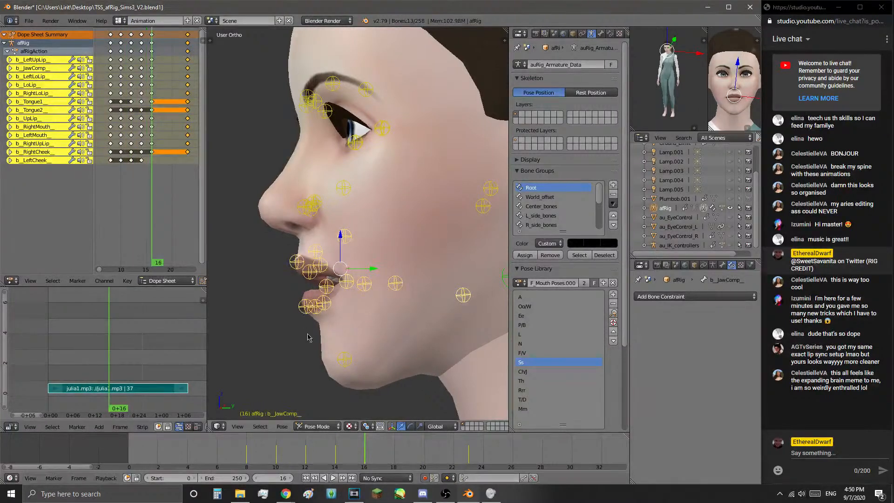
pyautogui.press('KP_1')
pyautogui.click(325, 446)
pyautogui.hotkey('alt', 'a')
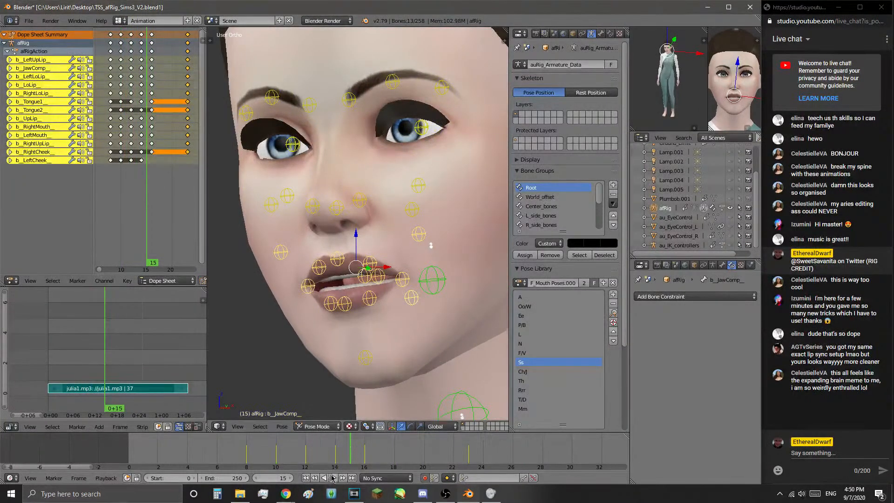
pyautogui.hotkey('alt', 'a')
# - Replay and scrub the lip sync from around frame 12 to judge the transition into the Ss pose
pyautogui.scroll(-3, 285, 466)
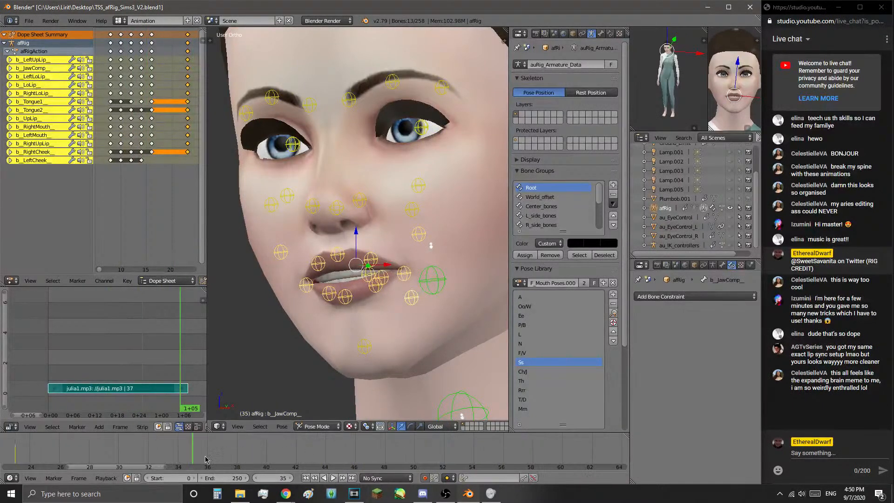
pyautogui.click(217, 459)
pyautogui.scroll(3, 218, 459)
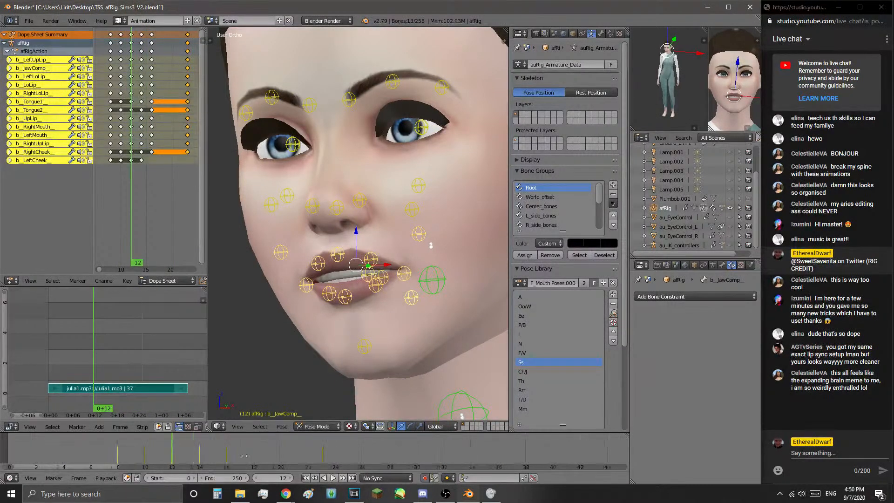
pyautogui.hotkey('alt', 'a')
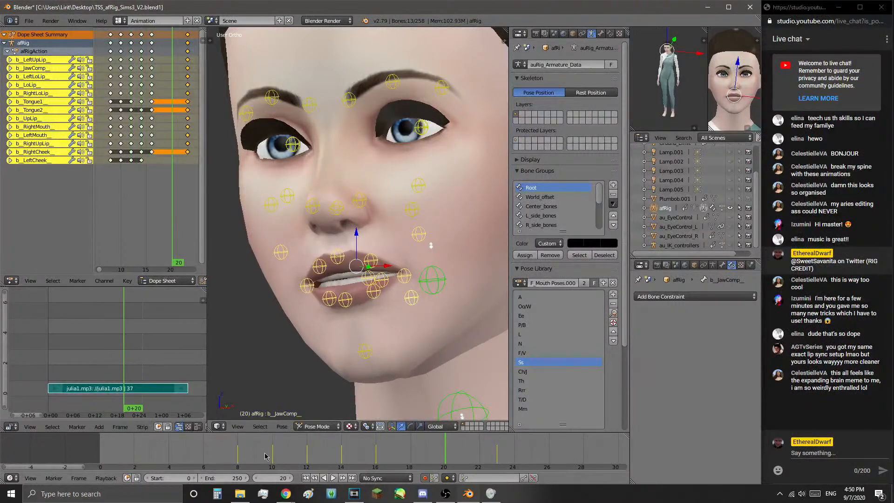
pyautogui.click(335, 472)
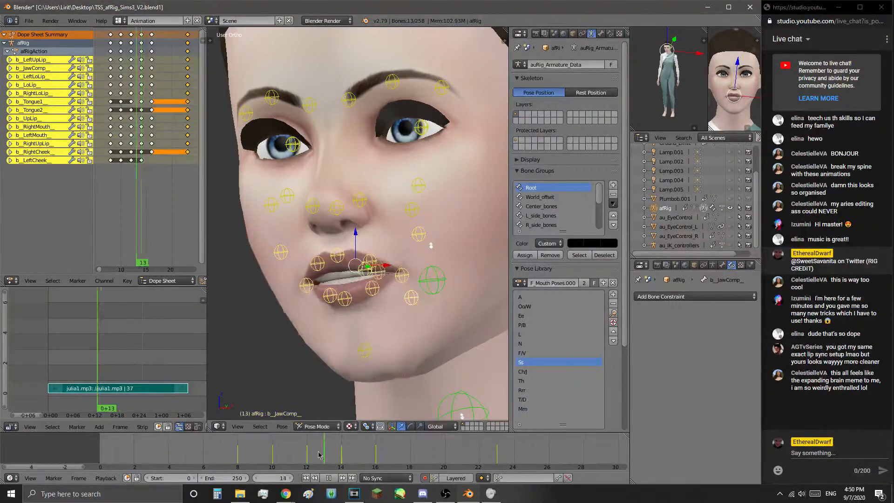
pyautogui.click(332, 479)
pyautogui.moveTo(343, 456); pyautogui.dragTo(296, 452)
pyautogui.click(332, 479)
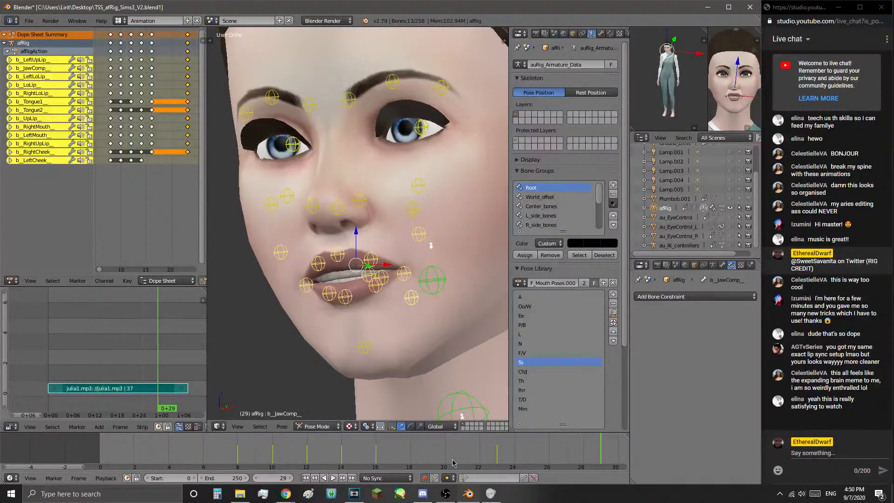
# - Play the lip sync from frame 0 a few times to judge the timing of the mouth poses
pyautogui.scroll(-1, 381, 324)
pyautogui.moveTo(260, 458); pyautogui.dragTo(86, 459)
pyautogui.hotkey('alt', 'a')
pyautogui.hotkey('alt', 'a')
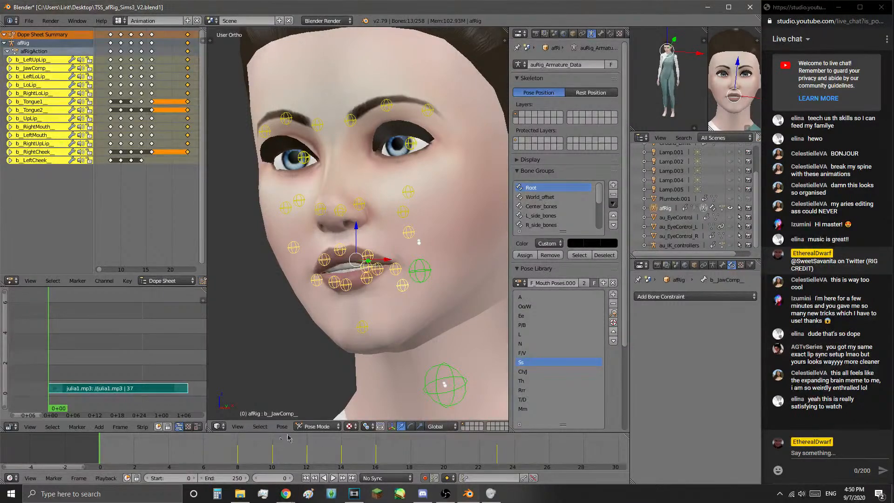
pyautogui.click(334, 479)
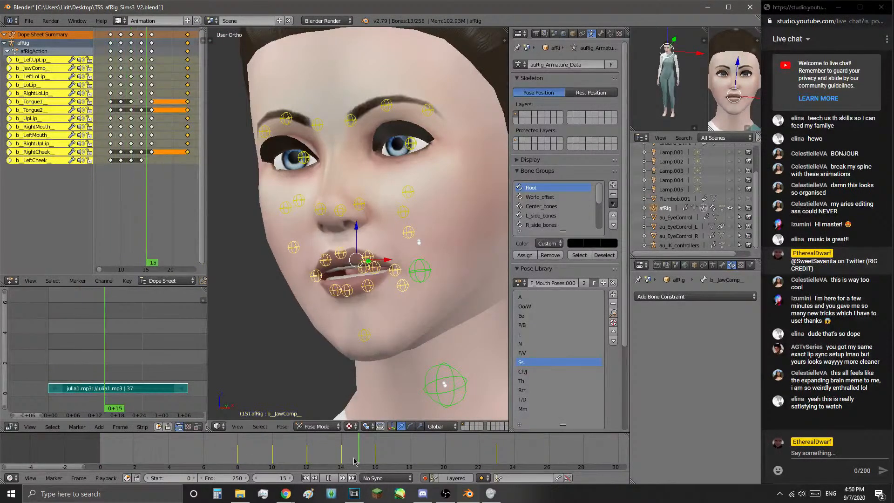
pyautogui.hotkey('alt', 'a')
# - Move the whole column of keyframes at frame 16 to frame 18 in the Dope Sheet
pyautogui.scroll(4, 161, 43)
pyautogui.moveTo(158, 43); pyautogui.dragTo(142, 42, button='middle')
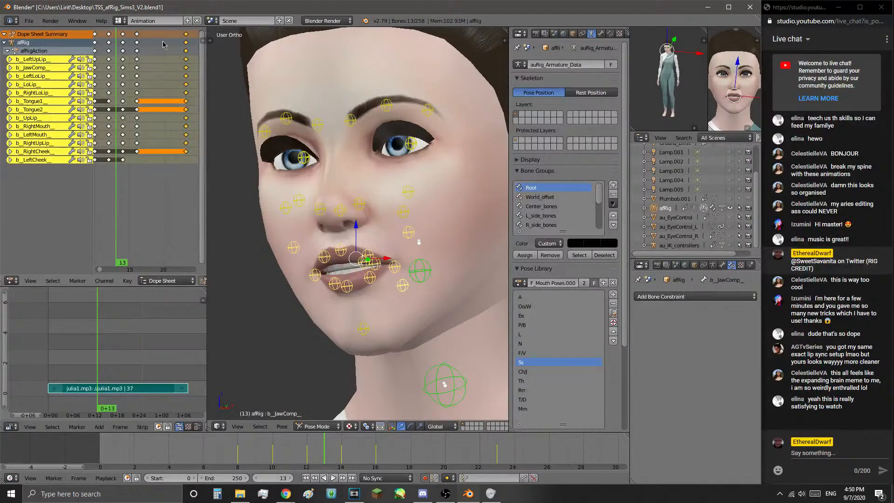
pyautogui.keyDown('shift'); pyautogui.click(137, 35); pyautogui.keyUp('shift')
pyautogui.press('g')
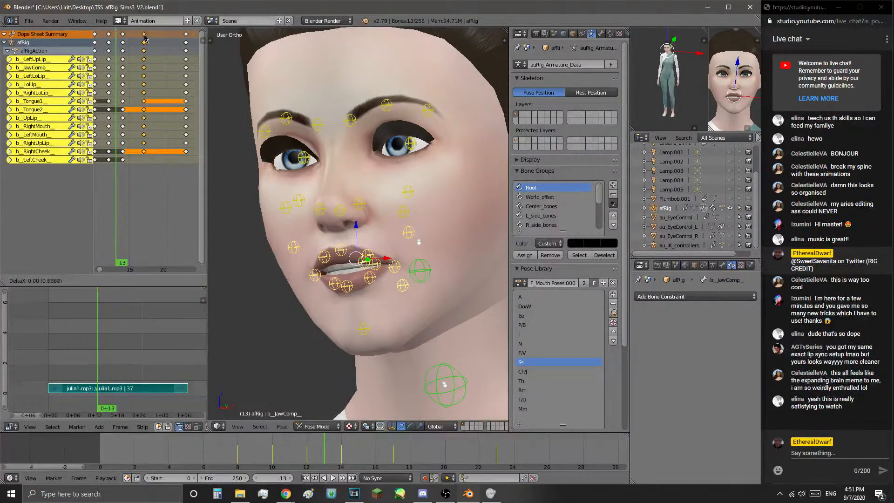
pyautogui.click(153, 39)
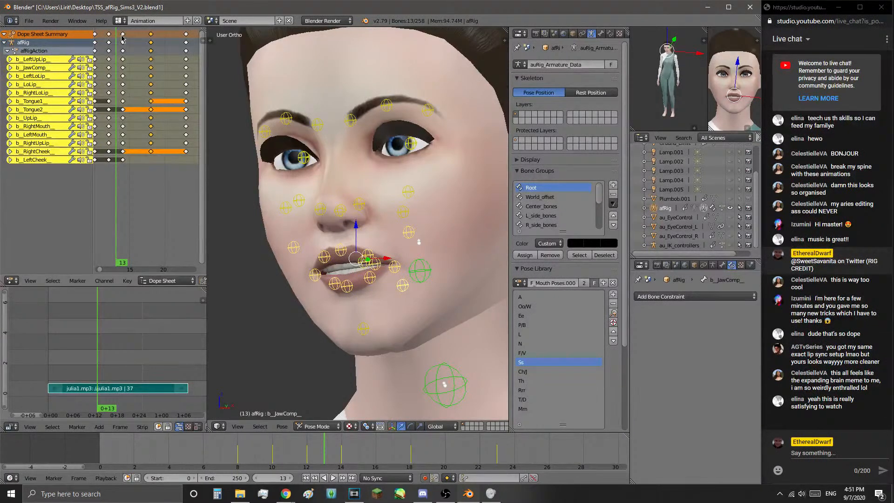
# - Move the keyframe column at frame 14 to frame 15 and the column at frame 12 to frame 13
pyautogui.rightClick(123, 37)
pyautogui.press('g')
pyautogui.click(130, 38)
pyautogui.moveTo(122, 44); pyautogui.dragTo(140, 49, button='middle')
pyautogui.scroll(-1, 137, 43)
pyautogui.rightClick(130, 38)
pyautogui.press('g')
pyautogui.click(135, 40)
# - Play the retimed lip sync from around frames 6 and 7 to check the new spacing
pyautogui.moveTo(126, 45); pyautogui.dragTo(98, 56)
pyautogui.hotkey('alt', 'a')
pyautogui.scroll(-1, 98, 55)
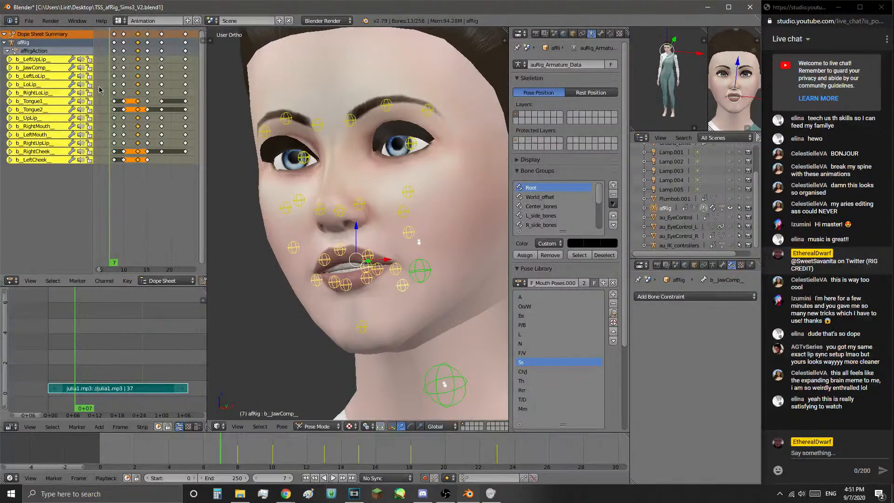
pyautogui.press('Escape')
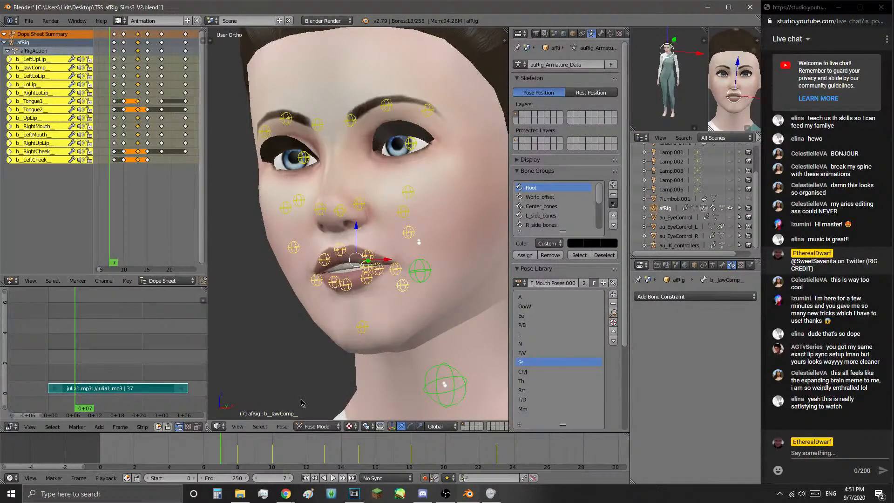
pyautogui.click(334, 478)
pyautogui.click(334, 477)
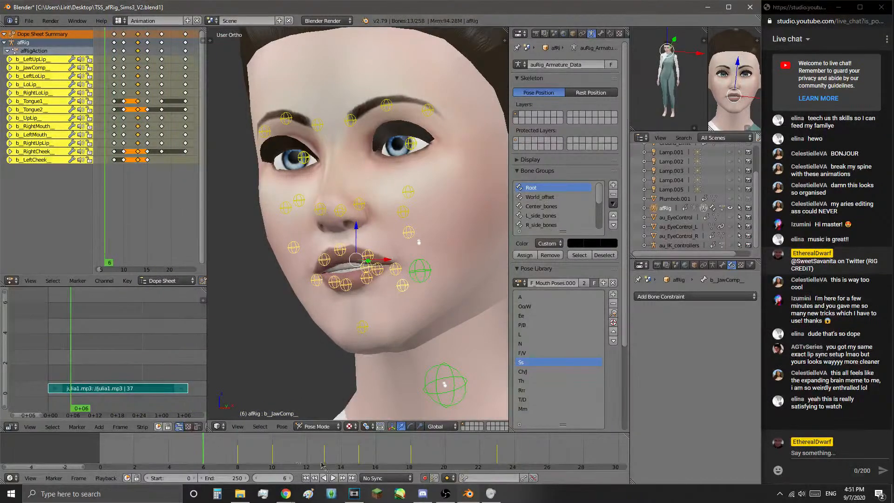
pyautogui.click(336, 480)
# - Scrub through the clip, replay it from frame 8, and return to frame 0 with the face seen from the side
pyautogui.moveTo(233, 459); pyautogui.dragTo(203, 446)
pyautogui.moveTo(115, 441); pyautogui.dragTo(546, 455)
pyautogui.moveTo(536, 456); pyautogui.dragTo(338, 458, button='middle')
pyautogui.moveTo(186, 456)
pyautogui.mouseDown()
pyautogui.moveTo(522, 455)
pyautogui.moveTo(170, 453)
pyautogui.mouseUp()
pyautogui.scroll(-4, 196, 454)
pyautogui.moveTo(198, 454); pyautogui.dragTo(317, 468, button='middle')
pyautogui.moveTo(197, 453); pyautogui.dragTo(201, 452)
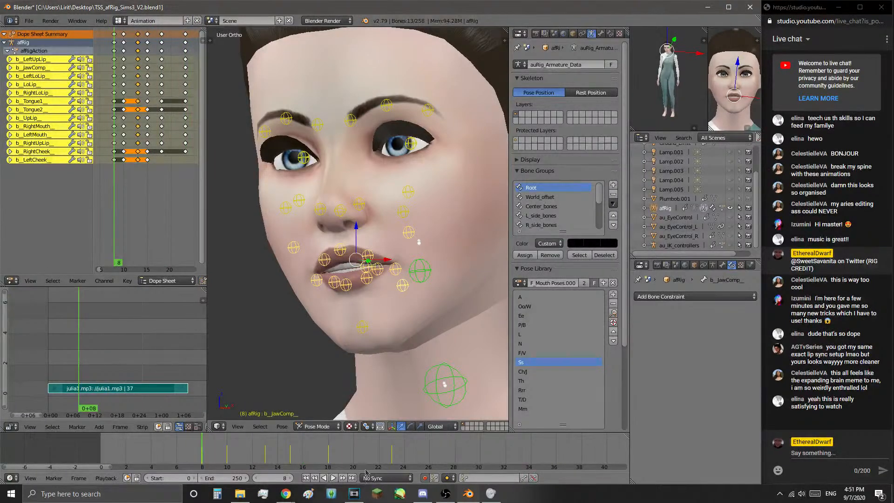
pyautogui.click(333, 482)
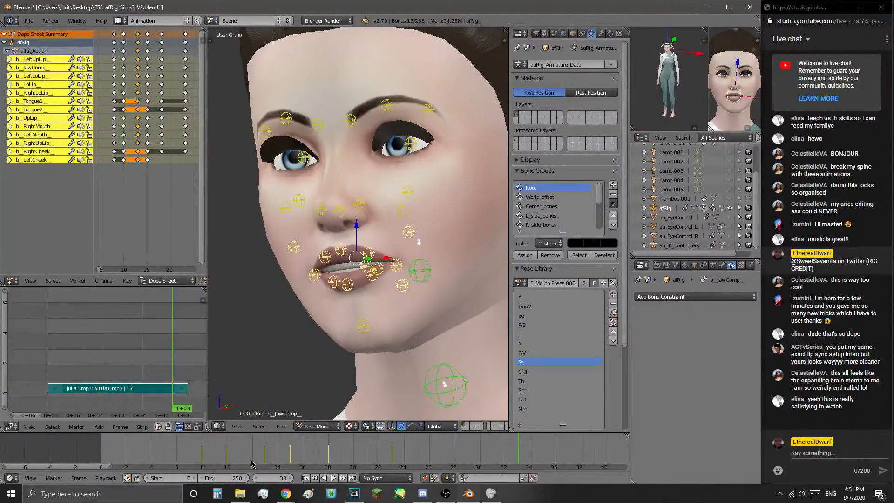
pyautogui.press('Escape')
pyautogui.moveTo(330, 263); pyautogui.dragTo(255, 326, button='middle')
pyautogui.hotkey('shift', 'Left')
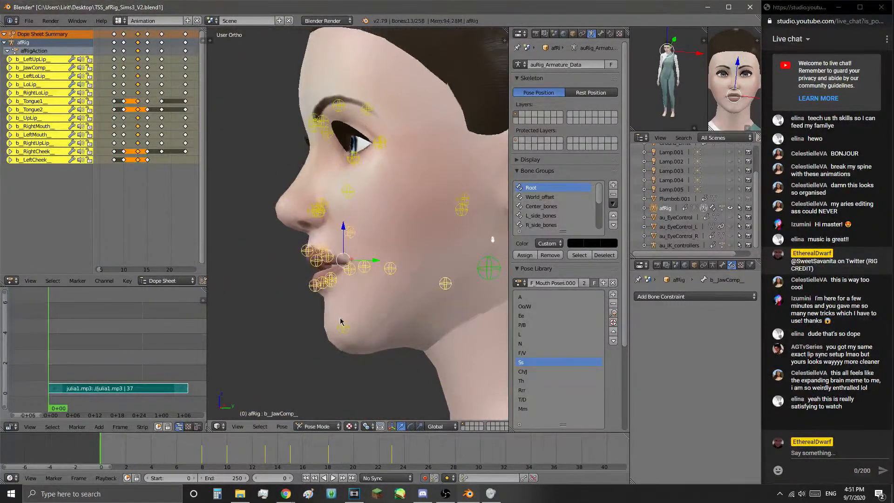
pyautogui.rightClick(446, 277)
pyautogui.press('g')
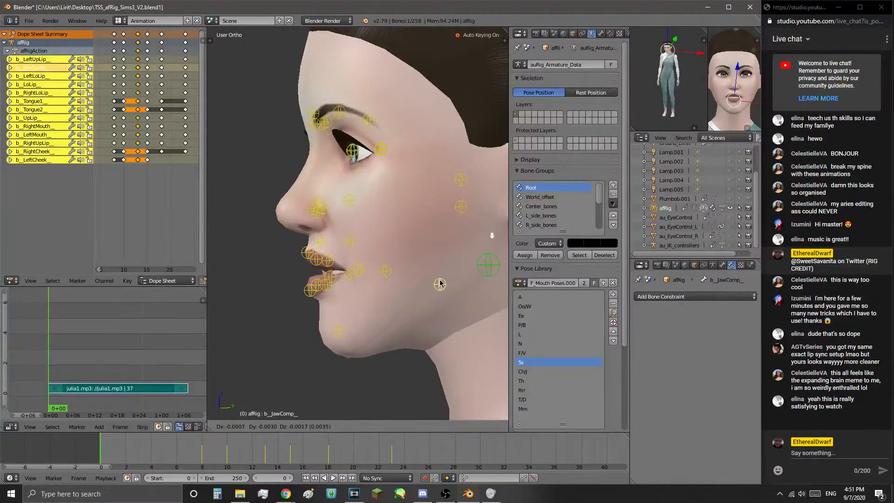
pyautogui.rightClick(372, 270)
# - Lasso-select all the mouth bones together with the jaw bone and view the face from the front
pyautogui.keyDown('ctrl'); pyautogui.moveTo(445, 264); pyautogui.dragTo(376, 254); pyautogui.keyUp('ctrl')
pyautogui.moveTo(344, 228)
pyautogui.keyDown('ctrl'); pyautogui.mouseDown()
pyautogui.moveTo(278, 285)
pyautogui.moveTo(479, 313)
pyautogui.mouseUp(); pyautogui.keyUp('ctrl')
pyautogui.moveTo(368, 334)
pyautogui.mouseDown(button='middle')
pyautogui.moveTo(399, 336)
pyautogui.moveTo(391, 345)
pyautogui.mouseUp(button='middle')
pyautogui.press('KP_1')
pyautogui.scroll(2, 396, 340)
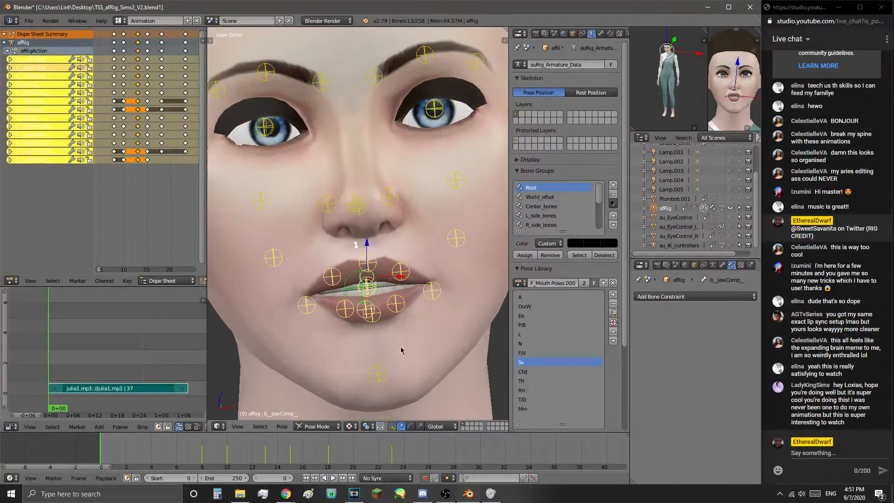
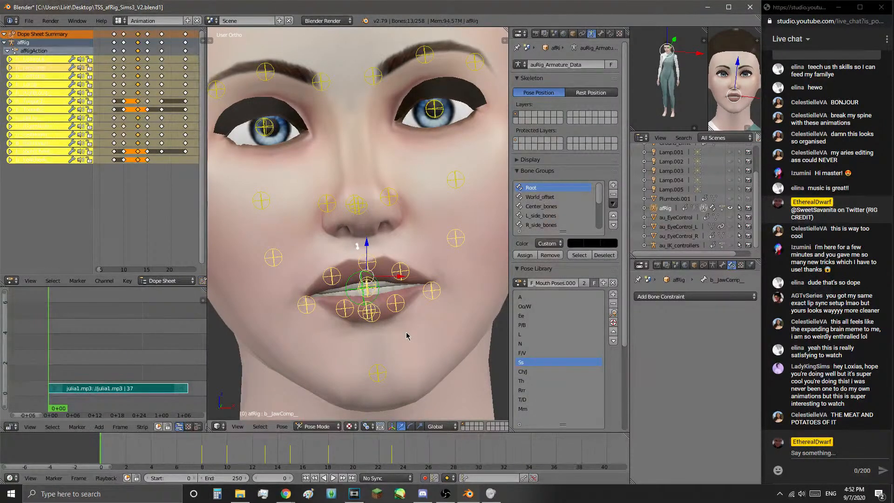
# - Play the lip sync from frame 0 twice in profile to examine the jaw and lip movement
pyautogui.moveTo(389, 329); pyautogui.dragTo(354, 337, button='middle')
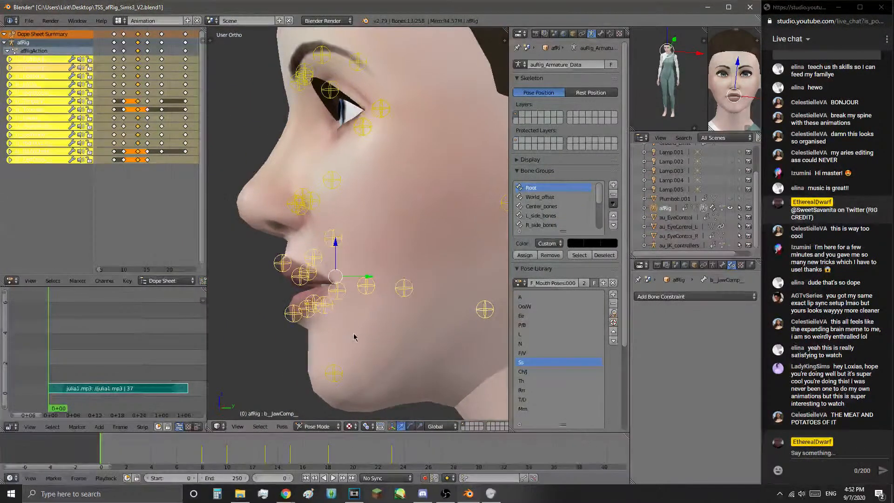
pyautogui.hotkey('alt', 'a')
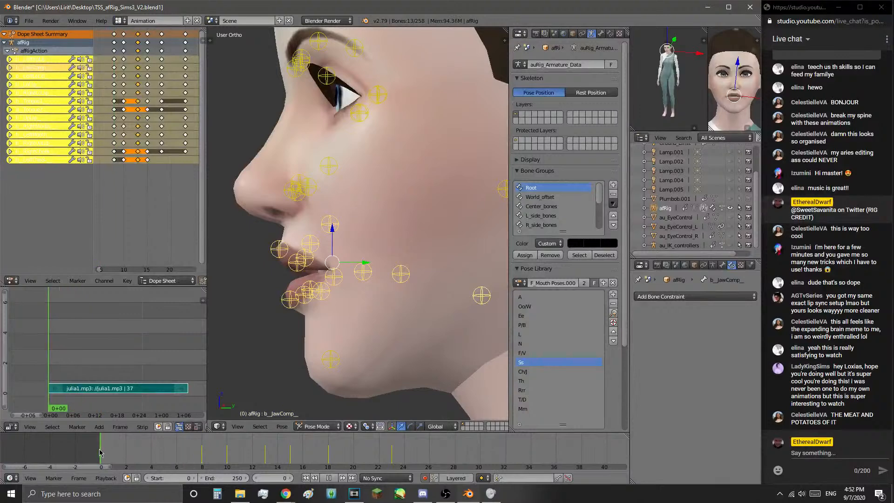
pyautogui.press('Escape')
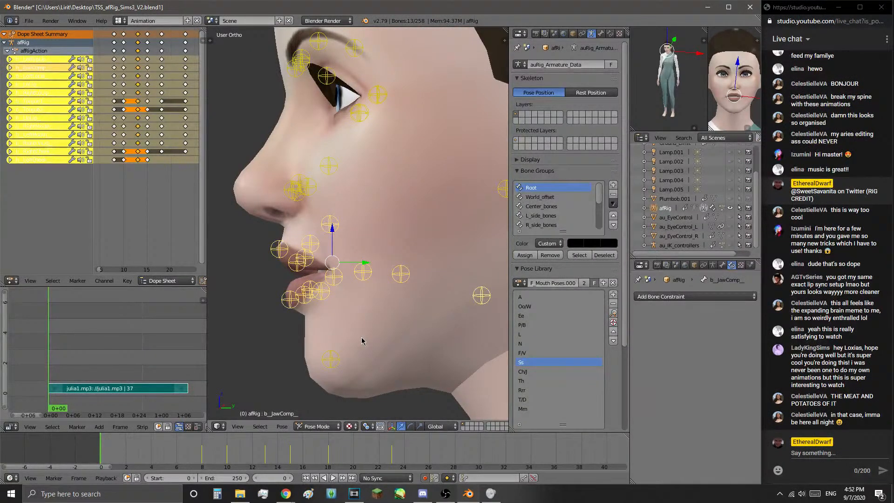
pyautogui.hotkey('alt', 'a')
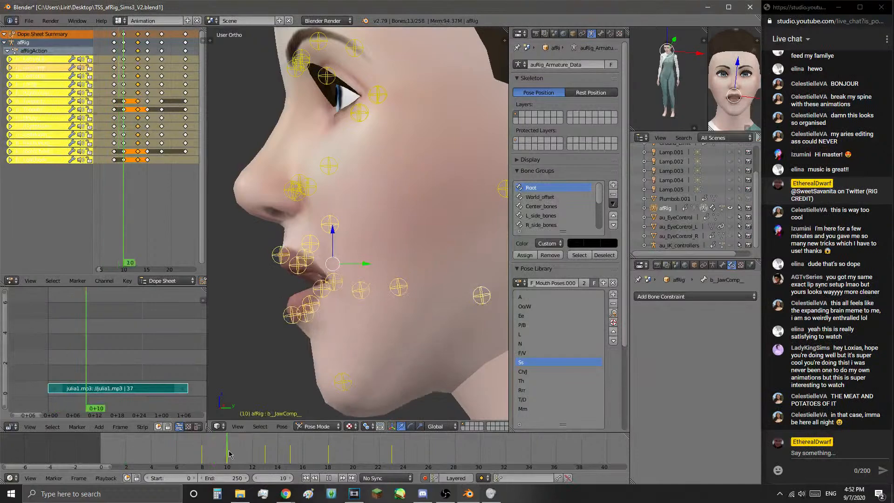
pyautogui.press('Escape')
# - Apply the Mm pose from the F_Mouth Poses.000 library to the selected mouth bones at frame 0
pyautogui.moveTo(336, 358); pyautogui.dragTo(390, 323, button='middle')
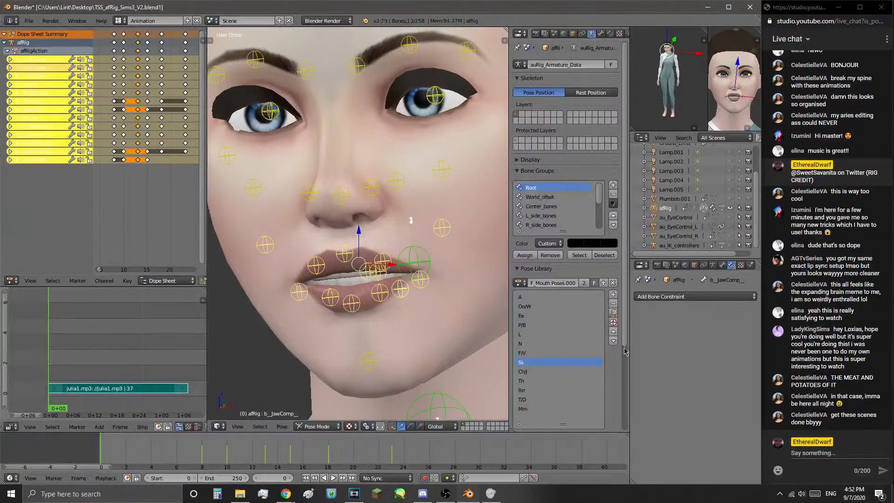
pyautogui.click(543, 409)
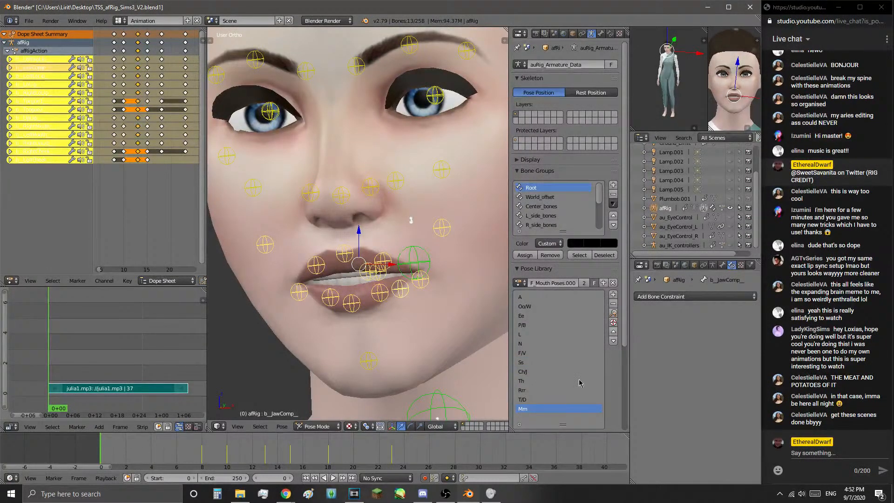
pyautogui.click(613, 313)
pyautogui.moveTo(326, 336); pyautogui.dragTo(320, 357, button='middle')
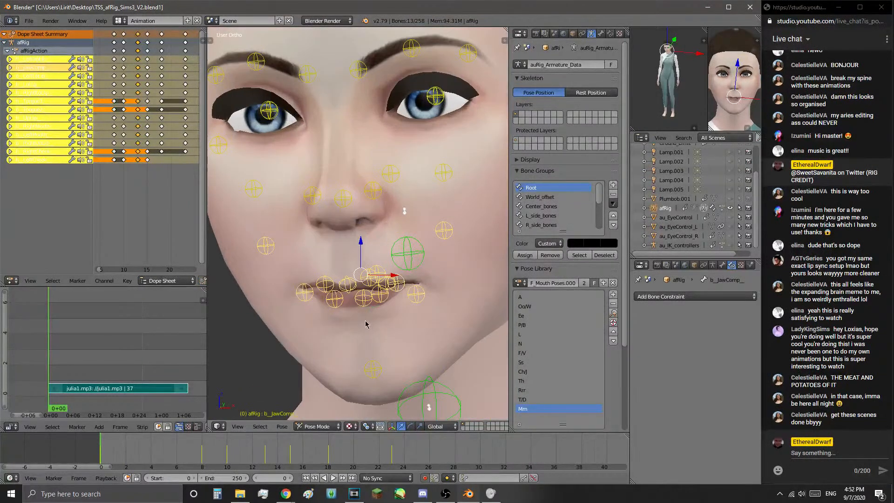
# - Select only the lip and mouth-corner bones and move them slightly upward at frame 0 to refine the closed mouth
pyautogui.moveTo(344, 329); pyautogui.dragTo(277, 339, button='middle')
pyautogui.keyDown('shift'); pyautogui.rightClick(479, 300); pyautogui.keyUp('shift')
pyautogui.moveTo(363, 309)
pyautogui.mouseDown(button='middle')
pyautogui.moveTo(353, 322)
pyautogui.moveTo(377, 320)
pyautogui.mouseUp(button='middle')
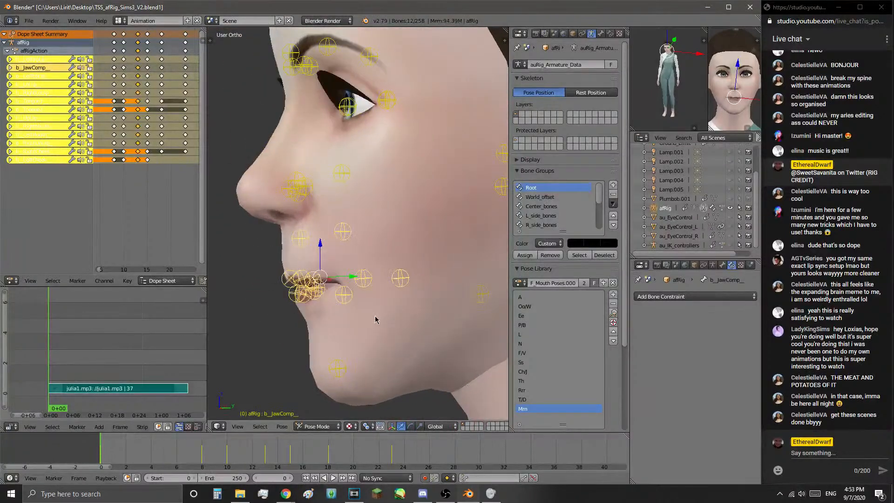
pyautogui.keyDown('shift'); pyautogui.rightClick(397, 287); pyautogui.keyUp('shift')
pyautogui.keyDown('shift'); pyautogui.rightClick(399, 285); pyautogui.keyUp('shift')
pyautogui.keyDown('shift'); pyautogui.rightClick(407, 284); pyautogui.keyUp('shift')
pyautogui.rightClick(345, 292)
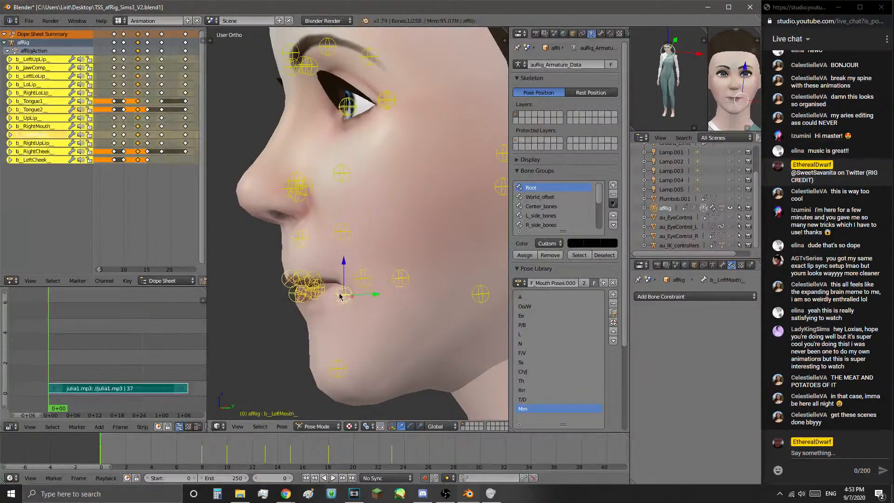
pyautogui.moveTo(325, 263)
pyautogui.keyDown('ctrl'); pyautogui.mouseDown()
pyautogui.moveTo(343, 313)
pyautogui.moveTo(367, 314)
pyautogui.mouseUp(); pyautogui.keyUp('ctrl')
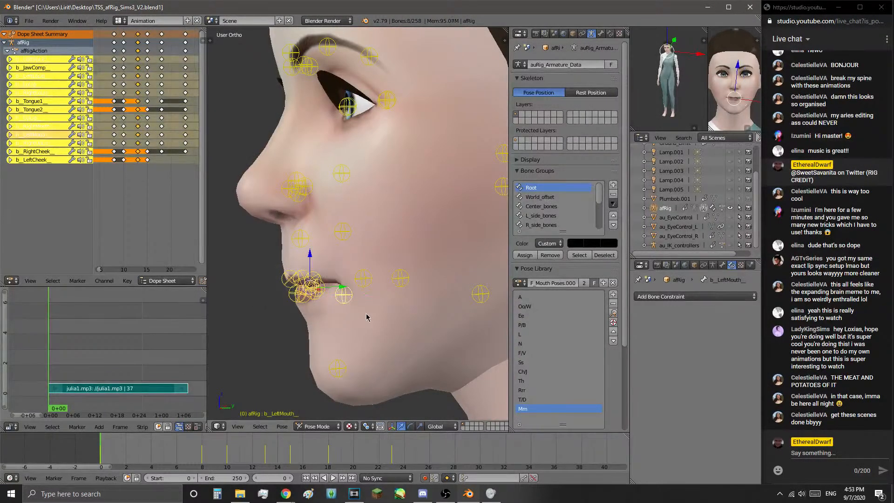
pyautogui.press('KP_1')
pyautogui.moveTo(368, 317); pyautogui.dragTo(316, 326, button='middle')
pyautogui.press('g')
pyautogui.click(379, 309)
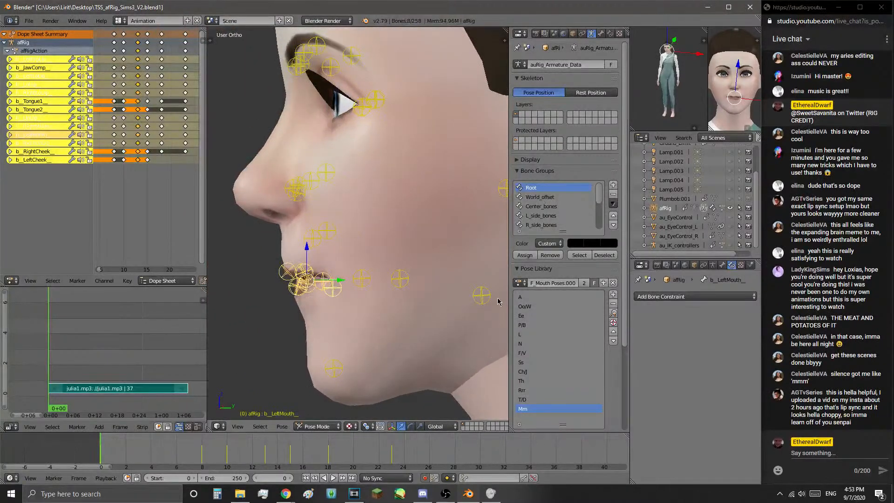
# - Select the jaw bone together with the surrounding lip and mouth bones and inspect the closed mouth at an angle
pyautogui.rightClick(495, 297)
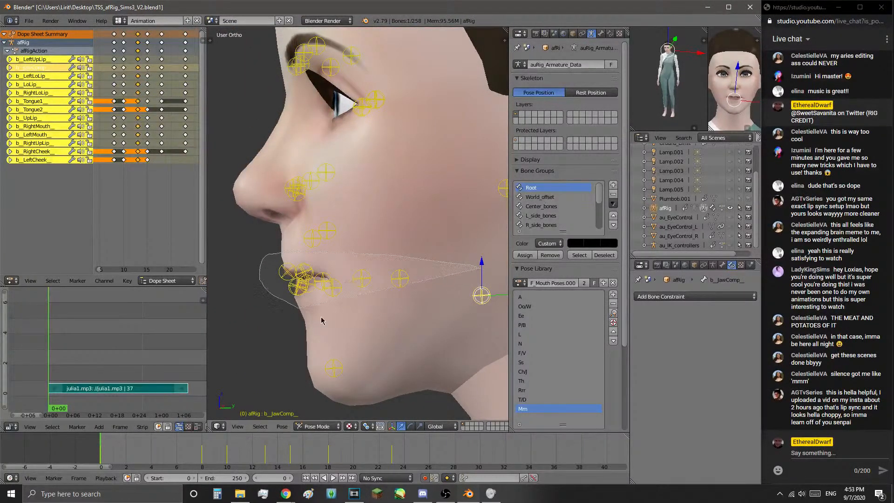
pyautogui.hotkey('shift', ']')
pyautogui.moveTo(495, 323); pyautogui.dragTo(455, 331, button='middle')
pyautogui.click(521, 283)
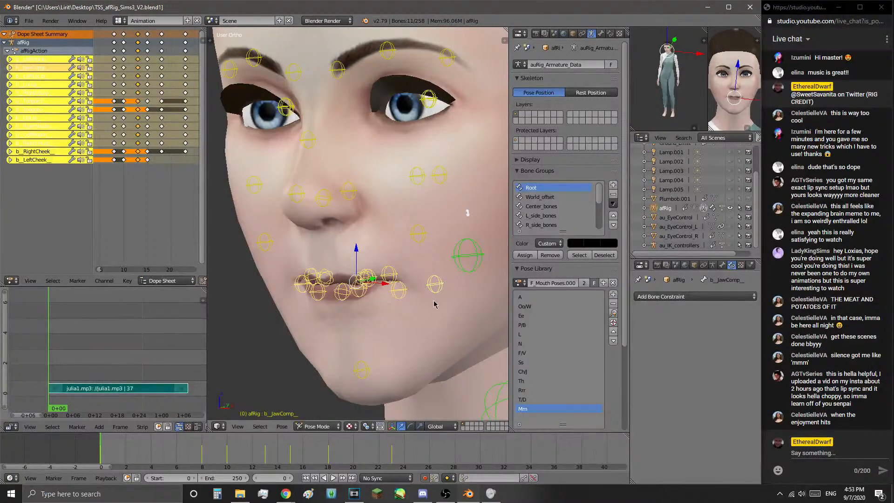
pyautogui.moveTo(432, 314); pyautogui.dragTo(428, 288, button='middle')
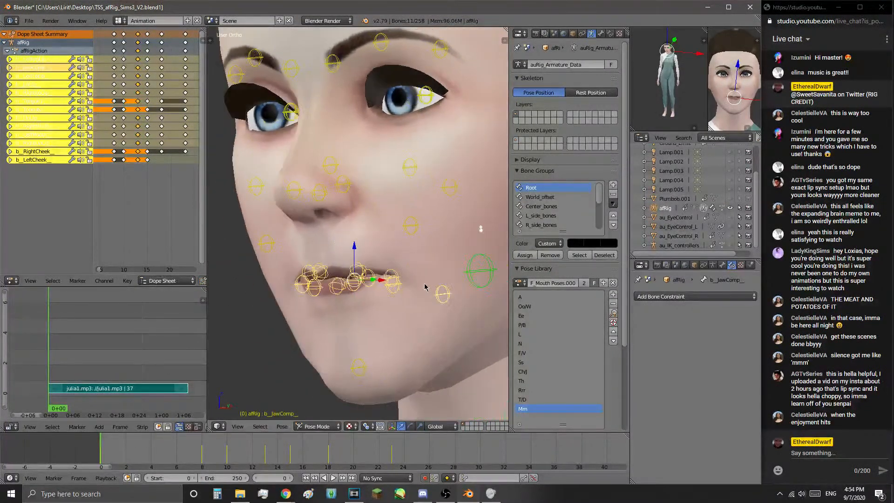
# - Select the jaw bone and lasso the remaining mouth and cheek bones, with the face turned to the front
pyautogui.rightClick(255, 188)
pyautogui.moveTo(270, 247); pyautogui.dragTo(332, 262, button='middle')
pyautogui.rightClick(272, 251)
pyautogui.moveTo(273, 141); pyautogui.dragTo(357, 293, button='middle')
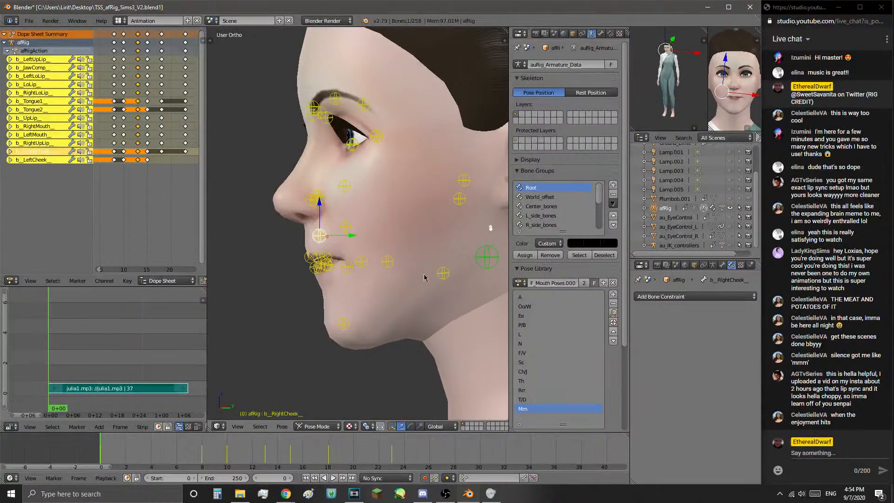
pyautogui.rightClick(443, 272)
pyautogui.moveTo(454, 236)
pyautogui.keyDown('ctrl'); pyautogui.mouseDown()
pyautogui.moveTo(380, 183)
pyautogui.moveTo(286, 292)
pyautogui.moveTo(308, 294)
pyautogui.moveTo(247, 293)
pyautogui.mouseUp(); pyautogui.keyUp('ctrl')
pyautogui.moveTo(247, 293)
pyautogui.mouseDown(button='middle')
pyautogui.moveTo(367, 296)
pyautogui.moveTo(303, 294)
pyautogui.moveTo(345, 293)
pyautogui.moveTo(326, 293)
pyautogui.mouseUp(button='middle')
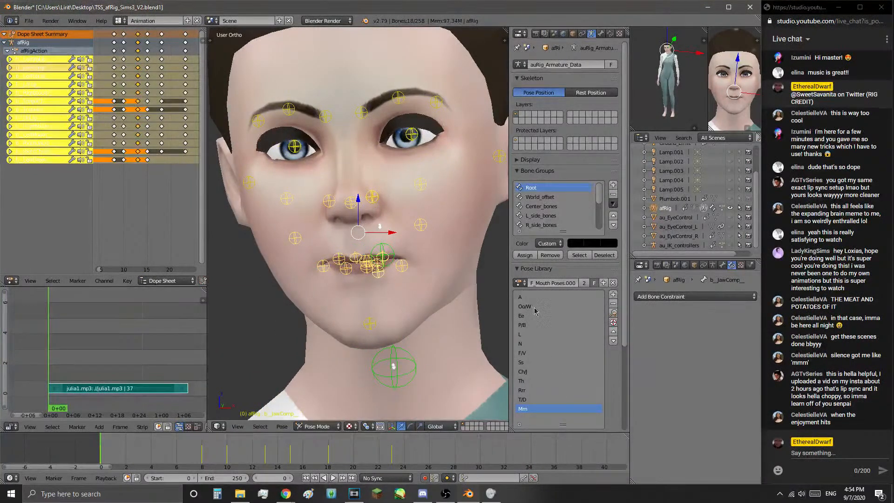
# - Switch the pose library to Sims3_uu_FacialExpressions and apply the Expression_BrowLift_L pose to the selected face bones at frame 0
pyautogui.click(521, 283)
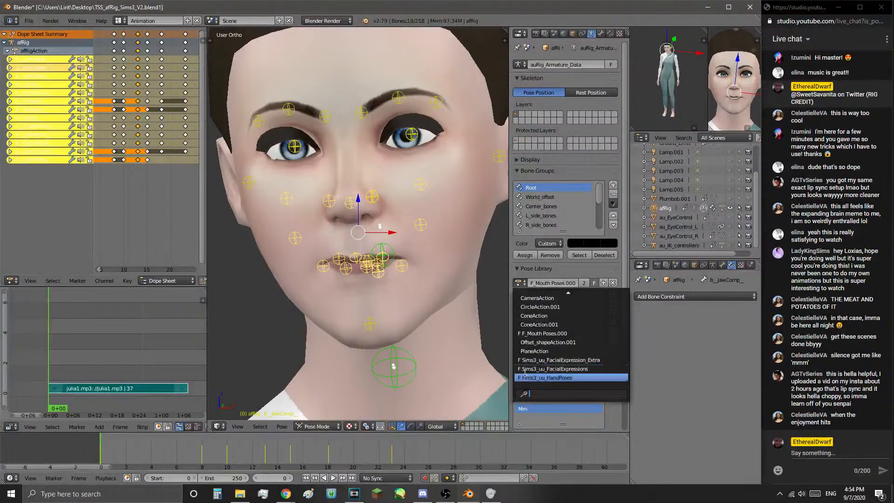
pyautogui.click(596, 368)
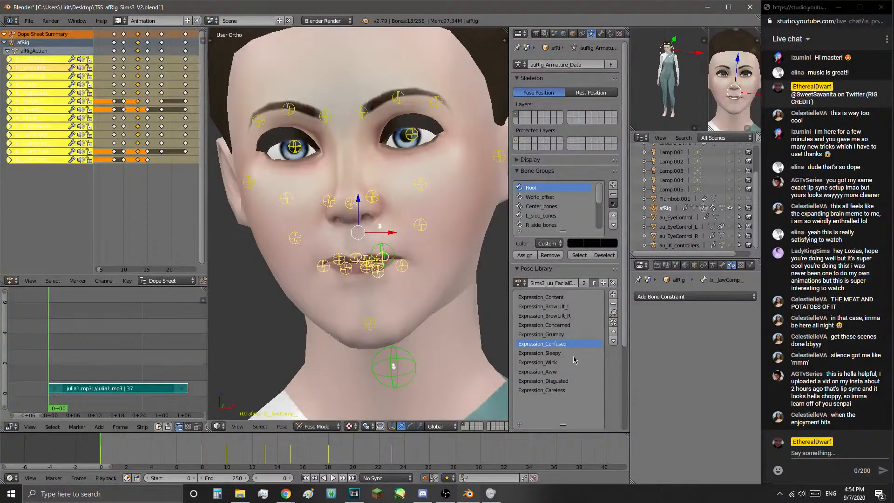
pyautogui.click(565, 316)
pyautogui.click(572, 373)
pyautogui.click(579, 383)
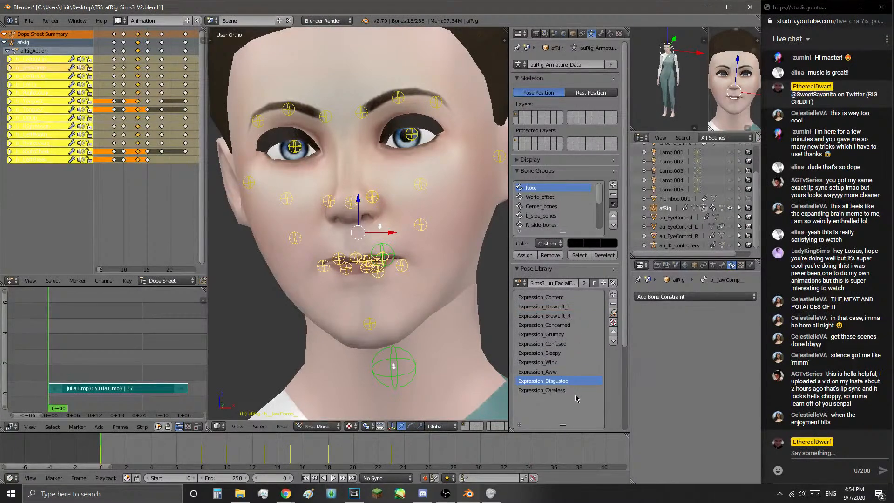
pyautogui.click(576, 391)
pyautogui.click(569, 355)
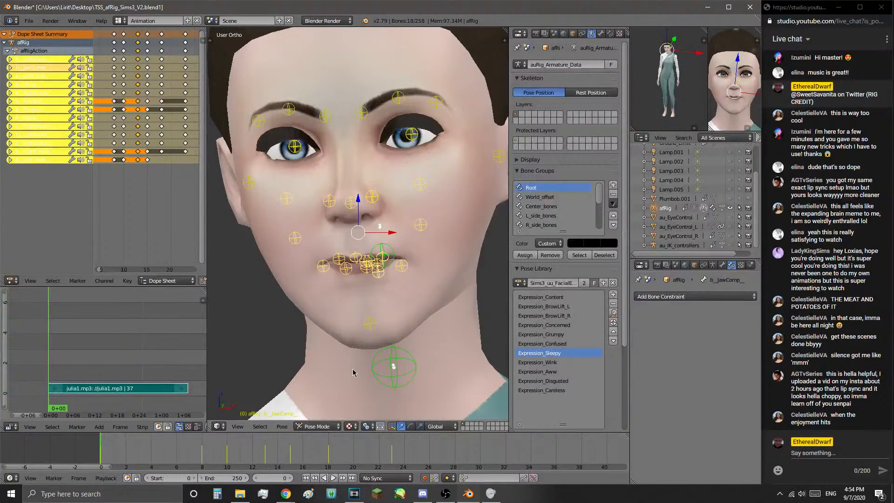
pyautogui.click(558, 309)
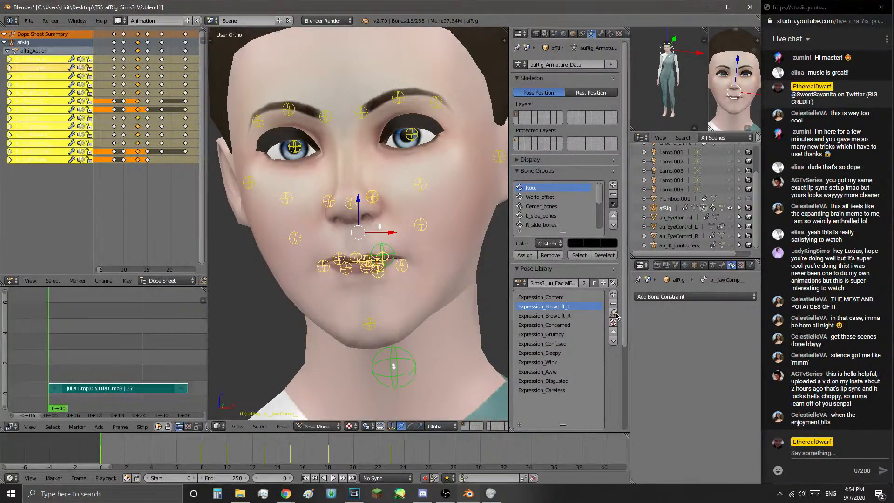
pyautogui.moveTo(430, 316); pyautogui.dragTo(453, 248, button='middle')
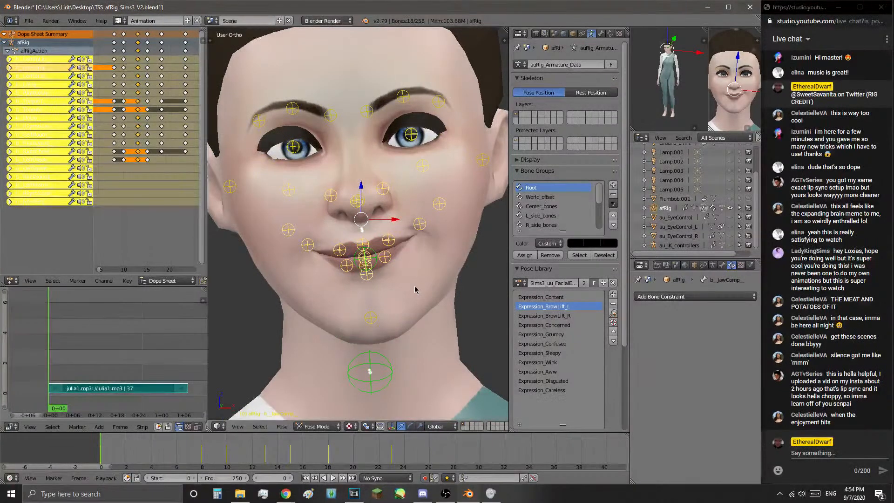
# - Select only the left mouth-corner bone and rotate it with the face seen in profile
pyautogui.moveTo(426, 285); pyautogui.dragTo(357, 276, button='middle')
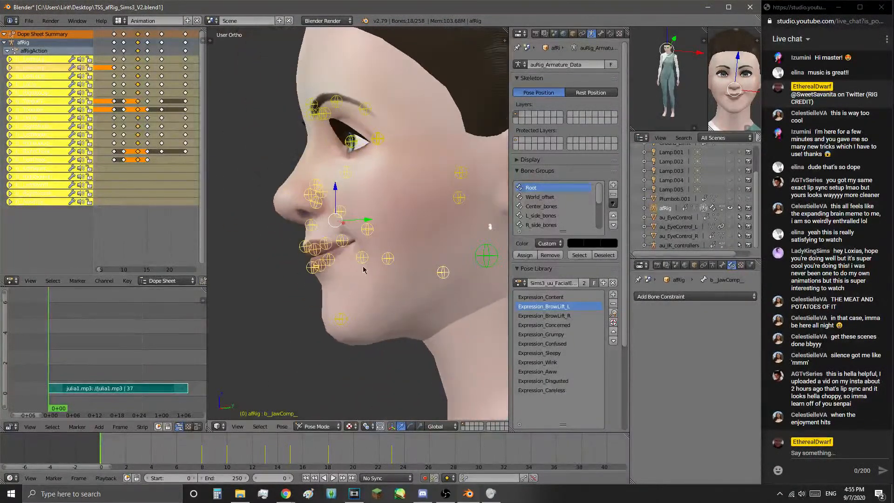
pyautogui.rightClick(368, 230)
pyautogui.press('r')
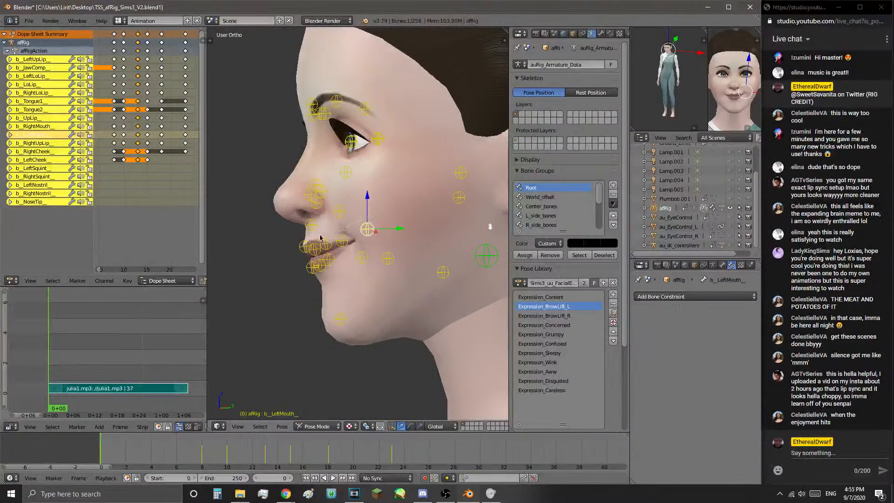
pyautogui.keyDown('ctrl'); pyautogui.moveTo(413, 271); pyautogui.dragTo(412, 272); pyautogui.keyUp('ctrl')
pyautogui.moveTo(412, 272)
pyautogui.mouseDown(button='middle')
pyautogui.moveTo(461, 307)
pyautogui.moveTo(404, 259)
pyautogui.mouseUp(button='middle')
# - Select both nostril bones and clear their location to remove the nose distortion at frame 0
pyautogui.rightClick(331, 195)
pyautogui.keyDown('shift'); pyautogui.rightClick(386, 190); pyautogui.keyUp('shift')
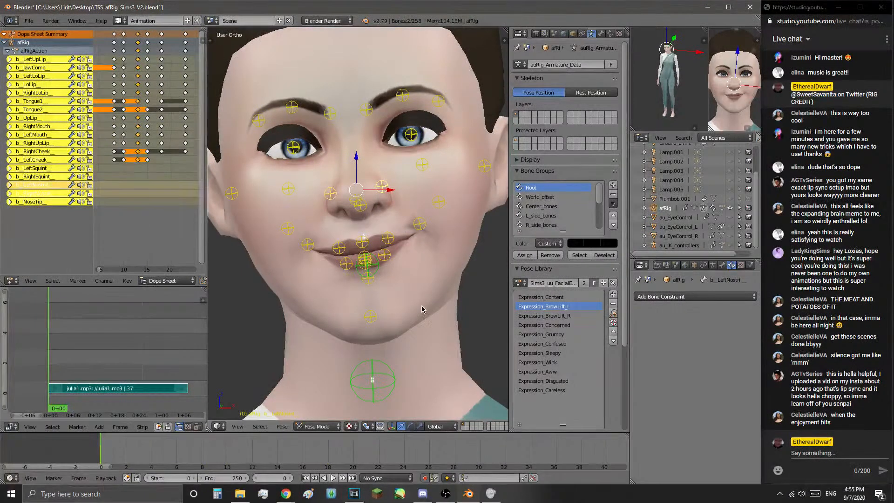
pyautogui.hotkey('alt', 'g')
pyautogui.moveTo(414, 280)
pyautogui.mouseDown(button='middle')
pyautogui.moveTo(358, 282)
pyautogui.moveTo(408, 284)
pyautogui.moveTo(406, 292)
pyautogui.mouseUp(button='middle')
# - Move the left nostril bone and the right nostril bone slightly, one after the other, to refine the nose shape
pyautogui.rightClick(386, 192)
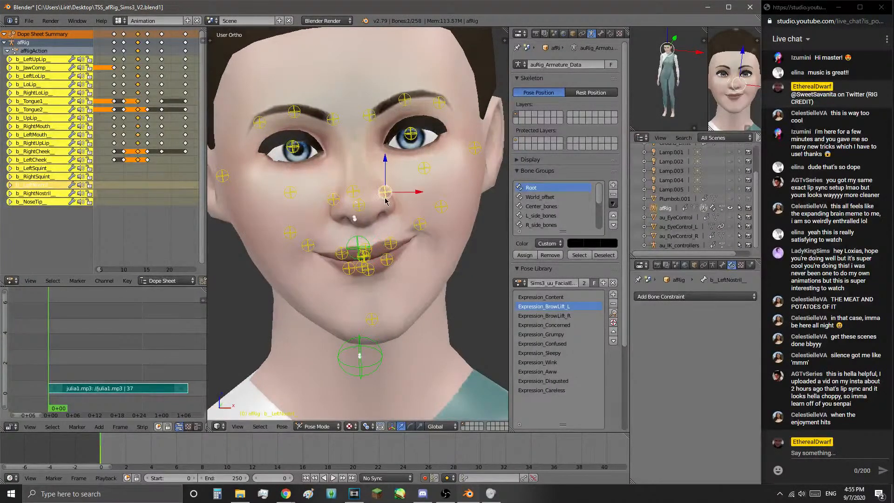
pyautogui.scroll(2, 385, 191)
pyautogui.press('g')
pyautogui.click(420, 221)
pyautogui.rightClick(325, 191)
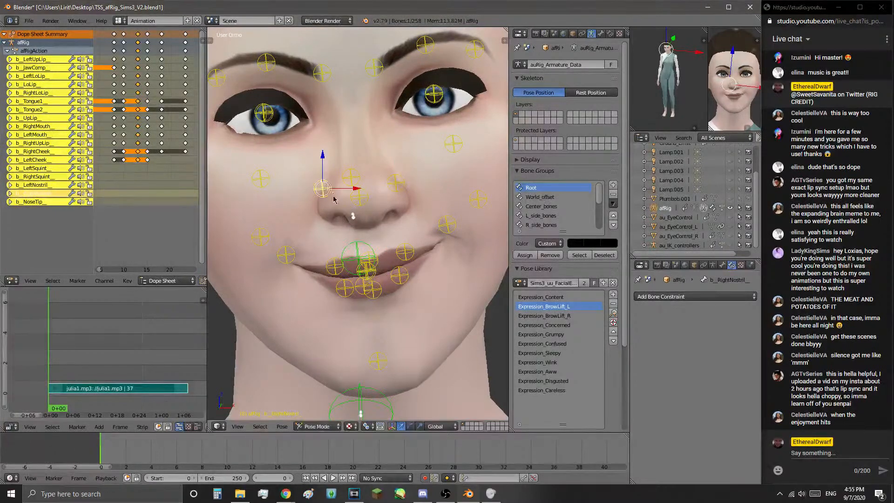
pyautogui.press('g')
pyautogui.click(336, 205)
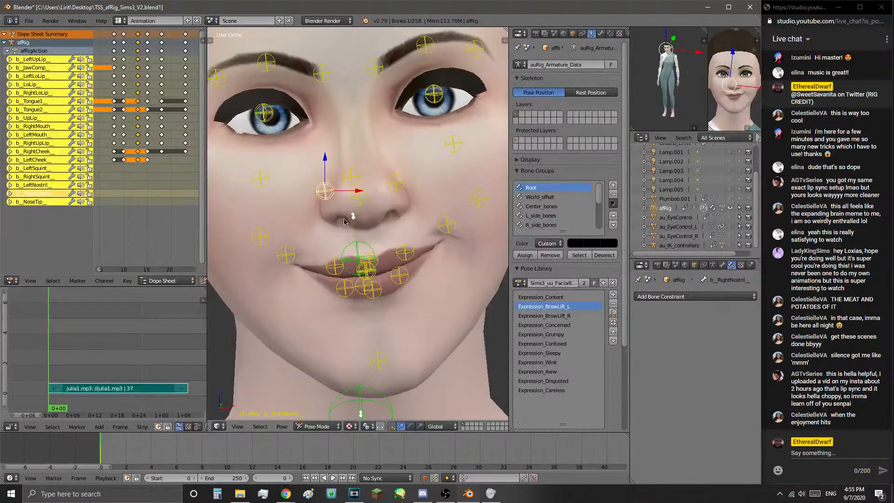
# - Lower the right and left mouth-corner bones slightly at frame 0 to soften the smile
pyautogui.scroll(-3, 411, 306)
pyautogui.moveTo(411, 306); pyautogui.dragTo(365, 259, button='middle')
pyautogui.rightClick(405, 235)
pyautogui.scroll(3, 383, 298)
pyautogui.scroll(2, 383, 309)
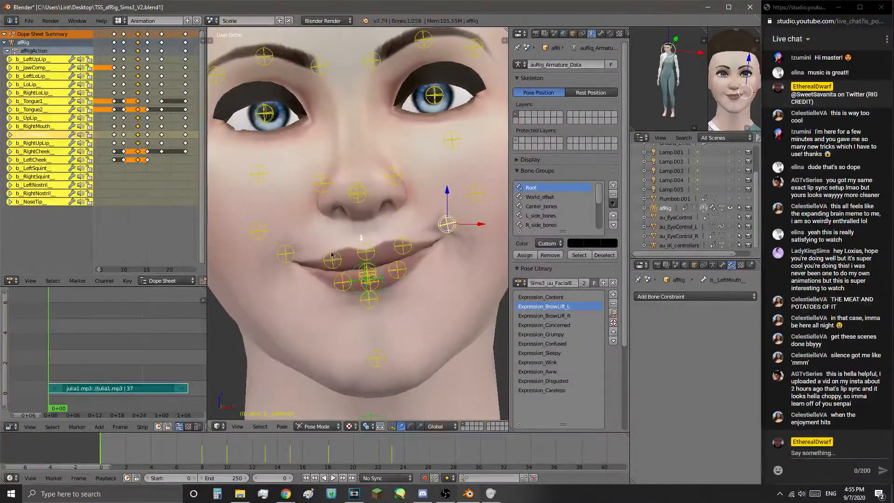
pyautogui.rightClick(365, 257)
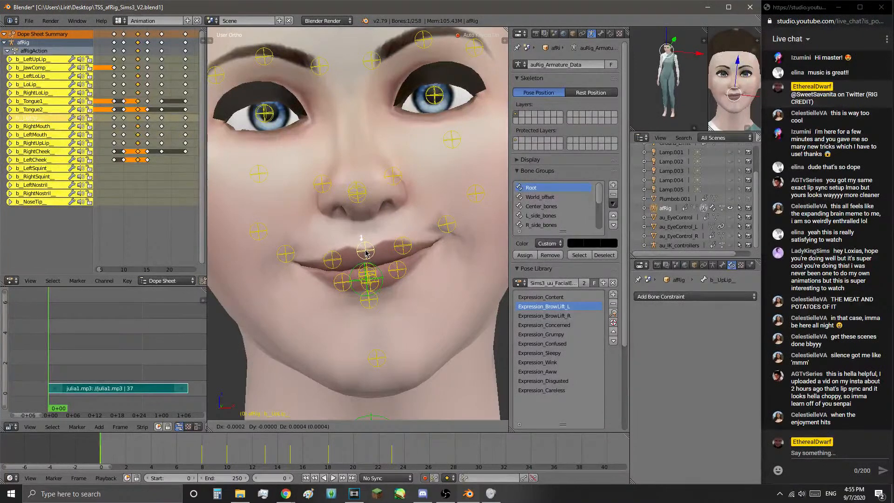
pyautogui.rightClick(285, 256)
pyautogui.press('g')
pyautogui.click(284, 260)
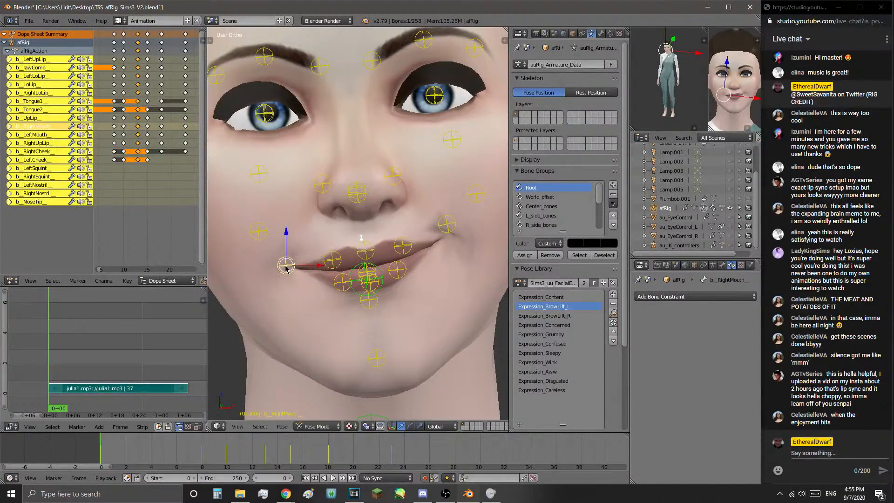
pyautogui.rightClick(449, 226)
pyautogui.press('g')
pyautogui.click(450, 240)
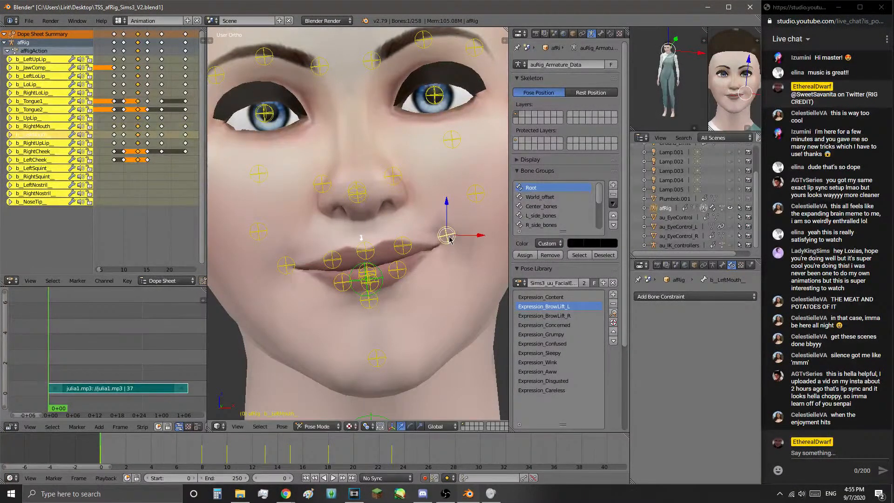
# - Nudge the left mouth-corner bone slightly inward and down after checking the smile from near and far
pyautogui.scroll(-5, 370, 336)
pyautogui.scroll(4, 370, 337)
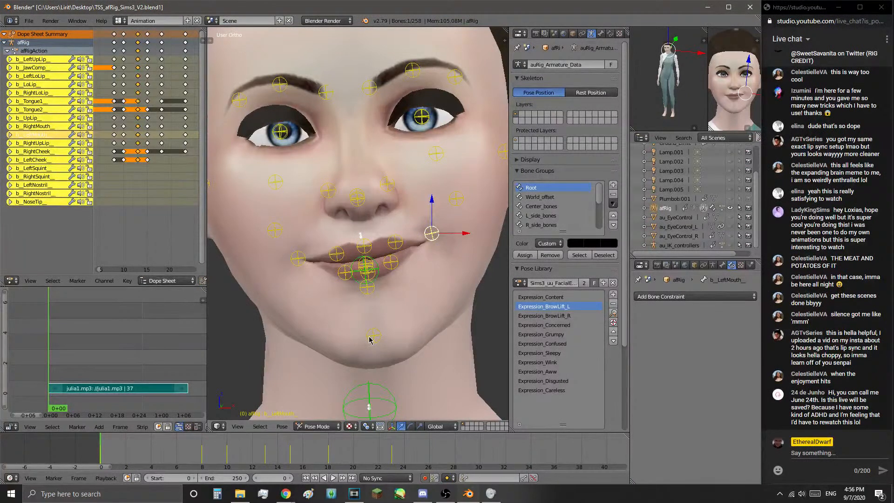
pyautogui.scroll(-1, 381, 333)
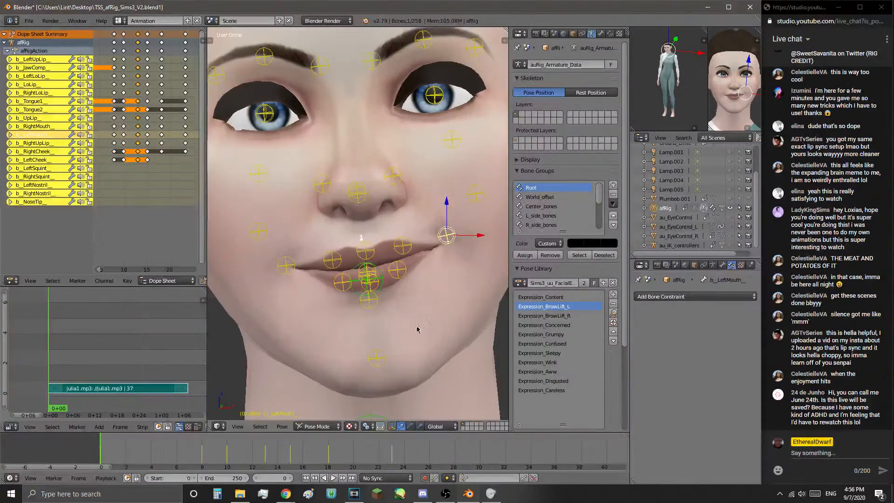
pyautogui.scroll(-1, 430, 307)
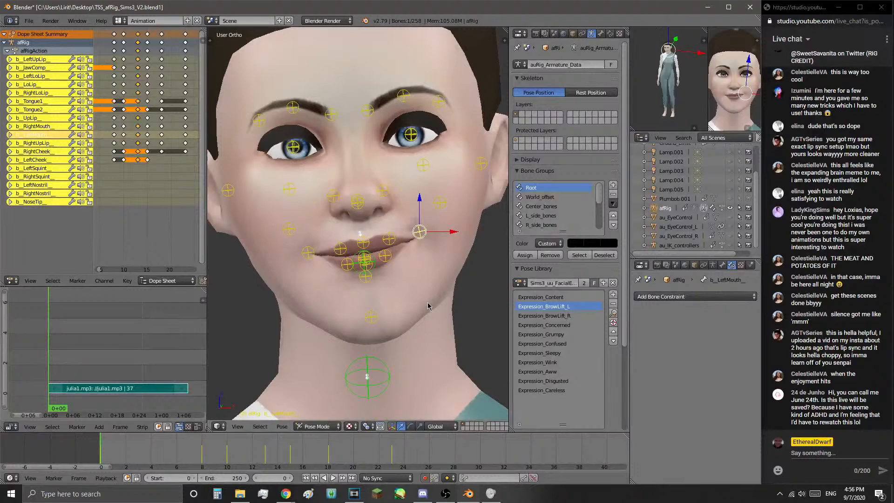
pyautogui.scroll(3, 389, 262)
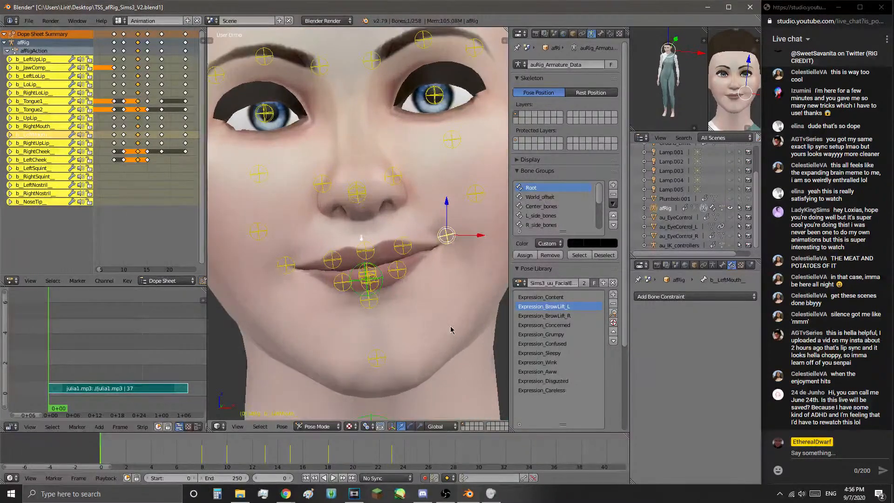
pyautogui.scroll(-2, 413, 329)
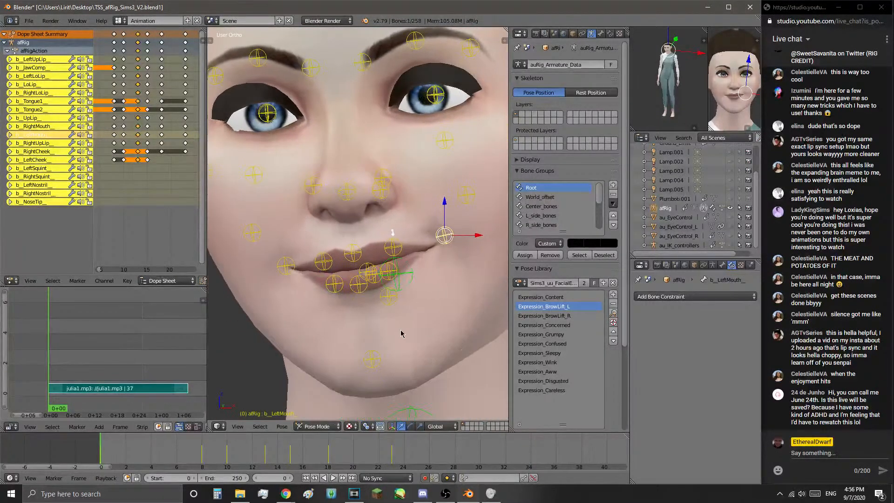
pyautogui.moveTo(422, 302)
pyautogui.mouseDown(button='middle')
pyautogui.moveTo(470, 303)
pyautogui.moveTo(417, 295)
pyautogui.mouseUp(button='middle')
pyautogui.press('g')
pyautogui.click(421, 303)
pyautogui.scroll(1, 417, 296)
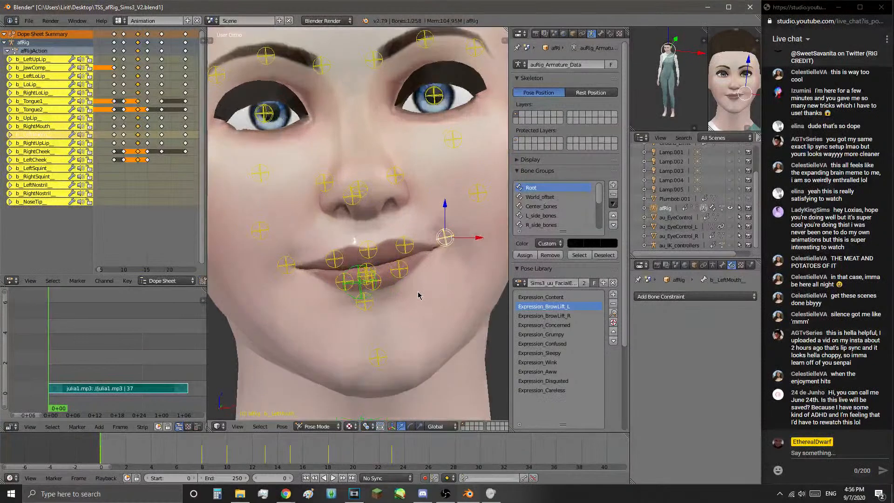
# - Raise the right lower-lip bone slightly and adjust the right and middle upper-lip bones
pyautogui.rightClick(329, 264)
pyautogui.rightClick(341, 286)
pyautogui.press('g')
pyautogui.click(341, 282)
pyautogui.rightClick(336, 257)
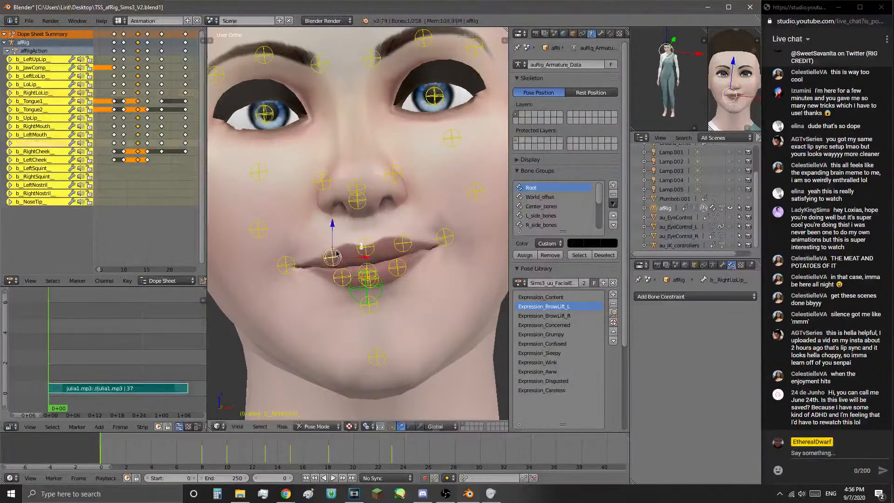
pyautogui.rightClick(366, 255)
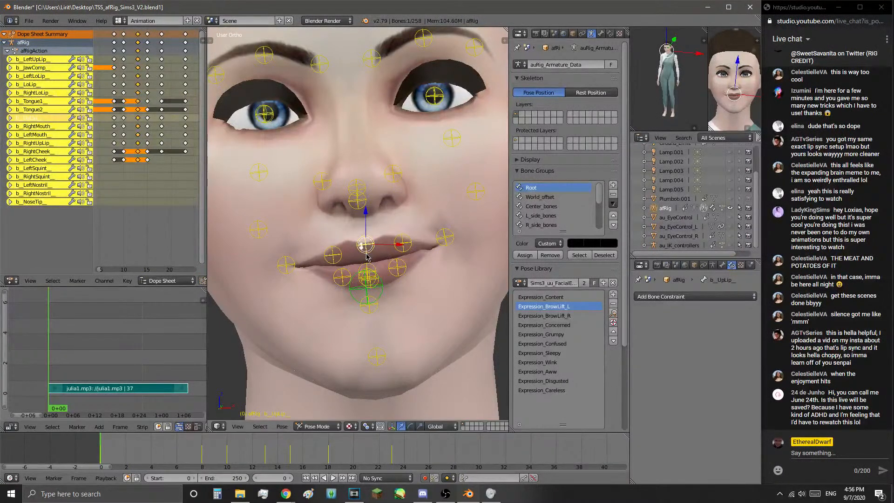
# - Rotate the right upper-lip bone freely and shift it slightly to shape the closed lip line
pyautogui.rightClick(334, 255)
pyautogui.press('r')
pyautogui.press('r')
pyautogui.click(335, 256)
pyautogui.press('g')
pyautogui.click(338, 257)
# - Move the right lower-lip bone and the right mouth-corner bone slightly to even out that side of the mouth
pyautogui.rightClick(340, 275)
pyautogui.press('g')
pyautogui.click(332, 272)
pyautogui.rightClick(287, 263)
pyautogui.press('g')
pyautogui.click(288, 259)
# - Lower the right mouth-corner bone slightly with the face viewed at an angle
pyautogui.rightClick(397, 267)
pyautogui.moveTo(402, 282); pyautogui.dragTo(260, 270, button='middle')
pyautogui.rightClick(287, 265)
pyautogui.press('g')
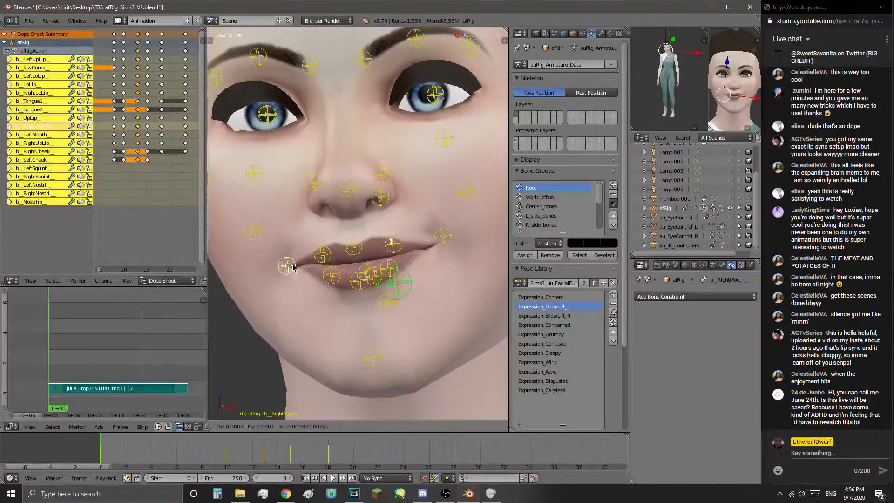
pyautogui.click(294, 268)
# - Shift the right lower-lip bone slightly inward, working close up on the mouth
pyautogui.rightClick(332, 278)
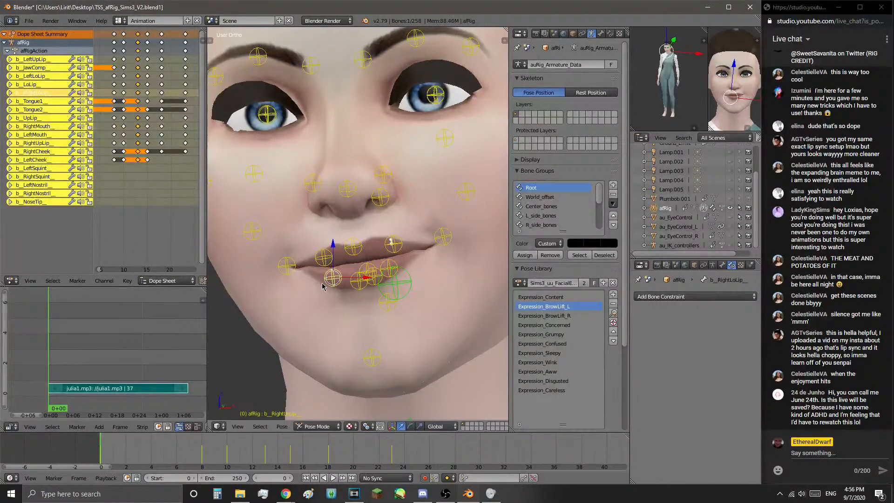
pyautogui.rightClick(287, 265)
pyautogui.scroll(3, 288, 268)
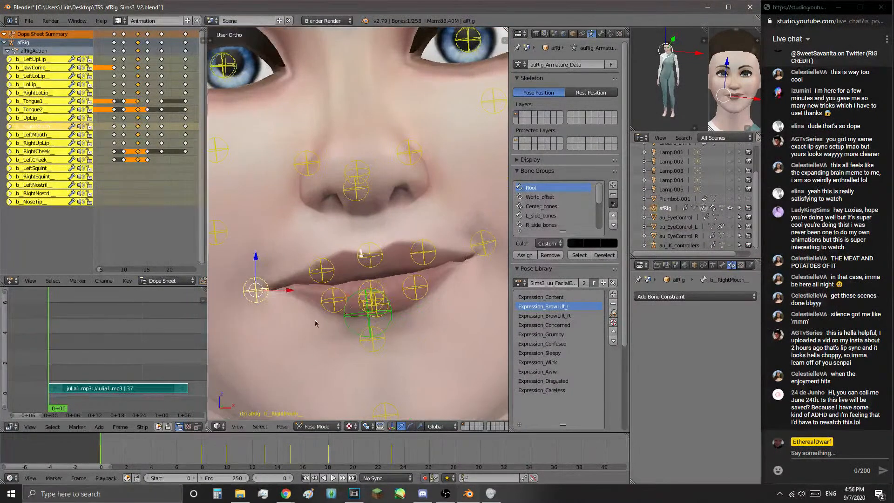
pyautogui.rightClick(334, 302)
pyautogui.scroll(-1, 314, 330)
pyautogui.press('g')
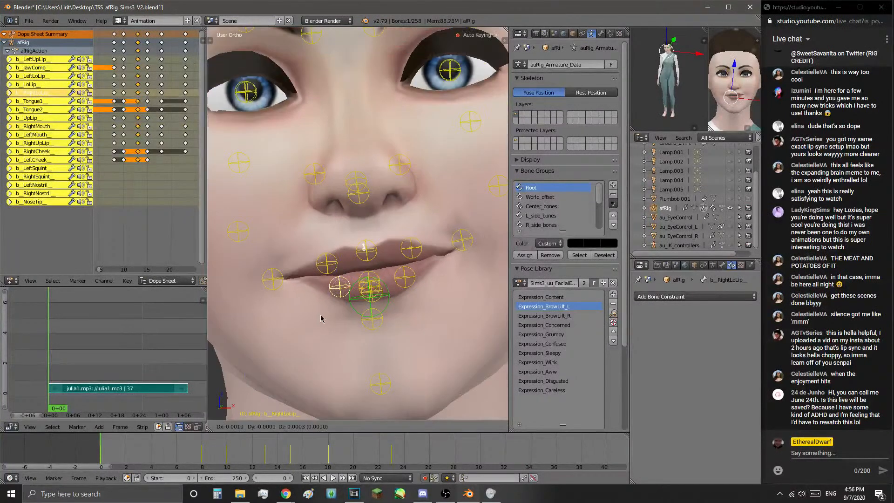
pyautogui.click(320, 318)
# - Lower the left mouth-corner bone slightly and rotate it
pyautogui.scroll(-2, 320, 315)
pyautogui.rightClick(420, 241)
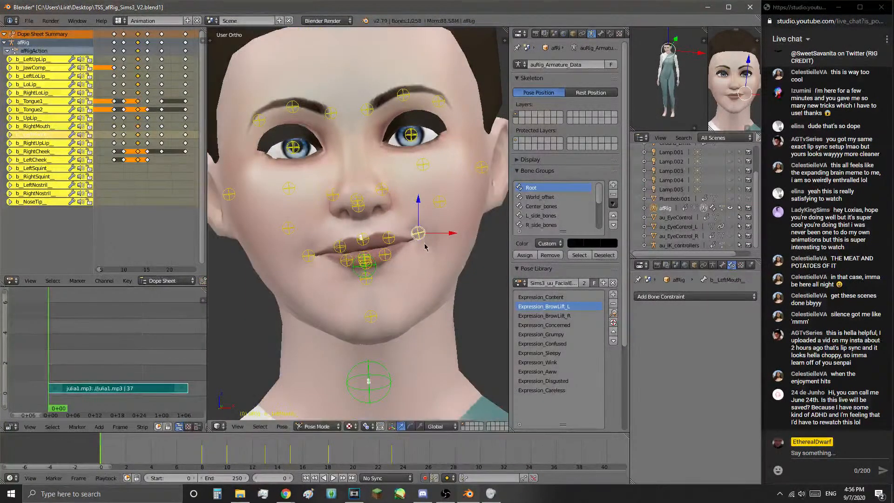
pyautogui.press('g')
pyautogui.press('r')
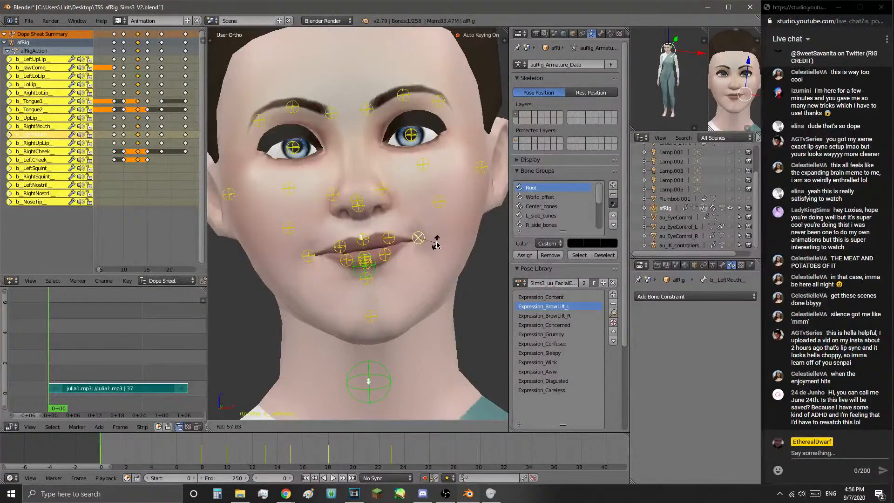
pyautogui.click(438, 238)
# - Examine the adjusted smile at frame 0 from different angles and distances
pyautogui.moveTo(438, 239); pyautogui.dragTo(361, 310, button='middle')
pyautogui.scroll(2, 361, 310)
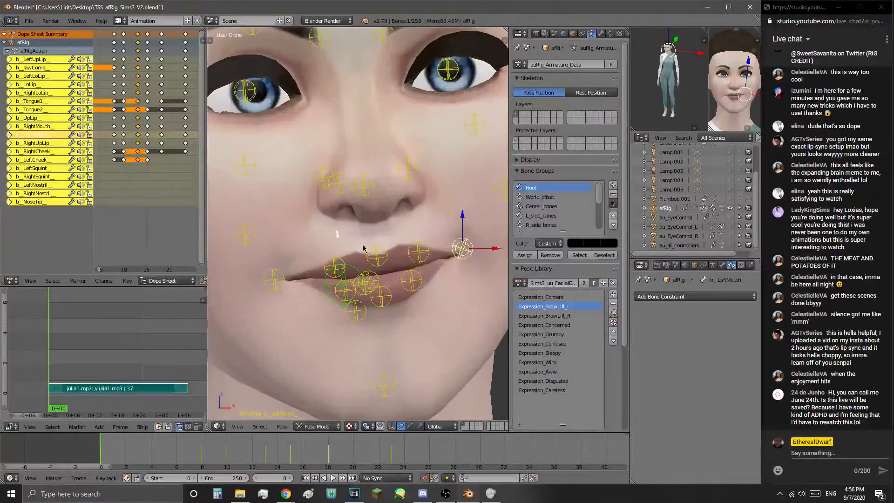
pyautogui.scroll(-2, 354, 261)
pyautogui.moveTo(354, 261)
pyautogui.mouseDown(button='middle')
pyautogui.moveTo(387, 259)
pyautogui.moveTo(355, 262)
pyautogui.mouseUp(button='middle')
pyautogui.scroll(-5, 355, 262)
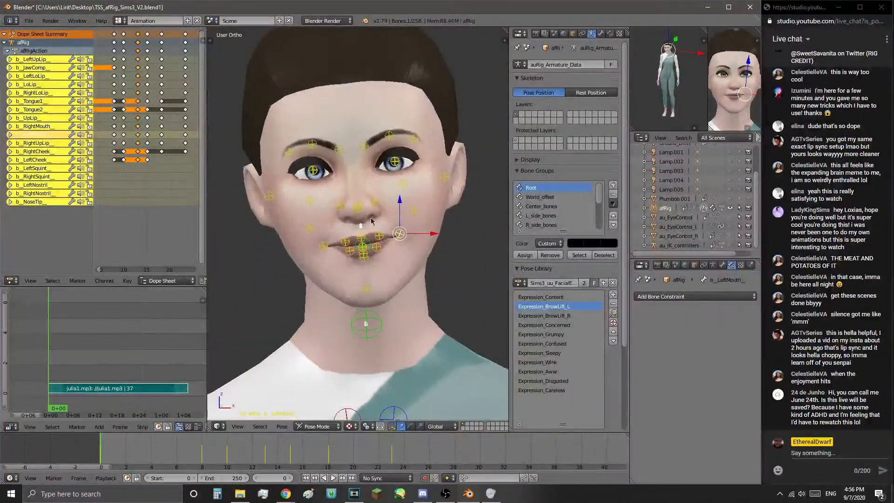
pyautogui.scroll(4, 389, 167)
pyautogui.keyDown('shift'); pyautogui.moveTo(389, 167); pyautogui.dragTo(372, 181, button='middle'); pyautogui.keyUp('shift')
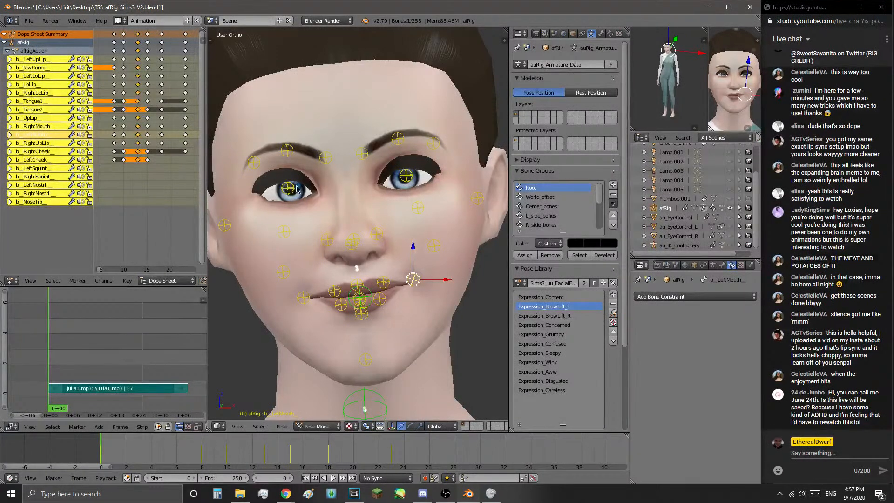
# - Rotate the left mouth-corner bone again close up to refine the lip corner's crease
pyautogui.scroll(2, 335, 143)
pyautogui.keyDown('shift'); pyautogui.moveTo(410, 364); pyautogui.dragTo(419, 305, button='middle'); pyautogui.keyUp('shift')
pyautogui.scroll(-1, 420, 306)
pyautogui.scroll(2, 419, 305)
pyautogui.press('r')
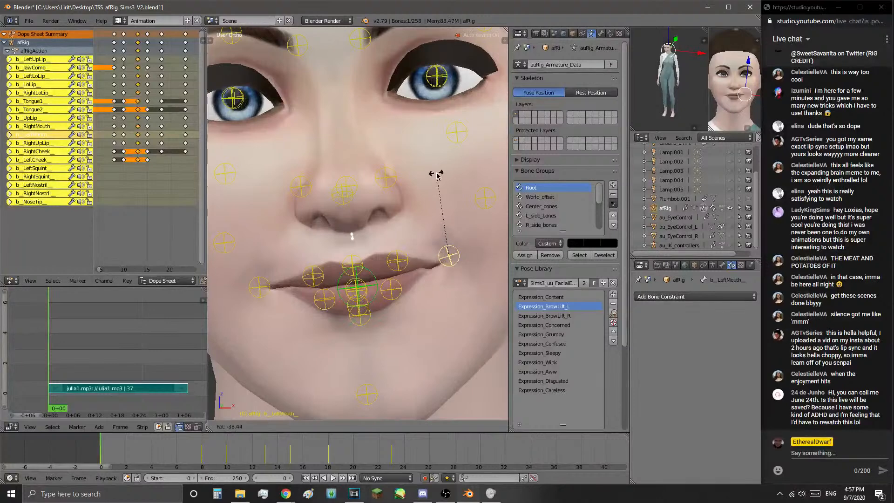
pyautogui.click(476, 205)
pyautogui.scroll(-2, 378, 360)
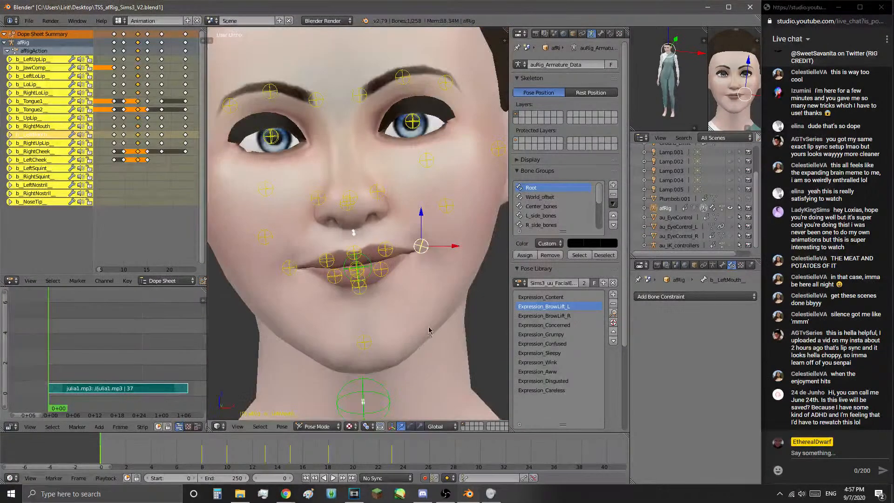
# - Shift the left mouth-corner bone slightly outward and raise the right upper-lip bone a little at frame 0
pyautogui.scroll(1, 426, 288)
pyautogui.press('g')
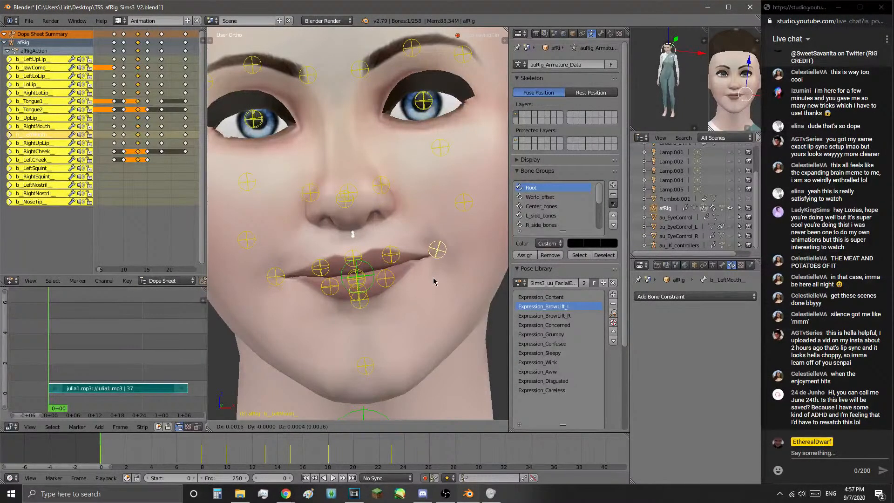
pyautogui.click(433, 282)
pyautogui.rightClick(334, 266)
pyautogui.press('g')
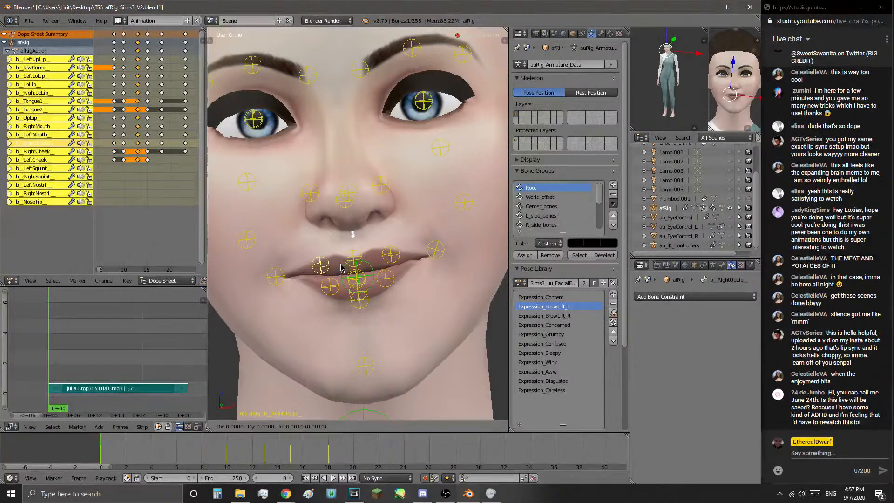
pyautogui.click(337, 263)
# - Raise the right mouth-corner bone slightly at frame 0 to refine that end of the smile
pyautogui.rightClick(276, 282)
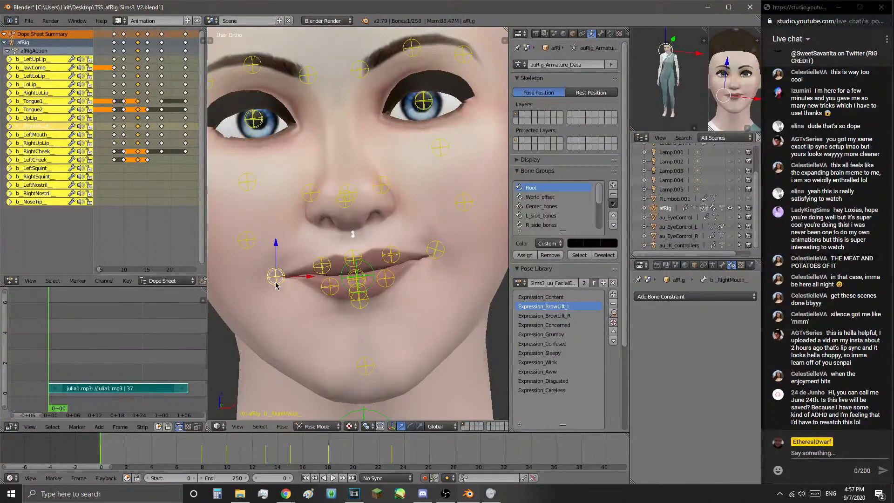
pyautogui.press('g')
pyautogui.click(333, 259)
pyautogui.press('g')
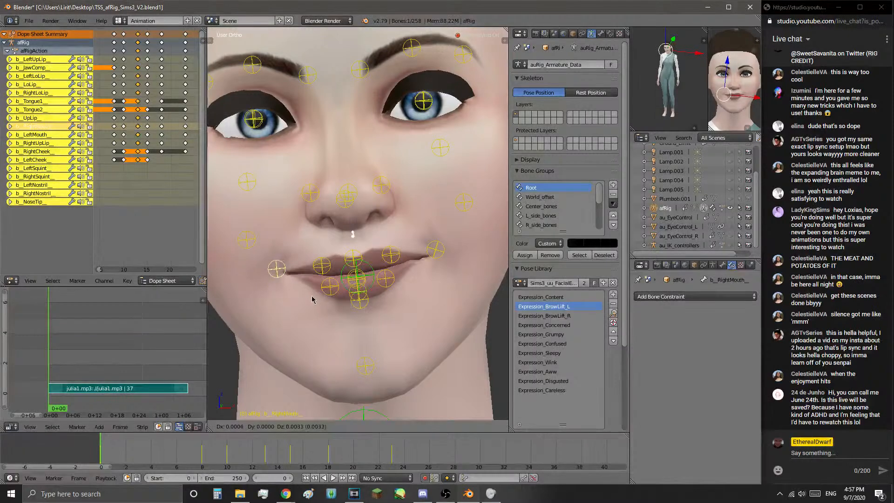
pyautogui.click(308, 296)
pyautogui.press('g')
pyautogui.click(301, 286)
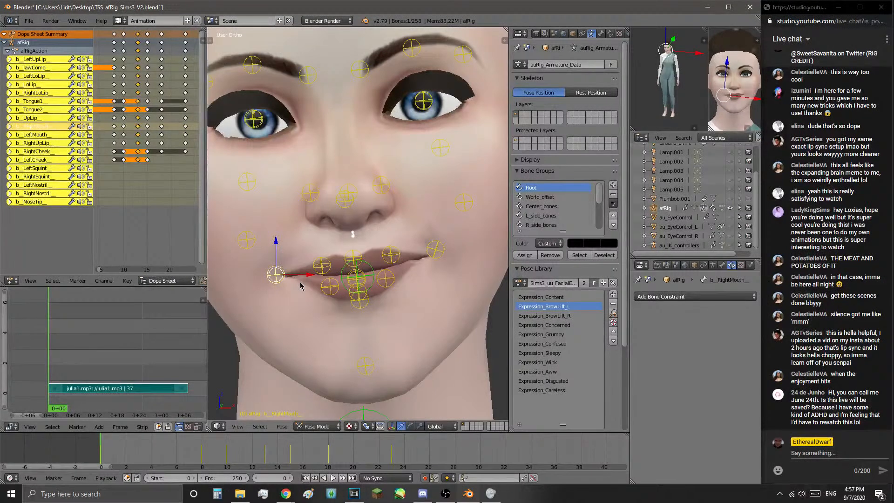
# - Play and scrub the opening frames repeatedly to examine how the smile at frame 0 changes into the first open-mouth pose
pyautogui.moveTo(102, 451); pyautogui.dragTo(139, 448)
pyautogui.click(101, 451)
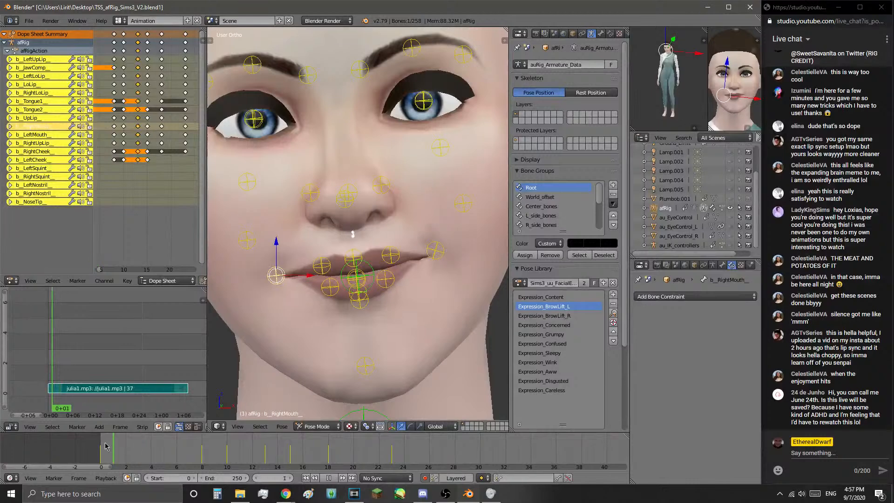
pyautogui.hotkey('alt', 'a')
pyautogui.press('Escape')
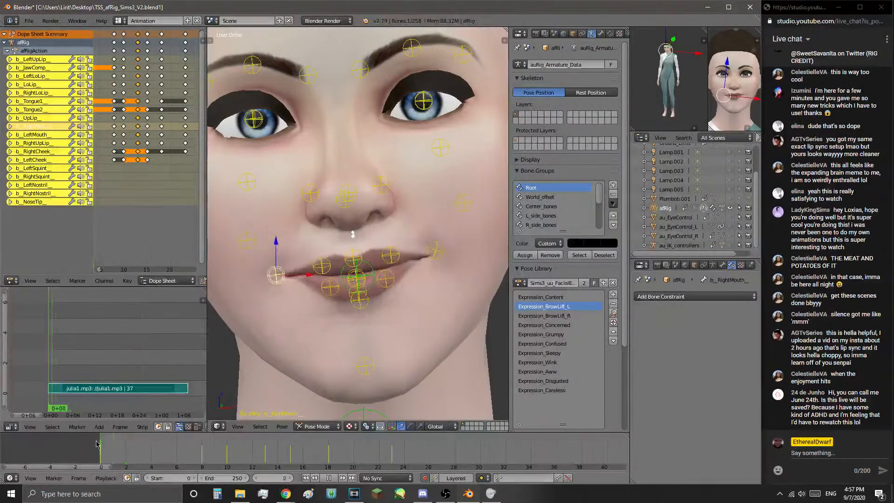
pyautogui.click(332, 477)
pyautogui.click(332, 477)
pyautogui.hotkey('alt', 'a')
pyautogui.click(105, 451)
pyautogui.moveTo(105, 451)
pyautogui.mouseDown()
pyautogui.moveTo(203, 446)
pyautogui.moveTo(111, 449)
pyautogui.mouseUp()
pyautogui.moveTo(111, 450); pyautogui.dragTo(173, 450)
pyautogui.click(98, 451)
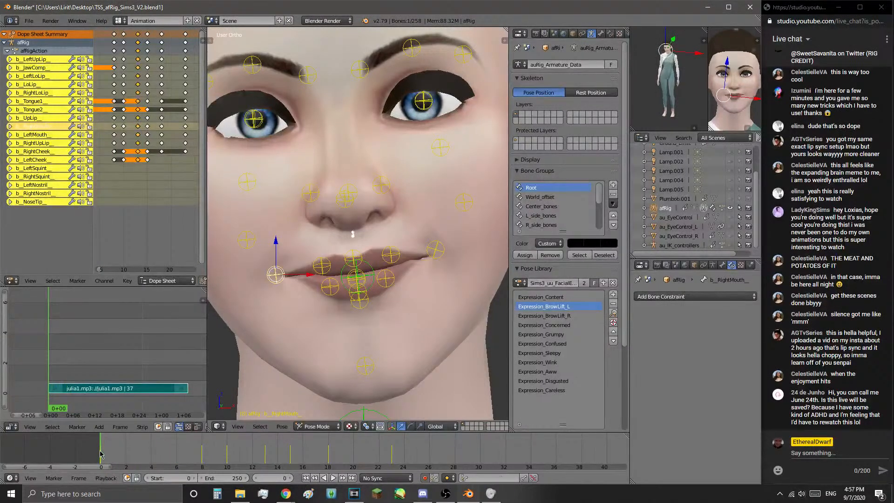
pyautogui.hotkey('alt', 'a')
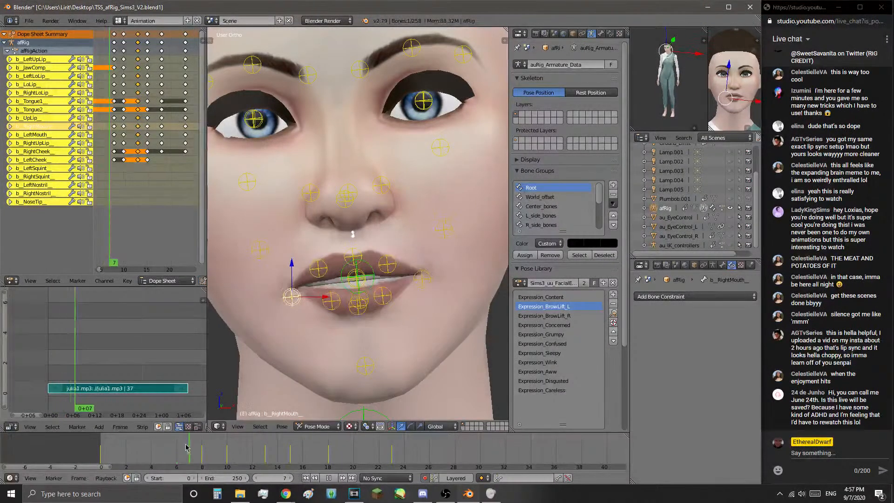
pyautogui.hotkey('alt', 'a')
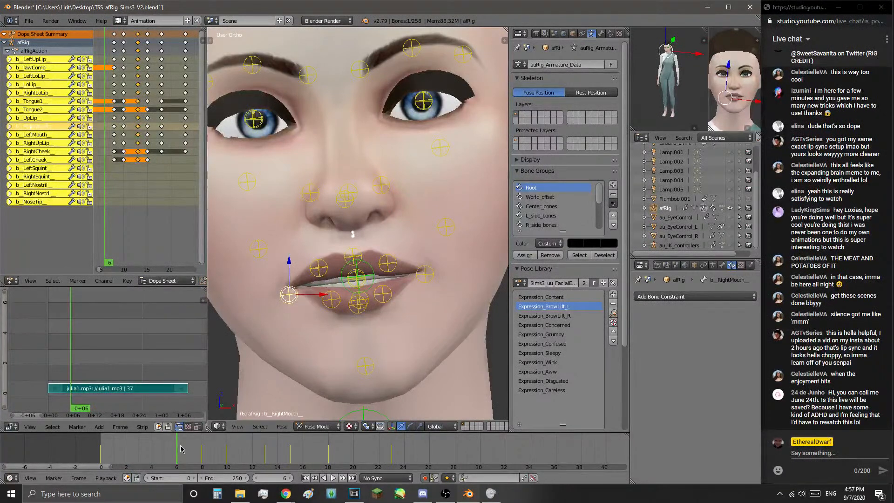
# - At frame 6, raise the lower-lip bones, left mouth-corner bone and left upper-lip bone to start closing the mouth
pyautogui.moveTo(391, 315); pyautogui.dragTo(410, 332, button='middle')
pyautogui.rightClick(347, 308)
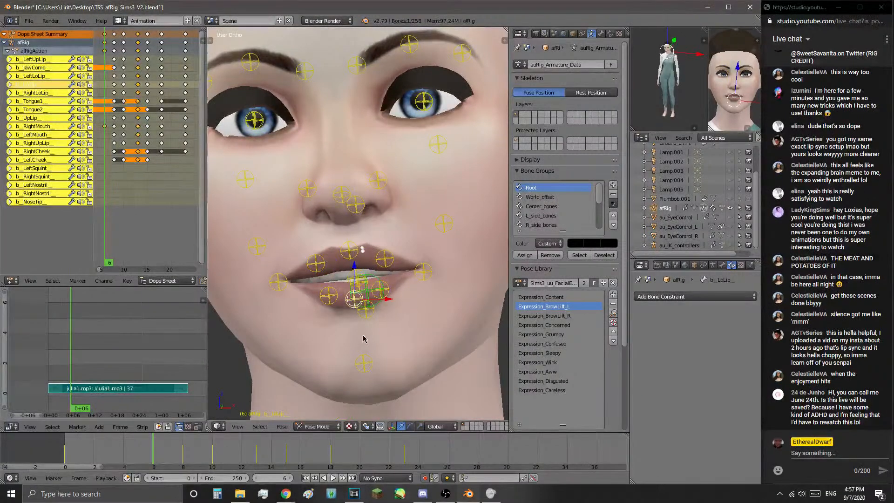
pyautogui.rightClick(328, 289)
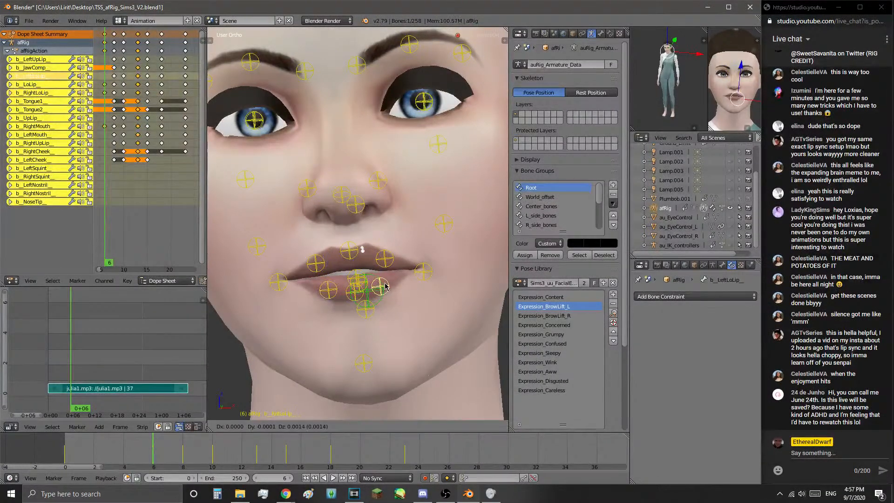
pyautogui.rightClick(424, 274)
pyautogui.rightClick(394, 261)
pyautogui.rightClick(423, 263)
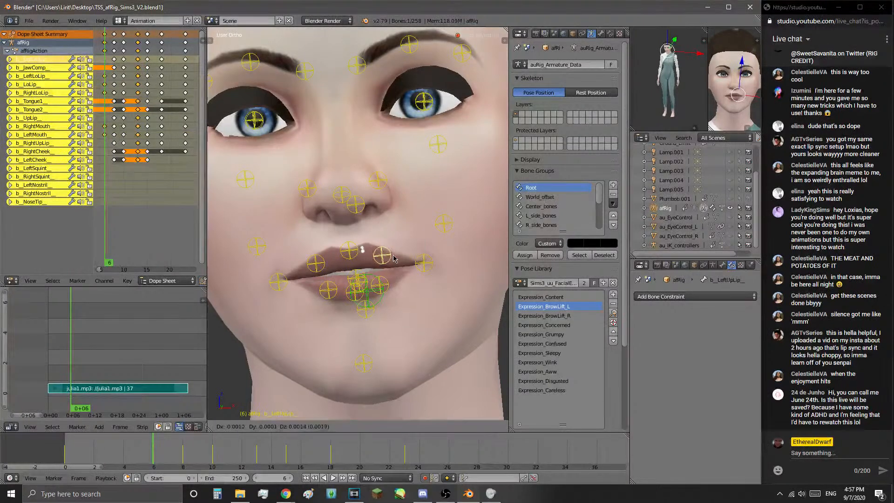
# - Raise the center, left and right lower-lip bones further at frame 6 to bring the lips together
pyautogui.rightClick(354, 292)
pyautogui.press('g')
pyautogui.click(346, 300)
pyautogui.rightClick(385, 286)
pyautogui.press('g')
pyautogui.click(401, 282)
pyautogui.rightClick(328, 290)
pyautogui.press('g')
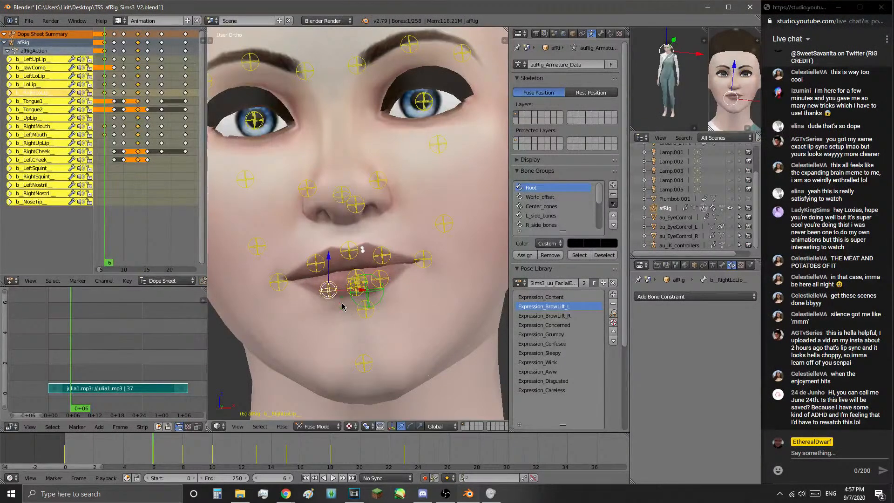
pyautogui.click(343, 298)
# - Rotate the center and right upper-lip bones at frame 6 so the upper lip meets the lower lip
pyautogui.rightClick(349, 259)
pyautogui.press('r')
pyautogui.click(348, 278)
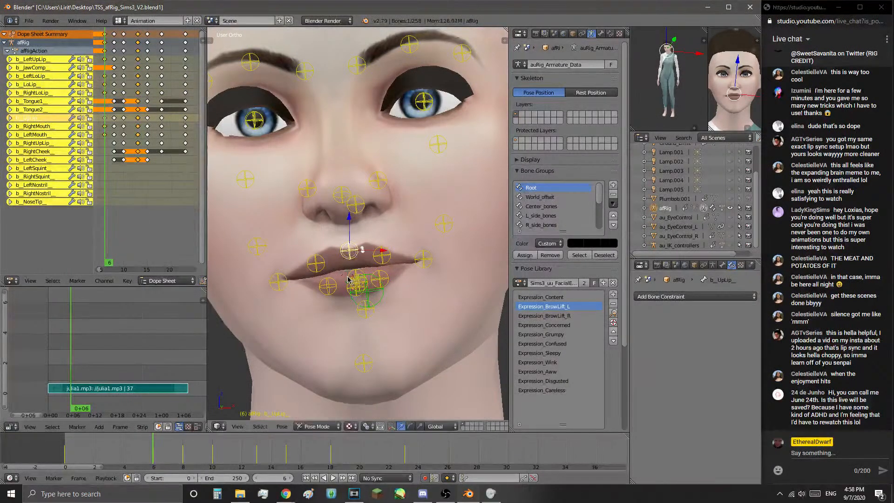
pyautogui.press('r')
pyautogui.click(326, 270)
pyautogui.rightClick(316, 263)
pyautogui.press('r')
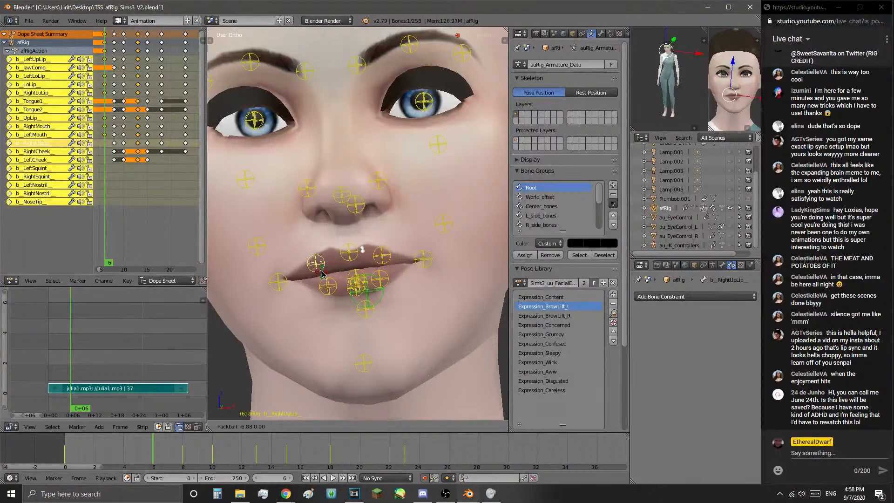
pyautogui.click(322, 280)
# - Raise the left mouth-corner bone and the left lower-lip bone at frame 6 to carry the asymmetric smile
pyautogui.scroll(1, 395, 313)
pyautogui.scroll(-1, 401, 319)
pyautogui.rightClick(418, 263)
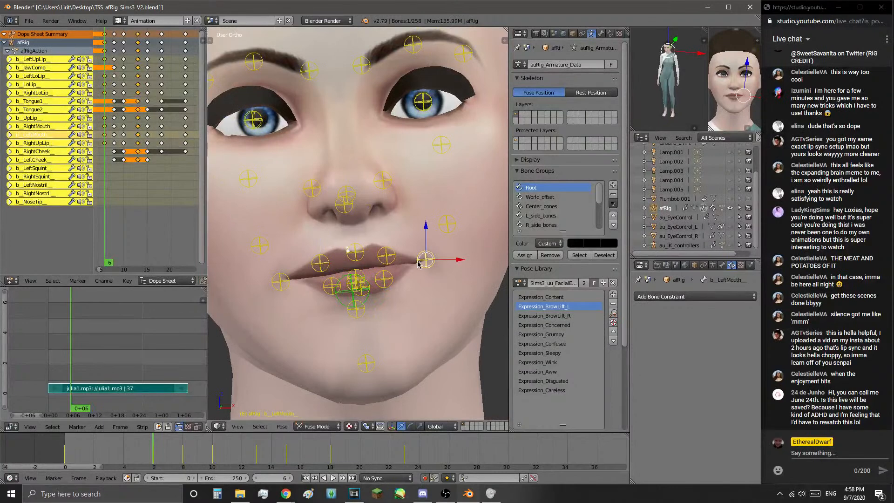
pyautogui.press('g')
pyautogui.click(439, 278)
pyautogui.rightClick(392, 279)
pyautogui.press('g')
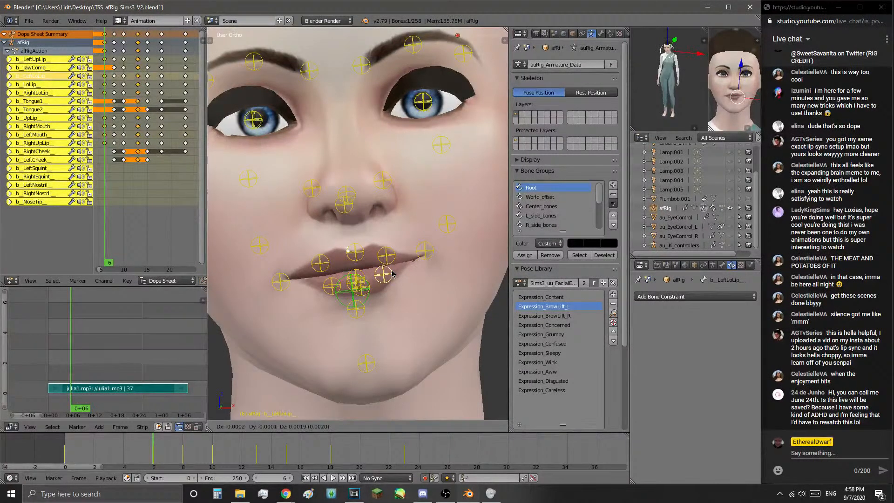
pyautogui.click(392, 274)
# - Rotate the jaw bone at frame 6 in a side view to close the jaw before the mouth opens
pyautogui.moveTo(152, 441); pyautogui.dragTo(95, 459)
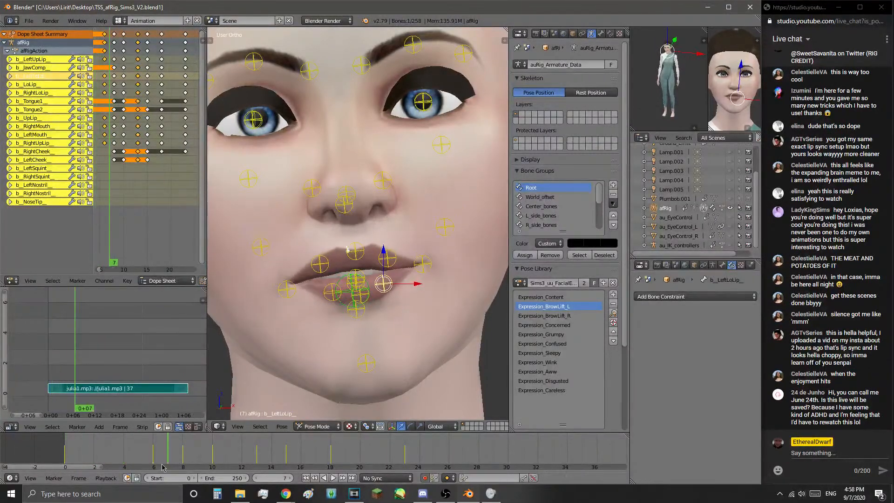
pyautogui.click(101, 459)
pyautogui.rightClick(358, 311)
pyautogui.moveTo(361, 316); pyautogui.dragTo(215, 326, button='middle')
pyautogui.hotkey('shift', 'Left')
pyautogui.hotkey('alt', 'a')
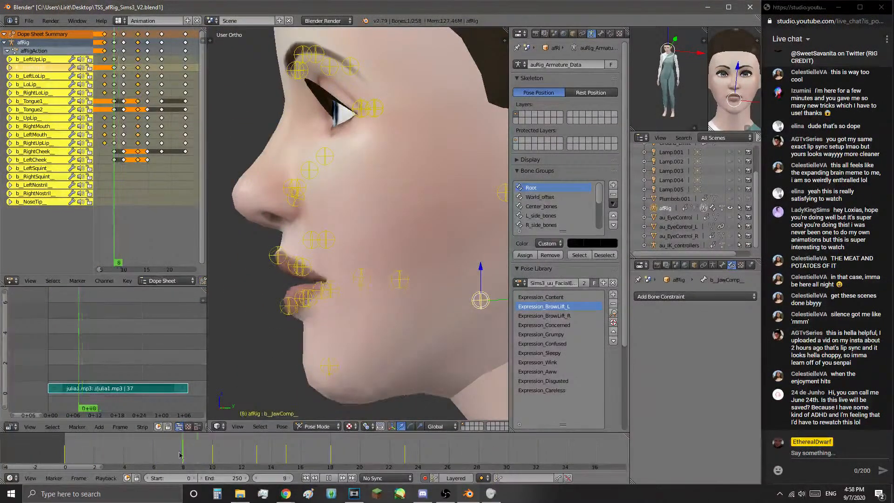
pyautogui.hotkey('alt', 'a')
pyautogui.press('r')
pyautogui.press('r')
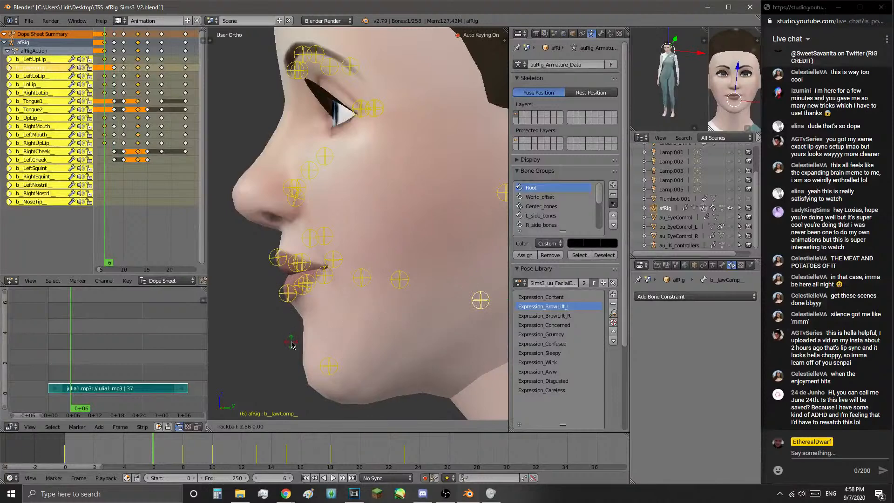
pyautogui.click(292, 344)
pyautogui.moveTo(292, 344); pyautogui.dragTo(387, 340, button='middle')
# - Play and step through the opening frames again to examine the mouth's movement between frame 0 and the first open pose
pyautogui.hotkey('alt', 'a')
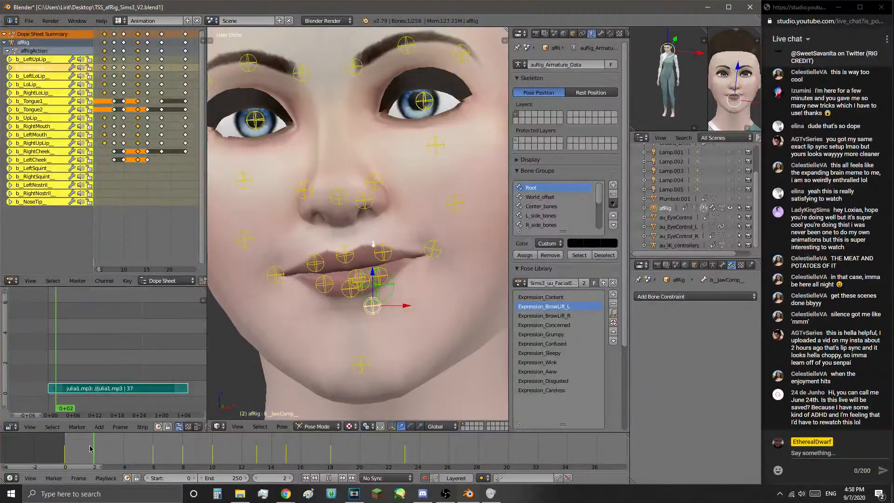
pyautogui.press('Escape')
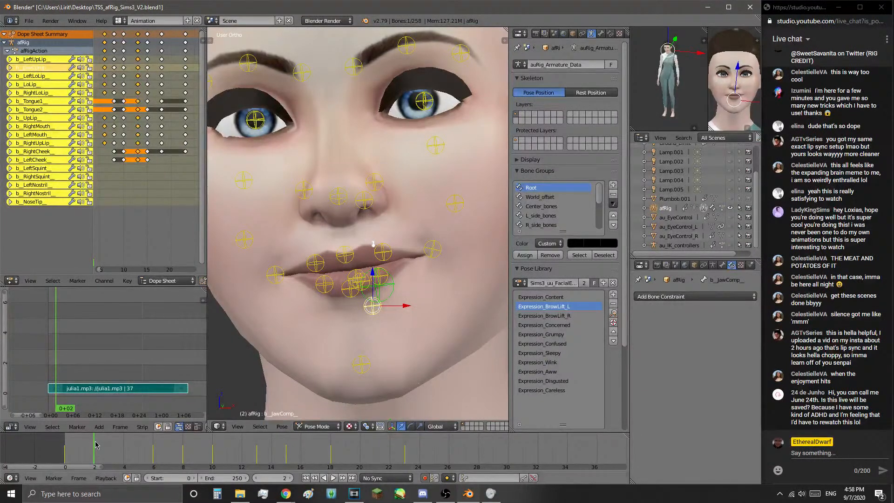
pyautogui.click(197, 448)
pyautogui.moveTo(143, 448); pyautogui.dragTo(154, 447)
pyautogui.moveTo(219, 354); pyautogui.dragTo(410, 358, button='middle')
pyautogui.press('Left')
pyautogui.press('Left')
pyautogui.press('Left')
pyautogui.press('Left')
pyautogui.press('Left')
pyautogui.hotkey('alt', 'a')
pyautogui.hotkey('alt', 'a')
# - Key an in-between mouth pose at frame 3, lowering the left mouth-corner bone and raising the right upper-lip bone slightly
pyautogui.rightClick(342, 286)
pyautogui.moveTo(340, 318); pyautogui.dragTo(359, 317, button='middle')
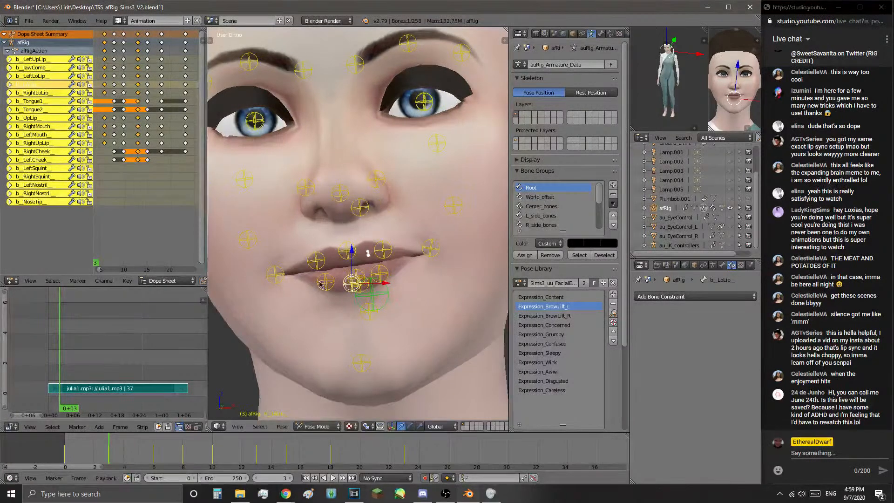
pyautogui.rightClick(380, 275)
pyautogui.rightClick(430, 247)
pyautogui.press('g')
pyautogui.rightClick(424, 269)
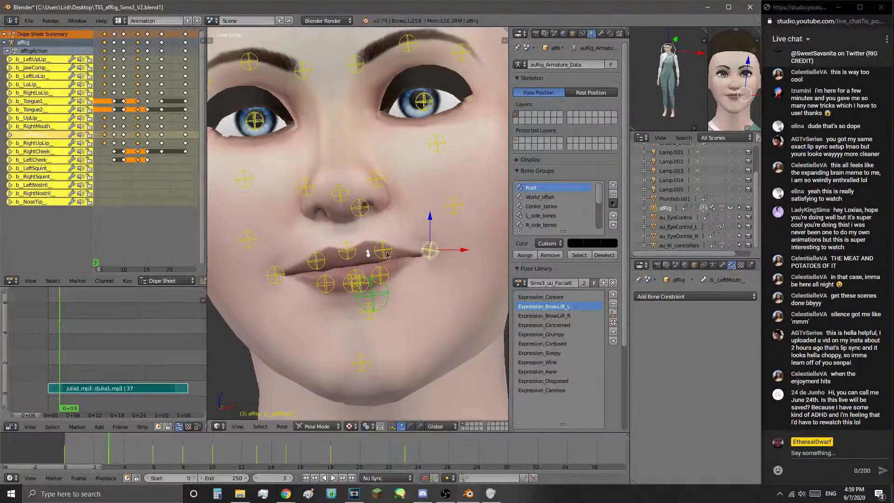
pyautogui.rightClick(316, 260)
pyautogui.press('g')
pyautogui.rightClick(321, 255)
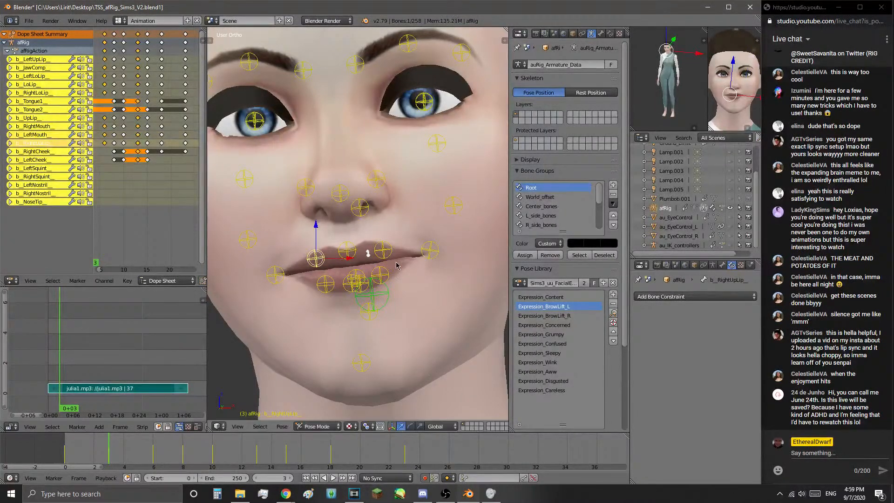
# - Play the lip sync from frame 0 twice to review the refined opening with the rest of the line
pyautogui.hotkey('shift', 'Left')
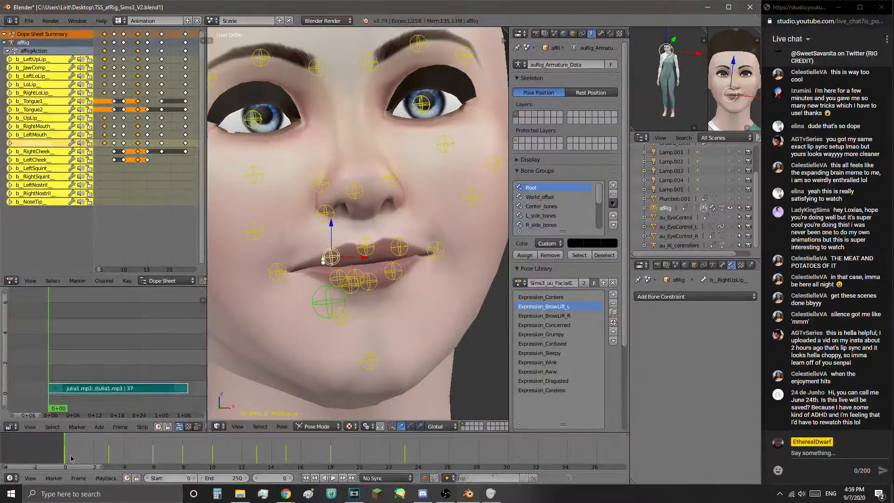
pyautogui.click(334, 477)
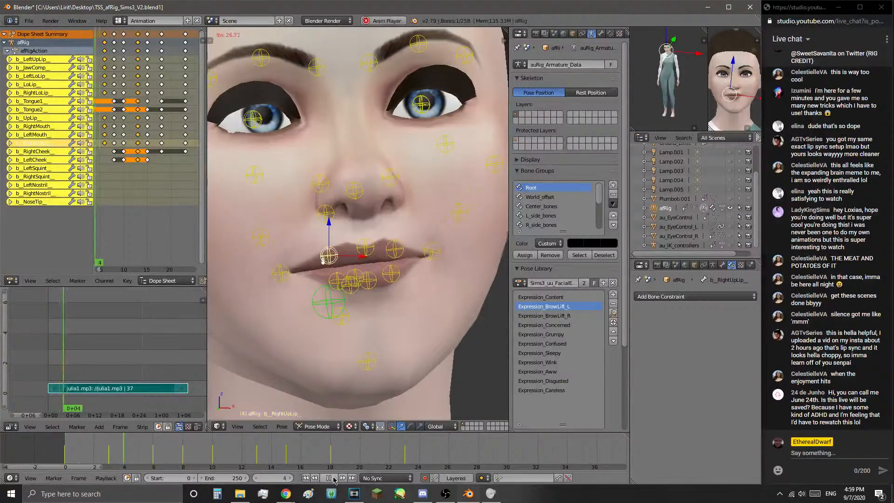
pyautogui.scroll(-5, 250, 454)
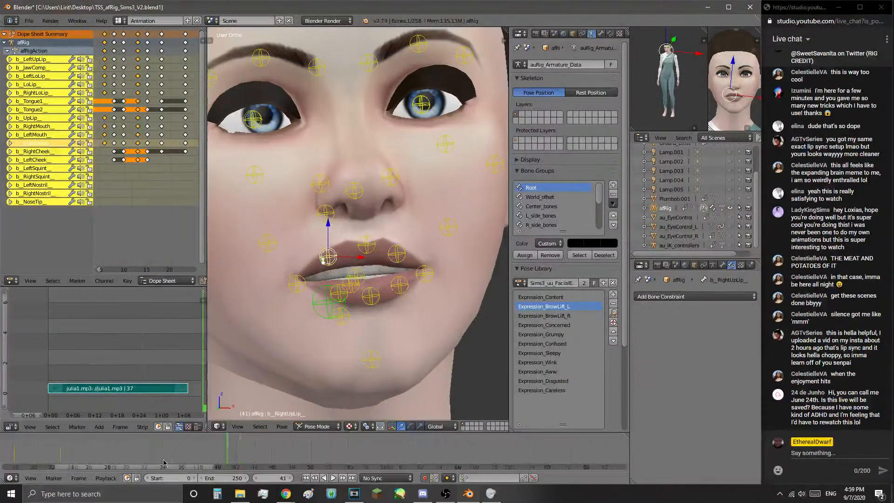
pyautogui.press('Escape')
pyautogui.scroll(4, 105, 455)
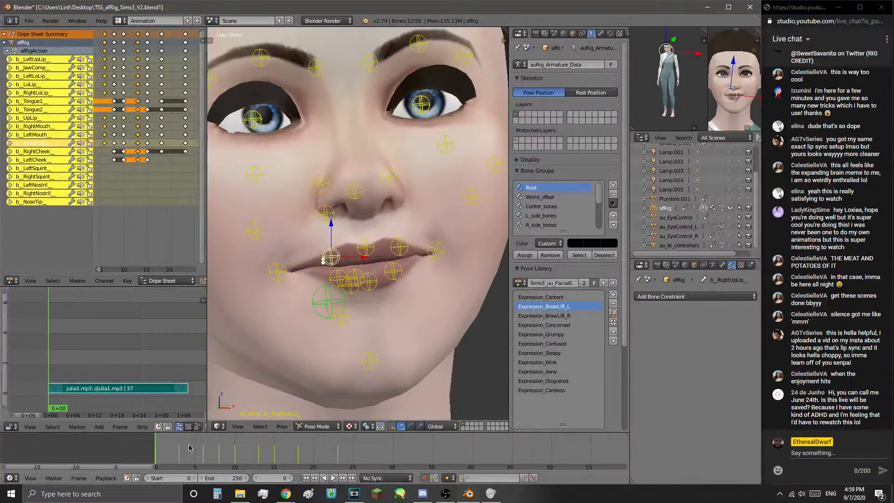
pyautogui.click(333, 478)
pyautogui.scroll(-6, 87, 455)
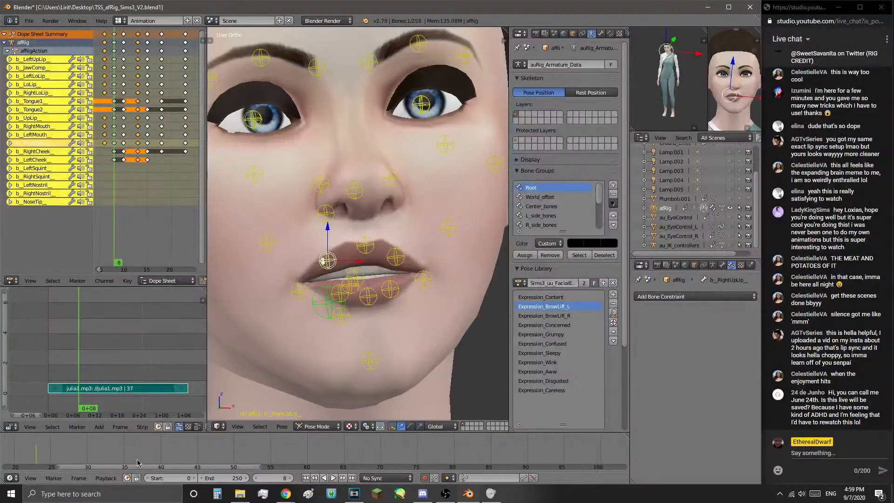
pyautogui.hotkey('shift', 'Left')
pyautogui.press('Escape')
pyautogui.scroll(-3, 349, 307)
pyautogui.moveTo(349, 308); pyautogui.dragTo(376, 314, button='middle')
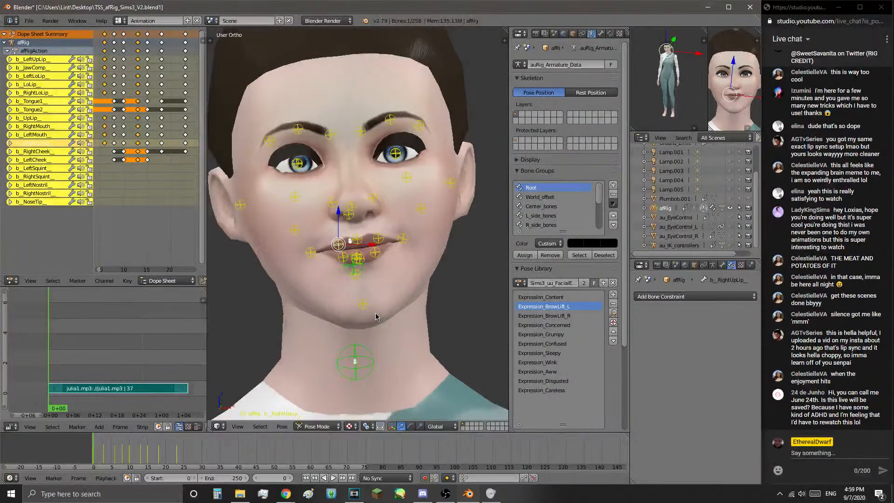
# - Hide the afRig armature in the outliner and view the face from the front without its bones
pyautogui.press('KP_1')
pyautogui.scroll(-3, 354, 326)
pyautogui.rightClick(354, 309)
pyautogui.scroll(3, 354, 308)
pyautogui.click(730, 208)
pyautogui.scroll(2, 263, 367)
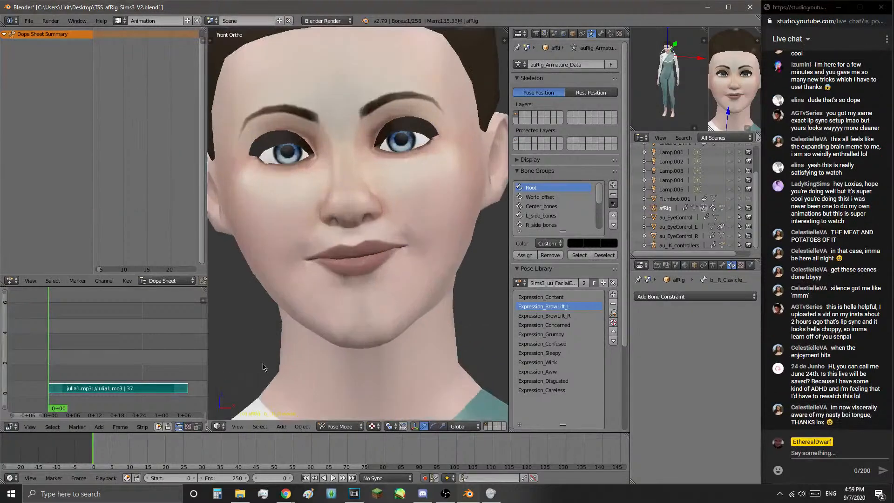
pyautogui.moveTo(371, 344); pyautogui.dragTo(373, 343, button='middle')
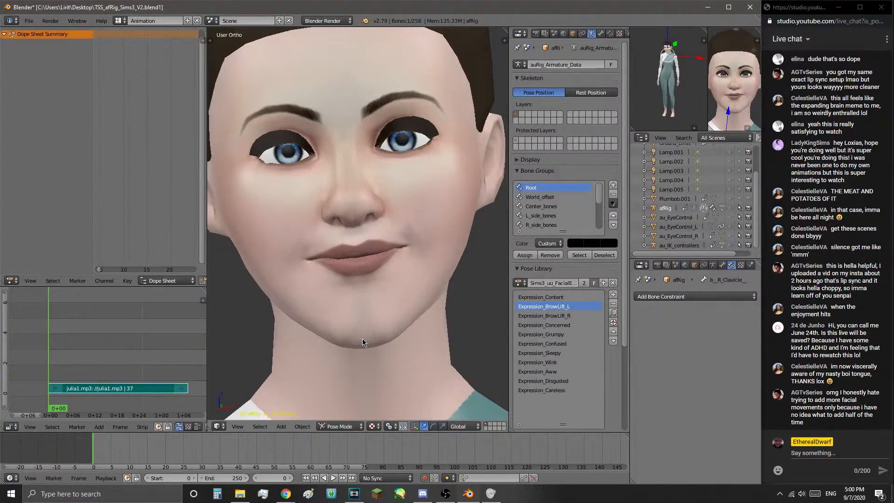
pyautogui.scroll(-3, 367, 298)
pyautogui.scroll(4, 368, 294)
pyautogui.scroll(-2, 368, 293)
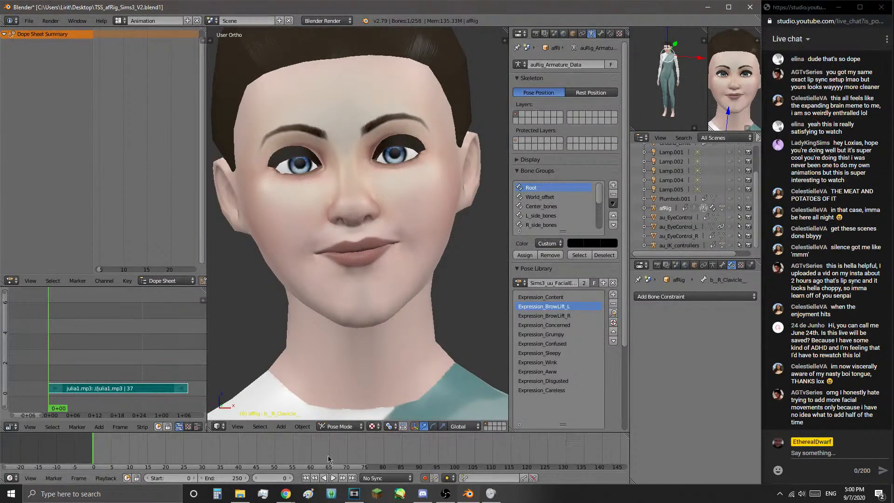
# - Play the lip sync from frame 0 and scrub to frame 23 to examine the final mouth pose
pyautogui.click(333, 478)
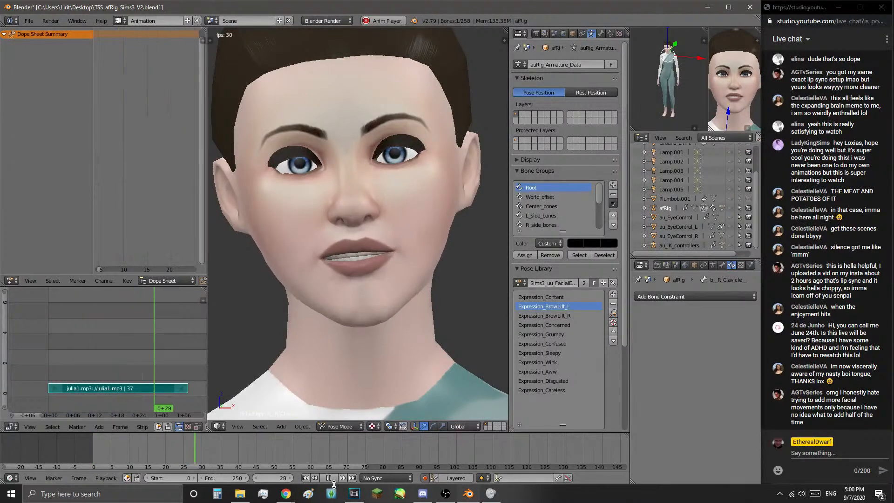
pyautogui.click(329, 478)
pyautogui.moveTo(117, 448); pyautogui.dragTo(174, 453)
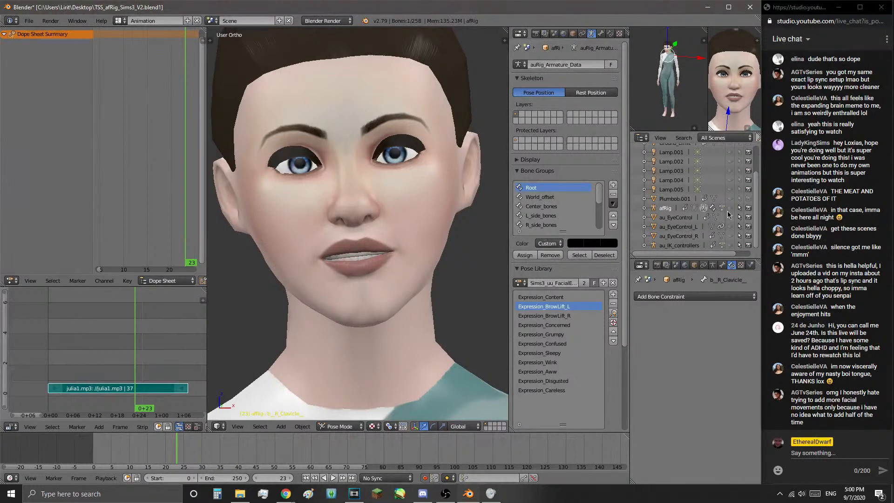
# - Show the afRig bones in Pose Mode, select the left mouth-corner bone and play the last keyed frames from frame 20
pyautogui.hotkey('ctrl', 'Tab')
pyautogui.rightClick(393, 257)
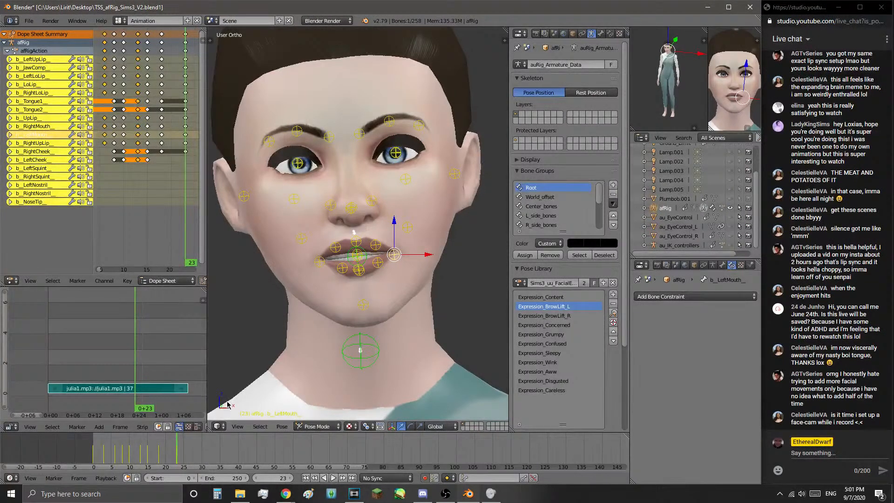
pyautogui.scroll(1, 298, 312)
pyautogui.moveTo(174, 455); pyautogui.dragTo(148, 449)
pyautogui.scroll(1, 389, 319)
pyautogui.hotkey('alt', 'a')
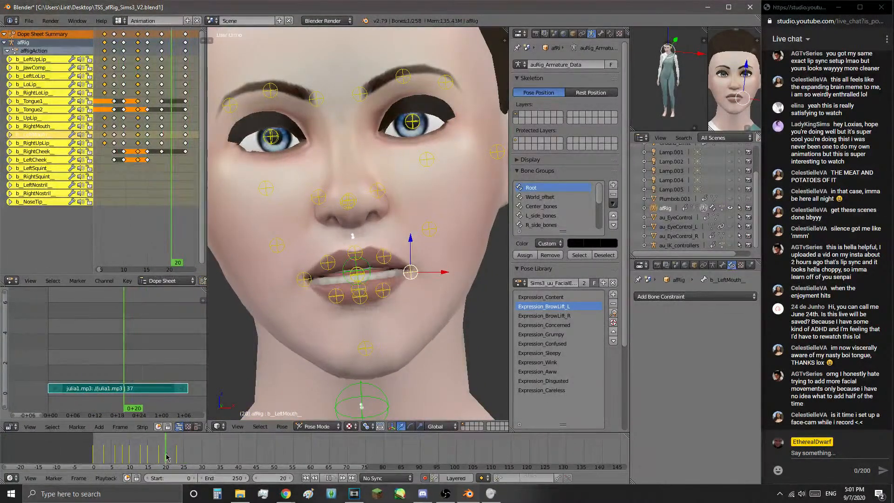
pyautogui.hotkey('alt', 'a')
# - Go to frame 25 and select the mouth, jaw, cheek, squint and nose bones of the face together
pyautogui.scroll(5, 140, 447)
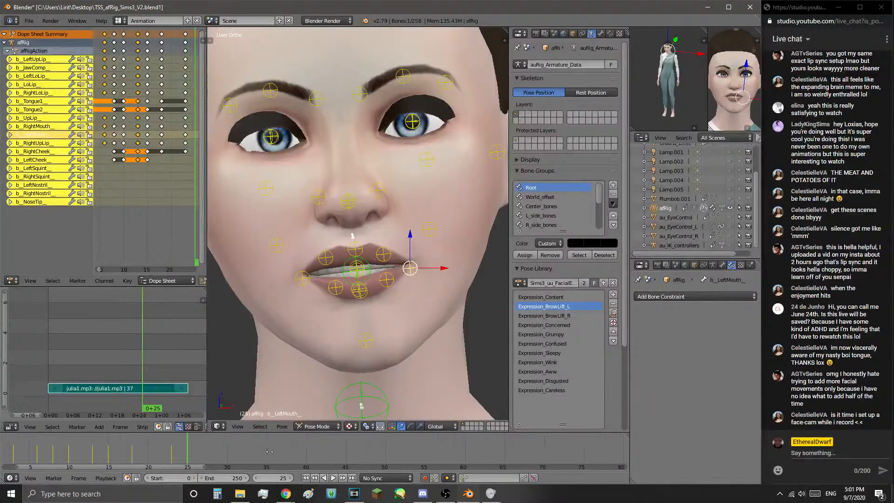
pyautogui.scroll(3, 119, 445)
pyautogui.click(219, 461)
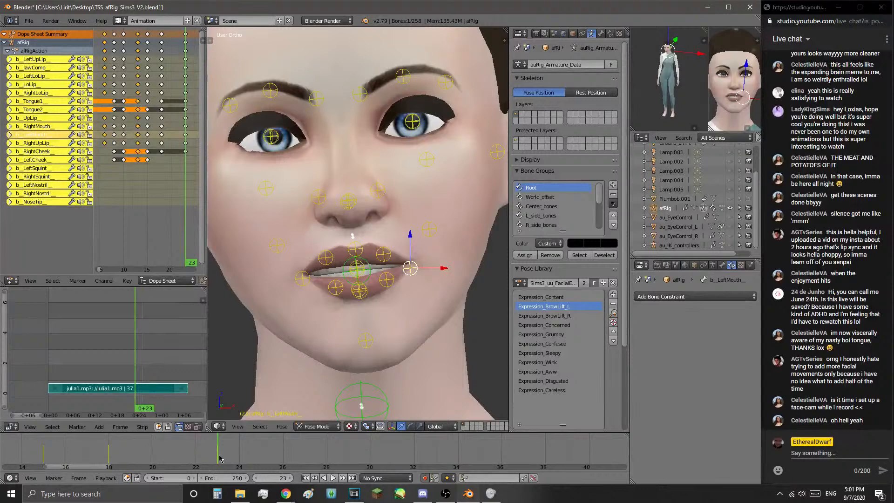
pyautogui.moveTo(219, 459); pyautogui.dragTo(261, 458)
pyautogui.moveTo(416, 290); pyautogui.dragTo(406, 293, button='middle')
pyautogui.rightClick(450, 286)
pyautogui.press('b')
pyautogui.moveTo(274, 246); pyautogui.dragTo(458, 313)
pyautogui.moveTo(397, 242); pyautogui.dragTo(394, 200, button='middle')
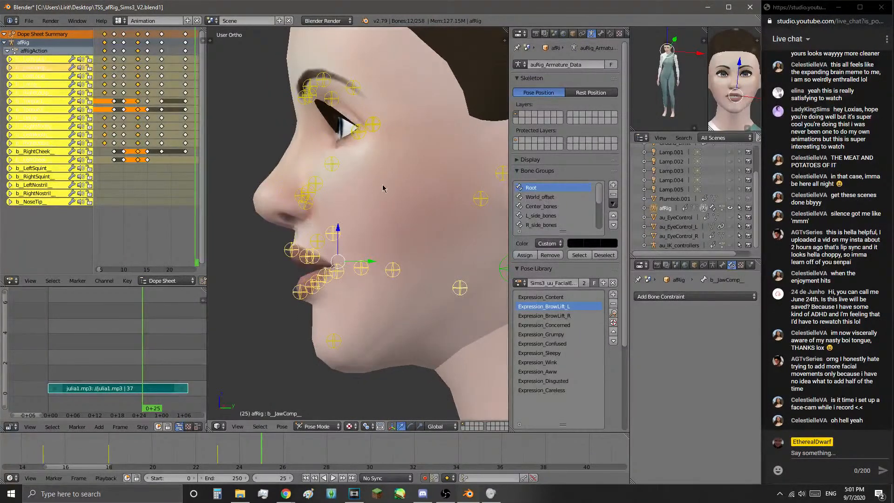
pyautogui.rightClick(459, 288)
pyautogui.moveTo(477, 254)
pyautogui.keyDown('ctrl'); pyautogui.mouseDown()
pyautogui.moveTo(426, 212)
pyautogui.moveTo(247, 228)
pyautogui.moveTo(379, 313)
pyautogui.moveTo(474, 305)
pyautogui.moveTo(478, 261)
pyautogui.mouseUp(); pyautogui.keyUp('ctrl')
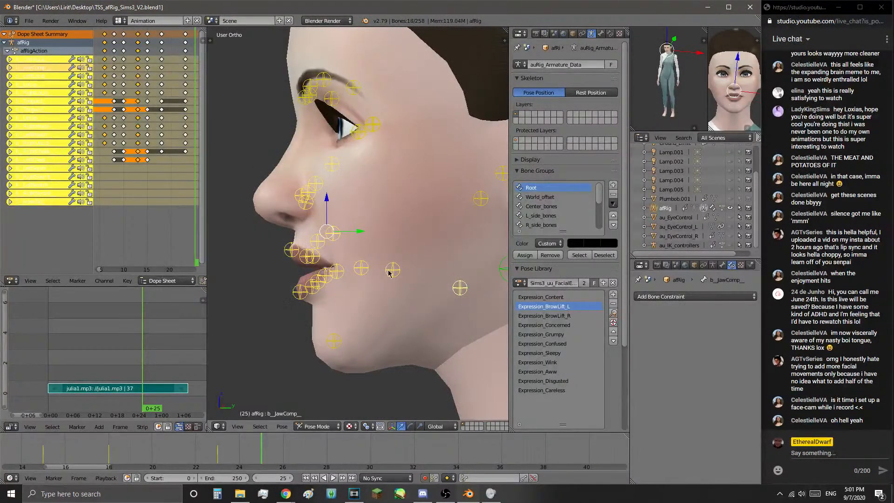
pyautogui.press('KP_1')
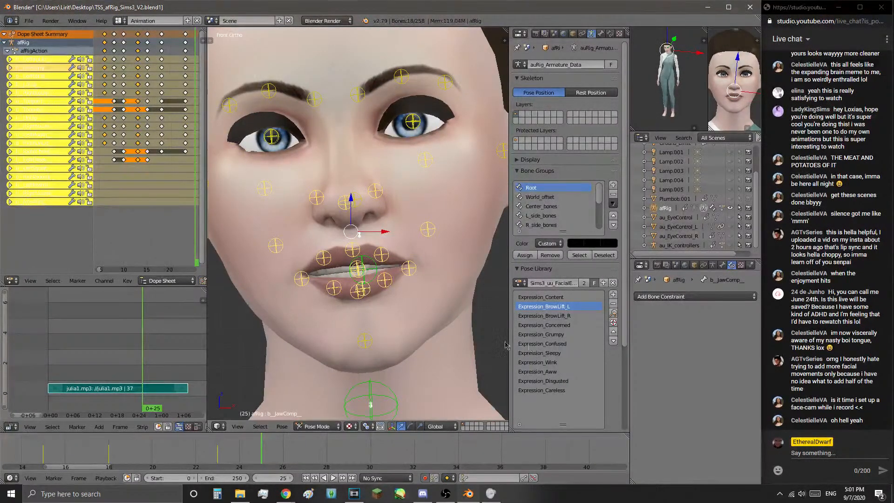
# - Advance to frame 26 and apply the Expression_BrowLift_R pose from the pose library to the selected facial bones
pyautogui.hotkey('alt', 'a')
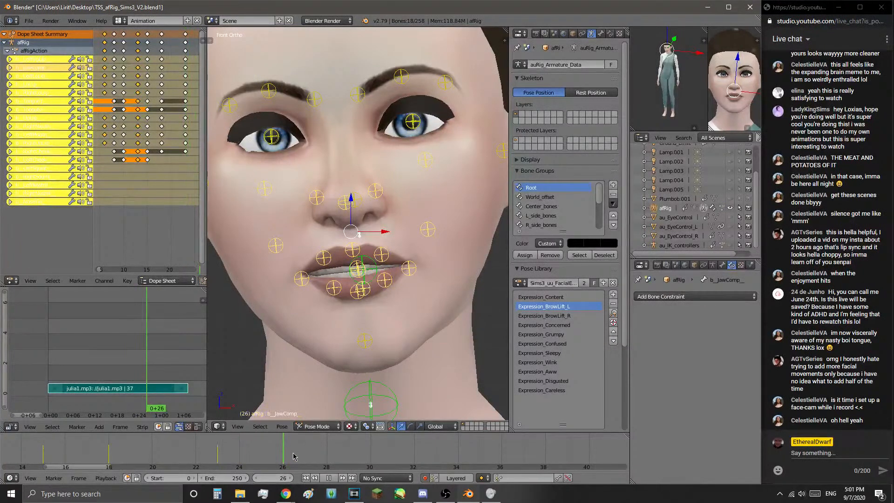
pyautogui.hotkey('alt', 'a')
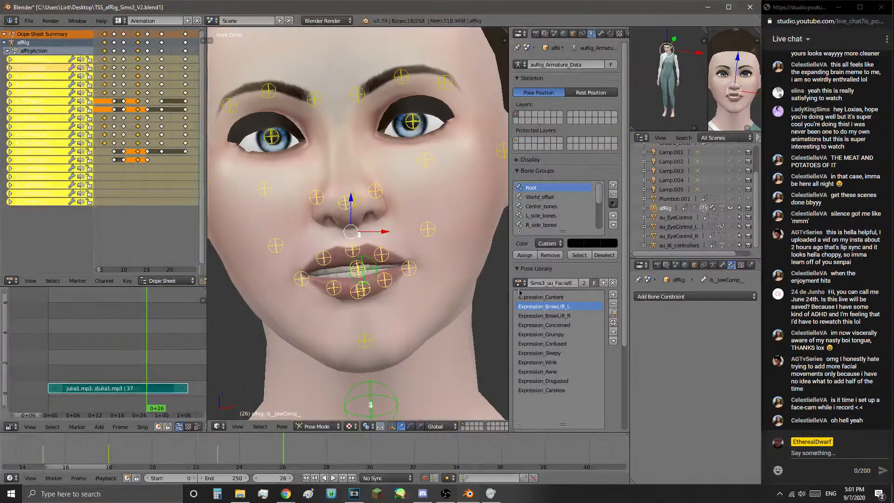
pyautogui.click(580, 315)
pyautogui.click(612, 315)
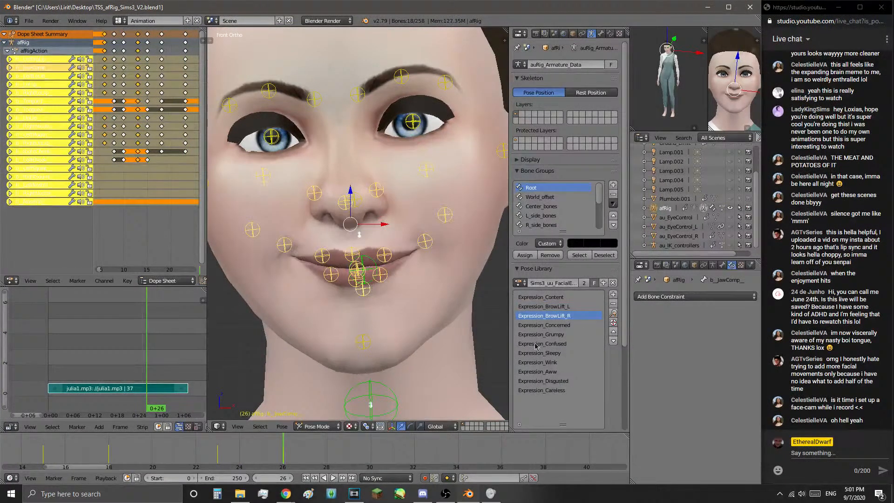
# - Lower the right and left nostril bones slightly at frame 26, shifting both inward toward the nose
pyautogui.scroll(-4, 381, 369)
pyautogui.scroll(4, 381, 368)
pyautogui.rightClick(315, 193)
pyautogui.press('g')
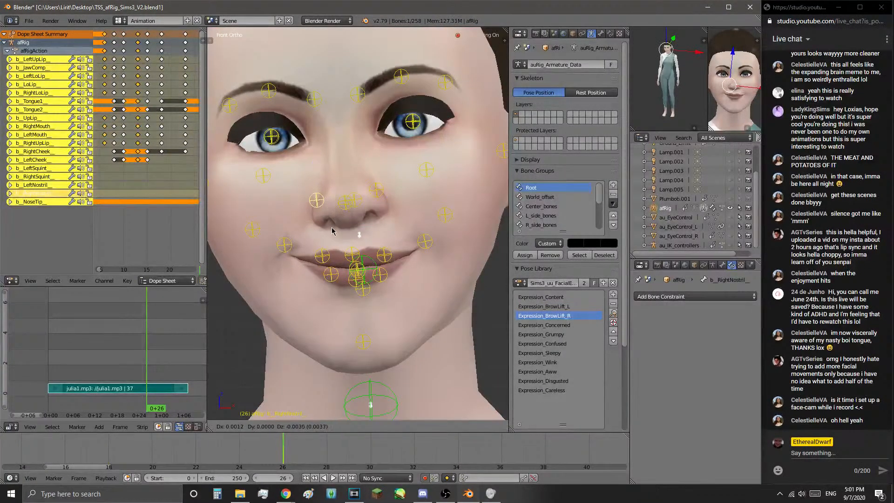
pyautogui.click(326, 219)
pyautogui.rightClick(372, 195)
pyautogui.press('g')
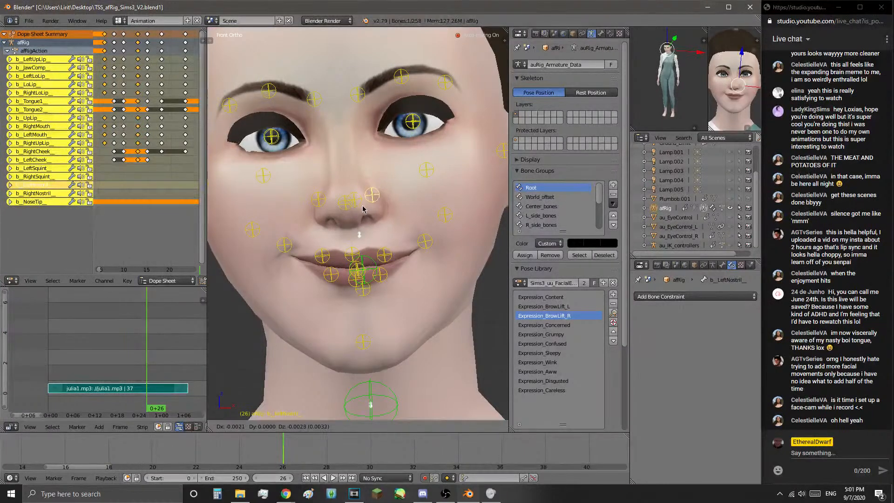
pyautogui.click(364, 209)
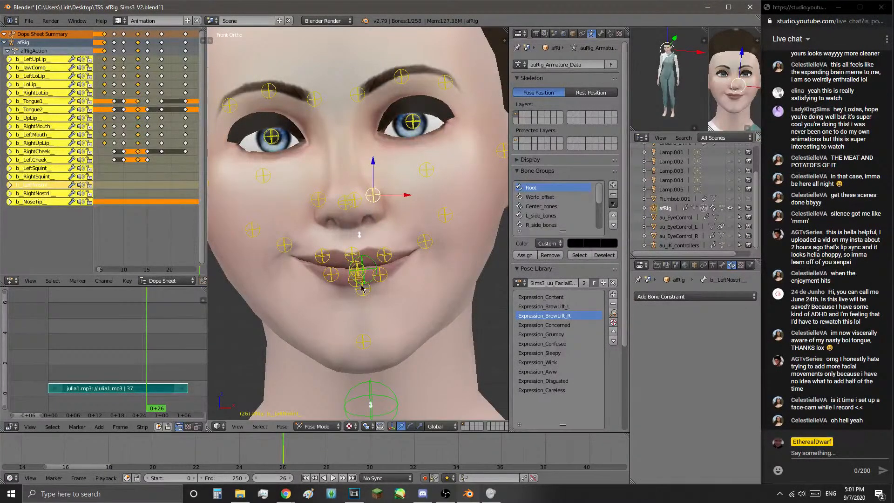
# - Play the frames from 22 into the frame 26 smile and stop at frame 24 to examine the mouth
pyautogui.scroll(-5, 362, 288)
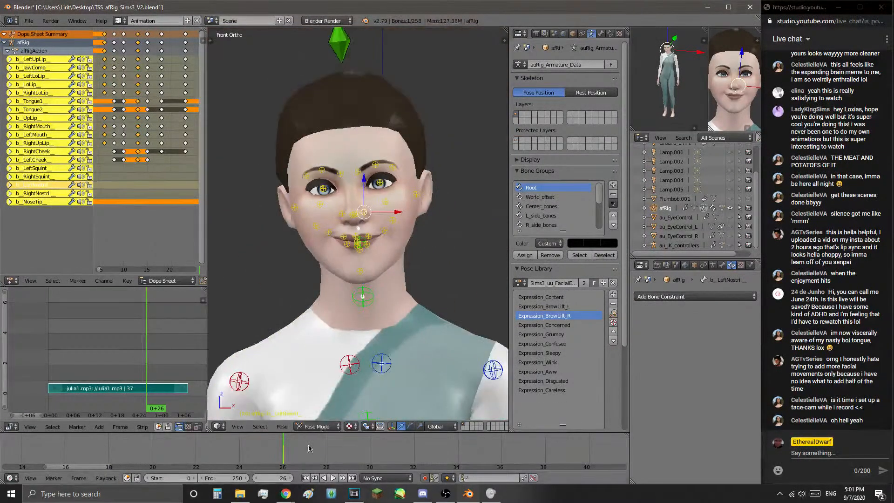
pyautogui.scroll(-5, 229, 461)
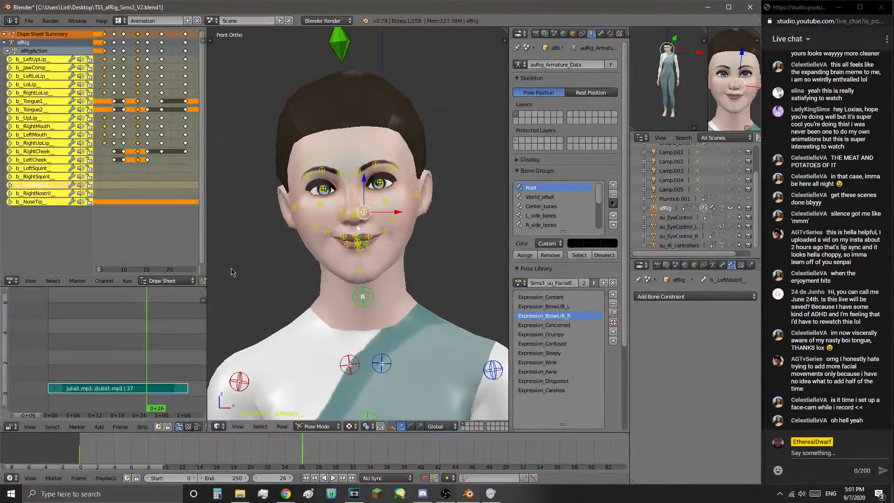
pyautogui.press('space')
pyautogui.click(266, 460)
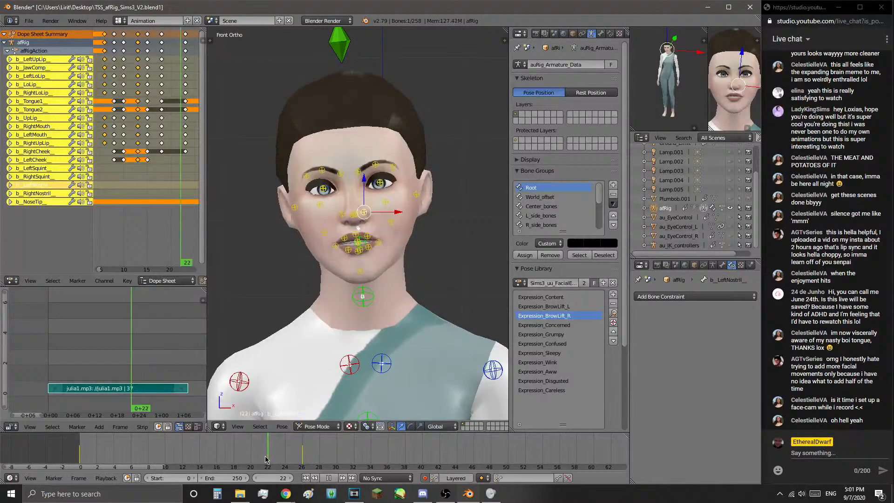
pyautogui.press('space')
pyautogui.scroll(2, 272, 459)
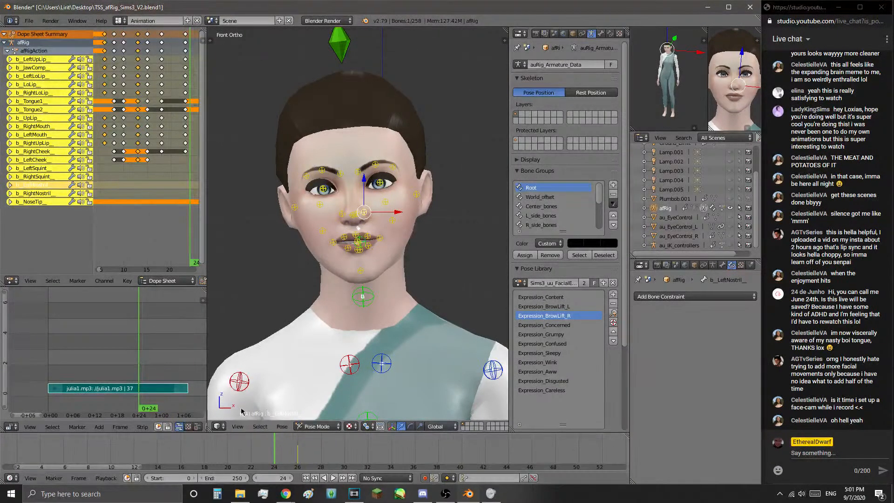
pyautogui.scroll(4, 278, 297)
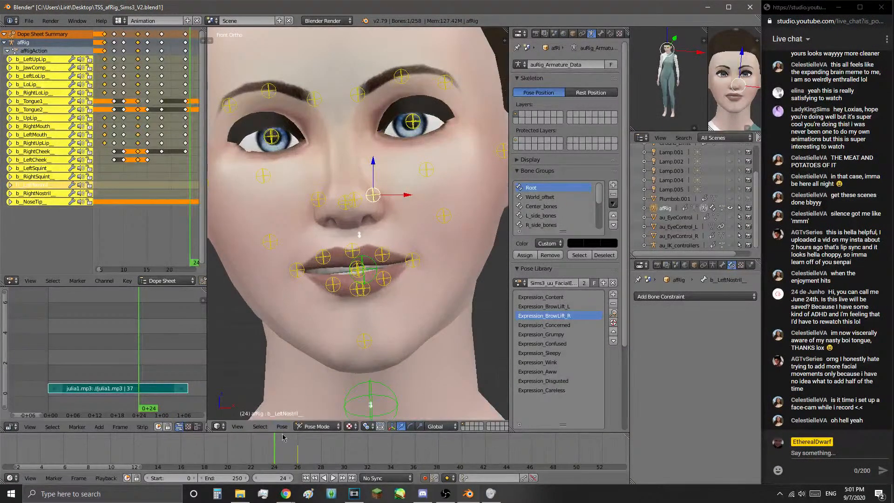
# - Play back and scrub the lip-sync animation from frame 0 to about frame 26 to examine the nostril movement
pyautogui.click(195, 461)
pyautogui.scroll(-1, 201, 461)
pyautogui.press('space')
pyautogui.click(90, 457)
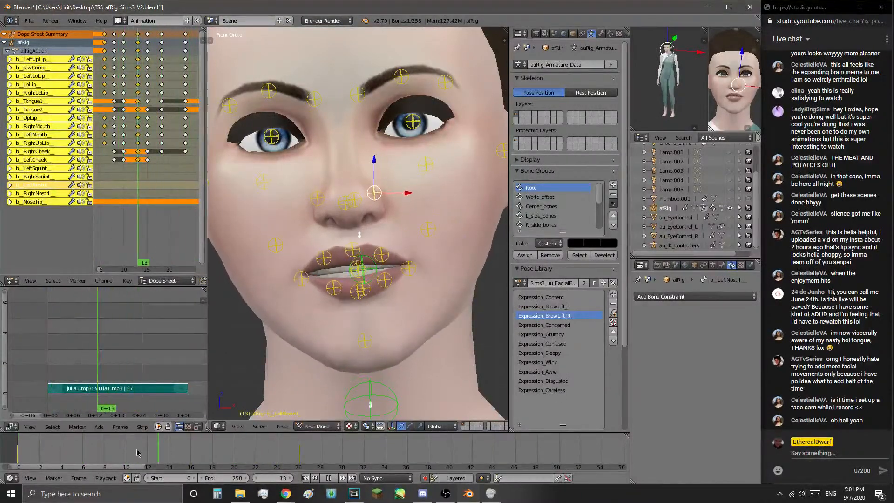
pyautogui.click(18, 454)
pyautogui.press('space')
pyautogui.press('space')
pyautogui.press('Escape')
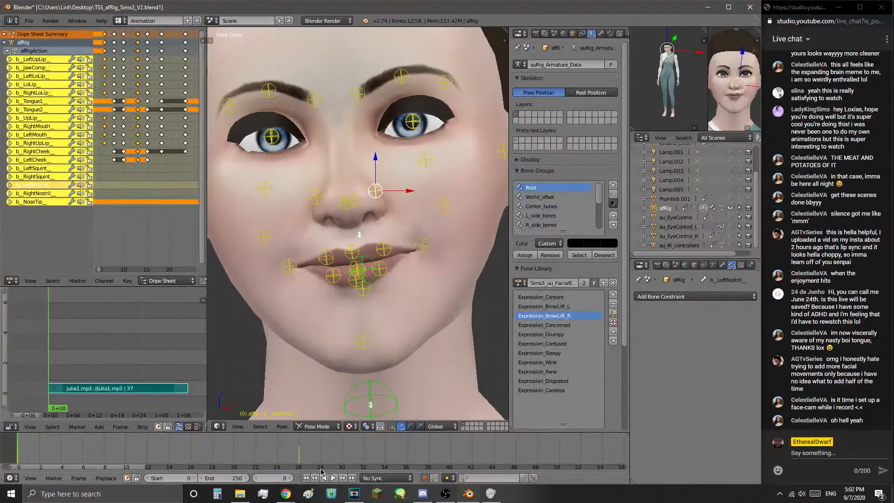
pyautogui.press('space')
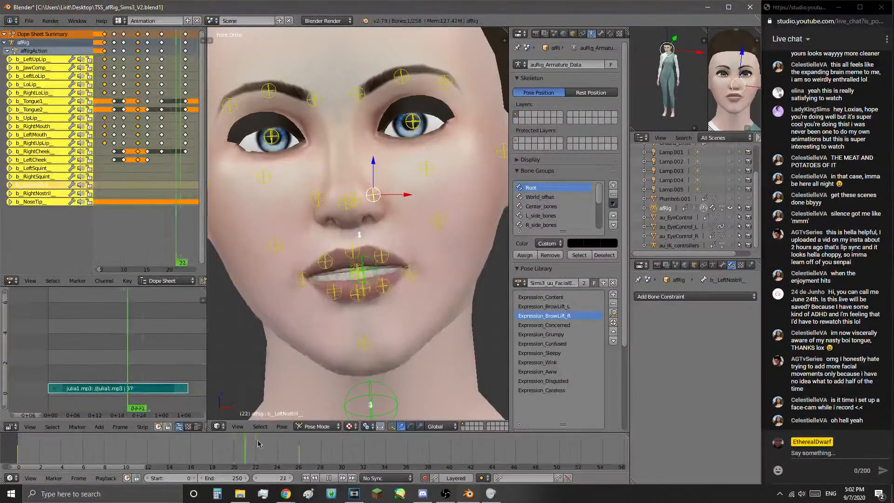
pyautogui.click(19, 450)
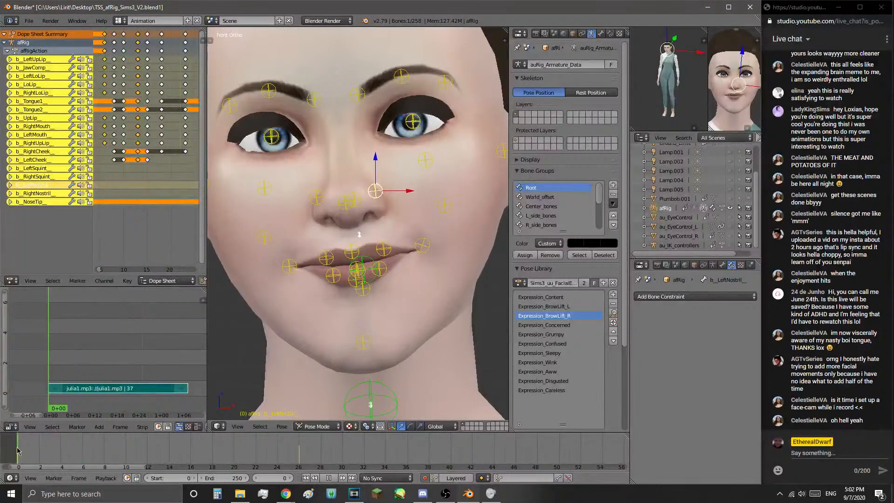
pyautogui.moveTo(255, 444); pyautogui.dragTo(281, 459)
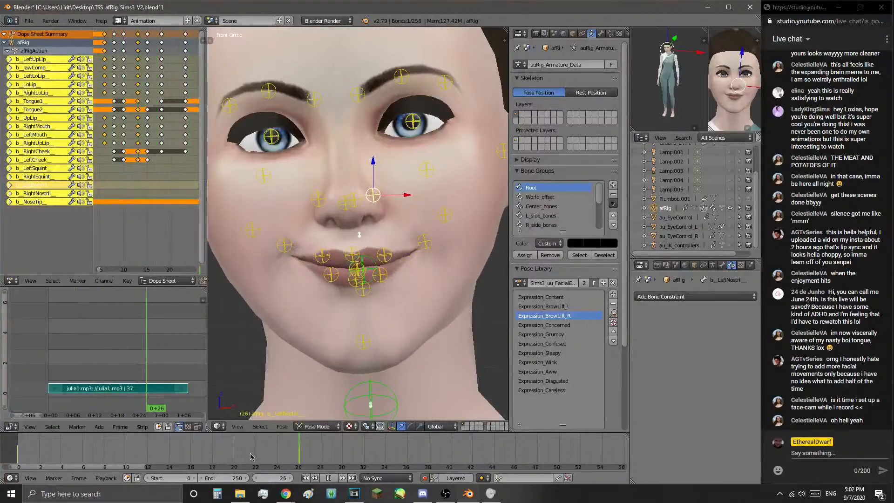
pyautogui.press('Escape')
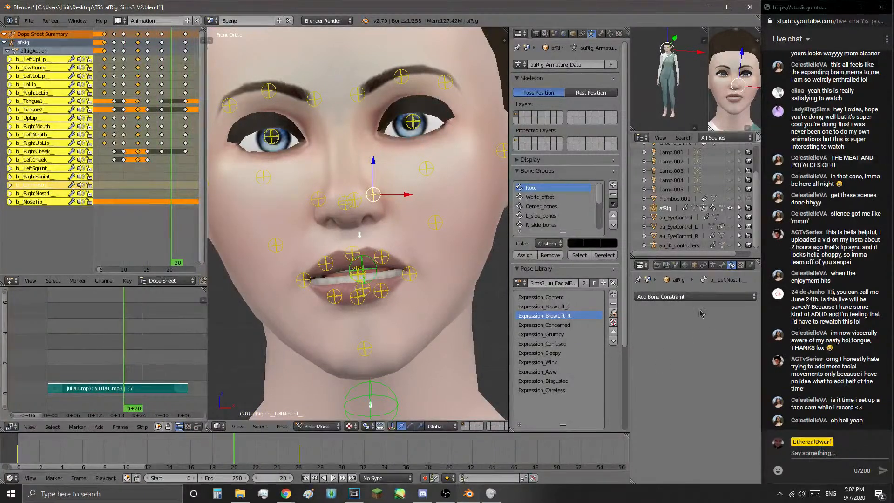
# - Add a Copy Location constraint to the left nostril bone
pyautogui.click(681, 297)
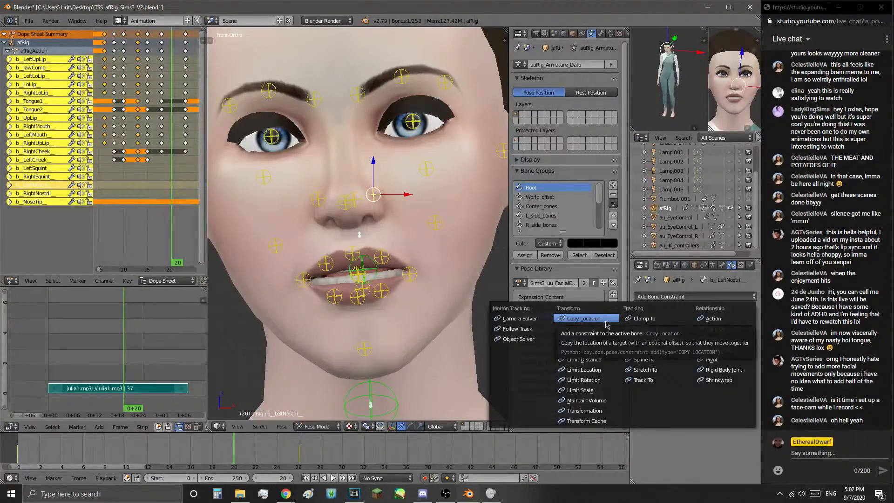
pyautogui.click(125, 453)
pyautogui.hotkey('alt', 'a')
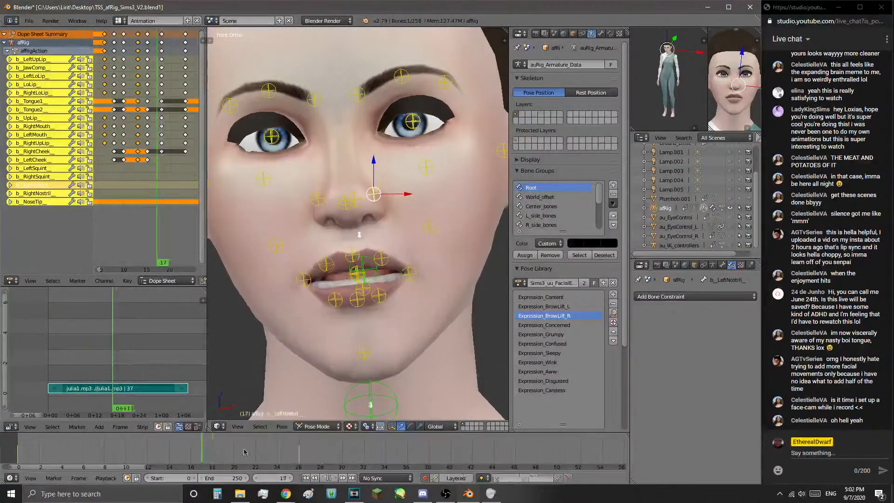
pyautogui.hotkey('alt', 'a')
pyautogui.click(681, 297)
pyautogui.click(609, 322)
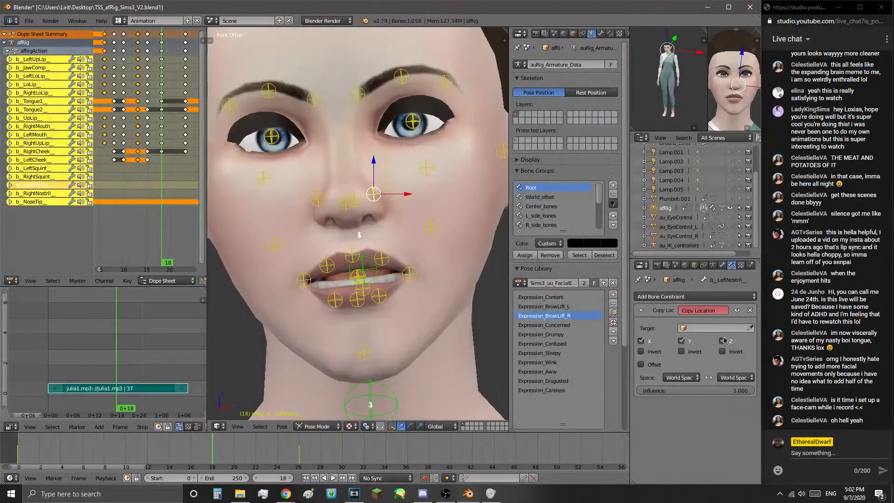
# - Set the left nostril's Copy Location target to afRig and its bone to b__LeftCheek__
pyautogui.hotkey('alt', 'a')
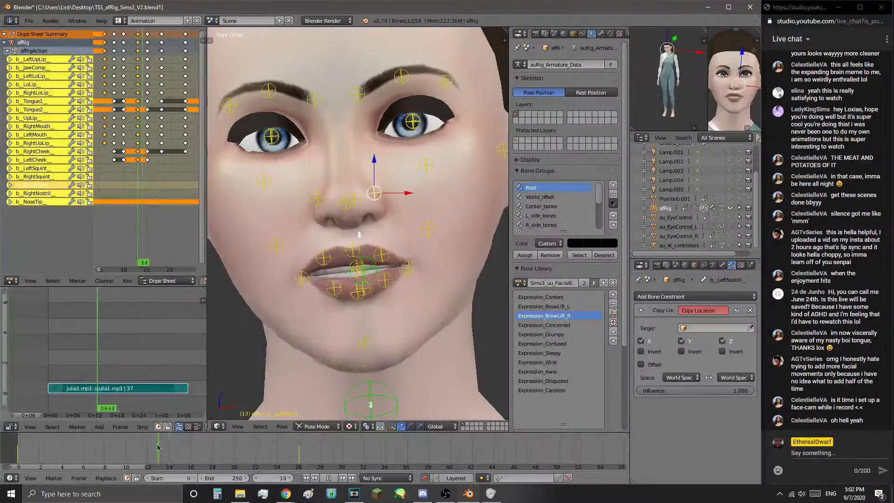
pyautogui.click(184, 444)
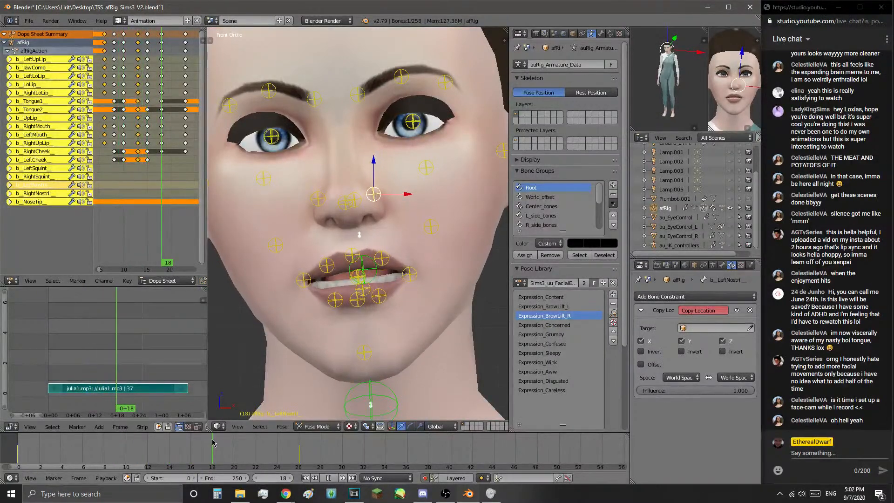
pyautogui.hotkey('alt', 'a')
pyautogui.rightClick(432, 228)
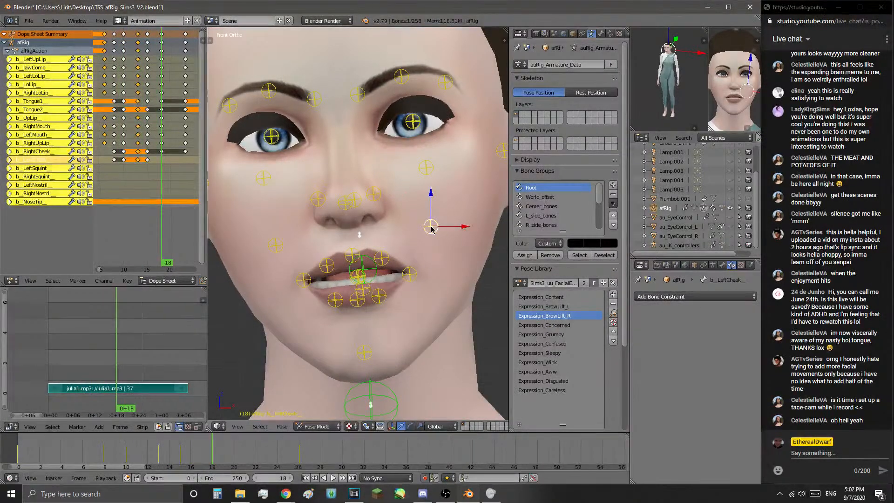
pyautogui.rightClick(377, 199)
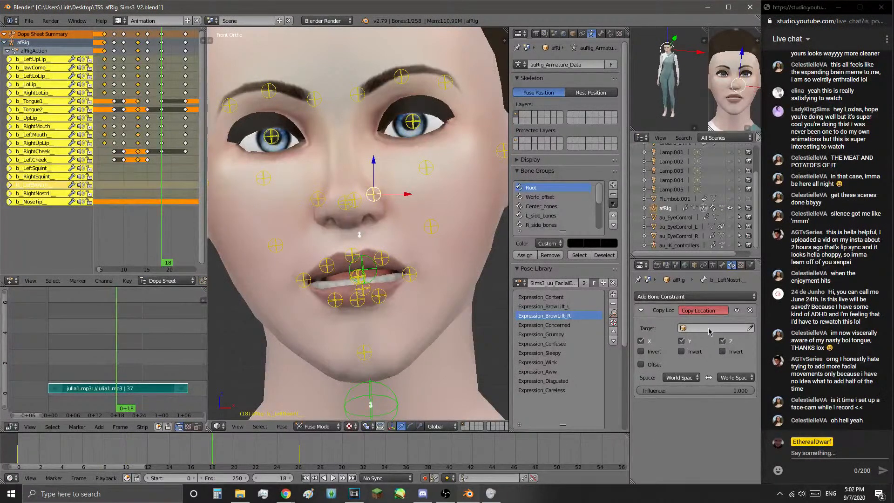
pyautogui.click(707, 328)
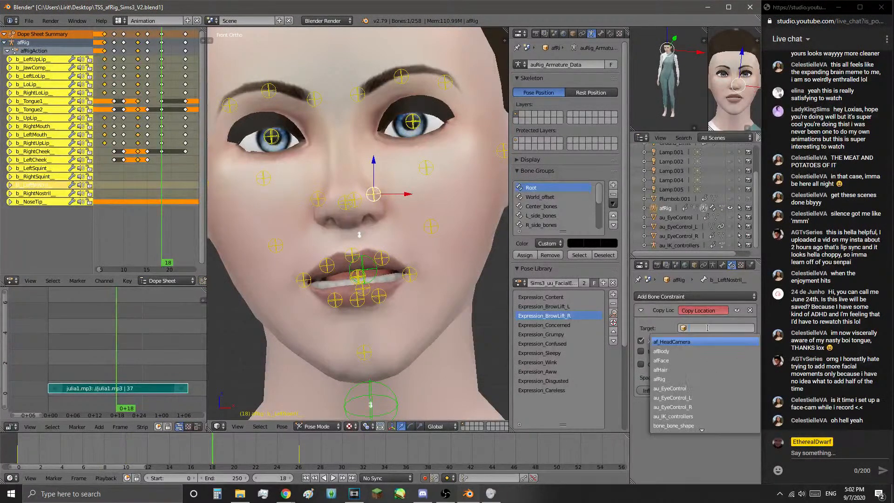
pyautogui.click(686, 377)
pyautogui.click(709, 342)
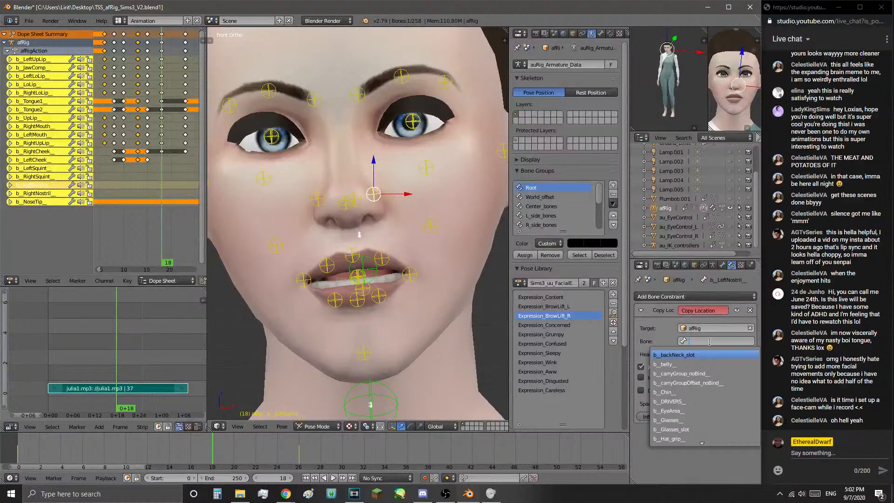
pyautogui.write('left')
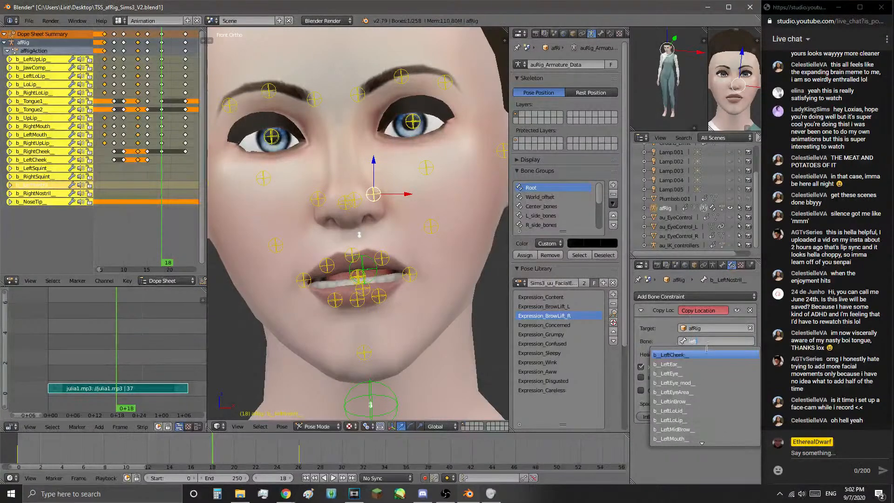
pyautogui.click(711, 358)
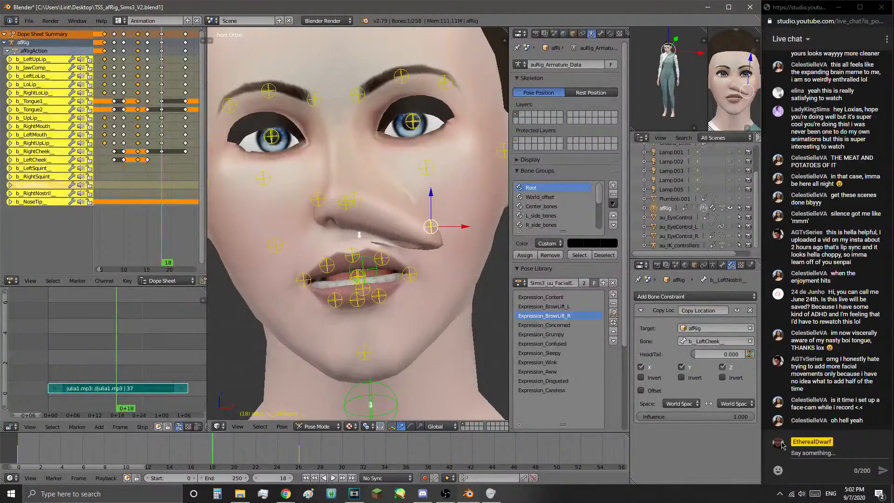
# - Lower the left nostril constraint's influence to 0.049, and check the movement by playing and scrubbing the animation
pyautogui.moveTo(746, 418); pyautogui.dragTo(644, 417)
pyautogui.hotkey('alt', 'a')
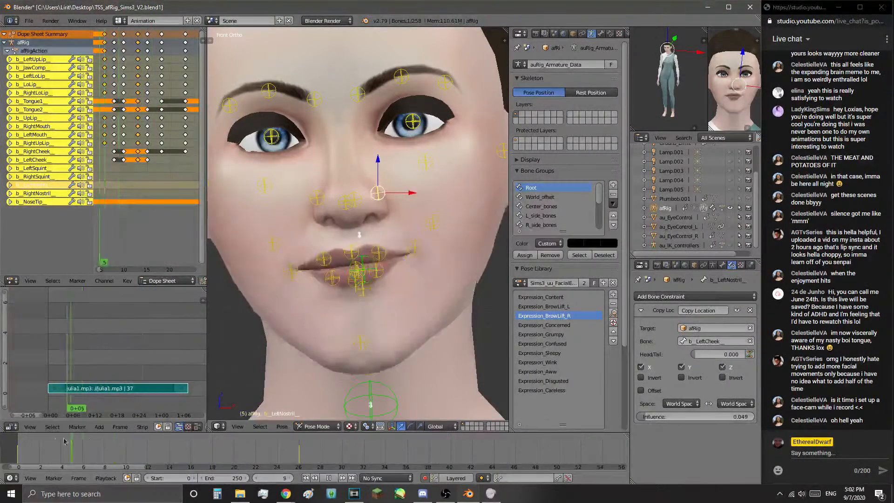
pyautogui.click(112, 466)
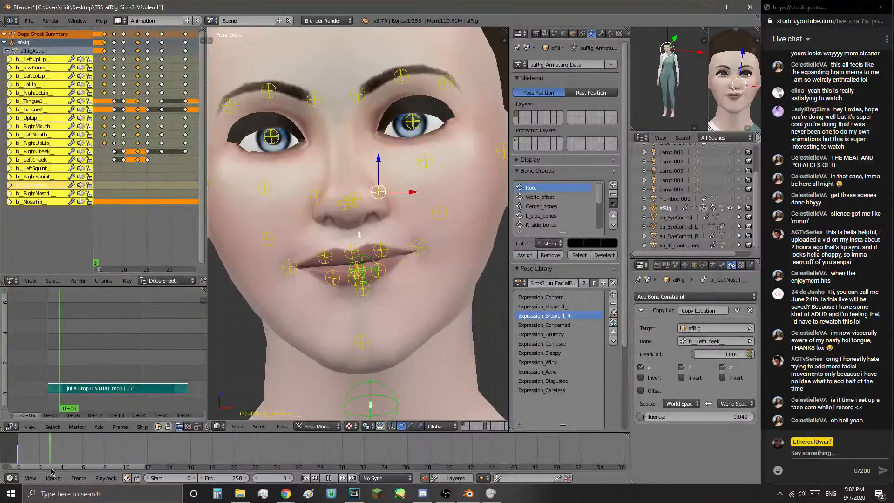
pyautogui.hotkey('alt', 'a')
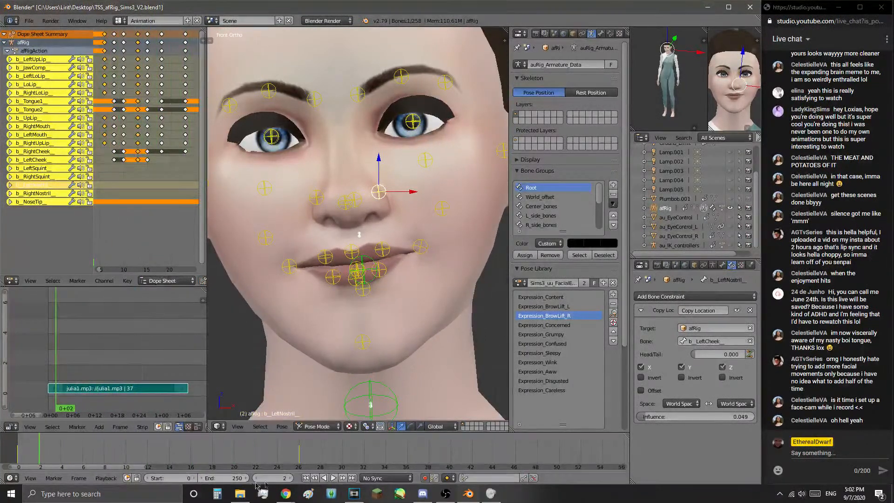
pyautogui.click(305, 478)
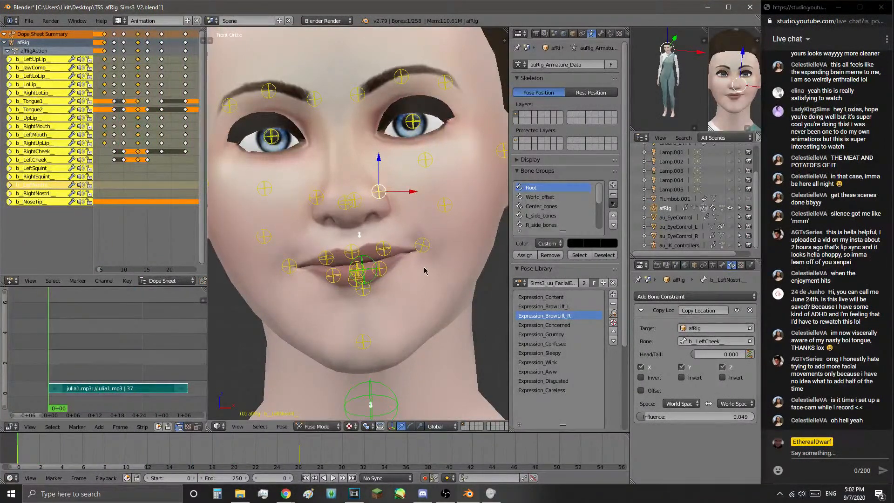
# - Try b__LeftMouth__ as the left nostril constraint's bone and review the movement in playback
pyautogui.rightClick(427, 247)
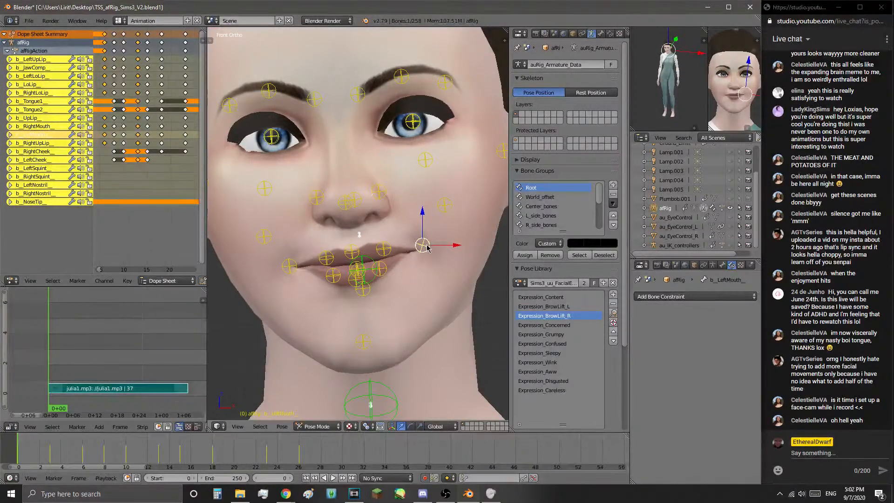
pyautogui.rightClick(382, 199)
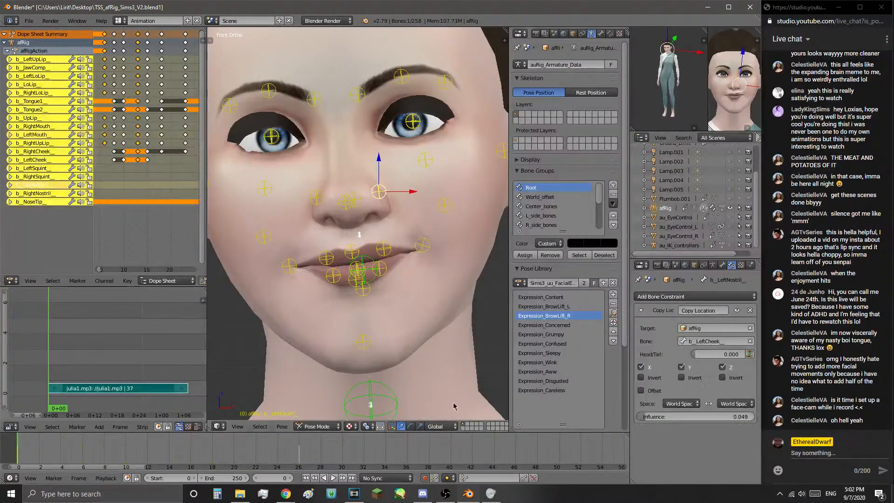
pyautogui.hotkey('alt', 'a')
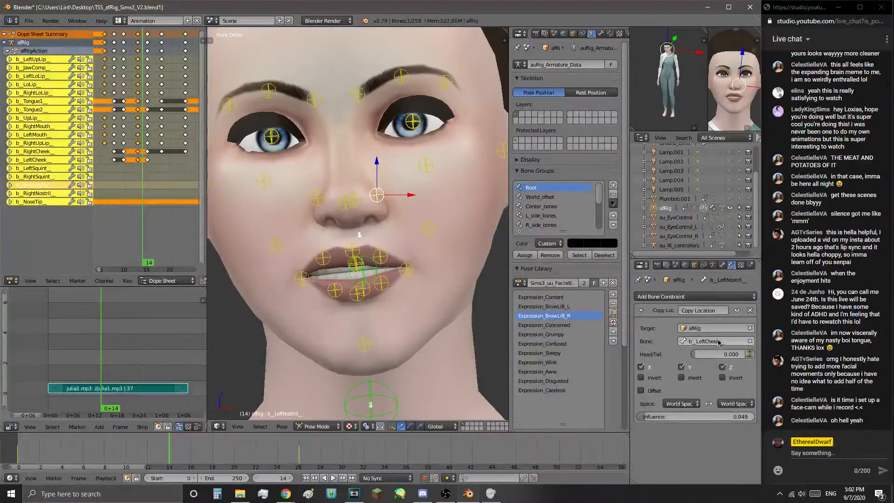
pyautogui.click(717, 341)
pyautogui.write('left')
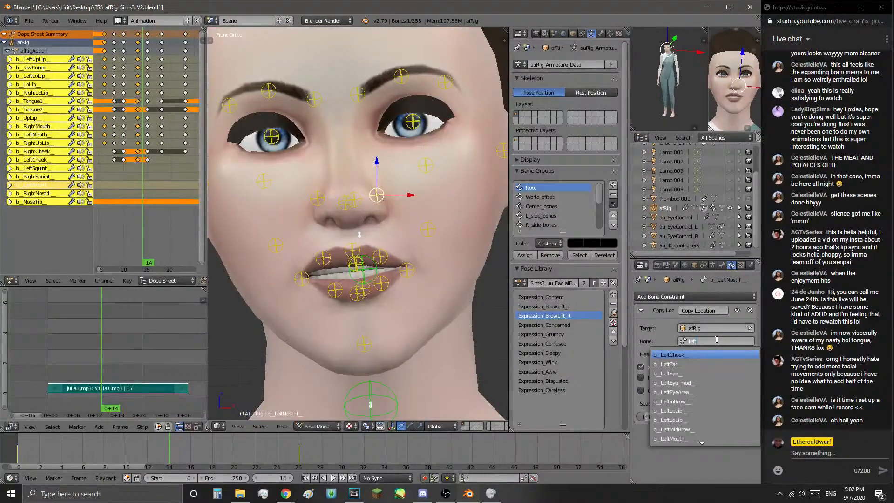
pyautogui.click(678, 439)
pyautogui.hotkey('alt', 'a')
pyautogui.click(110, 444)
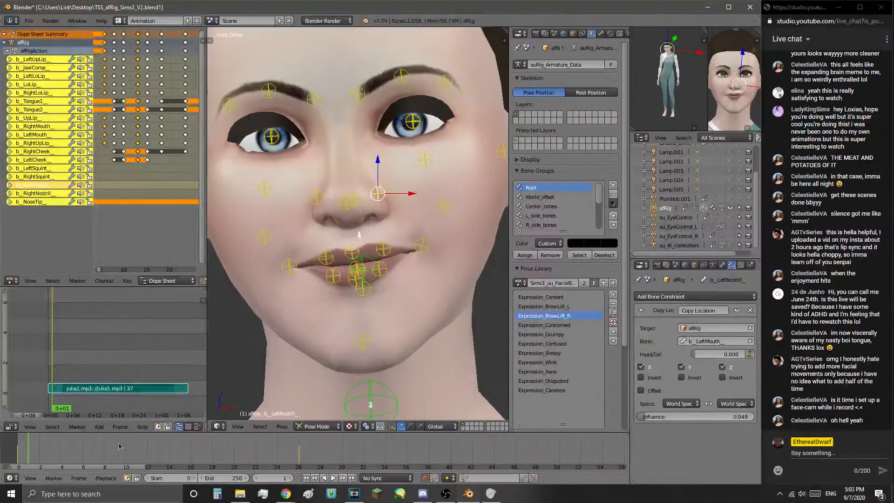
pyautogui.click(40, 450)
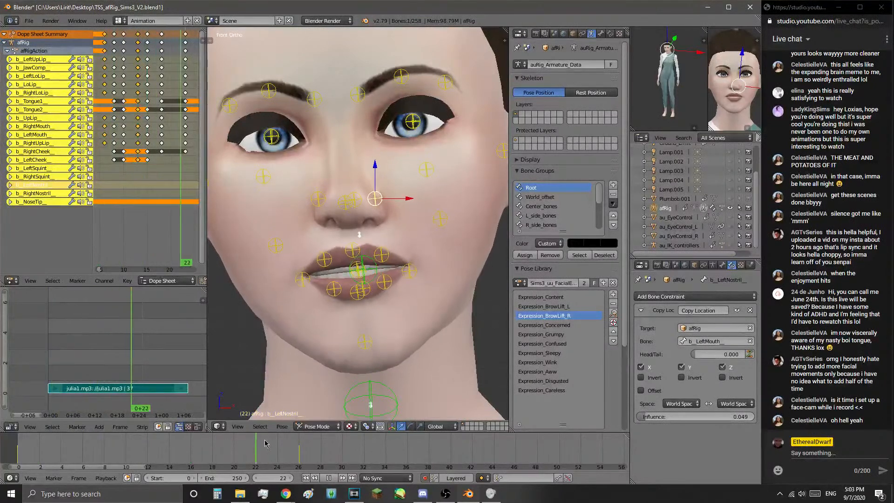
pyautogui.press('Escape')
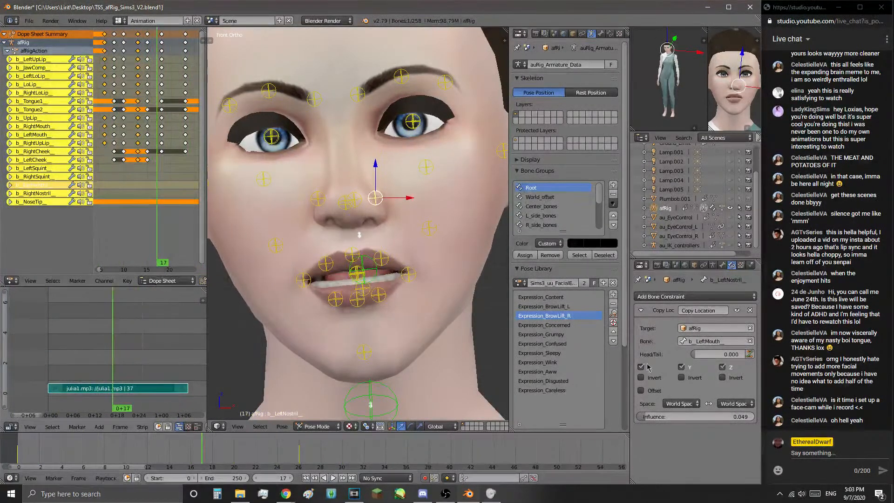
# - Set the left nostril constraint's bone to b__LeftCheek__ and review the animation from its start
pyautogui.click(722, 340)
pyautogui.write('left')
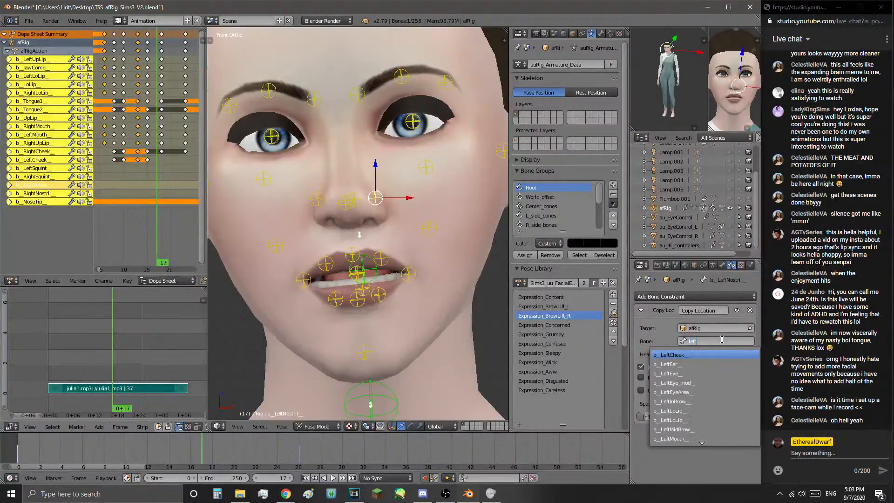
pyautogui.click(715, 354)
pyautogui.hotkey('shift', 'Left')
pyautogui.hotkey('alt', 'a')
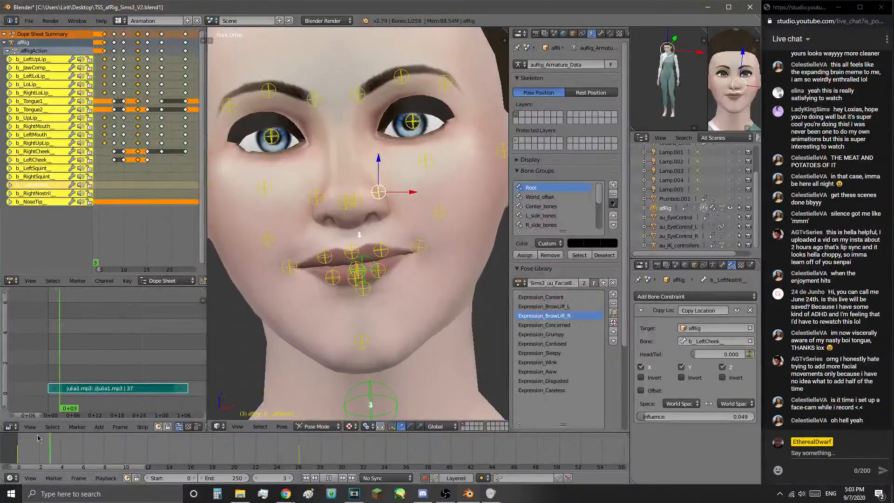
pyautogui.moveTo(191, 443); pyautogui.dragTo(124, 461)
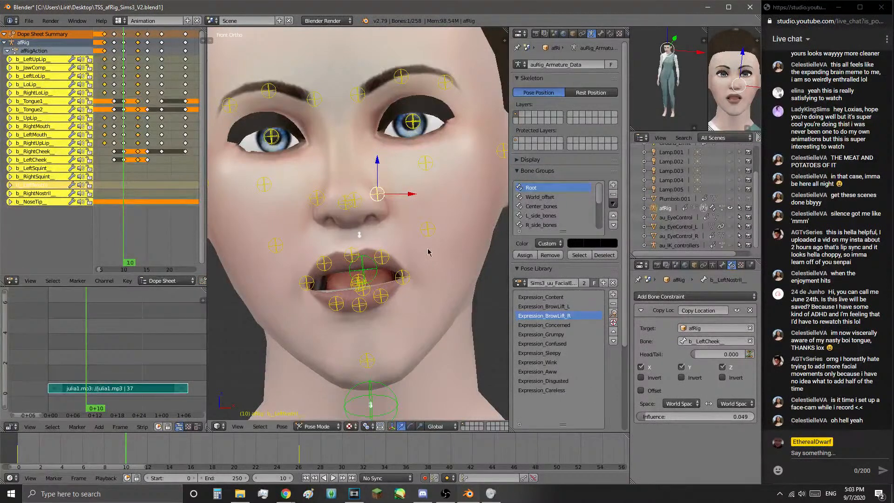
# - Add a Copy Location constraint to the right nostril bone and set its target to afRig
pyautogui.rightClick(432, 233)
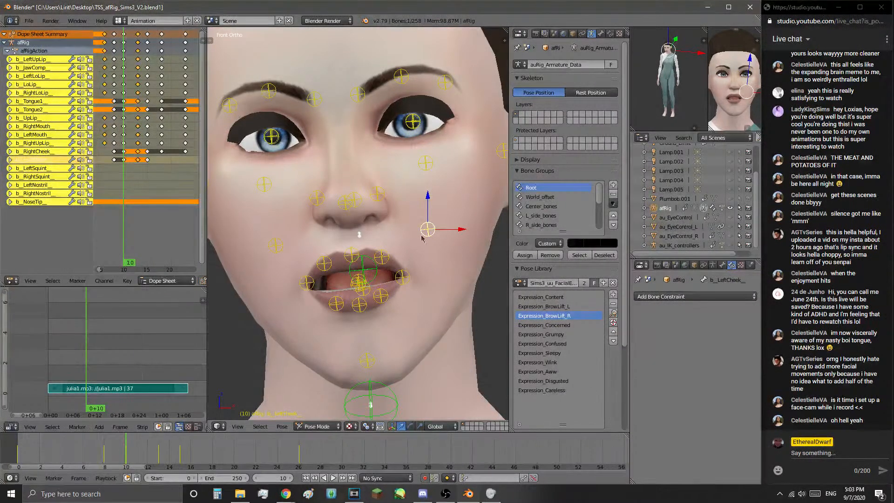
pyautogui.rightClick(375, 197)
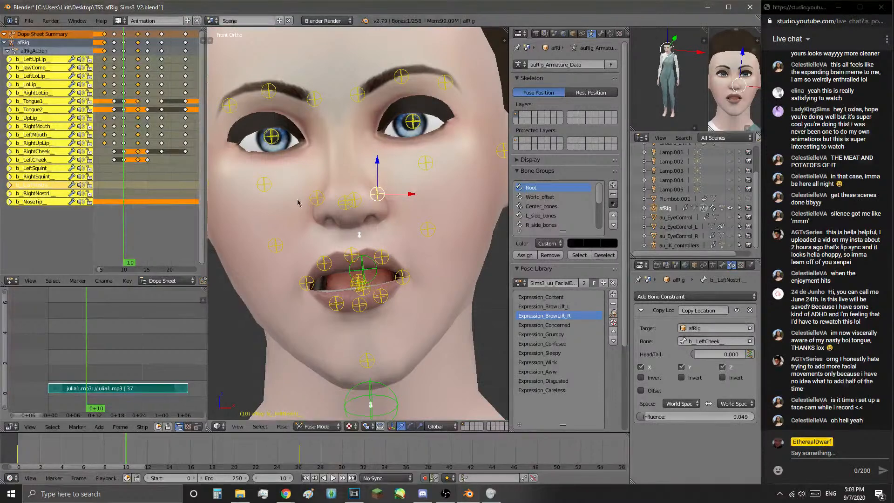
pyautogui.rightClick(317, 197)
pyautogui.click(694, 297)
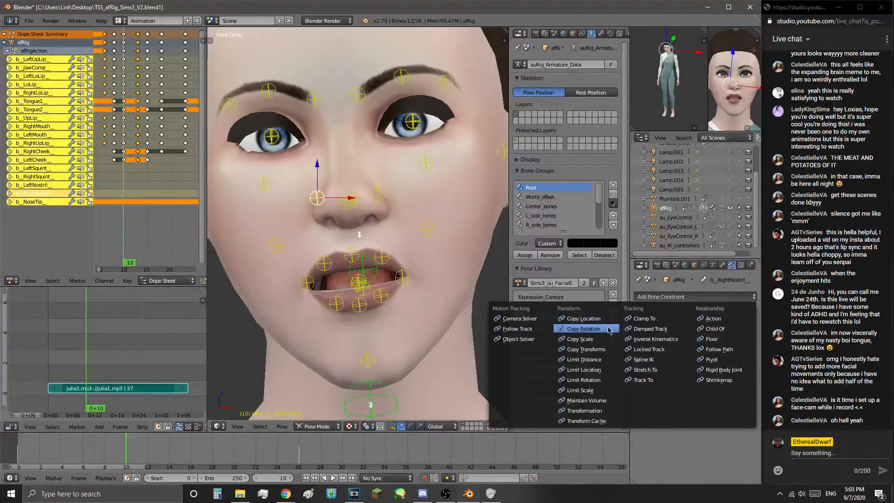
pyautogui.click(601, 320)
pyautogui.click(715, 329)
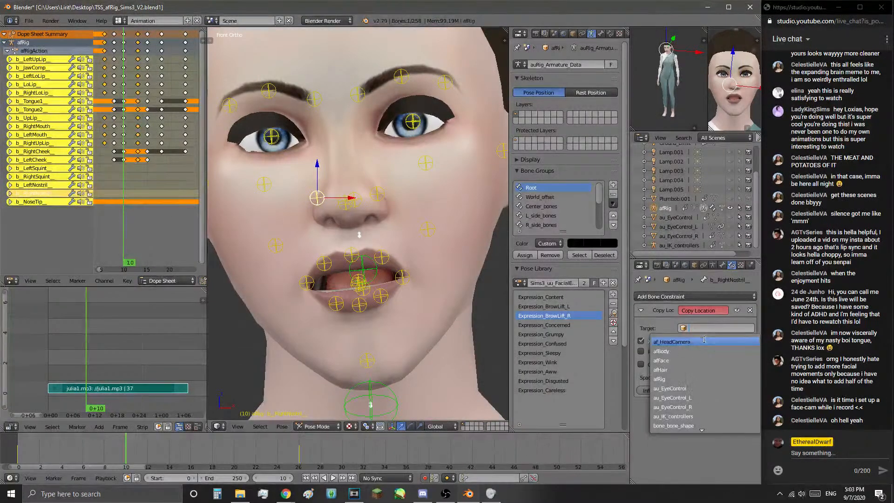
pyautogui.click(673, 380)
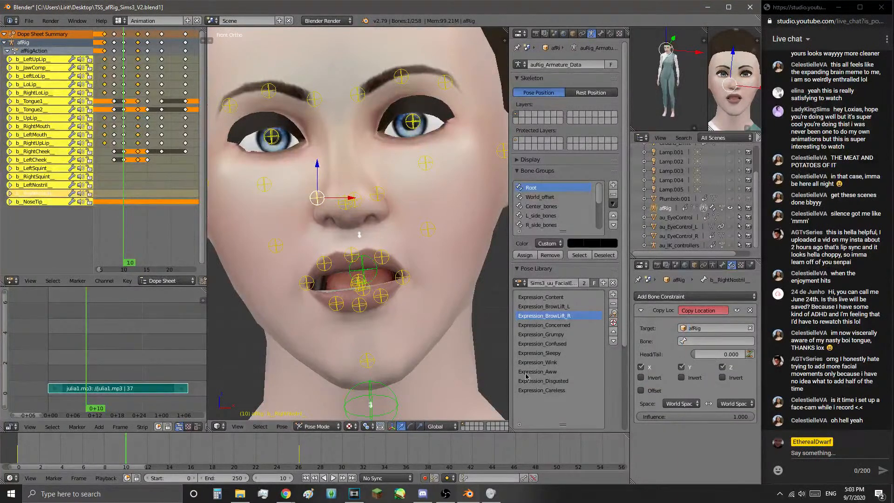
# - Set the right nostril constraint's bone to b__RightCheek__ and its influence to 0.049, and scrub the animation to check the movement
pyautogui.scroll(-5, 380, 225)
pyautogui.scroll(-2, 379, 225)
pyautogui.scroll(6, 416, 322)
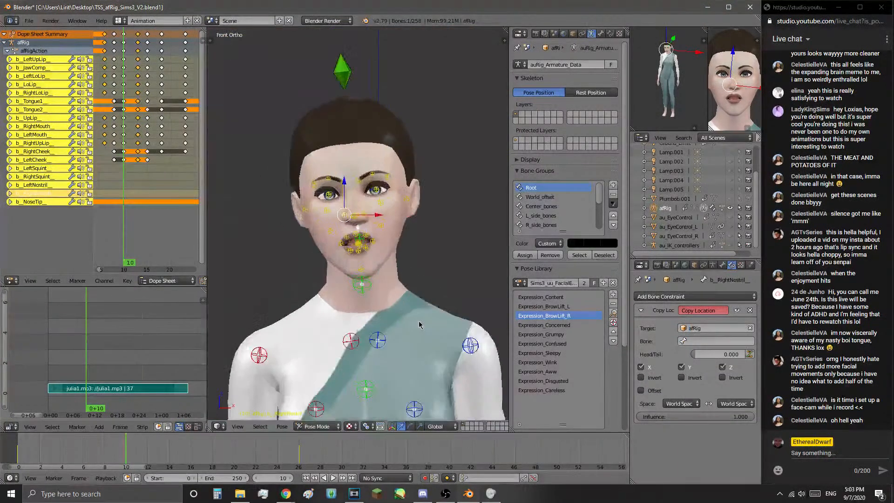
pyautogui.click(693, 340)
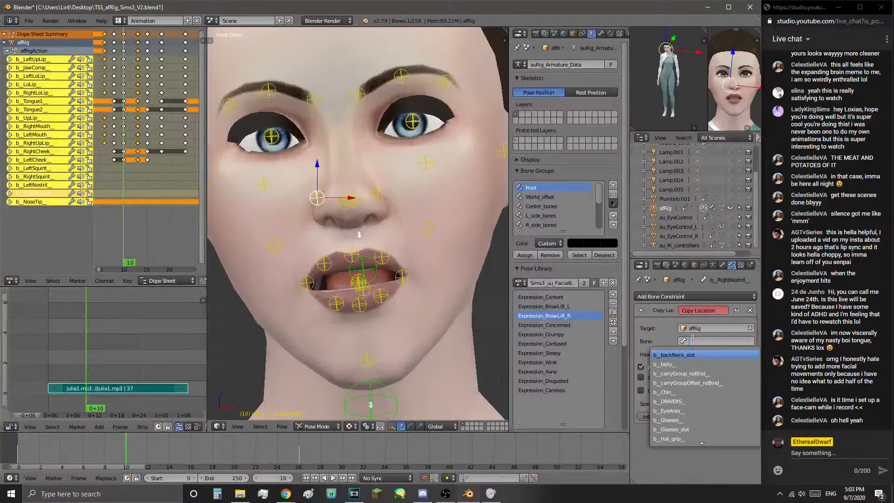
pyautogui.write('lef')
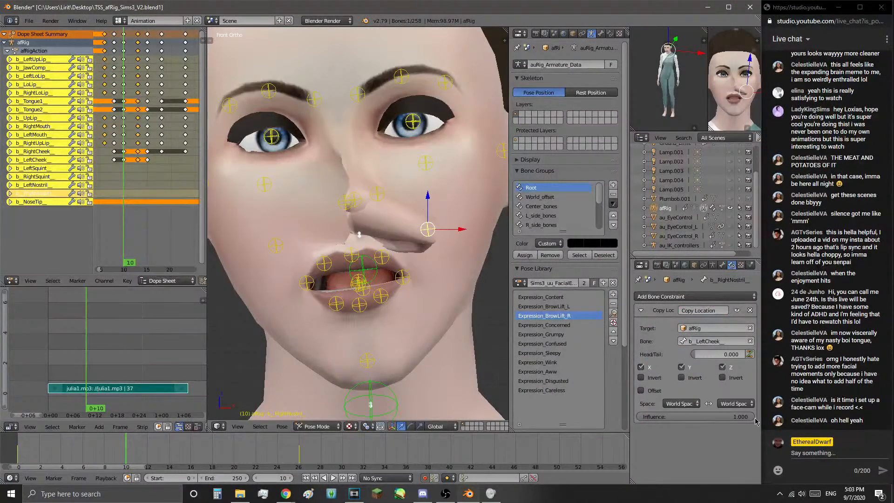
pyautogui.click(704, 341)
pyautogui.write('righ')
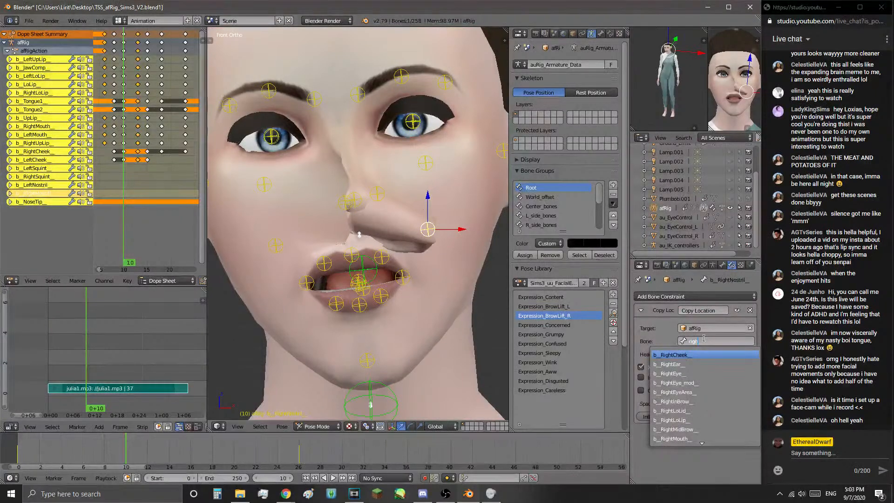
pyautogui.click(709, 355)
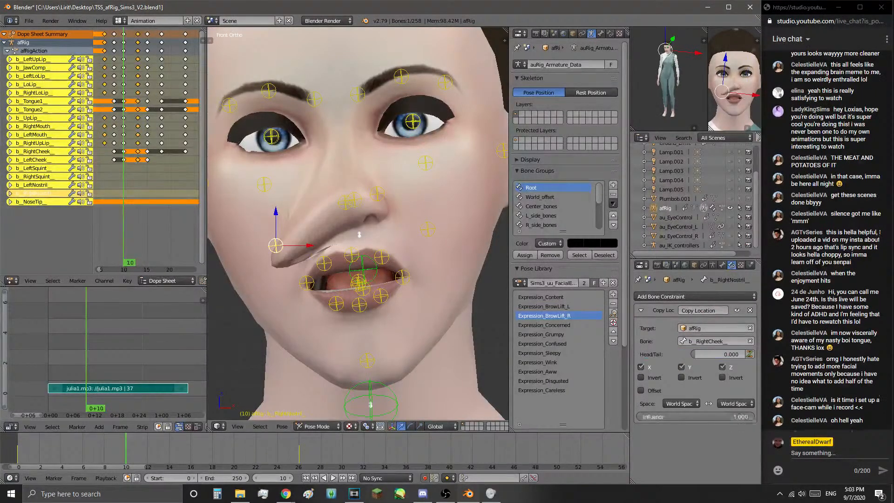
pyautogui.moveTo(661, 416); pyautogui.dragTo(650, 416)
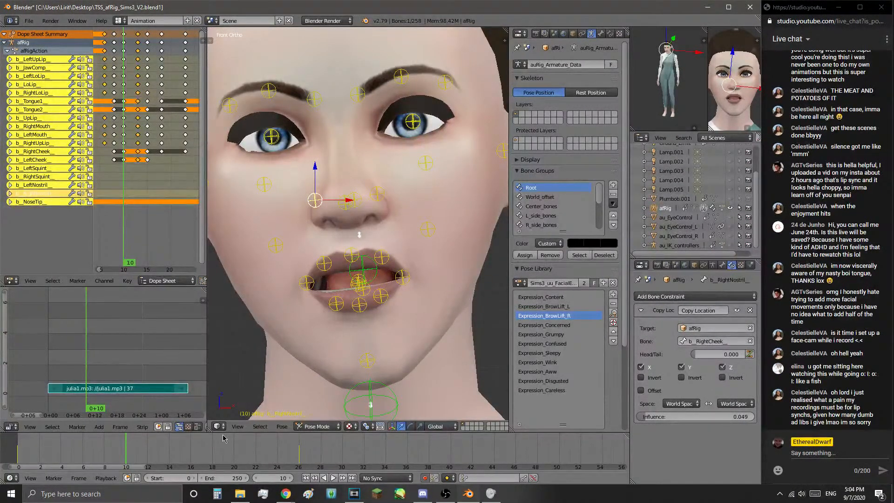
pyautogui.moveTo(121, 452); pyautogui.dragTo(310, 449)
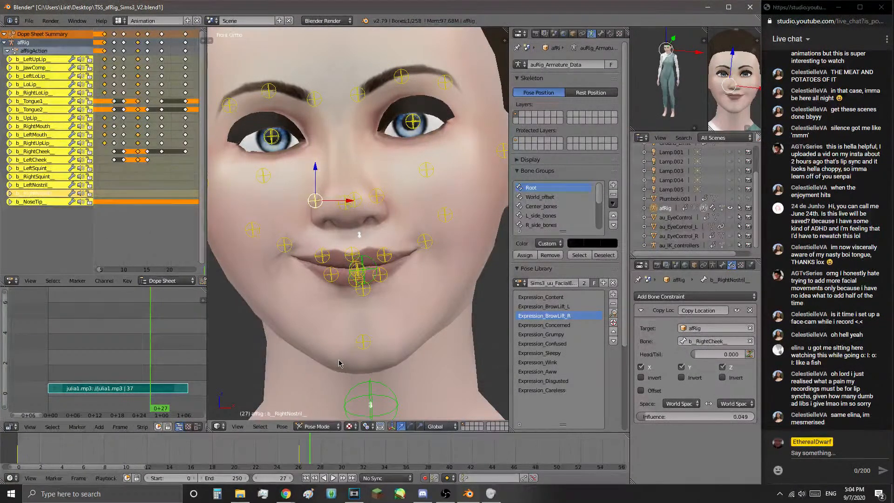
# - Switch to File Explorer, open the Episode 1 Anims folder on the Desktop and look through its animation files
pyautogui.click(240, 494)
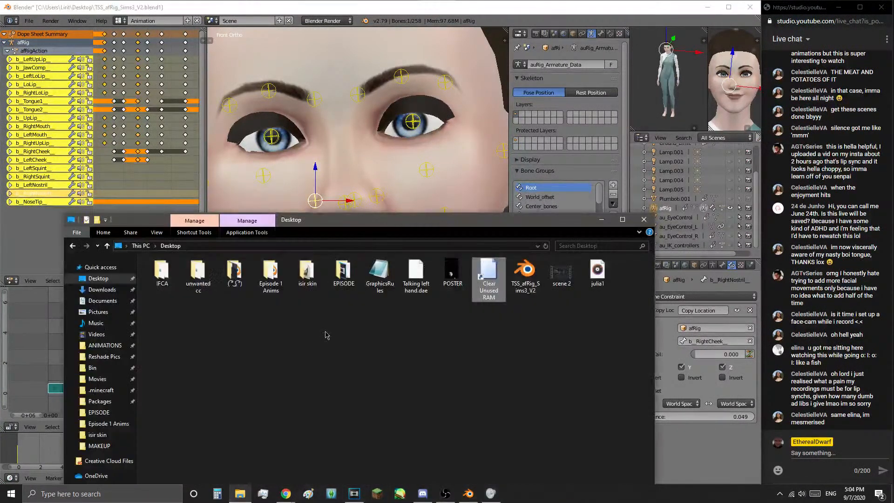
pyautogui.doubleClick(271, 275)
pyautogui.moveTo(316, 218); pyautogui.dragTo(265, 155)
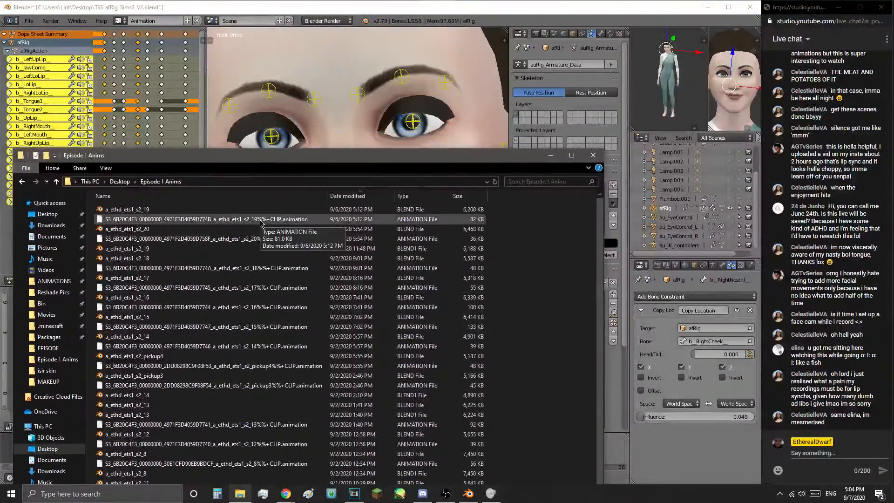
pyautogui.scroll(-1, 157, 314)
pyautogui.scroll(1, 157, 314)
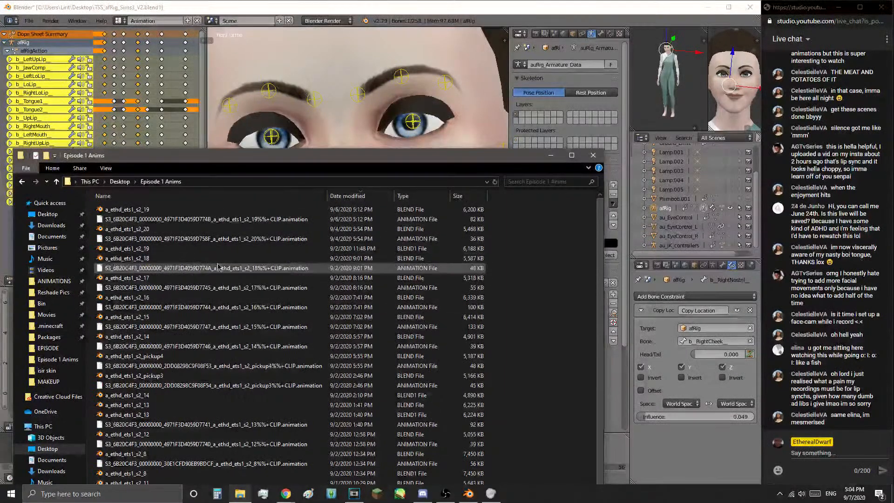
# - Open a_ethd_ets1_s2_16 and a_ethd_ets1_s2_17 in turn to inspect them, closing each without saving
pyautogui.doubleClick(148, 299)
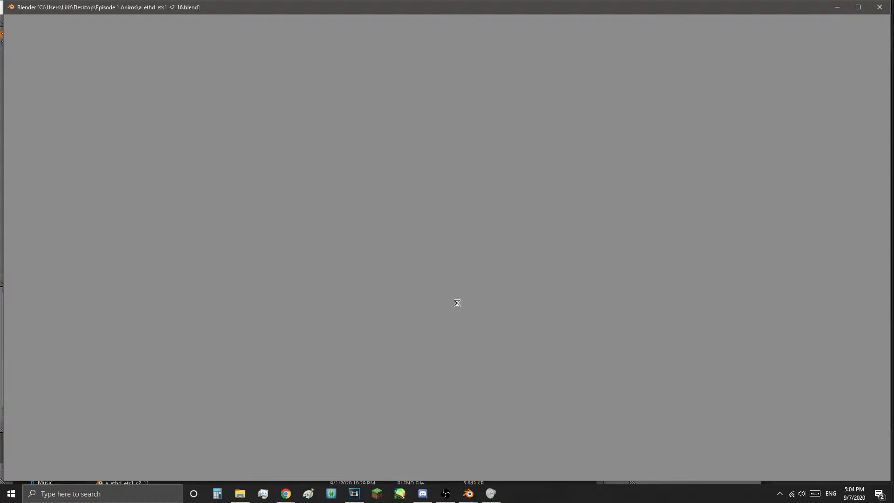
pyautogui.scroll(3, 527, 348)
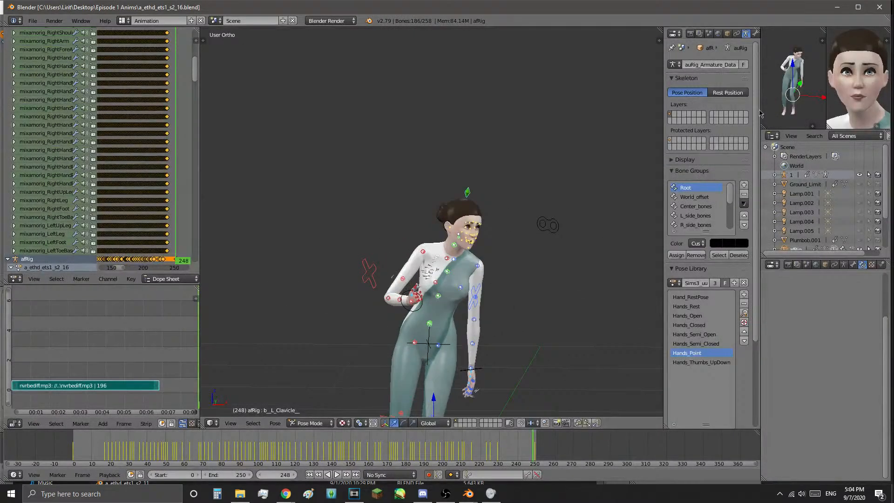
pyautogui.click(146, 455)
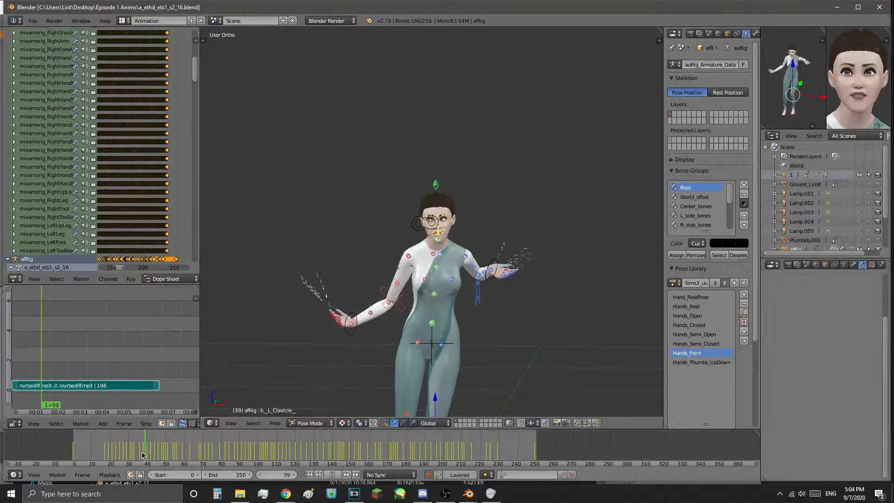
pyautogui.click(883, 8)
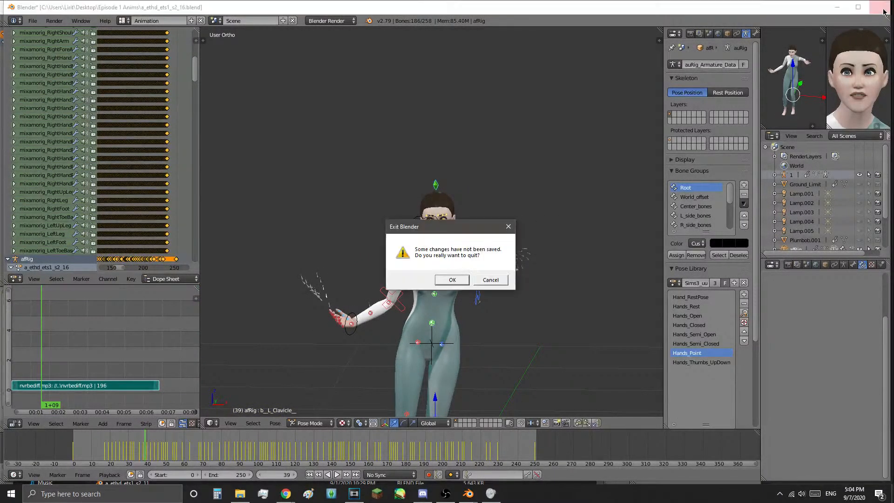
pyautogui.click(450, 280)
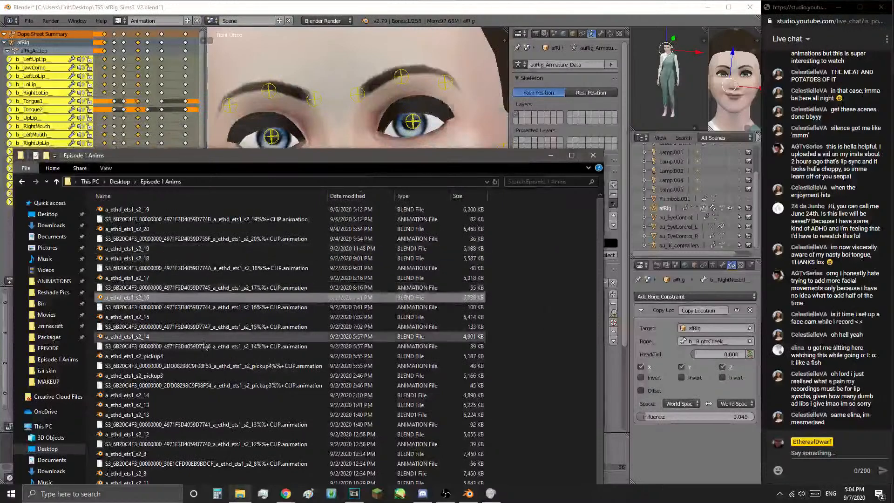
pyautogui.doubleClick(164, 279)
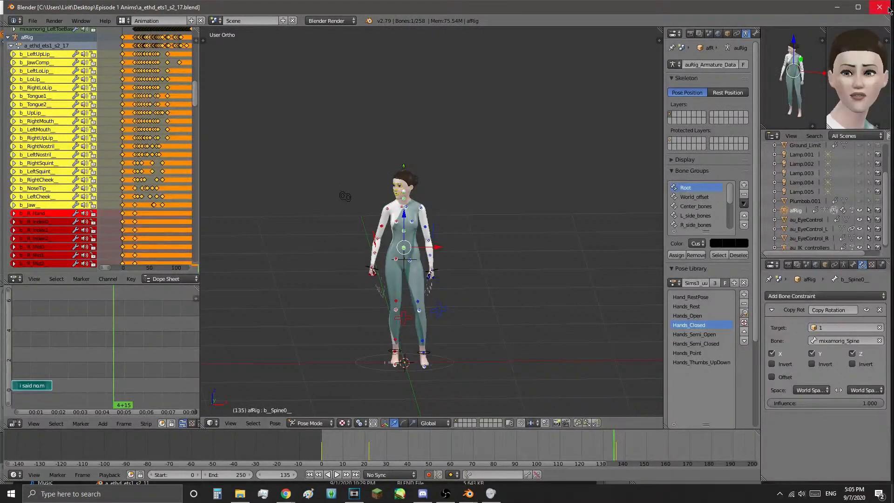
pyautogui.click(887, 7)
# - Open the a_ethd_ets1_s2_15 animation file, go to frame 0 and examine the character's face
pyautogui.click(153, 319)
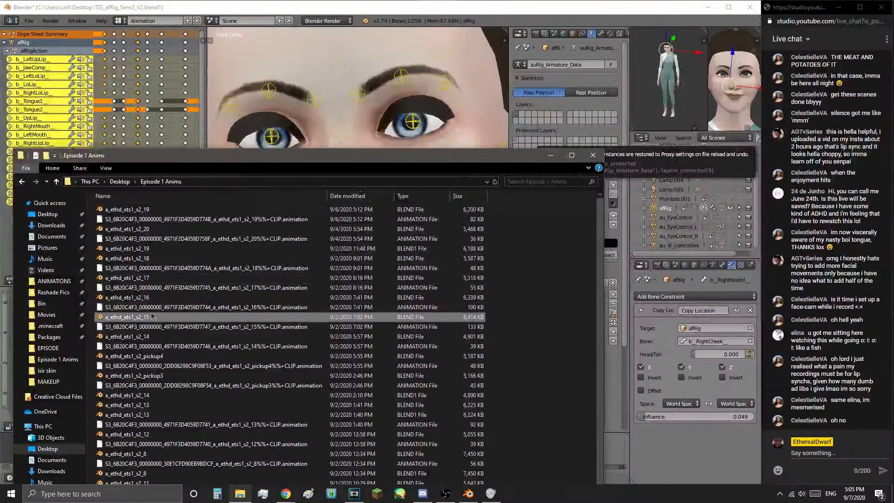
pyautogui.doubleClick(143, 319)
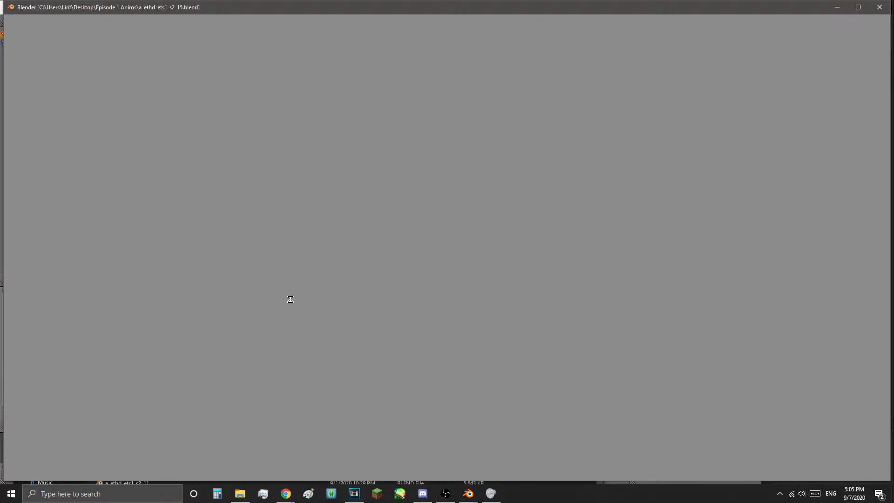
pyautogui.scroll(2, 292, 303)
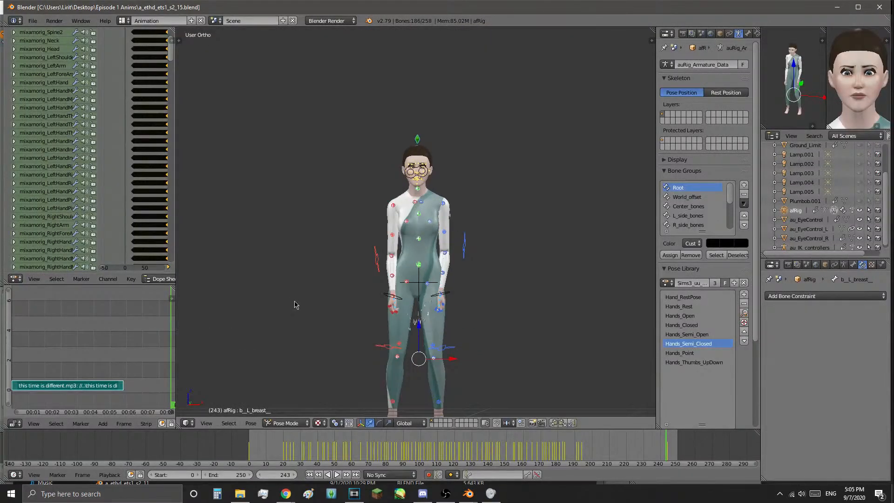
pyautogui.click(247, 446)
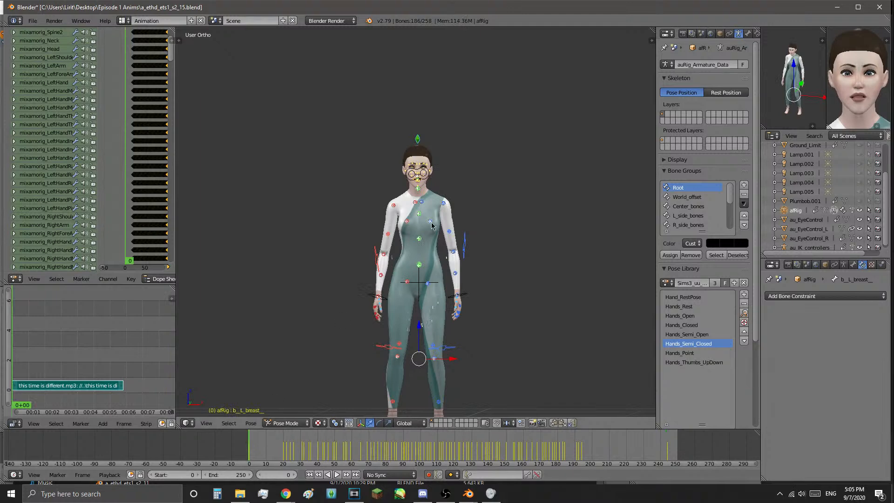
pyautogui.scroll(2, 482, 195)
pyautogui.scroll(2, 485, 190)
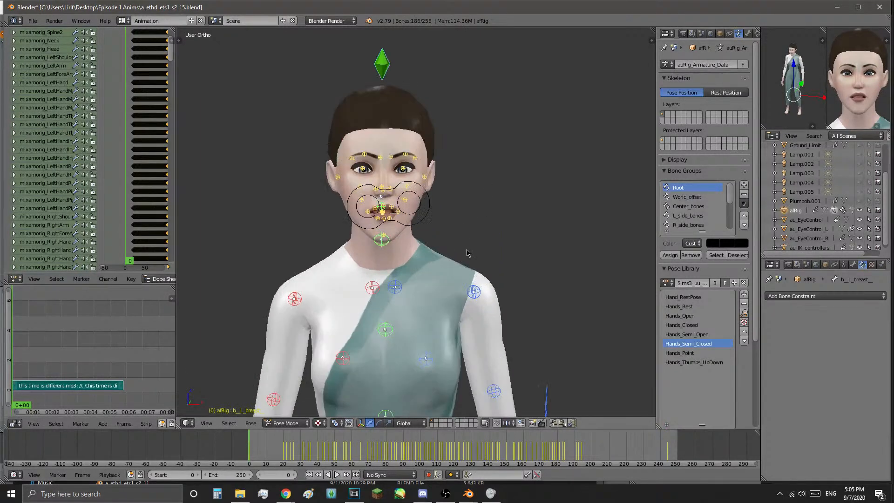
# - Mute the first Blender instance in the Volume Mixer and briefly play the animation
pyautogui.click(491, 494)
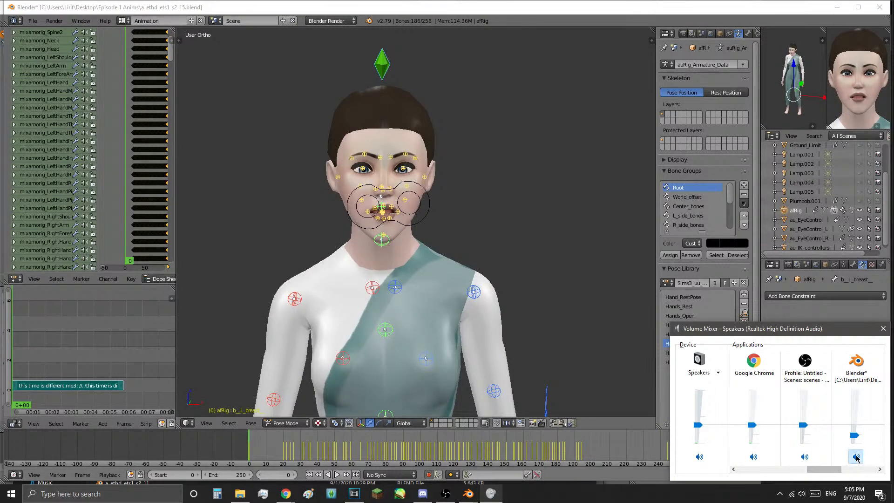
pyautogui.click(551, 275)
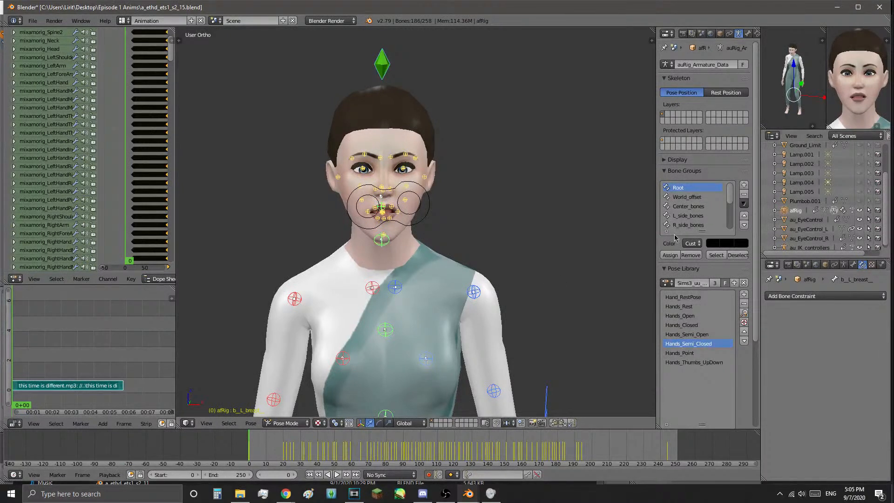
pyautogui.hotkey('alt', 'a')
pyautogui.press('Escape')
# - Hide the object 1 and the afRig armature so that only the character mesh shows in the viewport
pyautogui.scroll(3, 868, 185)
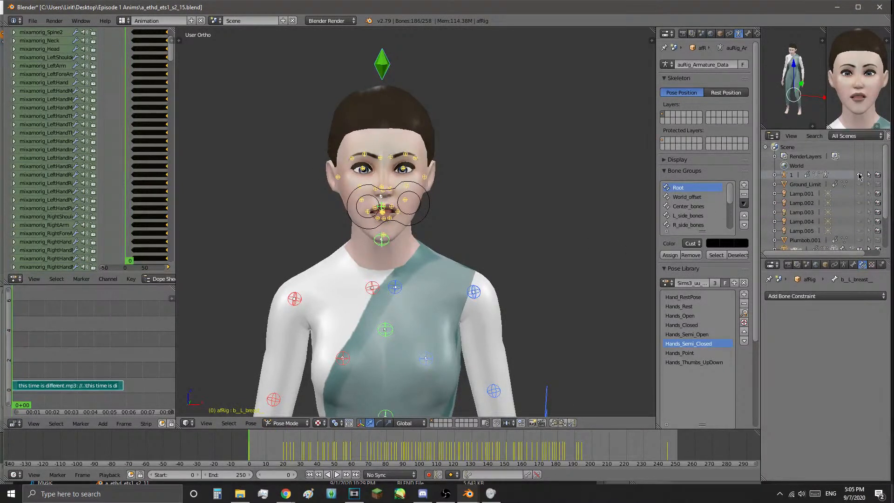
pyautogui.scroll(-5, 393, 332)
pyautogui.scroll(-3, 411, 342)
pyautogui.rightClick(409, 343)
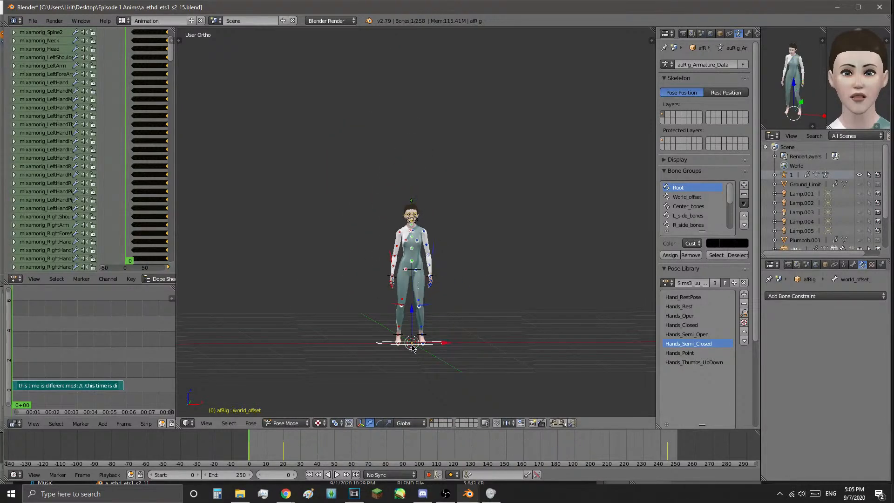
pyautogui.scroll(3, 409, 344)
pyautogui.click(861, 176)
pyautogui.scroll(-3, 862, 205)
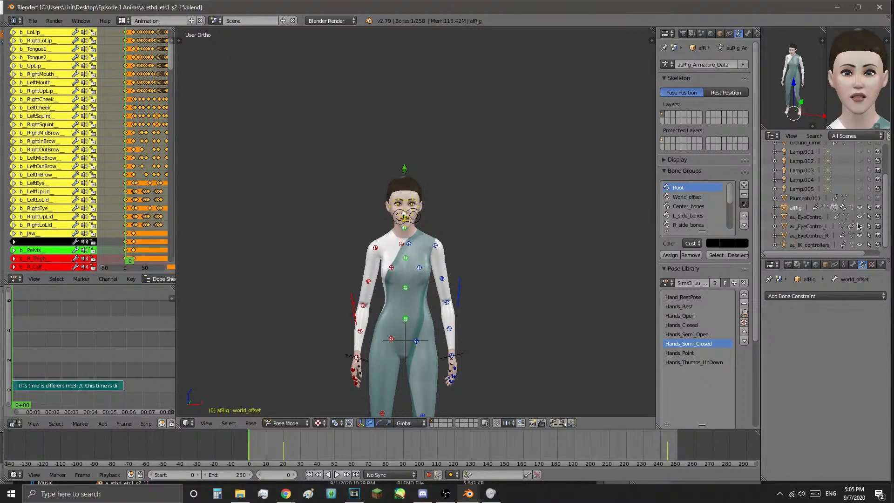
pyautogui.click(860, 208)
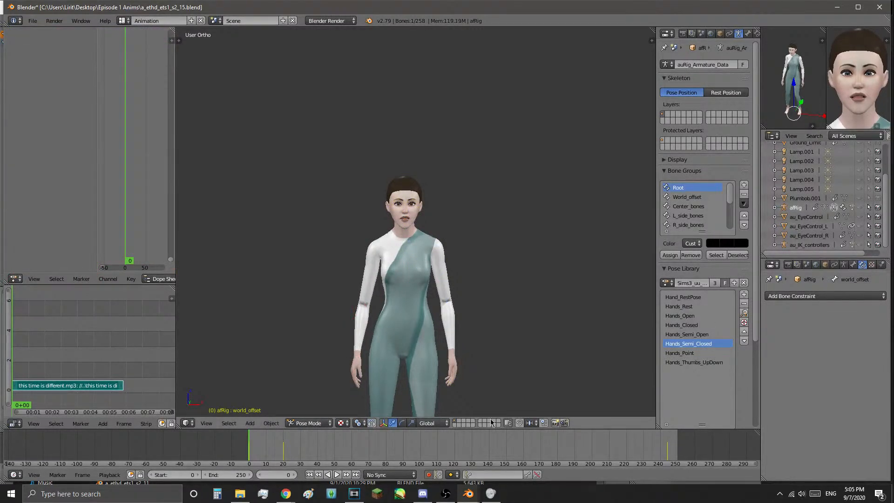
# - Play a short part of the animation without the rig and return to frame 0
pyautogui.click(307, 457)
pyautogui.click(338, 476)
pyautogui.click(338, 475)
pyautogui.moveTo(313, 459); pyautogui.dragTo(249, 452)
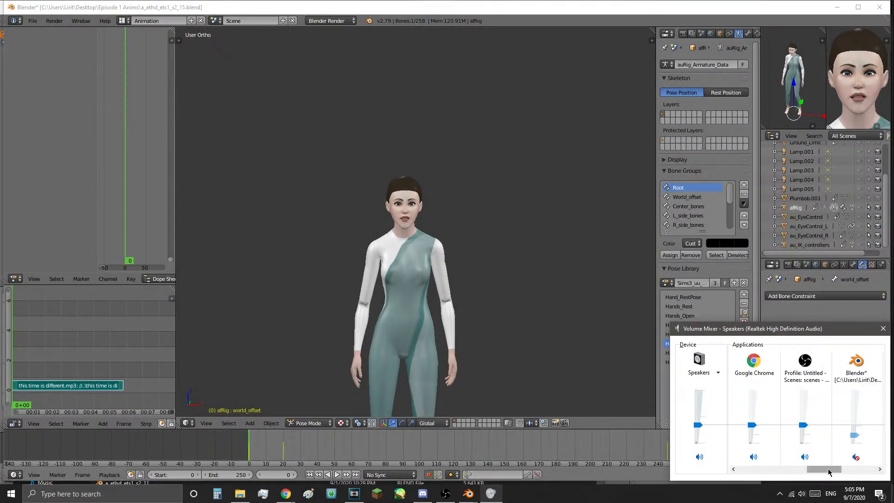
# - Unmute the first Blender instance and mute the second in the Volume Mixer, and play the animation from frame 0
pyautogui.scroll(-2, 826, 471)
pyautogui.click(804, 457)
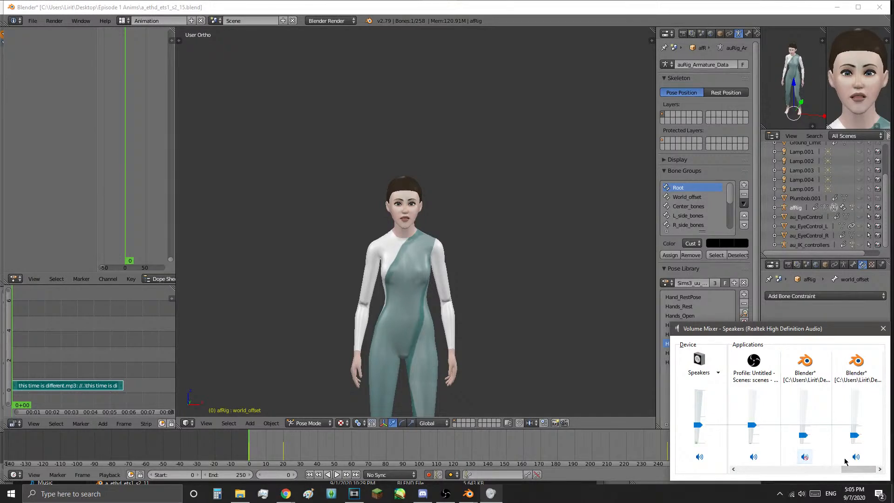
pyautogui.click(856, 457)
pyautogui.click(883, 330)
pyautogui.click(345, 475)
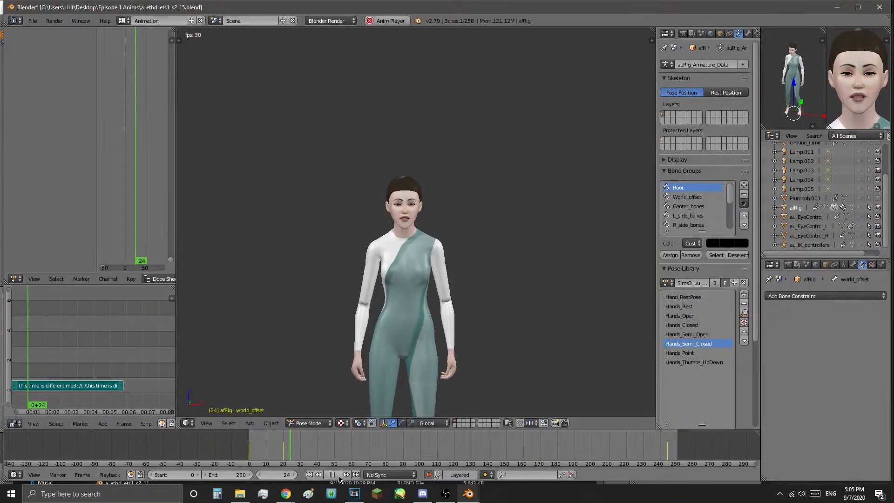
# - Stop the playback, return to frame 20 and widen the 3D viewport around a close-up of the character's face
pyautogui.click(338, 475)
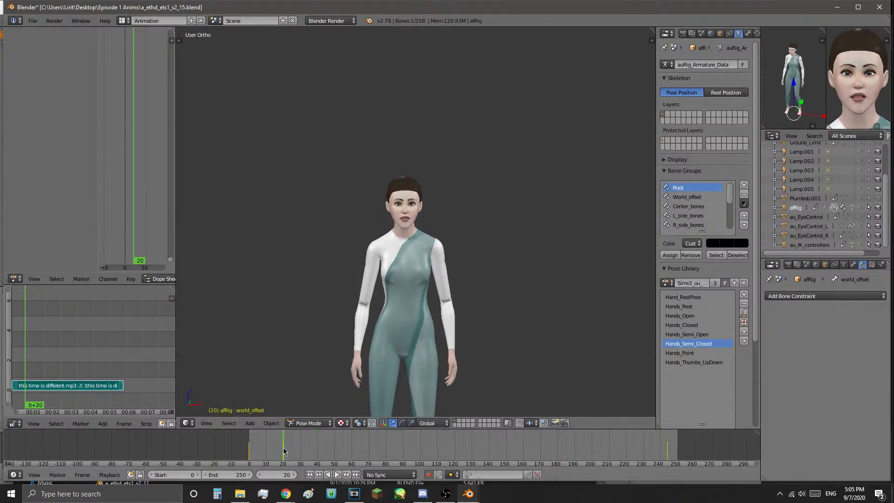
pyautogui.hotkey('alt', 'a')
pyautogui.press('KP_Add')
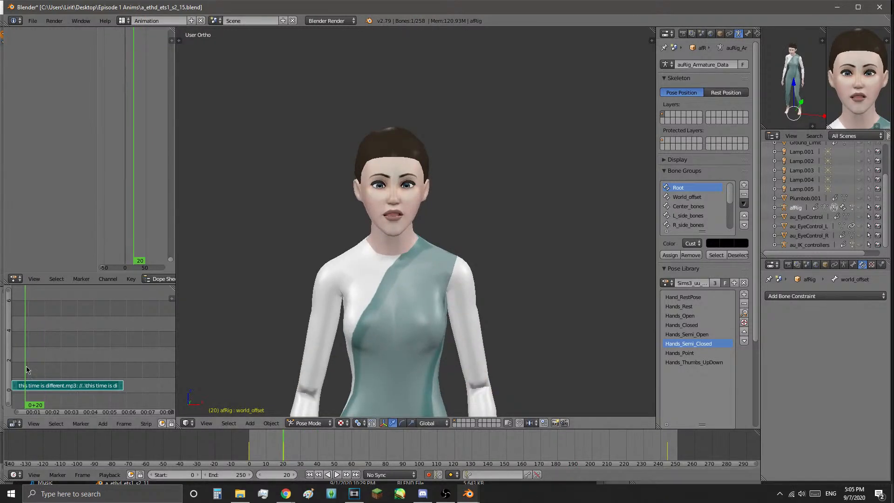
pyautogui.moveTo(177, 356); pyautogui.dragTo(40, 358)
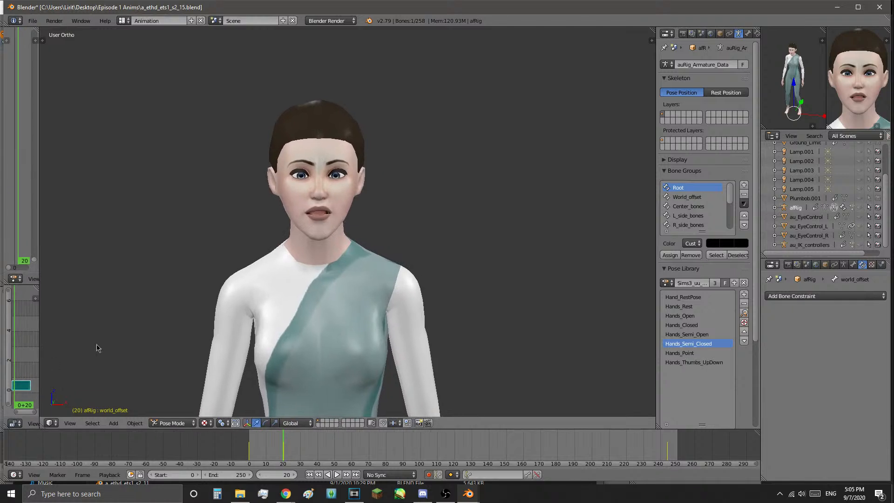
pyautogui.scroll(1, 368, 247)
pyautogui.scroll(1, 349, 284)
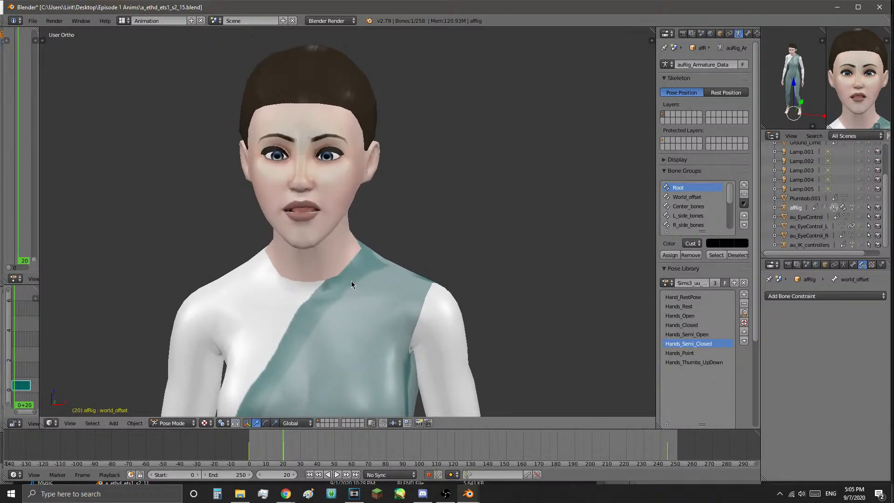
# - View the face from the front, briefly play the animation and return to frame 20
pyautogui.press('KP_1')
pyautogui.scroll(-1, 422, 295)
pyautogui.scroll(2, 422, 295)
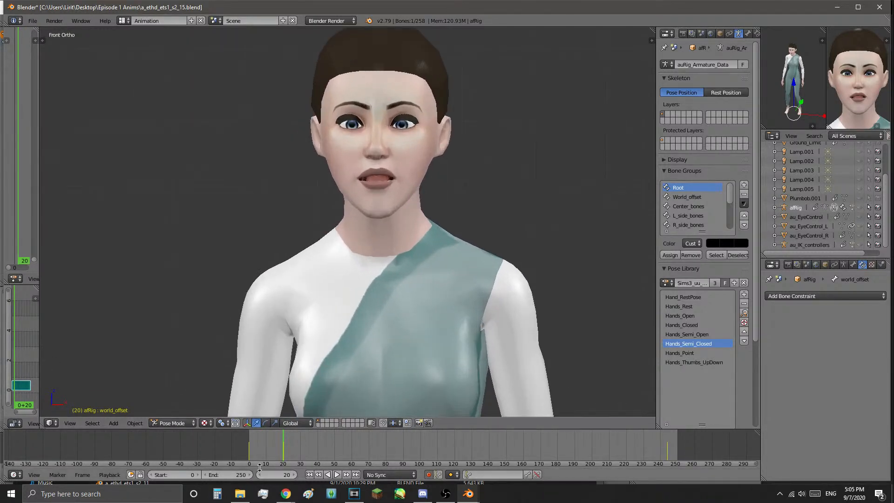
pyautogui.hotkey('alt', 'a')
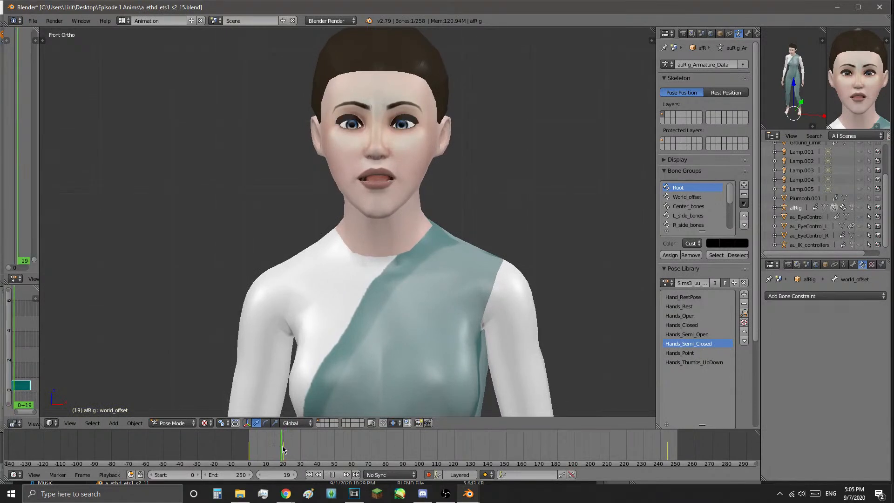
pyautogui.press('Escape')
pyautogui.scroll(-1, 449, 272)
pyautogui.scroll(3, 450, 273)
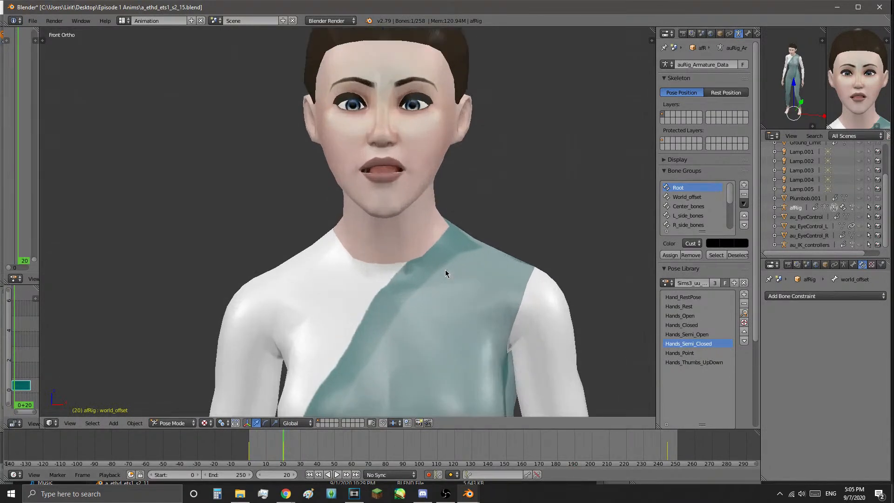
# - Narrow the Blender window to uncover the live chat and reframe the character's head and shoulders in the viewport
pyautogui.moveTo(892, 193); pyautogui.dragTo(774, 193)
pyautogui.scroll(-1, 362, 219)
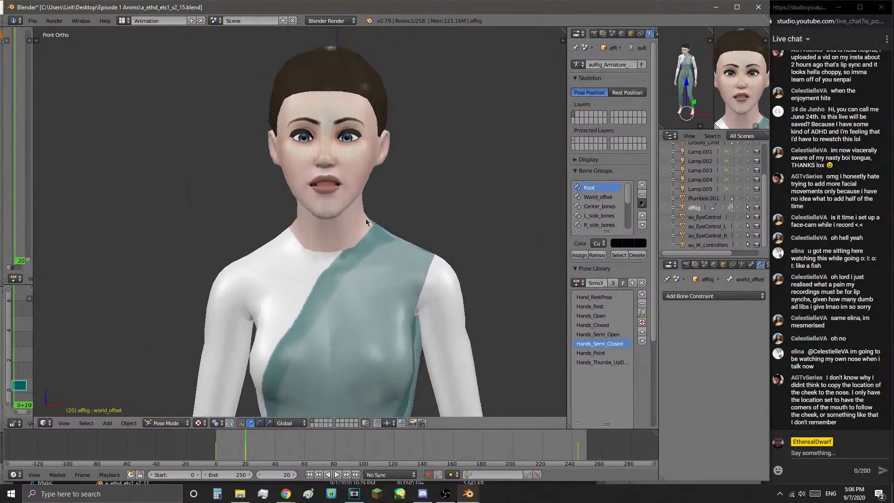
pyautogui.moveTo(411, 209); pyautogui.dragTo(412, 219, button='middle')
pyautogui.scroll(3, 412, 324)
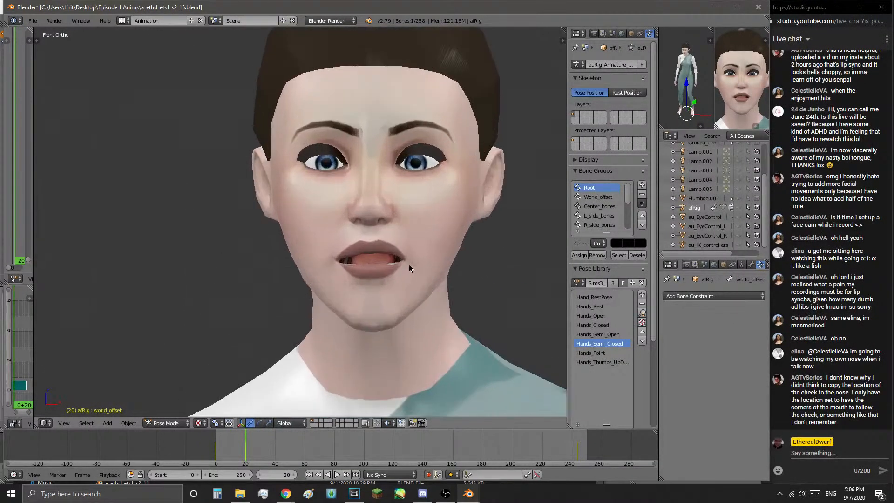
pyautogui.scroll(-1, 422, 285)
pyautogui.scroll(-3, 396, 359)
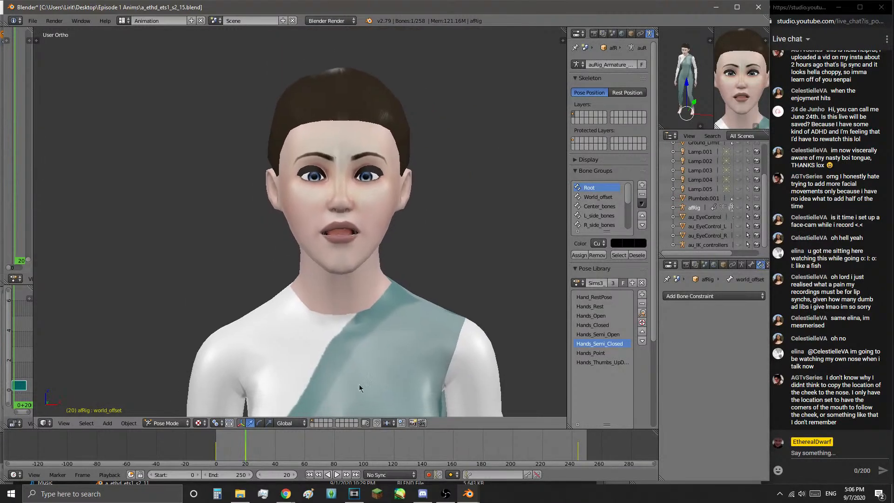
pyautogui.scroll(-3, 382, 320)
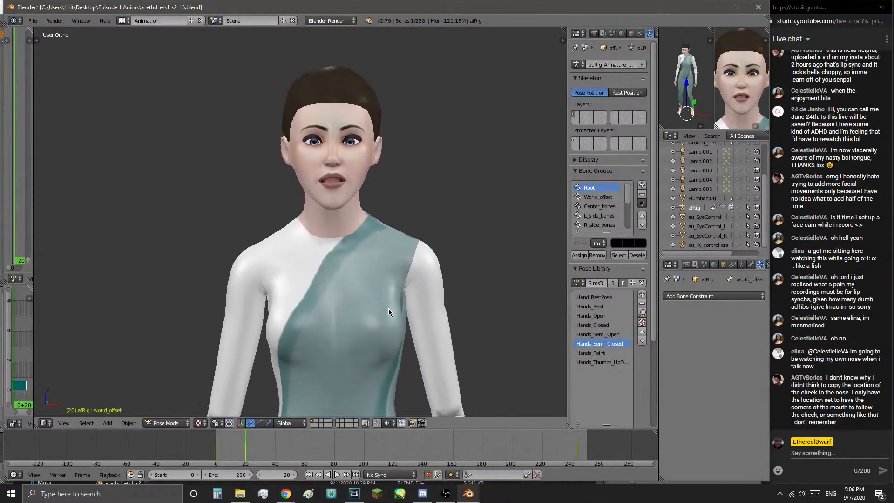
pyautogui.moveTo(389, 308); pyautogui.dragTo(383, 294, button='middle')
pyautogui.scroll(1, 392, 288)
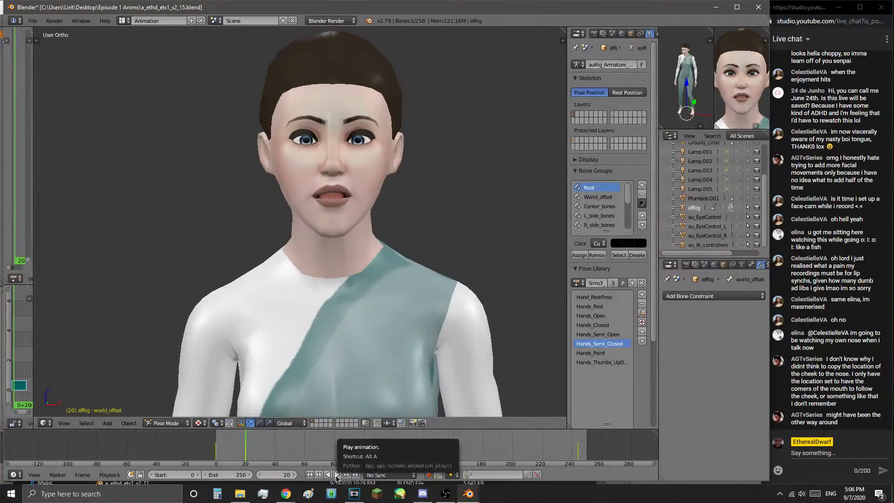
# - Play the episode animation from frame 20, stop it, rewind to the start of the line and replay it
pyautogui.click(337, 476)
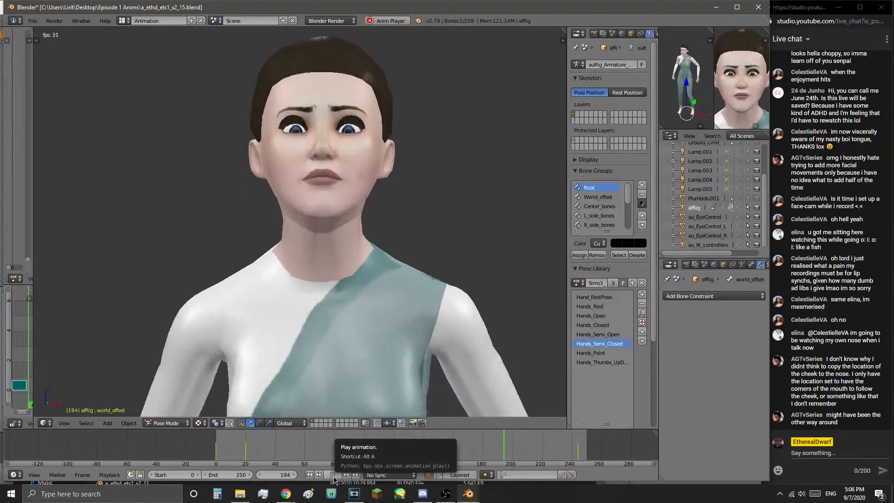
pyautogui.click(333, 474)
pyautogui.click(240, 443)
pyautogui.moveTo(241, 441); pyautogui.dragTo(243, 442)
pyautogui.click(333, 475)
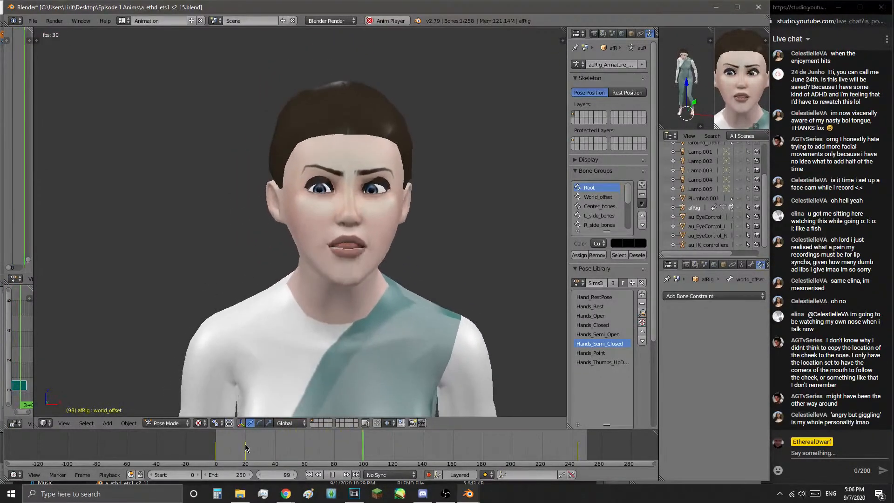
# - Replay the opening of the line from around frames 20 to 24 to study the facial movement, then stop
pyautogui.click(245, 444)
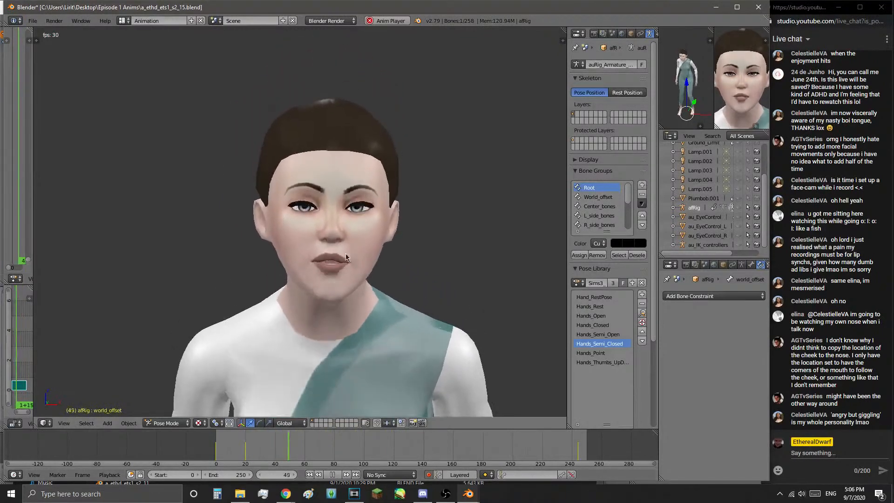
pyautogui.click(245, 441)
pyautogui.click(339, 475)
pyautogui.moveTo(240, 456)
pyautogui.mouseDown()
pyautogui.moveTo(283, 455)
pyautogui.moveTo(253, 453)
pyautogui.mouseUp()
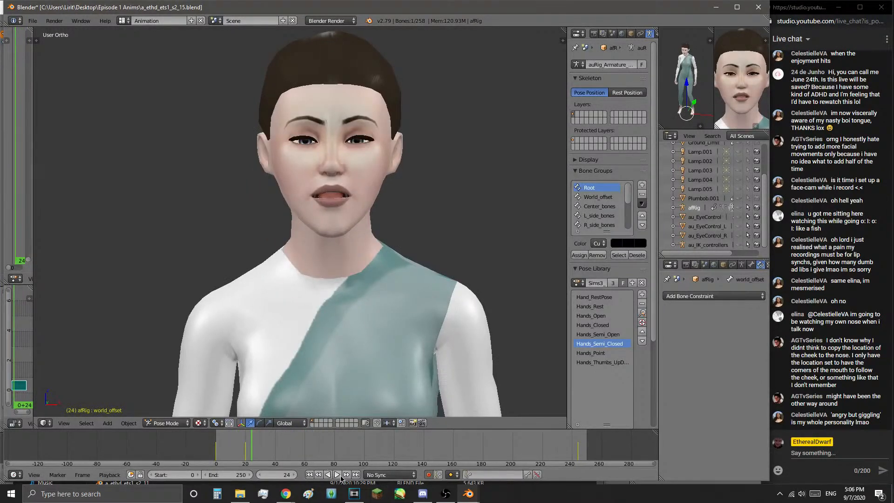
pyautogui.click(341, 475)
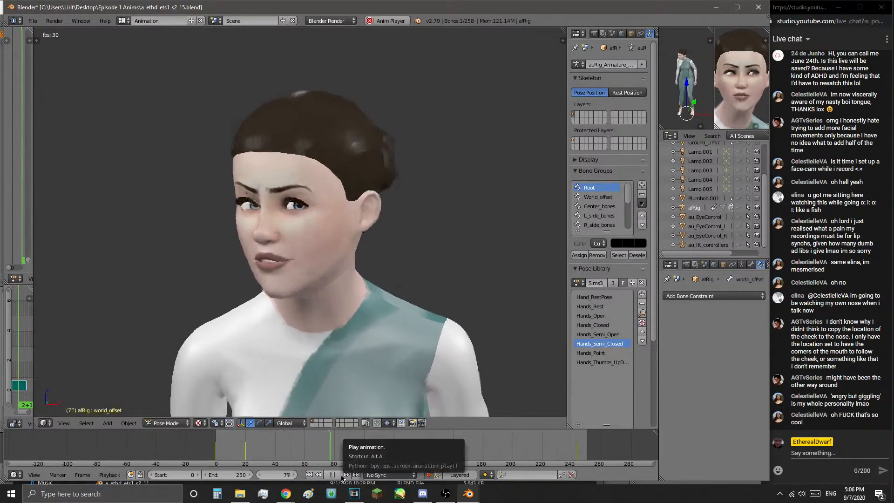
pyautogui.click(342, 476)
# - Quit the episode animation's Blender instance without saving and minimize the Episode 1 Anims folder window
pyautogui.click(758, 8)
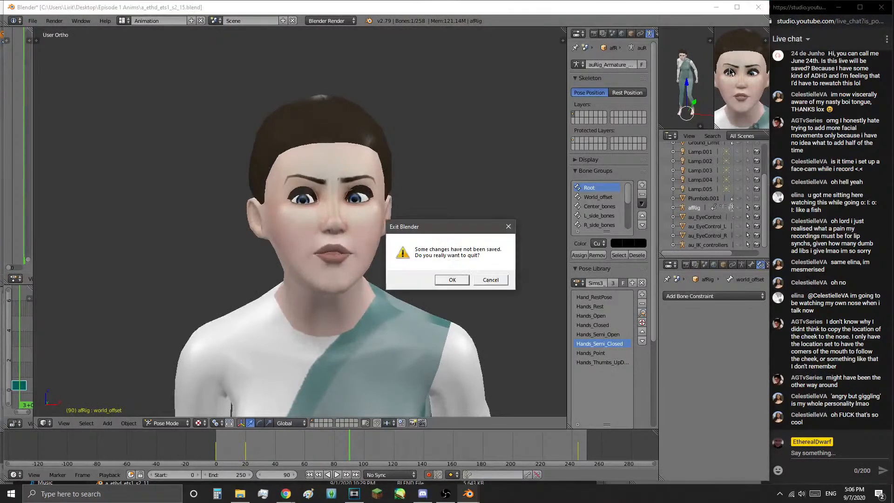
pyautogui.click(458, 281)
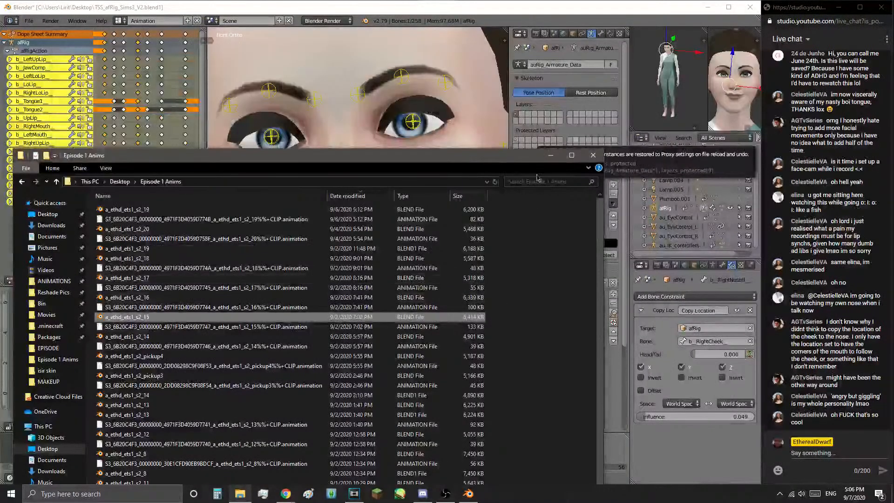
pyautogui.click(553, 156)
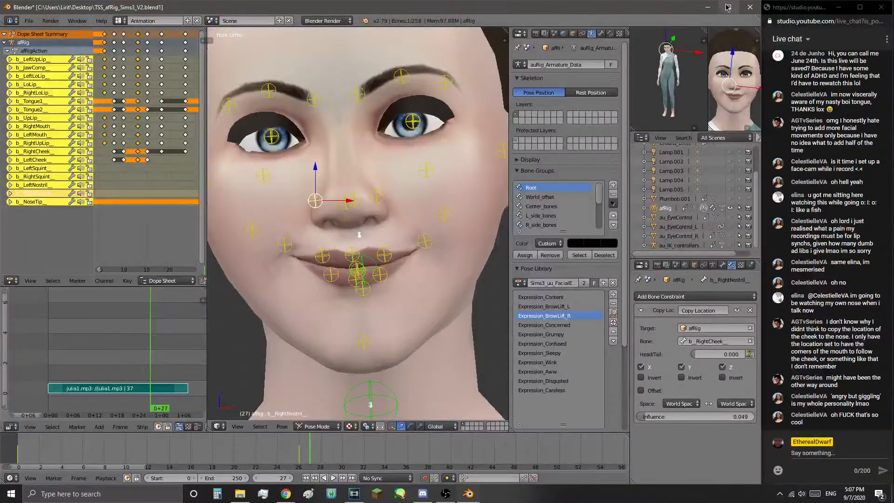
# - Play the julia1 lip-sync animation from frame 11 and move to the last keyframes at frame 26
pyautogui.click(142, 460)
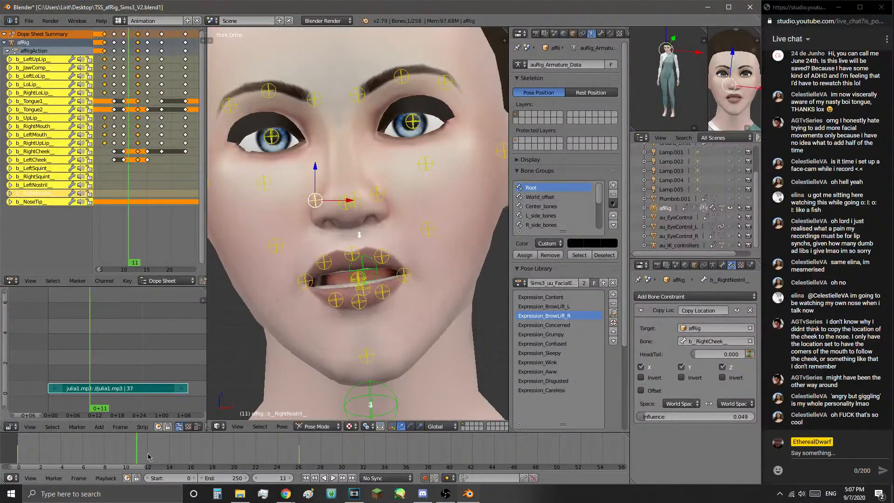
pyautogui.click(335, 478)
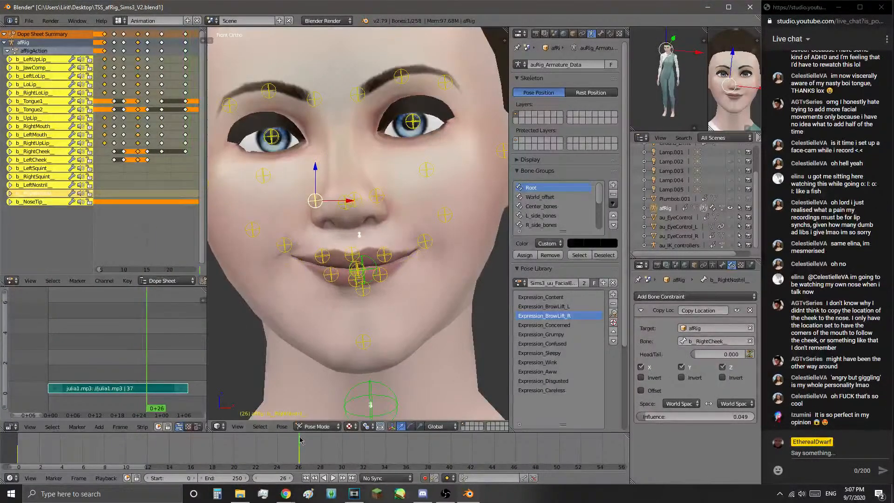
pyautogui.scroll(-4, 196, 95)
pyautogui.scroll(5, 174, 36)
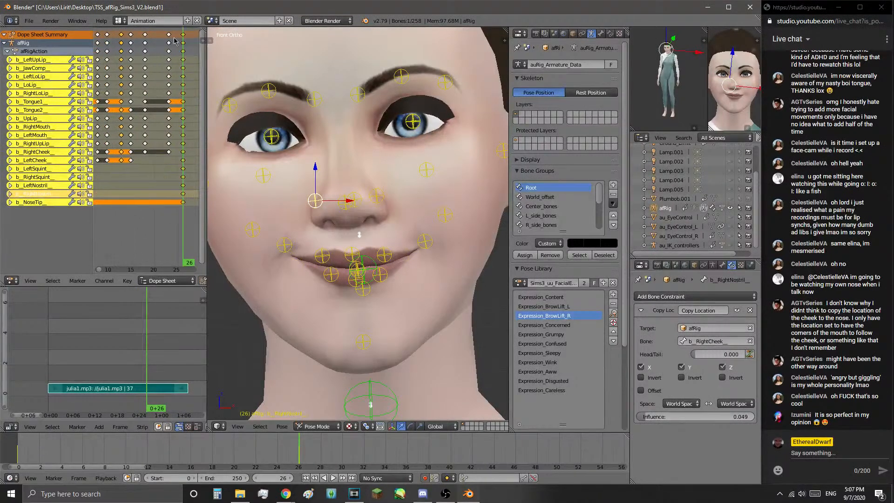
# - Move all the facial bone keyframes at frame 26 to frame 30 in the Dope Sheet
pyautogui.rightClick(184, 35)
pyautogui.moveTo(184, 36); pyautogui.dragTo(136, 45, button='middle')
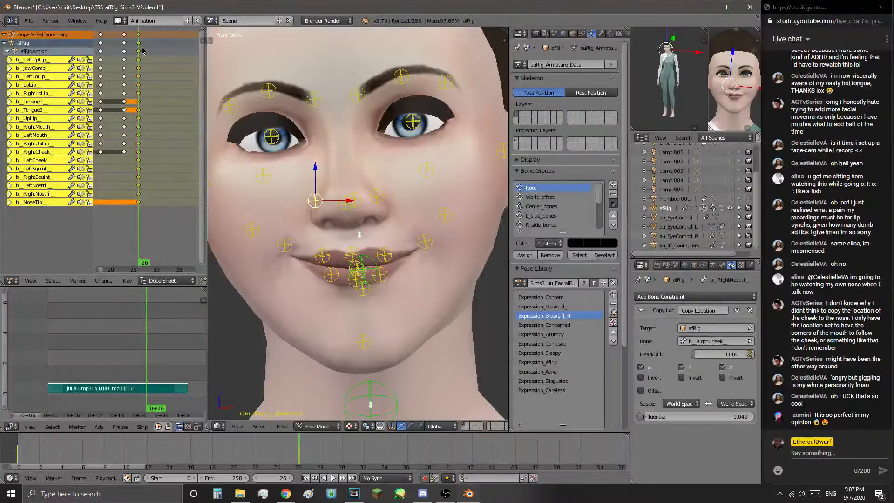
pyautogui.press('g')
pyautogui.click(163, 42)
# - Play the retimed smile transition from about frame 21 and scrub on to frame 37
pyautogui.moveTo(140, 46); pyautogui.dragTo(121, 51)
pyautogui.click(124, 75)
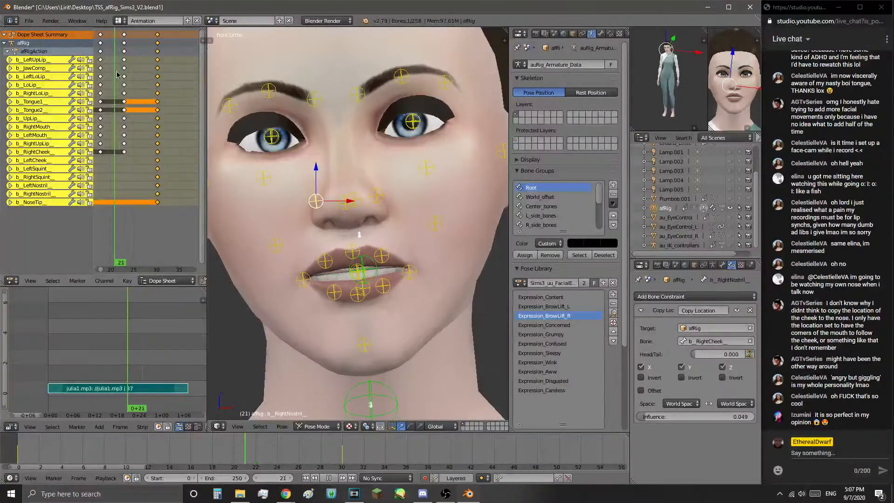
pyautogui.click(333, 479)
pyautogui.click(332, 478)
pyautogui.moveTo(332, 460); pyautogui.dragTo(417, 450)
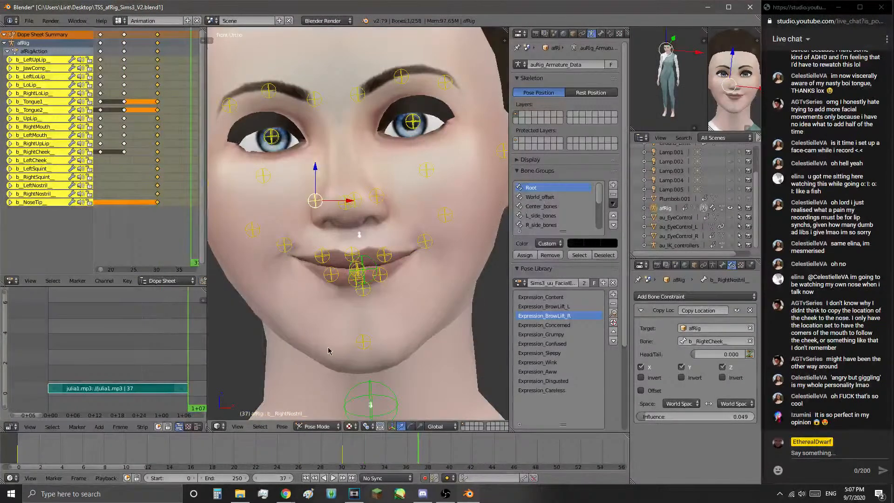
# - Zoom out to the whole head, scrub back to frame 23 and replay the transition into the smile
pyautogui.scroll(-4, 368, 359)
pyautogui.moveTo(336, 455); pyautogui.dragTo(268, 442)
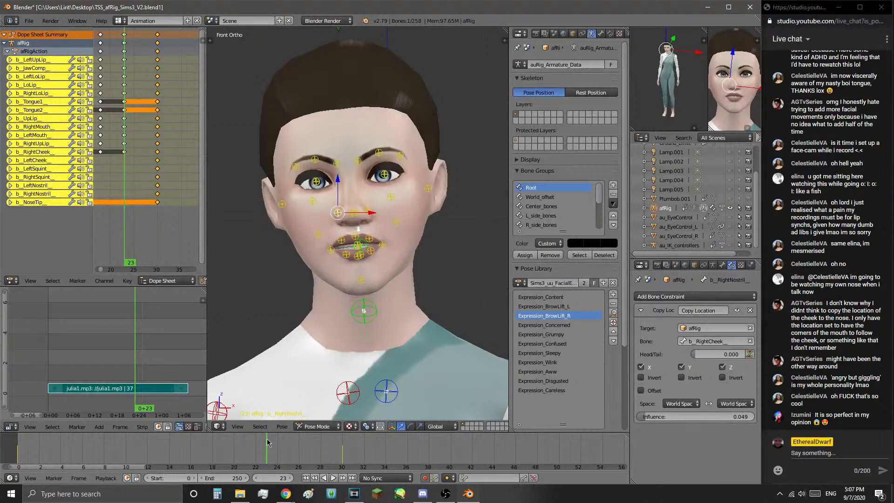
pyautogui.hotkey('shift', 'Left')
pyautogui.hotkey('alt', 'a')
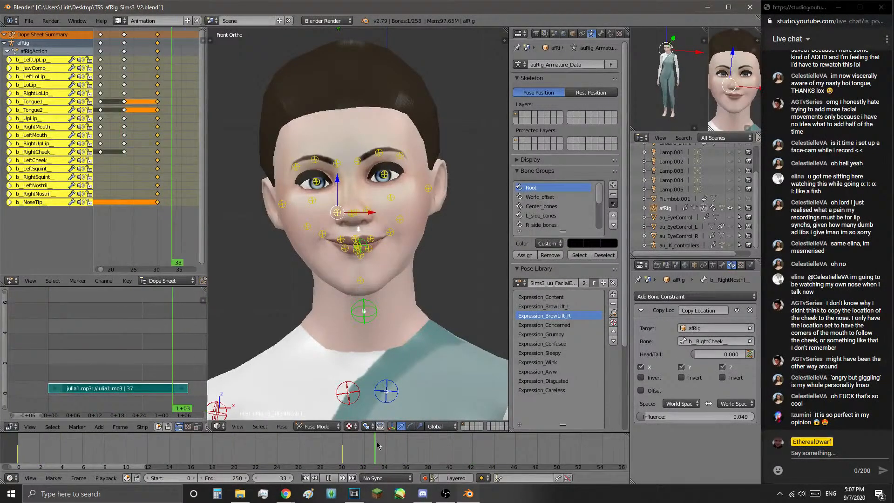
pyautogui.hotkey('alt', 'a')
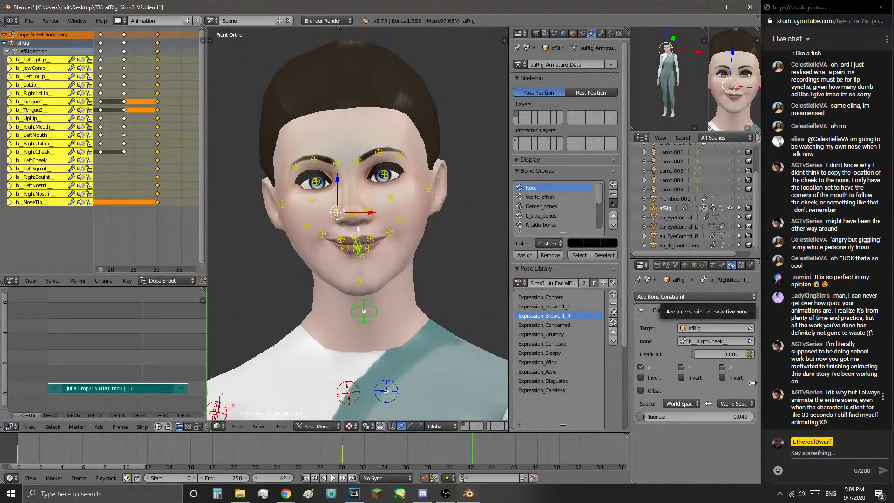
# - Zoom in on the face, play the end of the animation from frame 29 and scrub to frame 35
pyautogui.scroll(2, 366, 264)
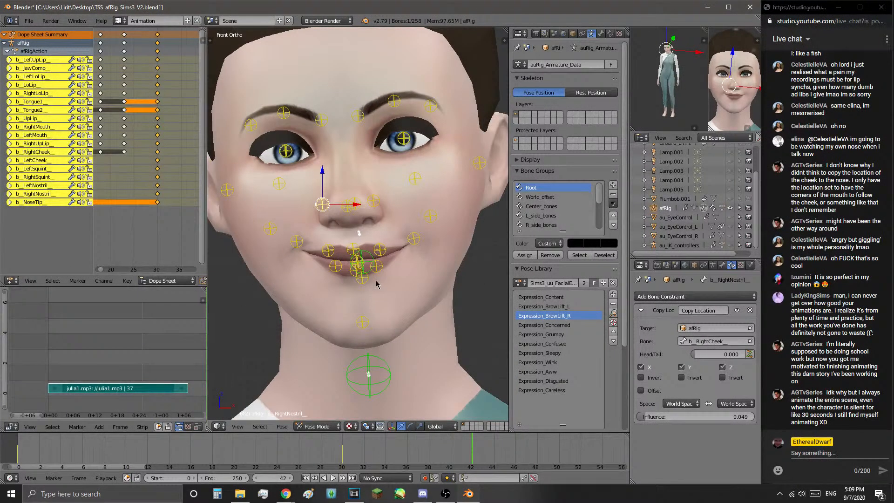
pyautogui.moveTo(361, 445); pyautogui.dragTo(344, 446)
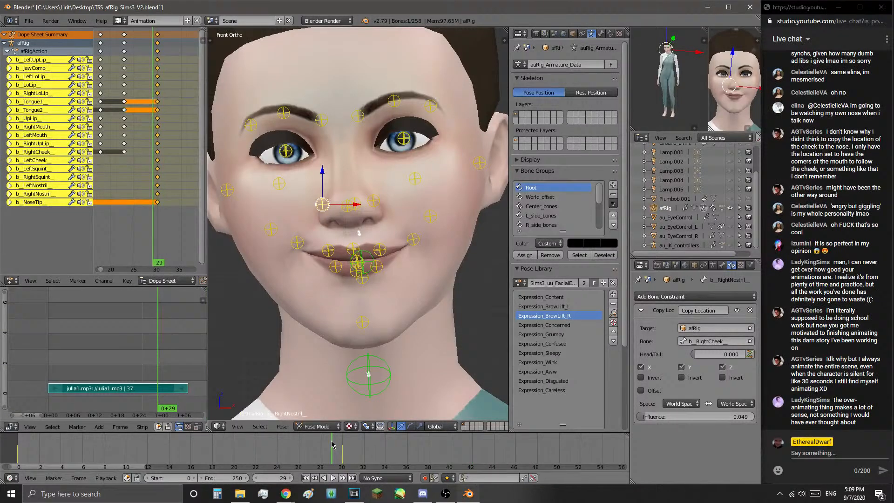
pyautogui.click(333, 477)
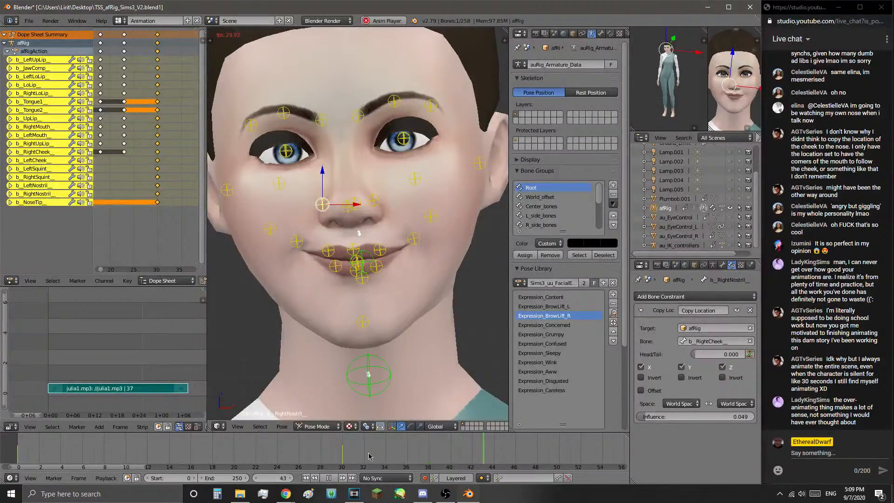
pyautogui.moveTo(355, 448); pyautogui.dragTo(397, 447)
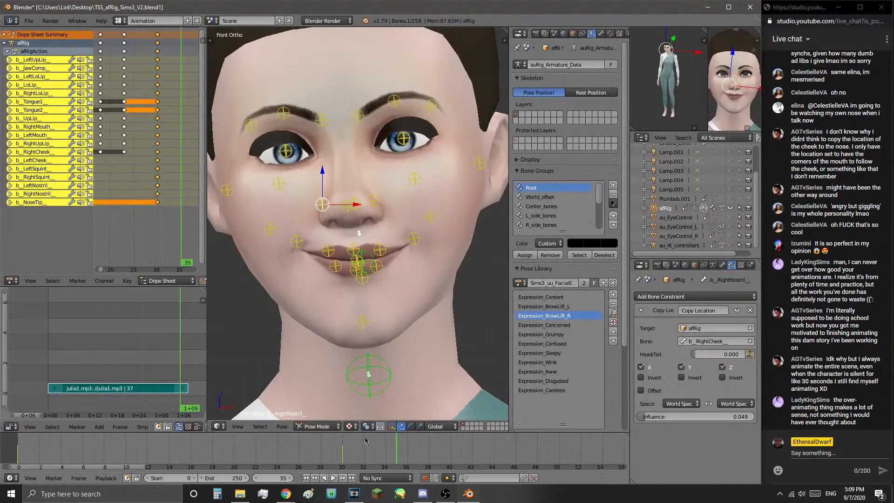
# - At frame 36, reposition the right mouth corner and right lower lip bones to start relaxing the smile
pyautogui.scroll(2, 365, 283)
pyautogui.press('Right')
pyautogui.rightClick(292, 245)
pyautogui.press('g')
pyautogui.click(361, 265)
pyautogui.rightClick(330, 276)
pyautogui.press('g')
pyautogui.click(331, 277)
# - Adjust the right upper lip bone slightly and lower the right mouth corner bone at frame 36
pyautogui.rightClick(323, 261)
pyautogui.press('g')
pyautogui.click(322, 261)
pyautogui.rightClick(281, 257)
pyautogui.press('g')
pyautogui.click(282, 261)
# - Lower the left mouth corner bone and nudge the centre upper lip bone at frame 36
pyautogui.rightClick(419, 245)
pyautogui.press('g')
pyautogui.click(412, 267)
pyautogui.rightClick(352, 251)
pyautogui.press('g')
pyautogui.click(355, 251)
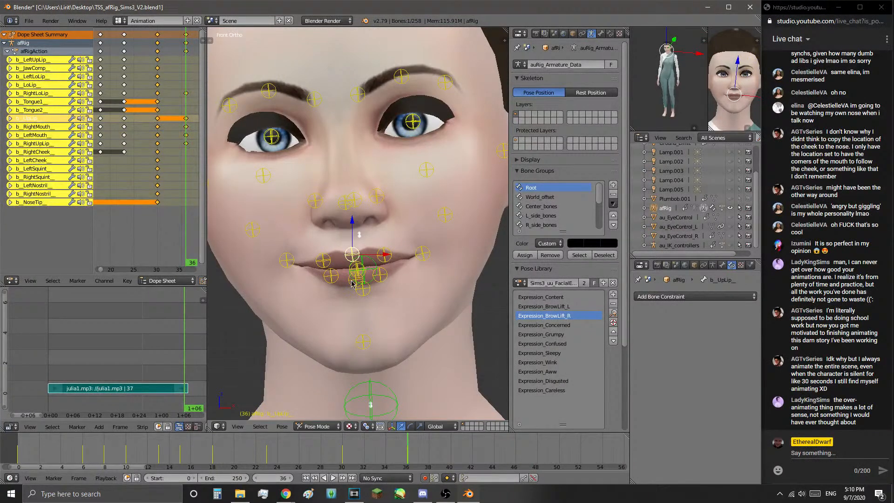
# - Reposition the left lower lip bone at frame 36 and play back the result
pyautogui.rightClick(356, 280)
pyautogui.rightClick(380, 274)
pyautogui.press('g')
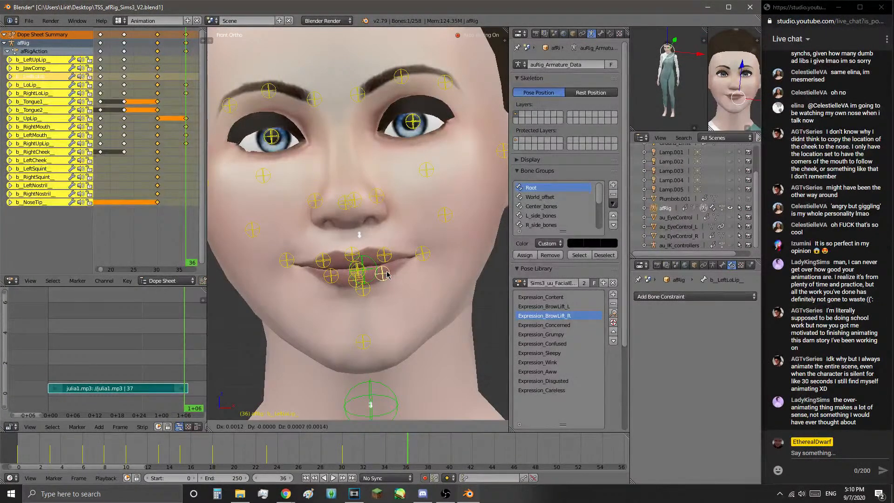
pyautogui.click(424, 282)
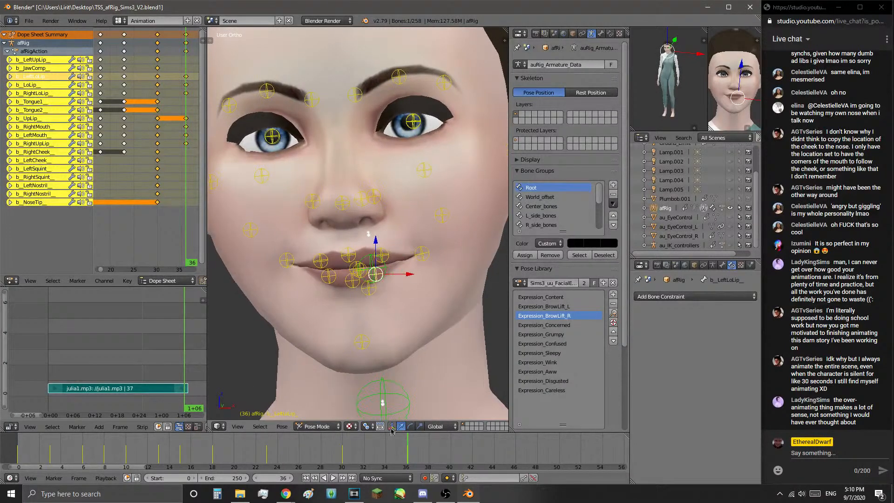
pyautogui.click(344, 447)
pyautogui.hotkey('alt', 'a')
pyautogui.press('Escape')
# - At frame 39, select the jaw bone and rotate it slightly in the front view
pyautogui.moveTo(340, 453); pyautogui.dragTo(440, 452)
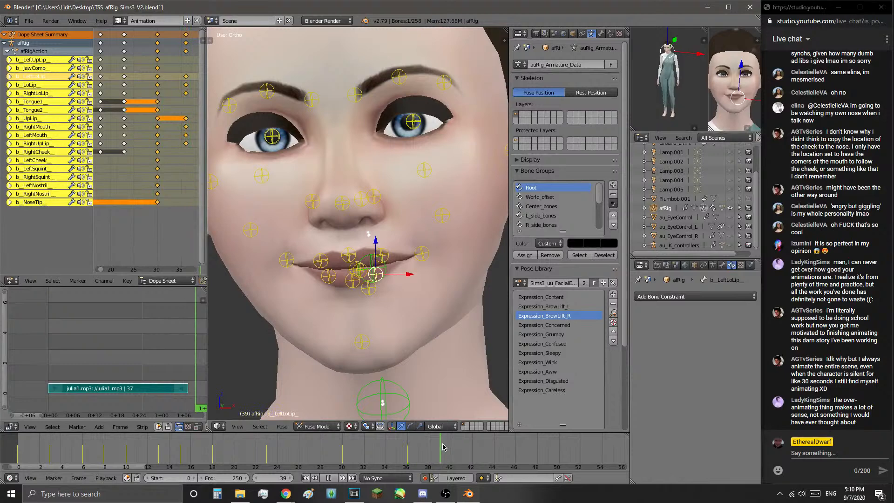
pyautogui.moveTo(440, 365); pyautogui.dragTo(368, 360, button='middle')
pyautogui.rightClick(448, 294)
pyautogui.moveTo(442, 298); pyautogui.dragTo(264, 217, button='middle')
pyautogui.press('r')
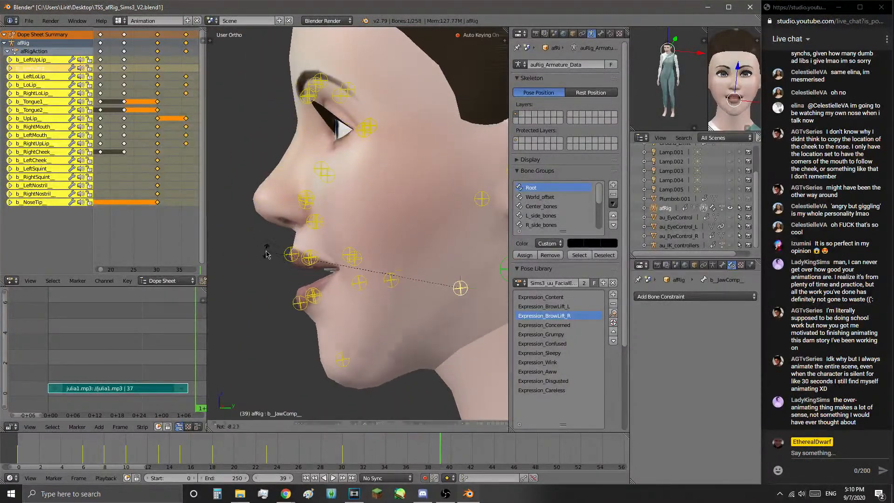
pyautogui.rightClick(266, 254)
pyautogui.moveTo(266, 254); pyautogui.dragTo(419, 280, button='middle')
pyautogui.press('r')
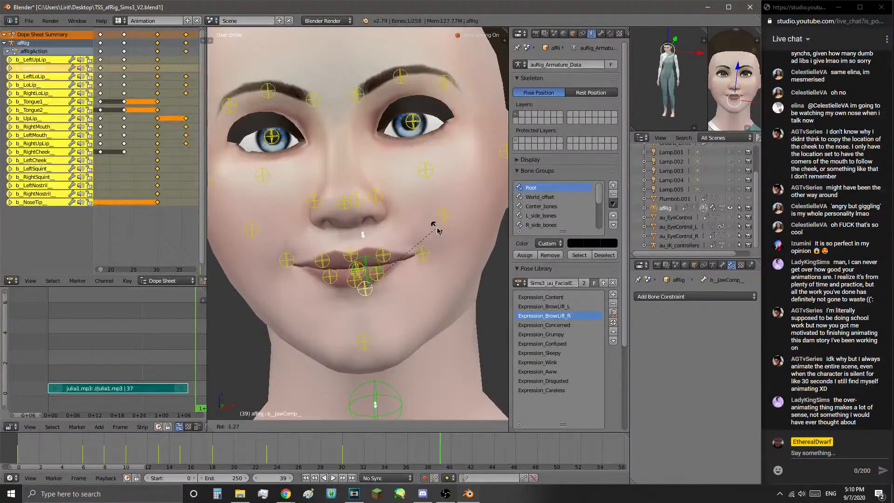
pyautogui.click(420, 261)
# - Trackball-rotate the jaw bone slightly at frame 39 to open the jaw a little
pyautogui.press('KP_3')
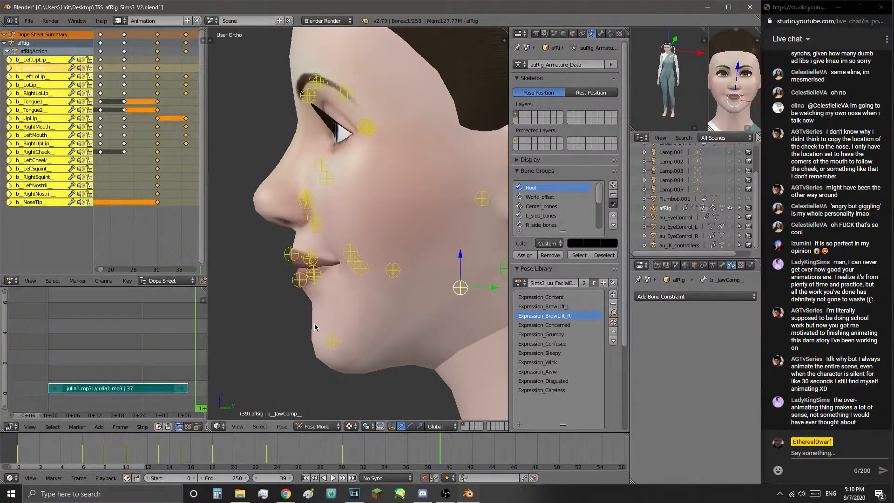
pyautogui.press('KP_1')
pyautogui.press('r')
pyautogui.press('r')
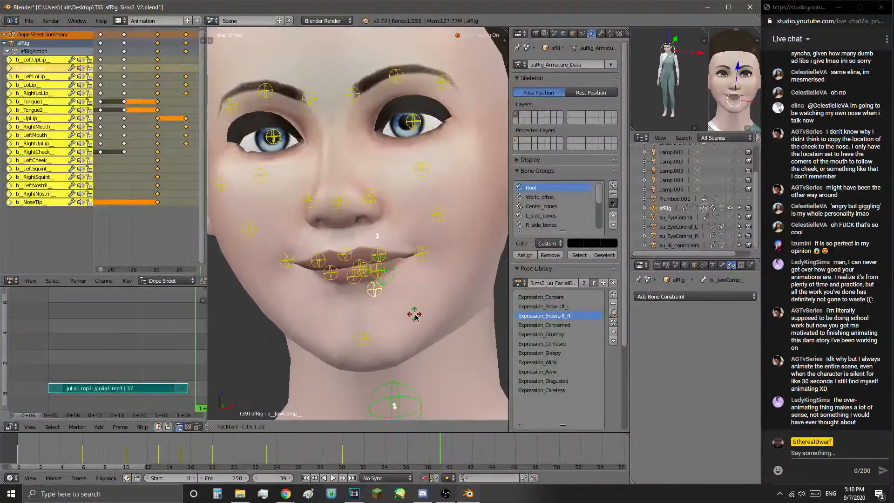
pyautogui.click(411, 357)
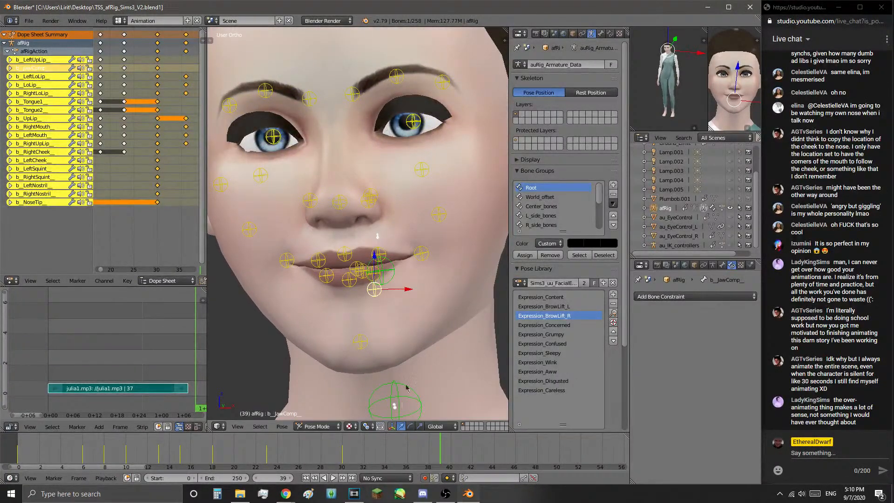
# - Try a further trackball rotation of the jaw bone at frame 39 and undo it
pyautogui.moveTo(336, 326); pyautogui.dragTo(359, 323, button='middle')
pyautogui.press('r')
pyautogui.press('r')
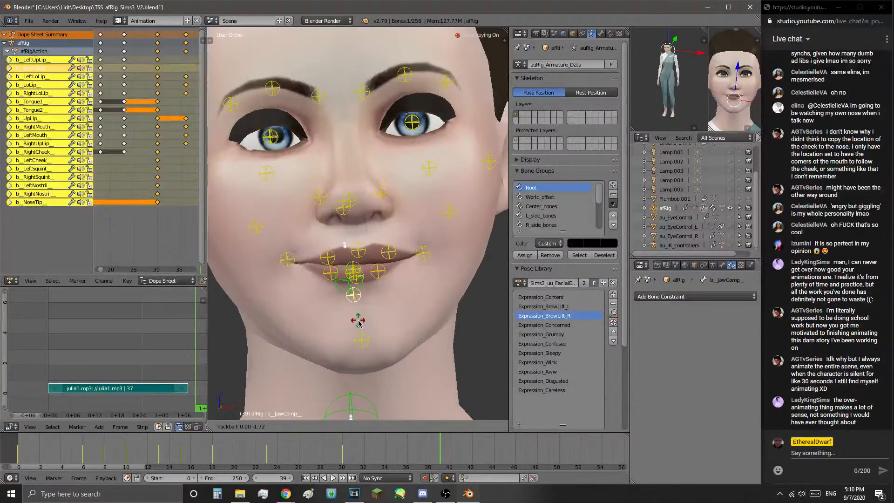
pyautogui.click(371, 318)
pyautogui.hotkey('ctrl', 'z')
# - Refine the jaw bone at frame 39 with a small trackball rotation
pyautogui.moveTo(404, 441); pyautogui.dragTo(439, 440)
pyautogui.moveTo(390, 319); pyautogui.dragTo(387, 318, button='middle')
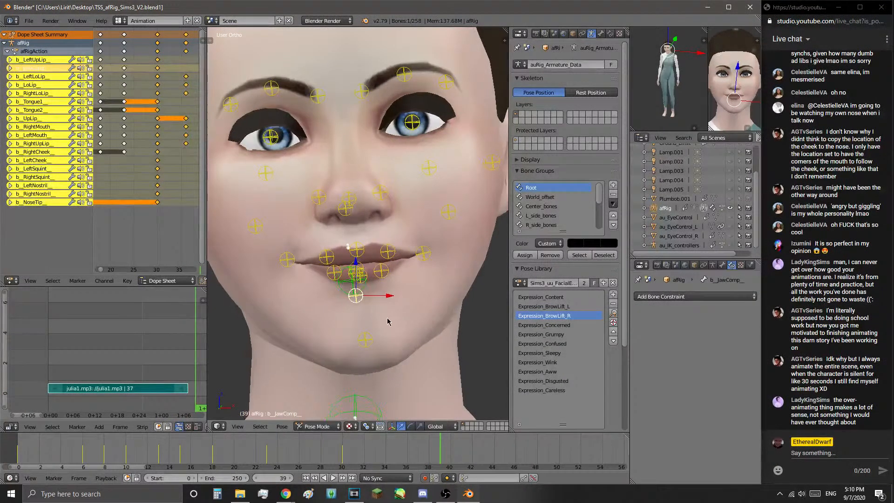
pyautogui.press('r')
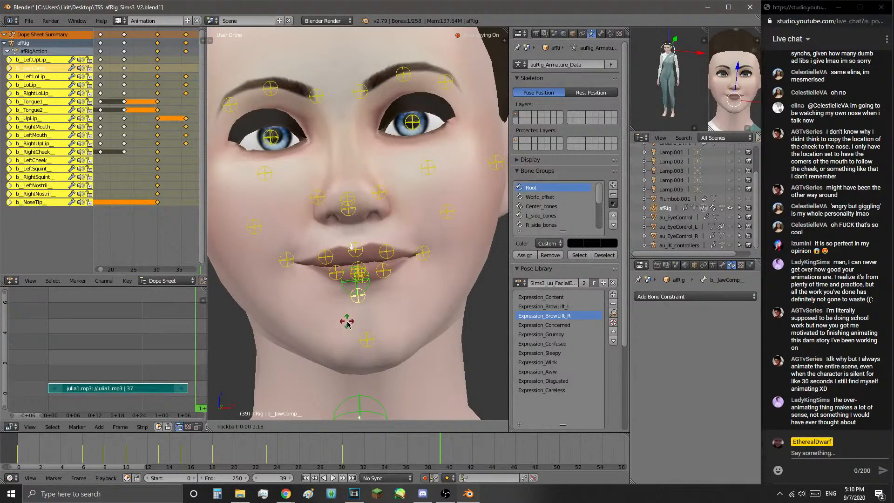
pyautogui.click(346, 324)
# - Add an in-between jaw rotation at frame 35 and play back the ending
pyautogui.moveTo(401, 447); pyautogui.dragTo(303, 457)
pyautogui.moveTo(314, 454); pyautogui.dragTo(396, 450)
pyautogui.press('r')
pyautogui.press('r')
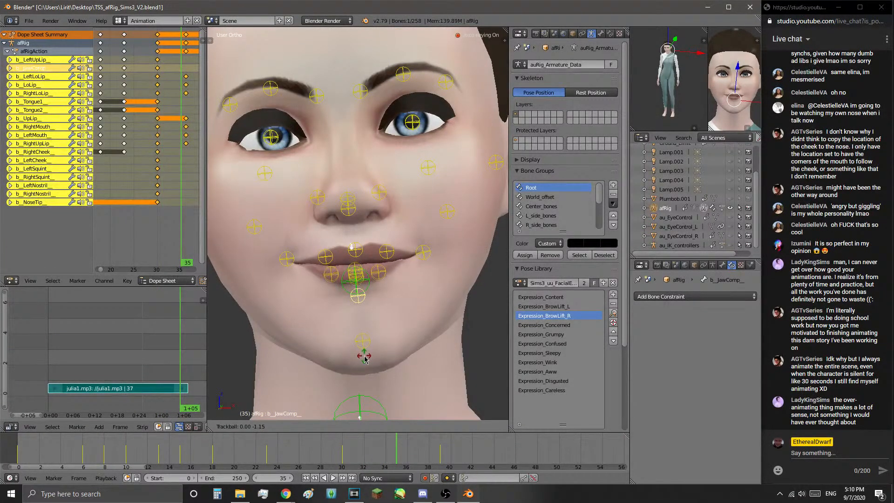
pyautogui.click(393, 355)
pyautogui.hotkey('alt', 'a')
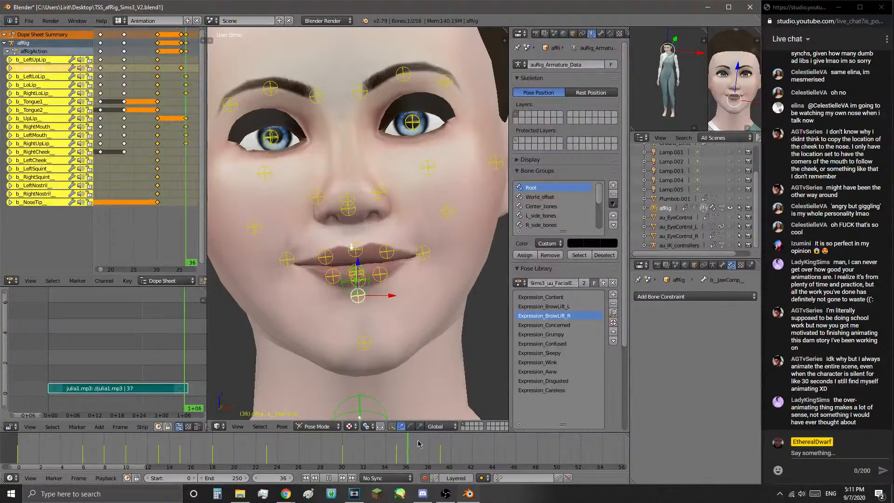
pyautogui.hotkey('alt', 'a')
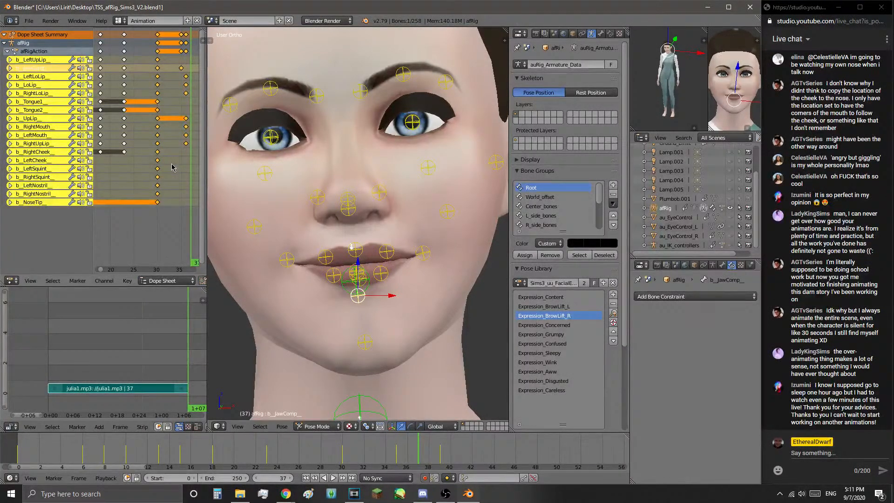
# - Move the in-between jaw keyframe to frame 34 and play back the new timing
pyautogui.moveTo(158, 120); pyautogui.dragTo(125, 115, button='middle')
pyautogui.scroll(4, 128, 90)
pyautogui.scroll(-3, 128, 90)
pyautogui.moveTo(138, 84); pyautogui.dragTo(150, 66)
pyautogui.press('g')
pyautogui.click(150, 76)
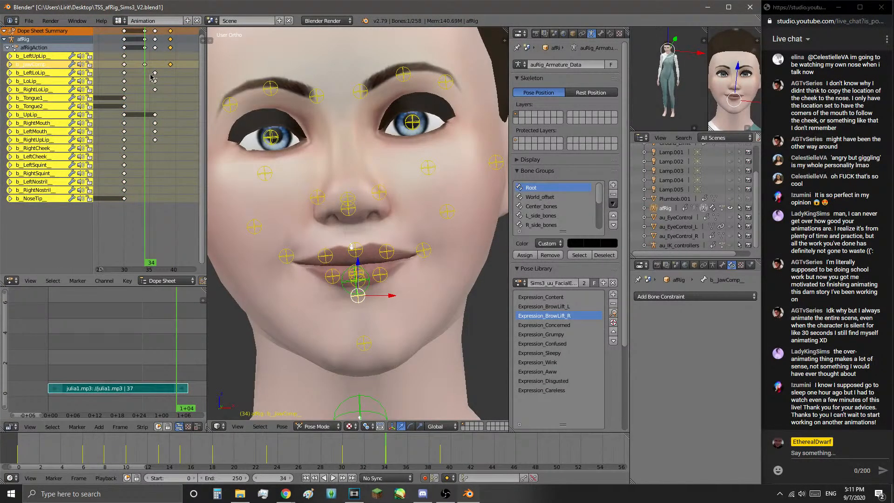
pyautogui.hotkey('alt', 'a')
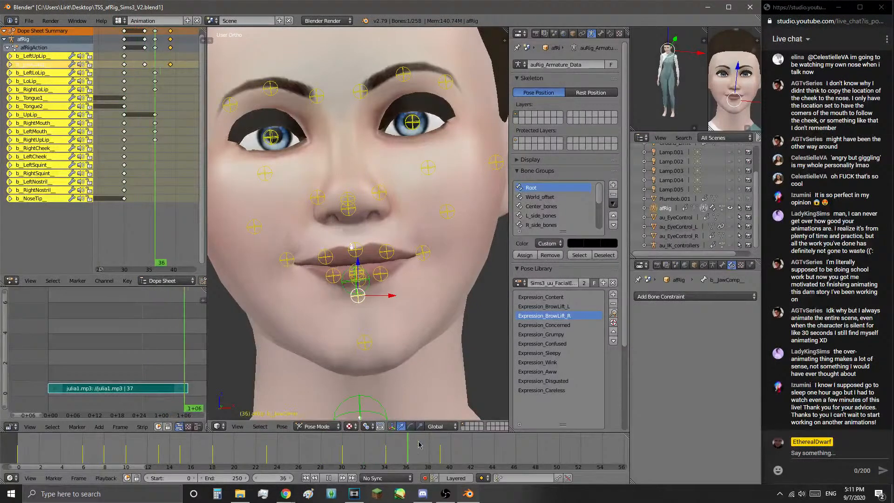
pyautogui.press('Escape')
# - Retime the last two jaw keyframes to frames 35 and 40
pyautogui.press('g')
pyautogui.click(158, 69)
pyautogui.press('g')
pyautogui.click(155, 69)
pyautogui.press('g')
pyautogui.click(159, 69)
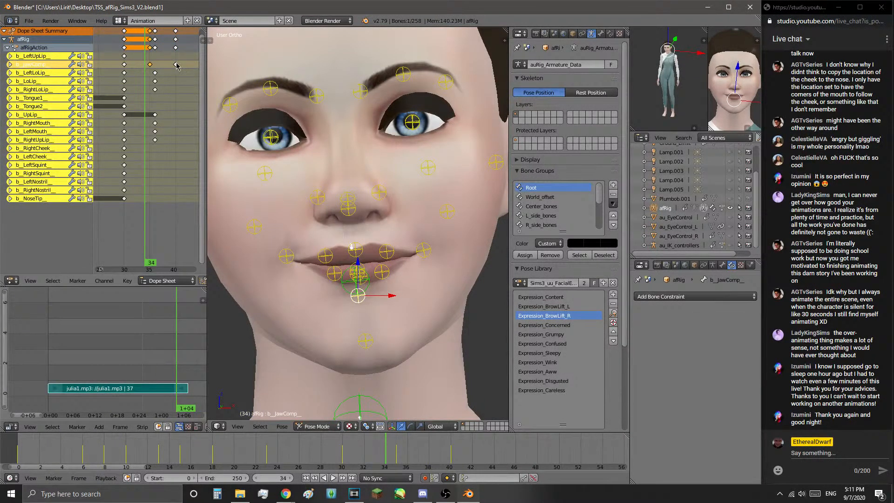
# - Delete the in-between jaw keyframe at frame 35 and move the last jaw keyframe to frame 39
pyautogui.moveTo(134, 82); pyautogui.dragTo(161, 86)
pyautogui.press('x')
pyautogui.click(159, 70)
pyautogui.press('g')
pyautogui.click(175, 67)
# - Play back the lip-sync ending from frame 24 and check the closing mouth both close up and from farther away
pyautogui.moveTo(156, 75)
pyautogui.mouseDown()
pyautogui.moveTo(110, 79)
pyautogui.moveTo(150, 80)
pyautogui.mouseUp()
pyautogui.click(333, 478)
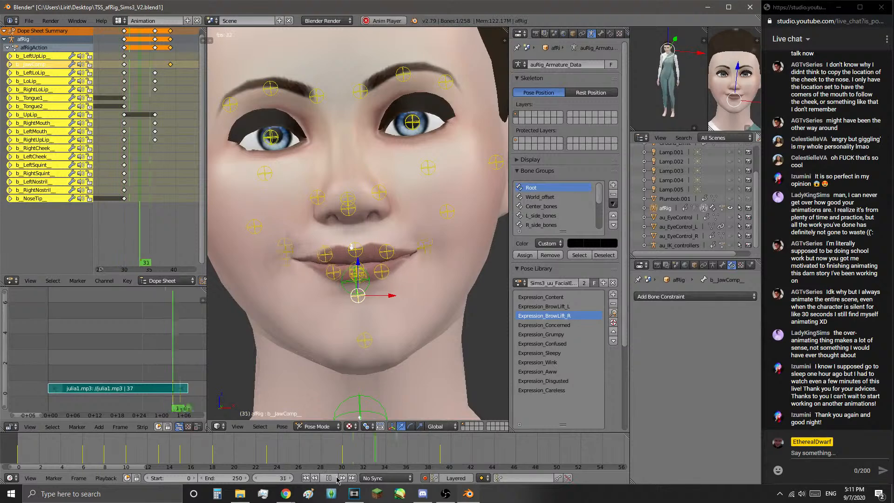
pyautogui.click(281, 448)
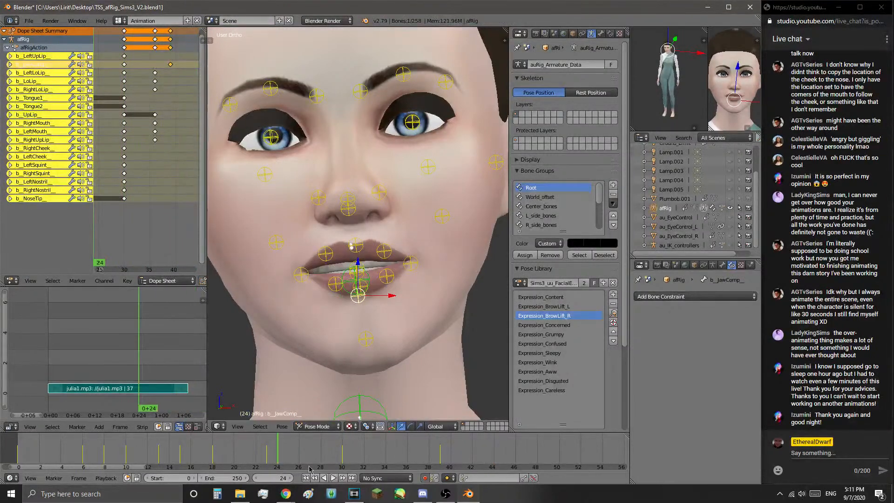
pyautogui.click(332, 478)
pyautogui.hotkey('alt', 'a')
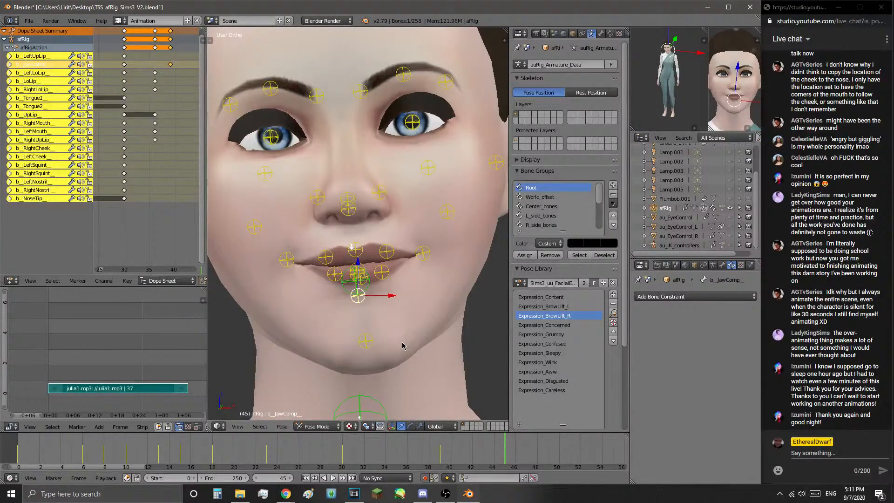
pyautogui.click(414, 449)
pyautogui.scroll(-6, 377, 352)
pyautogui.scroll(6, 399, 335)
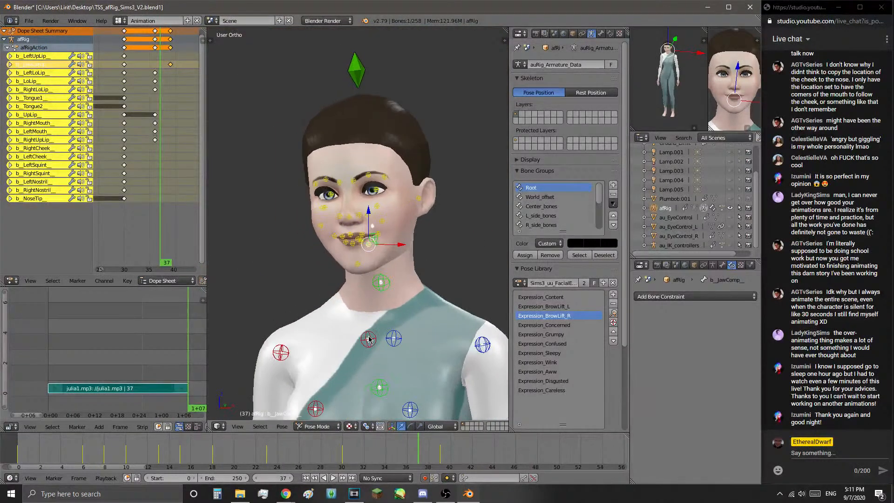
pyautogui.hotkey('alt', 'a')
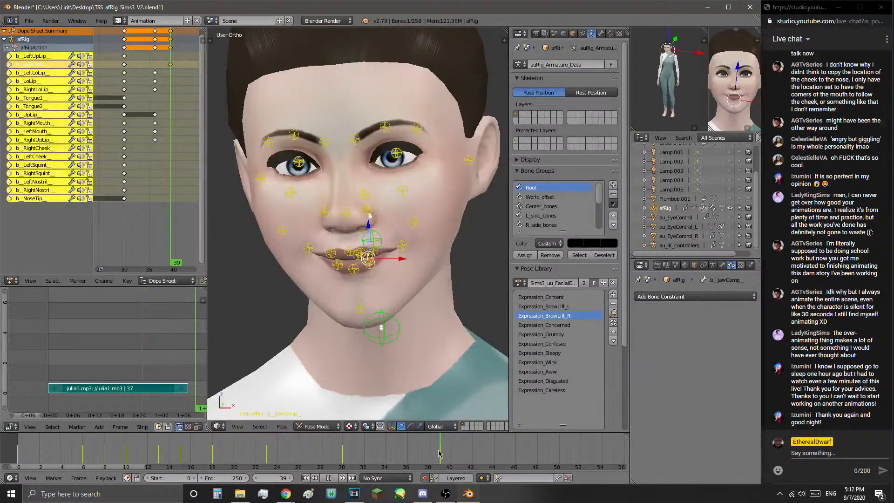
pyautogui.hotkey('alt', 'a')
# - At frame 39, select both cheek and both squint bones and clear their location
pyautogui.rightClick(292, 192)
pyautogui.moveTo(294, 194); pyautogui.dragTo(315, 217, button='middle')
pyautogui.keyDown('shift'); pyautogui.rightClick(282, 228); pyautogui.keyUp('shift')
pyautogui.moveTo(404, 272); pyautogui.dragTo(418, 191, button='middle')
pyautogui.keyDown('shift'); pyautogui.rightClick(417, 190); pyautogui.keyUp('shift')
pyautogui.keyDown('shift'); pyautogui.rightClick(427, 218); pyautogui.keyUp('shift')
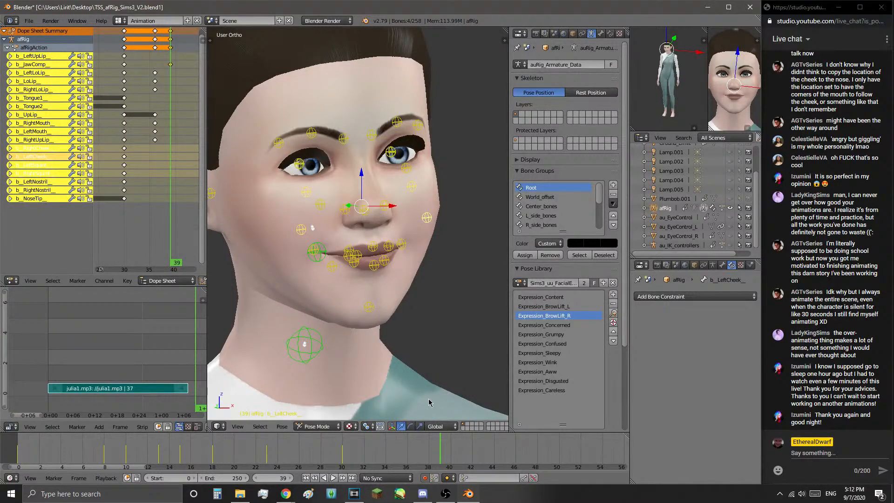
pyautogui.hotkey('alt', 'g')
# - Play back the ending from frame 23 and examine the cheeks from the side at frame 30
pyautogui.moveTo(419, 441); pyautogui.dragTo(266, 443)
pyautogui.click(333, 478)
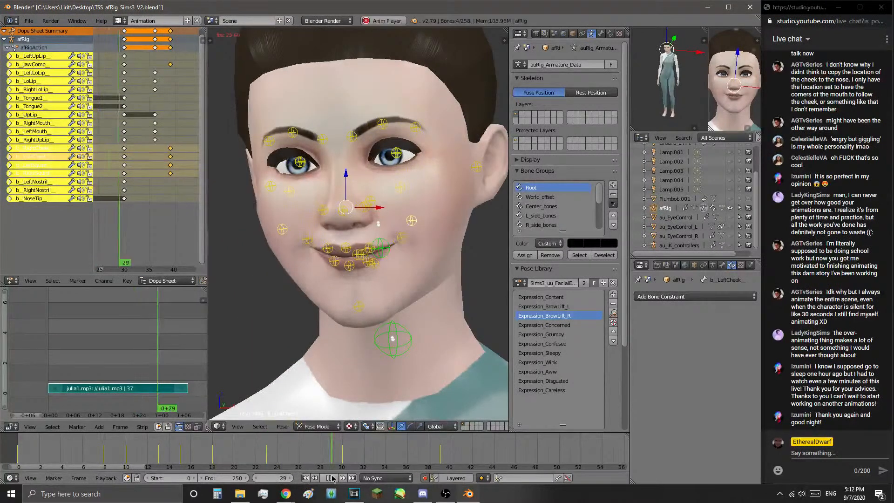
pyautogui.moveTo(400, 345); pyautogui.dragTo(373, 361, button='middle')
pyautogui.moveTo(440, 443); pyautogui.dragTo(353, 443)
pyautogui.press('Left')
pyautogui.moveTo(446, 282); pyautogui.dragTo(561, 373, button='middle')
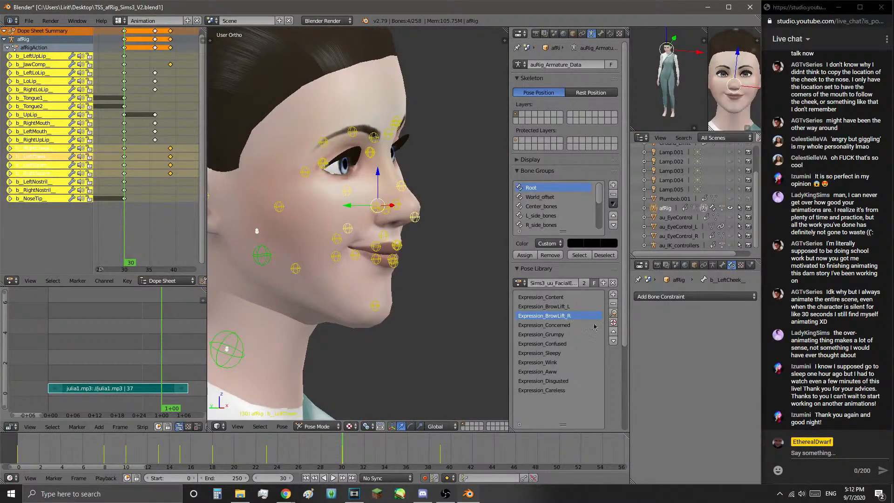
pyautogui.moveTo(352, 305); pyautogui.dragTo(289, 363, button='middle')
# - Replay the ending from frames 22 and 27 to check the cheeks and smile from different angles and distances
pyautogui.moveTo(256, 451); pyautogui.dragTo(282, 451)
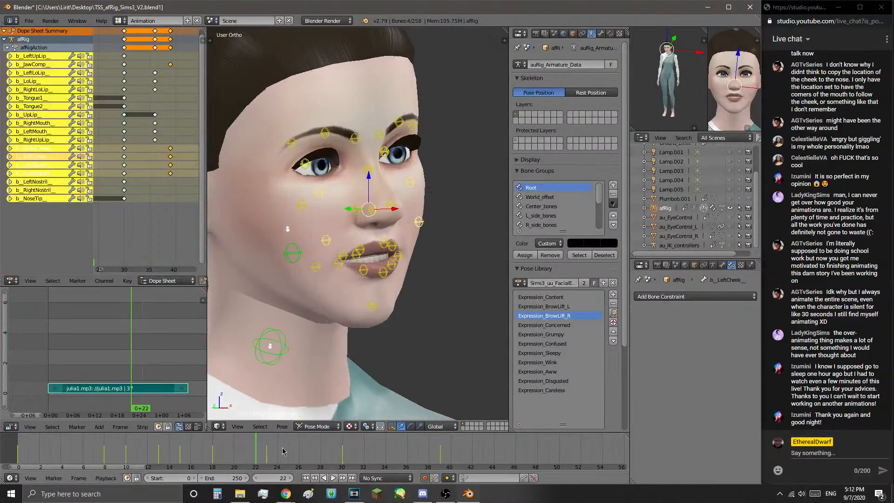
pyautogui.click(334, 479)
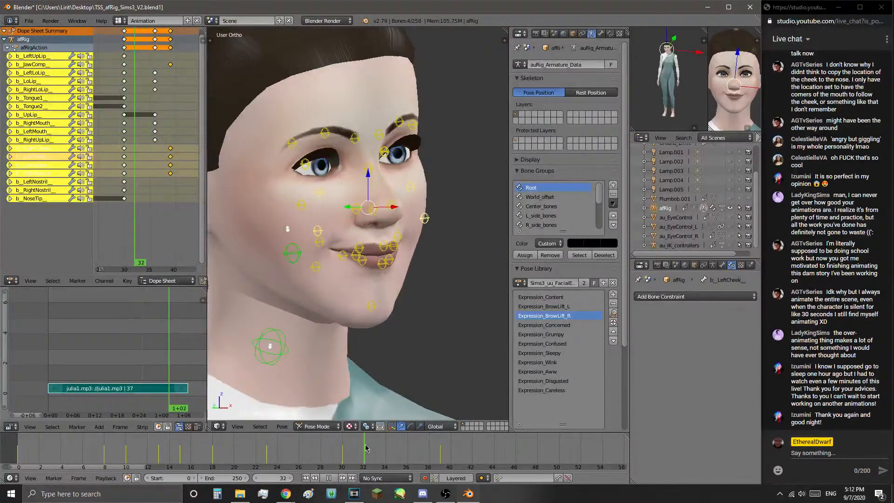
pyautogui.click(309, 451)
pyautogui.click(334, 479)
pyautogui.click(334, 478)
pyautogui.moveTo(382, 344); pyautogui.dragTo(420, 354, button='middle')
pyautogui.scroll(-4, 424, 355)
pyautogui.hotkey('alt', 'a')
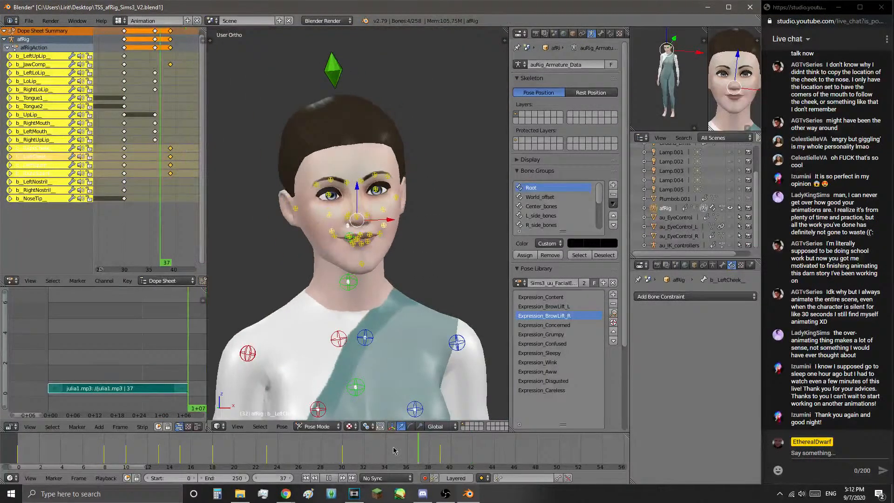
# - Scrub past the last keyframes to frame 65 to check the resting smile and return to frame 0
pyautogui.scroll(-4, 454, 451)
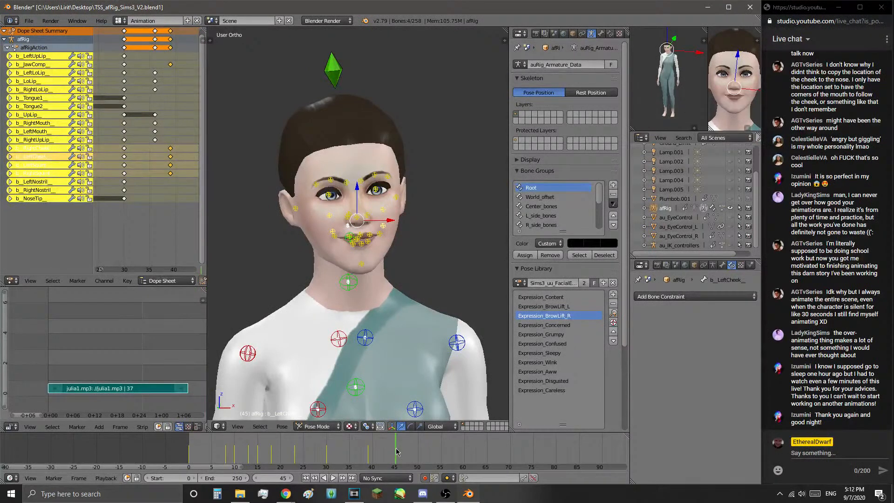
pyautogui.scroll(5, 357, 326)
pyautogui.moveTo(353, 451); pyautogui.dragTo(487, 451)
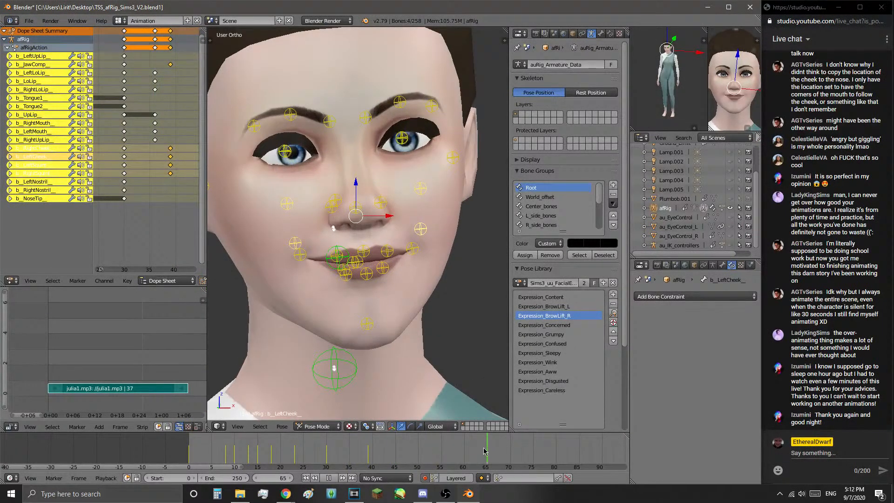
pyautogui.press('Escape')
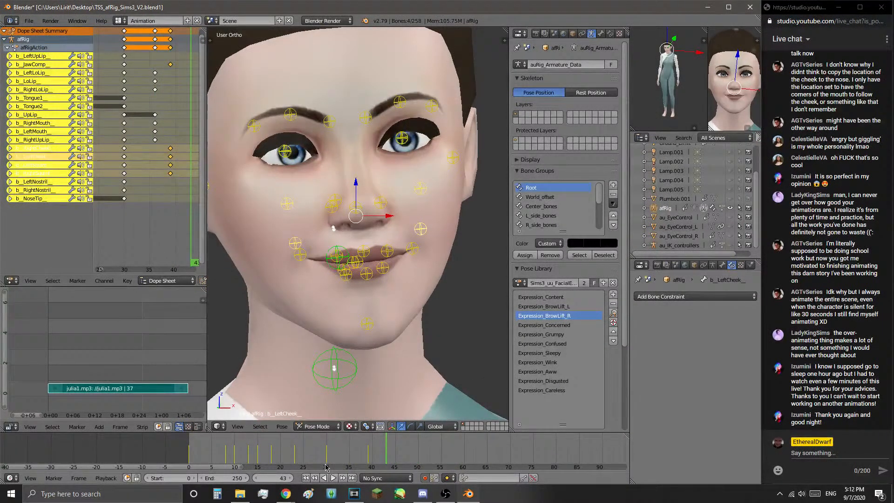
pyautogui.click(306, 479)
# - Examine the character's face and full body pose at frame 0
pyautogui.scroll(-3, 324, 353)
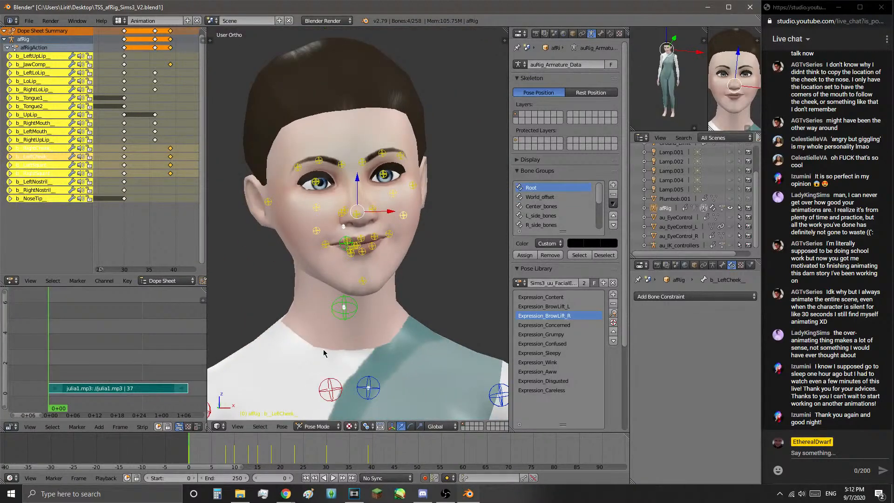
pyautogui.scroll(3, 323, 353)
pyautogui.scroll(-4, 407, 331)
pyautogui.moveTo(407, 331); pyautogui.dragTo(485, 284, button='middle')
pyautogui.scroll(-4, 404, 283)
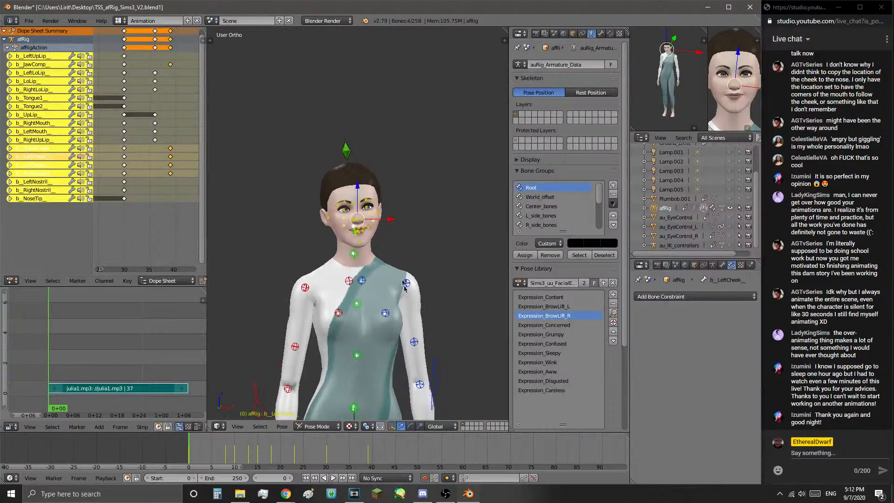
pyautogui.scroll(-3, 380, 321)
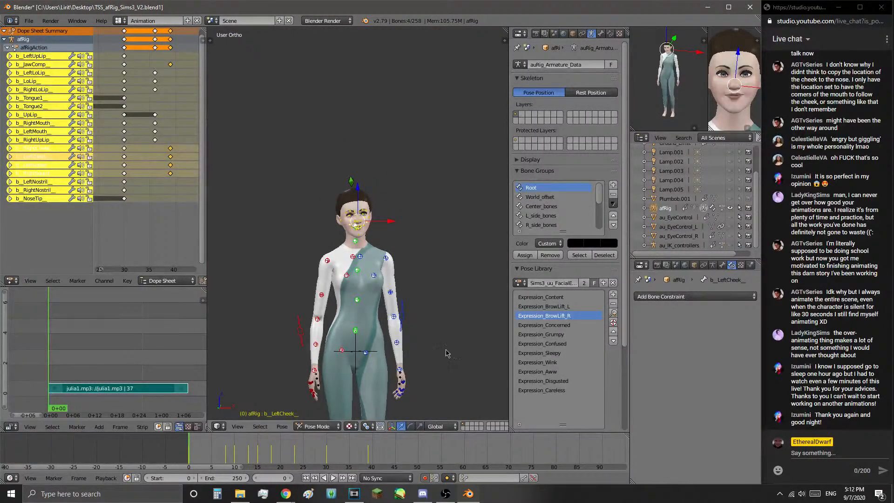
pyautogui.scroll(6, 431, 298)
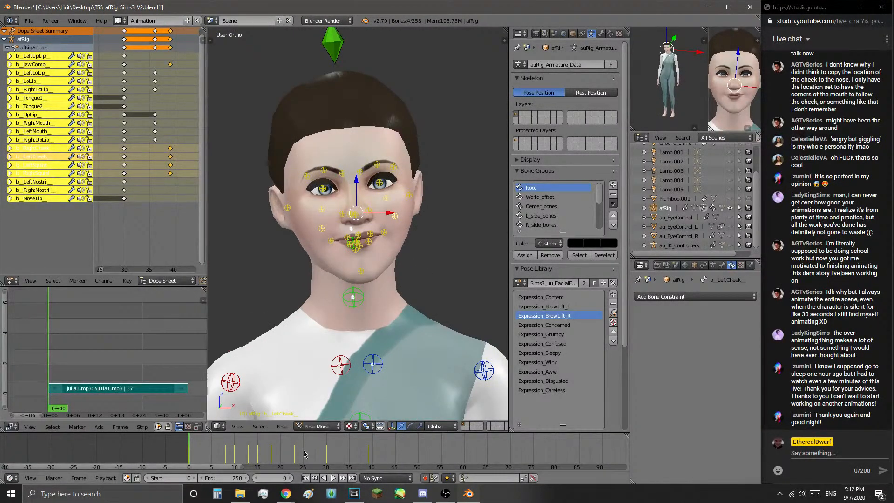
# - Switch to Chrome, open the Mixamo site in a new tab and browse its animation library
pyautogui.moveTo(286, 494)
pyautogui.click(229, 450)
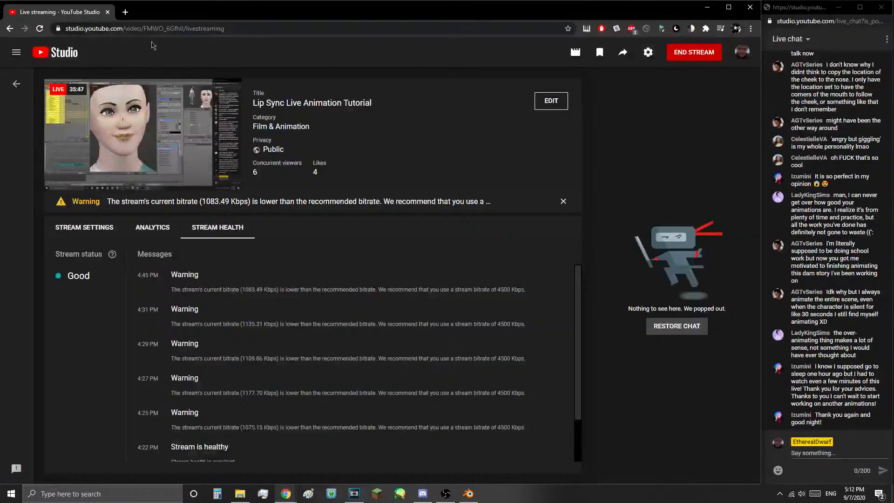
pyautogui.click(125, 12)
pyautogui.write('mix')
pyautogui.press('Return')
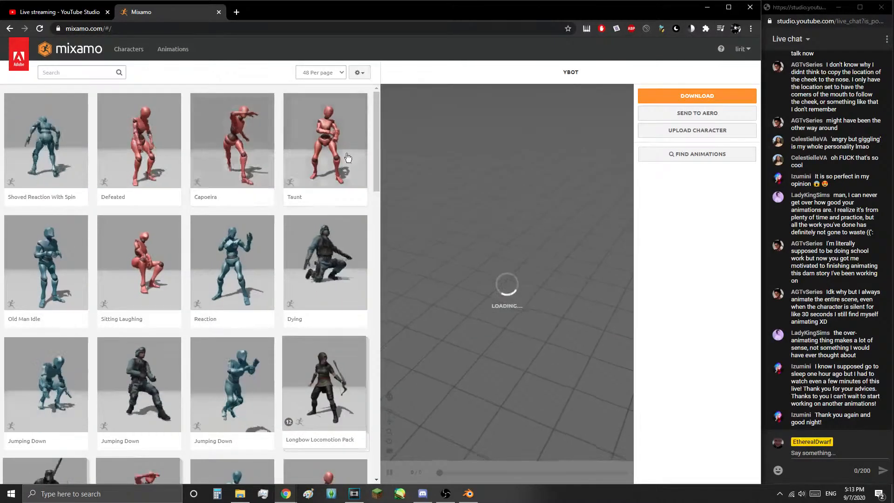
pyautogui.scroll(-10, 347, 158)
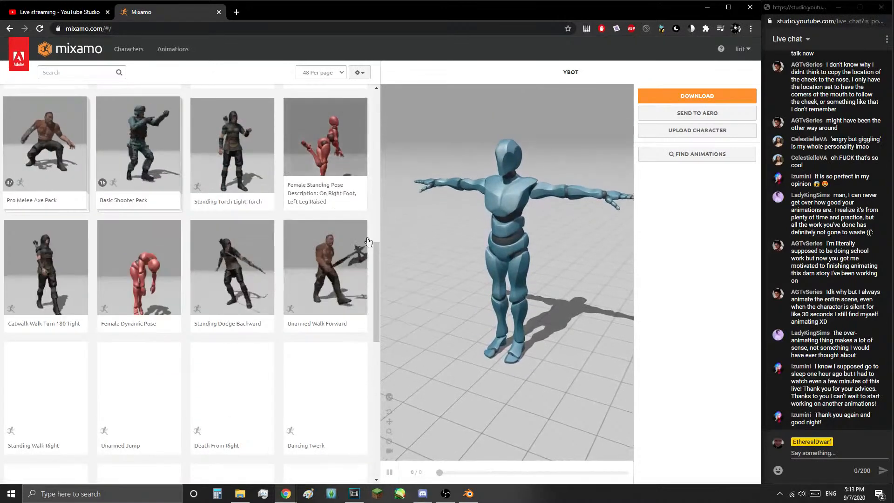
pyautogui.moveTo(377, 269); pyautogui.dragTo(373, 361)
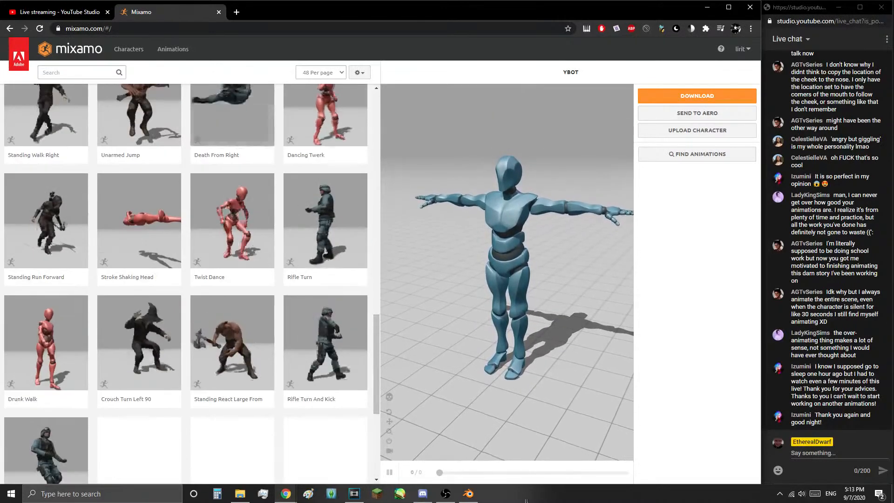
# - Switch to Blender to view the character's body from the front and return to Chrome to look over Mixamo's animations
pyautogui.click(469, 495)
pyautogui.scroll(-5, 388, 325)
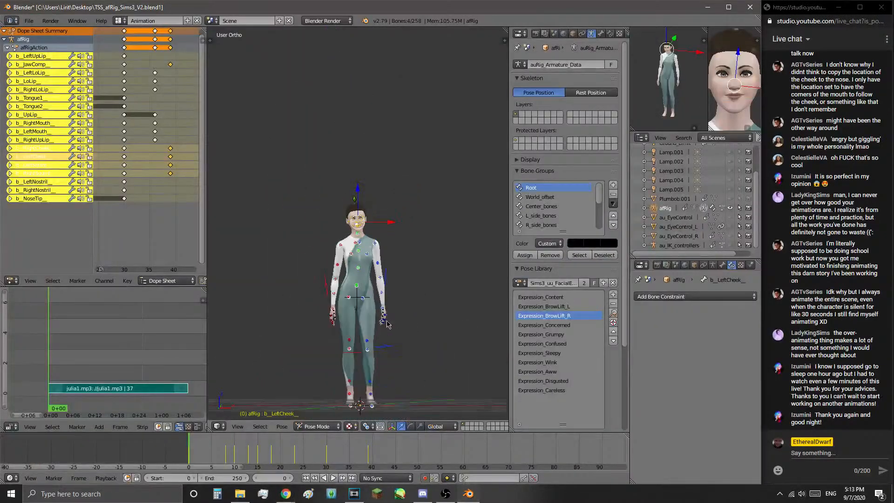
pyautogui.press('KP_1')
pyautogui.scroll(3, 410, 319)
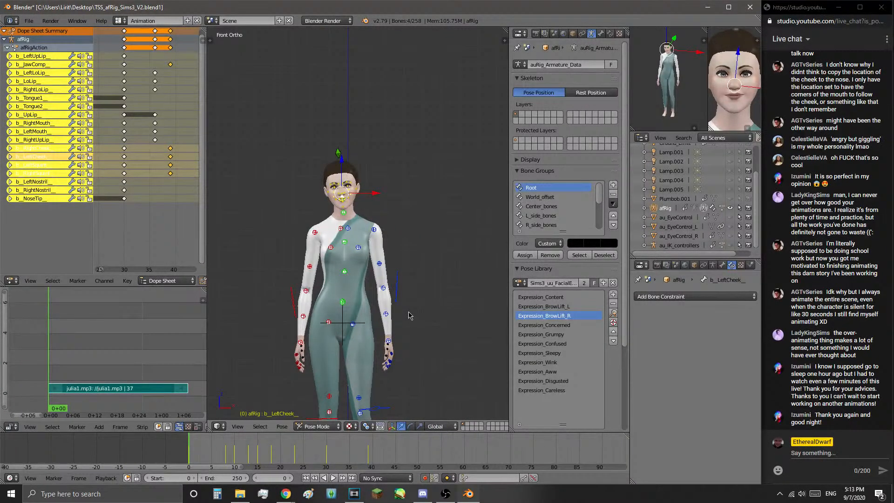
pyautogui.moveTo(285, 494)
pyautogui.click(212, 447)
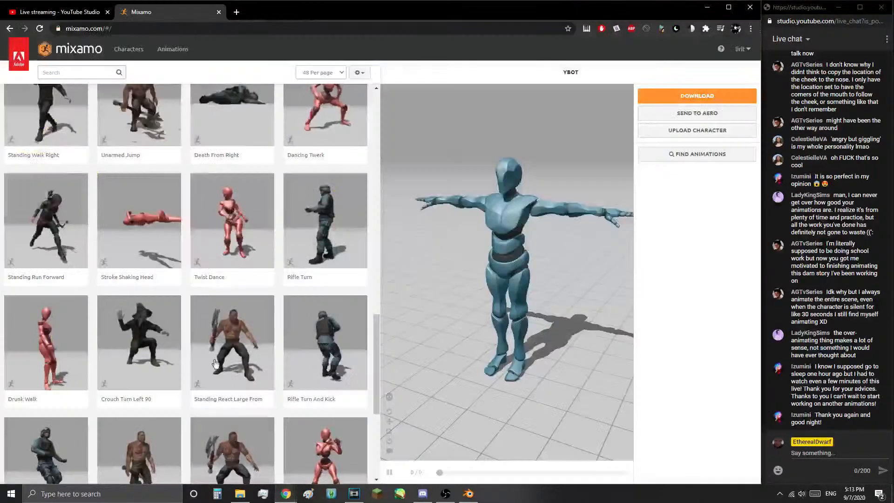
pyautogui.scroll(-5, 243, 242)
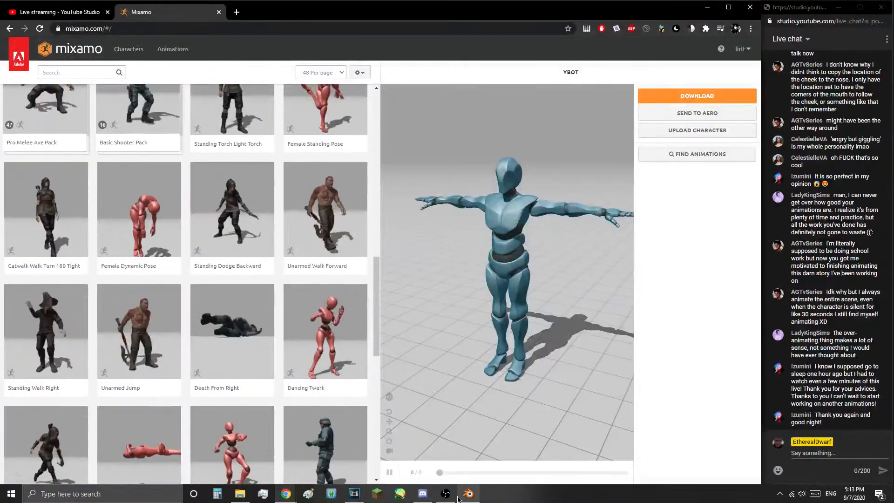
# - Switch to Blender and try moving the character's root bone in the front view
pyautogui.hotkey('alt', 'Tab')
pyautogui.rightClick(340, 332)
pyautogui.press('g')
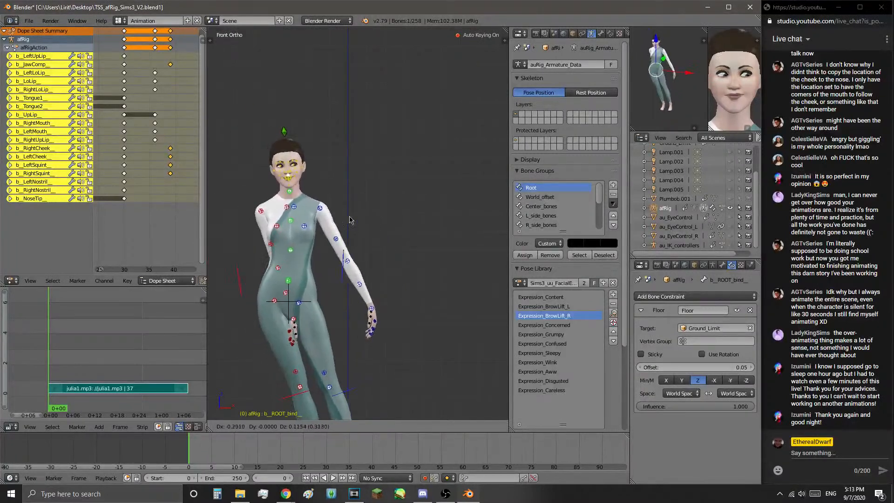
pyautogui.rightClick(390, 237)
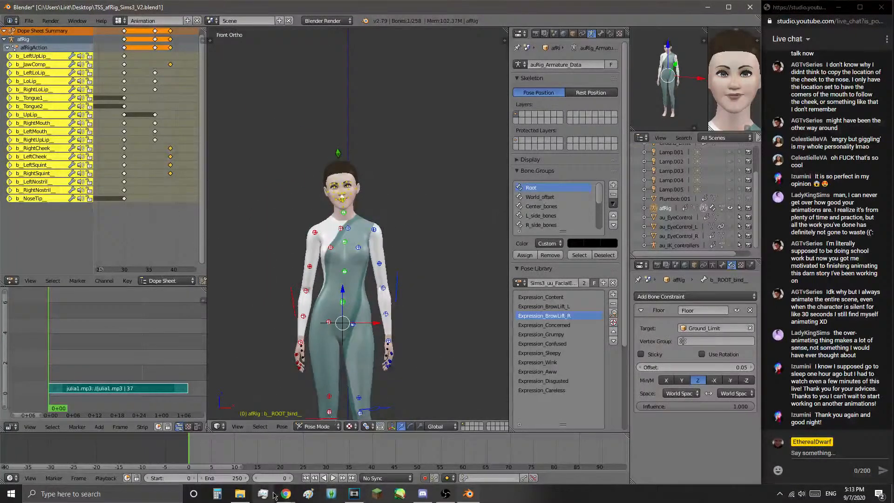
# - Unhide the eye controls and IK controllers, and select the au_EyeControl object around the eyes
pyautogui.scroll(4, 402, 238)
pyautogui.scroll(3, 370, 216)
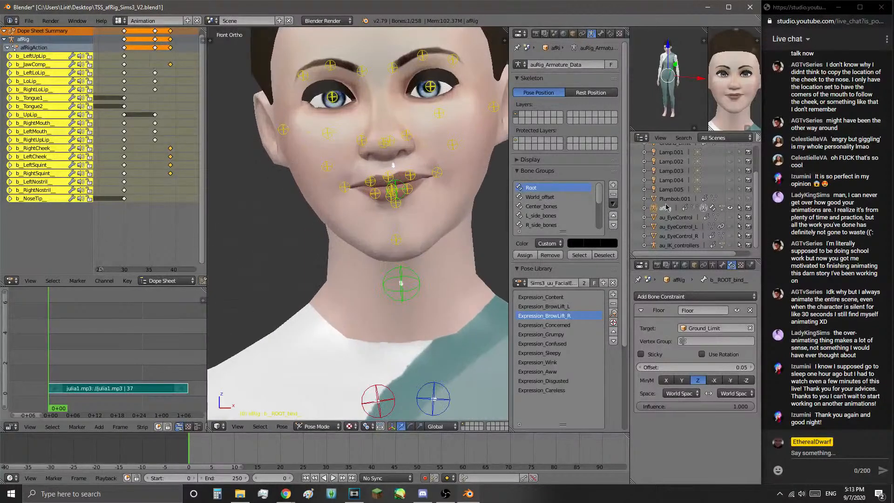
pyautogui.click(731, 217)
pyautogui.click(730, 246)
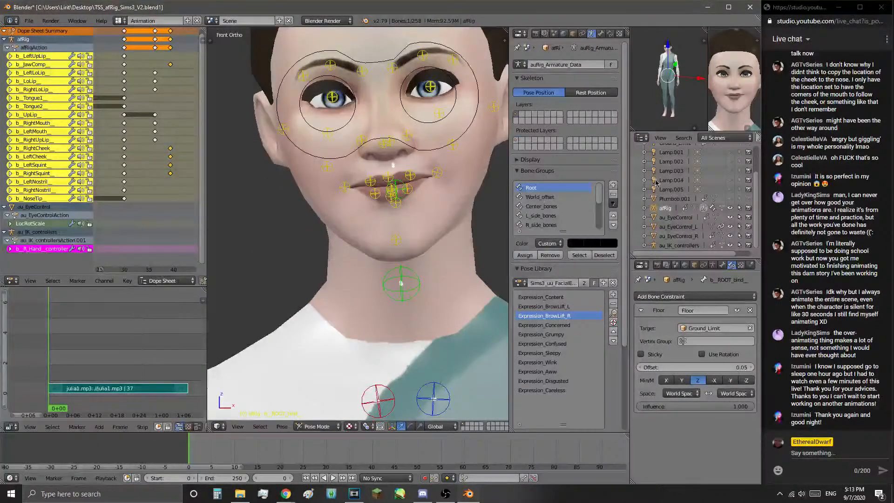
pyautogui.scroll(-4, 320, 212)
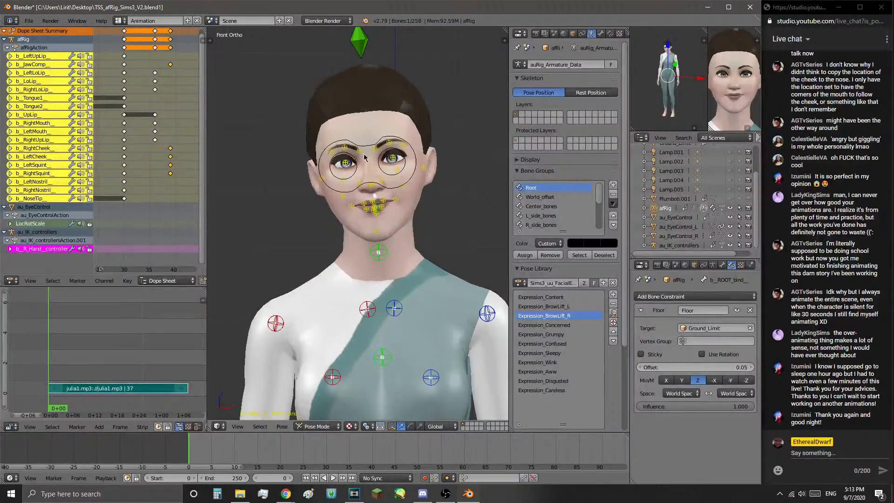
pyautogui.rightClick(360, 149)
pyautogui.rightClick(360, 148)
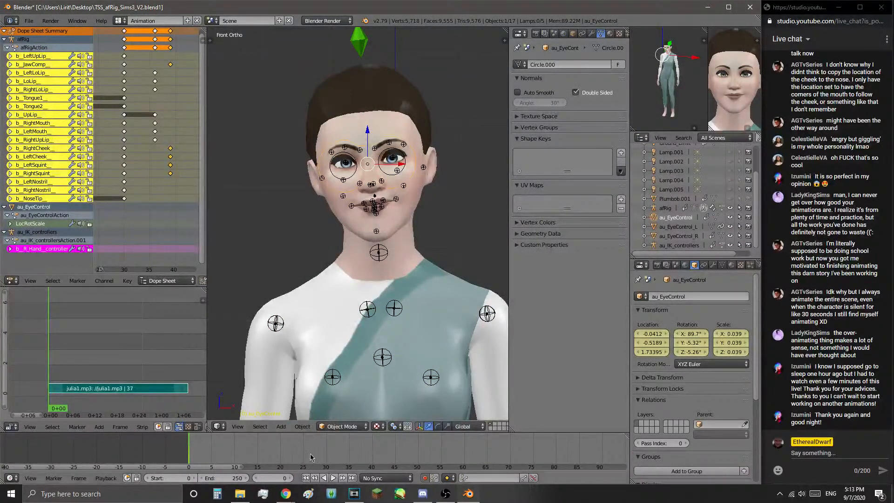
# - Switch to Mixamo in Chrome and search the animation library for "put down"
pyautogui.moveTo(286, 494)
pyautogui.click(205, 449)
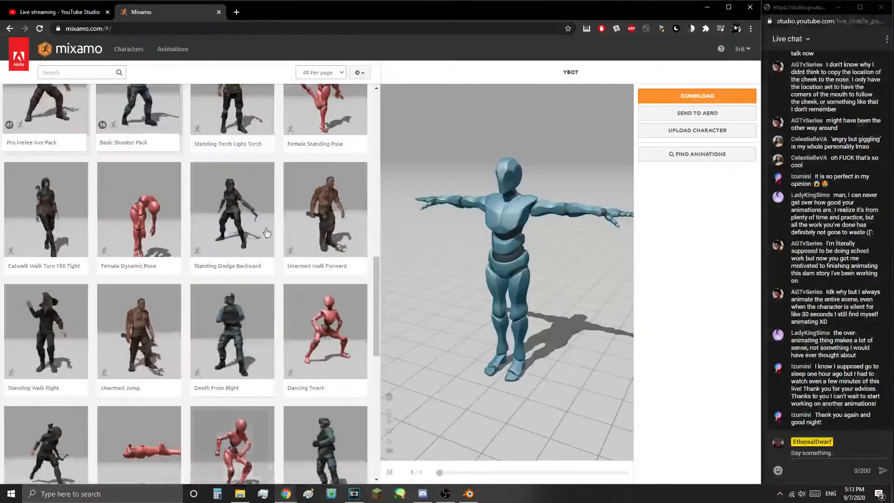
pyautogui.scroll(-5, 268, 226)
pyautogui.moveTo(376, 347); pyautogui.dragTo(355, 116)
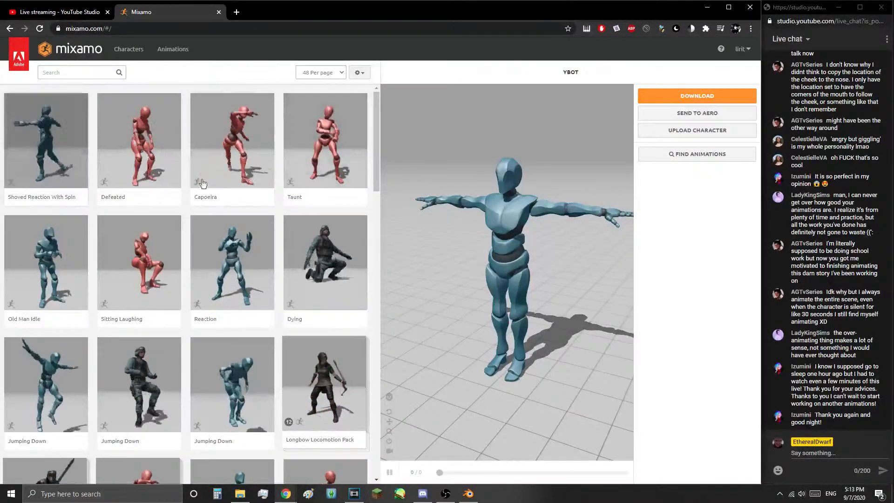
pyautogui.click(66, 72)
pyautogui.moveTo(379, 122); pyautogui.dragTo(357, 97)
pyautogui.click(65, 73)
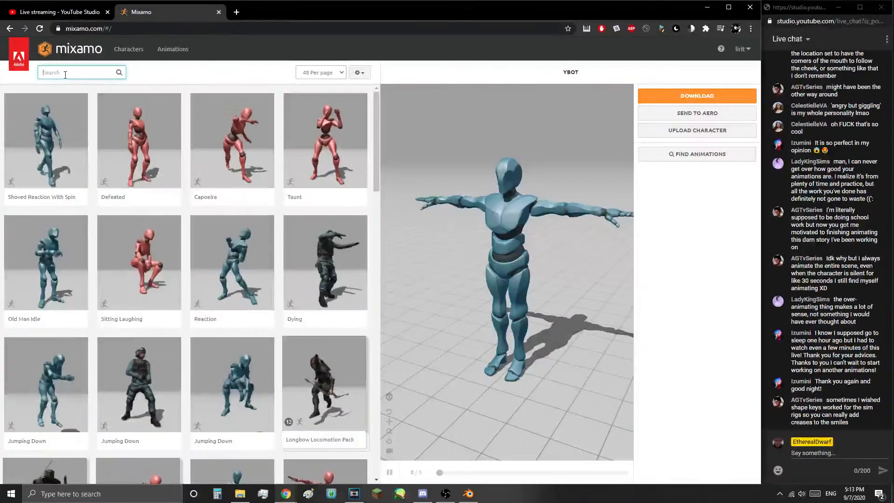
pyautogui.write('put down')
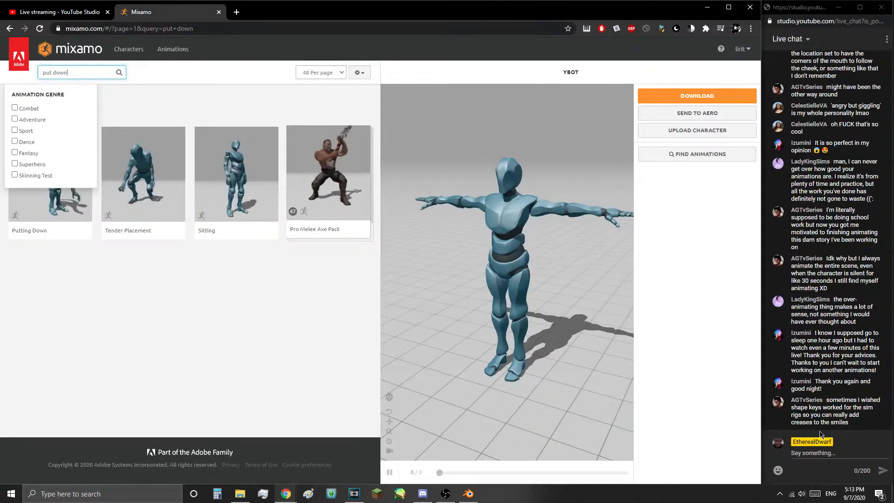
pyautogui.click(233, 246)
# - Switch to Blender and try moving the right mouth-corner bone on the character's face
pyautogui.click(468, 494)
pyautogui.scroll(4, 438, 207)
pyautogui.scroll(1, 381, 291)
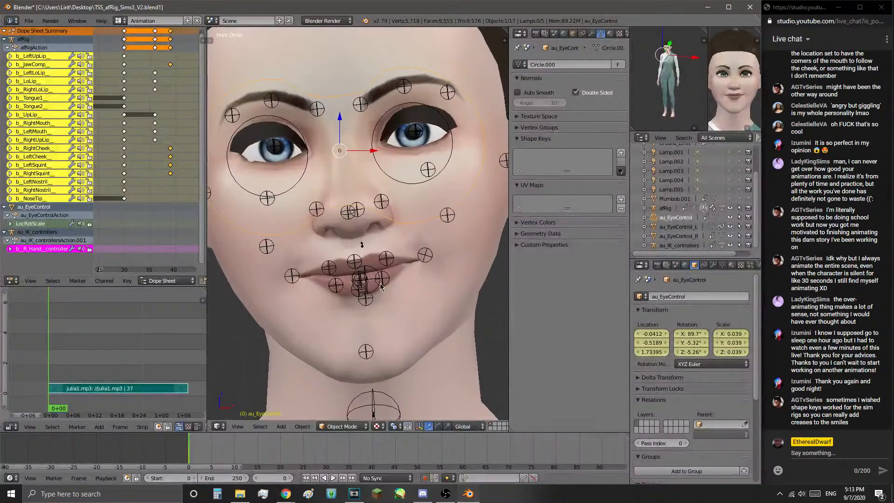
pyautogui.scroll(-3, 381, 286)
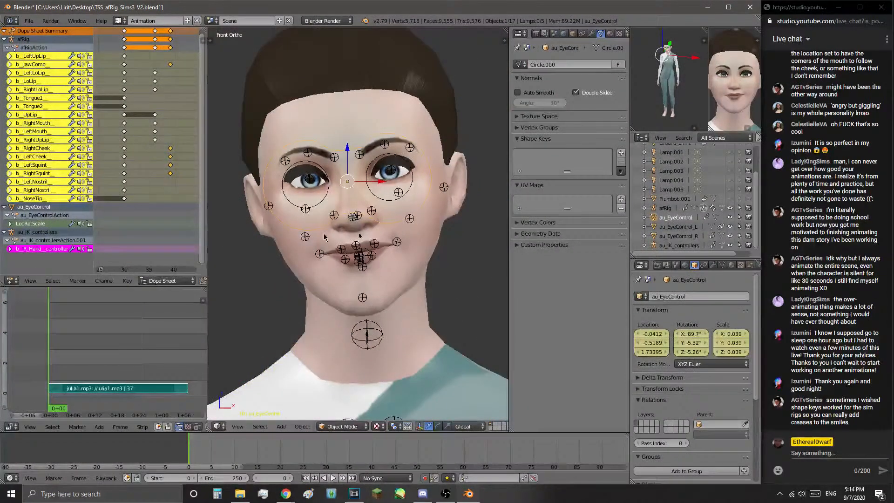
pyautogui.scroll(3, 324, 238)
pyautogui.click(297, 278)
pyautogui.press('g')
pyautogui.click(294, 271)
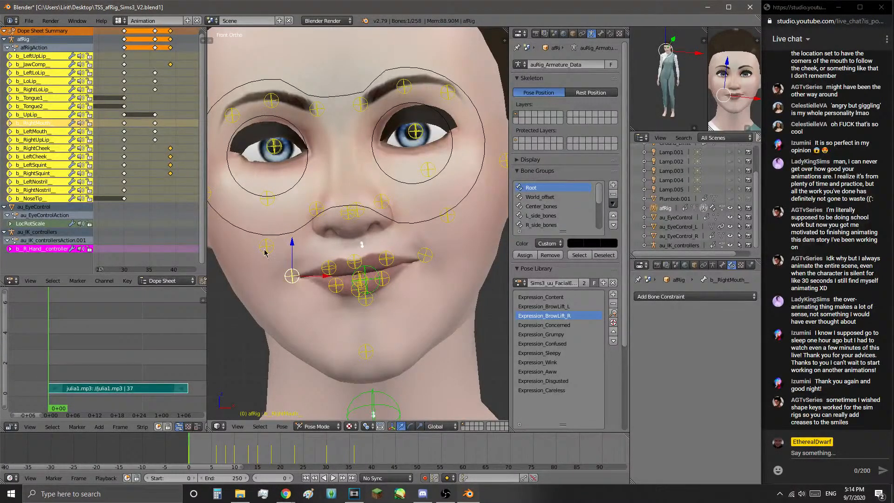
# - Switch to Mixamo in Chrome, load the Putting Down animation on the character and set its Object Weight to 0
pyautogui.click(285, 493)
pyautogui.click(229, 458)
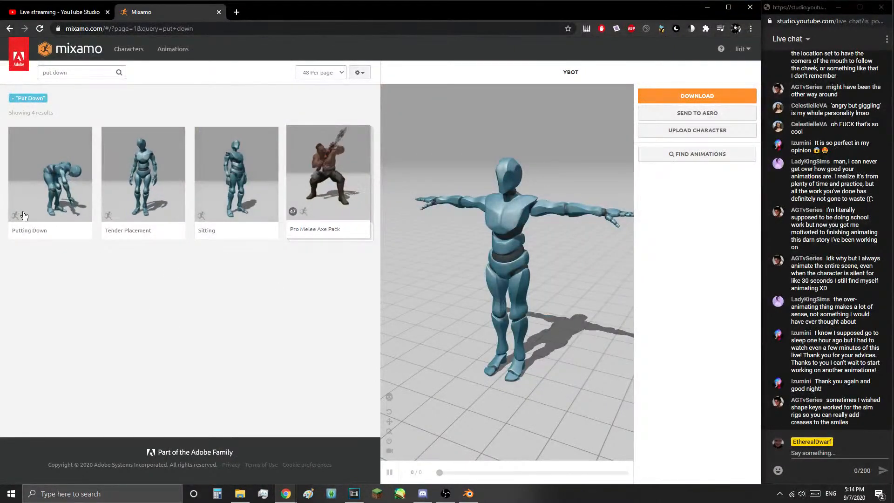
pyautogui.click(58, 181)
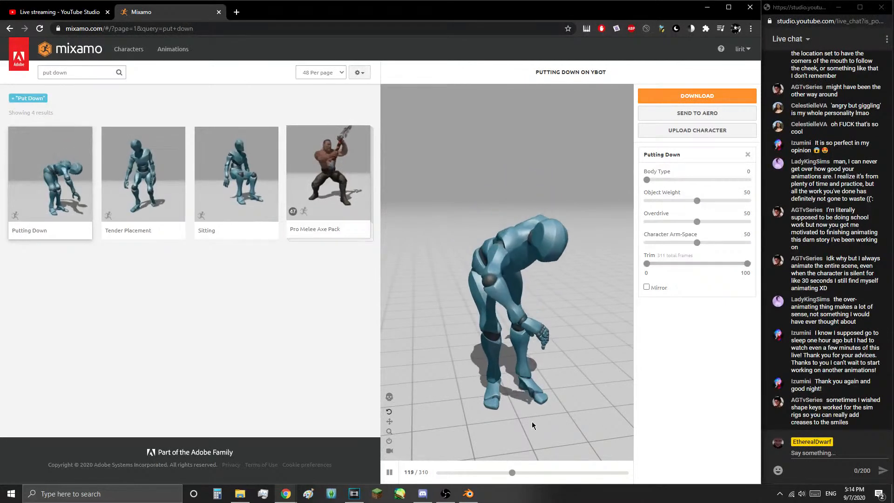
pyautogui.moveTo(696, 201); pyautogui.dragTo(642, 203)
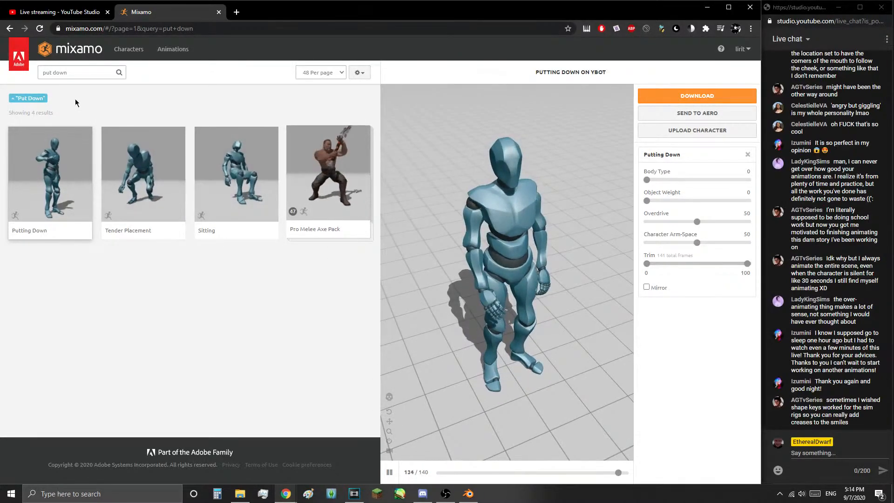
# - Clear the "put down" search and browse the full animation library through its second page
pyautogui.click(112, 72)
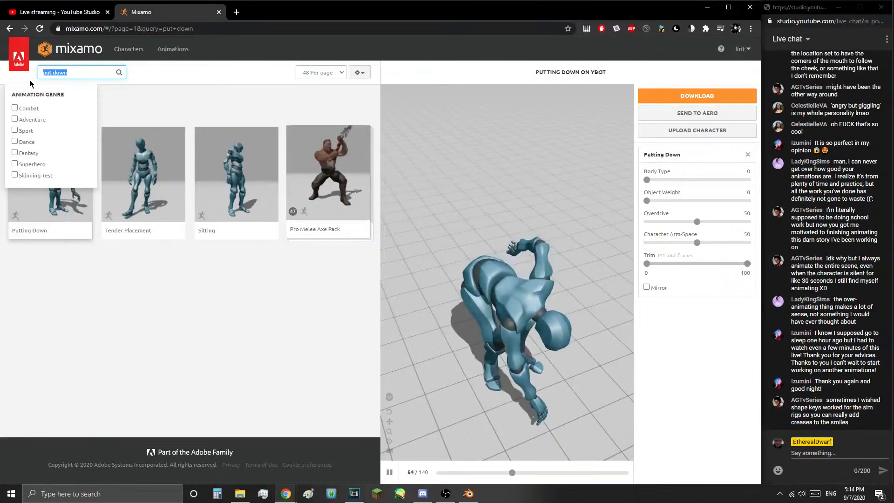
pyautogui.press('BackSpace')
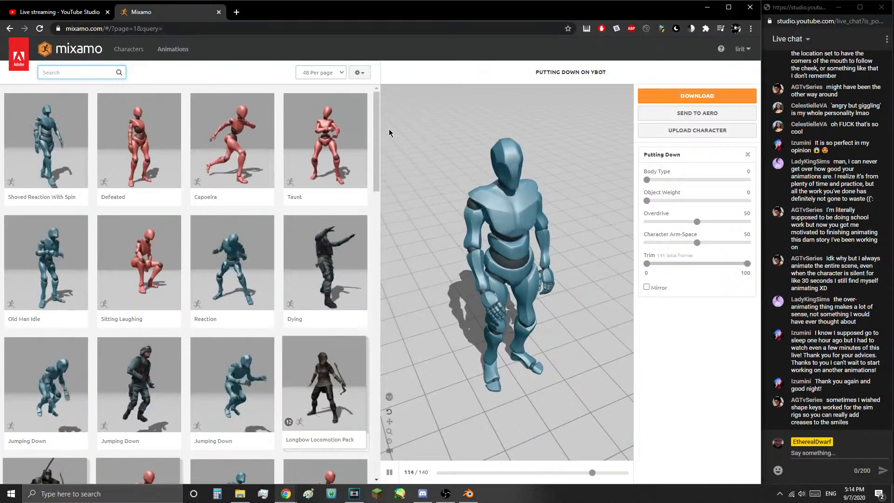
pyautogui.moveTo(375, 123); pyautogui.dragTo(375, 305)
pyautogui.scroll(-8, 197, 435)
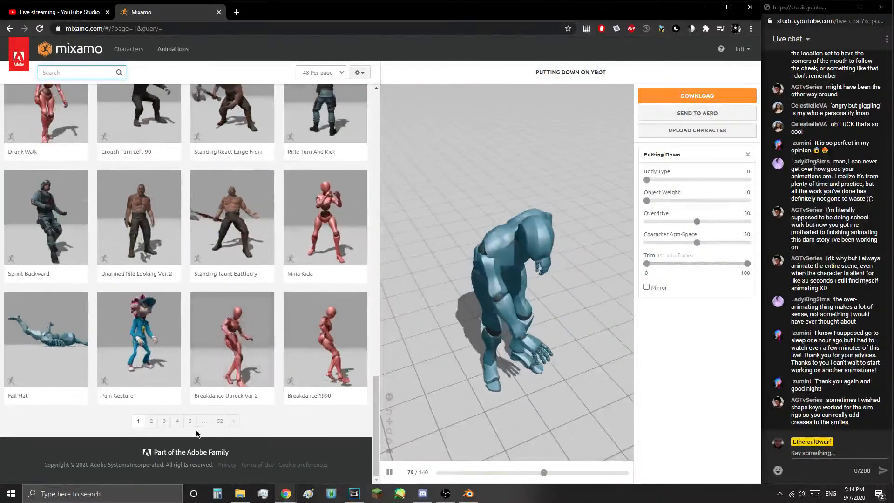
pyautogui.click(151, 420)
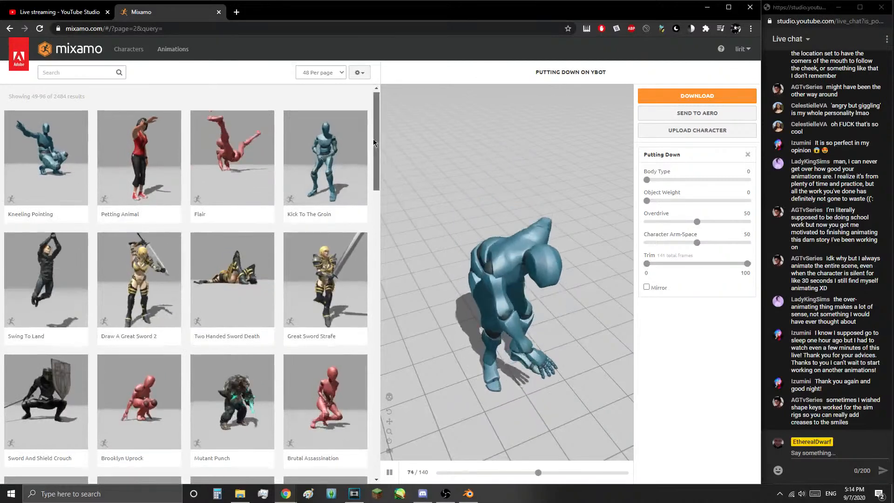
pyautogui.scroll(-12, 364, 283)
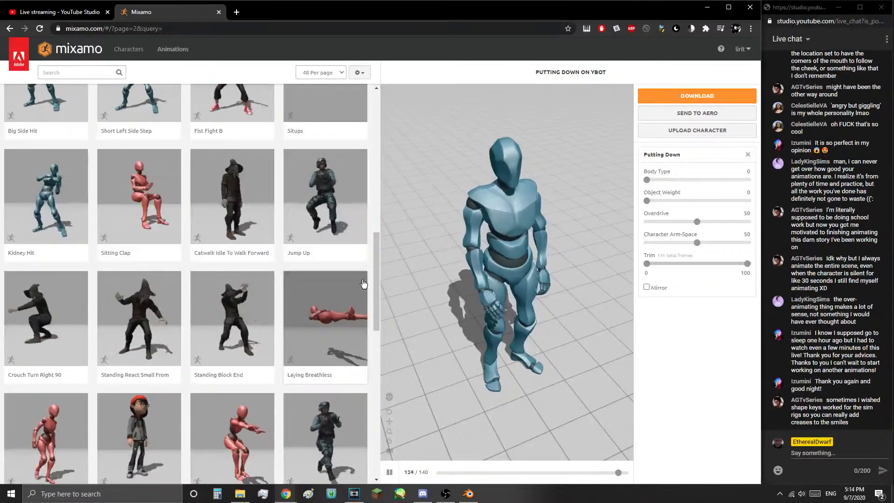
pyautogui.scroll(-10, 86, 267)
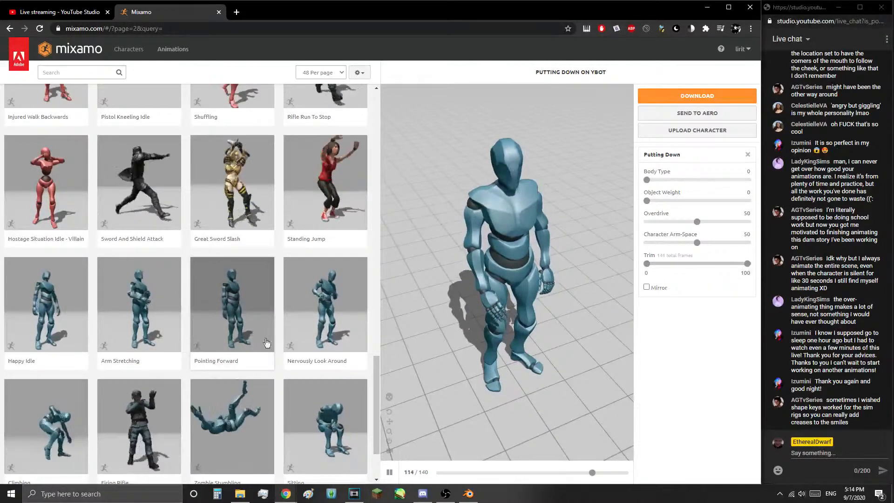
# - Load the mirrored Pointing Forward animation on the character with Overdrive at 32 and Character Arm-Space at 50
pyautogui.click(205, 324)
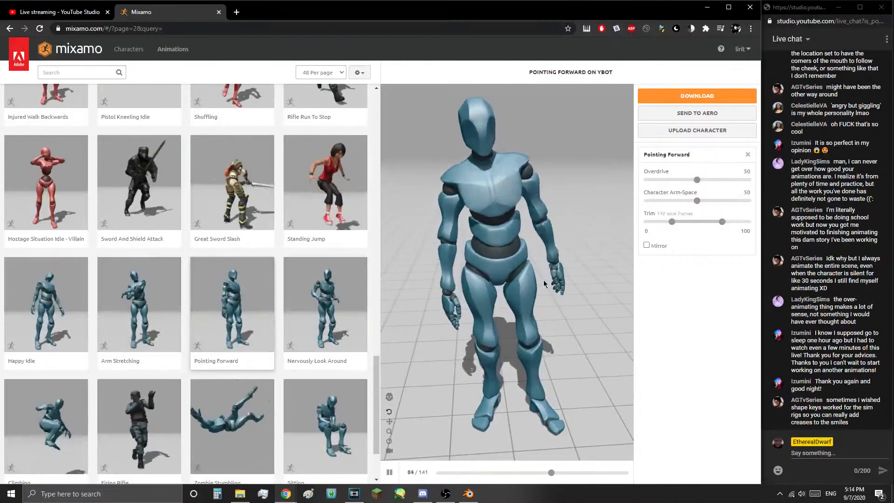
pyautogui.click(646, 245)
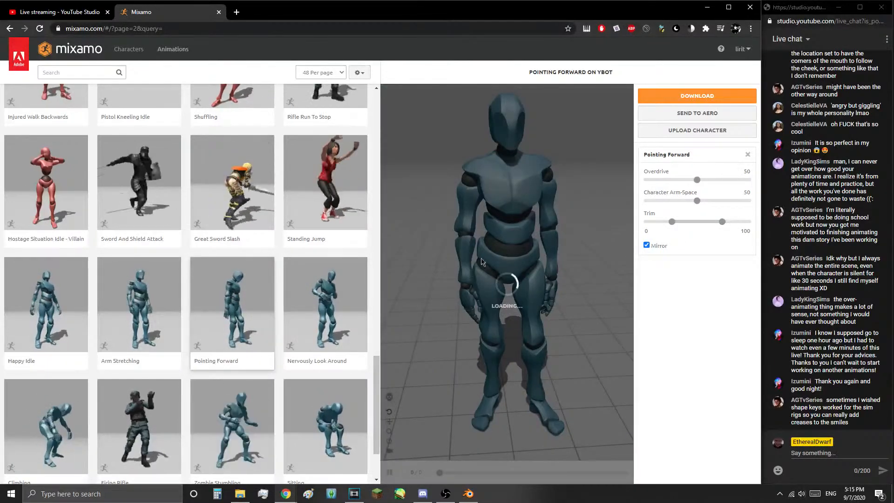
pyautogui.moveTo(484, 284)
pyautogui.mouseDown()
pyautogui.moveTo(576, 284)
pyautogui.moveTo(484, 274)
pyautogui.mouseUp()
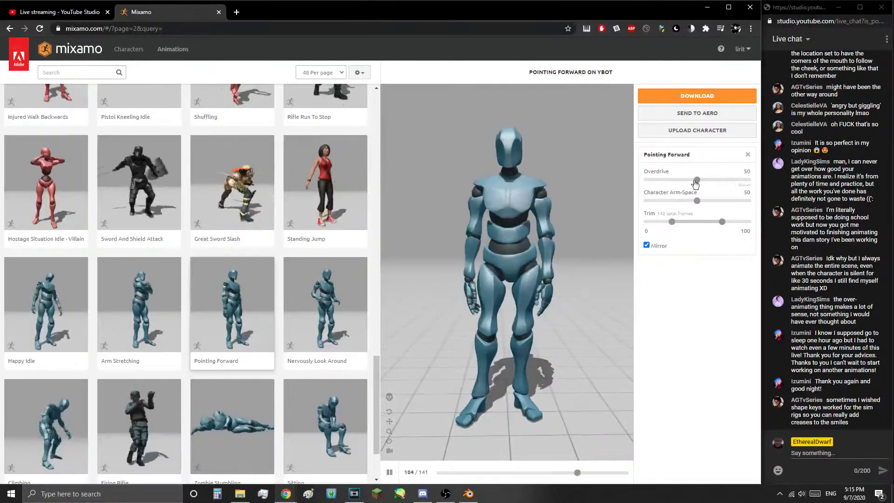
pyautogui.moveTo(680, 188); pyautogui.dragTo(689, 204)
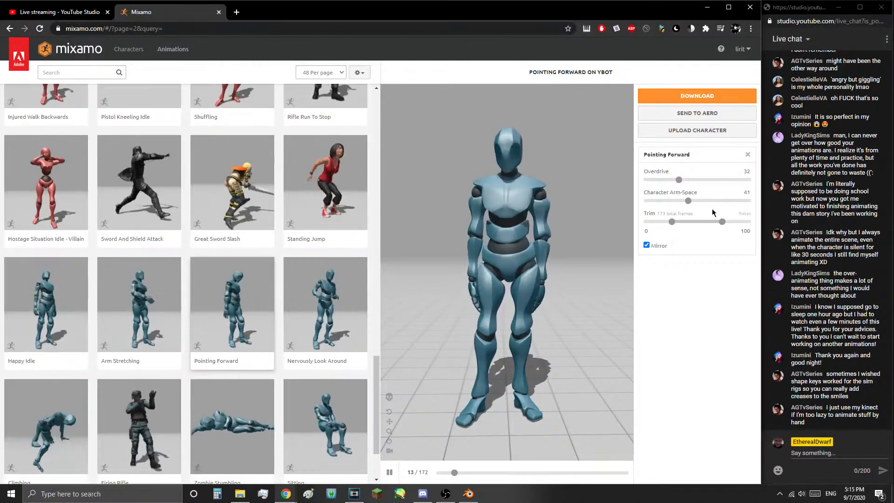
pyautogui.click(697, 201)
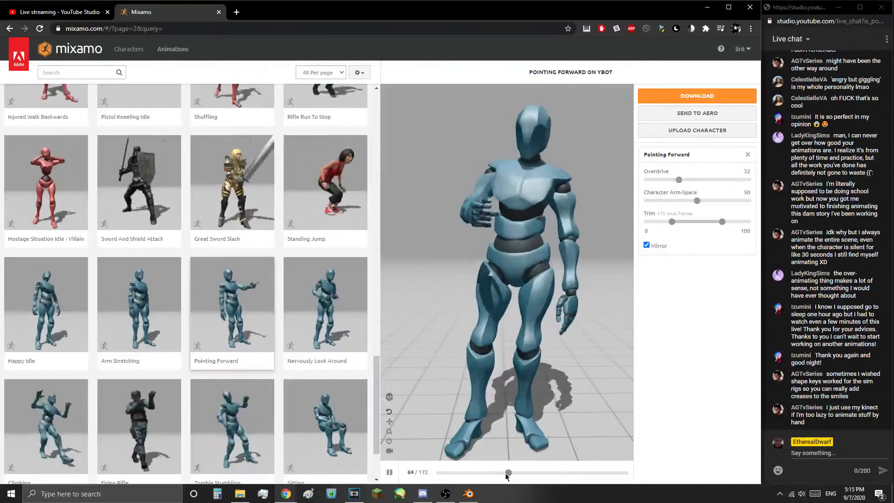
# - Scrub through the Pointing Forward preview and download it as Collada (.dae) without skin, at 60 frames per second with no keyframe reduction
pyautogui.click(478, 472)
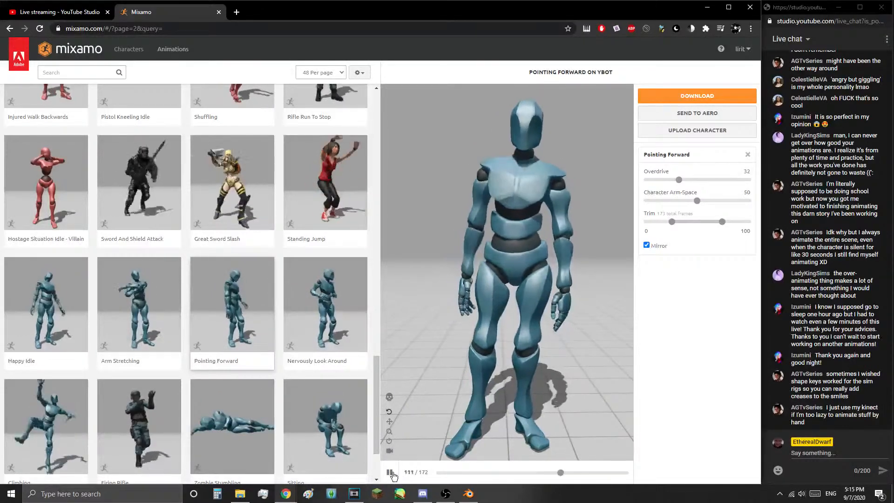
pyautogui.click(706, 96)
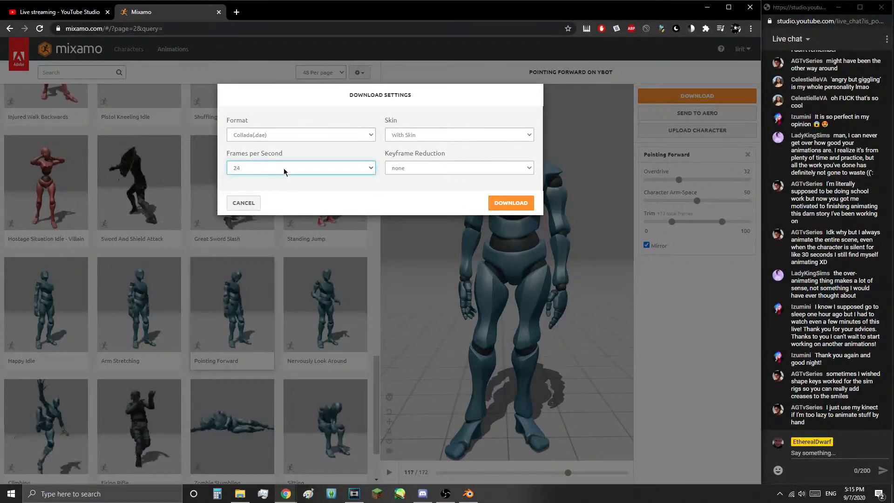
pyautogui.click(445, 133)
pyautogui.click(461, 155)
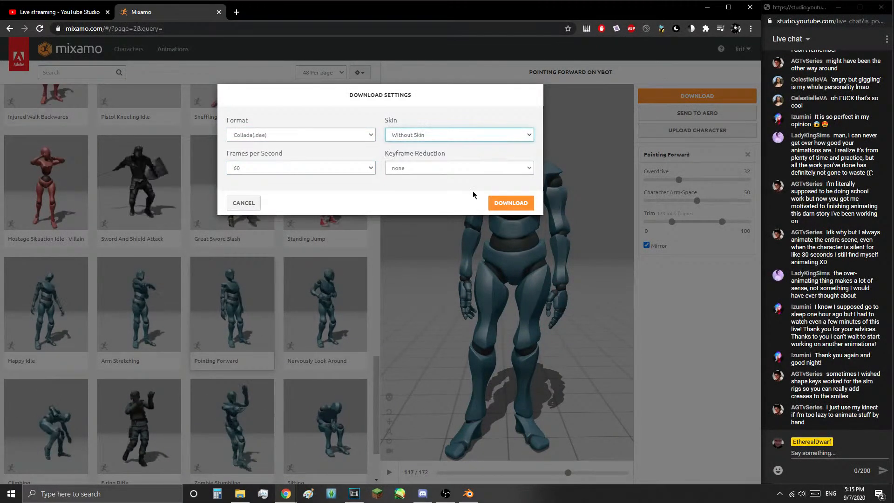
pyautogui.click(500, 205)
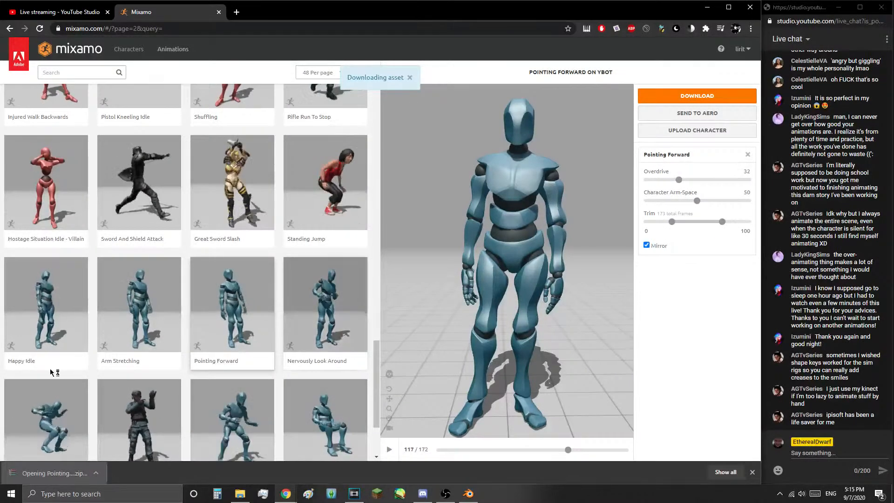
# - Open the downloaded Pointing Forward archive, extract Pointing Forward.dae to the Desktop and close the archive and folder windows
pyautogui.click(47, 473)
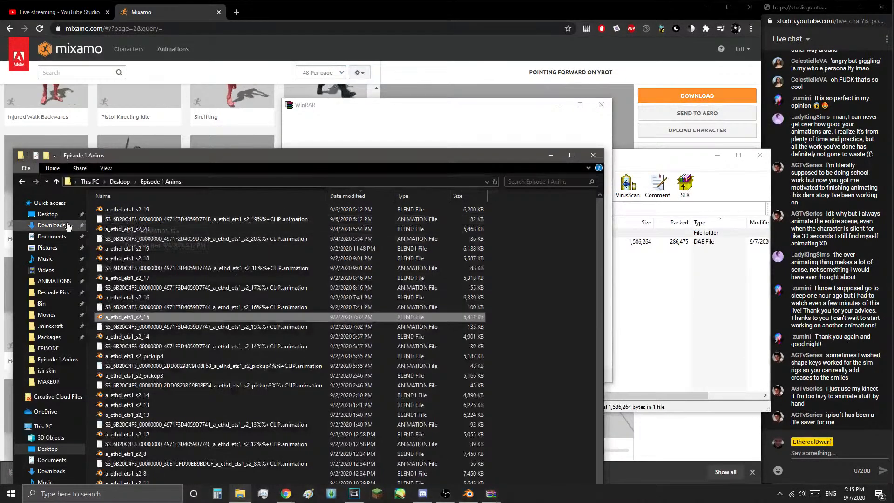
pyautogui.click(48, 215)
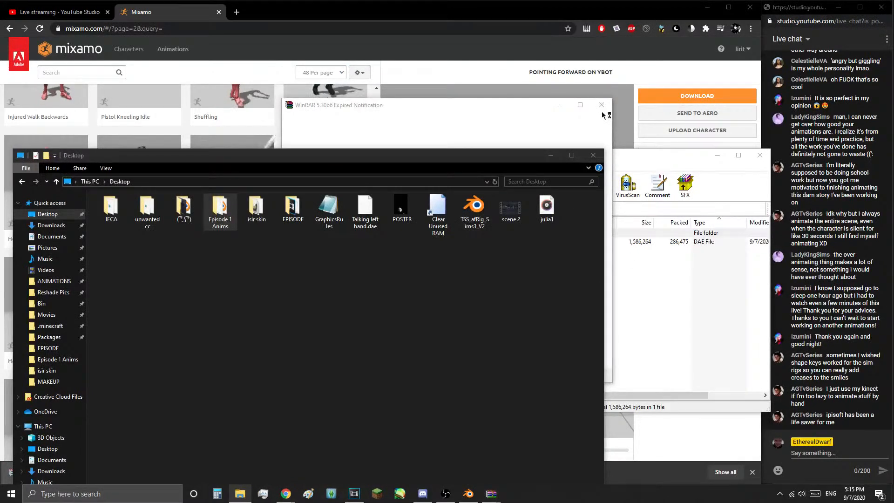
pyautogui.moveTo(420, 242); pyautogui.dragTo(220, 212)
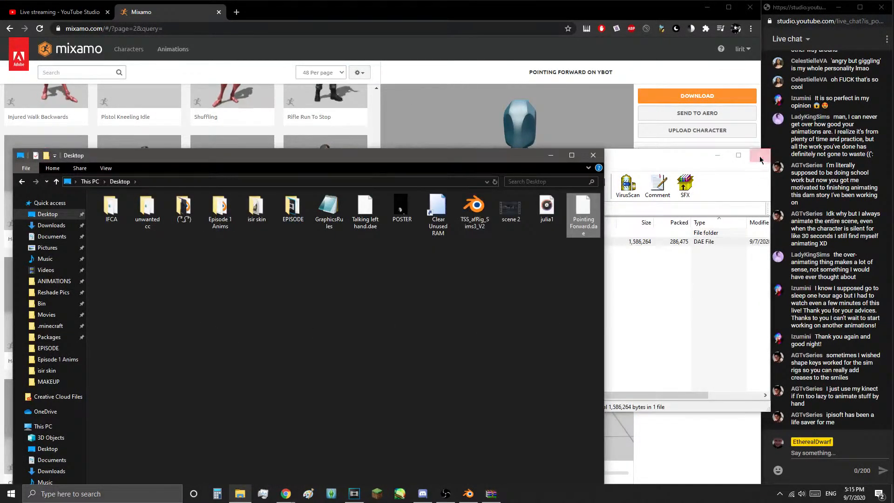
pyautogui.click(760, 156)
pyautogui.click(591, 156)
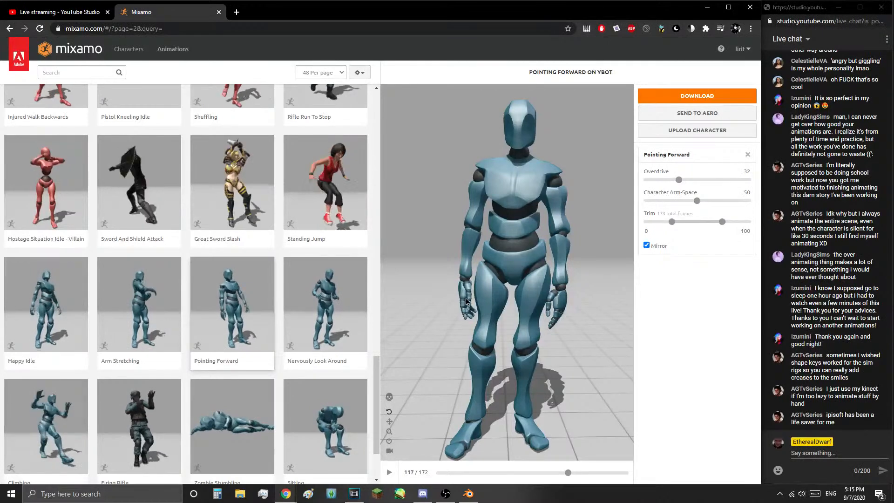
# - Switch to Blender, select the character rig's root bone and widen the 3D view
pyautogui.click(476, 498)
pyautogui.scroll(-10, 286, 198)
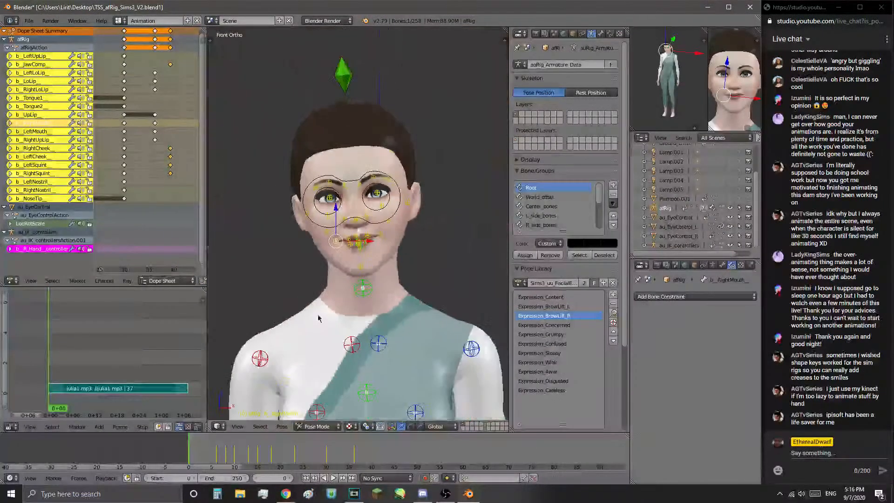
pyautogui.scroll(-2, 321, 321)
pyautogui.scroll(5, 354, 294)
pyautogui.scroll(-2, 389, 270)
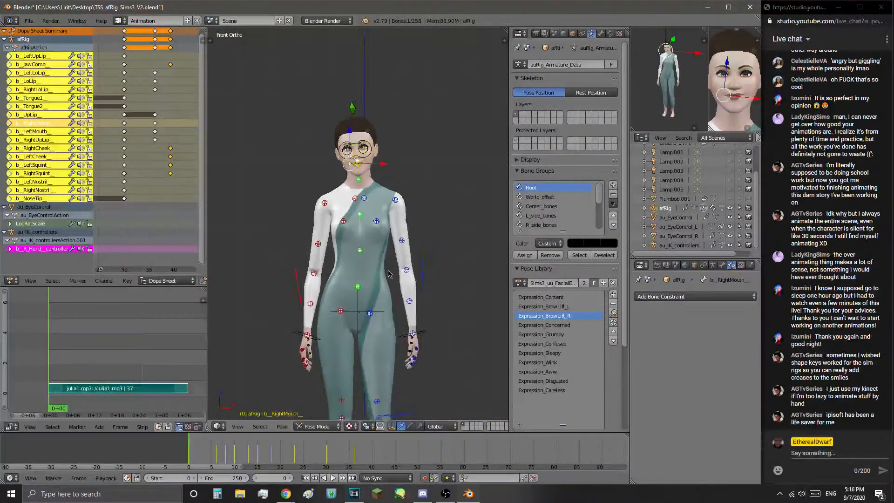
pyautogui.scroll(-2, 389, 274)
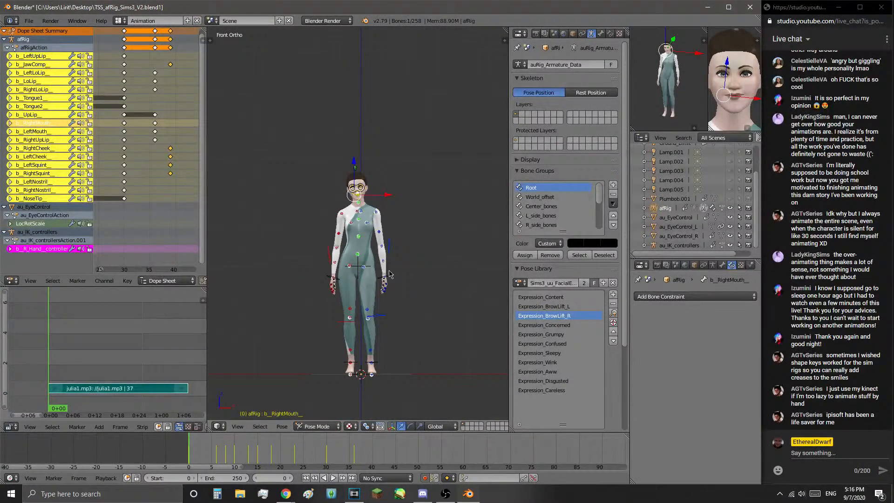
pyautogui.scroll(4, 378, 356)
pyautogui.rightClick(359, 331)
pyautogui.scroll(-3, 360, 329)
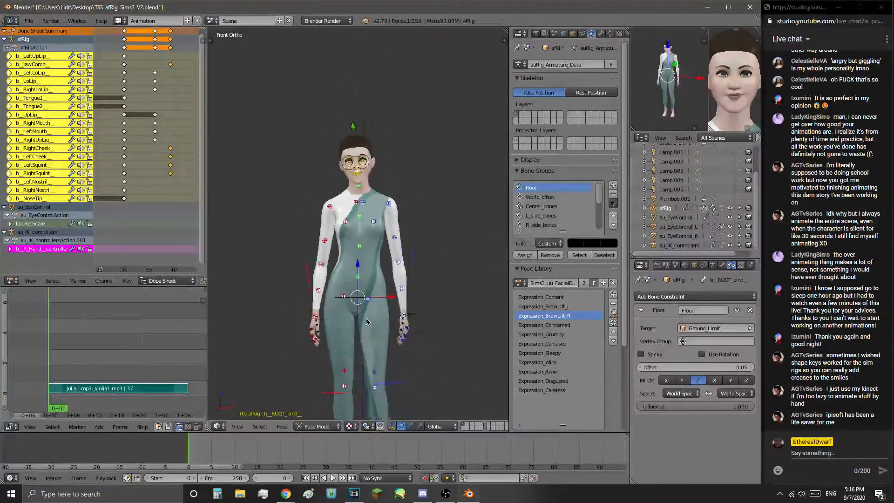
pyautogui.scroll(3, 366, 322)
pyautogui.scroll(-3, 422, 386)
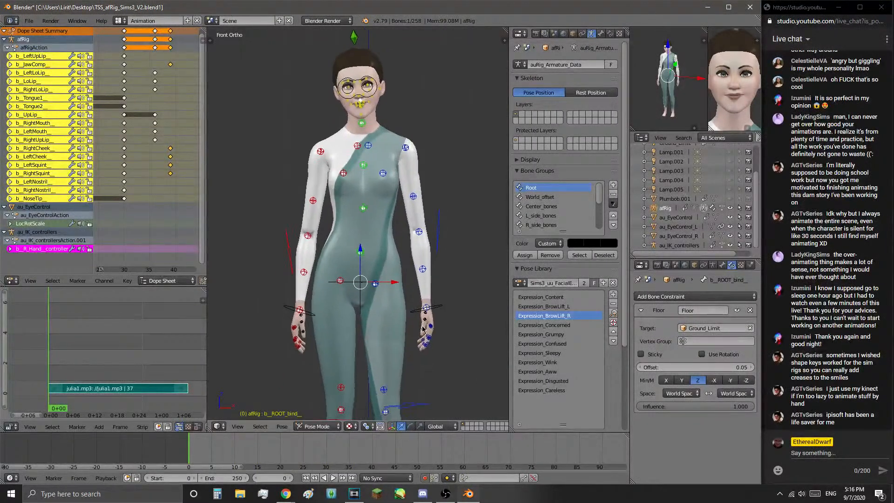
pyautogui.moveTo(511, 222); pyautogui.dragTo(548, 219)
pyautogui.scroll(3, 431, 247)
pyautogui.scroll(-4, 439, 280)
# - Import Pointing Forward.dae from the Desktop as a Collada file
pyautogui.click(30, 21)
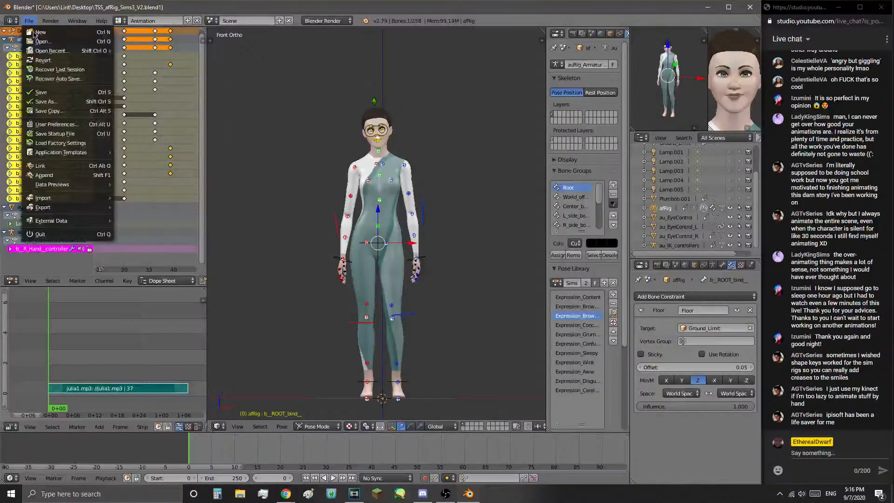
pyautogui.moveTo(101, 201)
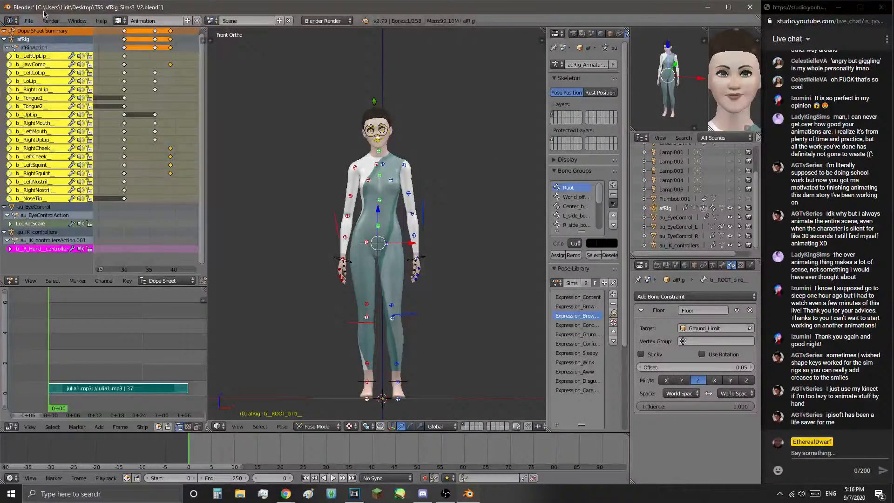
pyautogui.click(28, 21)
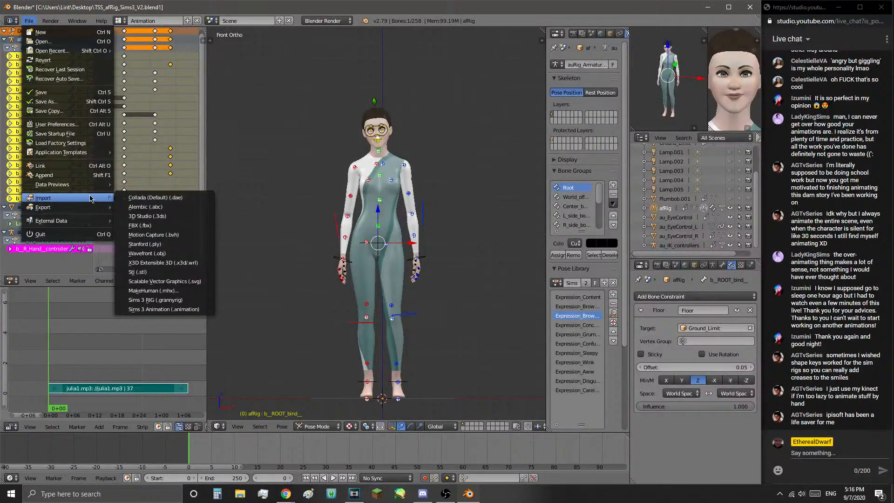
pyautogui.click(141, 203)
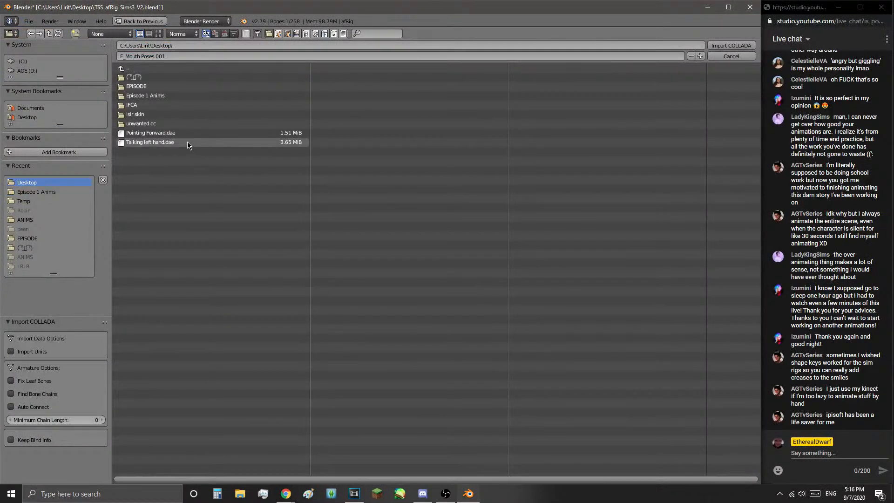
pyautogui.click(195, 134)
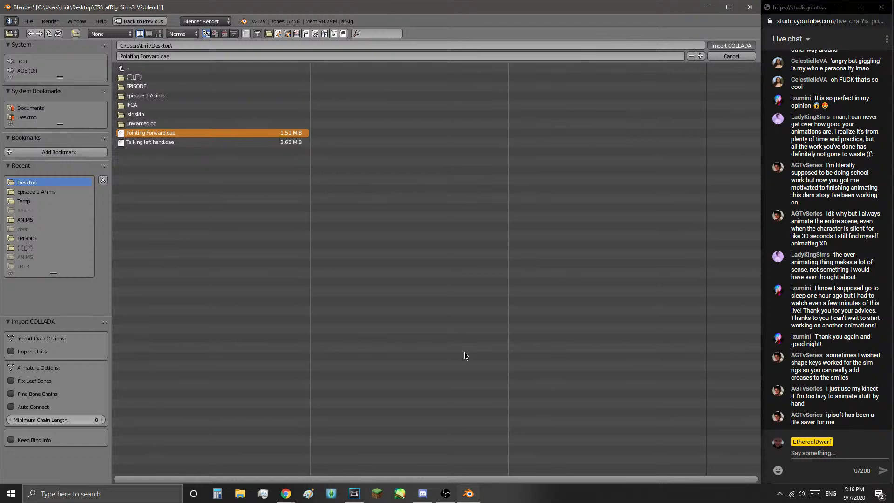
pyautogui.press('Return')
# - Scrub through the imported armature's keyframes to frame 167, and scrub to the end of the julia1.mp3 strip at frame 37
pyautogui.scroll(-18, 139, 190)
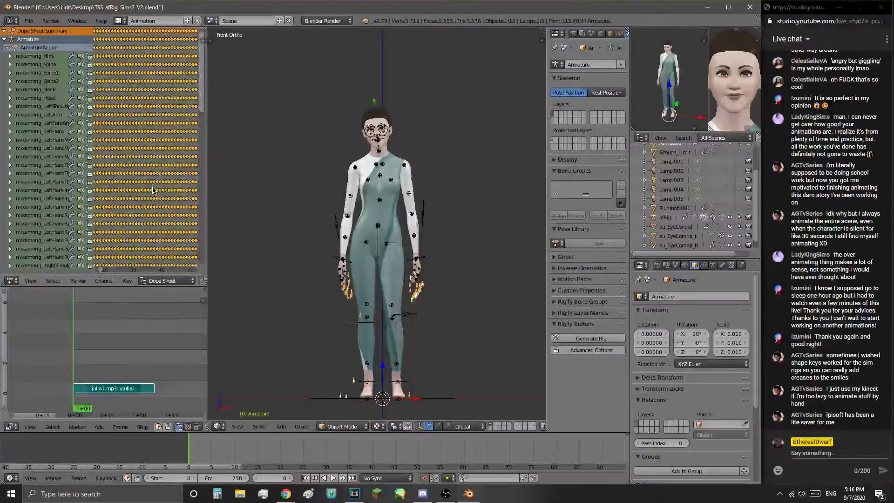
pyautogui.moveTo(139, 189); pyautogui.dragTo(106, 190, button='middle')
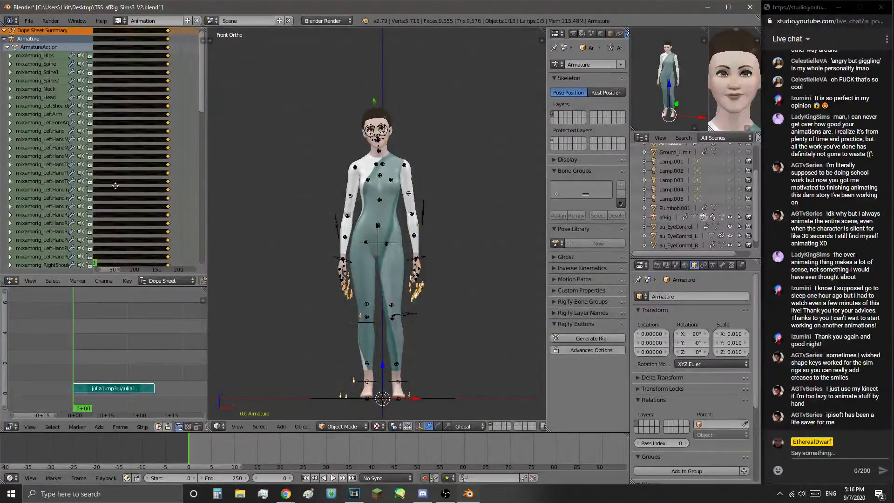
pyautogui.moveTo(141, 180); pyautogui.dragTo(148, 179)
pyautogui.scroll(-3, 158, 382)
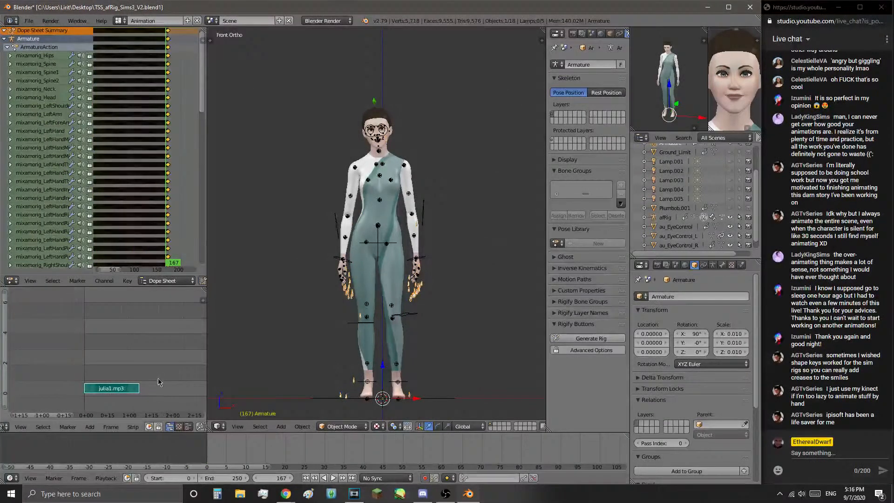
pyautogui.scroll(-3, 160, 379)
pyautogui.moveTo(128, 385); pyautogui.dragTo(145, 391)
pyautogui.scroll(2, 117, 387)
pyautogui.scroll(3, 118, 388)
# - Switch to Chrome, close the Mixamo tab and minimise the browser to return to Blender
pyautogui.moveTo(285, 494)
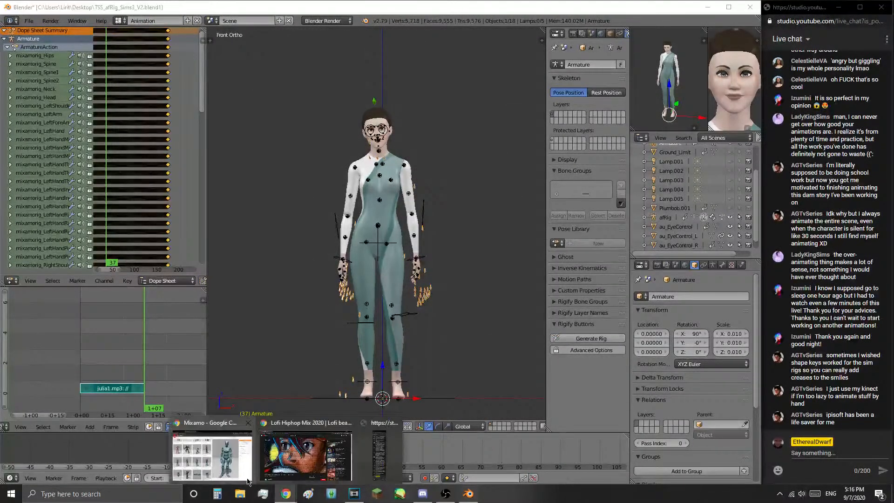
pyautogui.click(216, 452)
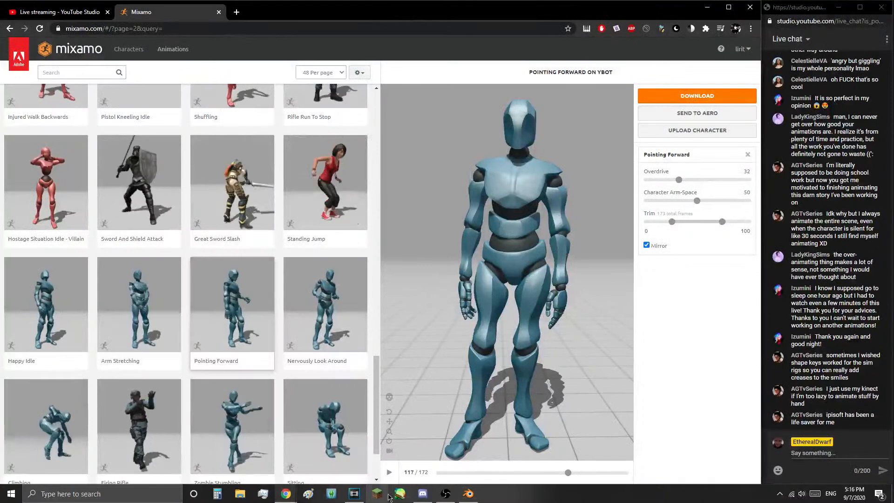
pyautogui.click(468, 494)
pyautogui.moveTo(281, 500)
pyautogui.click(215, 452)
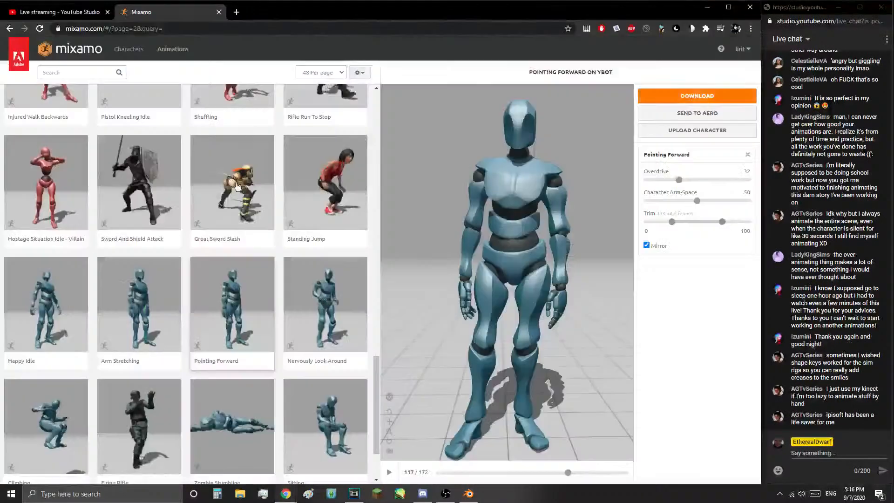
pyautogui.click(219, 12)
pyautogui.click(707, 8)
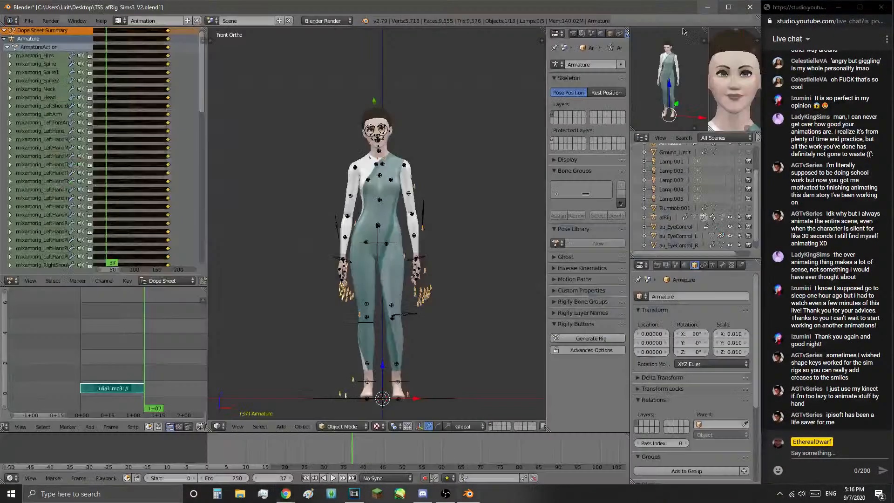
# - Go back to frame 0 and examine how the imported armature lines up with the character's body and hands
pyautogui.scroll(3, 412, 319)
pyautogui.hotkey('shift', 'Left')
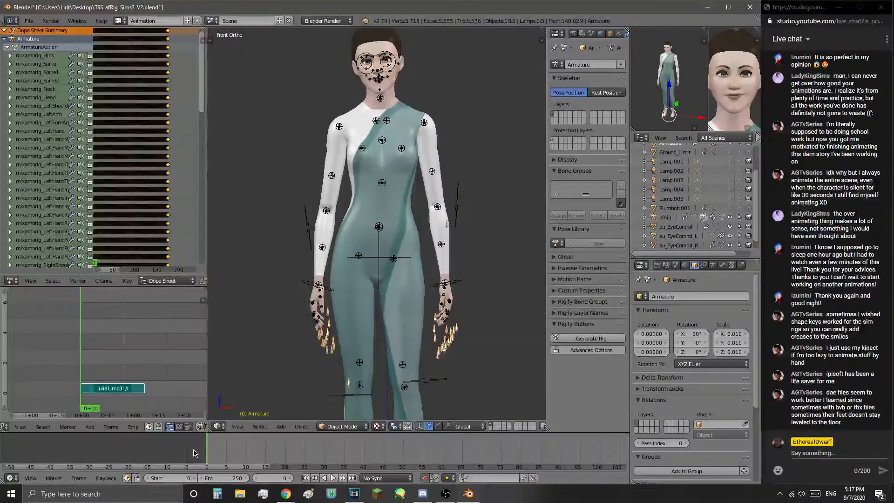
pyautogui.scroll(2, 448, 268)
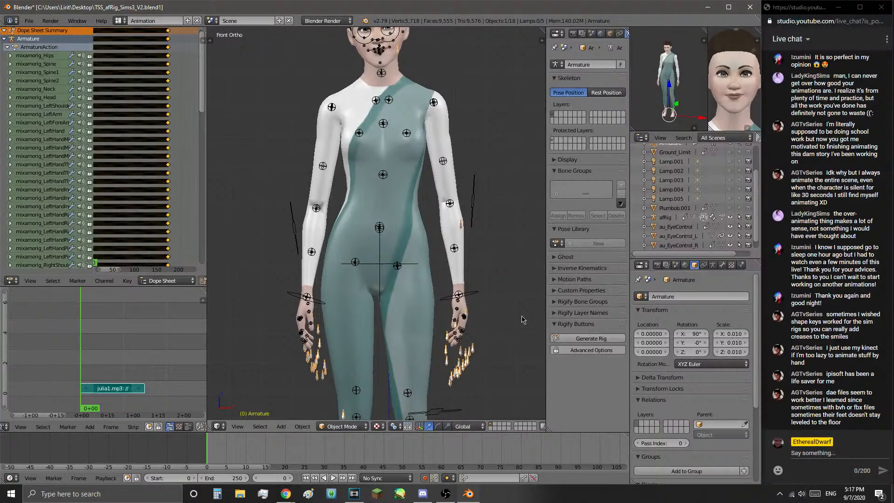
pyautogui.scroll(-5, 448, 329)
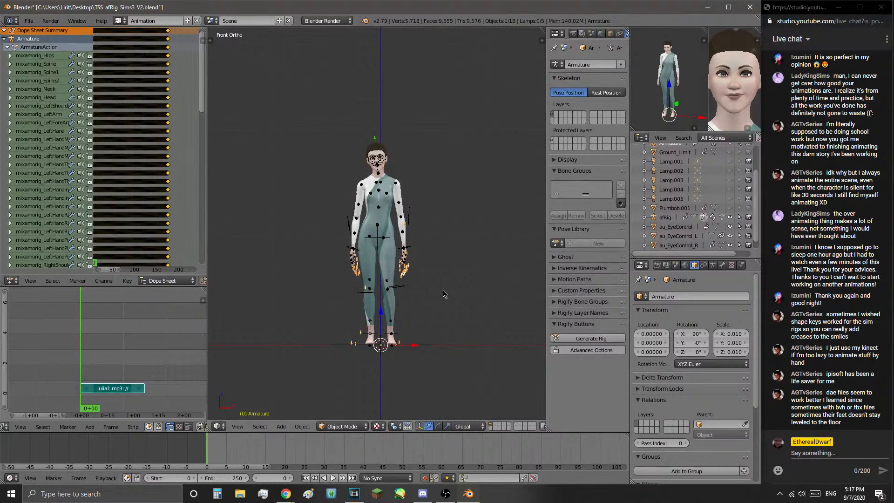
pyautogui.scroll(6, 444, 294)
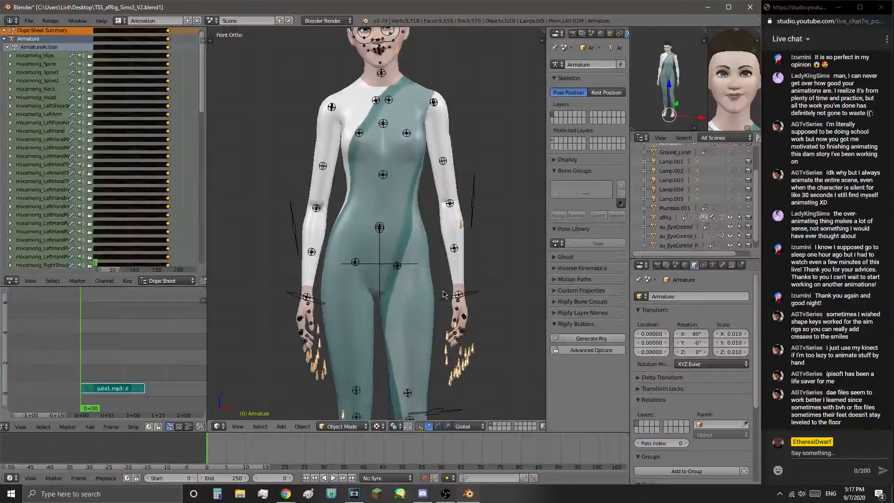
pyautogui.scroll(-3, 443, 294)
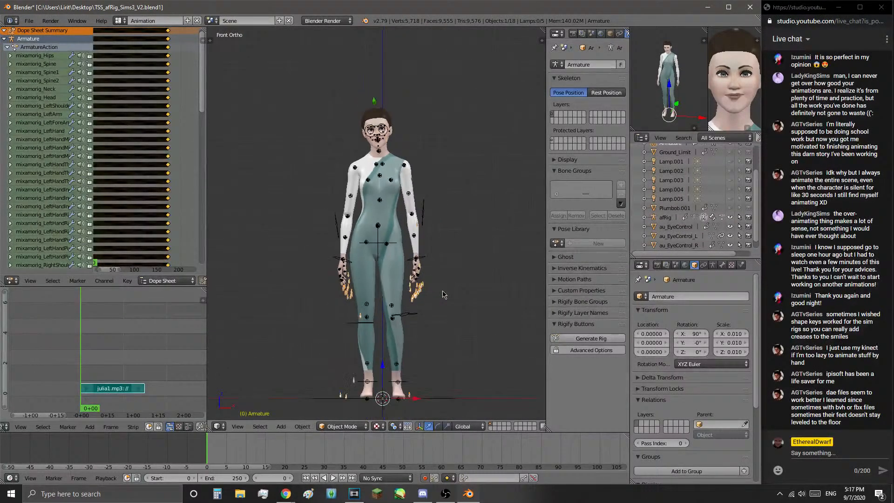
pyautogui.scroll(2, 443, 294)
# - Rename the imported Armature object as 1 in the scene outline
pyautogui.scroll(3, 694, 181)
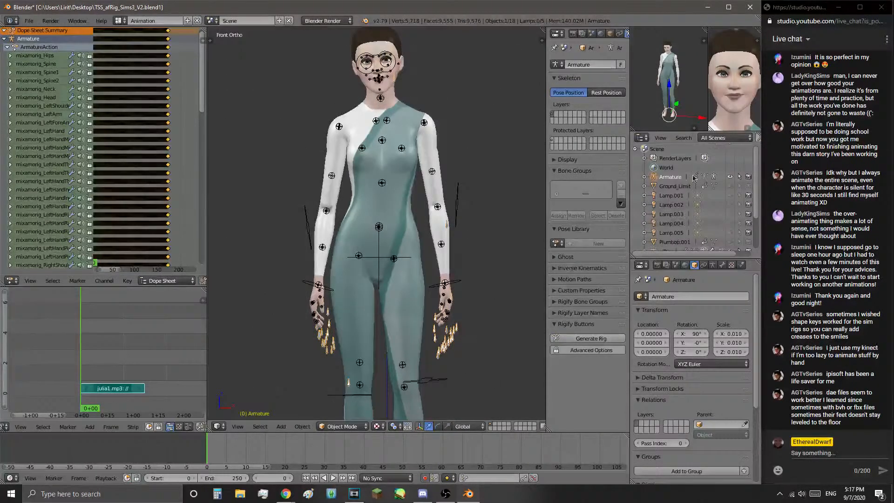
pyautogui.rightClick(664, 178)
pyautogui.click(638, 259)
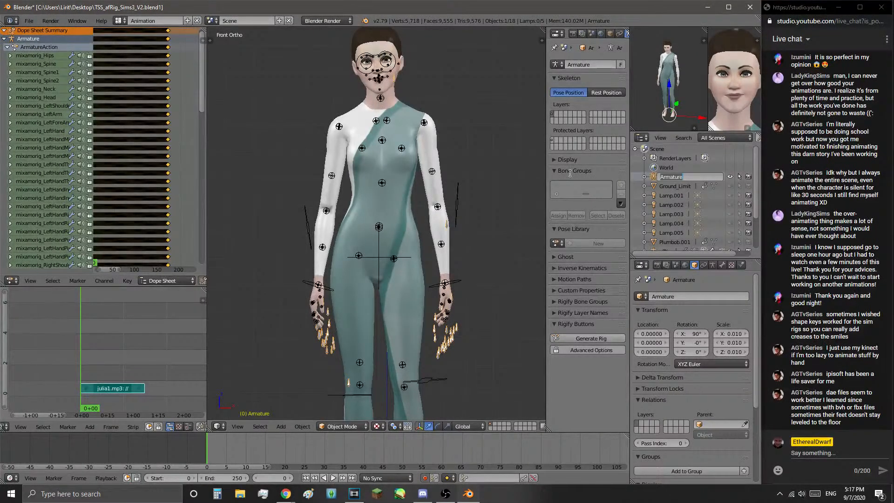
pyautogui.press('Return')
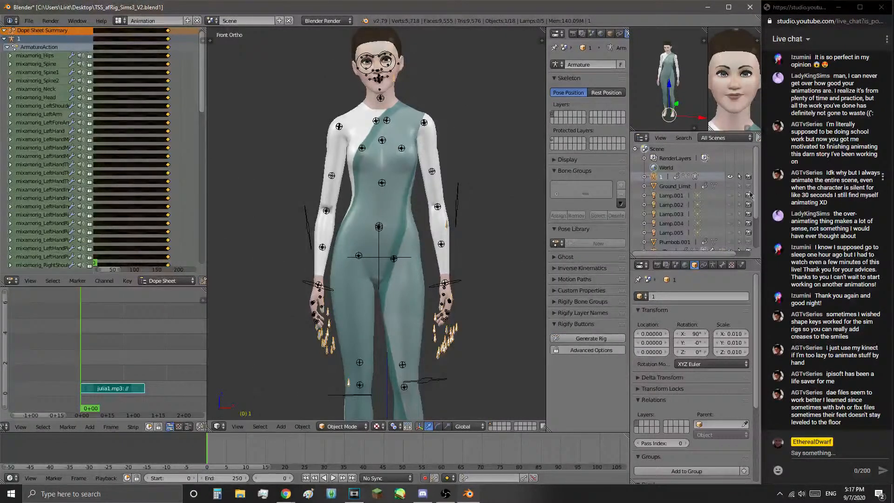
# - Hide armature 1 in the 3D view and select the root bone of the character rig
pyautogui.scroll(-1, 352, 241)
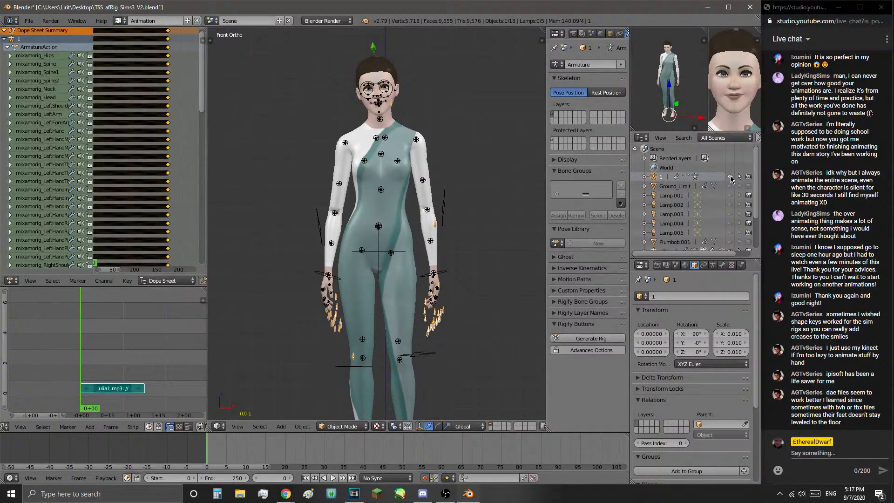
pyautogui.click(730, 177)
pyautogui.rightClick(377, 251)
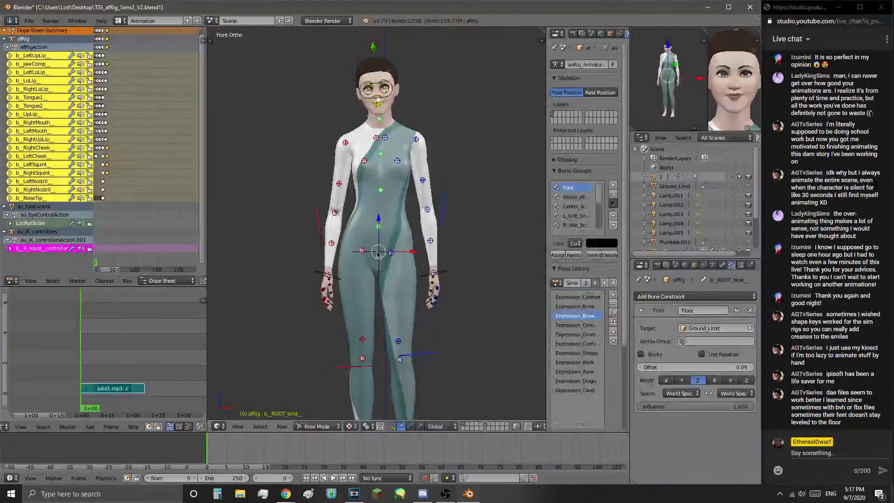
# - Add a Copy Location constraint to the character rig's root bone and target armature 1
pyautogui.scroll(-3, 472, 229)
pyautogui.scroll(6, 472, 230)
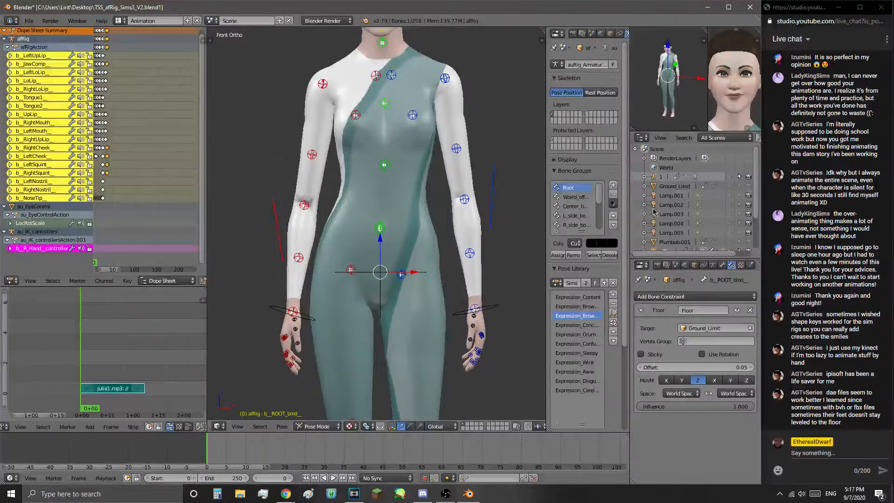
pyautogui.scroll(-2, 385, 280)
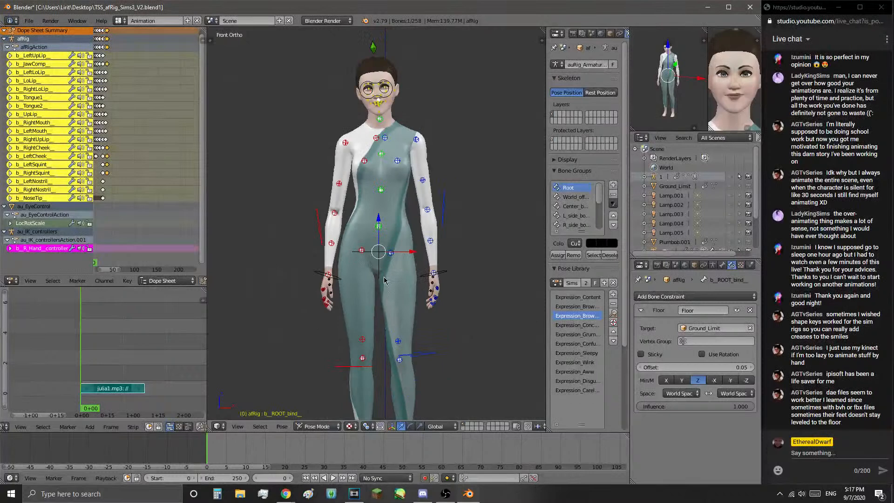
pyautogui.click(663, 298)
pyautogui.click(584, 318)
pyautogui.scroll(-3, 694, 364)
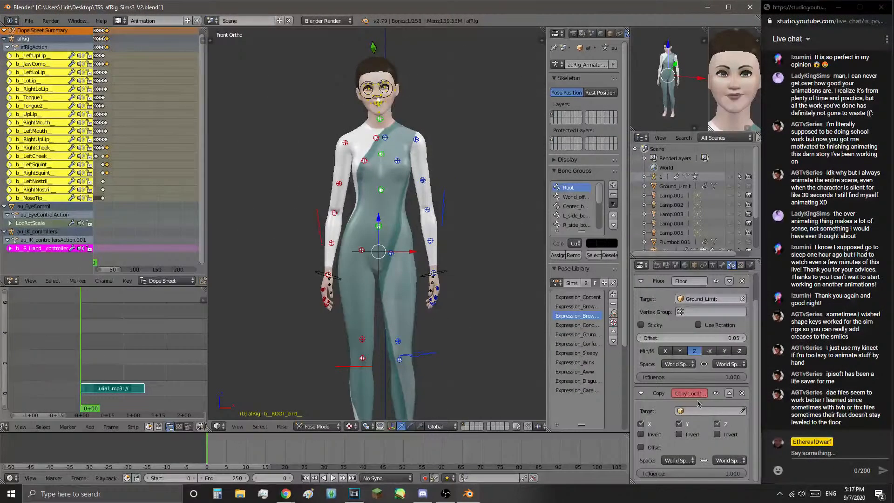
pyautogui.click(710, 411)
pyautogui.scroll(-17, 706, 385)
pyautogui.scroll(12, 706, 385)
pyautogui.scroll(4, 707, 350)
pyautogui.click(703, 315)
# - Set mixamorig_Hips as the bone that the root bone's Copy Location constraint follows
pyautogui.scroll(-3, 462, 332)
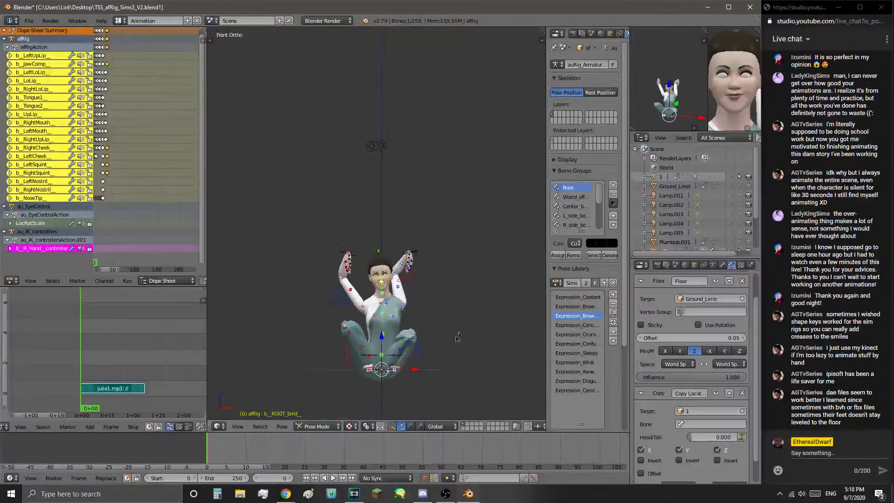
pyautogui.keyDown('shift'); pyautogui.moveTo(456, 336); pyautogui.dragTo(458, 311, button='middle'); pyautogui.keyUp('shift')
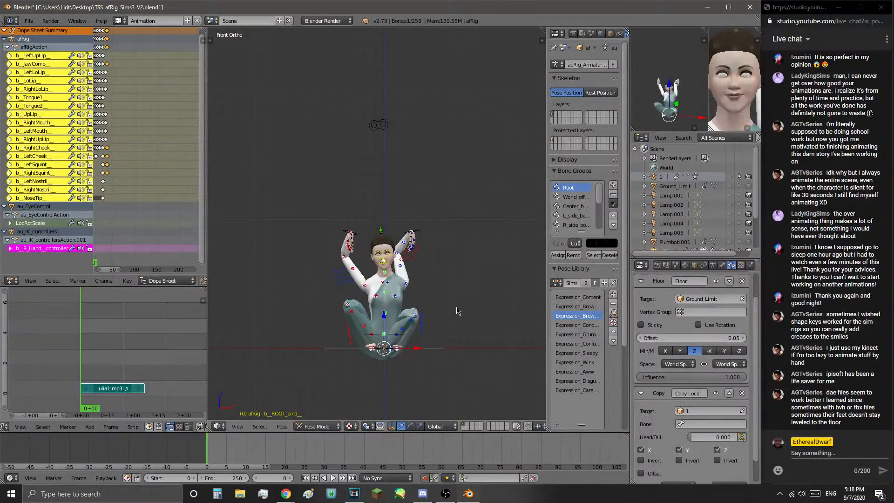
pyautogui.scroll(-2, 697, 421)
pyautogui.click(703, 399)
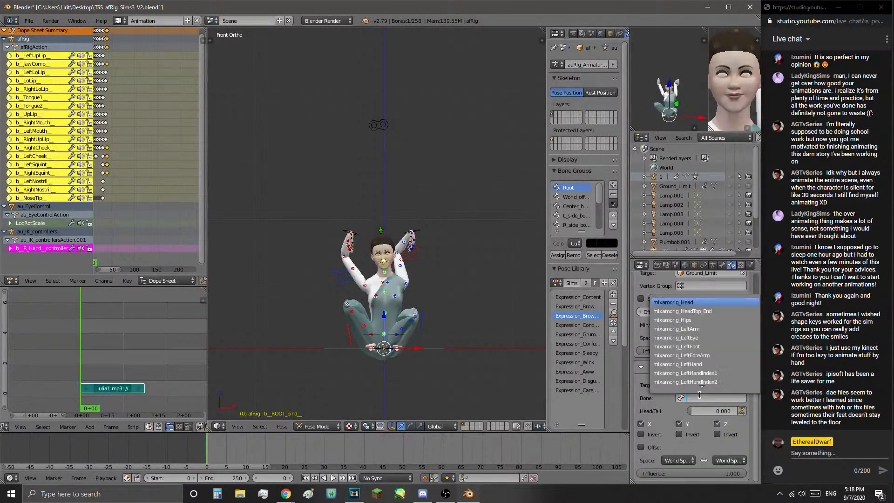
pyautogui.click(688, 317)
# - Add a Copy Rotation constraint to the root bone, targeting armature 1 and its mixamorig_Hips bone
pyautogui.scroll(5, 689, 326)
pyautogui.click(689, 282)
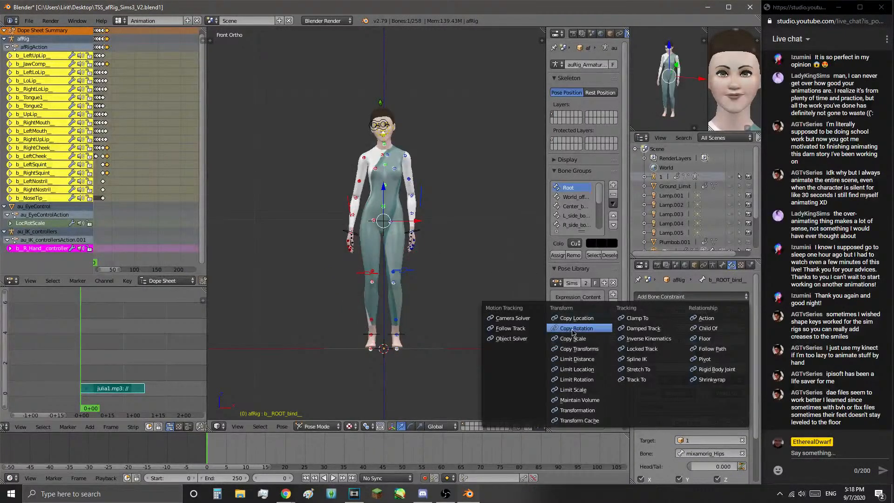
pyautogui.click(583, 328)
pyautogui.scroll(-5, 721, 410)
pyautogui.scroll(-3, 719, 410)
pyautogui.click(703, 411)
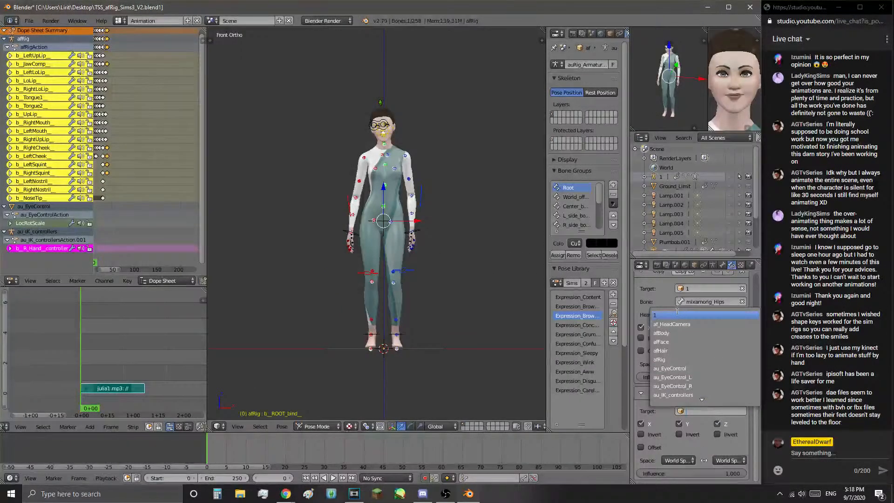
pyautogui.click(703, 404)
pyautogui.click(703, 423)
pyautogui.click(689, 345)
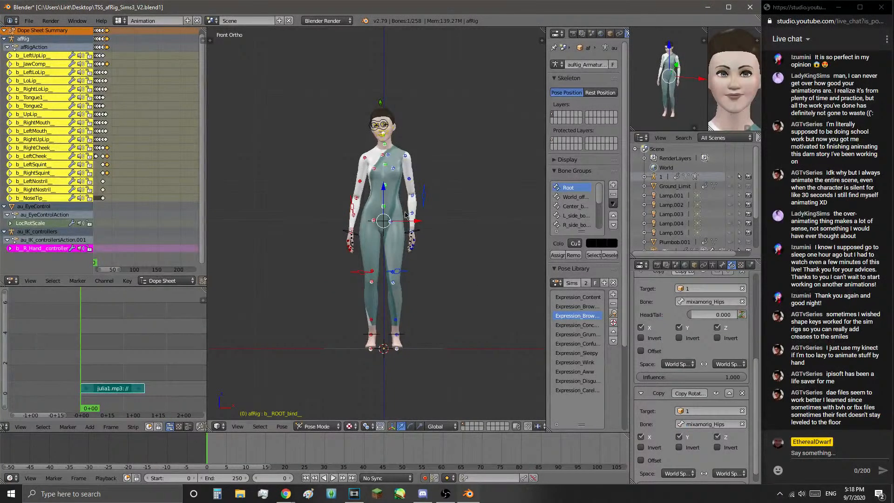
# - Give the left foot IK controller a Copy Location constraint targeting armature 1 and its mixamorig_LeftFoot bone
pyautogui.scroll(3, 419, 402)
pyautogui.scroll(-2, 422, 403)
pyautogui.rightClick(415, 355)
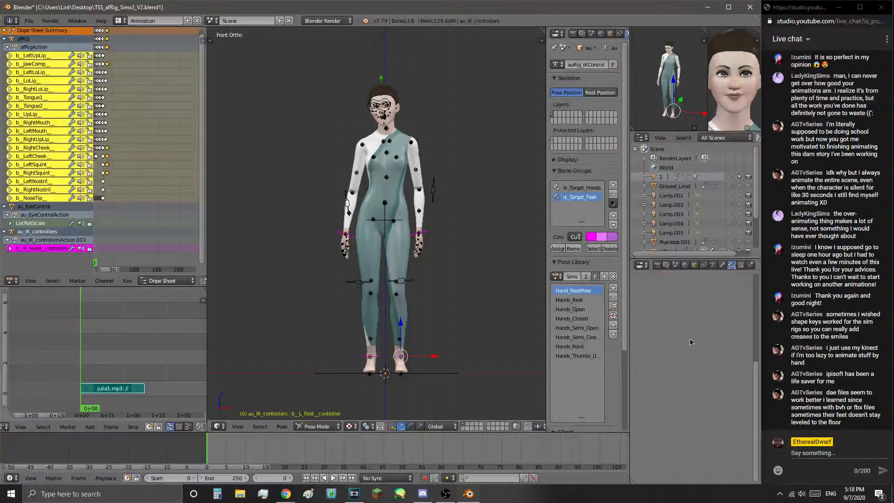
pyautogui.scroll(4, 716, 320)
pyautogui.click(690, 291)
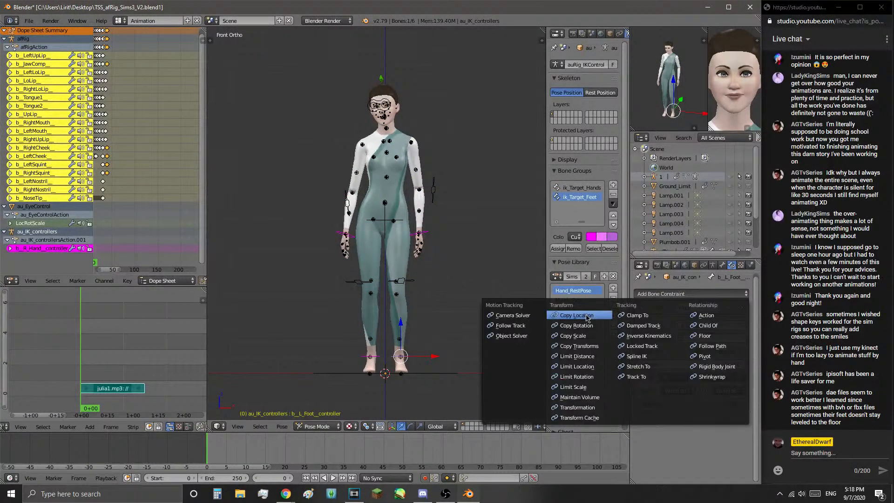
pyautogui.click(580, 317)
pyautogui.click(710, 409)
pyautogui.click(698, 314)
pyautogui.click(710, 424)
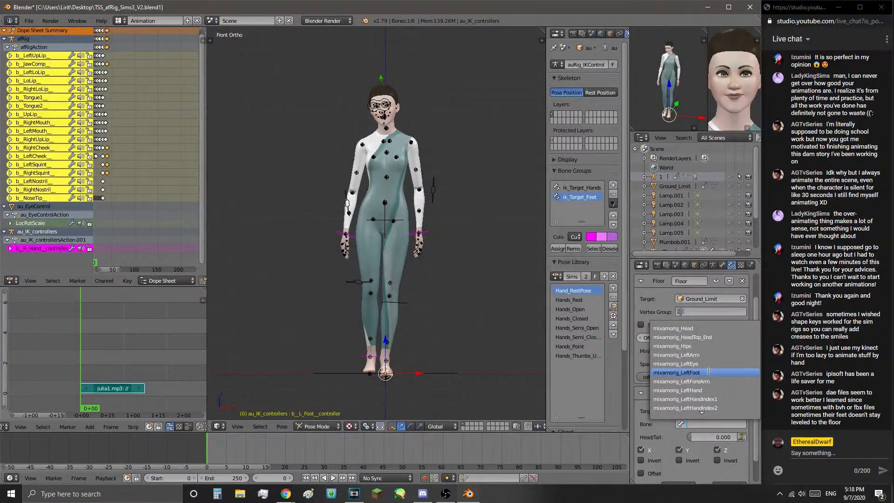
pyautogui.click(710, 373)
pyautogui.scroll(-2, 714, 446)
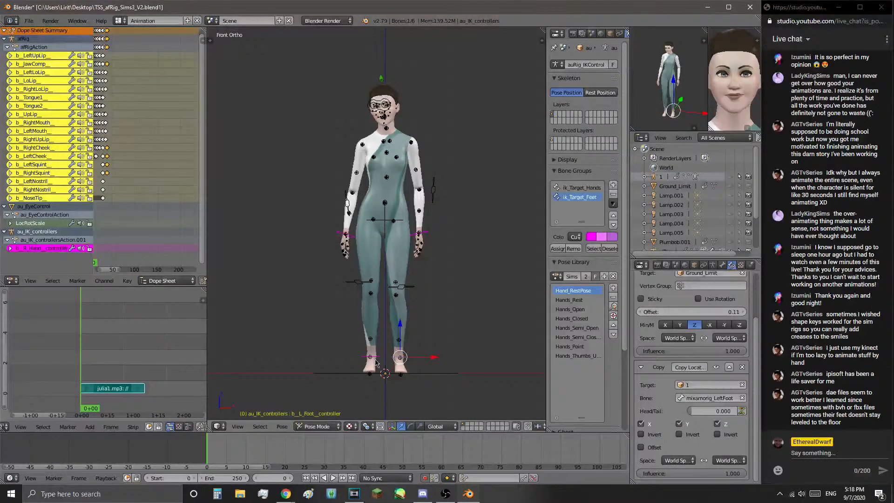
# - Point the right foot controller's Copy Location constraint at armature 1's mixamorig_RightFoot bone and set its influence to 1.000
pyautogui.rightClick(374, 359)
pyautogui.click(710, 384)
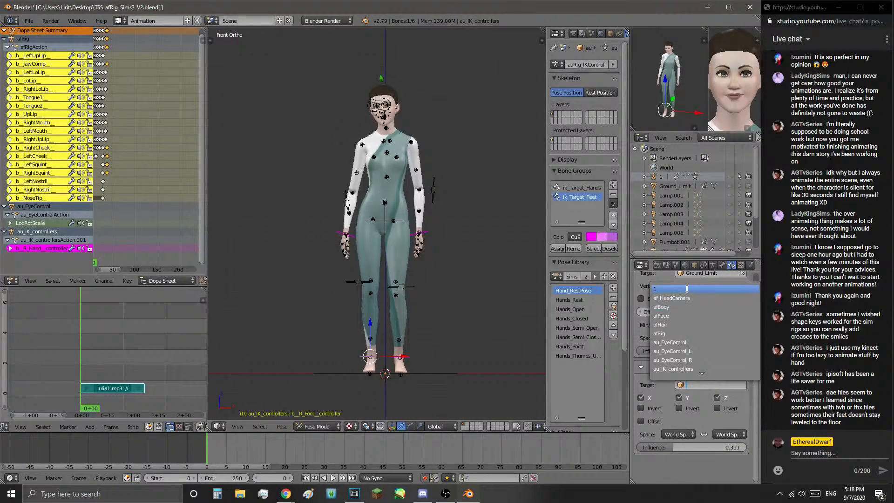
pyautogui.click(699, 304)
pyautogui.moveTo(667, 474); pyautogui.dragTo(747, 474)
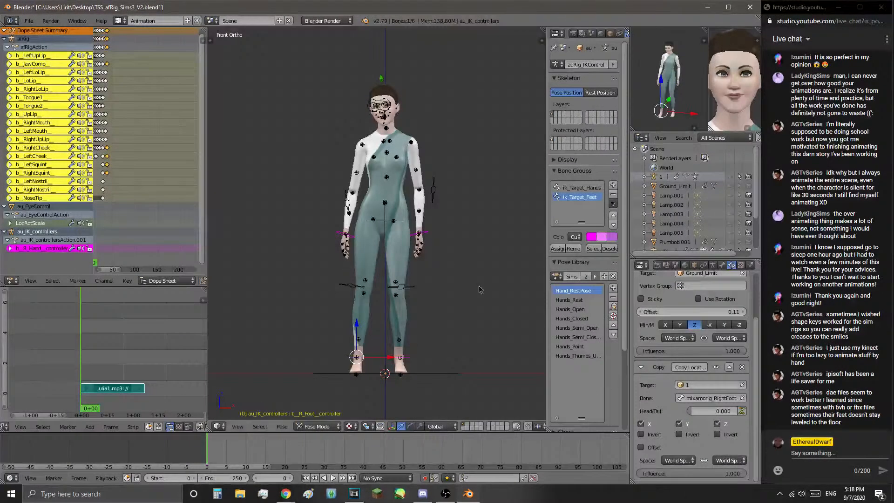
# - Point the right hand controller's Copy Location constraint at armature 1 and its mixamorig_RightHand bone
pyautogui.scroll(3, 402, 226)
pyautogui.rightClick(450, 241)
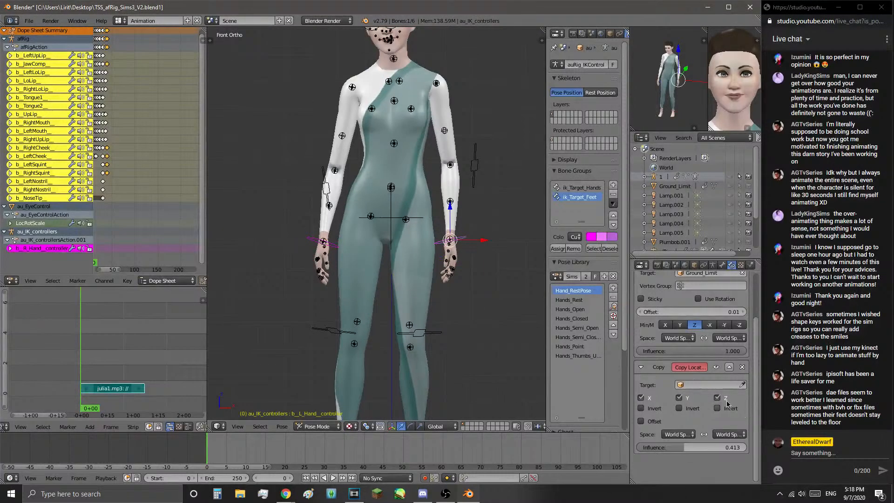
pyautogui.scroll(1, 711, 394)
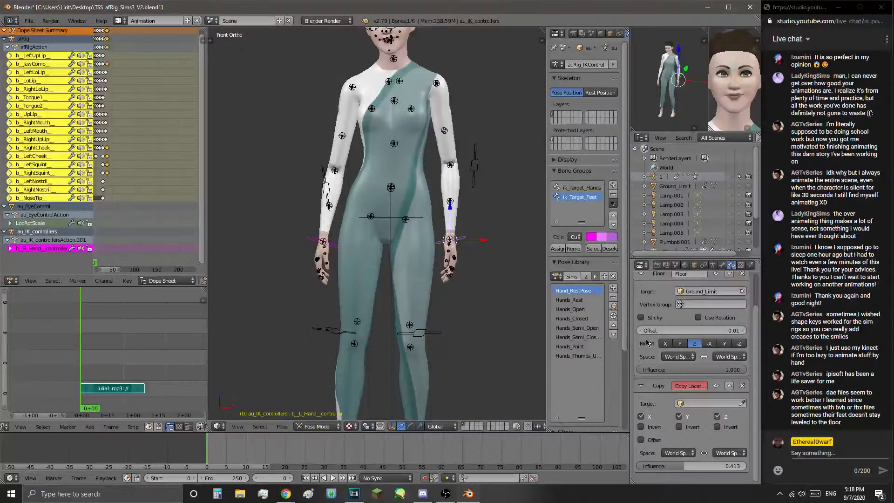
pyautogui.rightClick(337, 250)
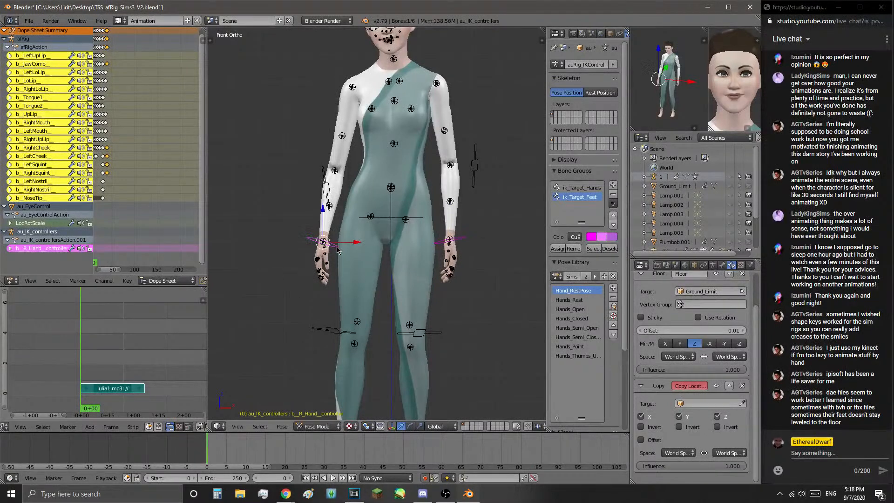
pyautogui.click(722, 403)
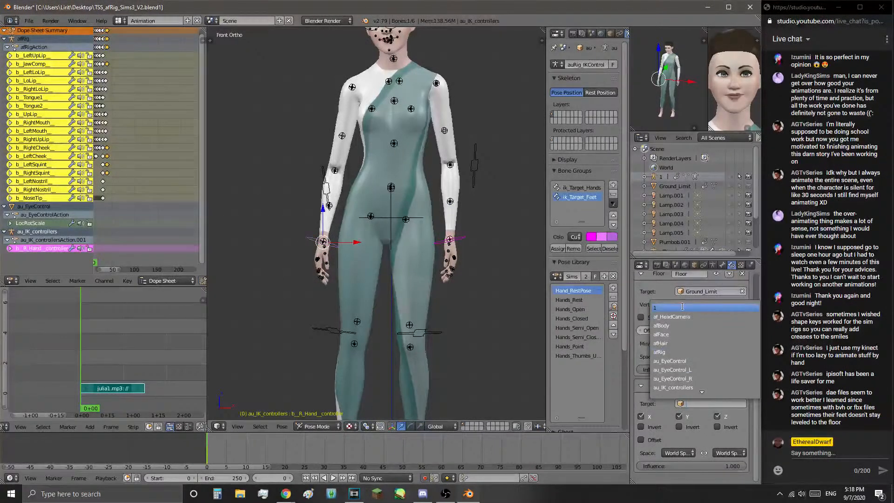
pyautogui.click(687, 306)
pyautogui.scroll(-1, 711, 425)
pyautogui.scroll(-3, 391, 295)
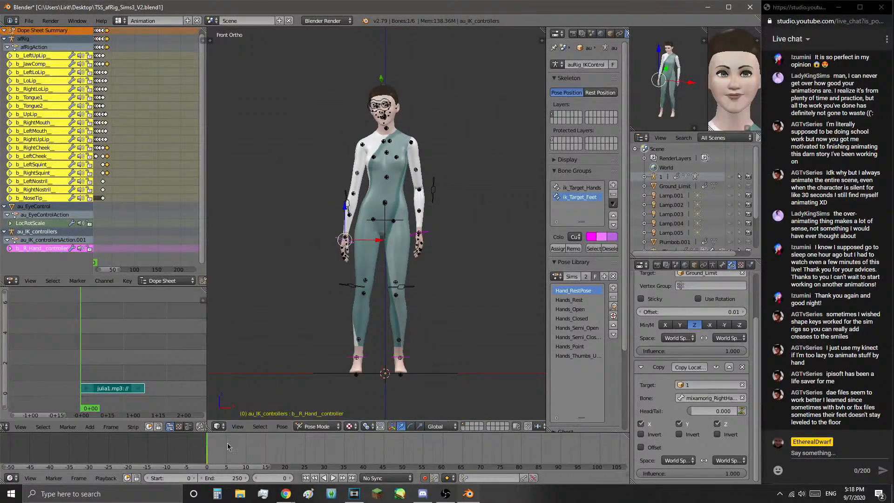
# - Play and scrub through the animation to check how the body follows armature 1, ending on frame 0
pyautogui.hotkey('alt', 'a')
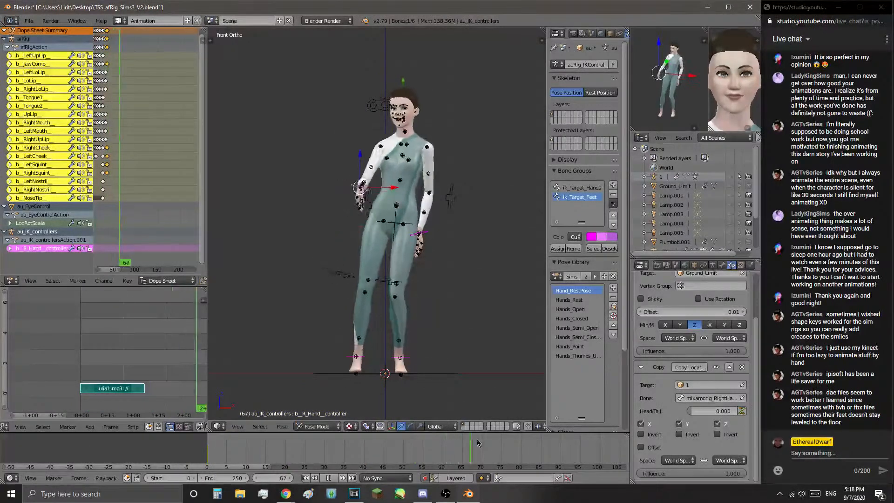
pyautogui.moveTo(491, 440); pyautogui.dragTo(207, 467)
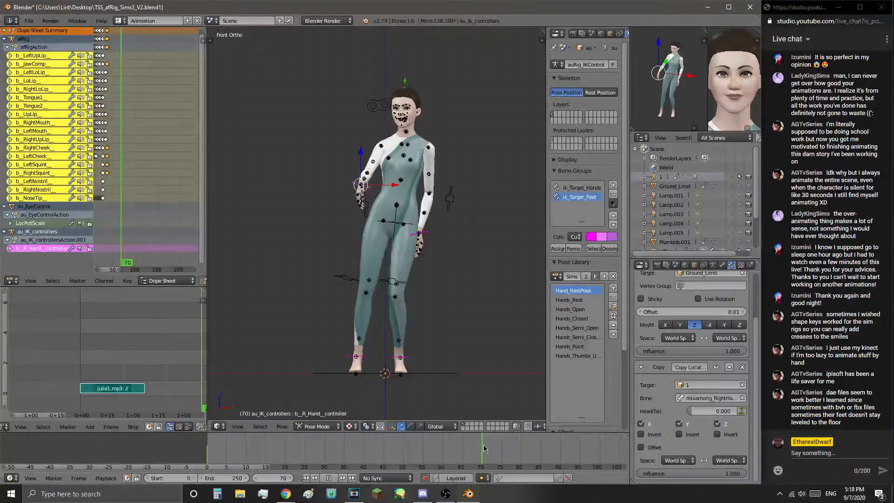
pyautogui.moveTo(483, 449); pyautogui.dragTo(199, 441)
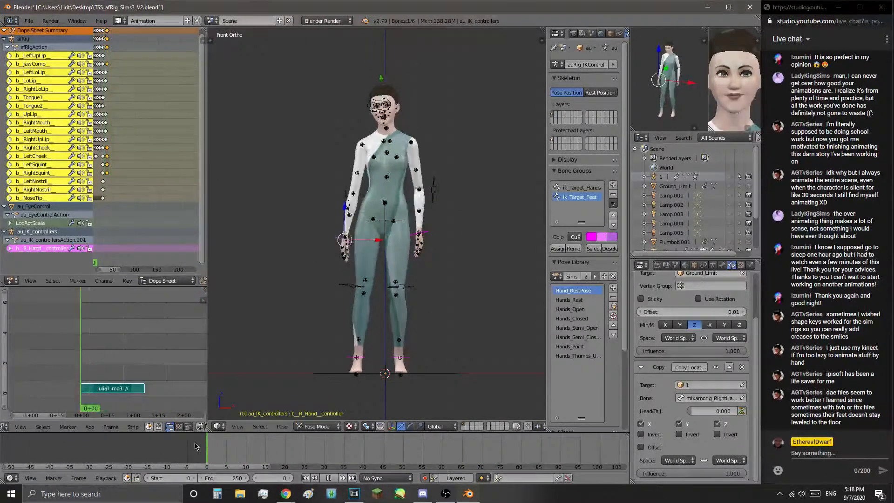
pyautogui.press('Escape')
# - Target armature 1 in the Copy Rotation constraint of the character rig's b__Spine0__ bone
pyautogui.scroll(1, 403, 250)
pyautogui.scroll(2, 402, 247)
pyautogui.rightClick(398, 182)
pyautogui.rightClick(398, 181)
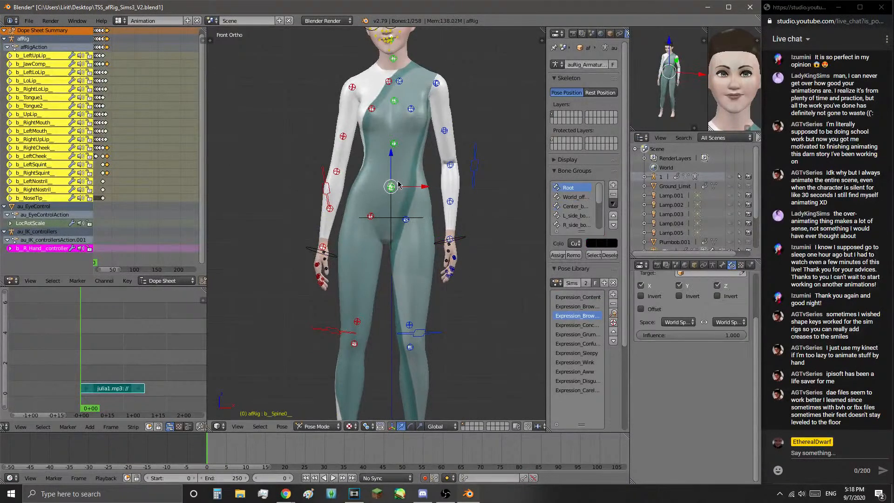
pyautogui.scroll(3, 697, 328)
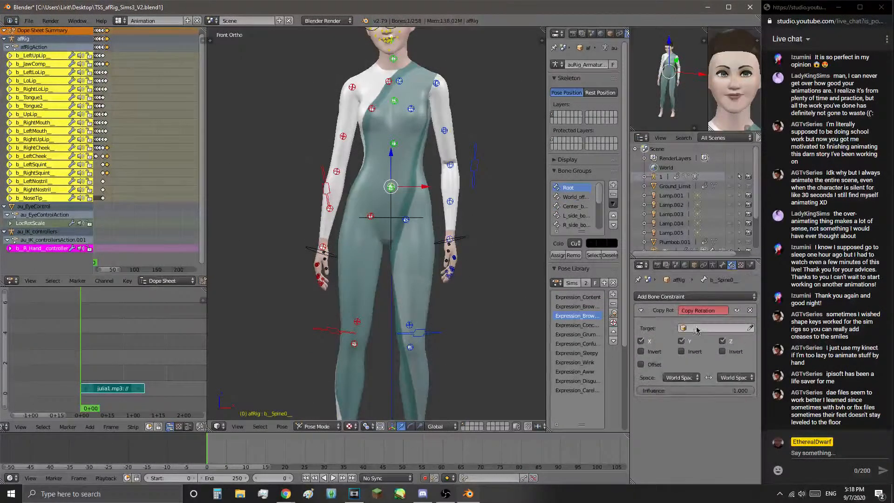
pyautogui.click(697, 329)
pyautogui.click(715, 344)
# - Point the Copy Rotation constraint of the b__Spine1__ bone at armature 1 and its mixamorig_Spine1 bone
pyautogui.rightClick(390, 143)
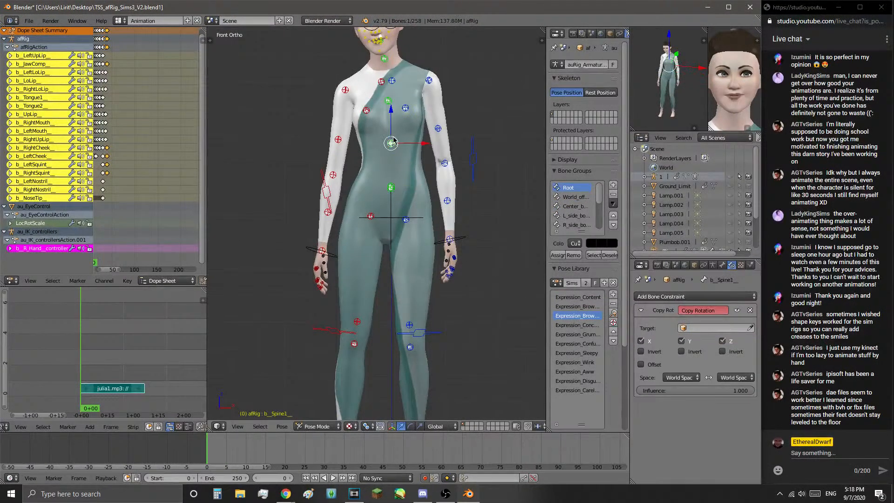
pyautogui.click(712, 328)
pyautogui.click(707, 344)
# - Point the neck bone's Copy Rotation constraint at armature 1 and its mixamorig_Neck bone
pyautogui.scroll(-2, 455, 181)
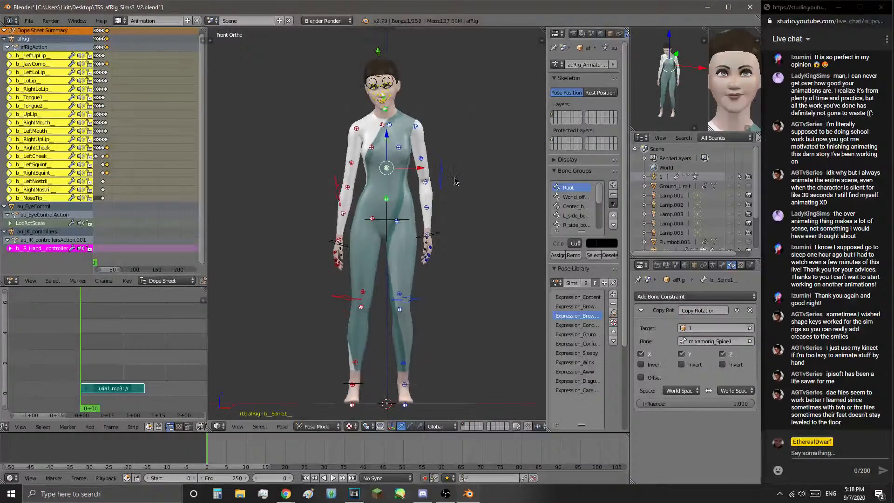
pyautogui.keyDown('shift'); pyautogui.moveTo(428, 146); pyautogui.dragTo(435, 231, button='middle'); pyautogui.keyUp('shift')
pyautogui.scroll(5, 446, 173)
pyautogui.rightClick(424, 150)
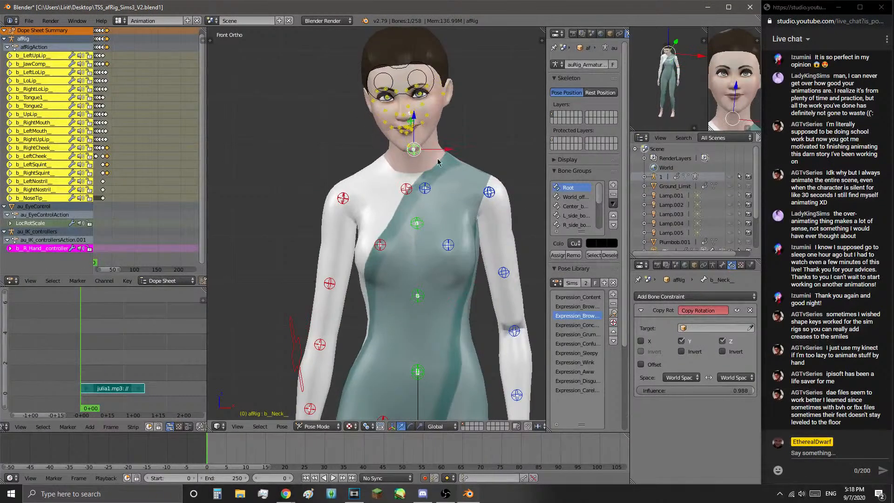
pyautogui.click(723, 331)
pyautogui.click(719, 344)
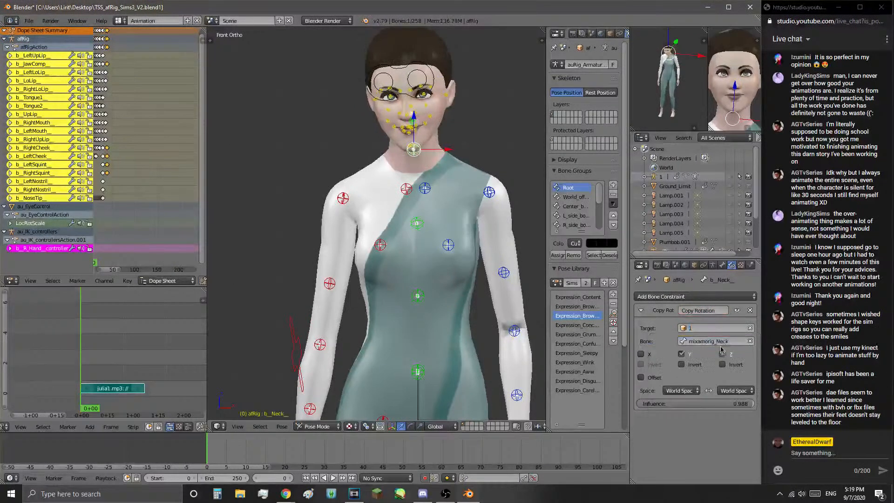
# - View the head from the side and select the head bone of the character rig
pyautogui.scroll(1, 427, 173)
pyautogui.keyDown('shift'); pyautogui.moveTo(438, 208); pyautogui.dragTo(416, 290, button='middle'); pyautogui.keyUp('shift')
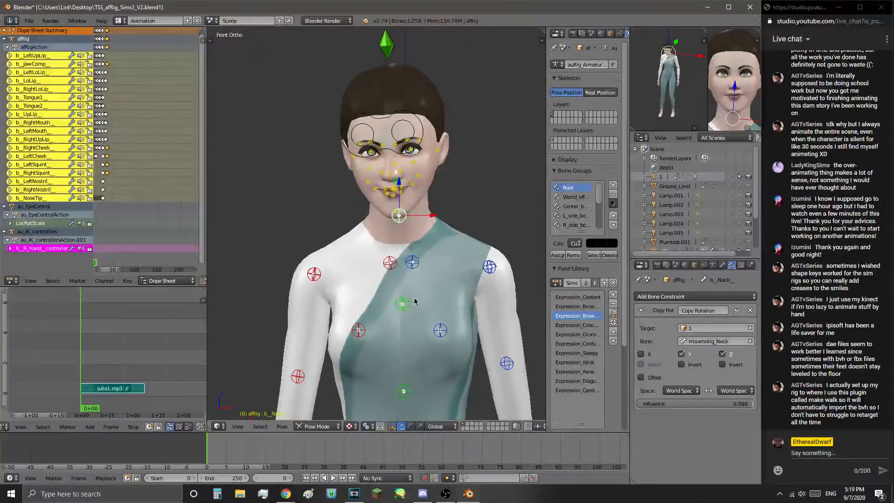
pyautogui.moveTo(450, 299); pyautogui.dragTo(382, 304, button='middle')
pyautogui.rightClick(400, 187)
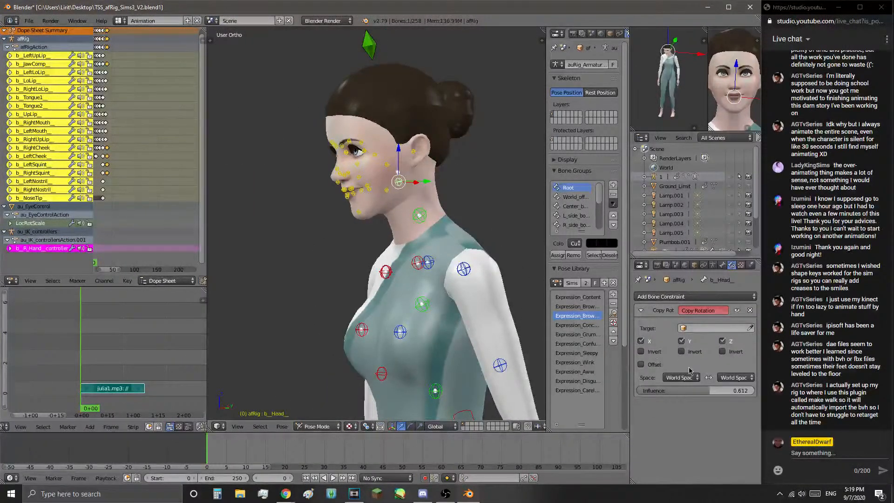
pyautogui.click(29, 21)
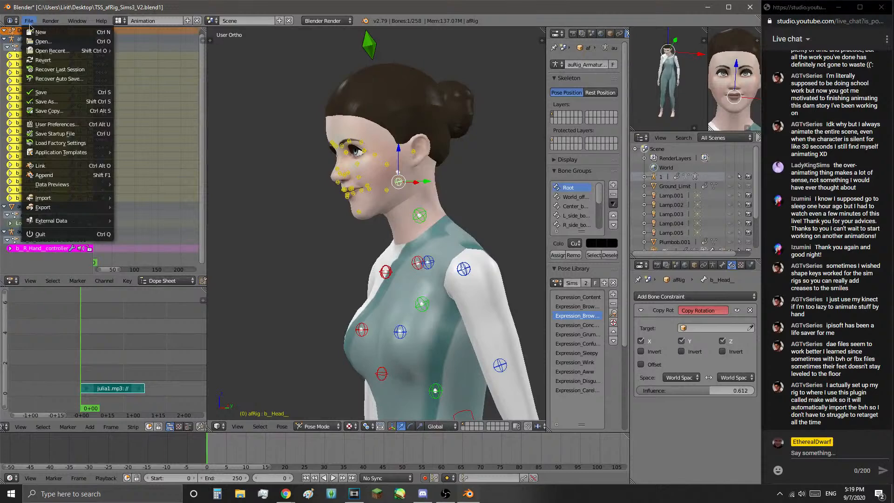
pyautogui.moveTo(98, 199)
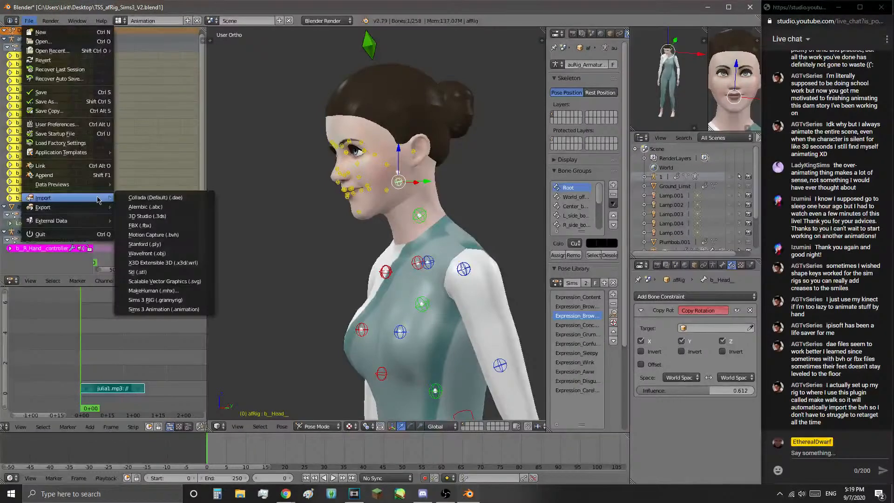
pyautogui.click(29, 21)
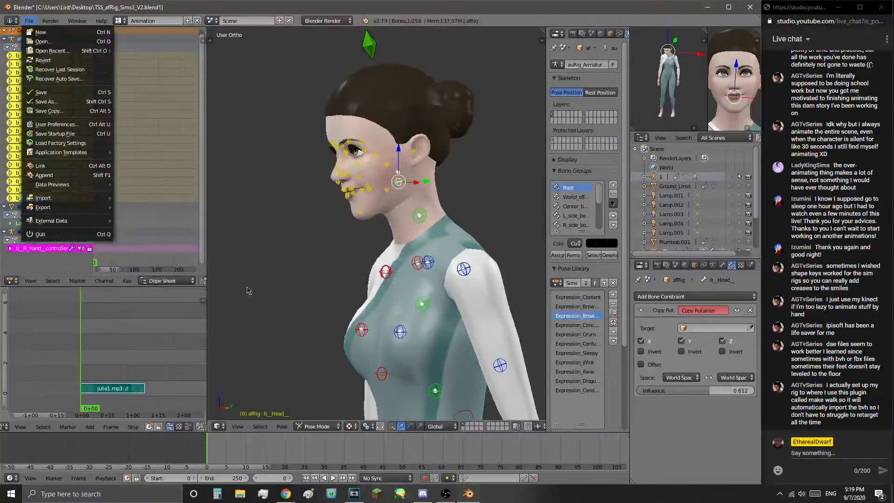
# - Target the head bone's Copy Rotation constraint at armature 1 and its mixamorig_Head bone with an influence of 1.000
pyautogui.click(712, 328)
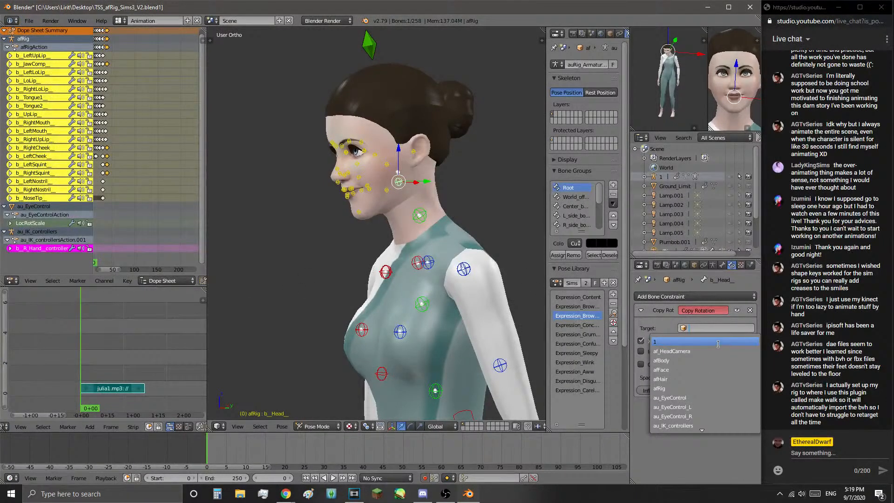
pyautogui.click(709, 408)
pyautogui.moveTo(709, 408); pyautogui.dragTo(757, 405)
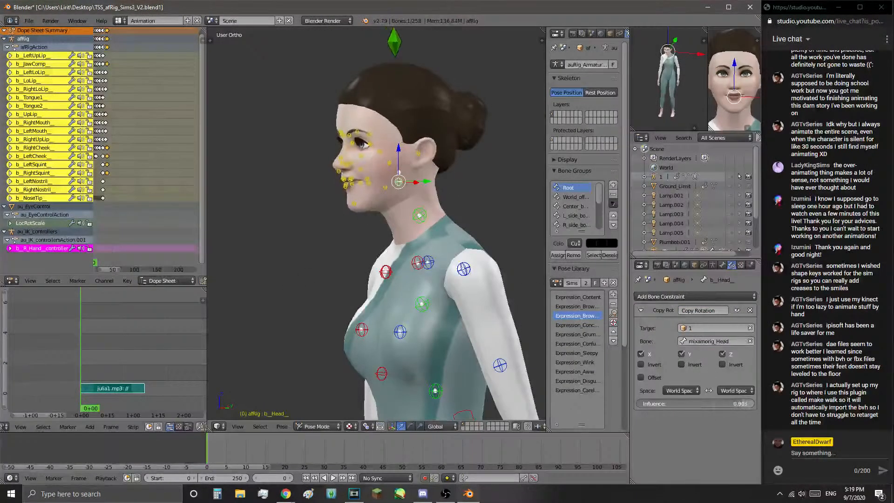
# - Try rotating the right upper arm bone and the right clavicle bone of the character rig
pyautogui.press('KP_1')
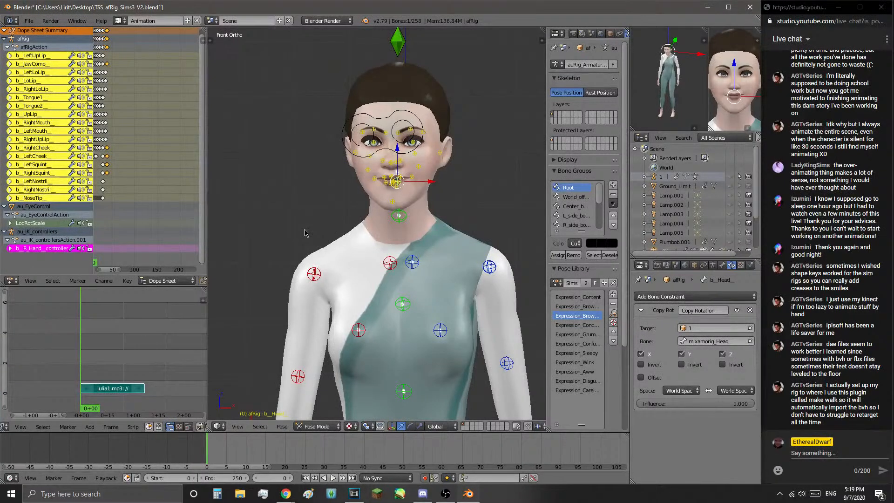
pyautogui.scroll(-4, 312, 303)
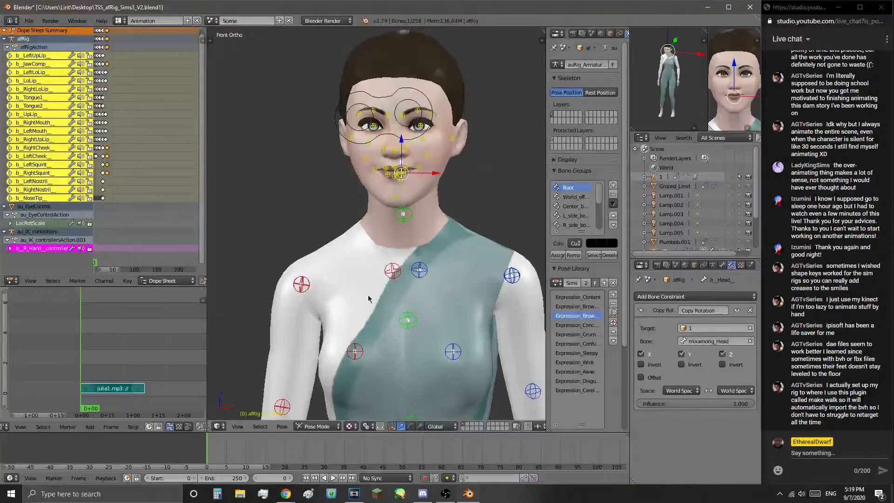
pyautogui.scroll(1, 347, 338)
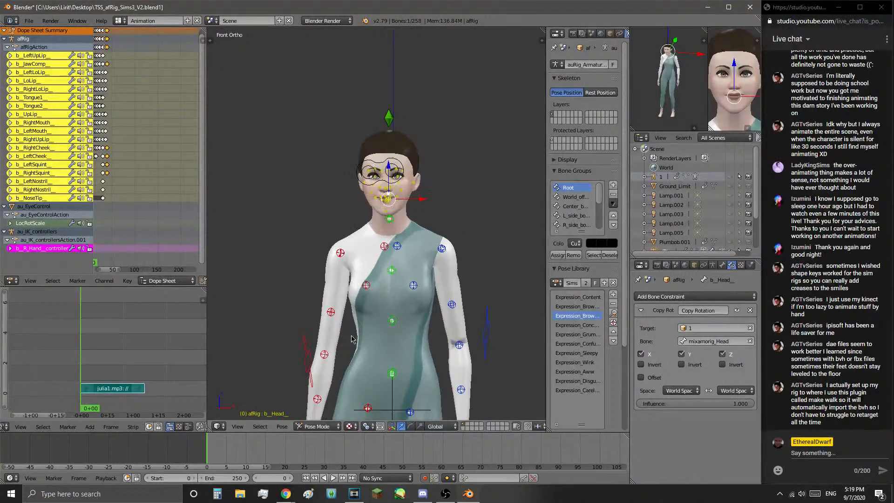
pyautogui.scroll(2, 429, 303)
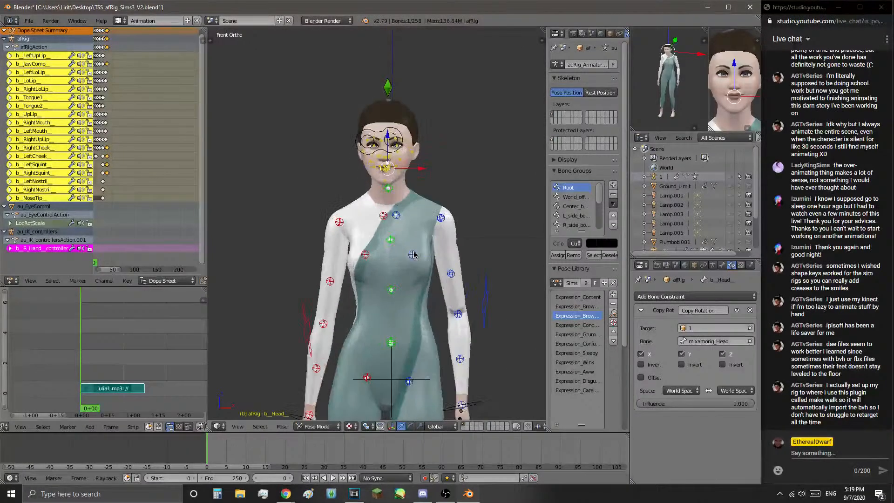
pyautogui.rightClick(328, 217)
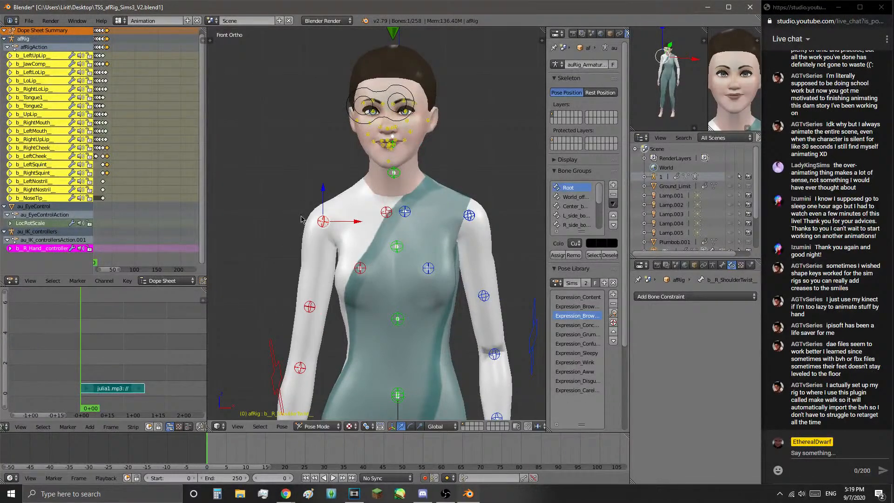
pyautogui.rightClick(328, 217)
pyautogui.press('r')
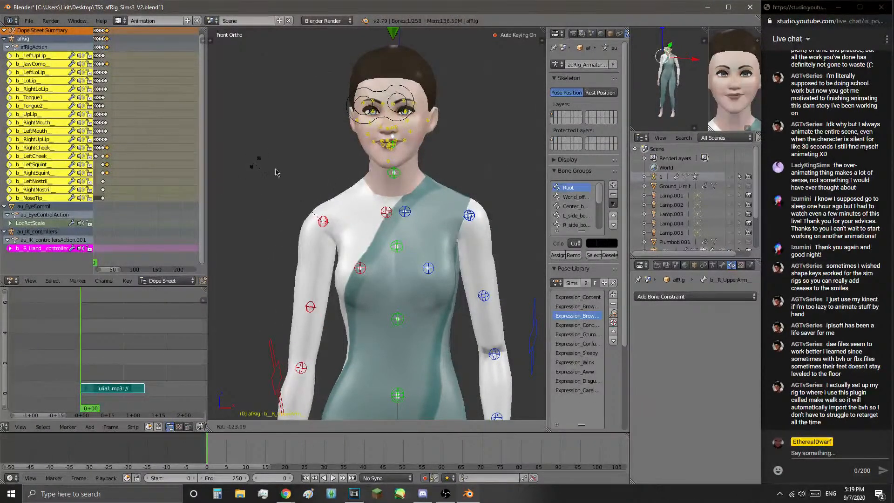
pyautogui.press('Escape')
pyautogui.rightClick(386, 212)
pyautogui.press('r')
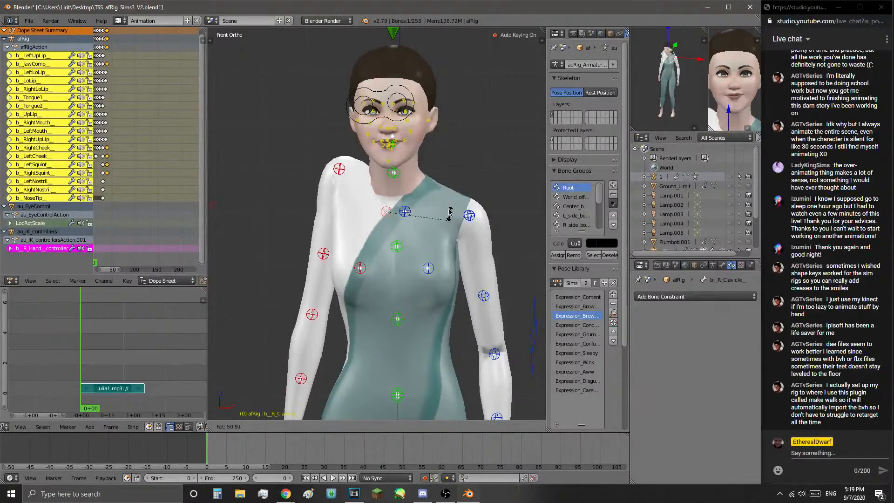
pyautogui.press('Escape')
# - Play back the animation and set the influence of the head bone's Copy Rotation constraint to 0.453
pyautogui.scroll(2, 470, 275)
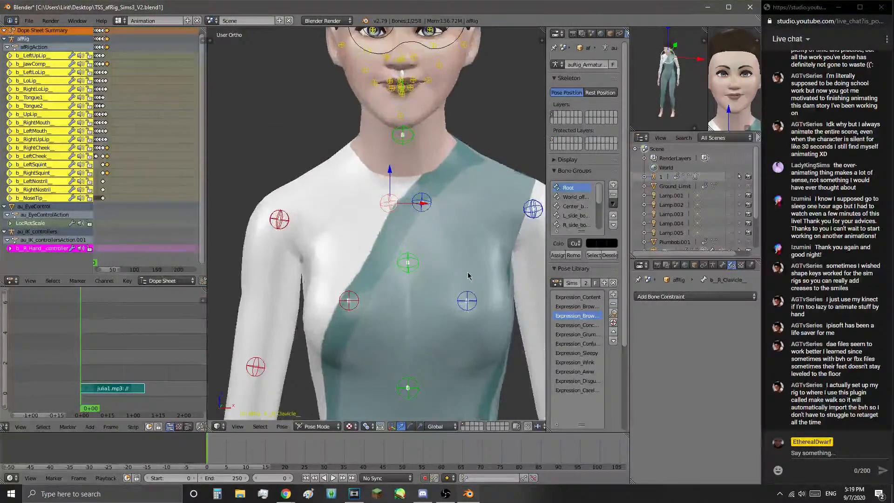
pyautogui.scroll(-4, 462, 281)
pyautogui.moveTo(465, 279); pyautogui.dragTo(463, 281, button='middle')
pyautogui.scroll(-1, 454, 288)
pyautogui.scroll(2, 449, 295)
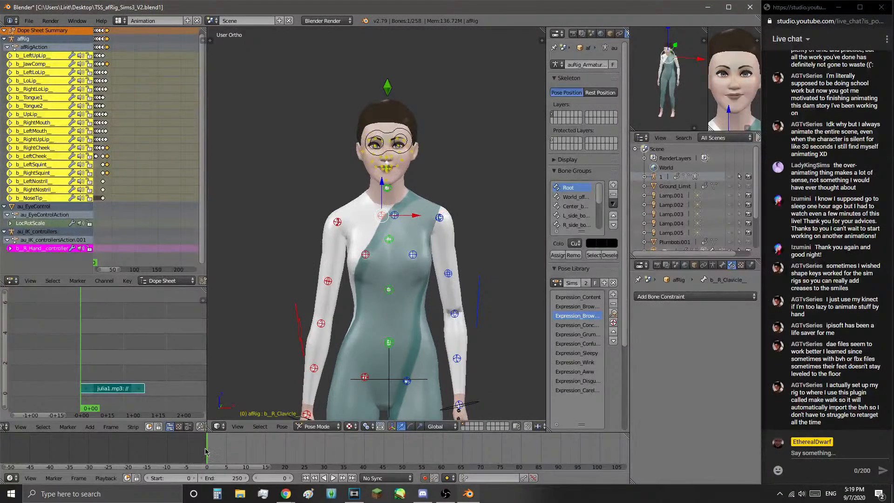
pyautogui.hotkey('alt', 'a')
pyautogui.moveTo(368, 449); pyautogui.dragTo(399, 441)
pyautogui.rightClick(388, 178)
pyautogui.moveTo(740, 409); pyautogui.dragTo(687, 405)
# - Select the neck bone and replay the animation from near the start through frame 70
pyautogui.rightClick(397, 198)
pyautogui.click(228, 458)
pyautogui.hotkey('alt', 'a')
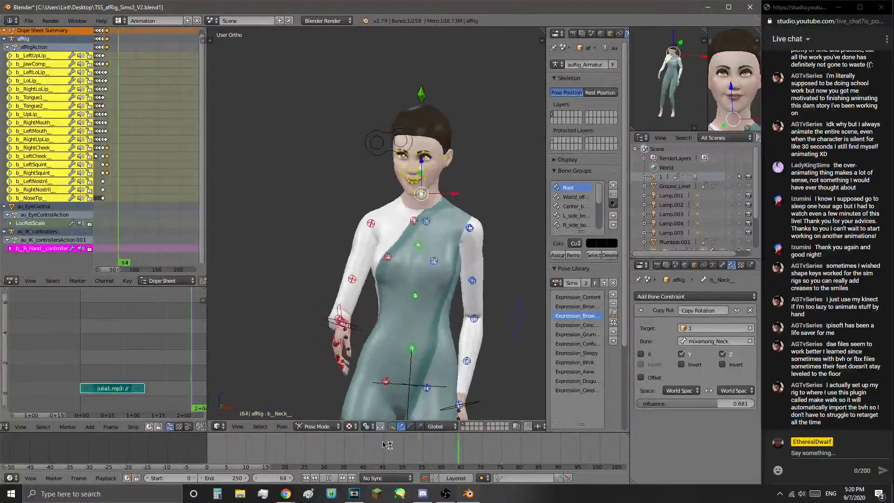
pyautogui.scroll(-2, 408, 449)
pyautogui.moveTo(408, 448); pyautogui.dragTo(434, 451)
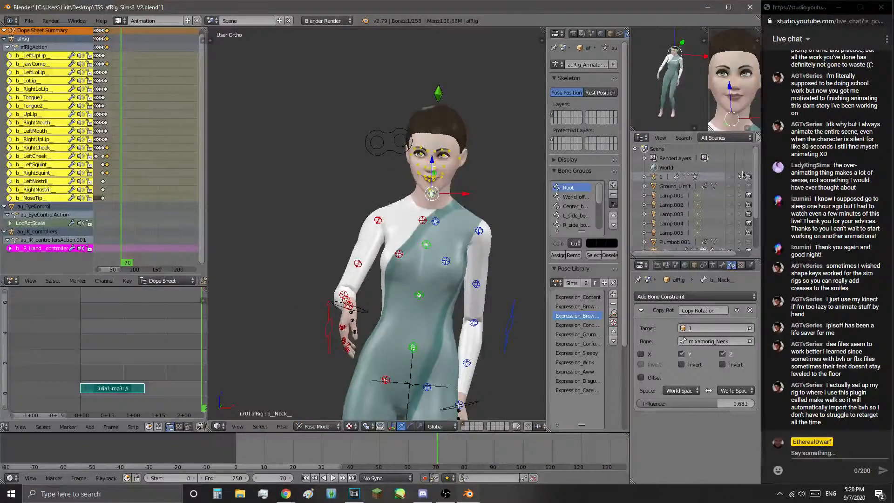
# - Show armature 1 and hide afRig and au_IK_controllers
pyautogui.click(731, 177)
pyautogui.scroll(-5, 125, 58)
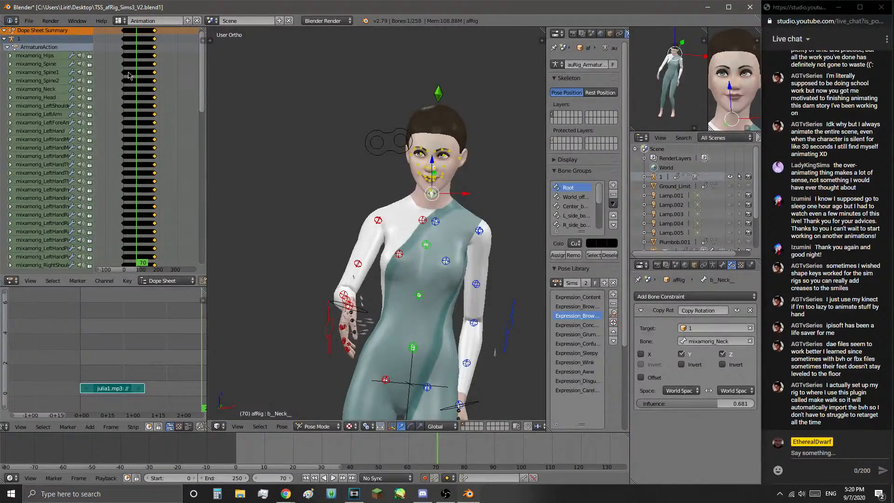
pyautogui.scroll(-5, 712, 206)
pyautogui.click(730, 207)
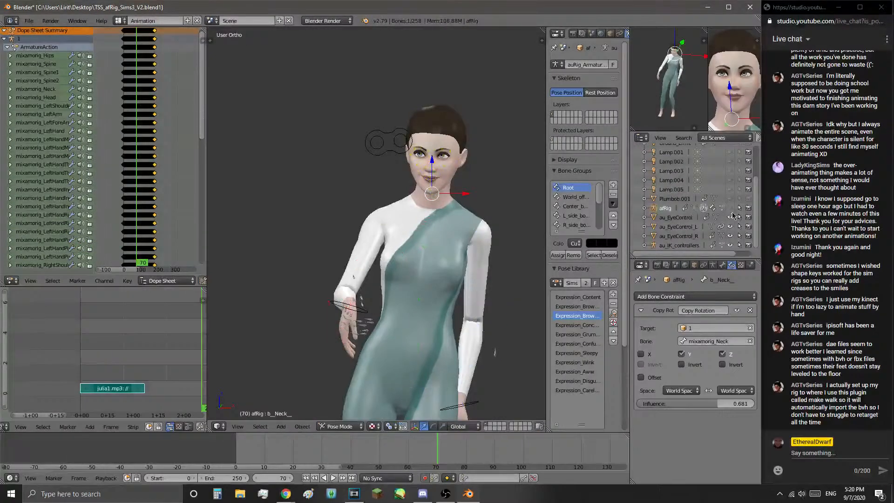
pyautogui.click(731, 246)
pyautogui.scroll(5, 727, 223)
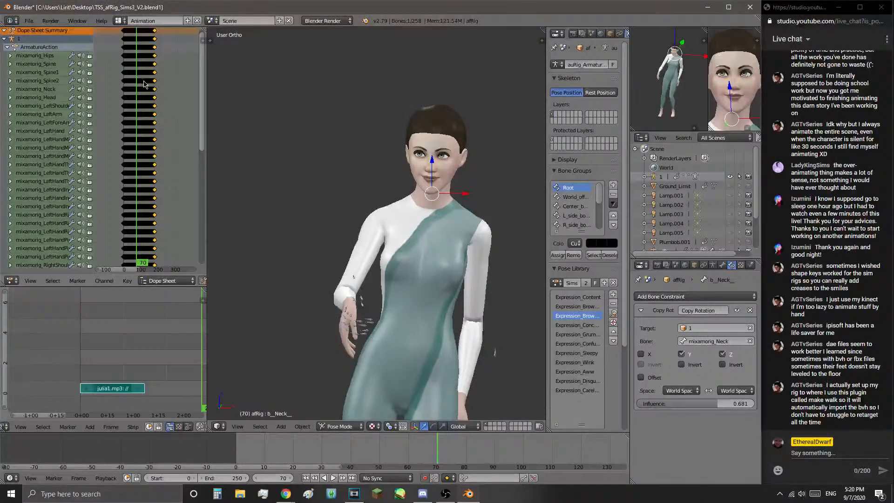
# - Play the opening of the animation and move all of armature 1's keyframes about 44 frames earlier
pyautogui.hotkey('shift', 'Left')
pyautogui.hotkey('alt', 'a')
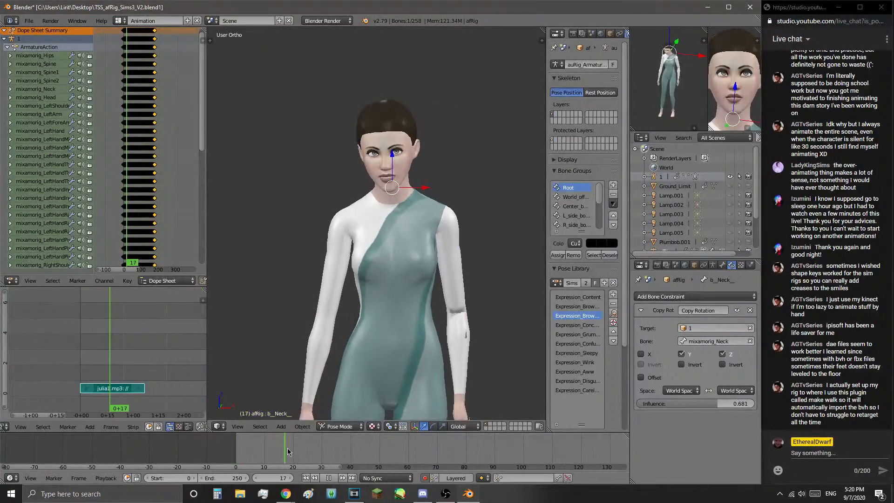
pyautogui.hotkey('alt', 'a')
pyautogui.press('g')
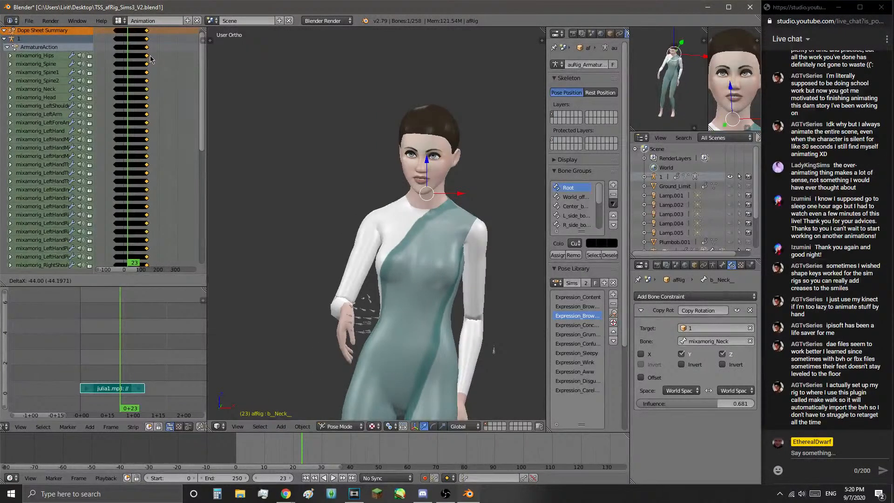
pyautogui.click(150, 57)
# - Replay the shifted animation from frame 0 and return to frame 0
pyautogui.hotkey('shift', 'Left')
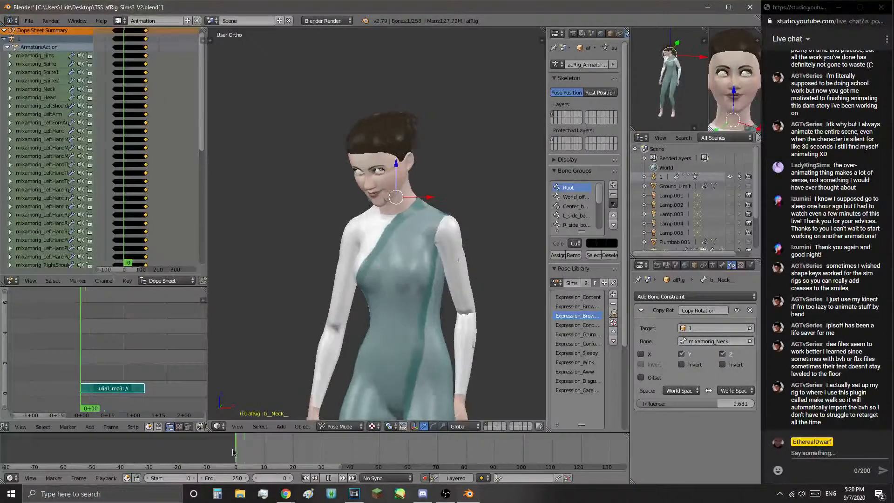
pyautogui.click(334, 479)
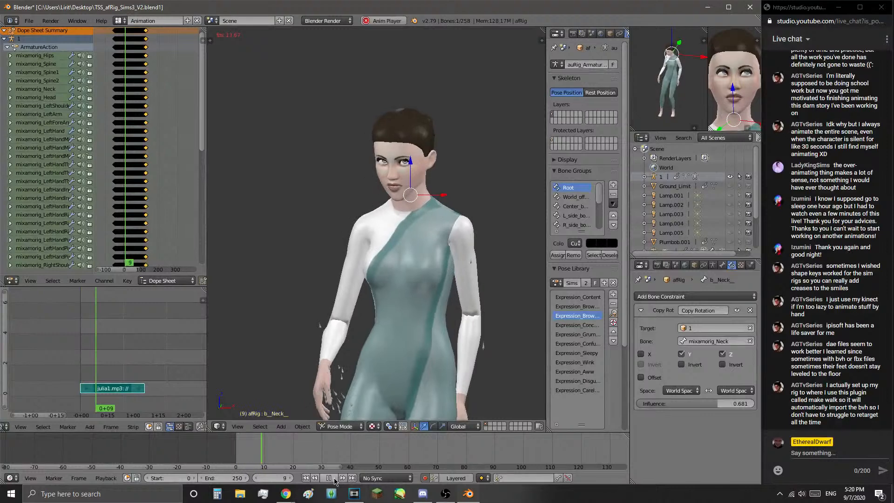
pyautogui.click(333, 478)
pyautogui.click(236, 445)
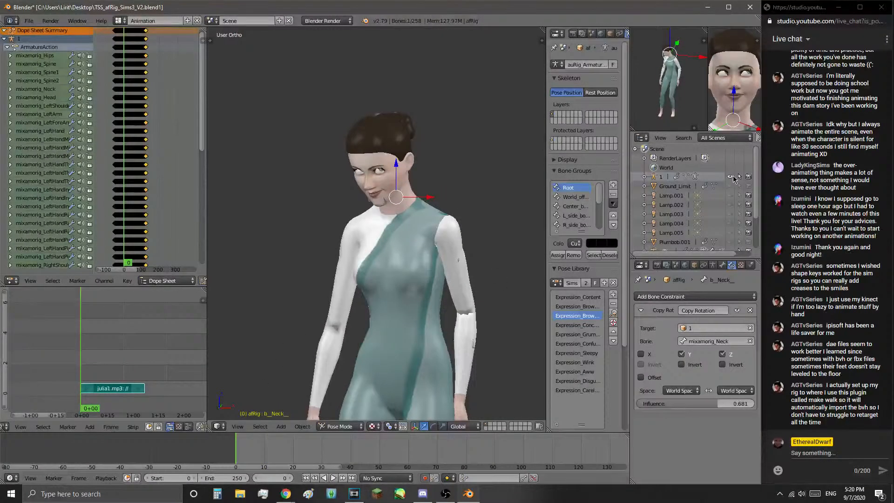
# - Hide armature 1, show afRig and au_IK_controllers again, and select the left foot controller
pyautogui.click(732, 177)
pyautogui.scroll(-2, 721, 196)
pyautogui.scroll(-1, 425, 240)
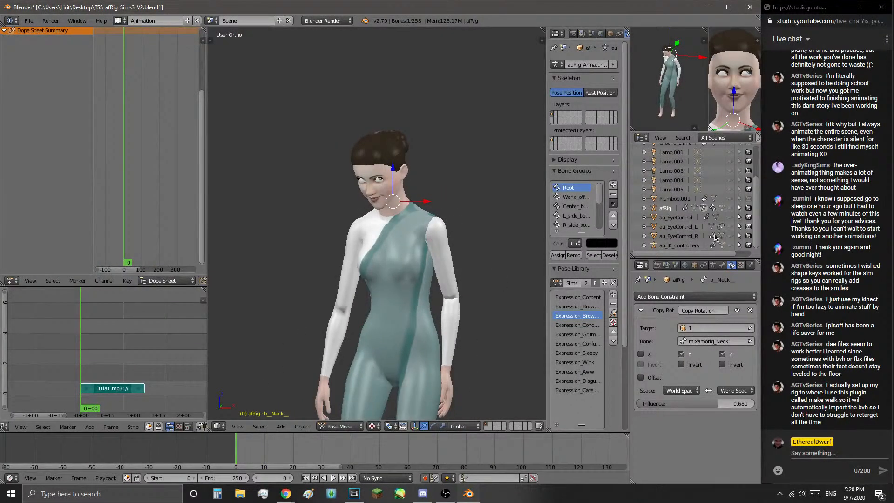
pyautogui.click(730, 208)
pyautogui.click(730, 246)
pyautogui.scroll(-3, 389, 336)
pyautogui.rightClick(393, 373)
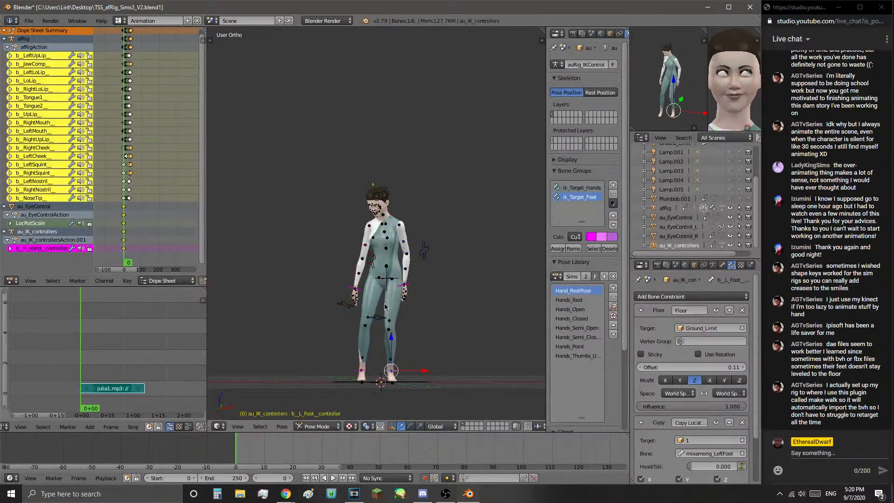
# - Examine the face and upper body up close while playing the animation twice from frame 0
pyautogui.scroll(6, 388, 317)
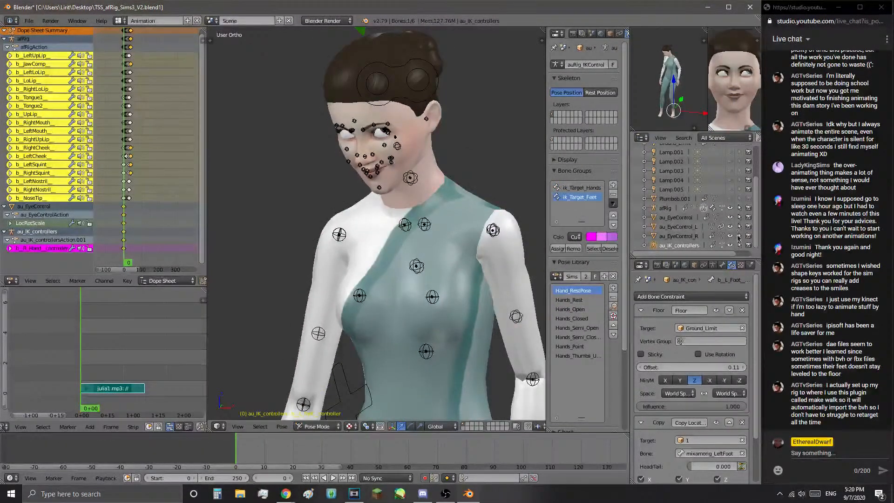
pyautogui.scroll(3, 741, 201)
pyautogui.moveTo(290, 231); pyautogui.dragTo(423, 205, button='middle')
pyautogui.scroll(-3, 432, 174)
pyautogui.scroll(2, 423, 205)
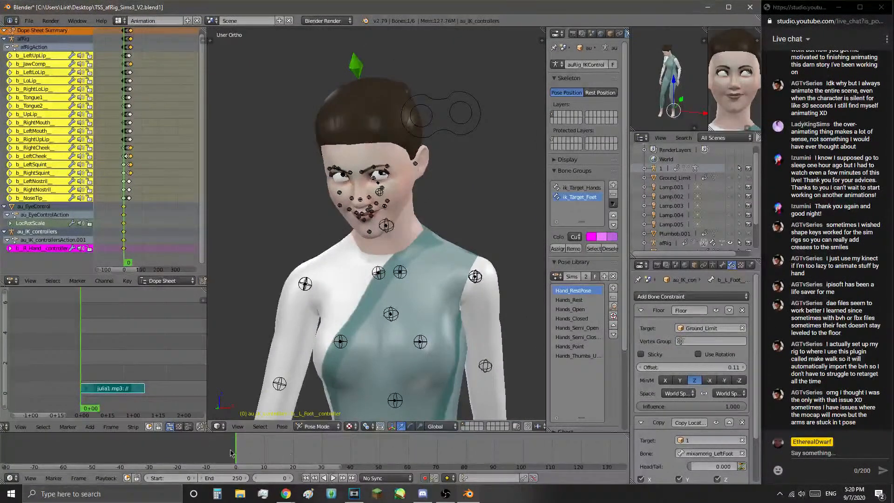
pyautogui.click(334, 479)
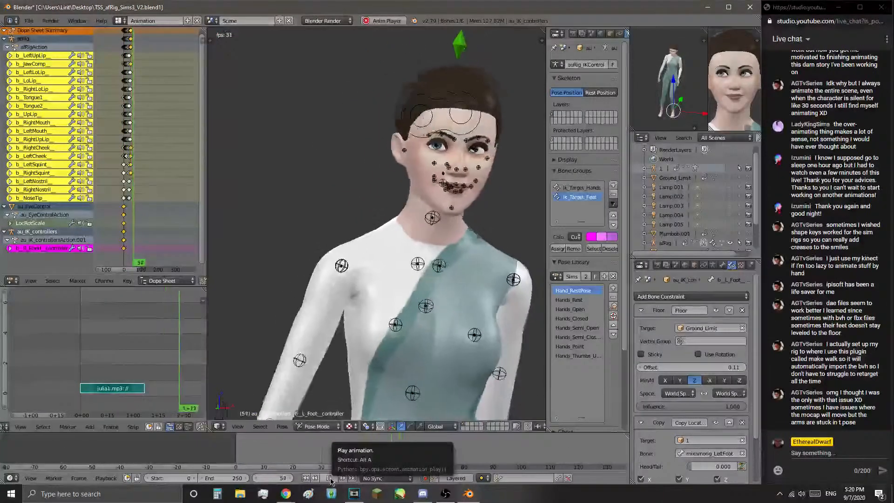
pyautogui.click(332, 481)
pyautogui.moveTo(305, 453); pyautogui.dragTo(221, 446)
pyautogui.click(333, 480)
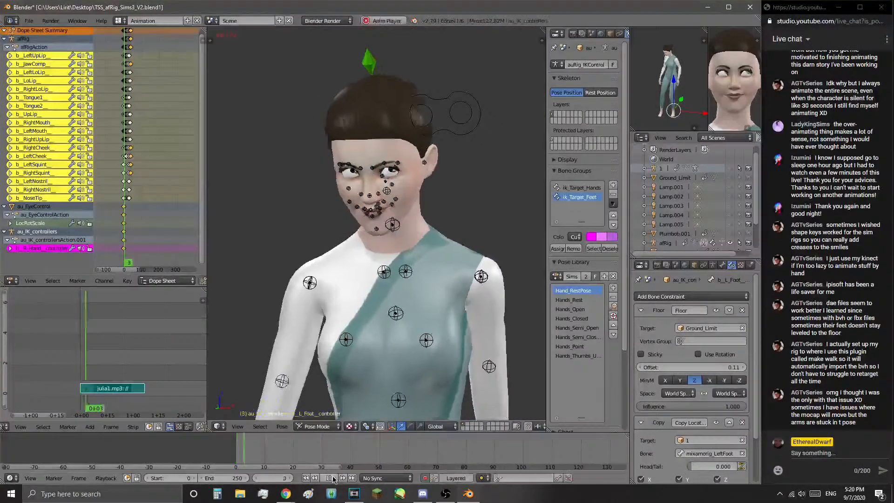
pyautogui.click(333, 479)
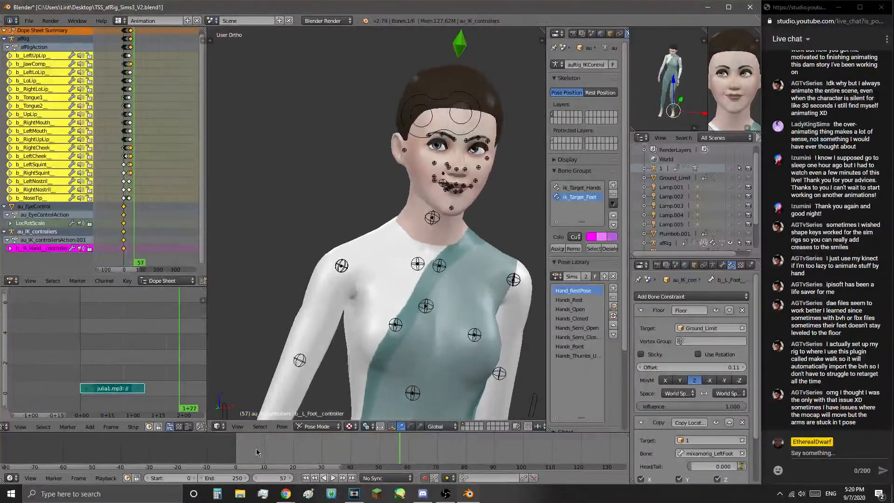
pyautogui.hotkey('shift', 'Left')
# - Select the character rig's head bone and freely rotate it at frame 0 to adjust the head's orientation
pyautogui.scroll(-5, 369, 314)
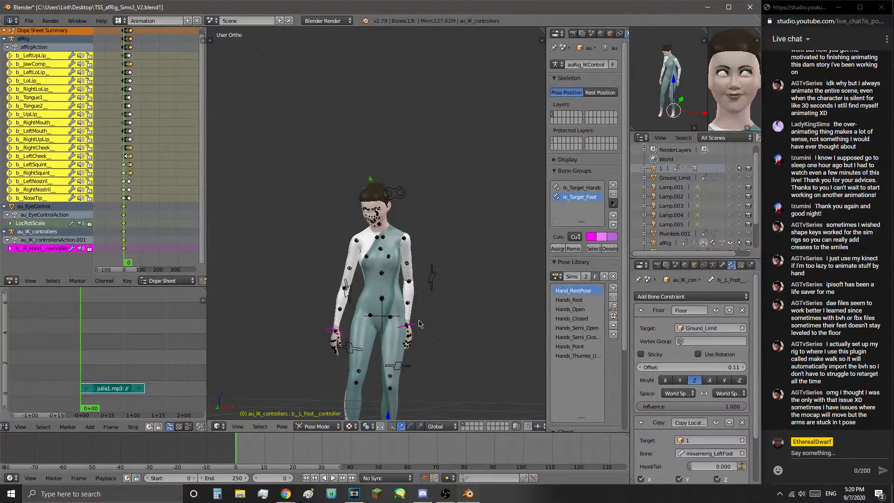
pyautogui.scroll(8, 424, 321)
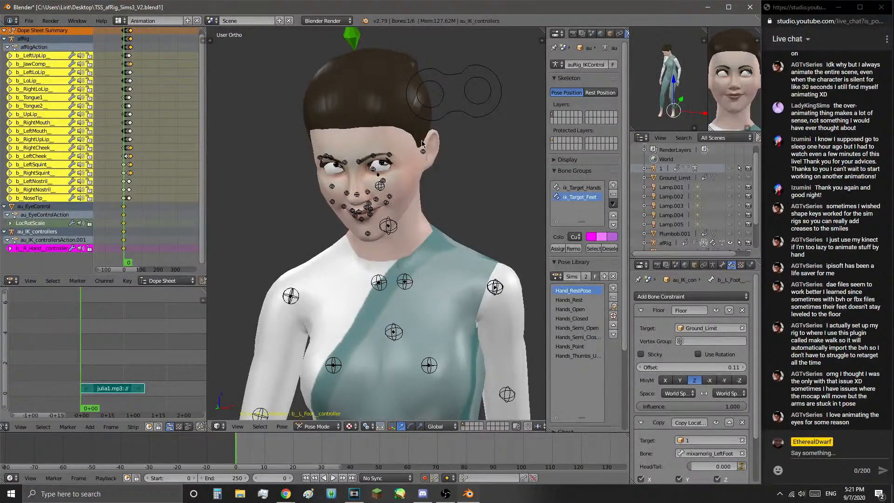
pyautogui.scroll(2, 423, 143)
pyautogui.rightClick(378, 170)
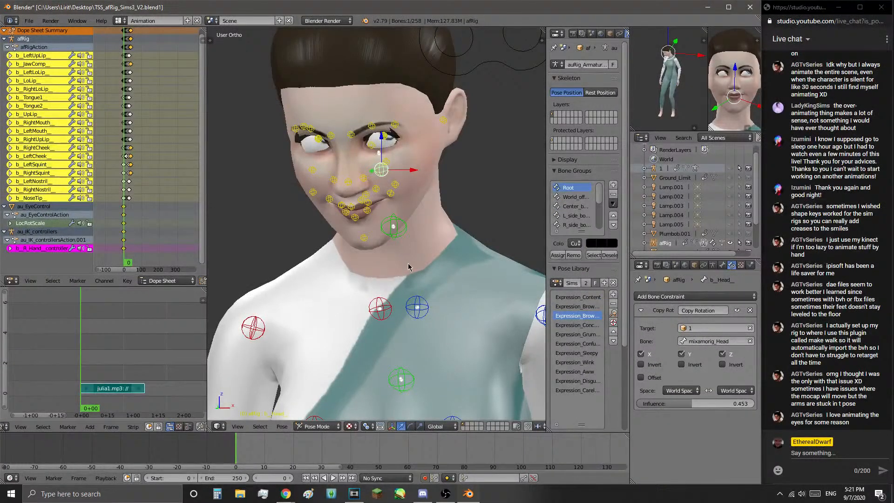
pyautogui.press('KP_1')
pyautogui.press('r')
pyautogui.press('r')
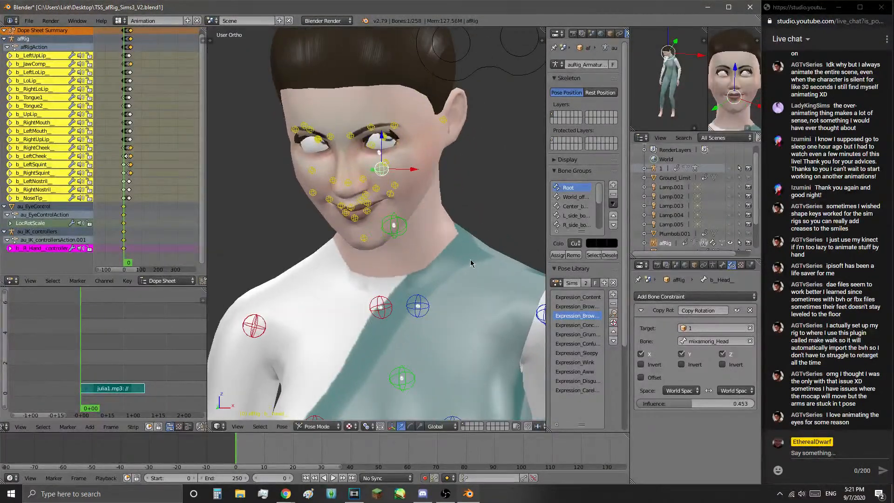
pyautogui.click(470, 264)
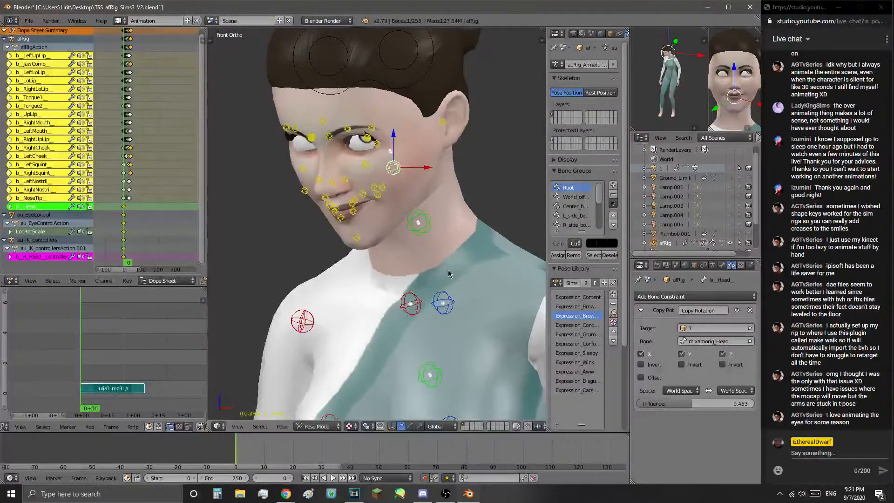
pyautogui.moveTo(449, 273); pyautogui.dragTo(486, 270, button='middle')
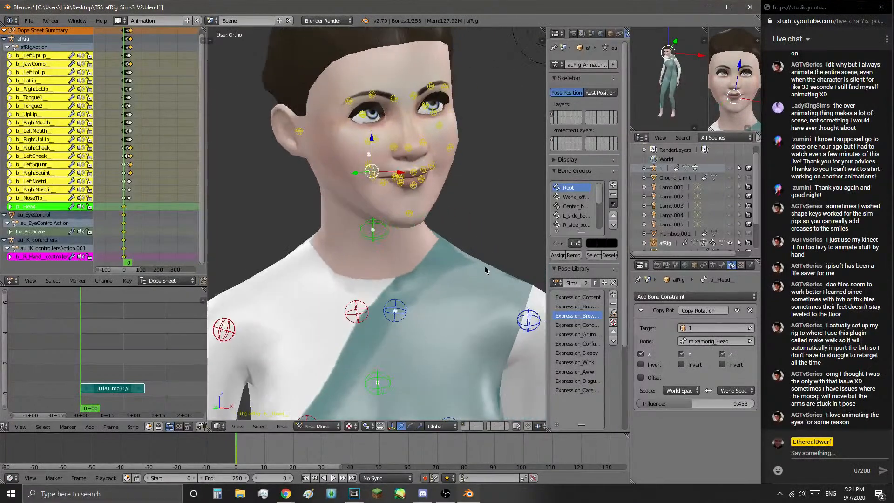
# - Unhide armature 1, select it, and rotate it about 18° around the vertical axis in the top view
pyautogui.scroll(-6, 486, 270)
pyautogui.click(730, 170)
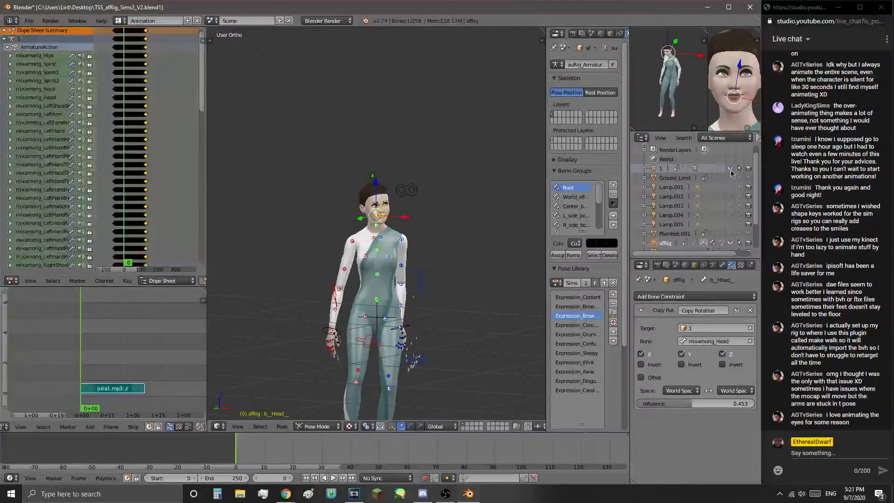
pyautogui.rightClick(415, 367)
pyautogui.scroll(-3, 456, 283)
pyautogui.moveTo(430, 285); pyautogui.dragTo(409, 368, button='middle')
pyautogui.press('KP_7')
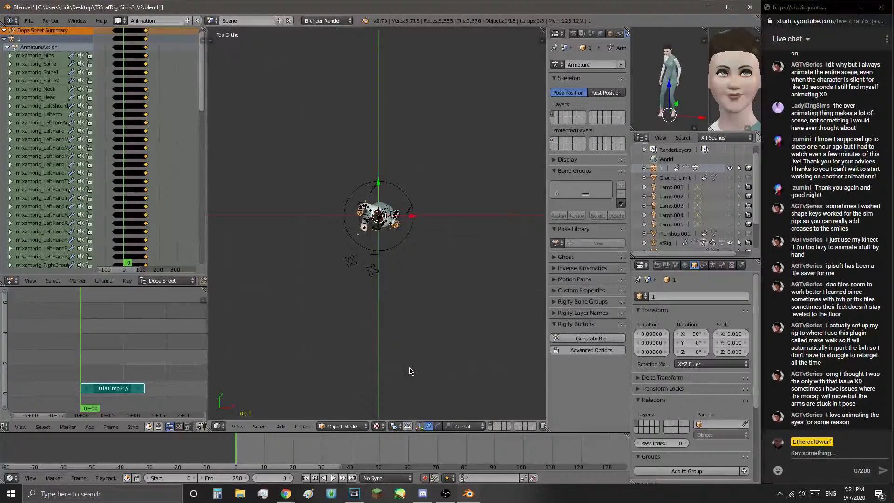
pyautogui.press('r')
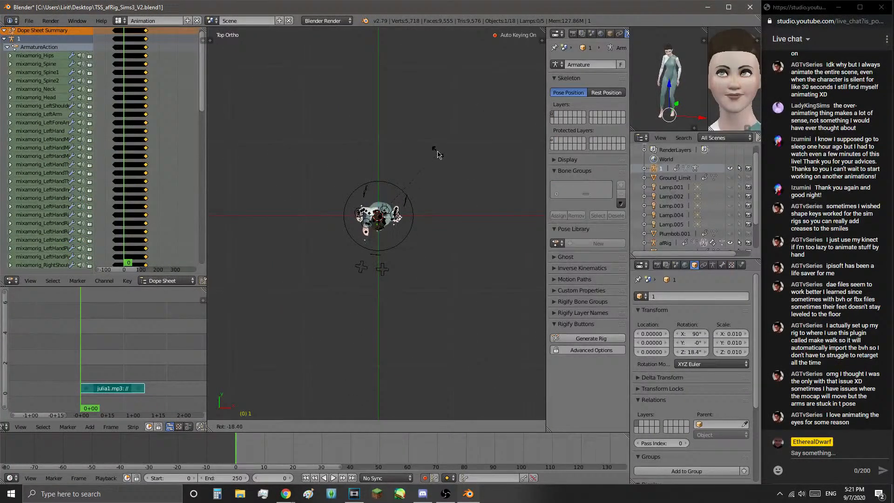
pyautogui.click(432, 154)
# - Check the rotated animation from the front by scrubbing from frame 0 to frame 36
pyautogui.press('KP_1')
pyautogui.scroll(5, 381, 201)
pyautogui.scroll(4, 381, 200)
pyautogui.rightClick(390, 131)
pyautogui.moveTo(236, 451); pyautogui.dragTo(341, 453)
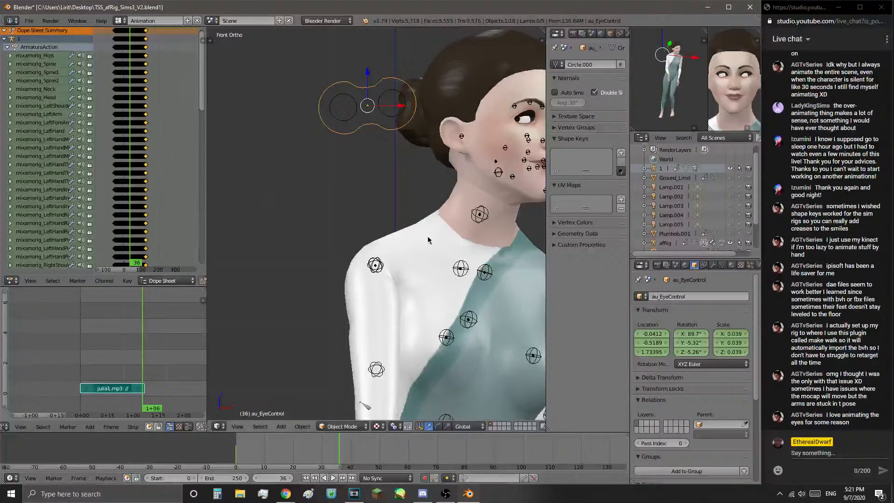
# - Select the character rig's neck bone and return to frame 0
pyautogui.rightClick(488, 215)
pyautogui.scroll(-1, 488, 216)
pyautogui.moveTo(254, 452); pyautogui.dragTo(236, 452)
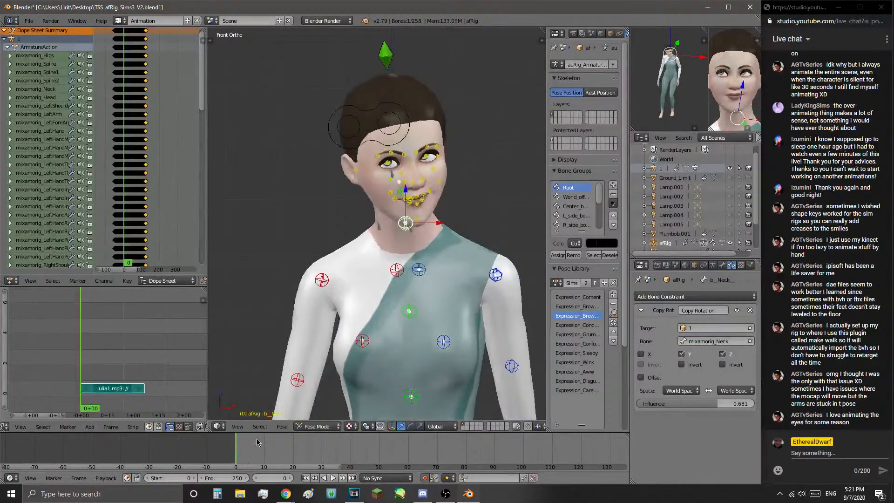
pyautogui.scroll(3, 447, 239)
pyautogui.moveTo(448, 239); pyautogui.dragTo(459, 242, button='middle')
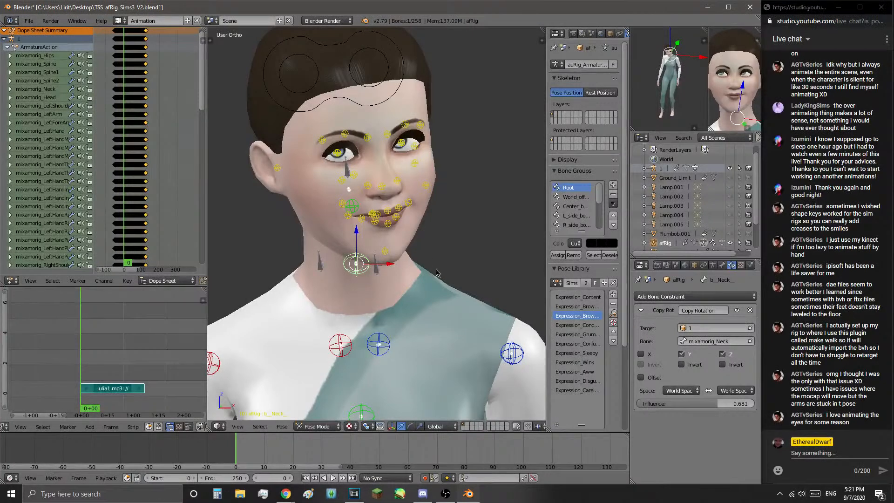
pyautogui.press('r')
pyautogui.press('r')
pyautogui.rightClick(422, 255)
pyautogui.press('r')
pyautogui.rightClick(453, 221)
# - Hide armature 1 and freely rotate the neck bone at frame 0 to turn the face forward
pyautogui.click(729, 170)
pyautogui.press('r')
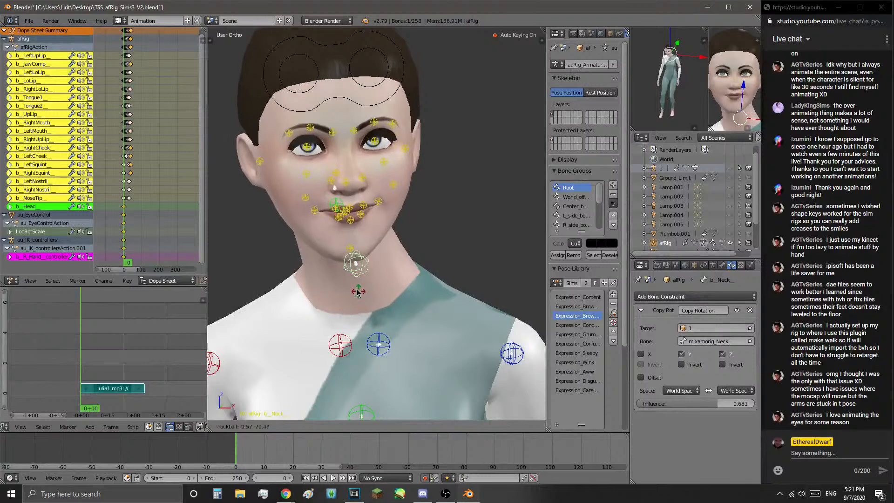
pyautogui.rightClick(477, 158)
# - Select the head bone and freely rotate it at frame 0 to level the face
pyautogui.rightClick(343, 196)
pyautogui.press('r')
pyautogui.press('r')
pyautogui.click(444, 194)
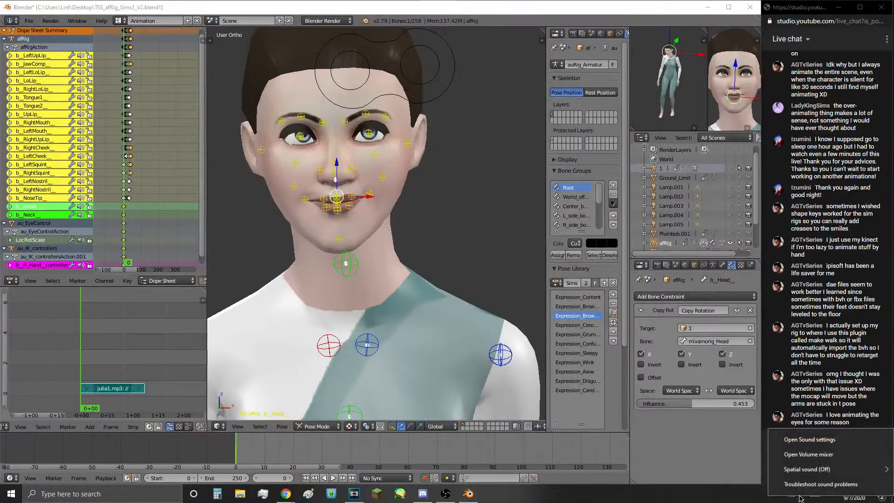
# - Play the animation up to frame 19 and freely rotate the neck bone there
pyautogui.hotkey('alt', 'a')
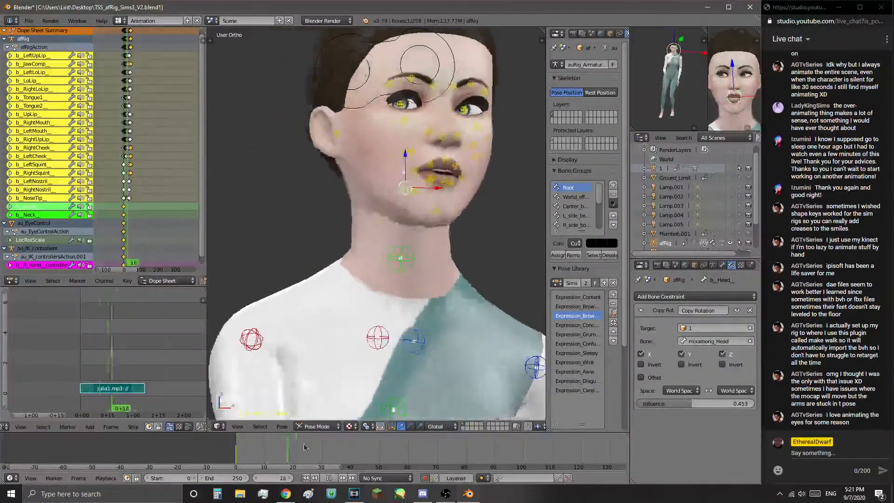
pyautogui.press('Escape')
pyautogui.rightClick(403, 258)
pyautogui.press('r')
pyautogui.press('r')
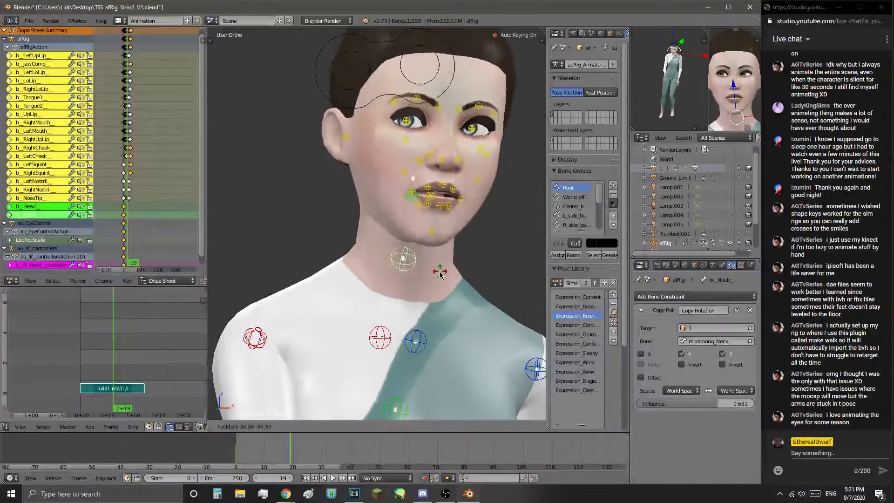
pyautogui.click(441, 272)
# - Select the head bone and freely rotate it at frame 19 so the face points forward
pyautogui.rightClick(403, 201)
pyautogui.moveTo(466, 173); pyautogui.dragTo(454, 189, button='middle')
pyautogui.press('r')
pyautogui.press('r')
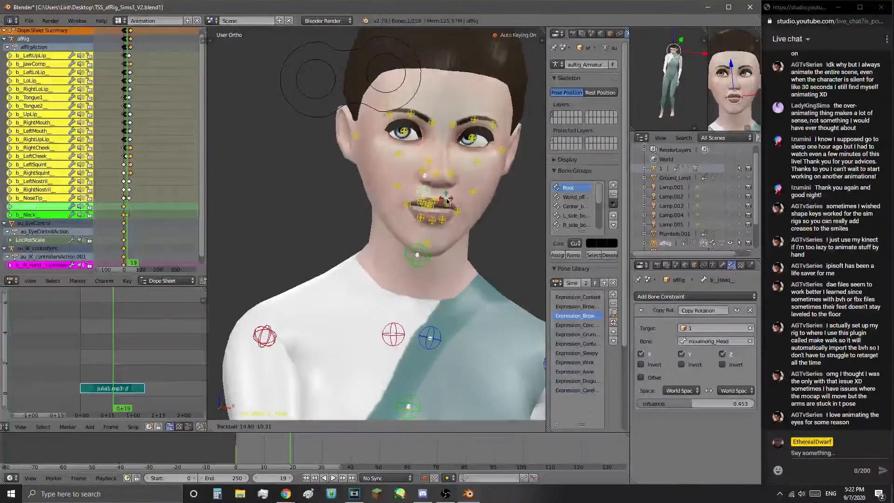
pyautogui.click(446, 200)
pyautogui.press('r')
pyautogui.click(444, 196)
# - Select the eye controller at frame 0 and examine the face from the front and side
pyautogui.scroll(-2, 438, 210)
pyautogui.hotkey('shift', 'Left')
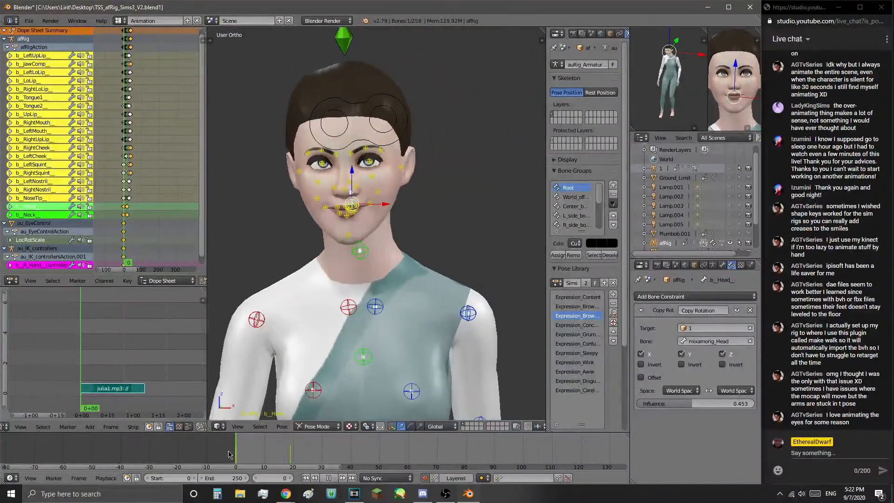
pyautogui.rightClick(394, 142)
pyautogui.scroll(1, 405, 194)
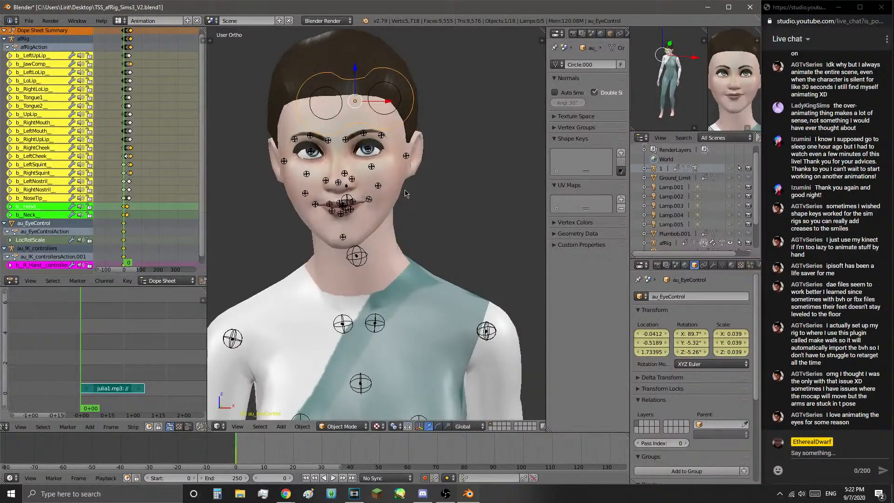
pyautogui.scroll(2, 405, 190)
pyautogui.scroll(-1, 405, 190)
pyautogui.moveTo(405, 190); pyautogui.dragTo(414, 192, button='middle')
pyautogui.scroll(1, 414, 192)
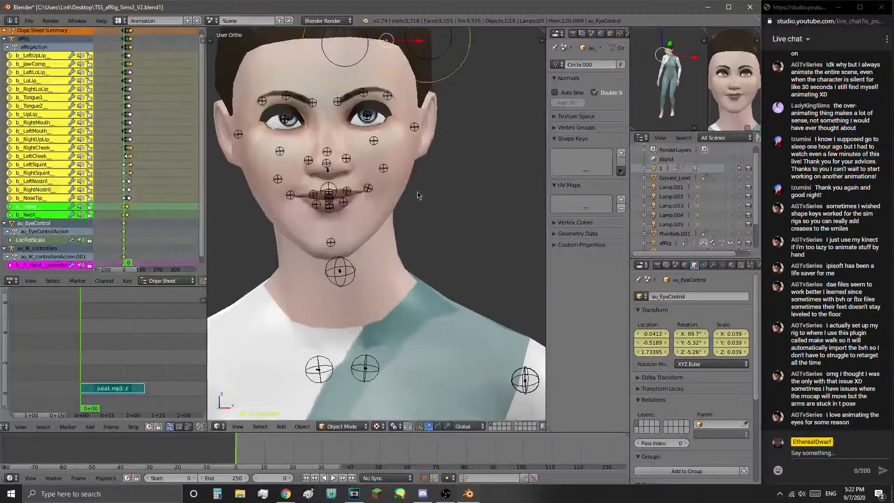
pyautogui.scroll(-2, 415, 192)
pyautogui.scroll(-2, 403, 193)
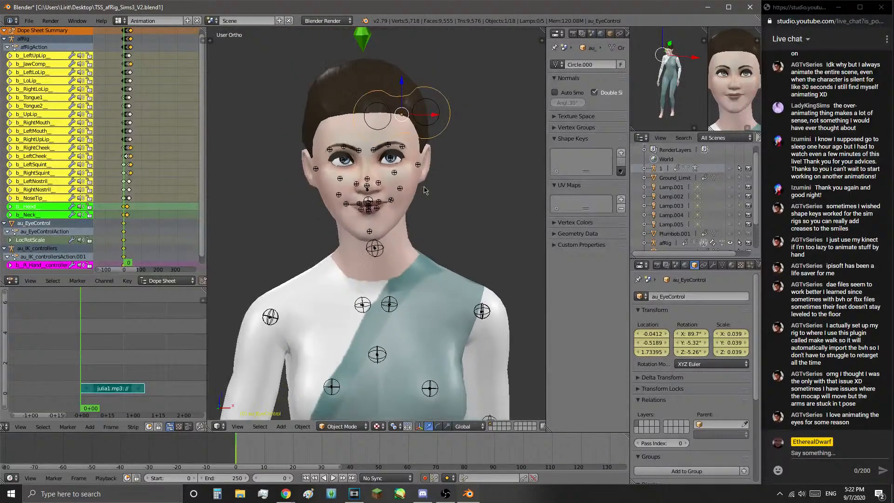
pyautogui.moveTo(387, 229); pyautogui.dragTo(439, 249, button='middle')
pyautogui.scroll(1, 442, 237)
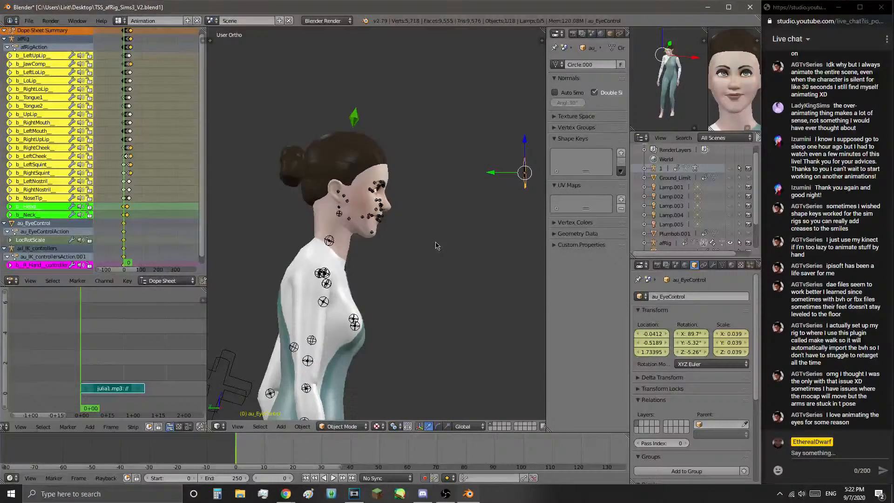
# - Try to move the eye controller closer to the face in the side view
pyautogui.moveTo(437, 246); pyautogui.dragTo(454, 267, button='middle')
pyautogui.press('g')
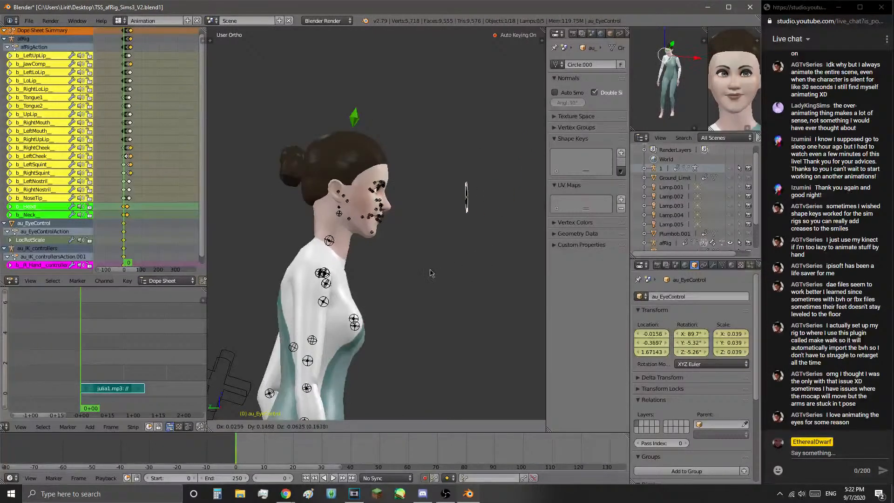
pyautogui.click(369, 278)
pyautogui.moveTo(369, 277); pyautogui.dragTo(413, 264, button='middle')
pyautogui.scroll(-2, 292, 268)
pyautogui.scroll(-2, 413, 264)
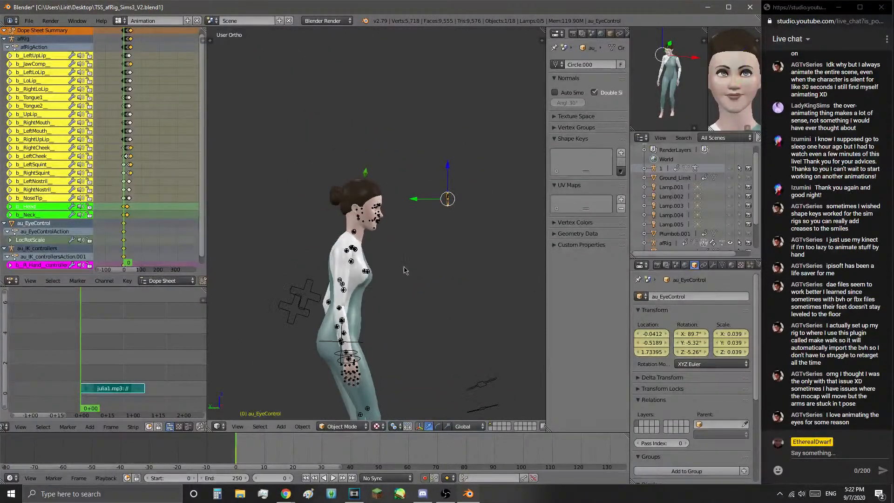
# - Move the eye controller farther in front of the face, to about Y -1.04 and Z 1.655
pyautogui.press('g')
pyautogui.click(491, 285)
pyautogui.moveTo(492, 286); pyautogui.dragTo(354, 284, button='middle')
pyautogui.scroll(2, 373, 291)
pyautogui.scroll(-2, 447, 284)
pyautogui.press('g')
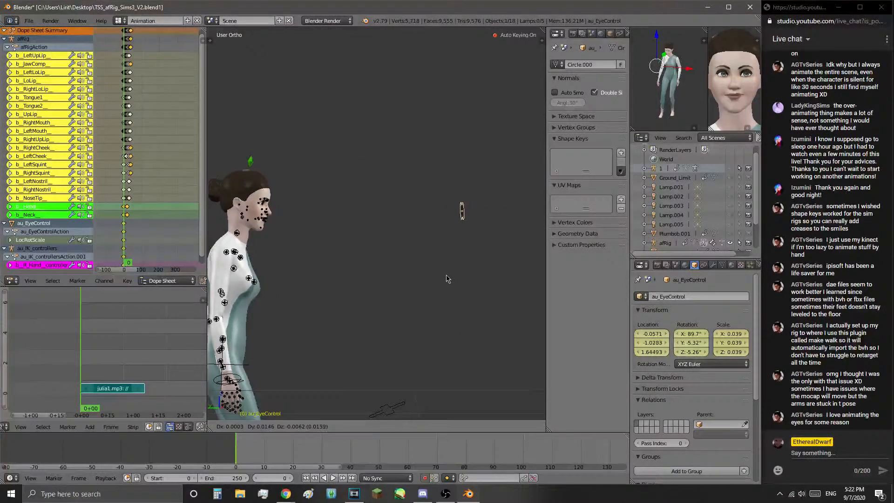
pyautogui.click(450, 277)
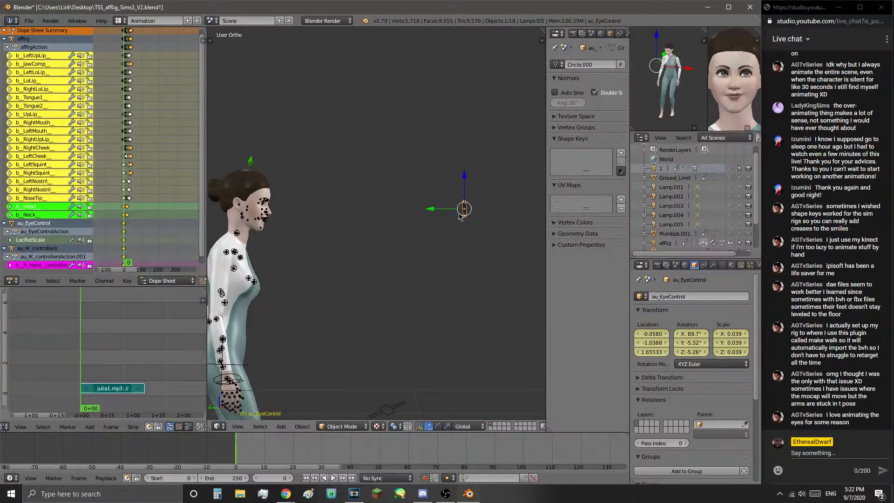
# - Fine-tune the eye controller's position to about X -0.057, Y -1.012, Z 1.655, checking the gaze from the side and front
pyautogui.scroll(-3, 459, 212)
pyautogui.scroll(2, 426, 303)
pyautogui.scroll(-2, 423, 300)
pyautogui.scroll(1, 421, 321)
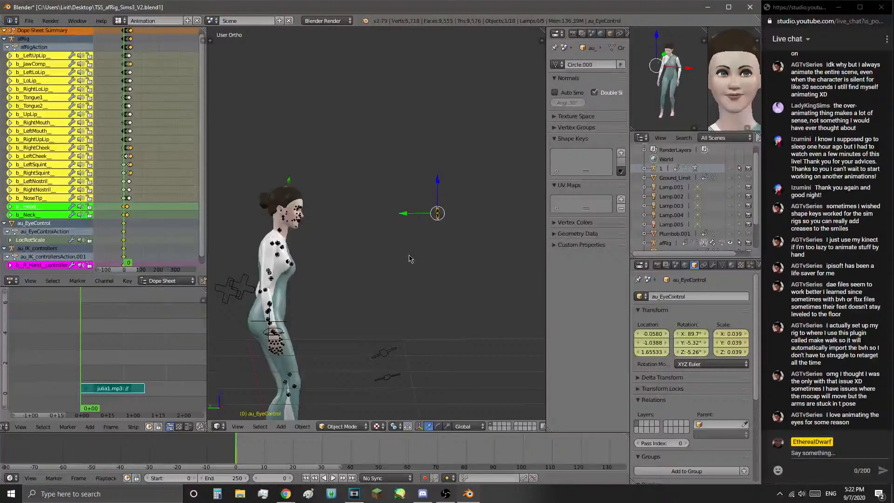
pyautogui.scroll(2, 410, 273)
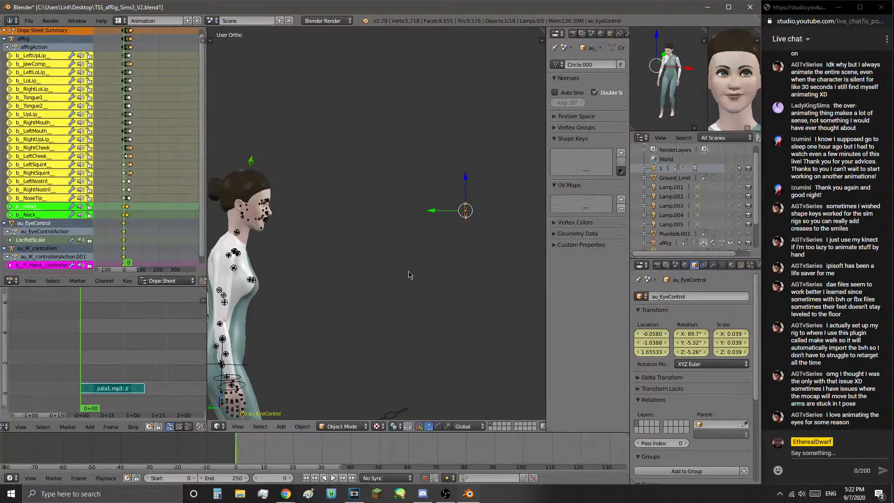
pyautogui.scroll(-4, 424, 336)
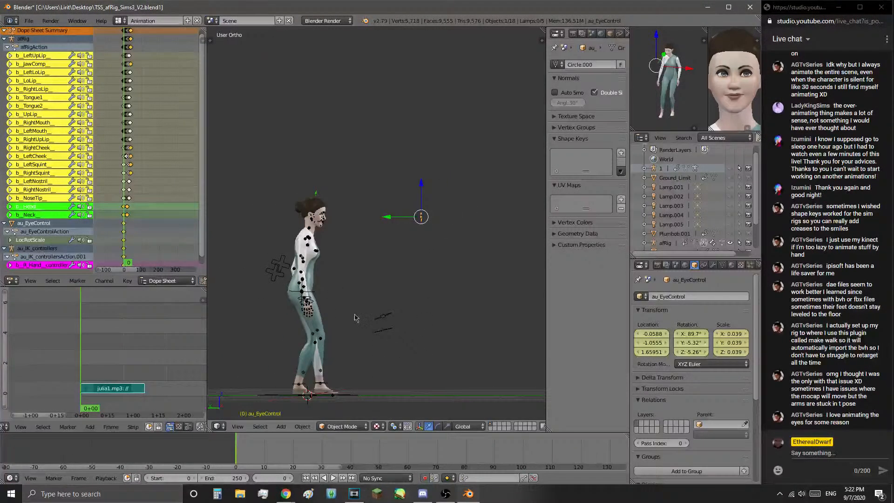
pyautogui.scroll(3, 391, 300)
pyautogui.moveTo(391, 301); pyautogui.dragTo(318, 304, button='middle')
pyautogui.scroll(5, 318, 304)
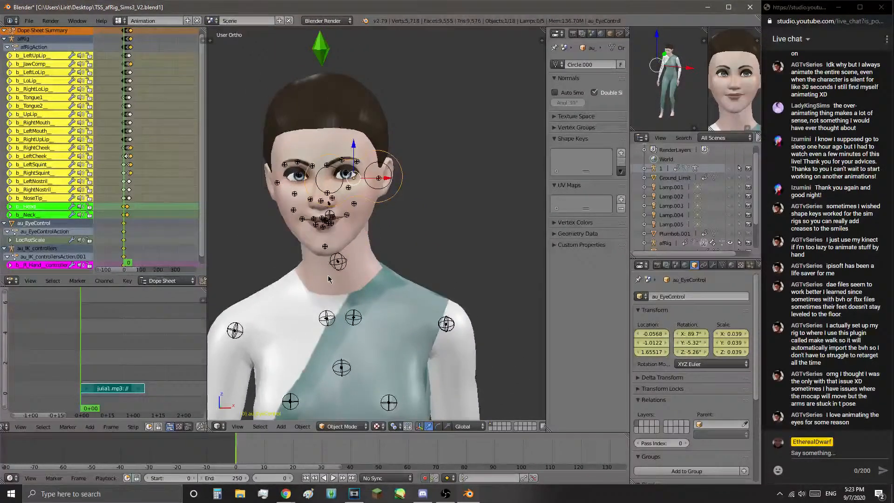
pyautogui.press('KP_1')
pyautogui.moveTo(328, 279); pyautogui.dragTo(372, 281, button='middle')
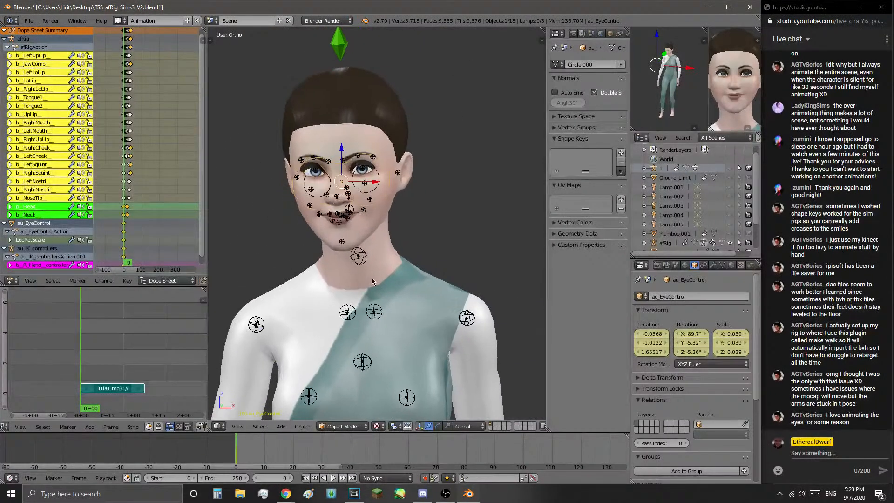
# - Select the character rig's neck bone in Pose Mode and inspect the upper body at frame 0
pyautogui.keyDown('shift'); pyautogui.moveTo(354, 252); pyautogui.dragTo(451, 239, button='middle'); pyautogui.keyUp('shift')
pyautogui.rightClick(427, 250)
pyautogui.hotkey('ctrl', 'Tab')
pyautogui.scroll(3, 447, 261)
pyautogui.rightClick(447, 264)
pyautogui.scroll(-3, 447, 263)
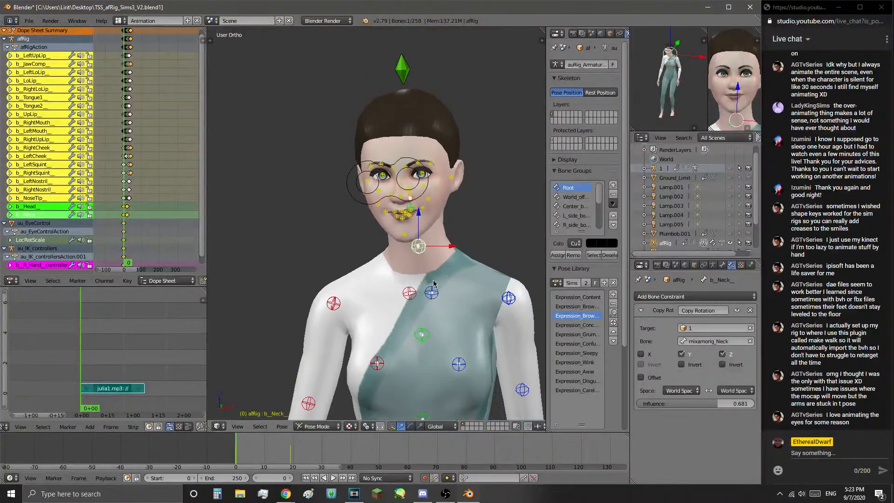
# - Reselect the eye controller and adjust its frame 0 position to about X -0.069, Y -1.012, Z 1.665
pyautogui.scroll(3, 371, 279)
pyautogui.keyDown('shift'); pyautogui.moveTo(480, 277); pyautogui.dragTo(410, 186, button='middle'); pyautogui.keyUp('shift')
pyautogui.scroll(-1, 347, 254)
pyautogui.rightClick(336, 214)
pyautogui.scroll(2, 442, 212)
pyautogui.rightClick(409, 187)
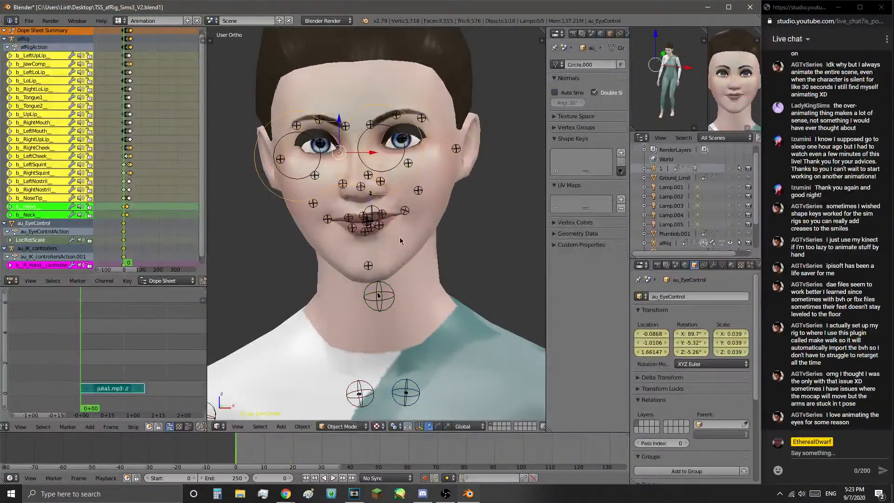
pyautogui.scroll(1, 413, 261)
# - At frame 28, move the eye controller sideways to about X 0.023 to follow the head turn
pyautogui.moveTo(250, 449); pyautogui.dragTo(317, 449)
pyautogui.scroll(-4, 349, 341)
pyautogui.press('g')
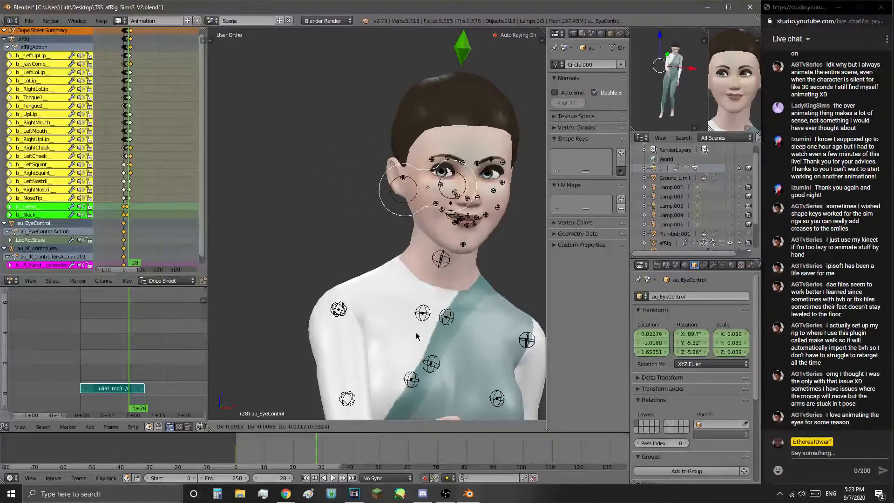
pyautogui.click(416, 334)
# - Play the animation from frame 0 to check the eye movement
pyautogui.moveTo(259, 448); pyautogui.dragTo(235, 449)
pyautogui.scroll(4, 437, 269)
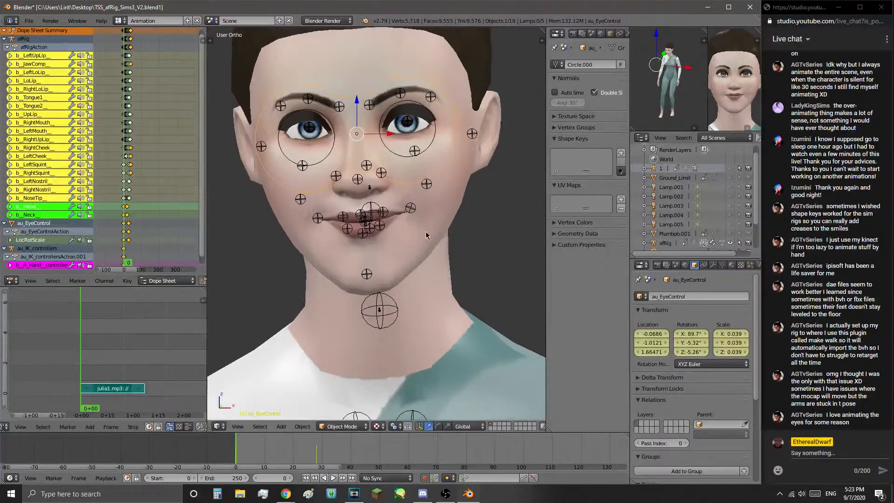
pyautogui.scroll(-3, 273, 407)
pyautogui.hotkey('alt', 'a')
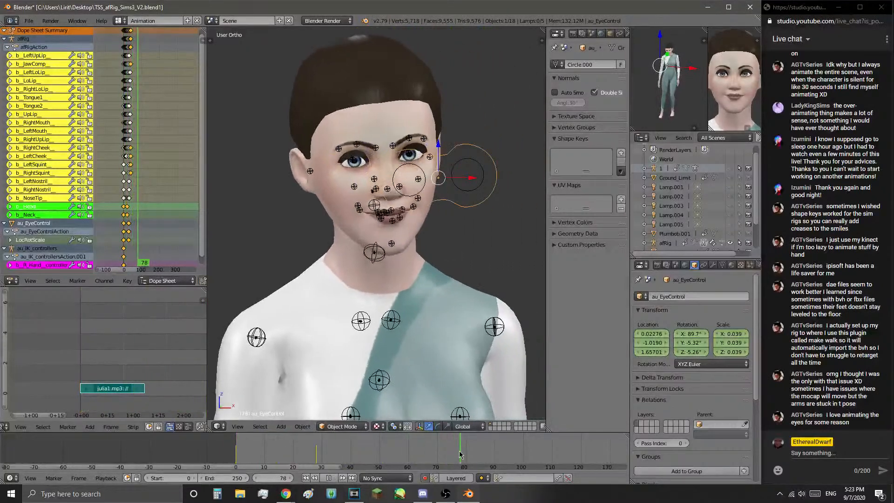
pyautogui.hotkey('alt', 'a')
# - Keyframe the eye controller at about X -0.034 on frame 69 and about X 0.052 on frame 49
pyautogui.click(434, 454)
pyautogui.press('g')
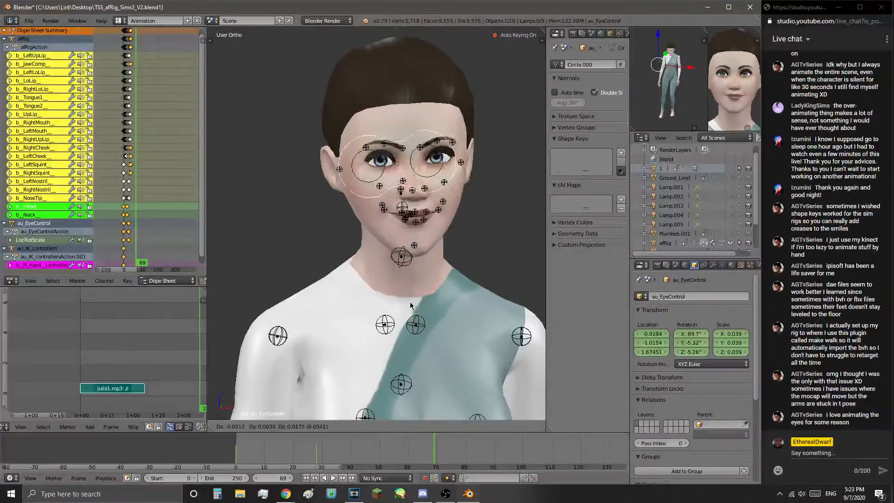
pyautogui.click(389, 354)
pyautogui.press('i')
pyautogui.moveTo(301, 459); pyautogui.dragTo(378, 466)
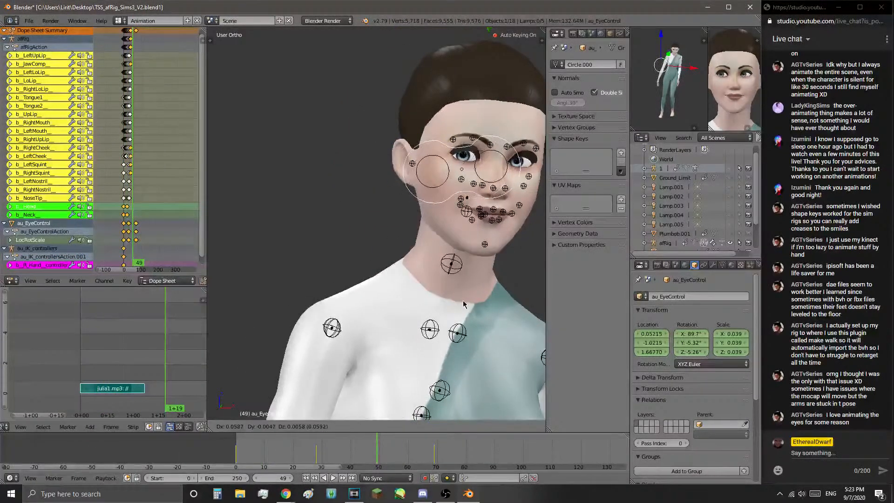
pyautogui.hotkey('shift', 'Left')
# - Replay the animation with the new gaze from frame 0 past frame 100 and return to frame 0
pyautogui.hotkey('alt', 'a')
pyautogui.moveTo(264, 446); pyautogui.dragTo(537, 444)
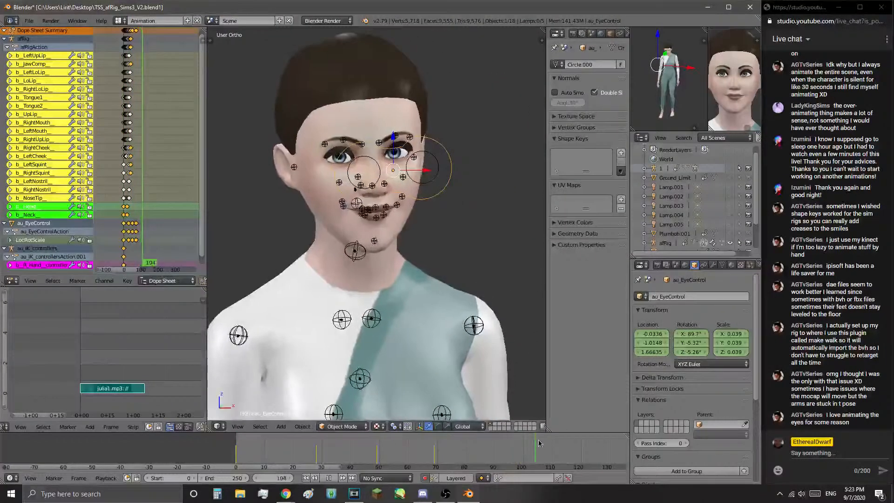
pyautogui.press('Escape')
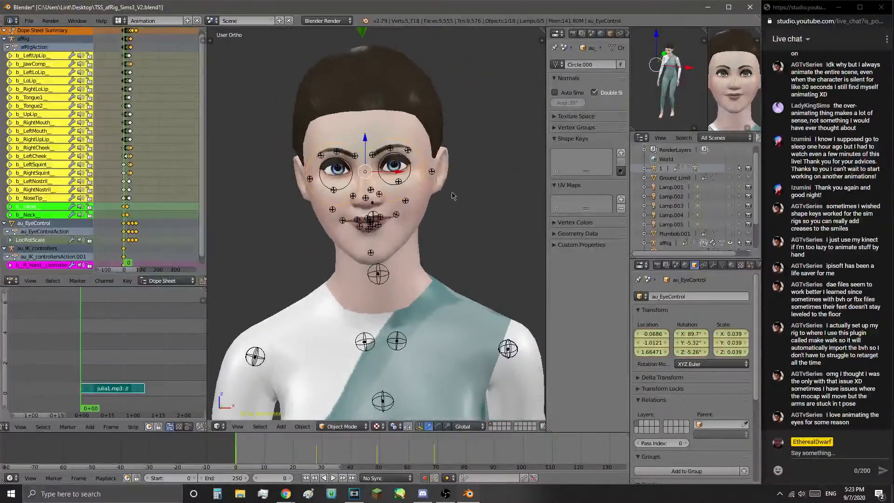
pyautogui.scroll(-3, 732, 240)
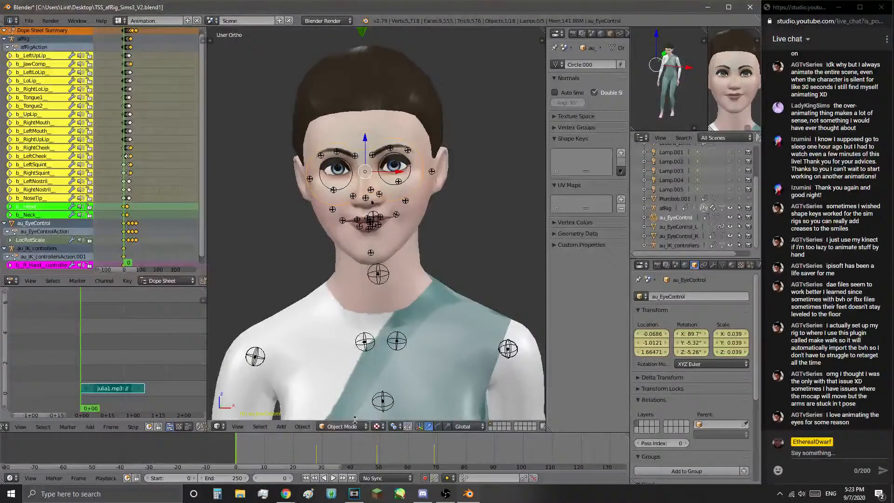
# - Rotate the eye controller on frame 0 to about X 97.8°, Y -4.83°, Z -9.42°
pyautogui.press('r')
pyautogui.press('r')
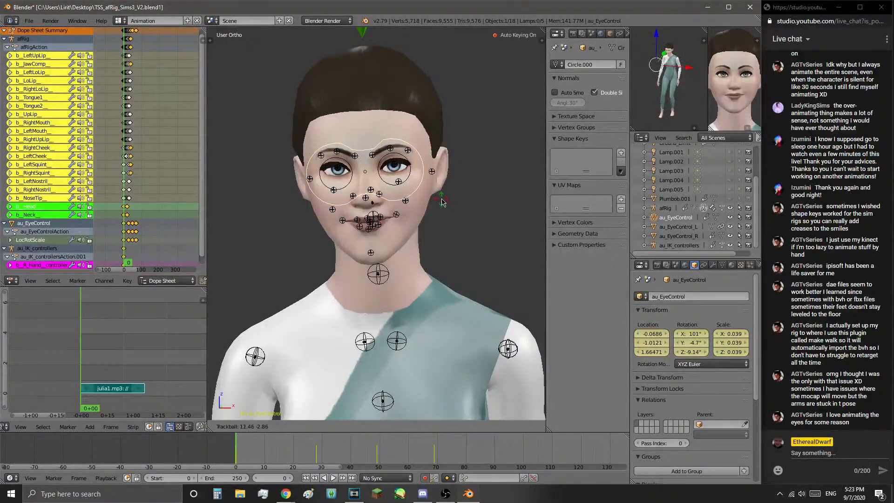
pyautogui.click(442, 200)
# - On frame 28, rotate the eye controller to about X 102°, Y -5.86°, Z -1.27°
pyautogui.moveTo(313, 445); pyautogui.dragTo(317, 445)
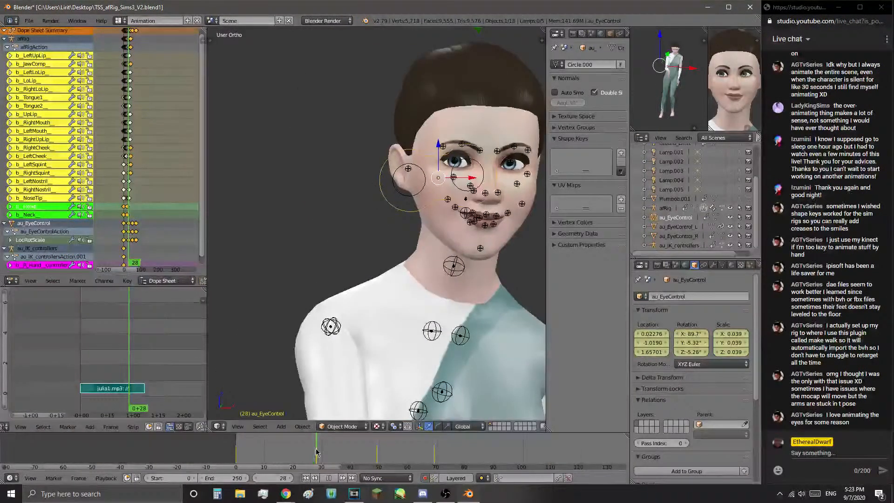
pyautogui.press('r')
pyautogui.click(408, 257)
pyautogui.press('r')
pyautogui.press('r')
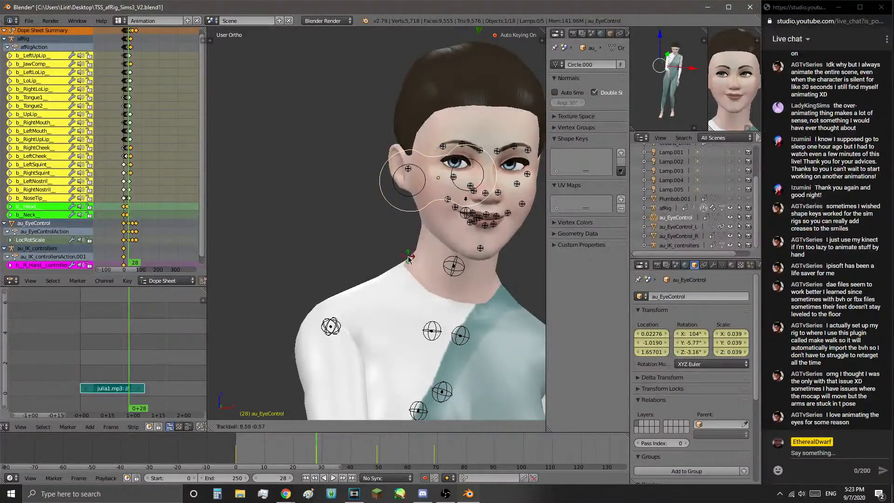
pyautogui.click(409, 388)
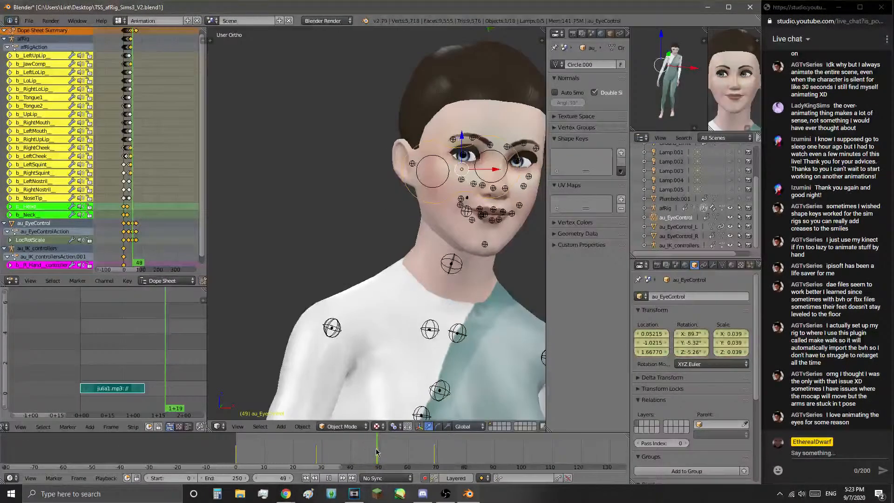
# - Rotate the eye controller to about X 98.3°, Z -6.62° on frame 49 and about X 98.9°, Z -11.2° on frame 69
pyautogui.hotkey('alt', 'a')
pyautogui.press('r')
pyautogui.click(390, 251)
pyautogui.hotkey('alt', 'a')
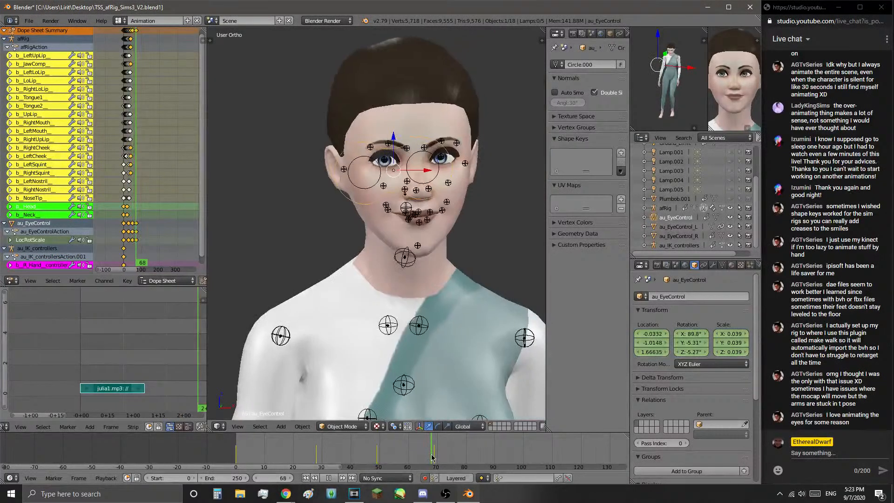
pyautogui.press('r')
pyautogui.click(430, 298)
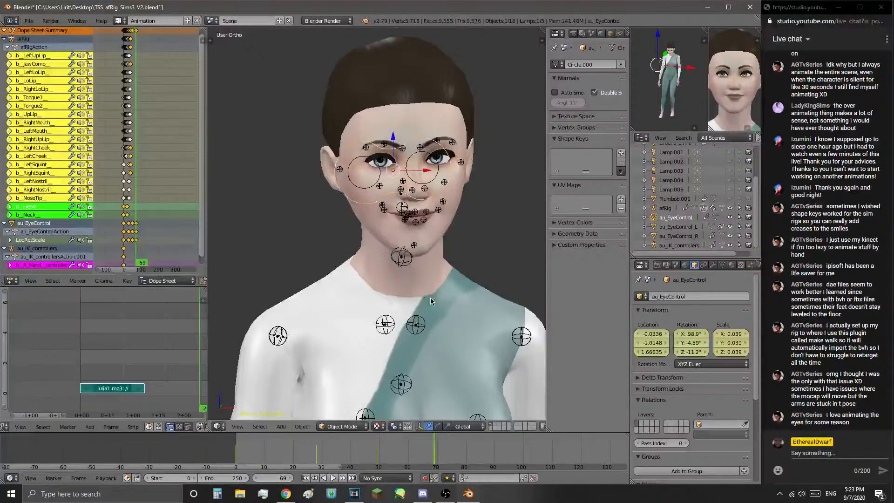
# - Return to frame 0, hide the eye controller, play the animation to check the eyes, and show the controller again
pyautogui.hotkey('shift', 'Left')
pyautogui.scroll(5, 324, 288)
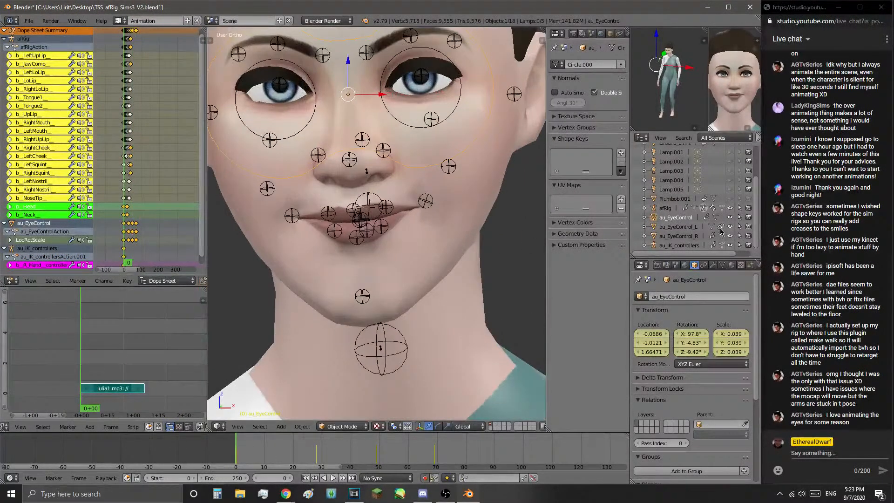
pyautogui.click(730, 218)
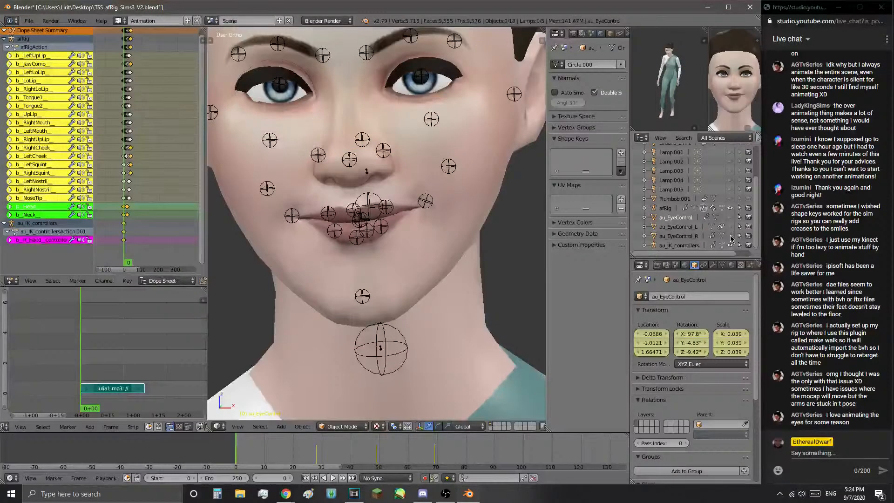
pyautogui.scroll(-2, 423, 172)
pyautogui.scroll(2, 442, 174)
pyautogui.keyDown('shift'); pyautogui.moveTo(448, 177); pyautogui.dragTo(504, 224, button='middle'); pyautogui.keyUp('shift')
pyautogui.scroll(1, 505, 220)
pyautogui.click(333, 478)
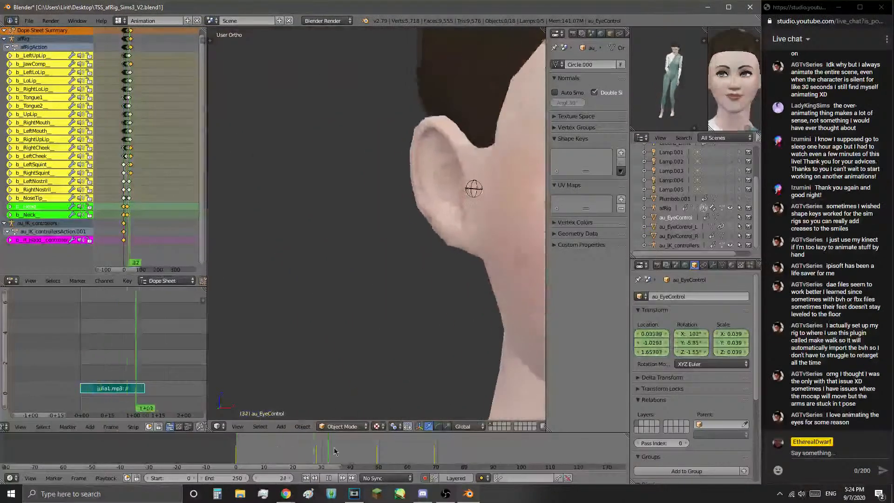
pyautogui.press('Escape')
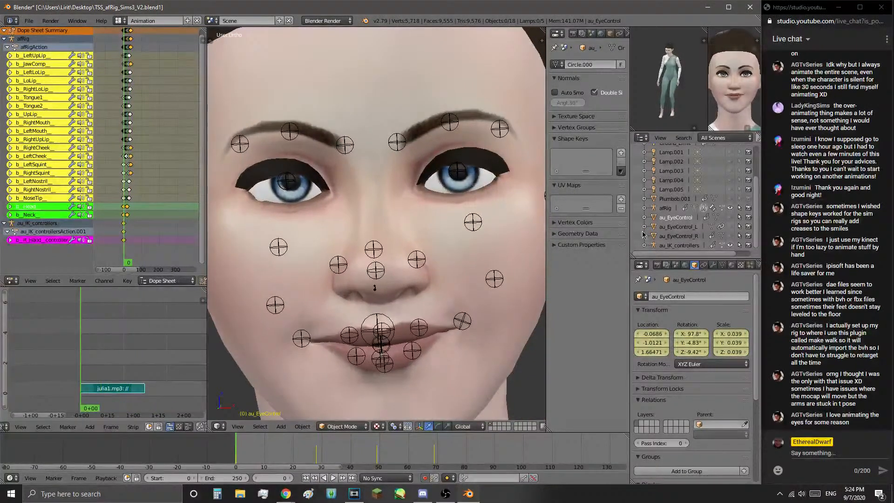
pyautogui.click(731, 217)
# - Adjust the eye controller's rotation to about X 94.3°, Z -10.3° on frame 0, and rotate it again on frame 28
pyautogui.scroll(-3, 438, 245)
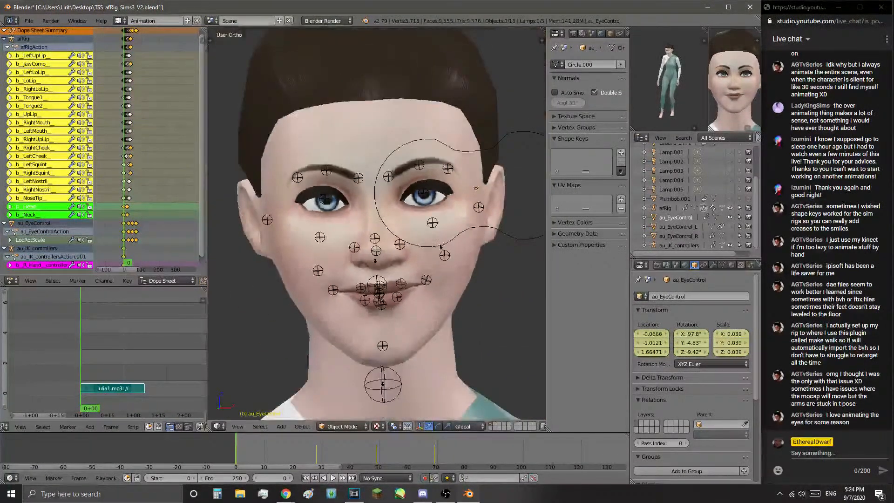
pyautogui.scroll(-1, 398, 343)
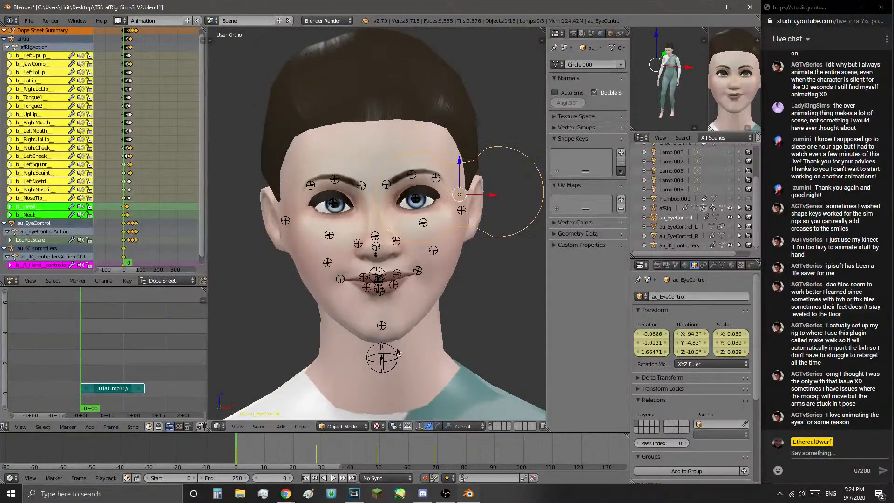
pyautogui.click(316, 456)
pyautogui.press('r')
pyautogui.press('r')
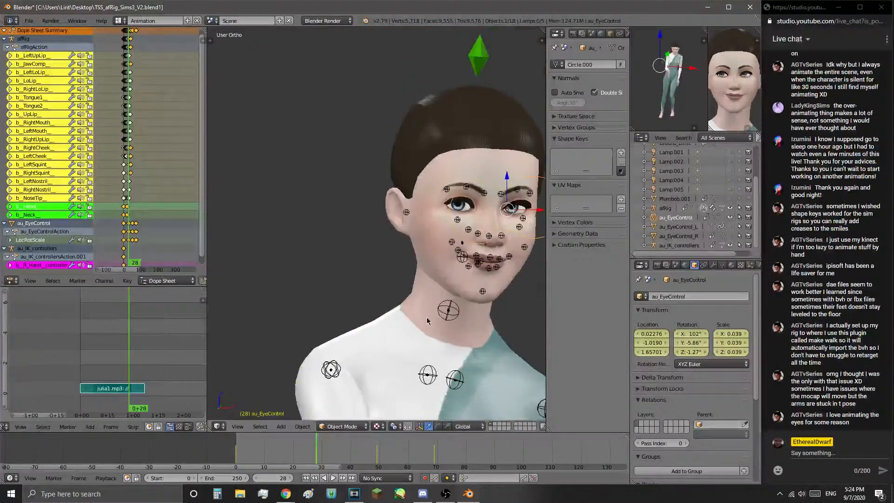
pyautogui.click(378, 315)
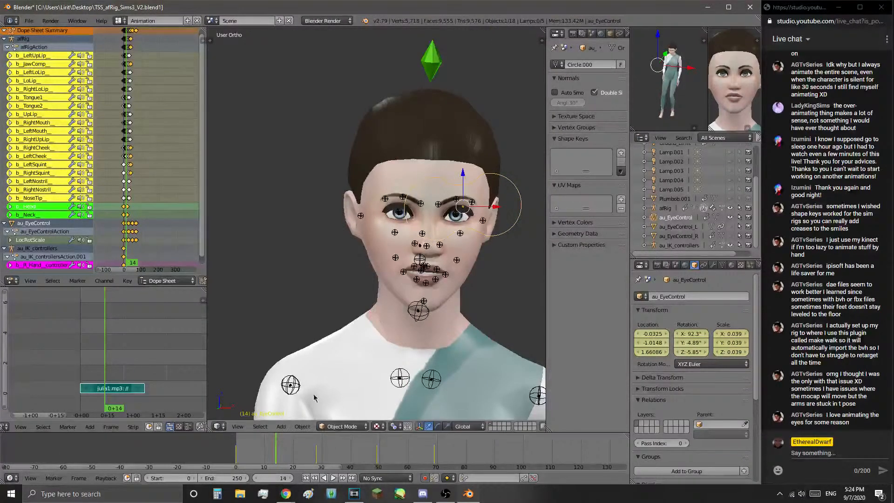
# - Keyframe eye controller rotations of about X 97.6°, Z -3.11° on frame 39 and about X 91.9°, Z -6.85° on frame 60
pyautogui.hotkey('alt', 'a')
pyautogui.hotkey('alt', 'a')
pyautogui.press('r')
pyautogui.press('r')
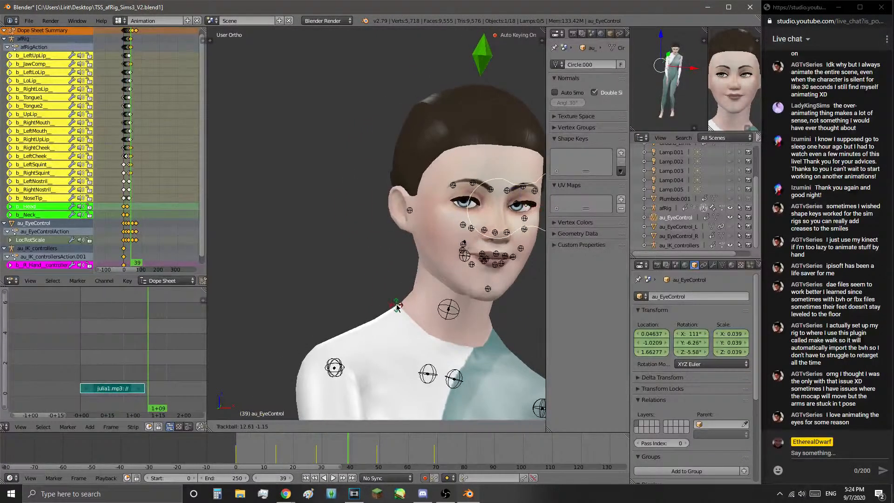
pyautogui.click(398, 300)
pyautogui.hotkey('alt', 'a')
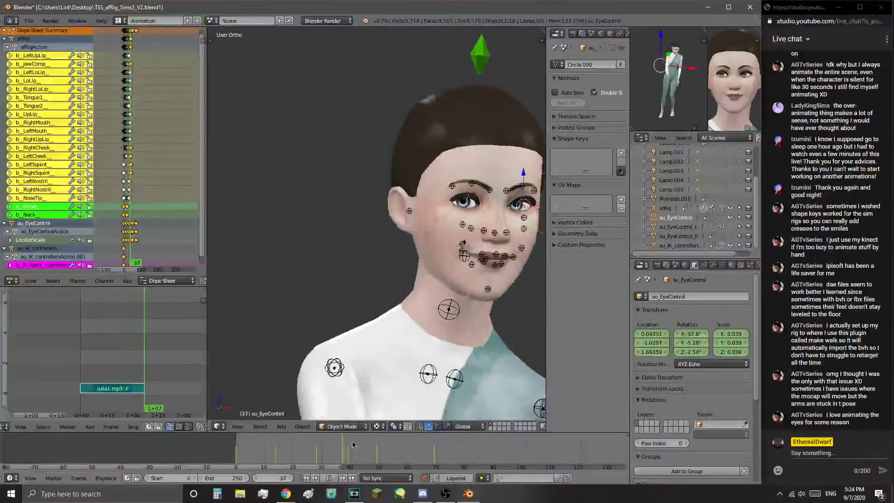
pyautogui.hotkey('alt', 'a')
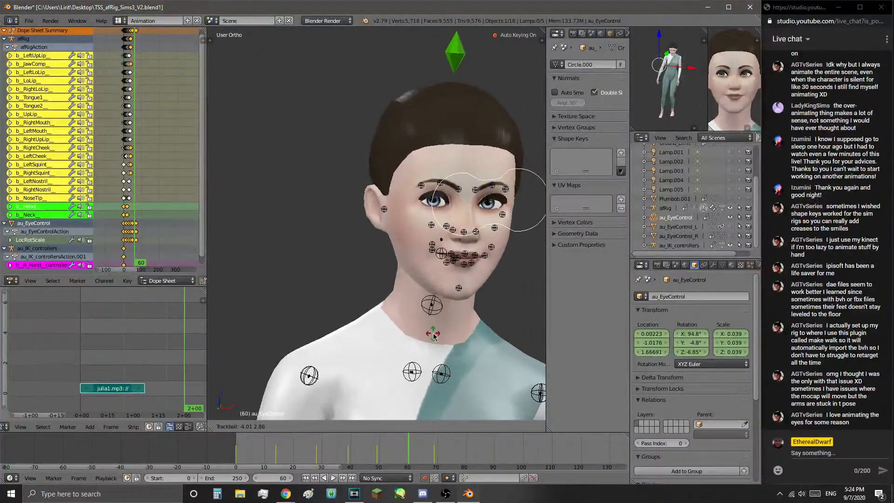
# - Play the animation on to frame 93 and step back to frame 83 to review the head and gaze
pyautogui.hotkey('alt', 'a')
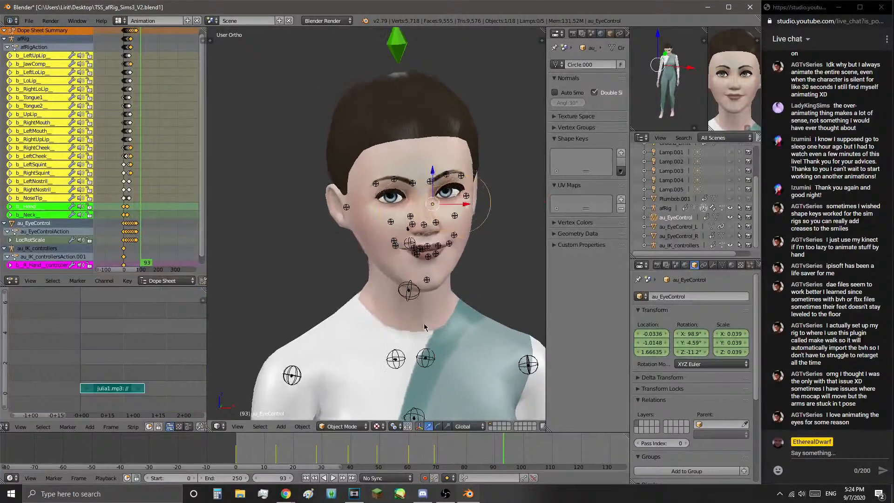
pyautogui.hotkey('alt', 'a')
pyautogui.press('Left')
pyautogui.press('Left')
pyautogui.press('Left')
pyautogui.press('Left')
pyautogui.press('Left')
pyautogui.press('Left')
pyautogui.press('Left')
pyautogui.press('Left')
pyautogui.press('Left')
pyautogui.press('Left')
# - Select the neck bone and rotate it on frame 68 to adjust the neck pose
pyautogui.rightClick(407, 340)
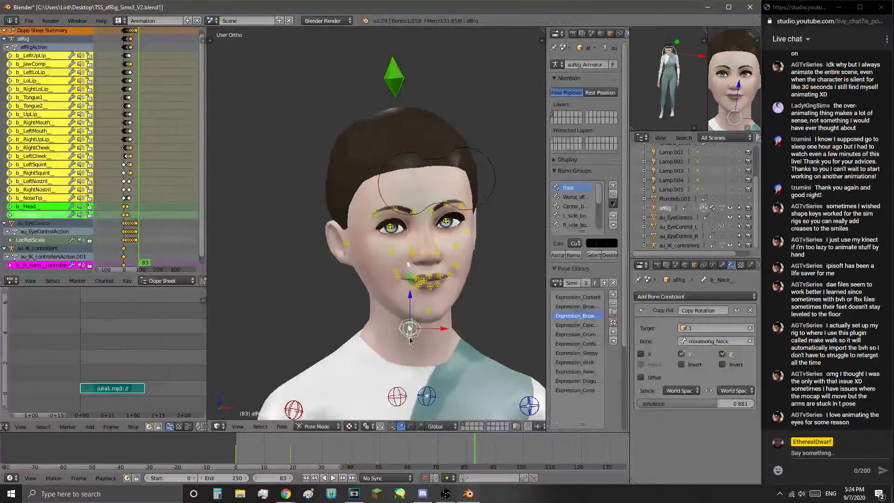
pyautogui.click(431, 446)
pyautogui.press('r')
pyautogui.press('r')
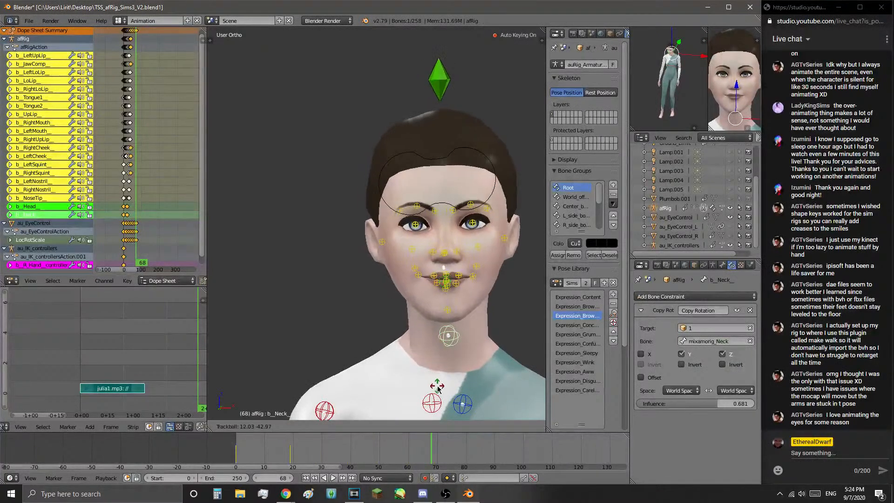
pyautogui.click(449, 345)
# - Select the head bone and rotate it on frame 68 so the face tilts downward
pyautogui.rightClick(445, 289)
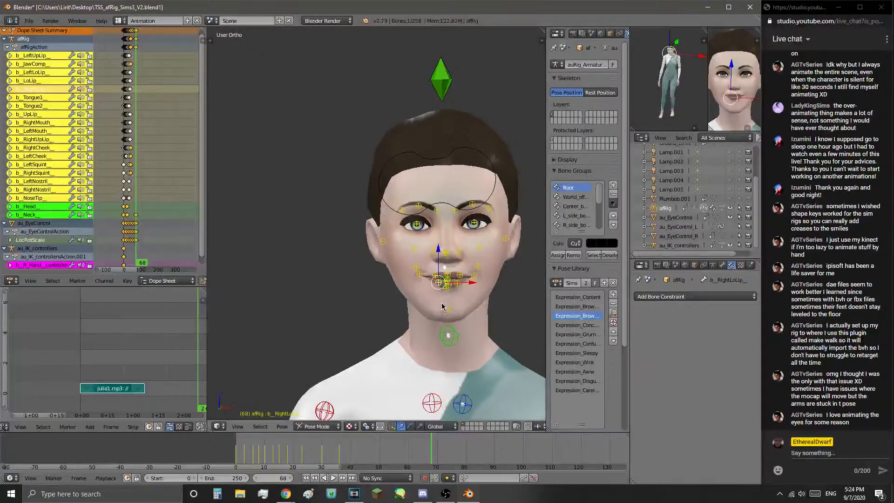
pyautogui.scroll(2, 442, 309)
pyautogui.rightClick(472, 305)
pyautogui.rightClick(472, 305)
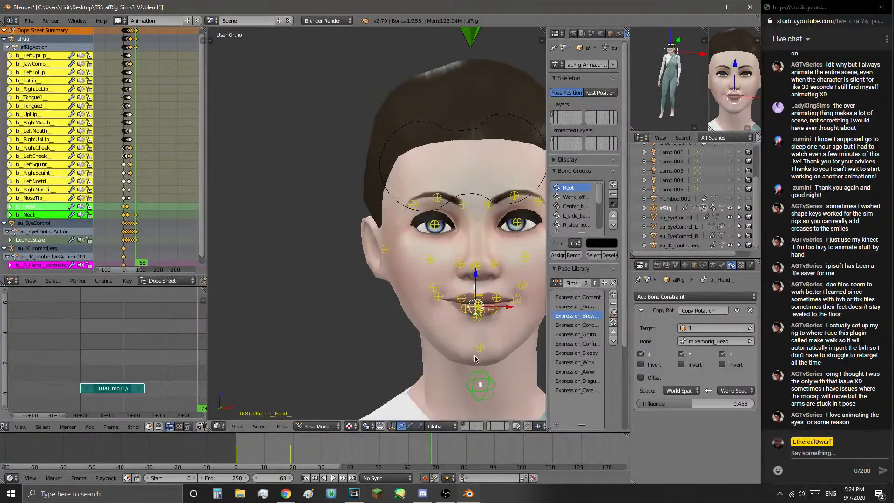
pyautogui.press('r')
pyautogui.click(423, 303)
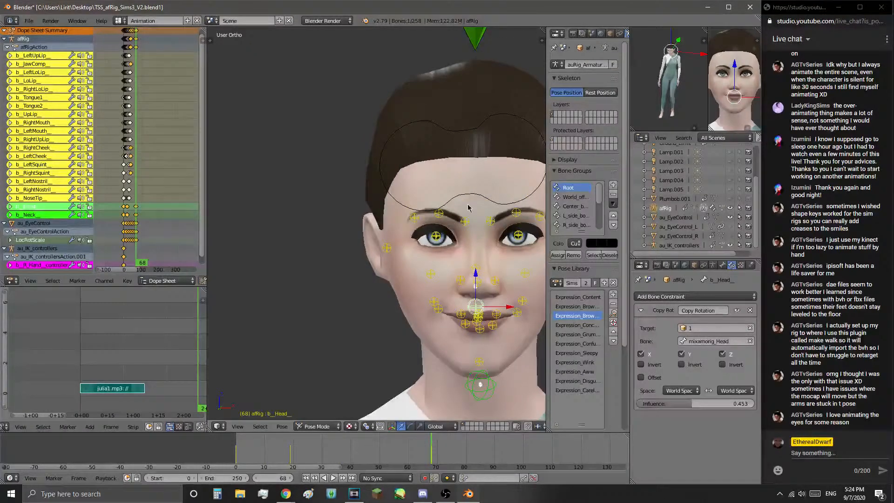
# - Select the eye controller and reposition it on frame 69 to suit the new head tilt
pyautogui.rightClick(469, 202)
pyautogui.scroll(-1, 431, 334)
pyautogui.moveTo(432, 357); pyautogui.dragTo(434, 358, button='middle')
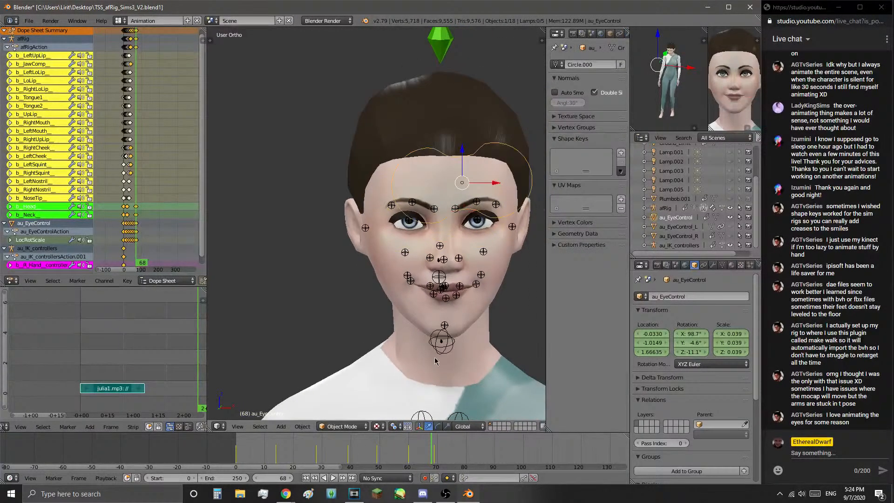
pyautogui.moveTo(432, 455); pyautogui.dragTo(434, 456)
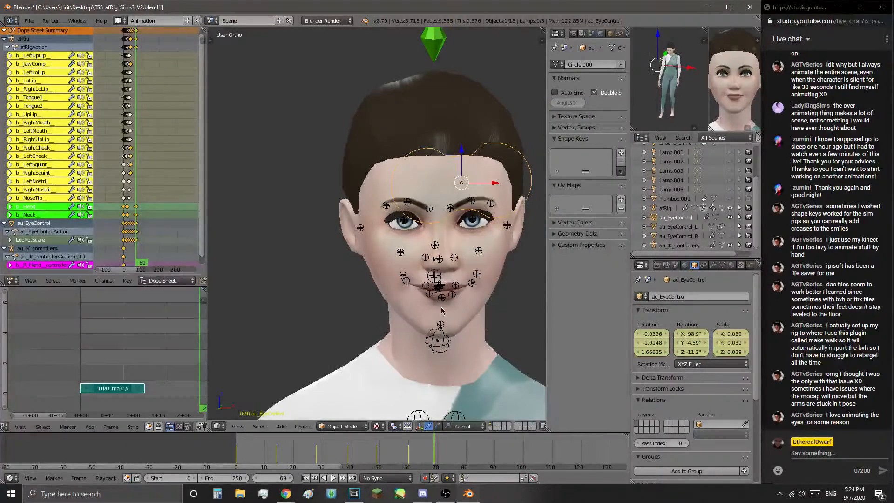
pyautogui.press('g')
pyautogui.click(432, 359)
# - Lower the eye controller on frame 60, and move it to about X 0.046, Y -1.017, Z 1.617 on frame 49
pyautogui.click(409, 446)
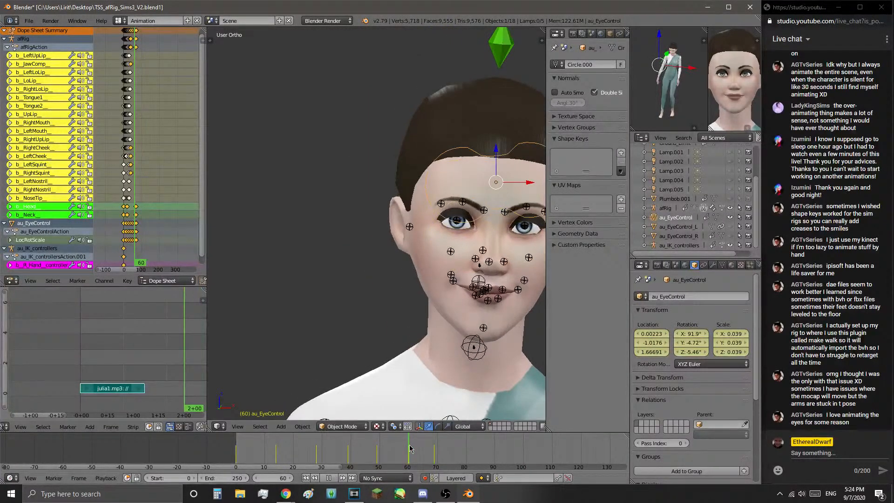
pyautogui.press('g')
pyautogui.click(434, 374)
pyautogui.moveTo(381, 446); pyautogui.dragTo(377, 446)
pyautogui.scroll(-3, 401, 368)
pyautogui.press('g')
pyautogui.click(420, 332)
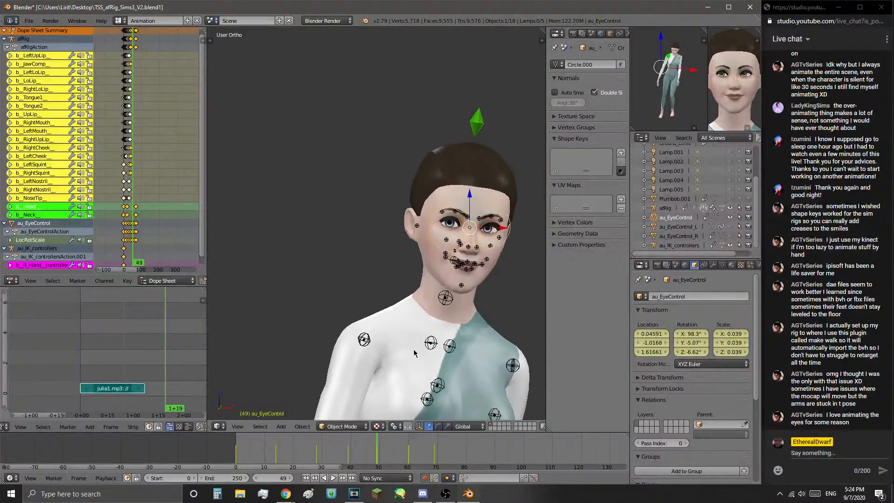
# - Lower the eye controller on its frame 39 and frame 28 keyframes
pyautogui.press('Down')
pyautogui.press('r')
pyautogui.click(383, 345)
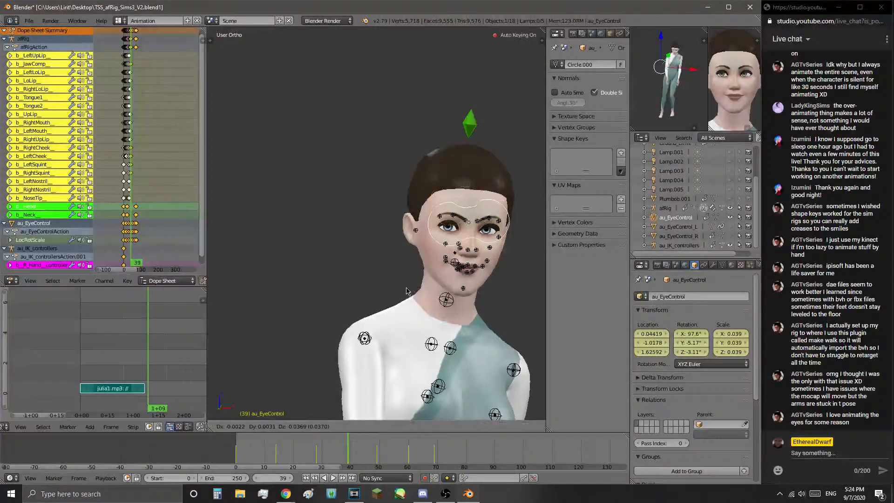
pyautogui.press('Down')
pyautogui.press('g')
pyautogui.click(363, 357)
# - Move the eye controller to about X -0.032, Z 1.601 on frame 14 and about X -0.100, Z 1.609 on frame 0
pyautogui.moveTo(275, 453); pyautogui.dragTo(275, 454)
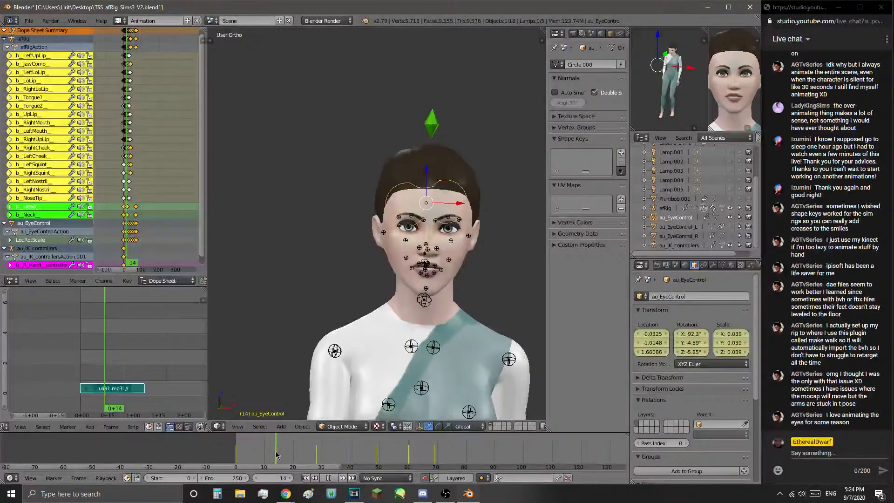
pyautogui.press('g')
pyautogui.hotkey('shift', 'Left')
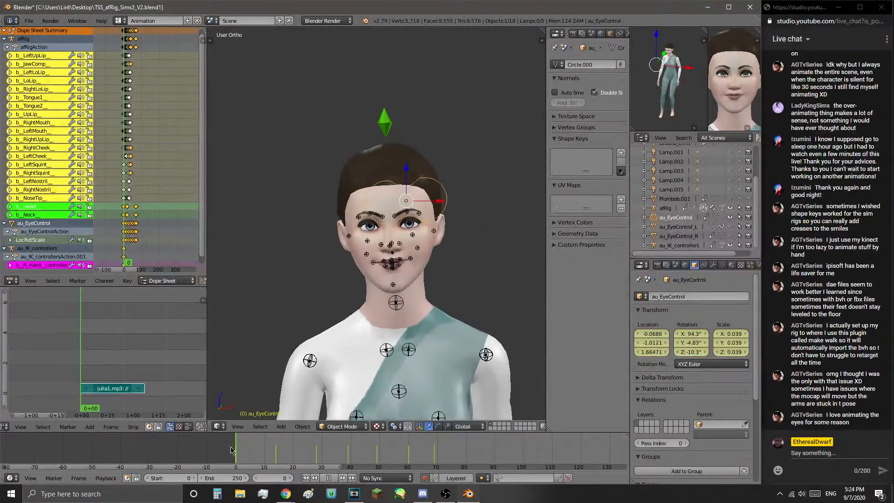
pyautogui.click(331, 327)
# - Hide the eye controller, scrub to frame 55 to check the gaze, then show it again and play from frame 7
pyautogui.scroll(6, 332, 327)
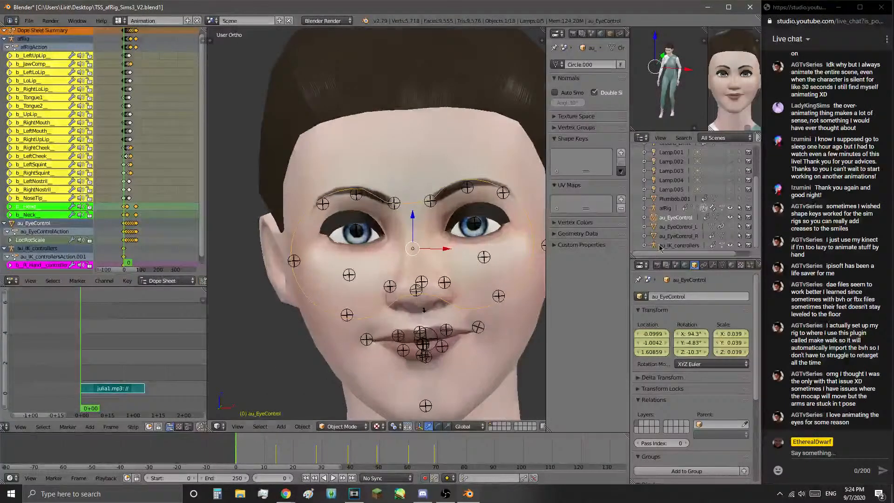
pyautogui.click(730, 218)
pyautogui.scroll(-2, 401, 261)
pyautogui.moveTo(399, 262); pyautogui.dragTo(395, 262, button='middle')
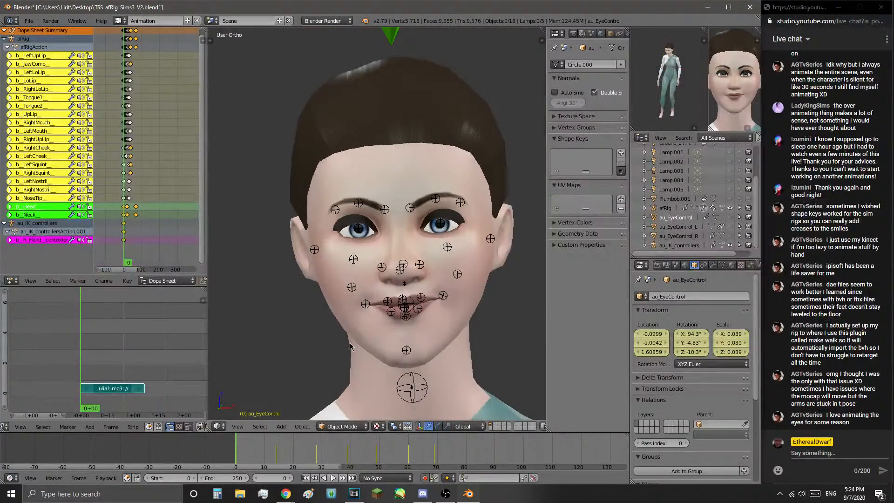
pyautogui.moveTo(248, 448); pyautogui.dragTo(395, 449)
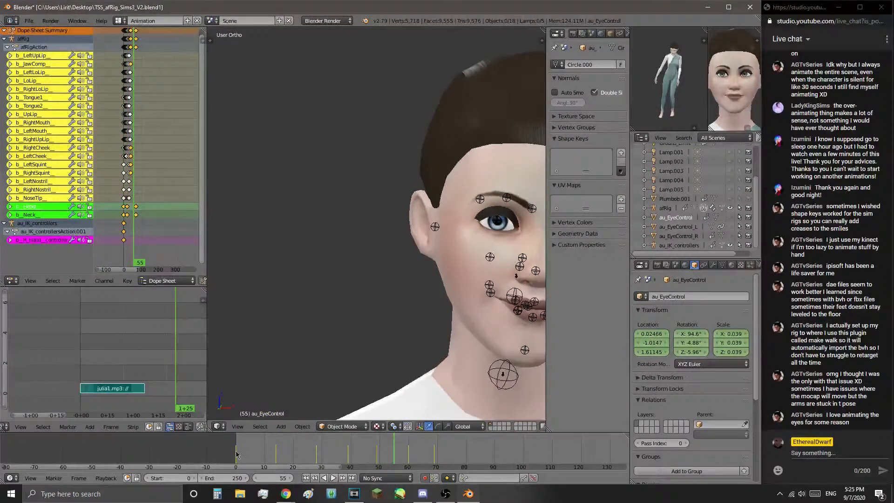
pyautogui.click(256, 454)
pyautogui.click(730, 218)
pyautogui.scroll(-2, 313, 357)
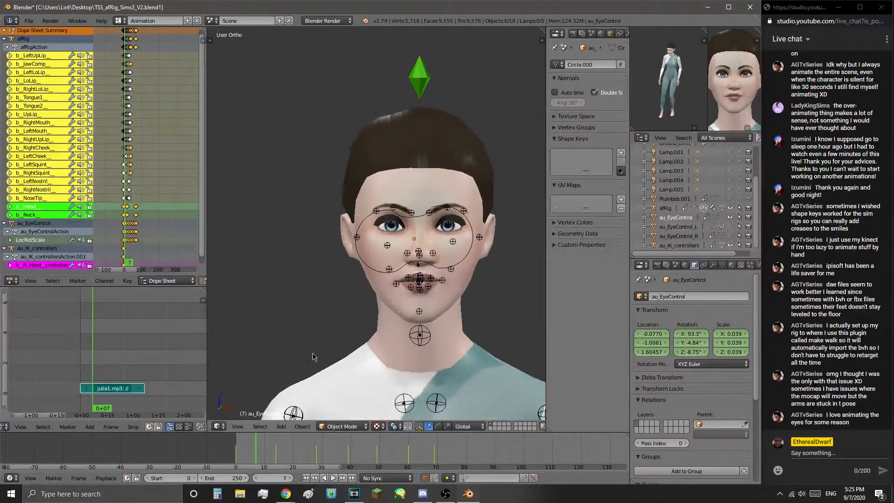
pyautogui.hotkey('alt', 'a')
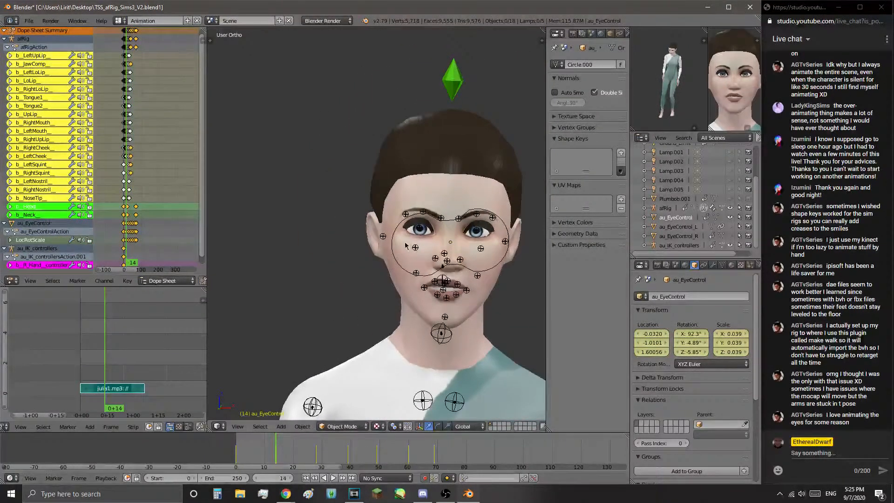
# - Play the animation, return to frame 0 and rotate the eye controller to about X 106°, Y -4.55°, Z -8.35°
pyautogui.scroll(3, 401, 254)
pyautogui.rightClick(404, 262)
pyautogui.scroll(-4, 410, 288)
pyautogui.keyDown('shift'); pyautogui.moveTo(428, 326); pyautogui.dragTo(419, 308, button='middle'); pyautogui.keyUp('shift')
pyautogui.scroll(3, 356, 230)
pyautogui.hotkey('alt', 'a')
pyautogui.moveTo(277, 445); pyautogui.dragTo(236, 461)
pyautogui.scroll(-2, 387, 219)
pyautogui.scroll(3, 387, 220)
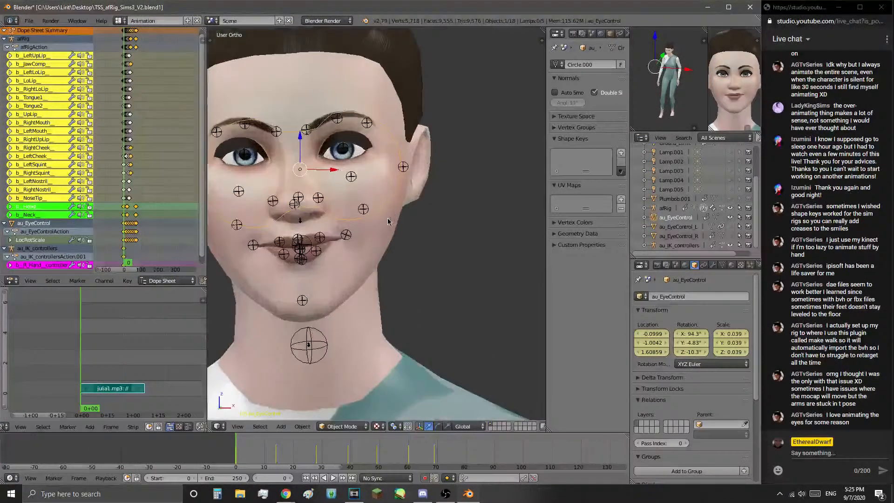
pyautogui.keyDown('shift'); pyautogui.moveTo(387, 220); pyautogui.dragTo(482, 255, button='middle'); pyautogui.keyUp('shift')
pyautogui.press('r')
pyautogui.click(483, 262)
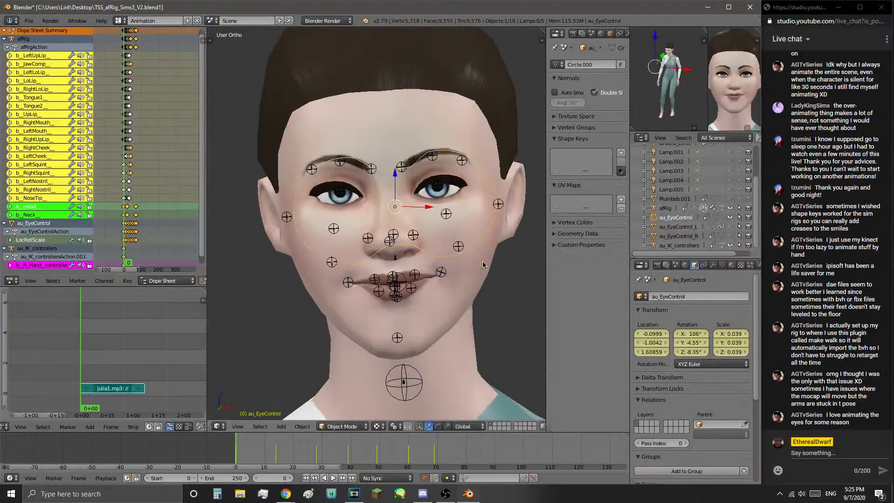
# - Lower the eye controller to about Z 1.367 on frame 0 and tilt it to about X 123°, Z -6.85°
pyautogui.scroll(-3, 482, 261)
pyautogui.press('g')
pyautogui.click(446, 388)
pyautogui.press('r')
pyautogui.press('r')
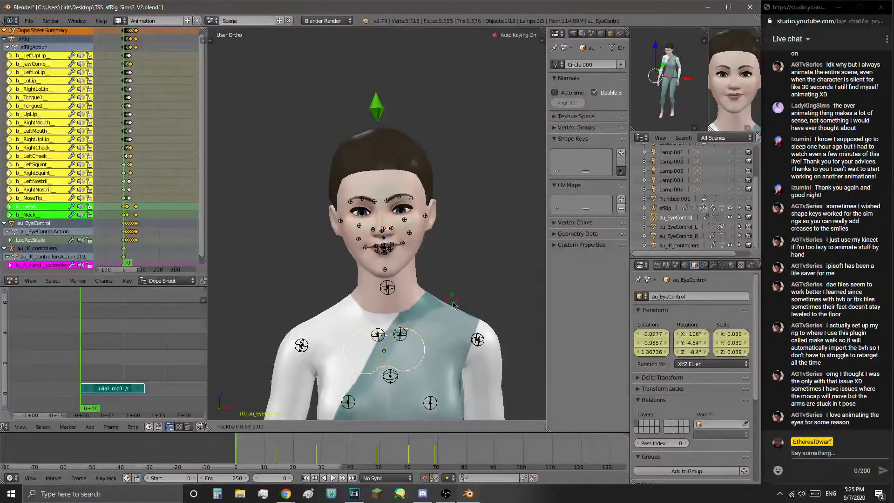
pyautogui.click(454, 306)
# - Bring the eye controller closer to the body and lower on frame 0, to about X -0.165, Y -0.673, Z 1.171
pyautogui.moveTo(405, 297); pyautogui.dragTo(495, 306, button='middle')
pyautogui.scroll(-5, 494, 305)
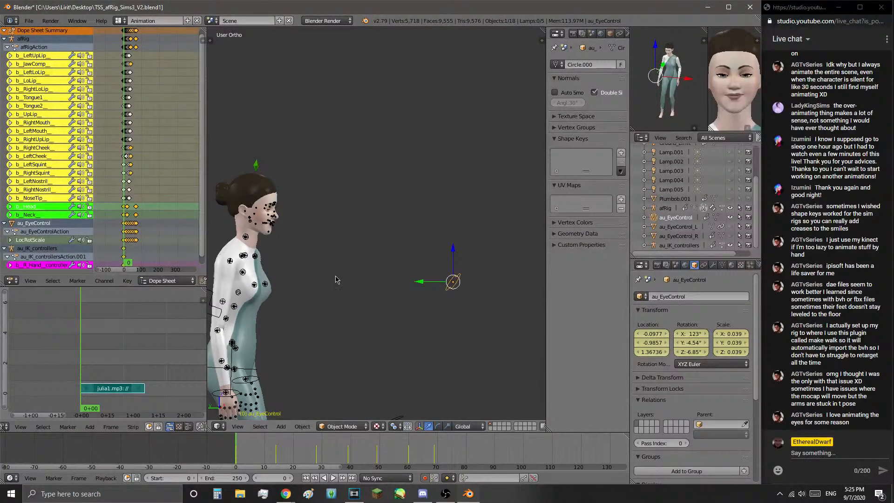
pyautogui.keyDown('shift'); pyautogui.moveTo(352, 273); pyautogui.dragTo(429, 278, button='middle'); pyautogui.keyUp('shift')
pyautogui.press('g')
pyautogui.click(414, 374)
pyautogui.moveTo(489, 356); pyautogui.dragTo(396, 340, button='middle')
pyautogui.scroll(5, 449, 303)
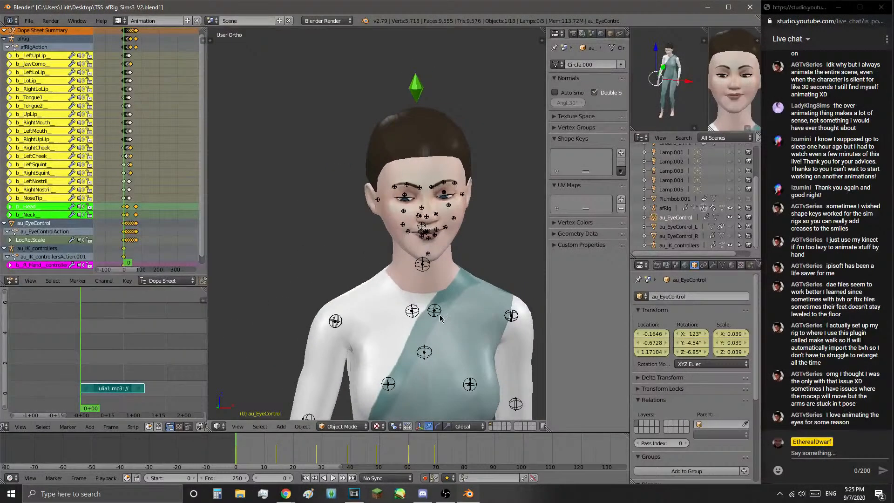
# - Reposition the eye controller in front of the torso on frame 0, at about X -0.100, Y -0.687, Z 1.242
pyautogui.scroll(-3, 442, 318)
pyautogui.press('g')
pyautogui.click(466, 313)
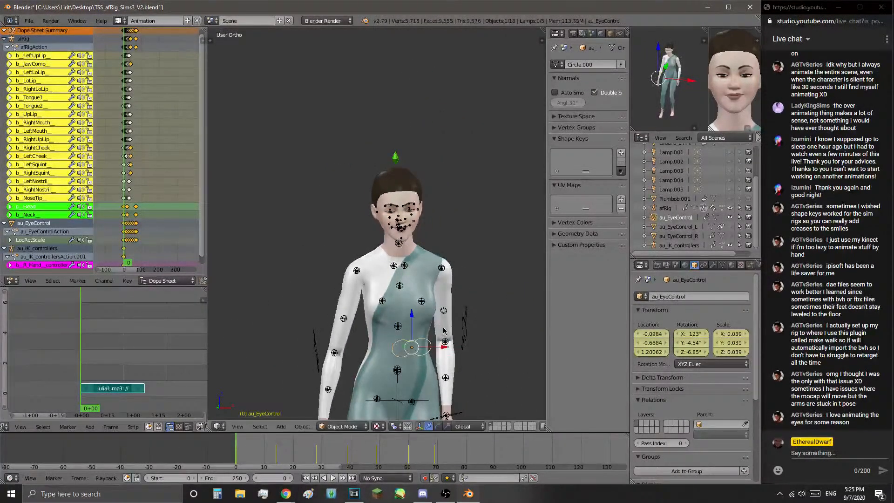
pyautogui.scroll(4, 480, 304)
pyautogui.click(481, 285)
# - Rotate the eye controller on frame 0 to about X 129°, Y -4.74°, Z -2.77°
pyautogui.scroll(-3, 481, 285)
pyautogui.moveTo(480, 286); pyautogui.dragTo(447, 299, button='middle')
pyautogui.scroll(-3, 407, 326)
pyautogui.scroll(4, 466, 279)
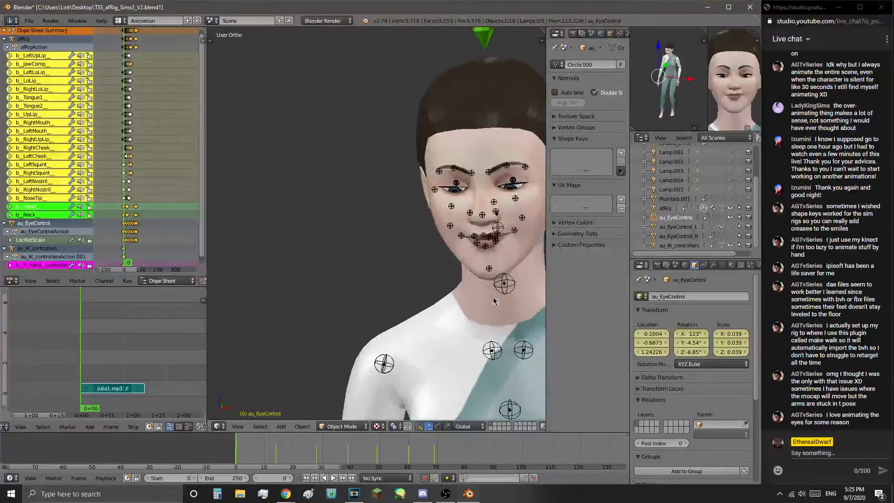
pyautogui.scroll(-1, 474, 259)
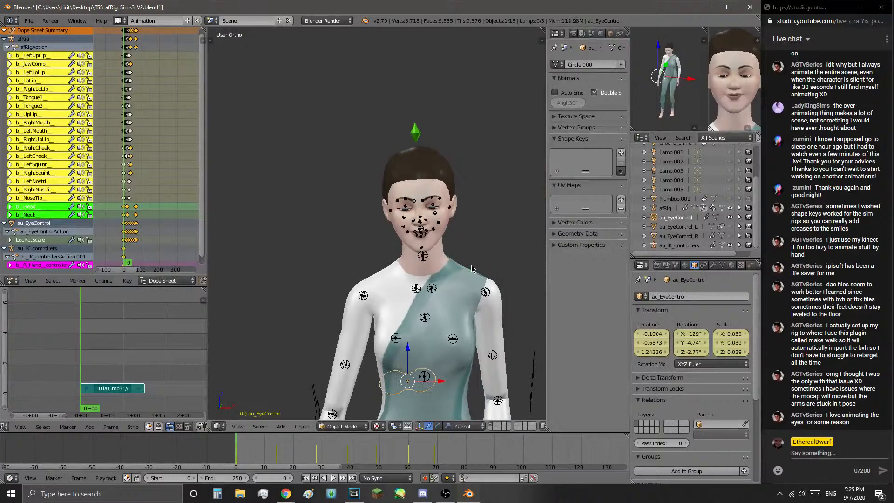
pyautogui.scroll(5, 472, 269)
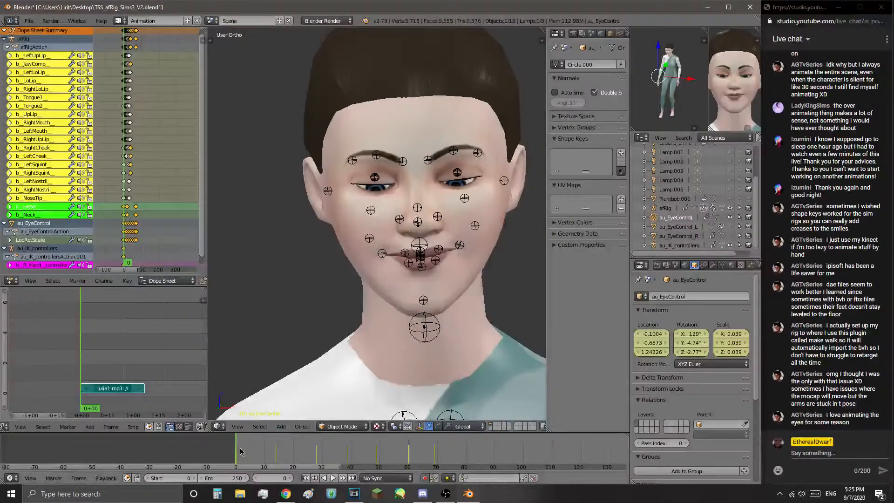
# - Play the gaze from frame 0, and on frame 14 lower the eye controller to about X -0.022, Z 1.291 and tilt it
pyautogui.hotkey('alt', 'a')
pyautogui.press('Escape')
pyautogui.hotkey('alt', 'a')
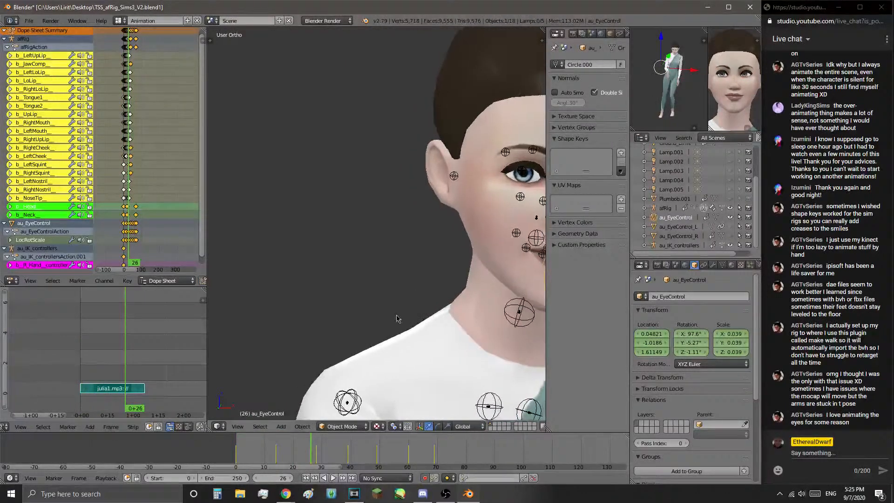
pyautogui.keyDown('shift'); pyautogui.moveTo(418, 321); pyautogui.dragTo(280, 313, button='middle'); pyautogui.keyUp('shift')
pyautogui.click(276, 449)
pyautogui.scroll(-7, 411, 286)
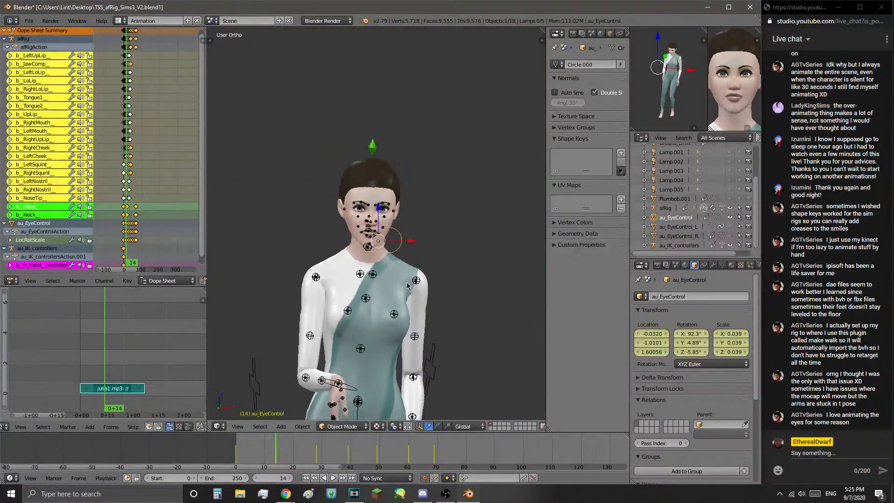
pyautogui.keyDown('ctrl'); pyautogui.scroll(2, 411, 284); pyautogui.keyUp('ctrl')
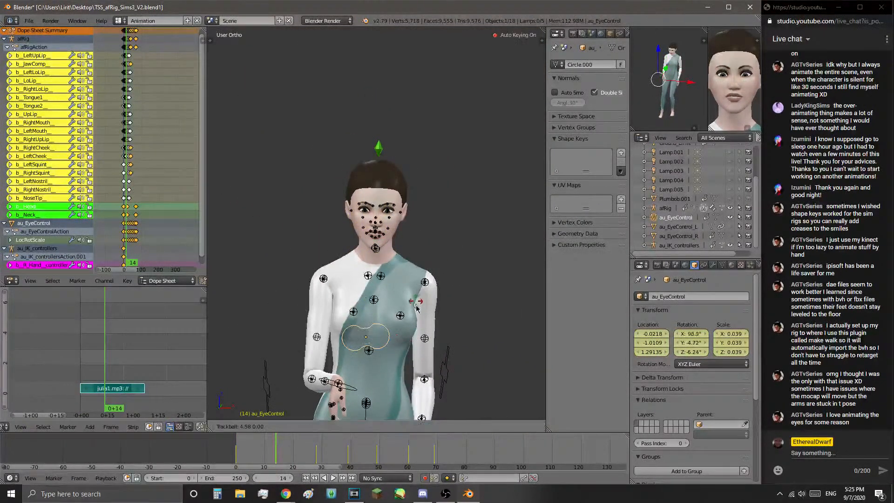
pyautogui.scroll(4, 416, 321)
# - Scrub past frame 14 and replay the animation from frame 0 to check the eye movement
pyautogui.moveTo(270, 450); pyautogui.dragTo(324, 449)
pyautogui.click(237, 451)
pyautogui.hotkey('alt', 'a')
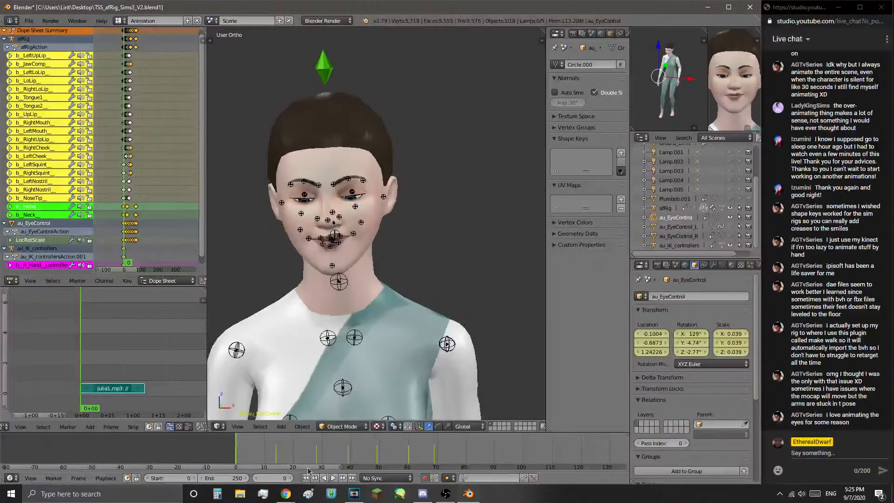
pyautogui.hotkey('alt', 'a')
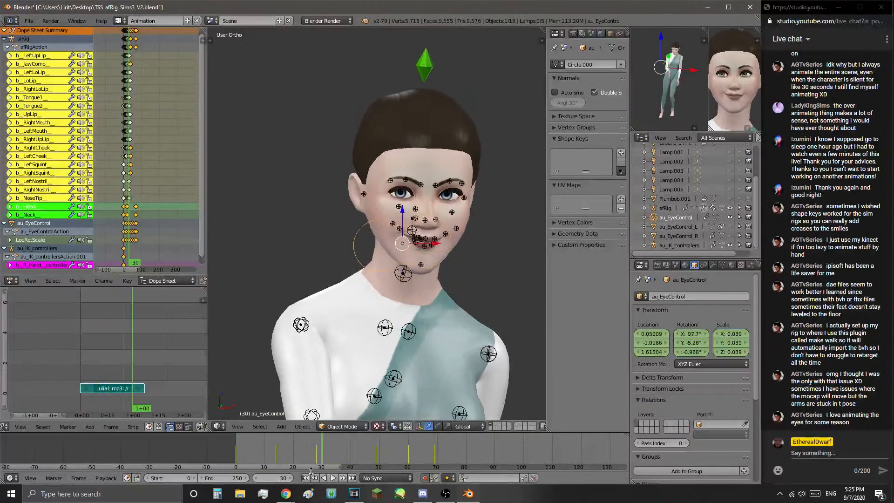
pyautogui.hotkey('alt', 'a')
# - Return to frame 0 and rotate the eye controller to about X 136°, Y -5.12°, Z -4.45°
pyautogui.click(234, 457)
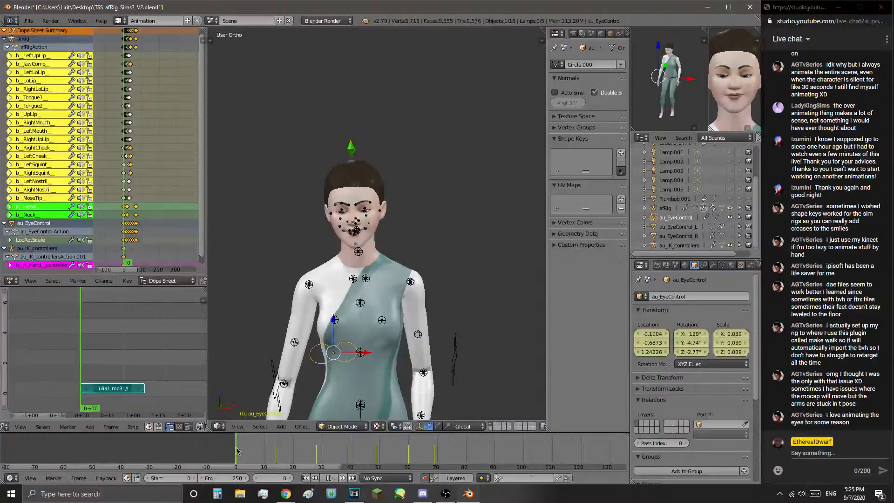
pyautogui.hotkey('alt', 'a')
pyautogui.press('r')
pyautogui.press('r')
pyautogui.scroll(7, 401, 326)
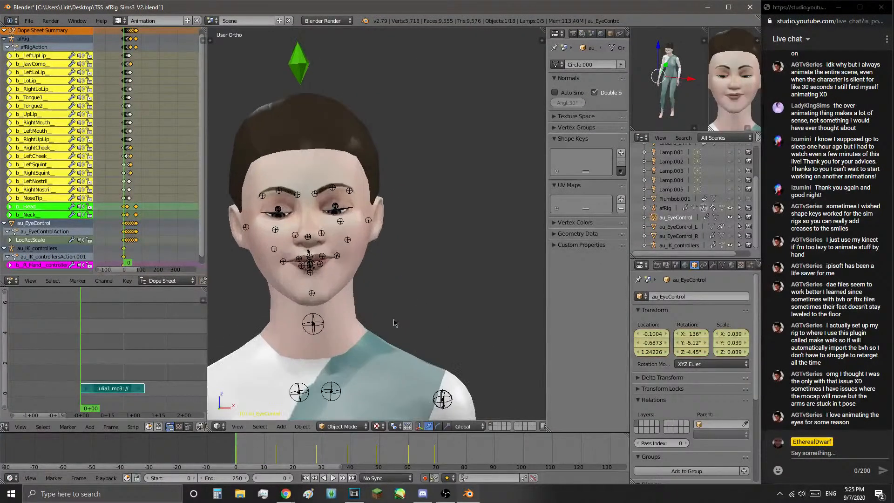
# - Play back the facial animation, return to frame 0 and hide the au_EyeControl object
pyautogui.hotkey('alt', 'a')
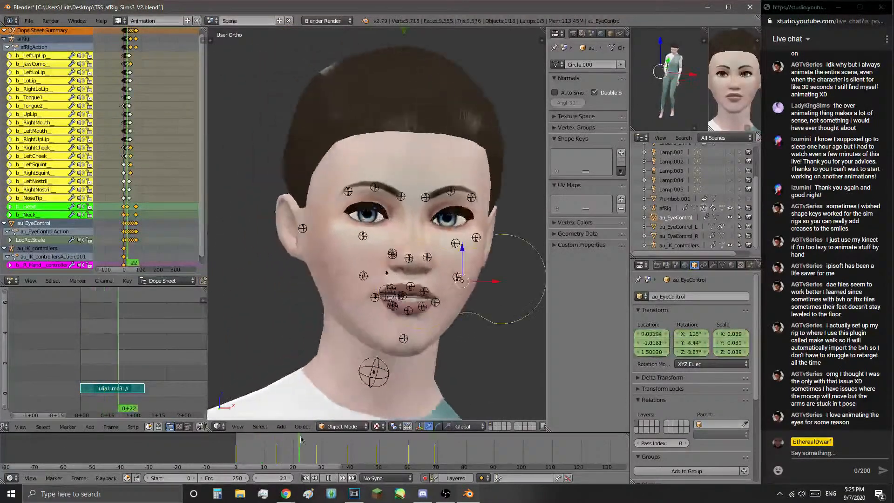
pyautogui.hotkey('alt', 'a')
pyautogui.scroll(-4, 372, 279)
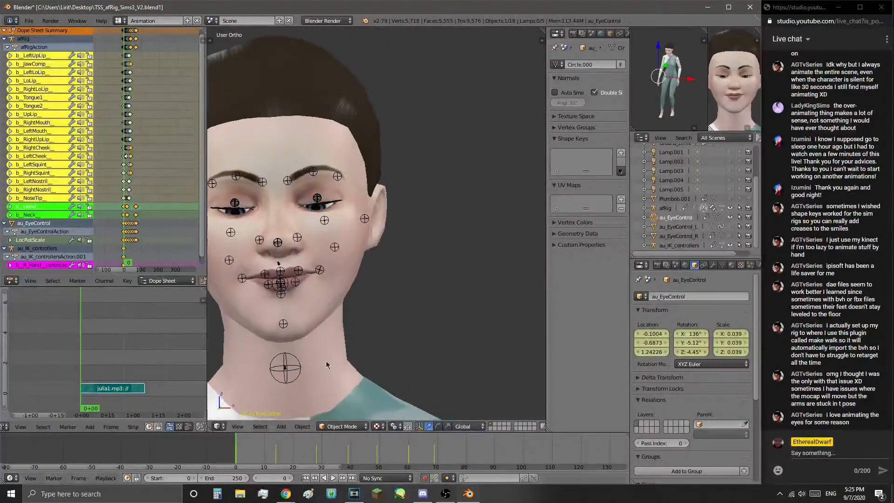
pyautogui.hotkey('shift', 'Left')
pyautogui.click(730, 217)
# - Select the afRig armature at the face and switch it to Pose Mode
pyautogui.scroll(6, 326, 218)
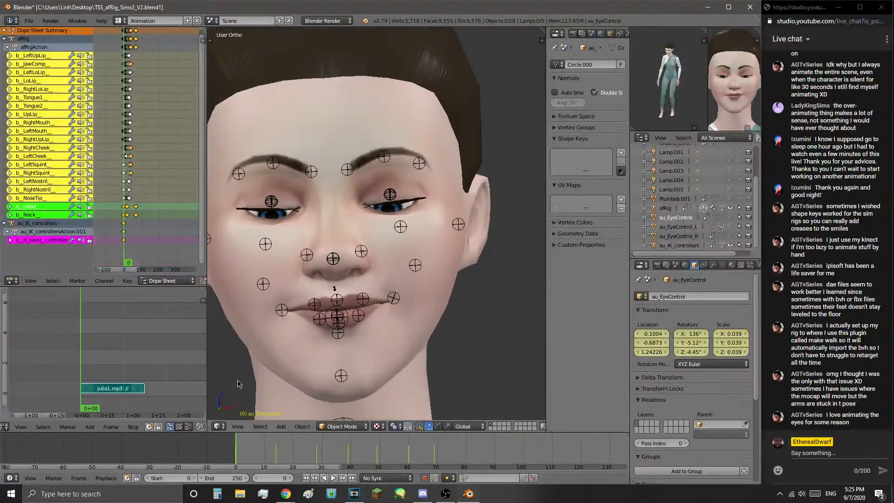
pyautogui.scroll(2, 297, 201)
pyautogui.keyDown('shift'); pyautogui.moveTo(297, 201); pyautogui.dragTo(382, 217, button='middle'); pyautogui.keyUp('shift')
pyautogui.scroll(1, 379, 228)
pyautogui.rightClick(313, 188)
pyautogui.hotkey('ctrl', 'Tab')
pyautogui.scroll(3, 394, 326)
pyautogui.scroll(-3, 399, 340)
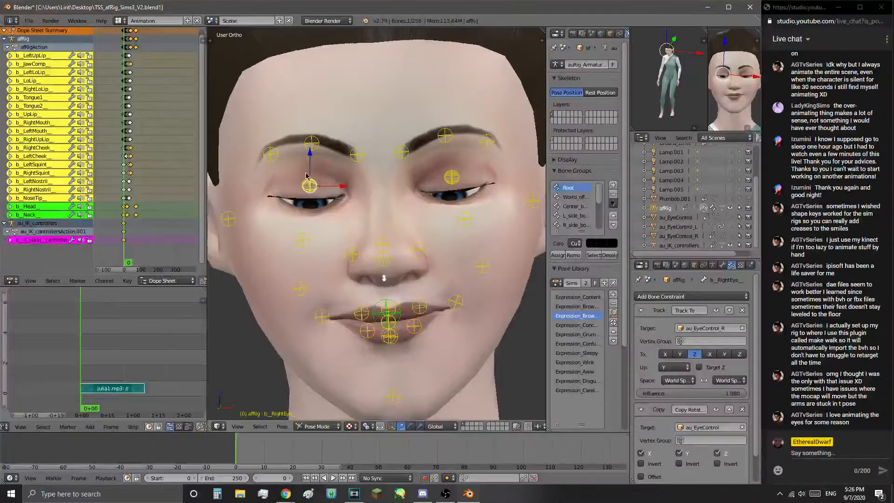
# - Trackball-rotate the right lower eyelid bone by about -9° at frame 0 to raise the lid
pyautogui.rightClick(311, 186)
pyautogui.scroll(2, 312, 186)
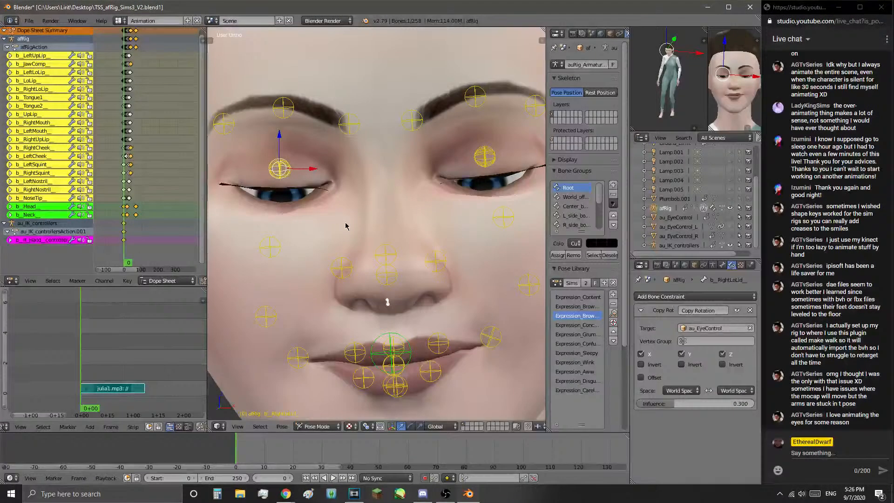
pyautogui.press('r')
pyautogui.press('r')
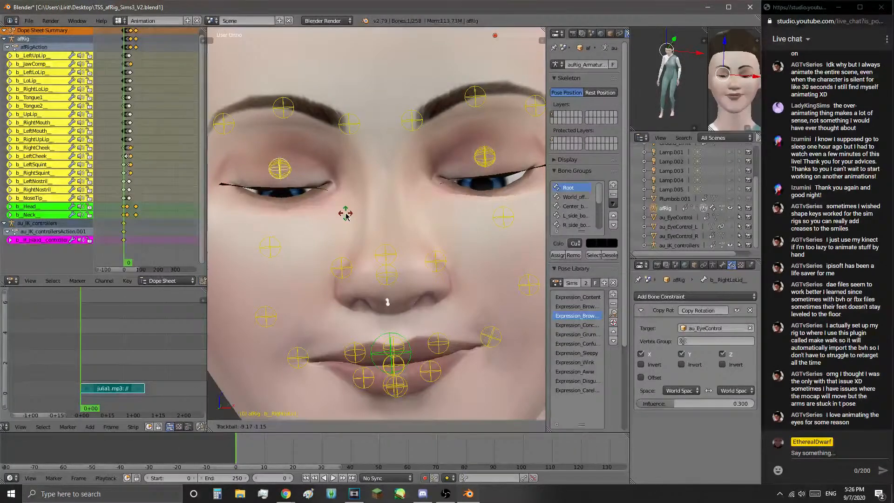
pyautogui.click(346, 215)
# - Trackball-rotate the left lower eyelid bone by about -13° at frame 0 to match the right lid
pyautogui.rightClick(485, 158)
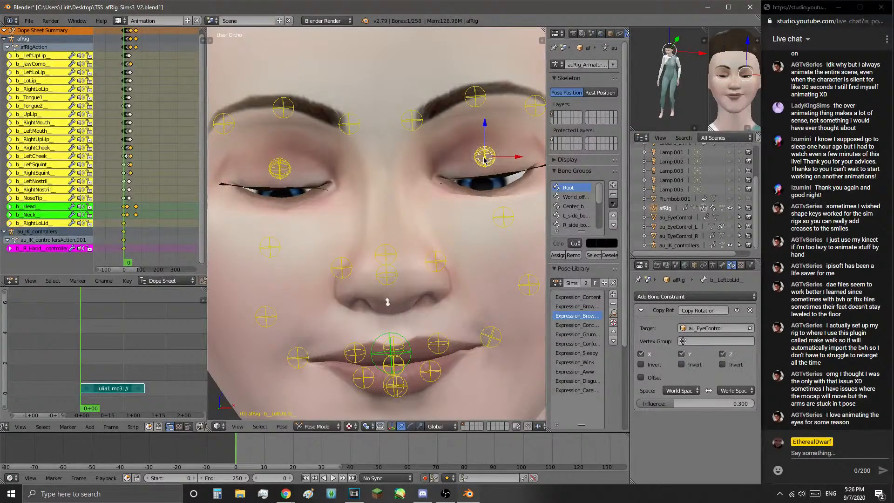
pyautogui.press('r')
pyautogui.press('r')
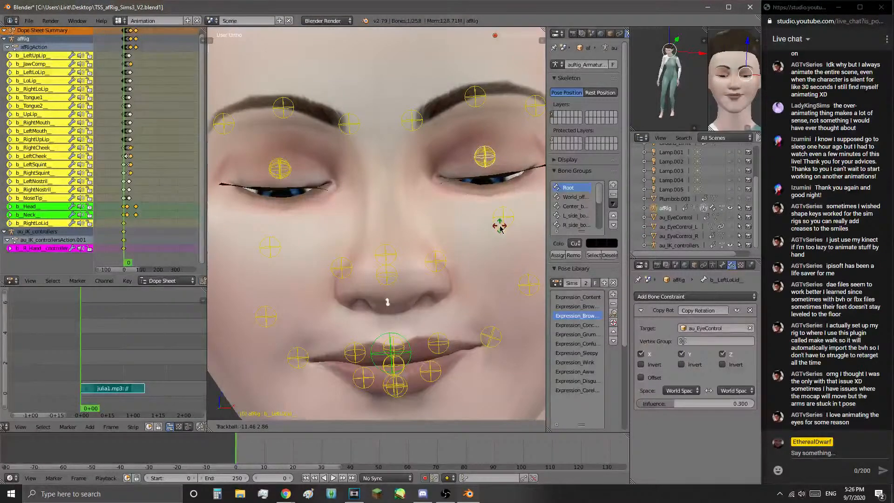
pyautogui.click(499, 228)
# - Play back the animation and key the left and right lower eyelids for the open-eye pose around frames 37 and 48
pyautogui.hotkey('alt', 'a')
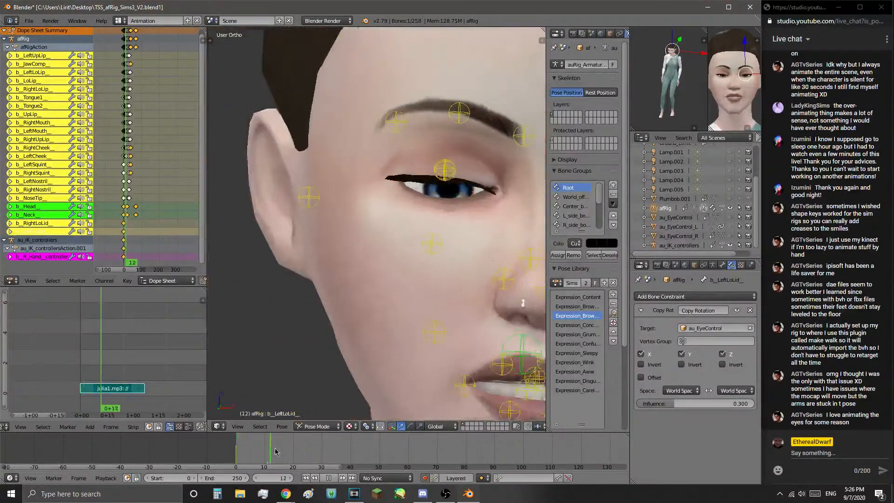
pyautogui.scroll(-5, 351, 296)
pyautogui.scroll(4, 351, 296)
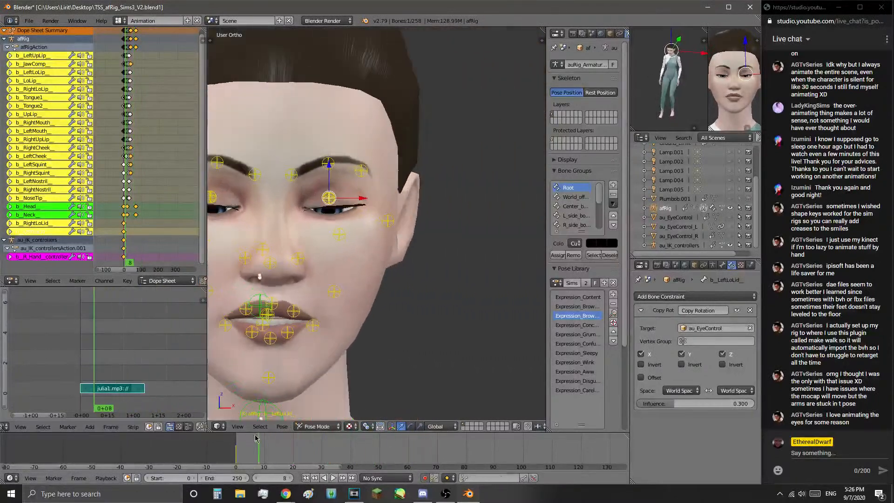
pyautogui.click(348, 466)
pyautogui.moveTo(349, 466); pyautogui.dragTo(342, 466)
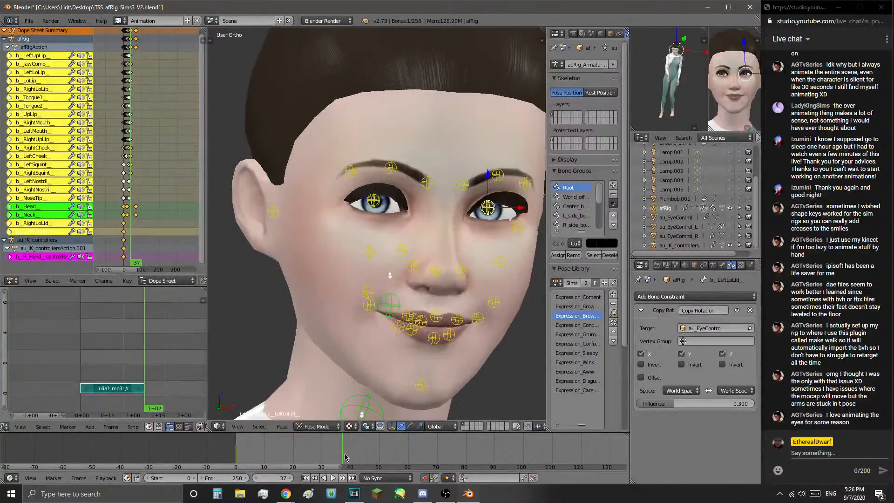
pyautogui.rightClick(375, 201)
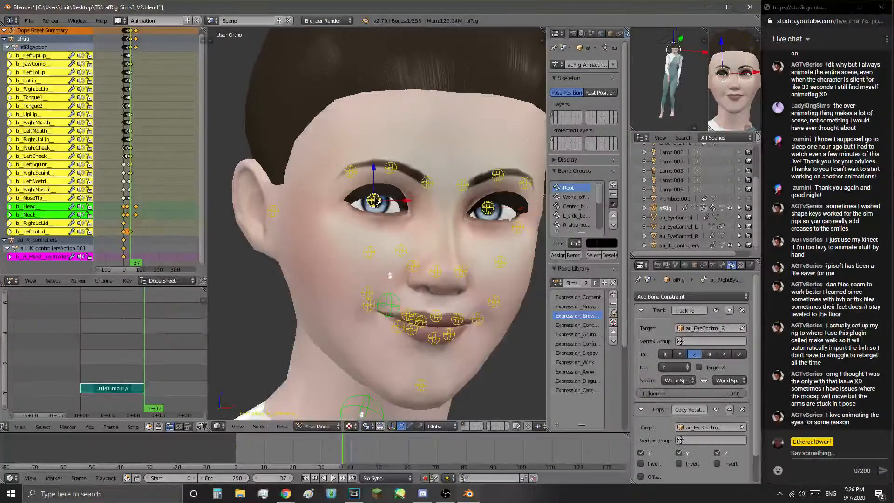
pyautogui.hotkey('alt', 'a')
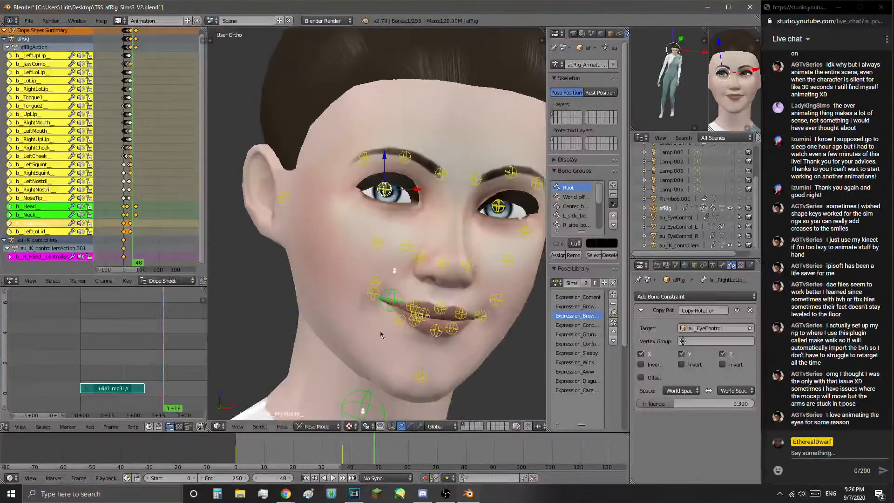
pyautogui.rightClick(503, 211)
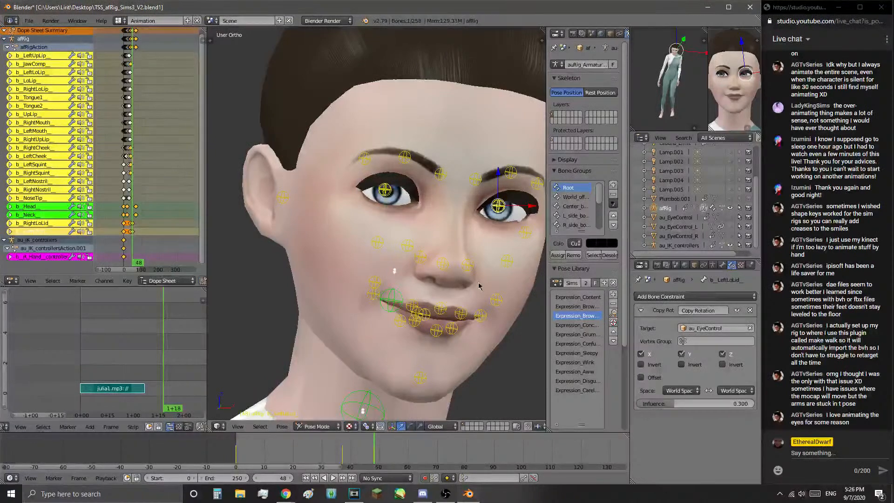
# - Return to frame 0 and lower the middle bone of the right eyebrow slightly
pyautogui.click(328, 468)
pyautogui.moveTo(334, 467); pyautogui.dragTo(236, 447)
pyautogui.scroll(-2, 353, 237)
pyautogui.keyDown('shift'); pyautogui.moveTo(353, 237); pyautogui.dragTo(463, 254, button='middle'); pyautogui.keyUp('shift')
pyautogui.scroll(5, 368, 275)
pyautogui.scroll(-2, 368, 219)
pyautogui.keyDown('shift'); pyautogui.moveTo(363, 215); pyautogui.dragTo(375, 213, button='middle'); pyautogui.keyUp('shift')
pyautogui.scroll(2, 375, 213)
pyautogui.scroll(-3, 375, 214)
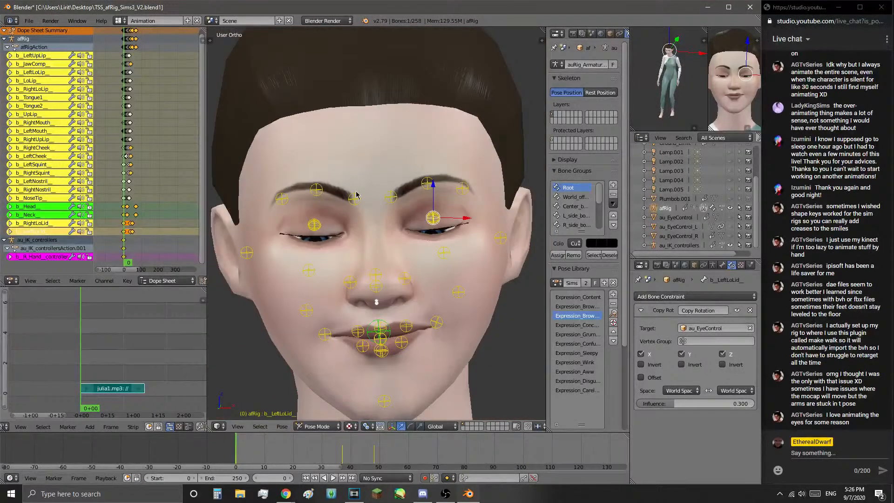
pyautogui.scroll(2, 320, 187)
pyautogui.scroll(-1, 312, 184)
pyautogui.rightClick(307, 185)
pyautogui.press('g')
pyautogui.click(306, 202)
# - Reposition the outer bone and raise the inner bone of the right eyebrow at frame 0
pyautogui.rightClick(264, 205)
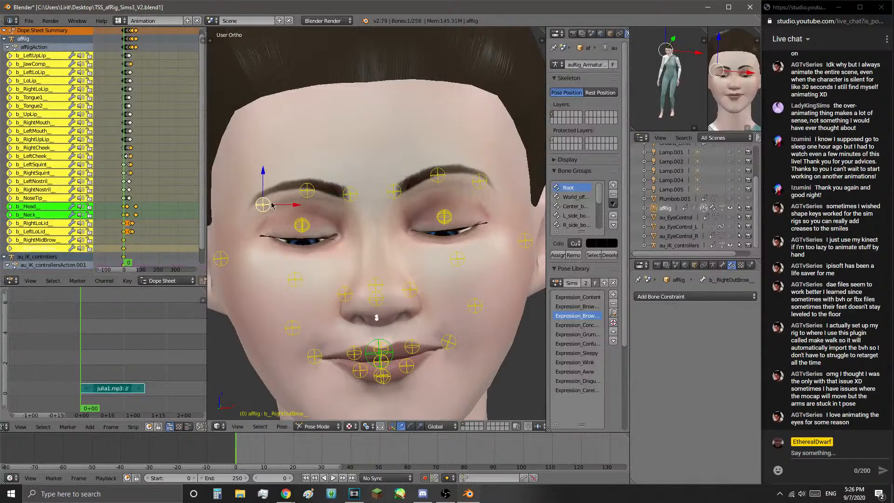
pyautogui.rightClick(353, 196)
pyautogui.press('g')
pyautogui.click(354, 190)
# - Lower the left eyebrow's middle bone, adjust its outer bone and raise its inner bone at frame 0
pyautogui.rightClick(436, 174)
pyautogui.press('g')
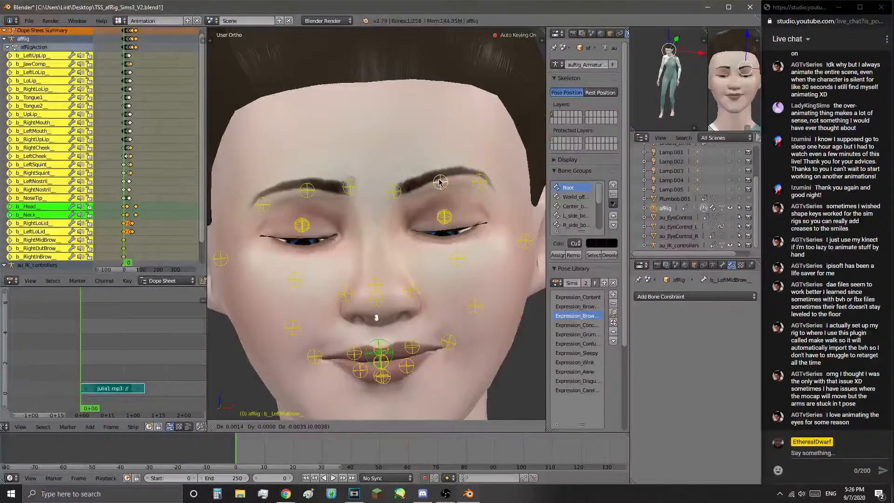
pyautogui.click(440, 179)
pyautogui.rightClick(473, 173)
pyautogui.press('g')
pyautogui.click(477, 182)
pyautogui.rightClick(398, 192)
pyautogui.press('g')
pyautogui.click(396, 184)
# - Advance to frame 19 and reposition the inner, outer and middle bones of the left eyebrow
pyautogui.moveTo(238, 448); pyautogui.dragTo(260, 450)
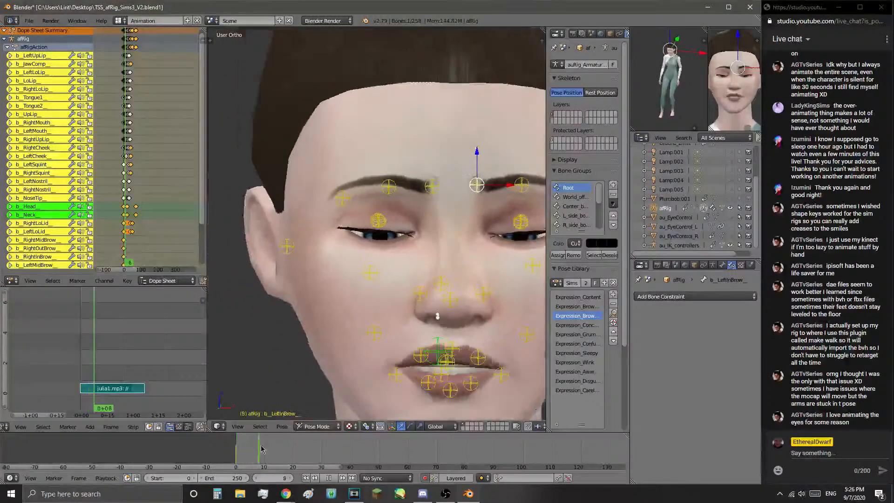
pyautogui.hotkey('alt', 'a')
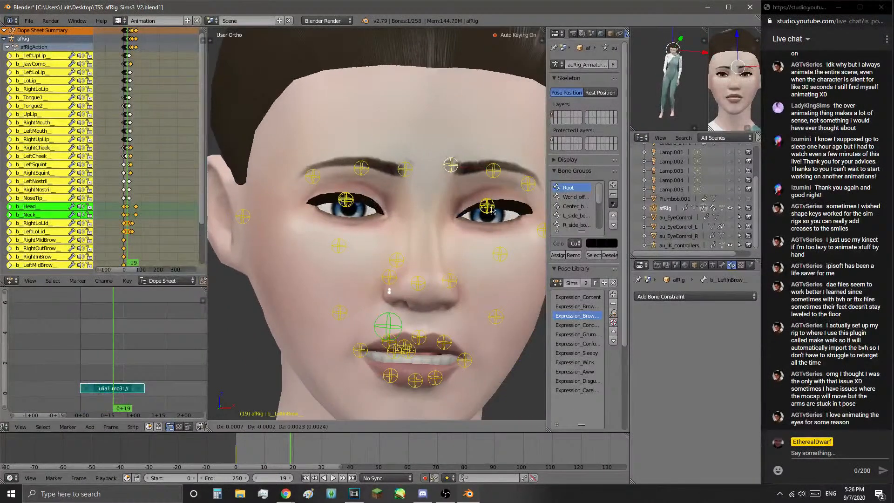
pyautogui.press('g')
pyautogui.click(491, 220)
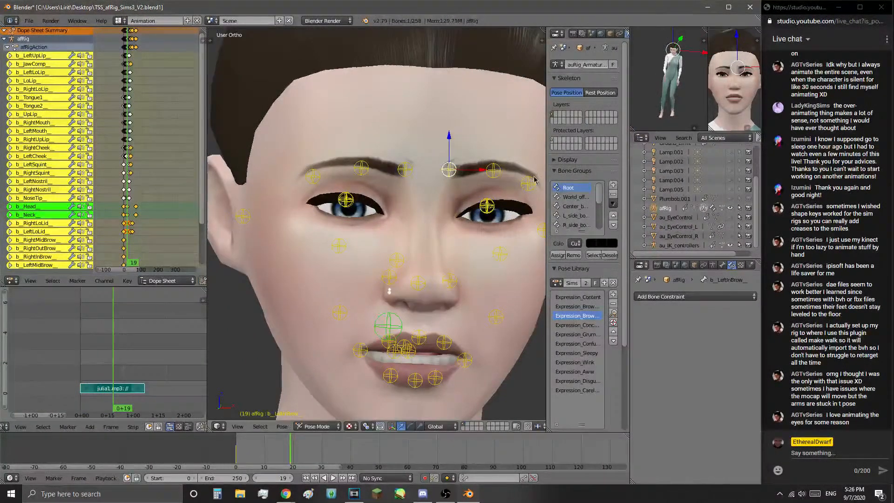
pyautogui.rightClick(493, 170)
pyautogui.press('g')
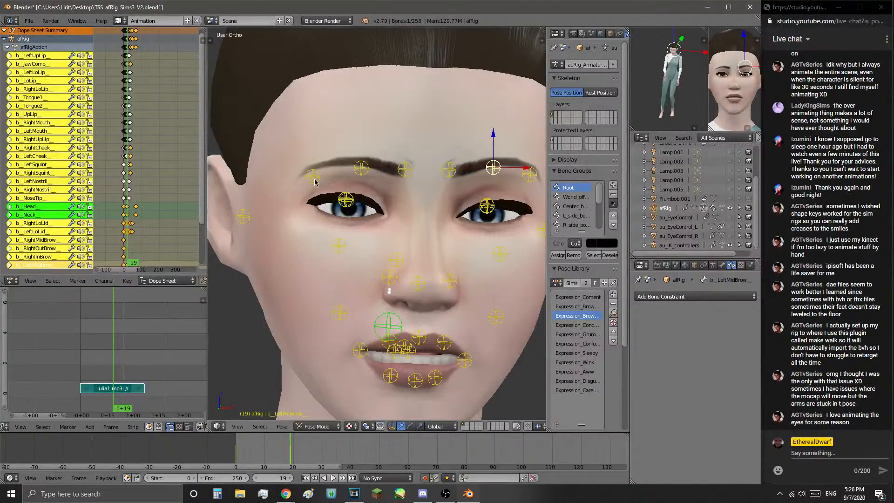
# - Reposition the outer and middle bones of the right eyebrow at frame 19
pyautogui.rightClick(315, 184)
pyautogui.press('g')
pyautogui.rightClick(360, 172)
pyautogui.press('g')
pyautogui.rightClick(315, 162)
pyautogui.press('g')
# - Play back the animation and reposition the right eyebrow's outer bone at frame 29
pyautogui.hotkey('alt', 'a')
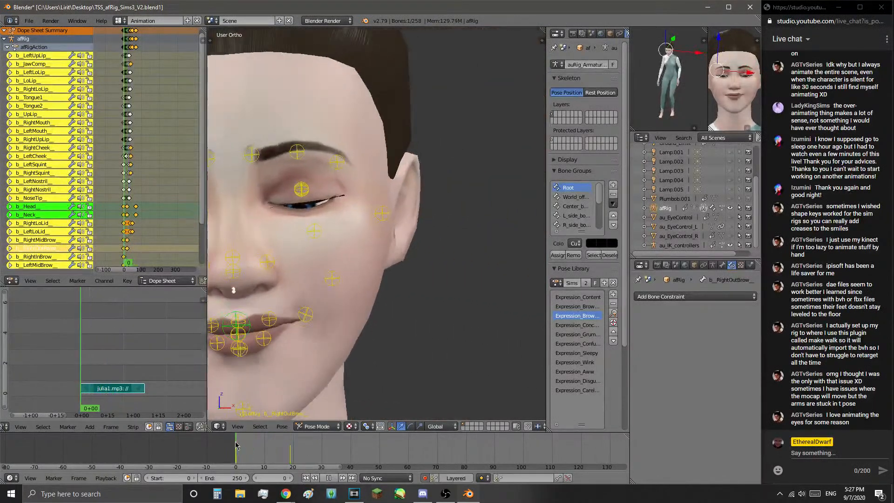
pyautogui.hotkey('alt', 'a')
pyautogui.rightClick(429, 171)
pyautogui.rightClick(335, 164)
pyautogui.press('g')
pyautogui.click(334, 152)
pyautogui.moveTo(378, 200); pyautogui.dragTo(345, 233, button='middle')
pyautogui.scroll(-3, 395, 241)
pyautogui.scroll(3, 350, 238)
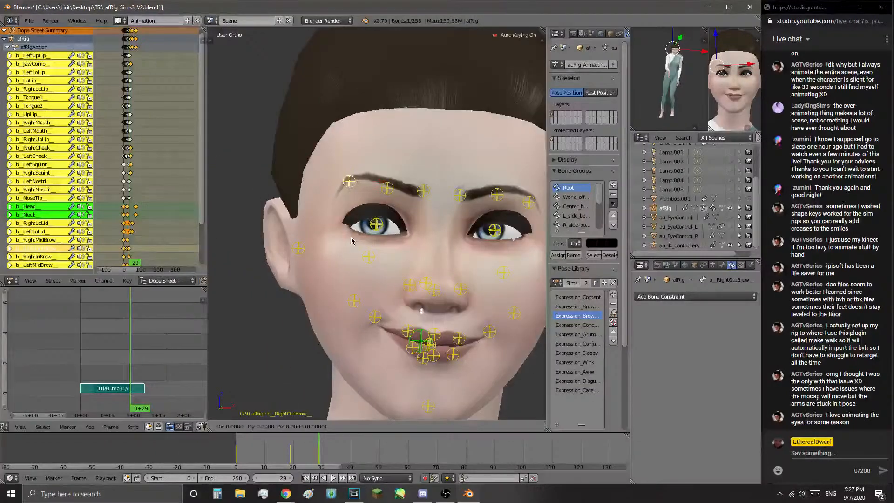
# - Raise the left eyebrow's outer bone slightly at frame 29
pyautogui.rightClick(508, 194)
pyautogui.press('g')
pyautogui.click(499, 198)
pyautogui.moveTo(544, 223); pyautogui.dragTo(484, 222, button='middle')
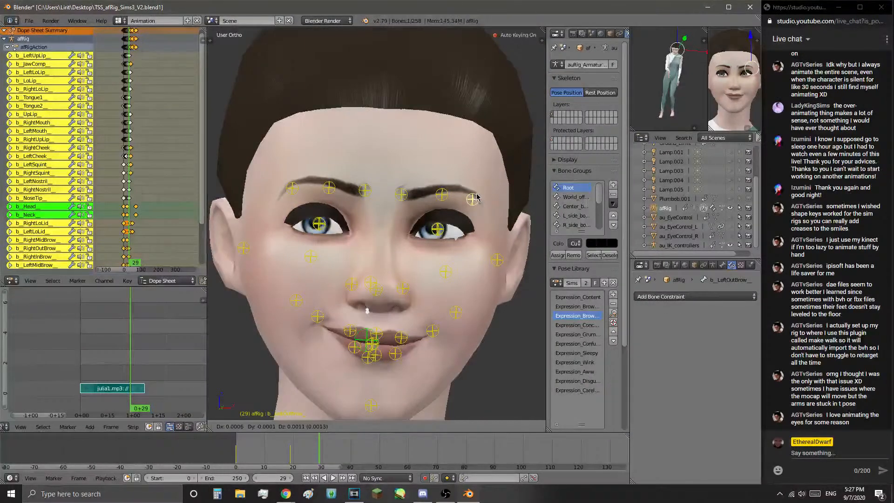
# - Play back and scrub through the frames around 19 to 29 to review the eyebrow movement
pyautogui.hotkey('alt', 'a')
pyautogui.click(289, 454)
pyautogui.moveTo(290, 455)
pyautogui.mouseDown()
pyautogui.moveTo(274, 454)
pyautogui.moveTo(291, 451)
pyautogui.mouseUp()
pyautogui.hotkey('alt', 'a')
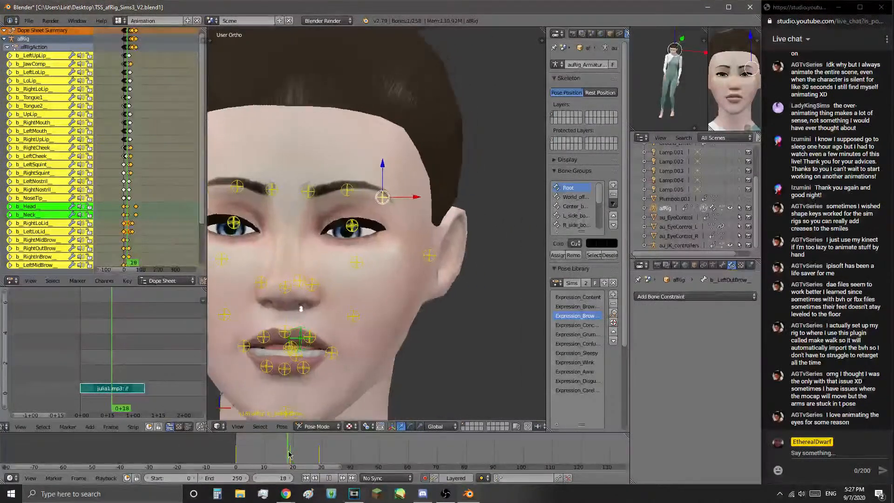
pyautogui.moveTo(360, 450); pyautogui.dragTo(351, 451)
pyautogui.hotkey('alt', 'a')
pyautogui.hotkey('alt', 'a')
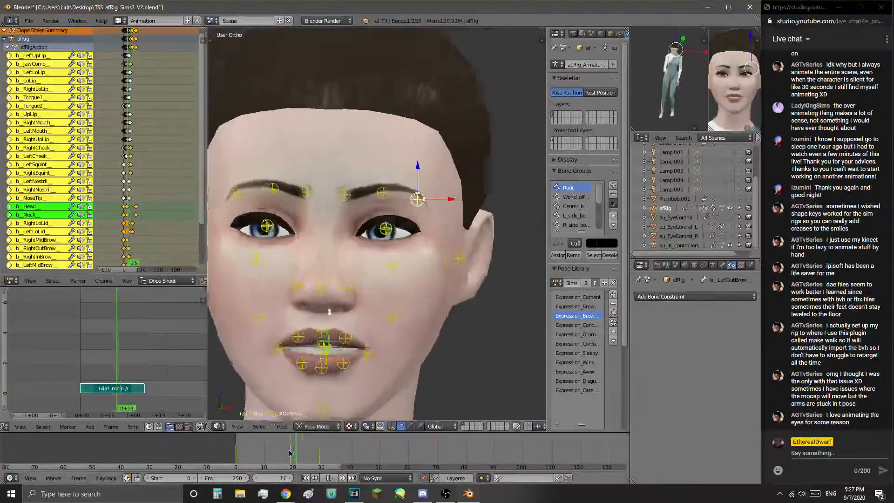
pyautogui.click(320, 445)
pyautogui.moveTo(320, 445); pyautogui.dragTo(291, 445)
pyautogui.click(334, 479)
pyautogui.click(291, 452)
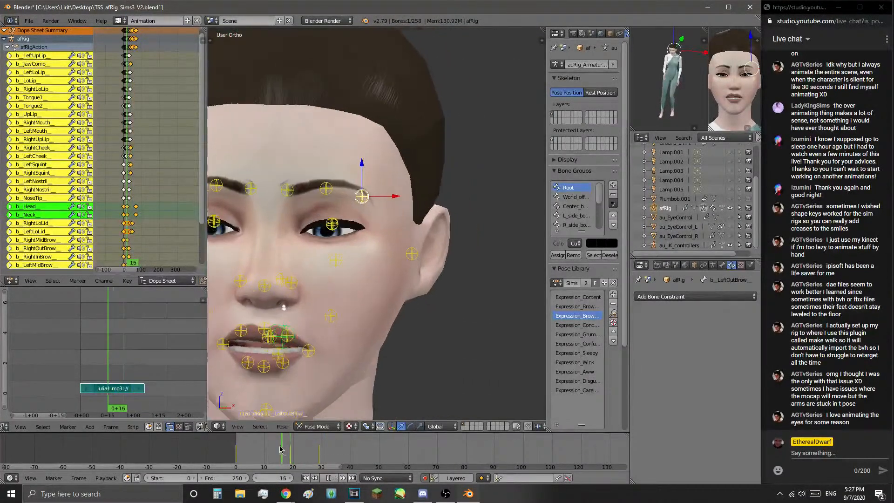
# - Stop at frame 15 and reposition the outer and middle bones of the left eyebrow
pyautogui.press('Escape')
pyautogui.press('g')
pyautogui.click(431, 284)
pyautogui.press('g')
pyautogui.click(398, 184)
# - Reposition the right eyebrow's outer and middle bones and lower its inner bone at frame 15
pyautogui.rightClick(253, 184)
pyautogui.press('g')
pyautogui.click(252, 186)
pyautogui.rightClick(278, 173)
pyautogui.press('g')
pyautogui.click(274, 181)
pyautogui.rightClick(320, 176)
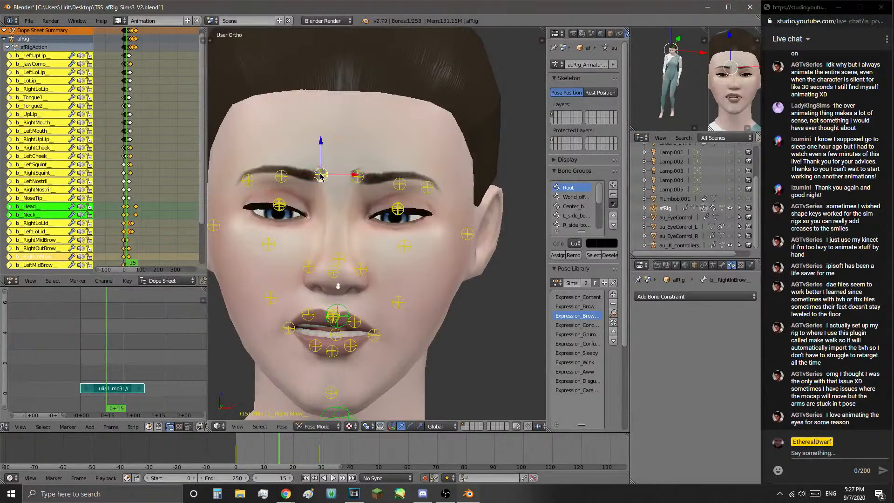
pyautogui.press('g')
pyautogui.click(317, 183)
# - Lower the left eyebrow's inner bone at frame 15 and select its middle bone
pyautogui.rightClick(359, 178)
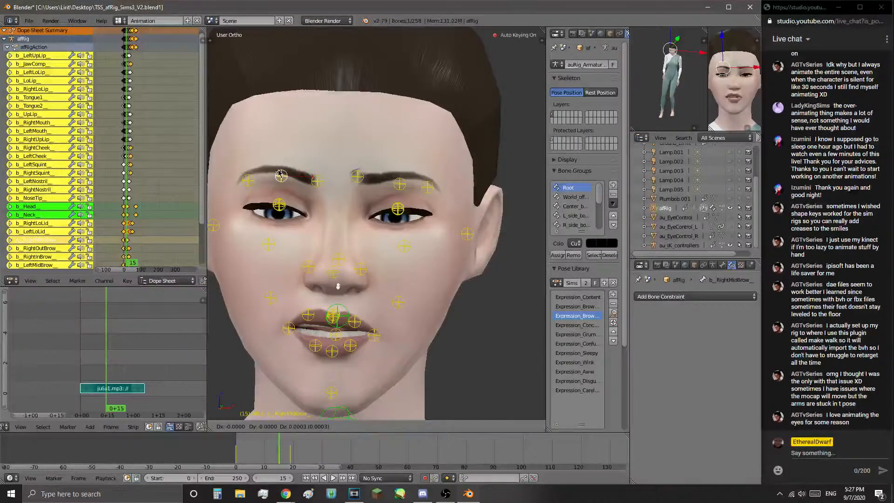
pyautogui.press('g')
pyautogui.click(368, 185)
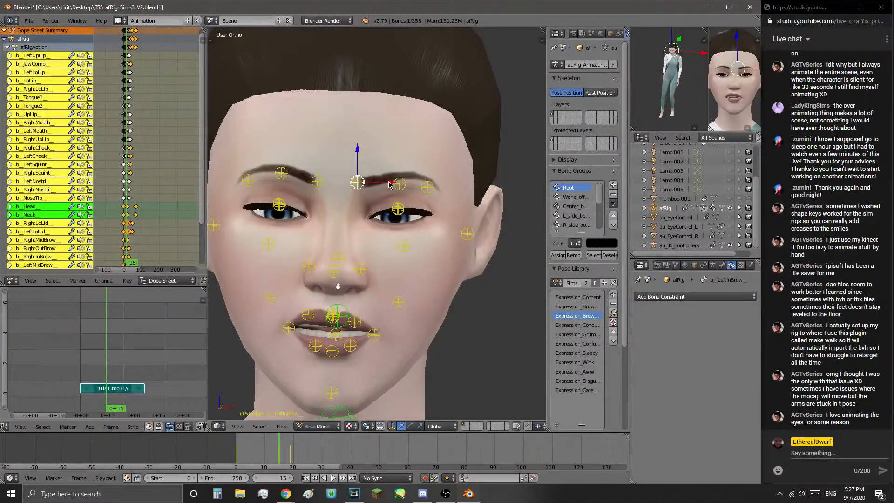
pyautogui.rightClick(398, 184)
# - Go to frame 19 and raise the inner, middle and outer bones of the right eyebrow
pyautogui.click(287, 452)
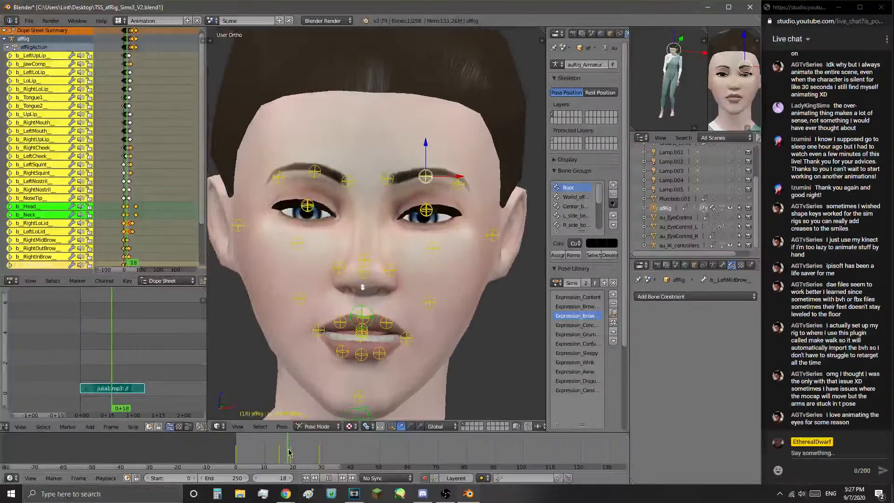
pyautogui.click(289, 452)
pyautogui.rightClick(359, 171)
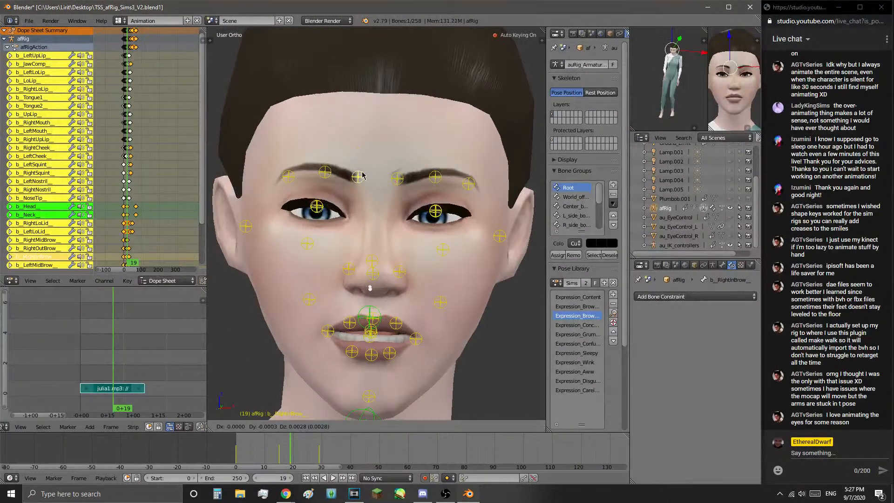
pyautogui.rightClick(317, 173)
pyautogui.press('g')
pyautogui.click(317, 166)
pyautogui.rightClick(289, 177)
pyautogui.press('g')
pyautogui.click(292, 167)
# - Raise the inner, middle and outer bones of the left eyebrow at frame 19
pyautogui.rightClick(400, 180)
pyautogui.press('g')
pyautogui.click(403, 182)
pyautogui.press('g')
pyautogui.click(438, 165)
pyautogui.rightClick(468, 180)
pyautogui.press('g')
pyautogui.click(462, 173)
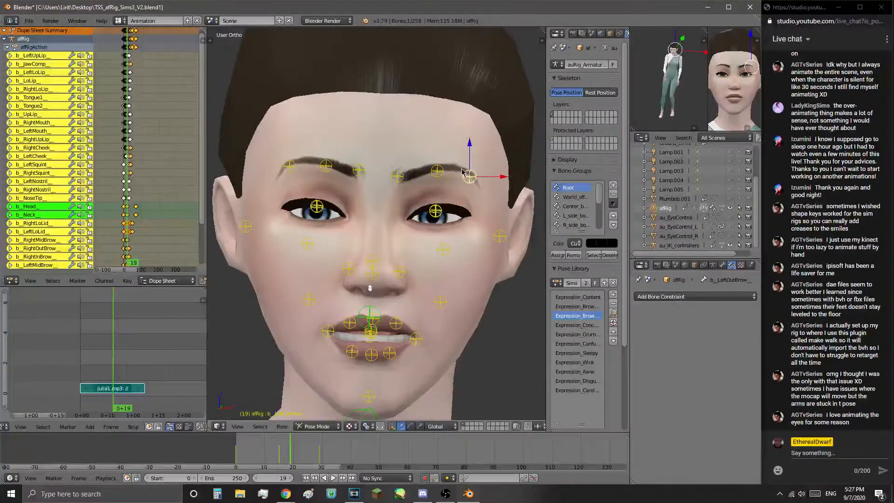
# - Examine the raised eyebrow pose at frame 19 from close up and from farther away
pyautogui.scroll(2, 392, 231)
pyautogui.scroll(-2, 392, 229)
pyautogui.scroll(-4, 417, 274)
pyautogui.scroll(4, 417, 273)
pyautogui.scroll(-5, 417, 274)
pyautogui.scroll(2, 417, 274)
pyautogui.scroll(-2, 419, 272)
pyautogui.scroll(7, 421, 270)
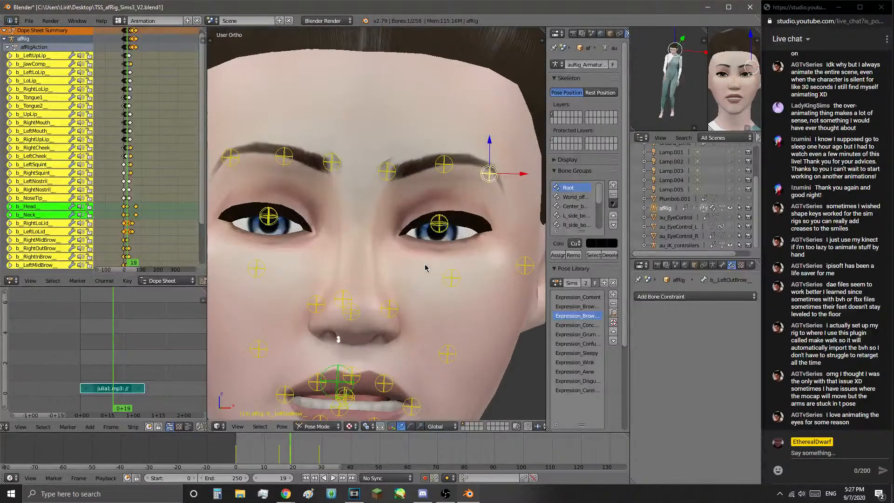
pyautogui.scroll(-4, 425, 268)
pyautogui.scroll(3, 326, 180)
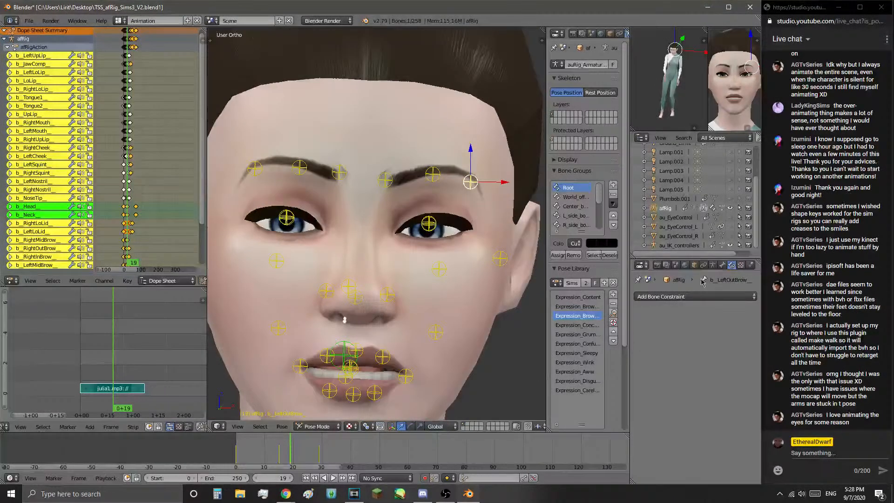
# - Raise the au_EyeControl object and shift it sideways at frame 19, and rotate it to redirect the gaze
pyautogui.scroll(-5, 578, 244)
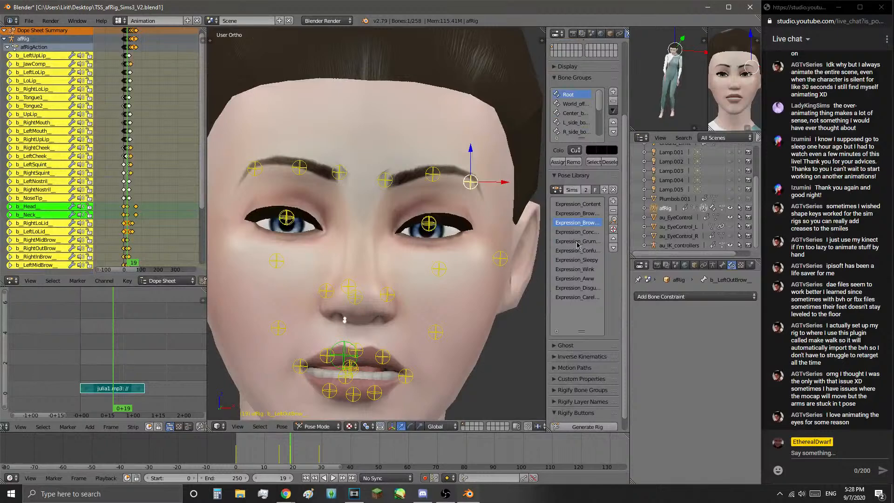
pyautogui.scroll(5, 582, 245)
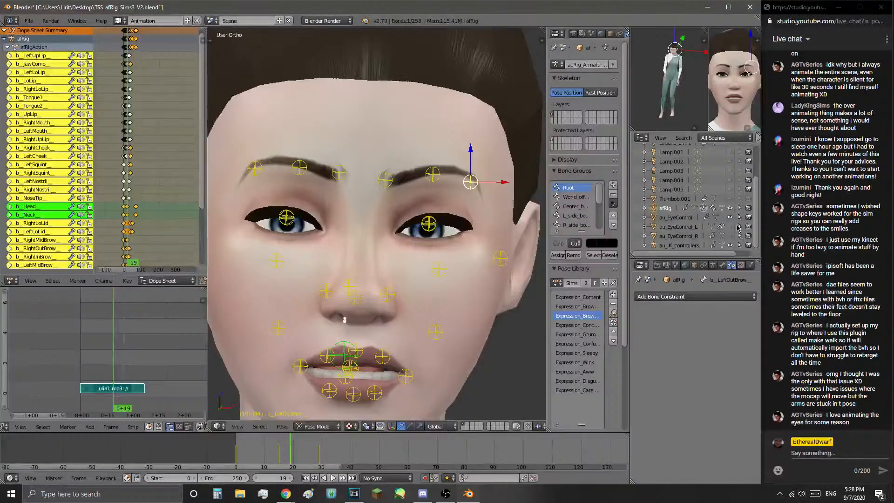
pyautogui.scroll(-5, 413, 292)
pyautogui.rightClick(396, 312)
pyautogui.scroll(3, 416, 319)
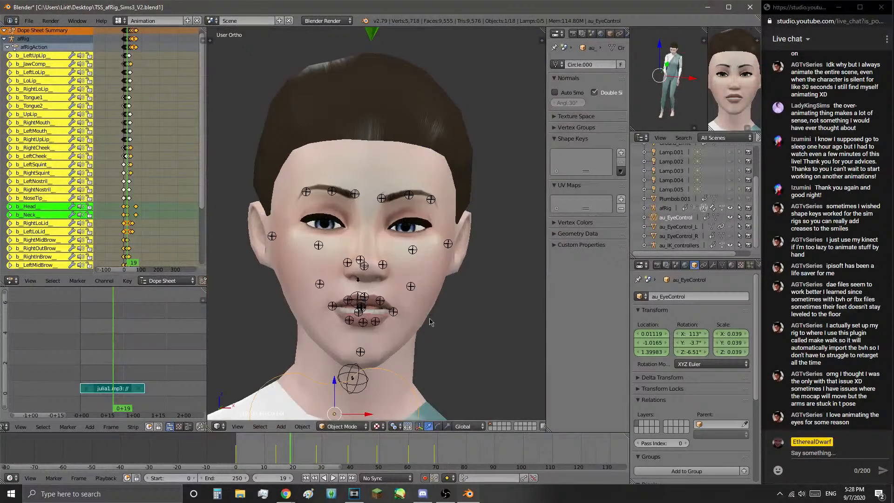
pyautogui.press('g')
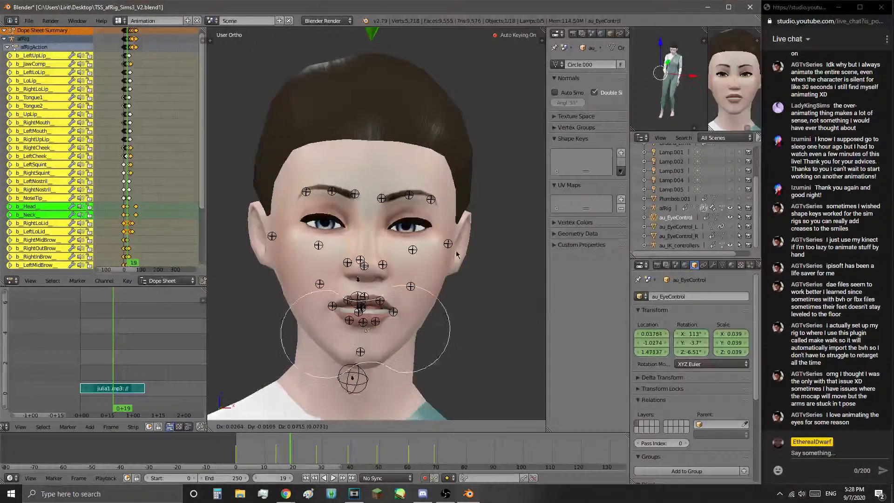
pyautogui.click(455, 285)
pyautogui.press('r')
pyautogui.press('r')
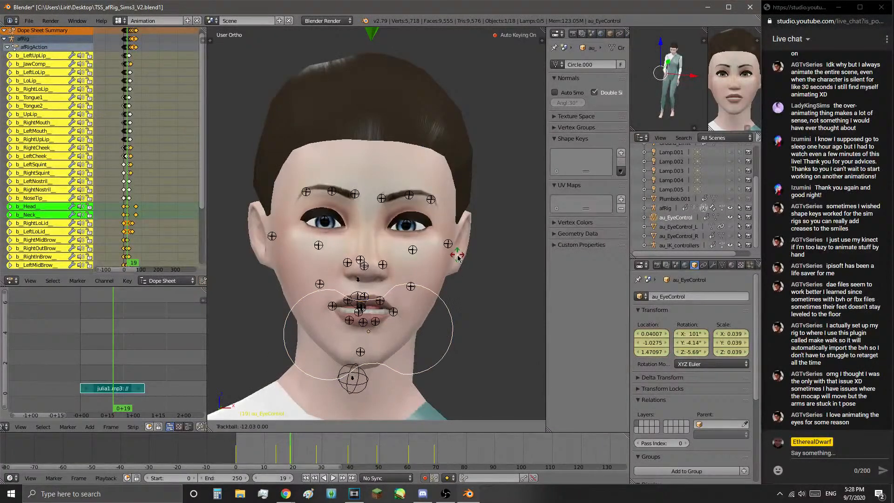
pyautogui.click(457, 260)
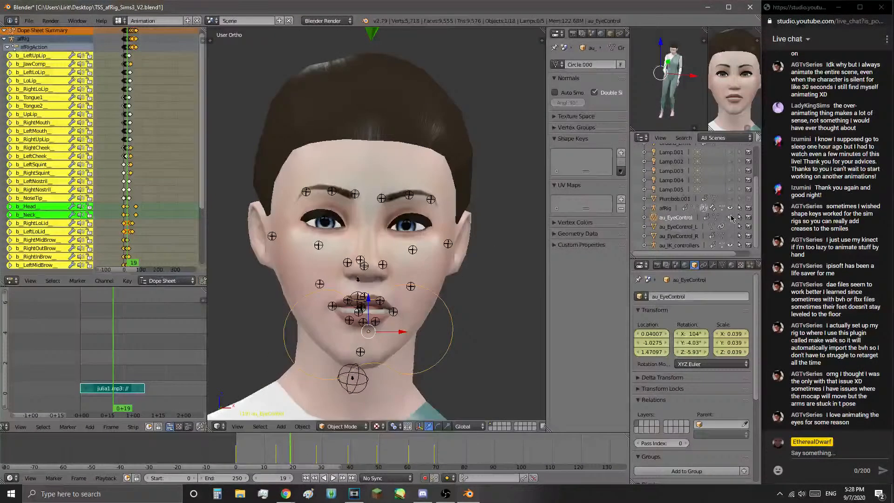
# - Return to the face rig, go to frame 25 and reposition the right eyebrow's outer, inner and middle bones
pyautogui.scroll(4, 421, 222)
pyautogui.rightClick(282, 157)
pyautogui.moveTo(284, 461); pyautogui.dragTo(307, 461)
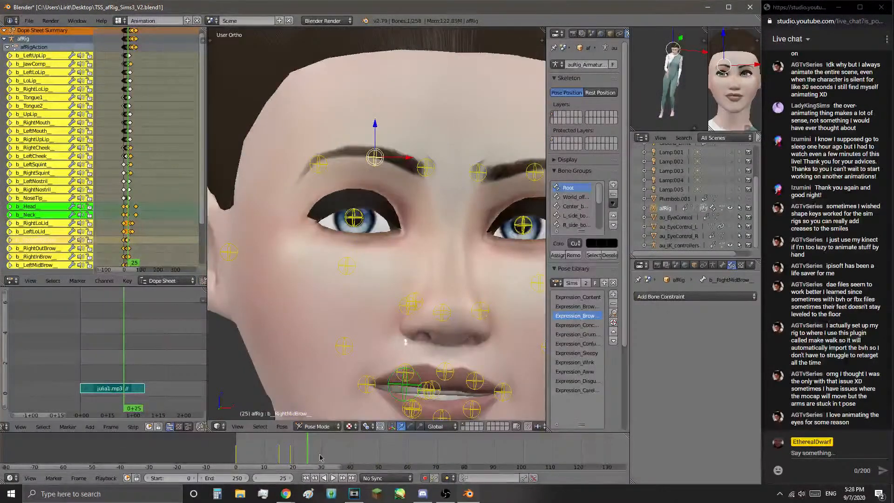
pyautogui.rightClick(322, 179)
pyautogui.moveTo(327, 185); pyautogui.dragTo(319, 183, button='middle')
pyautogui.scroll(-1, 387, 196)
pyautogui.rightClick(425, 179)
pyautogui.press('g')
pyautogui.click(422, 185)
pyautogui.keyDown('shift'); pyautogui.moveTo(437, 217); pyautogui.dragTo(387, 210, button='middle'); pyautogui.keyUp('shift')
pyautogui.scroll(-2, 466, 205)
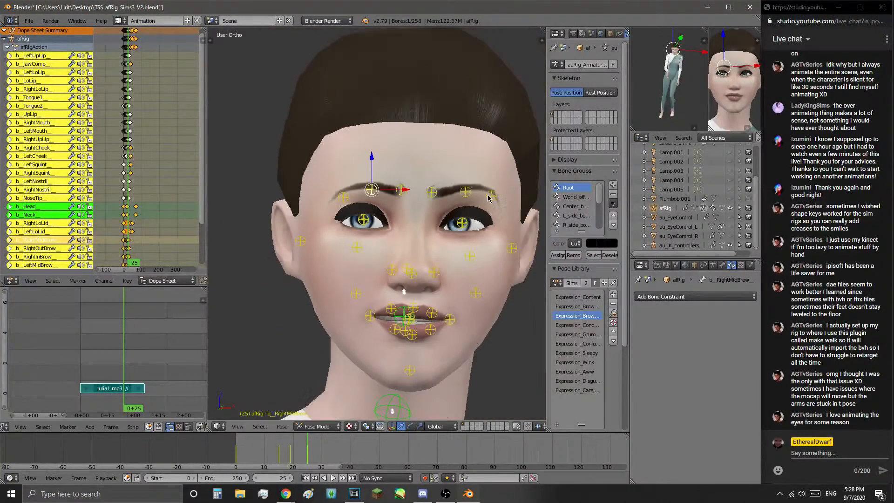
# - Adjust the left eyebrow's inner and outer bones and the right eyebrow's inner and middle bones at frame 25
pyautogui.scroll(1, 463, 210)
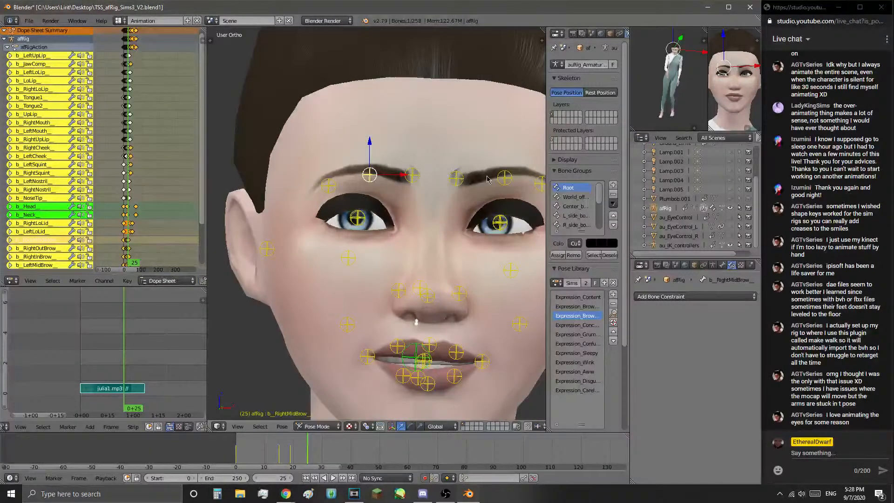
pyautogui.rightClick(445, 187)
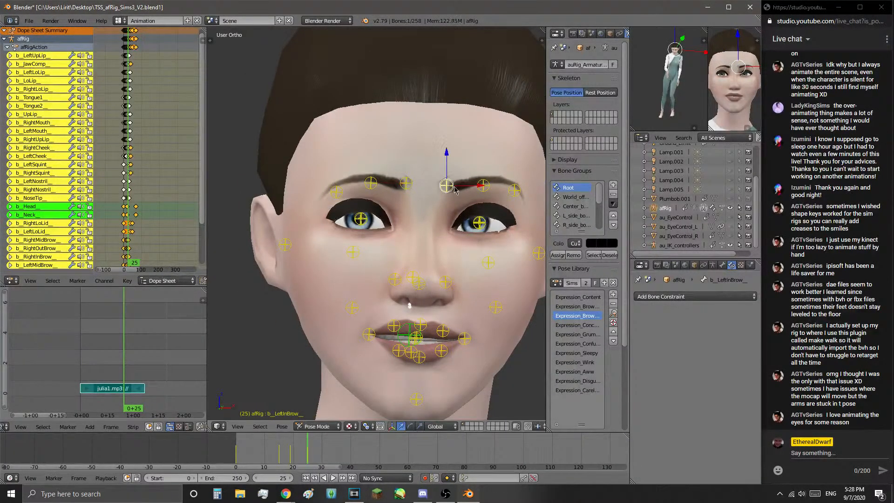
pyautogui.rightClick(515, 193)
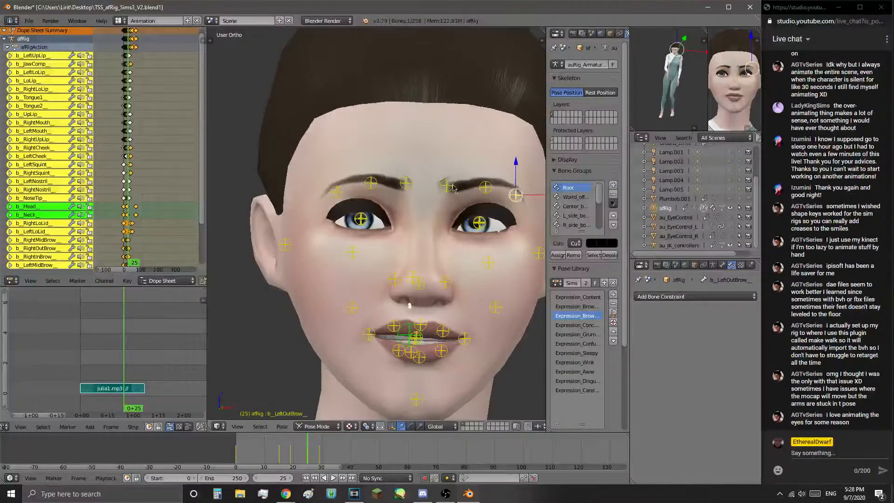
pyautogui.rightClick(403, 184)
pyautogui.rightClick(369, 181)
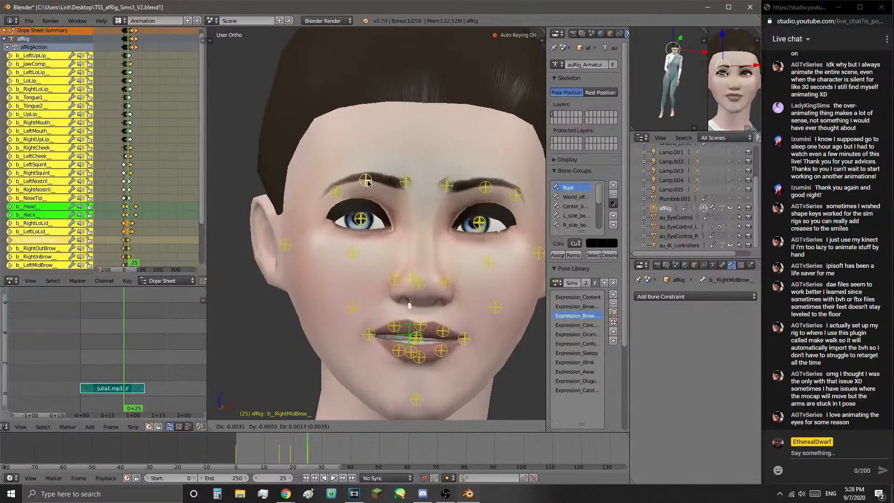
# - Play the animation from frame 0 to review the eyebrow and eye movement
pyautogui.click(325, 477)
pyautogui.click(334, 478)
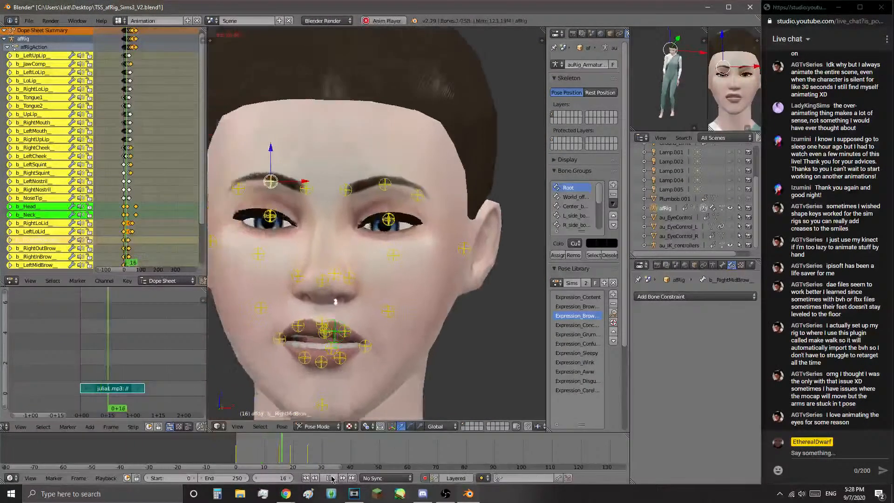
pyautogui.click(235, 451)
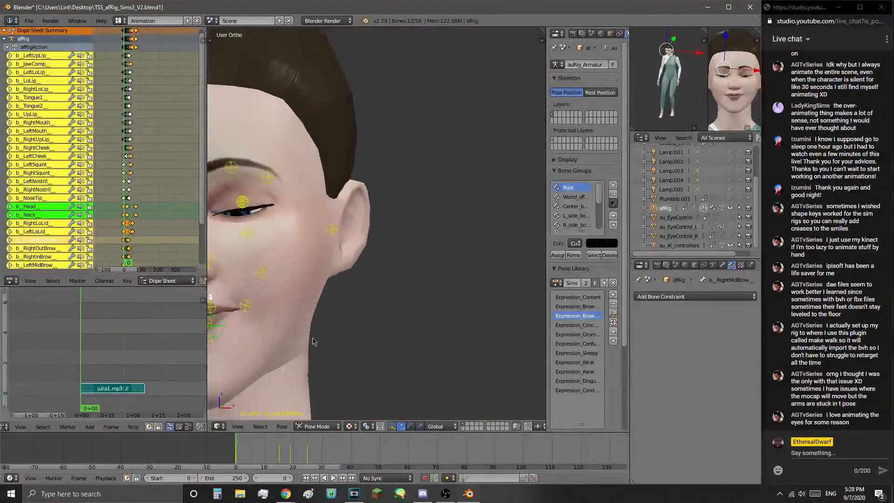
pyautogui.scroll(-5, 326, 298)
pyautogui.keyDown('shift'); pyautogui.moveTo(359, 304); pyautogui.dragTo(406, 326, button='middle'); pyautogui.keyUp('shift')
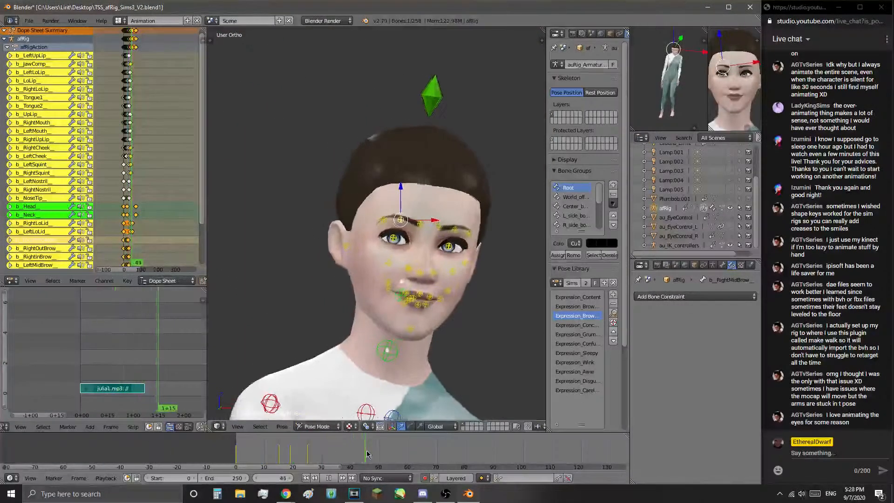
# - Lower the right eyebrow's outer bone slightly at frame 45
pyautogui.scroll(4, 392, 218)
pyautogui.rightClick(393, 217)
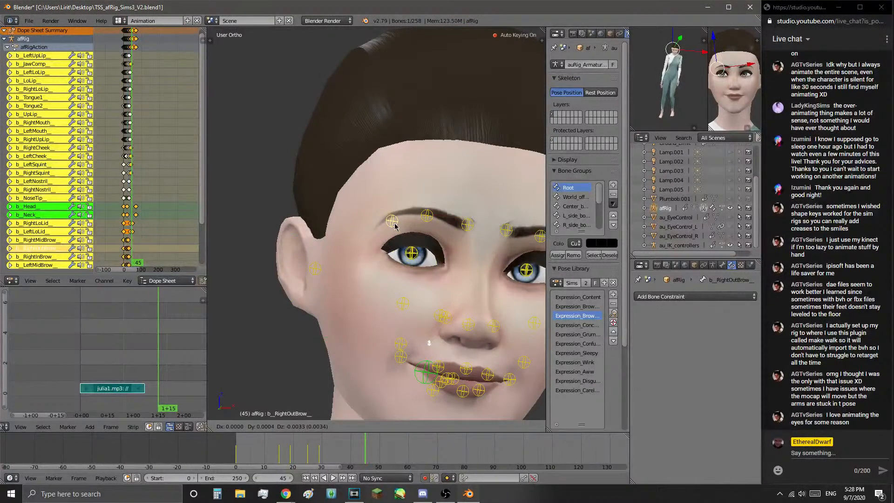
pyautogui.scroll(-4, 396, 243)
# - Select the head bone and rotate it at frame 46 to tilt the head
pyautogui.rightClick(400, 295)
pyautogui.moveTo(363, 459); pyautogui.dragTo(368, 458)
pyautogui.press('r')
pyautogui.press('r')
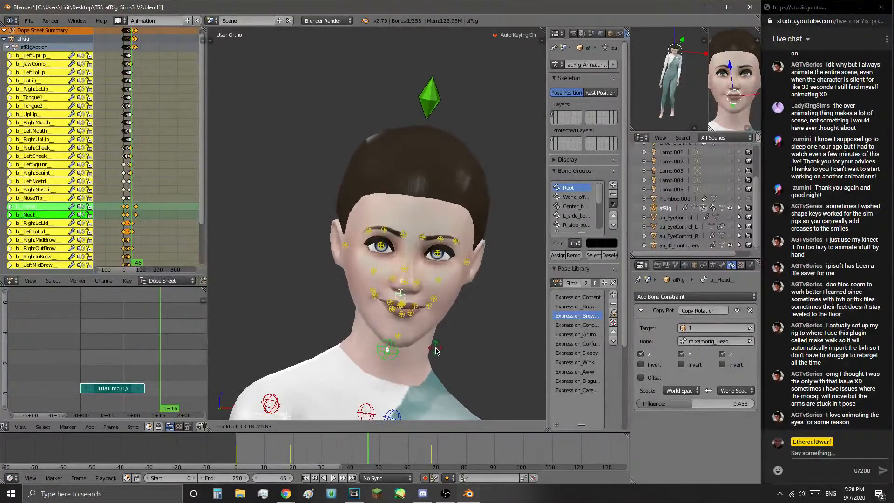
pyautogui.press('r')
# - Scrub and play the animation up to frame 68, examining the head motion from several angles and distances
pyautogui.moveTo(368, 466); pyautogui.dragTo(432, 454)
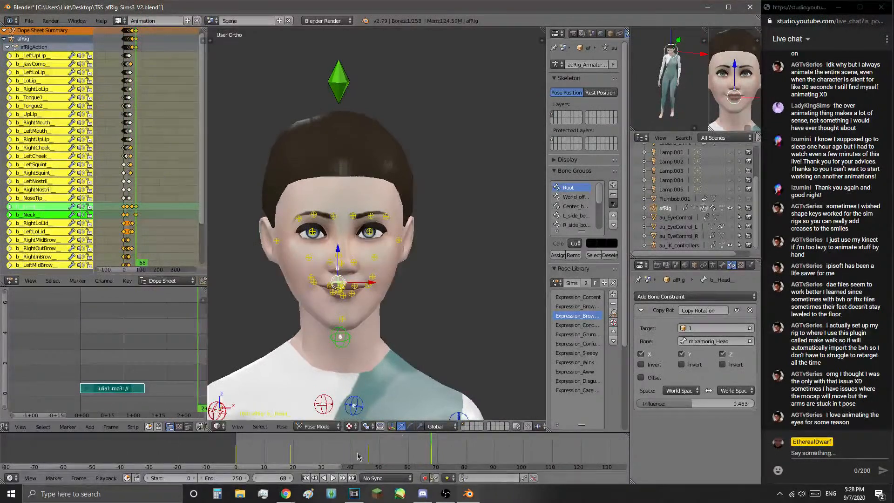
pyautogui.press('Escape')
pyautogui.moveTo(401, 354); pyautogui.dragTo(419, 302, button='middle')
pyautogui.scroll(2, 424, 342)
pyautogui.scroll(-3, 425, 339)
pyautogui.scroll(3, 425, 339)
pyautogui.scroll(-2, 417, 275)
pyautogui.scroll(2, 417, 270)
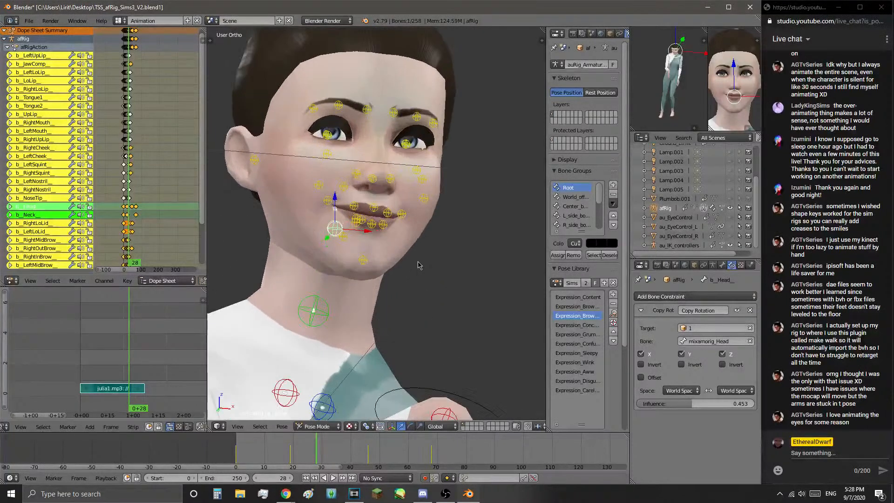
pyautogui.hotkey('alt', 'a')
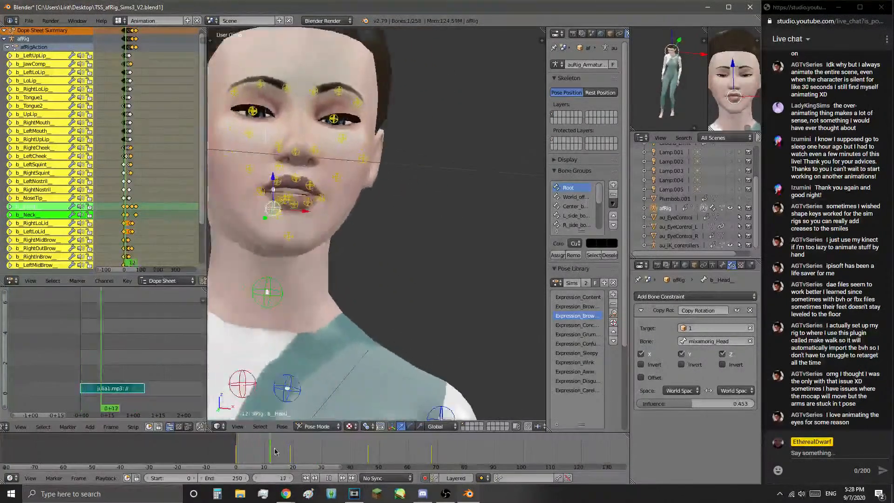
pyautogui.press('Escape')
pyautogui.keyDown('shift'); pyautogui.scroll(-5, 327, 303); pyautogui.keyUp('shift')
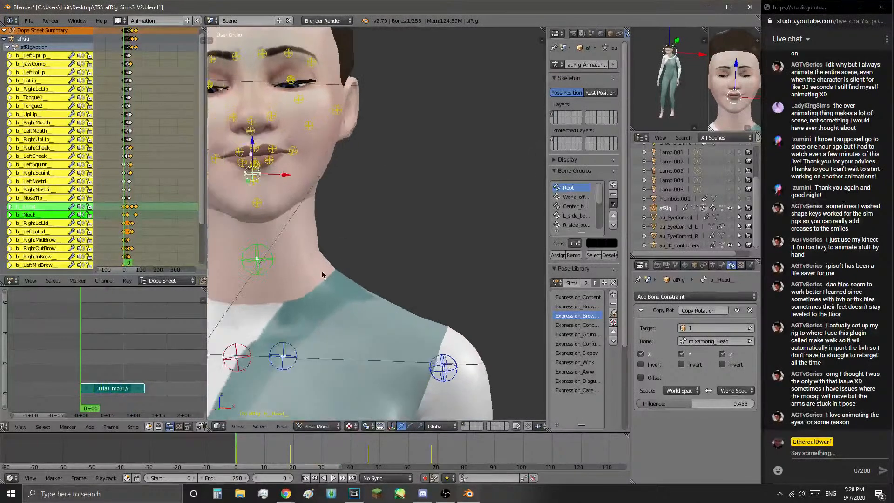
pyautogui.keyDown('shift'); pyautogui.scroll(5, 327, 302); pyautogui.keyUp('shift')
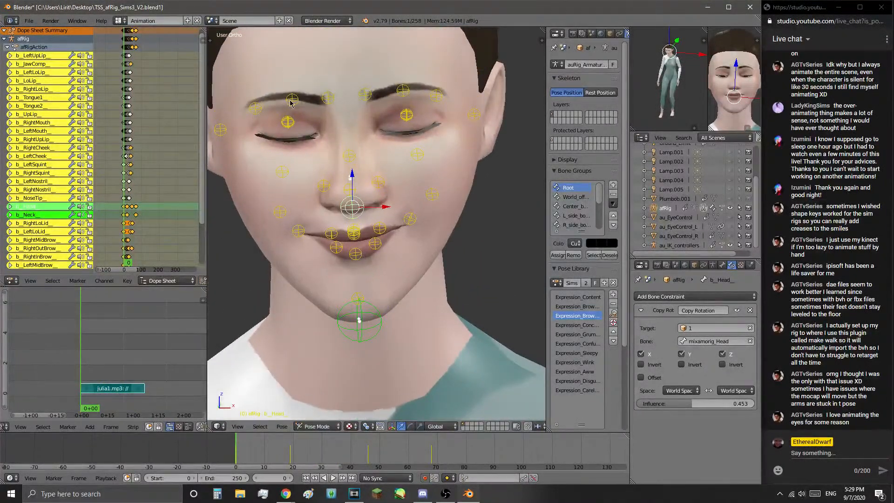
# - Raise the middle and inner bones of the right eyebrow at frame 0
pyautogui.rightClick(291, 101)
pyautogui.press('g')
pyautogui.click(291, 106)
pyautogui.rightClick(328, 93)
pyautogui.press('g')
pyautogui.click(328, 93)
pyautogui.rightClick(291, 106)
pyautogui.press('g')
pyautogui.click(292, 97)
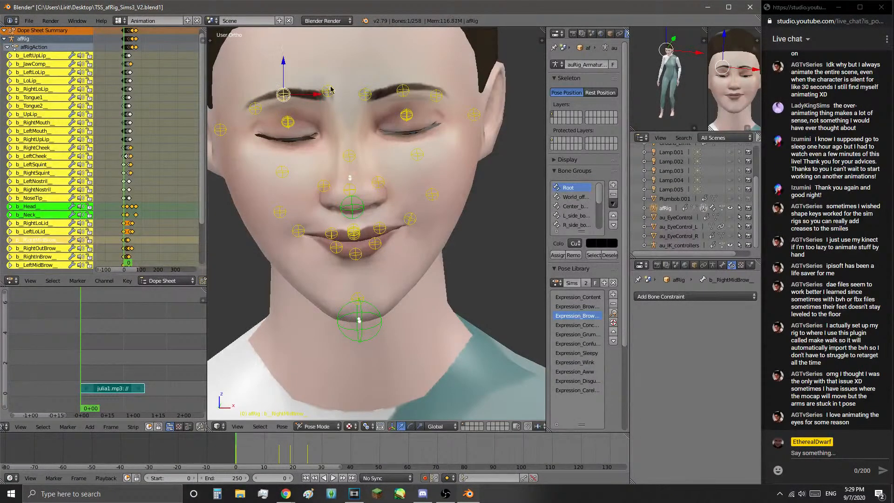
# - Raise the left eyebrow's middle bone at frame 0
pyautogui.rightClick(402, 91)
pyautogui.press('g')
pyautogui.click(403, 86)
pyautogui.press('g')
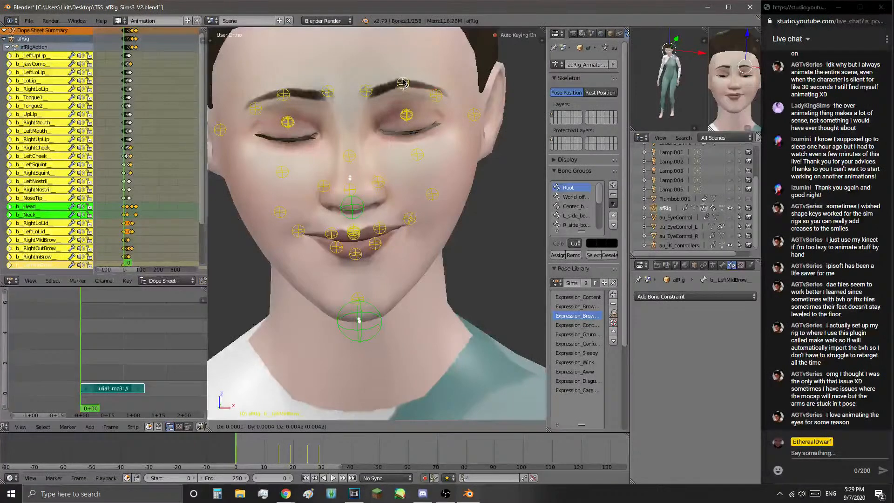
pyautogui.click(403, 84)
pyautogui.keyDown('shift'); pyautogui.moveTo(358, 351); pyautogui.dragTo(383, 358, button='middle'); pyautogui.keyUp('shift')
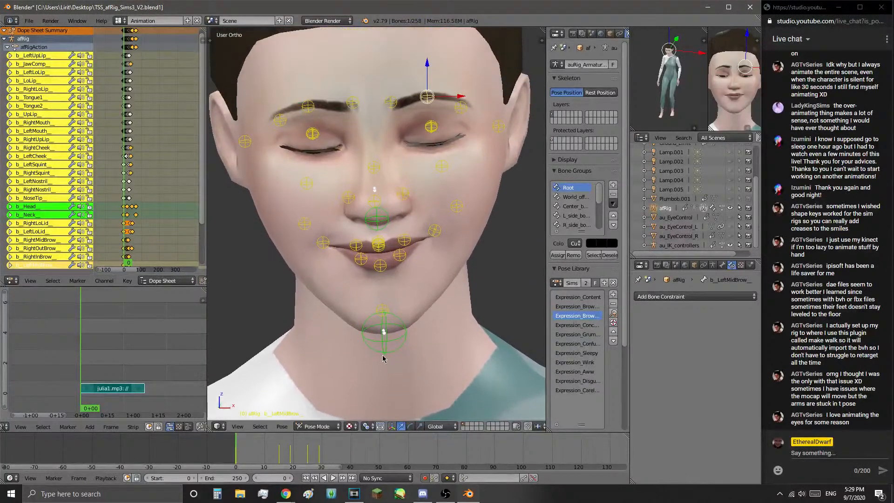
# - Scrub and play the early frames from farther away, inspecting the neck and root bones and the closed-eye pose at frame 0
pyautogui.moveTo(246, 462); pyautogui.dragTo(307, 461)
pyautogui.scroll(-6, 359, 293)
pyautogui.scroll(2, 391, 269)
pyautogui.rightClick(390, 266)
pyautogui.moveTo(304, 459); pyautogui.dragTo(294, 452)
pyautogui.hotkey('alt', 'a')
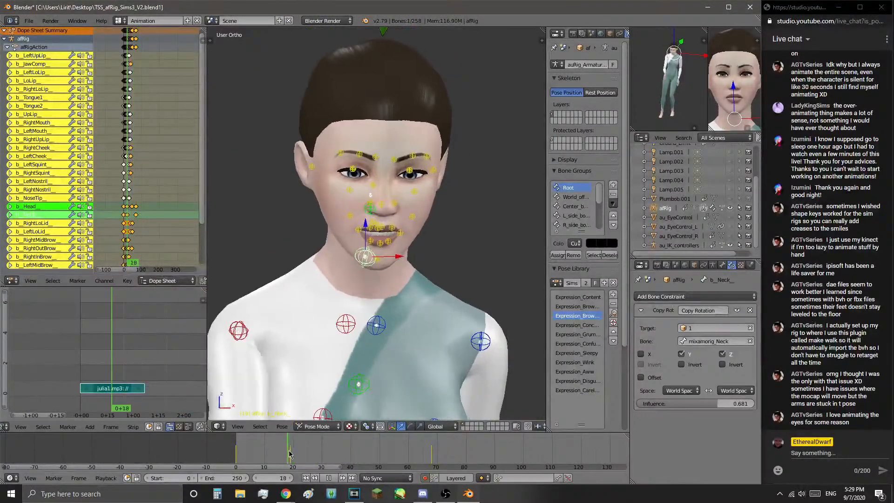
pyautogui.press('Escape')
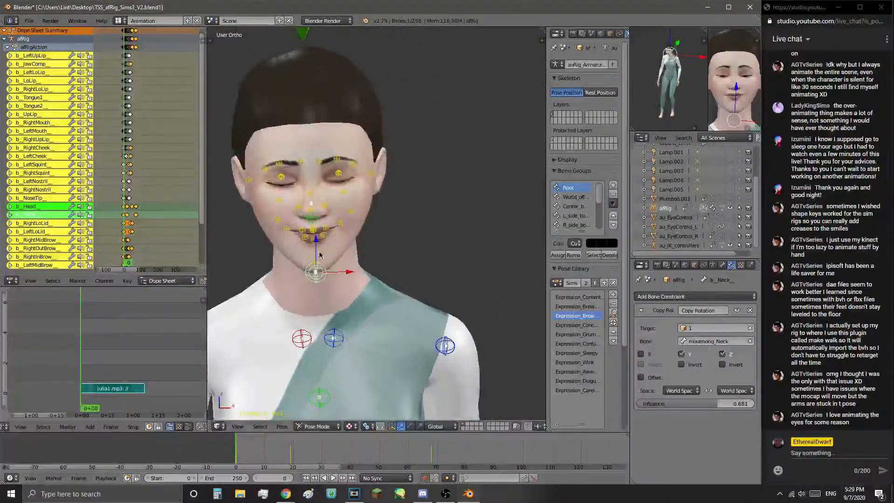
pyautogui.scroll(-4, 361, 229)
pyautogui.scroll(4, 361, 230)
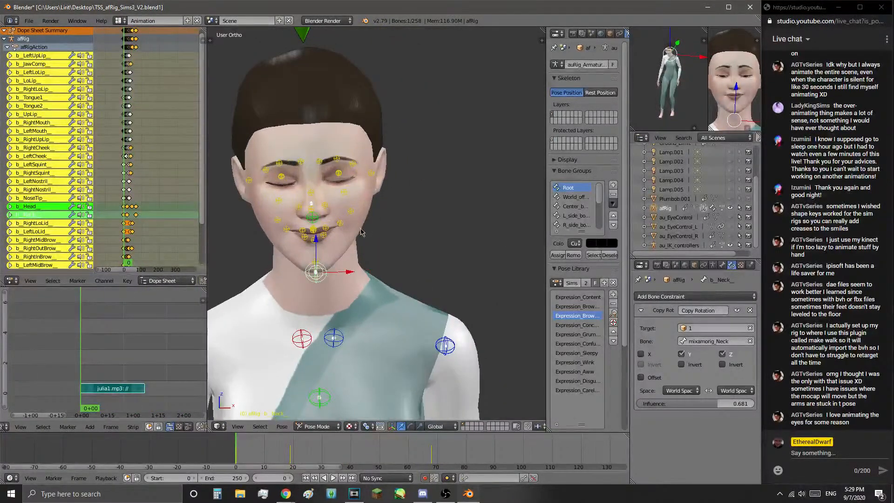
pyautogui.scroll(-6, 361, 230)
pyautogui.keyDown('shift'); pyautogui.moveTo(347, 287); pyautogui.dragTo(343, 358, button='middle'); pyautogui.keyUp('shift')
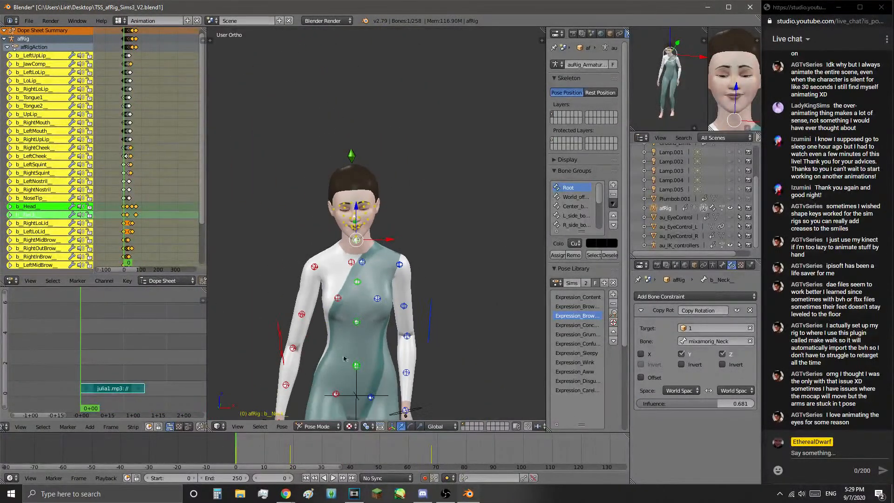
pyautogui.rightClick(364, 398)
pyautogui.scroll(8, 354, 212)
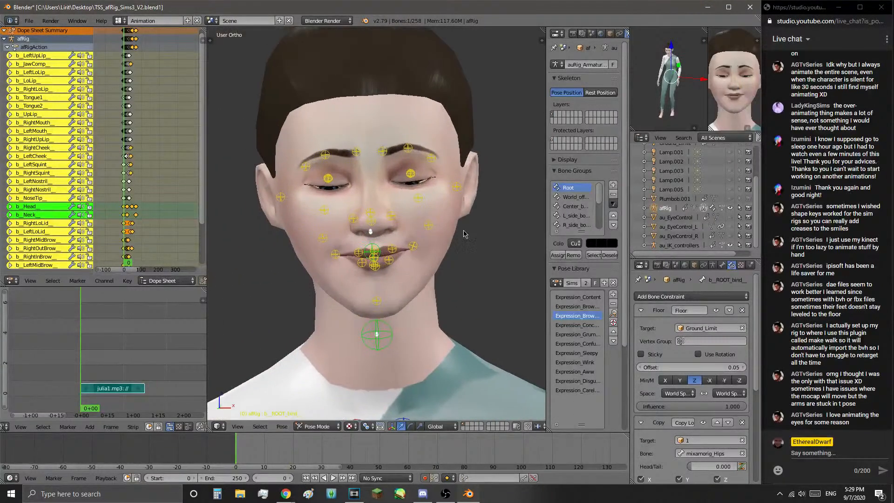
pyautogui.scroll(2, 443, 245)
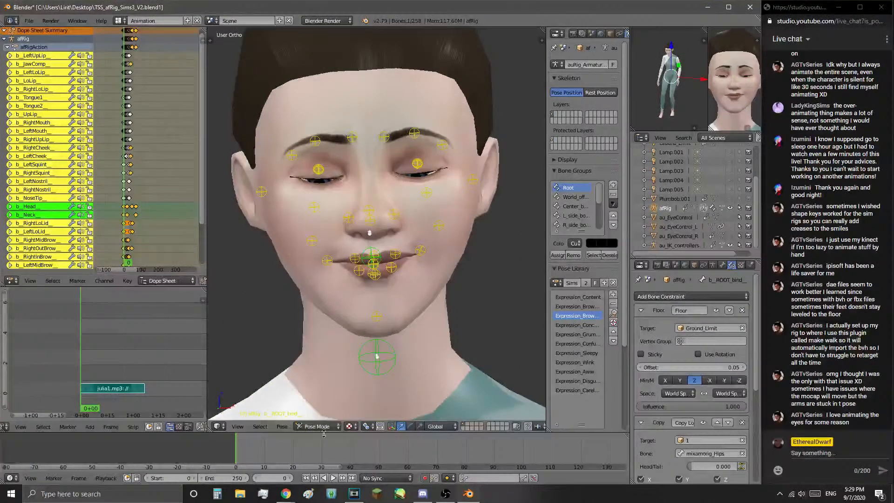
# - Go to frame 64 and adjust the right eyebrow's middle, outer and inner bones
pyautogui.hotkey('alt', 'a')
pyautogui.rightClick(449, 140)
pyautogui.press('g')
pyautogui.click(445, 202)
pyautogui.rightClick(415, 137)
pyautogui.press('g')
pyautogui.click(419, 135)
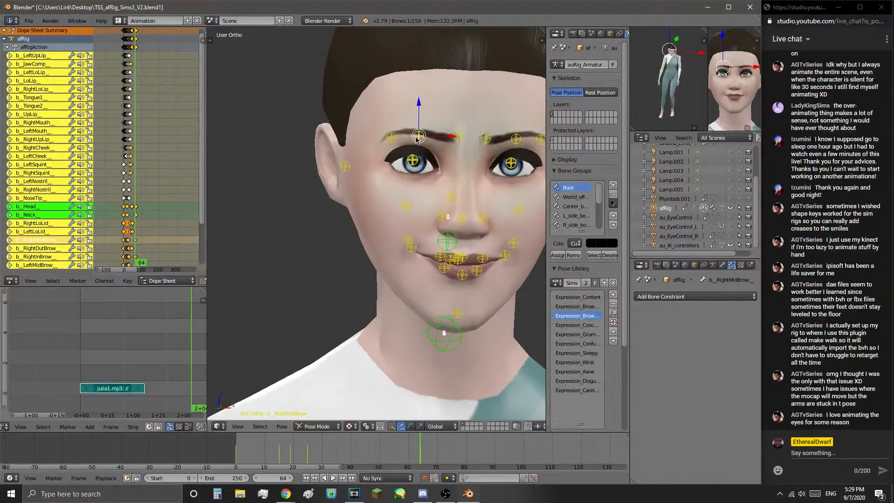
pyautogui.rightClick(391, 135)
pyautogui.rightClick(457, 139)
pyautogui.press('g')
pyautogui.click(455, 135)
# - Raise the left eyebrow's inner and middle bones at frame 64 and adjust its outer bone
pyautogui.moveTo(454, 147); pyautogui.dragTo(424, 155, button='middle')
pyautogui.rightClick(451, 139)
pyautogui.press('g')
pyautogui.click(452, 134)
pyautogui.rightClick(483, 140)
pyautogui.press('g')
pyautogui.click(480, 132)
pyautogui.rightClick(508, 142)
pyautogui.press('g')
pyautogui.click(509, 144)
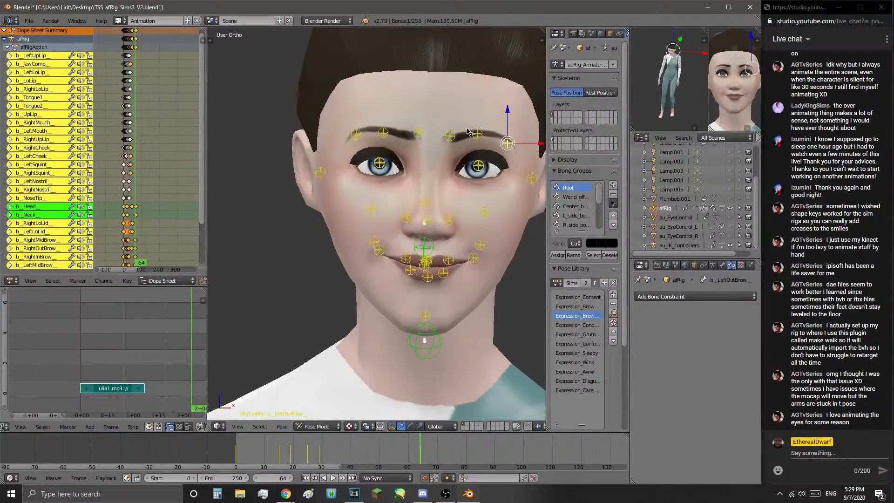
# - Shift the left eyebrow's middle bone slightly outward at frame 64
pyautogui.rightClick(475, 136)
pyautogui.press('g')
pyautogui.click(476, 136)
pyautogui.press('g')
pyautogui.click(478, 137)
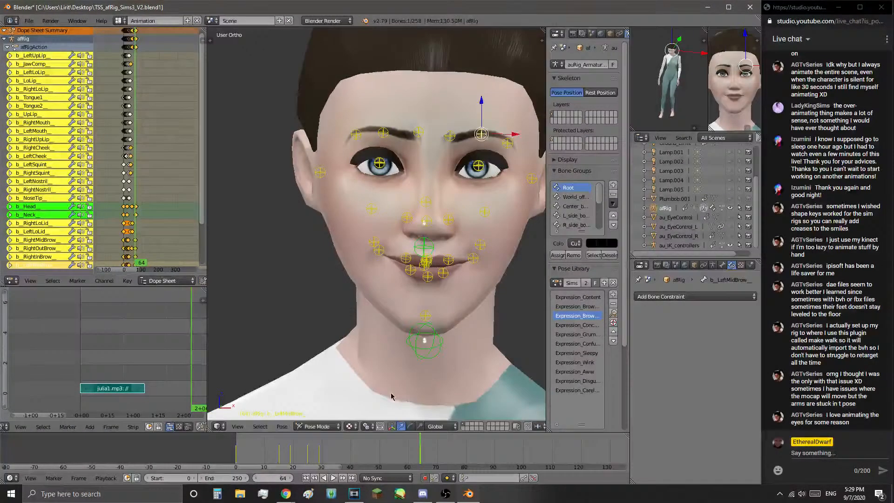
# - Play the animation to review the eyebrow motion leading into and past frame 64
pyautogui.click(375, 444)
pyautogui.hotkey('alt', 'a')
pyautogui.click(322, 446)
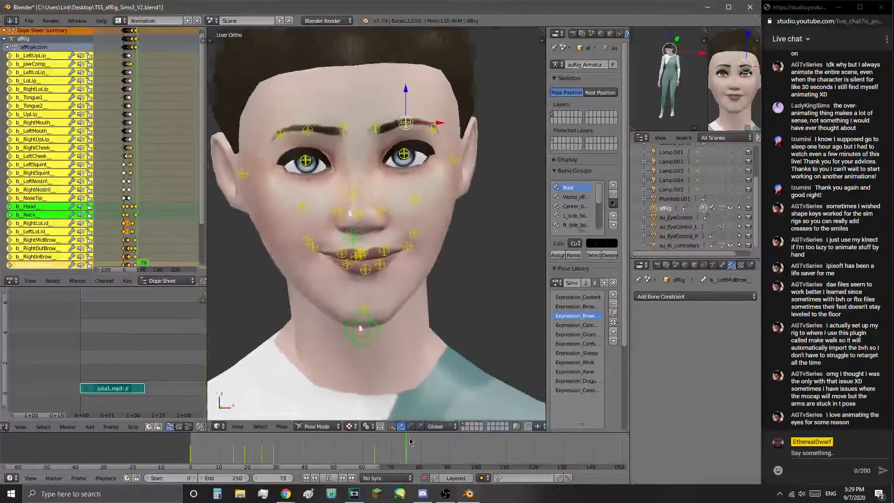
# - Stop playback at frame 85 and reposition the right mouth corner and right lip bones
pyautogui.hotkey('alt', 'a')
pyautogui.rightClick(293, 247)
pyautogui.press('g')
pyautogui.click(303, 254)
pyautogui.rightClick(323, 258)
pyautogui.press('g')
pyautogui.click(321, 264)
# - Shift the lower lip bone and lower the left mouth corner bone slightly at frame 85
pyautogui.rightClick(347, 264)
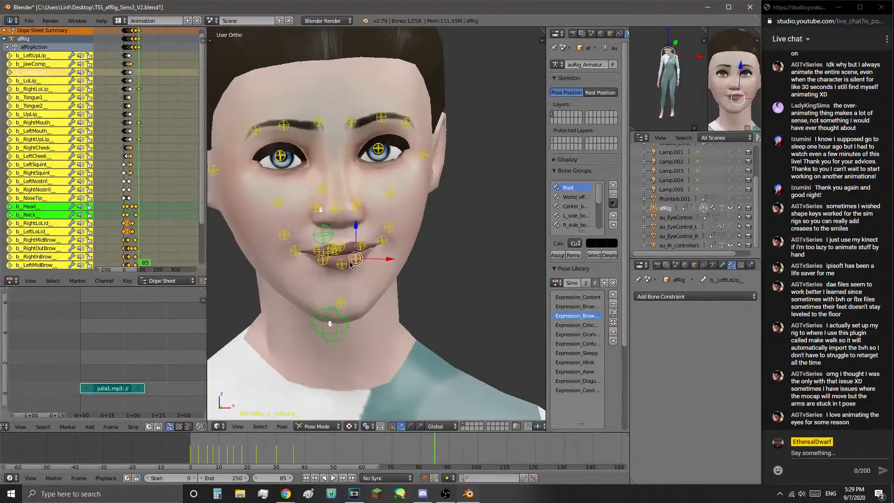
pyautogui.press('g')
pyautogui.click(345, 263)
pyautogui.rightClick(381, 245)
pyautogui.press('g')
pyautogui.click(378, 250)
# - Play the animation backward and forward to review the mouth movement around frame 85, and return to frame 0
pyautogui.hotkey('shift', 'alt', 'a')
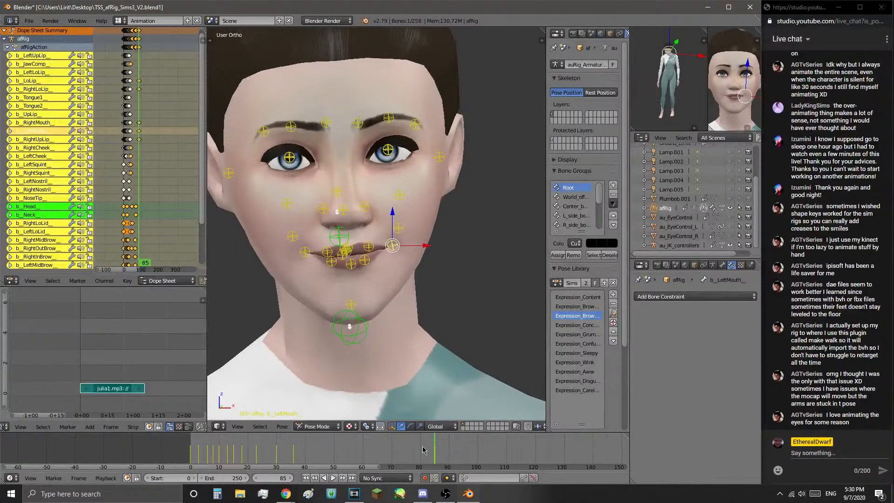
pyautogui.hotkey('shift', 'alt', 'a')
pyautogui.click(324, 438)
pyautogui.hotkey('shift', 'alt', 'a')
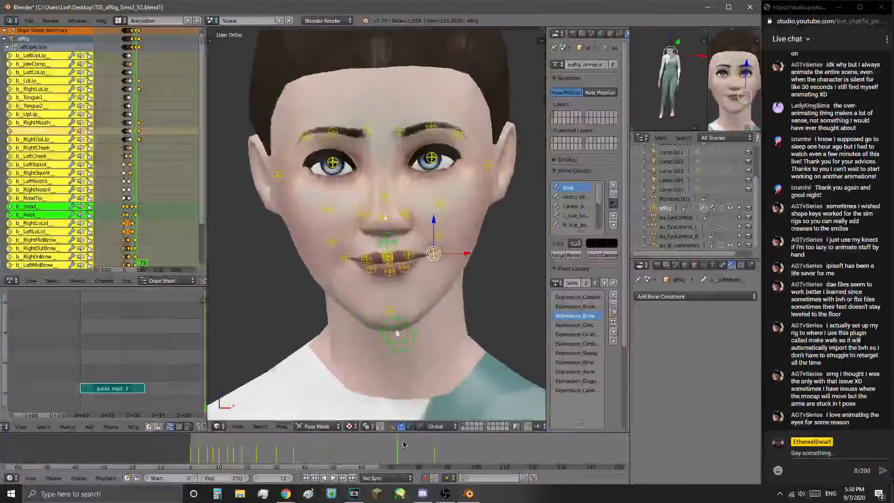
pyautogui.click(323, 478)
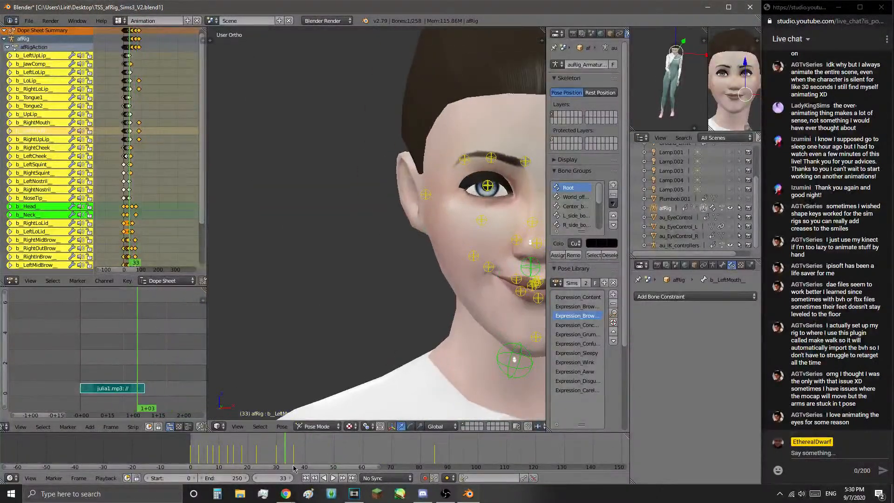
pyautogui.click(333, 478)
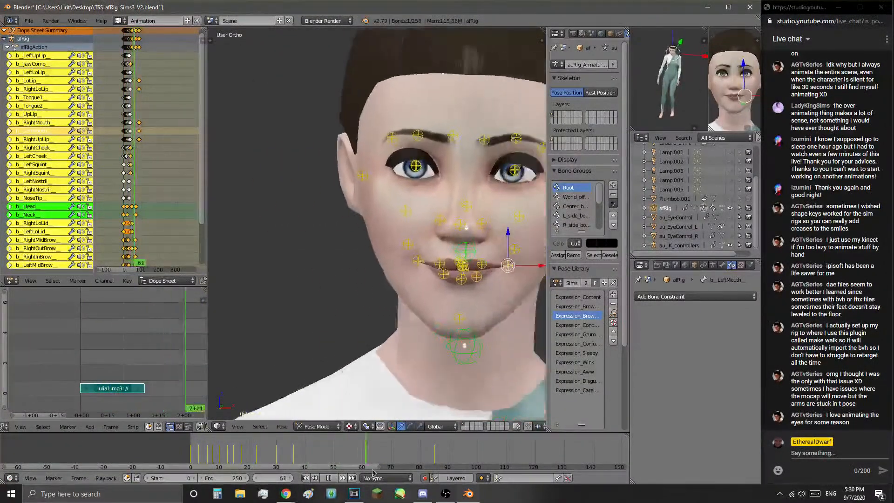
pyautogui.hotkey('alt', 'a')
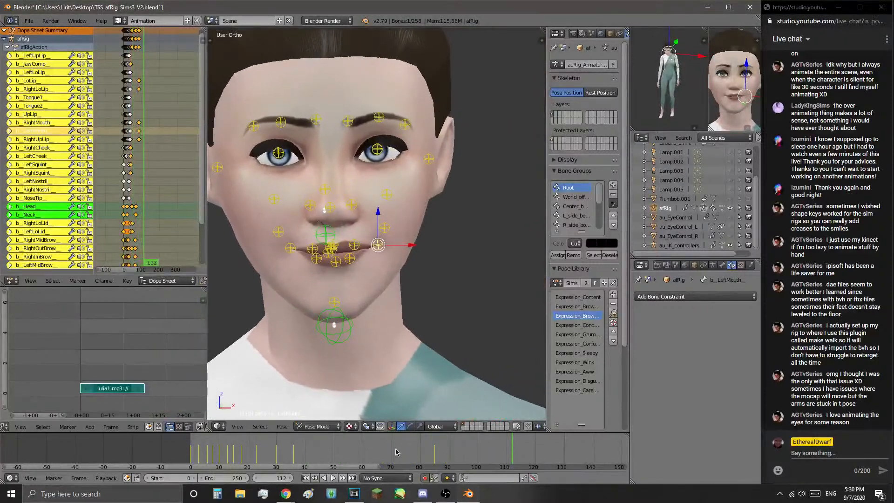
pyautogui.click(305, 478)
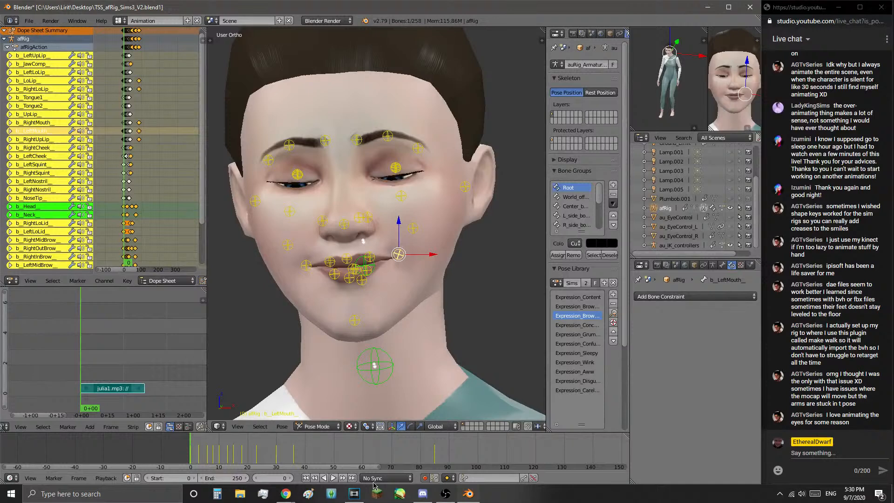
# - Inspect the left eye up close at frame 0 and play the animation through to frame 30
pyautogui.scroll(1, 372, 455)
pyautogui.scroll(4, 392, 186)
pyautogui.scroll(3, 392, 186)
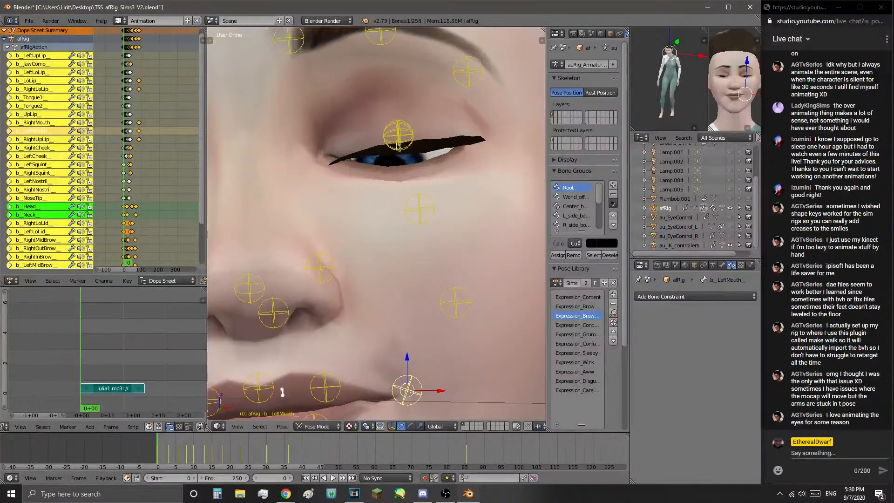
pyautogui.scroll(-5, 403, 200)
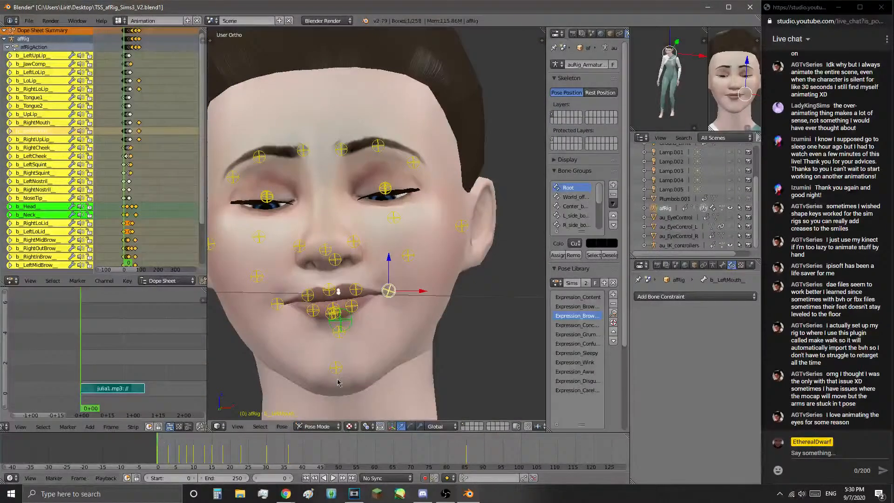
pyautogui.hotkey('alt', 'a')
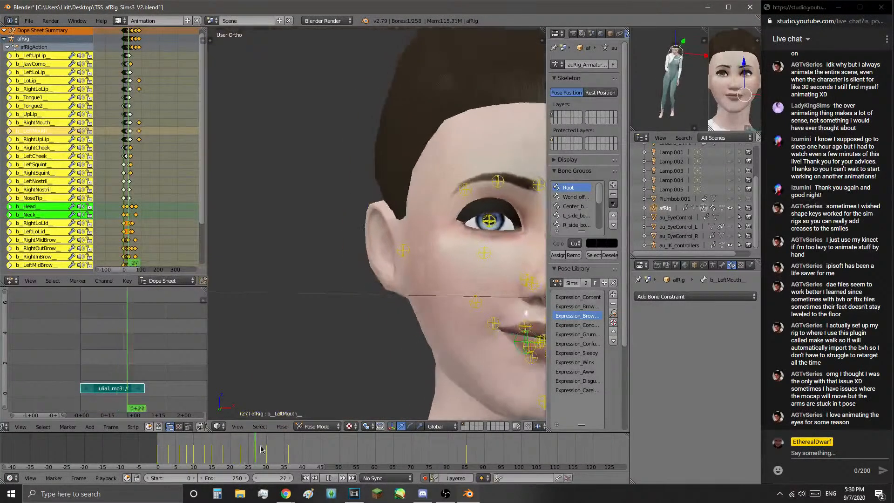
pyautogui.hotkey('alt', 'a')
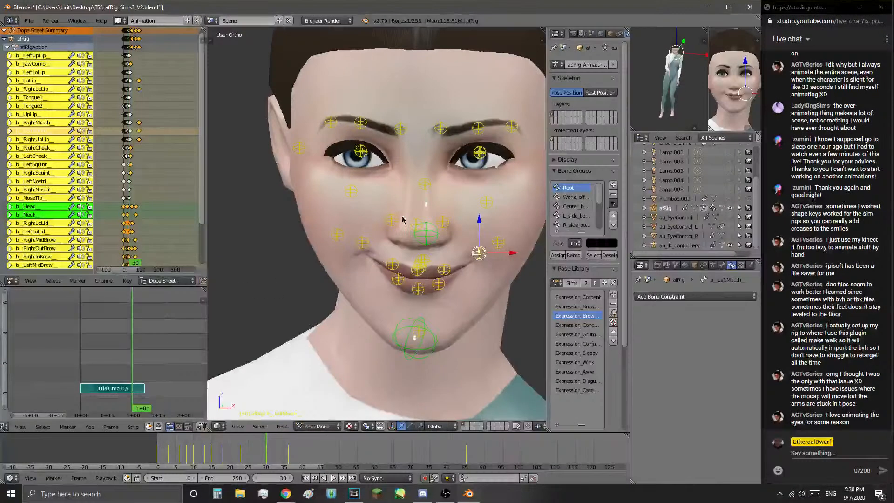
# - Go back to frame 23 and examine both eyes up close from the front
pyautogui.moveTo(368, 328); pyautogui.dragTo(382, 320, button='middle')
pyautogui.moveTo(347, 360); pyautogui.dragTo(387, 374, button='middle')
pyautogui.moveTo(269, 455); pyautogui.dragTo(241, 455)
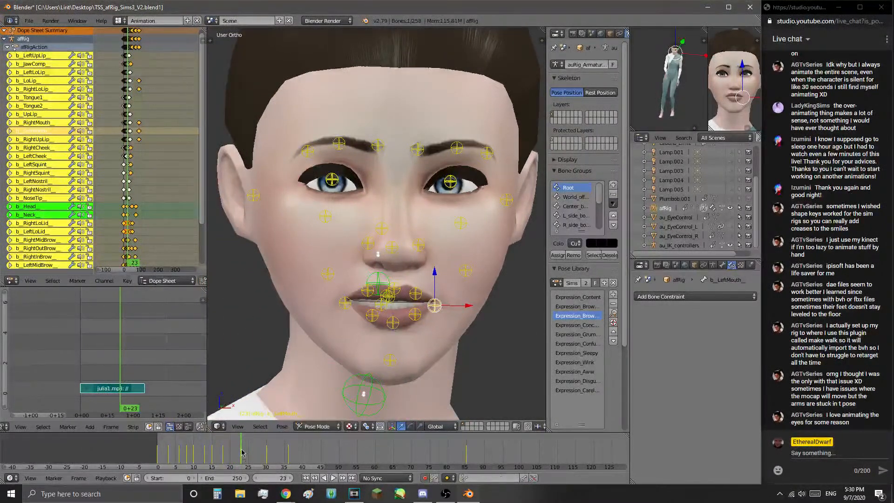
pyautogui.rightClick(459, 181)
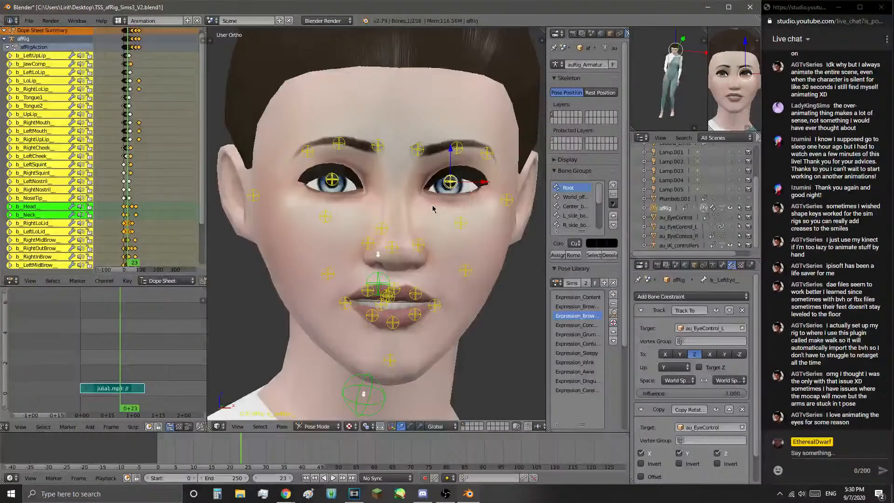
pyautogui.scroll(3, 435, 200)
pyautogui.scroll(-4, 441, 189)
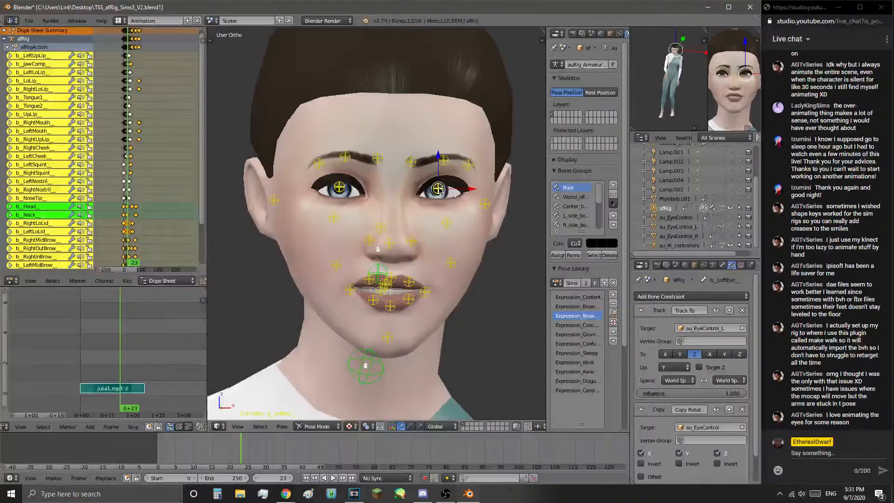
pyautogui.scroll(3, 439, 189)
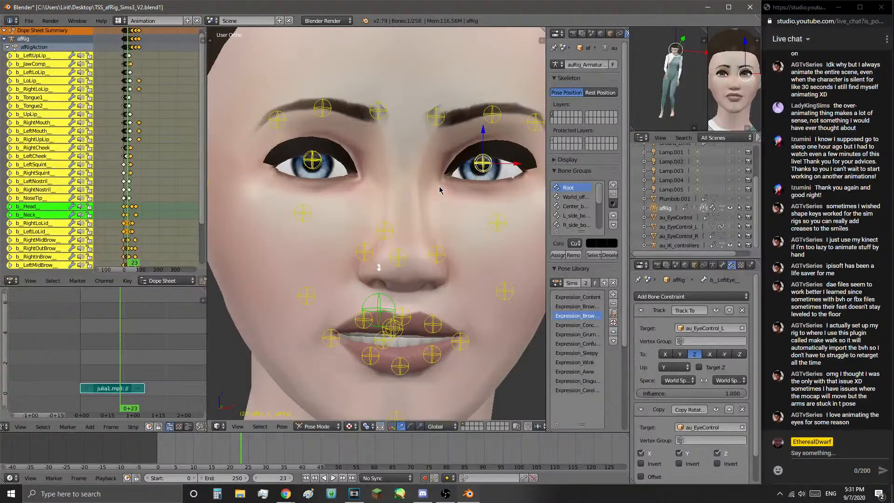
pyautogui.scroll(2, 440, 189)
pyautogui.scroll(-3, 440, 189)
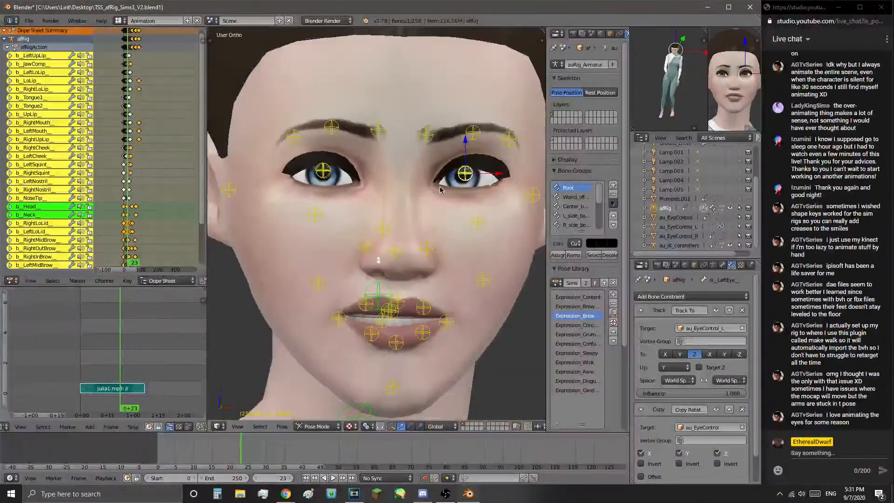
pyautogui.scroll(-2, 440, 189)
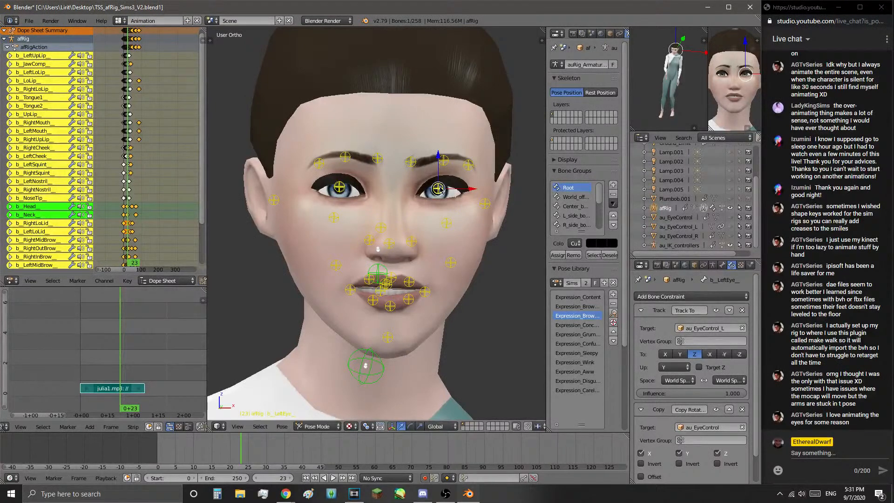
pyautogui.scroll(2, 439, 187)
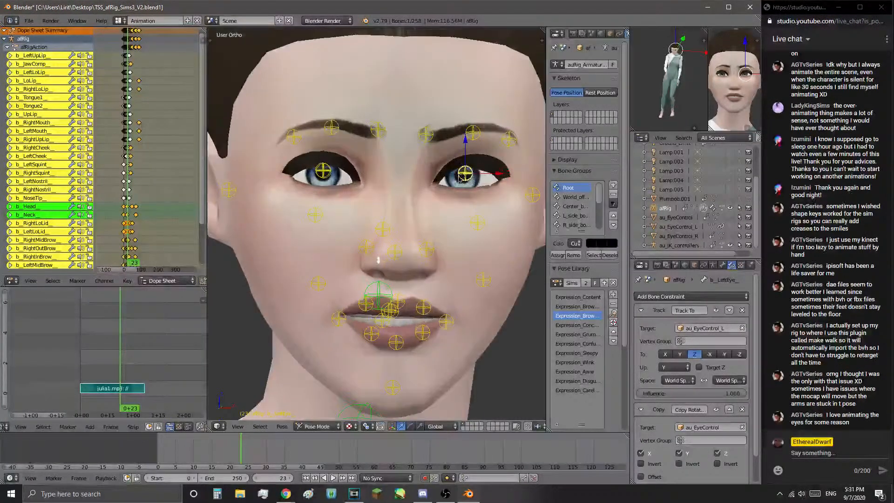
# - Select the eye and eyelid bones of both eyes and key their unchanged rotation and position at frame 23
pyautogui.moveTo(496, 161)
pyautogui.keyDown('ctrl'); pyautogui.mouseDown()
pyautogui.moveTo(366, 153)
pyautogui.moveTo(302, 177)
pyautogui.moveTo(513, 189)
pyautogui.moveTo(506, 181)
pyautogui.mouseUp(); pyautogui.keyUp('ctrl')
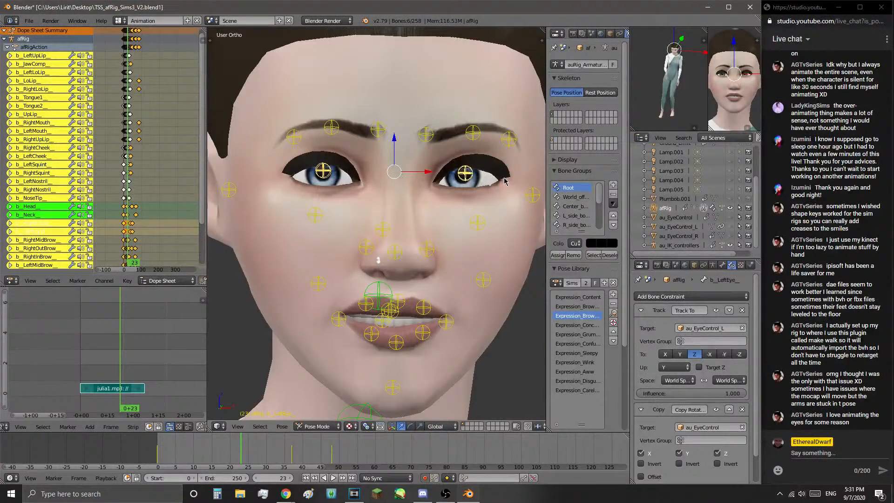
pyautogui.rightClick(471, 176)
pyautogui.moveTo(495, 164)
pyautogui.keyDown('ctrl'); pyautogui.mouseDown()
pyautogui.moveTo(352, 154)
pyautogui.moveTo(364, 193)
pyautogui.moveTo(506, 175)
pyautogui.moveTo(495, 164)
pyautogui.mouseUp(); pyautogui.keyUp('ctrl')
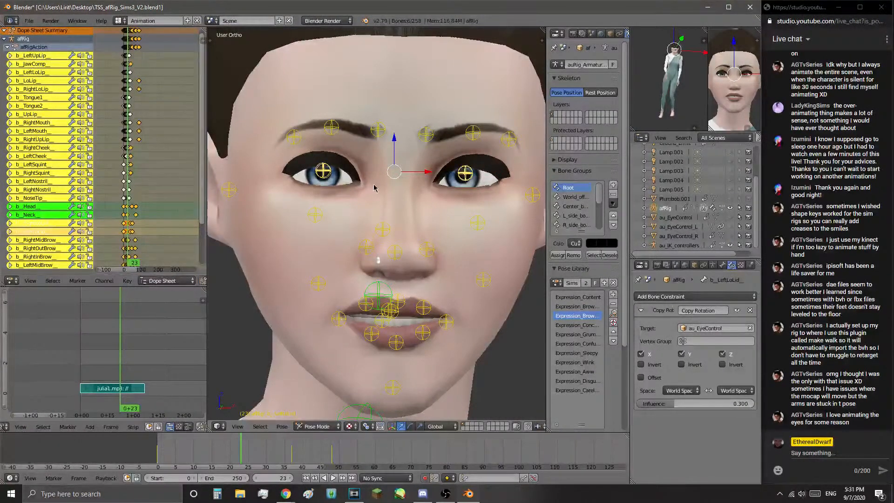
pyautogui.press('r')
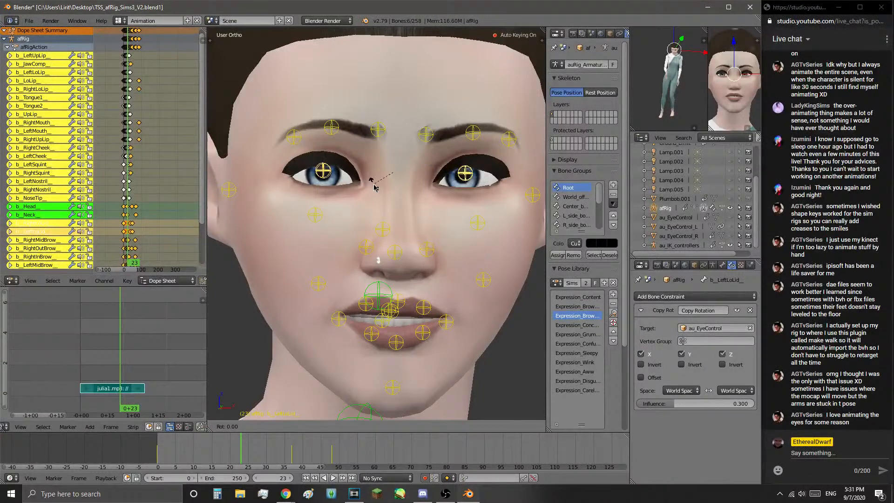
pyautogui.click(374, 188)
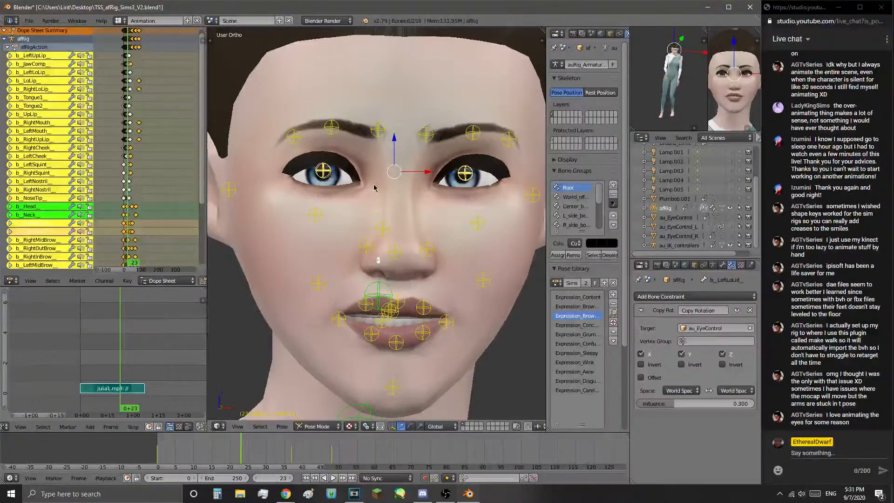
pyautogui.press('g')
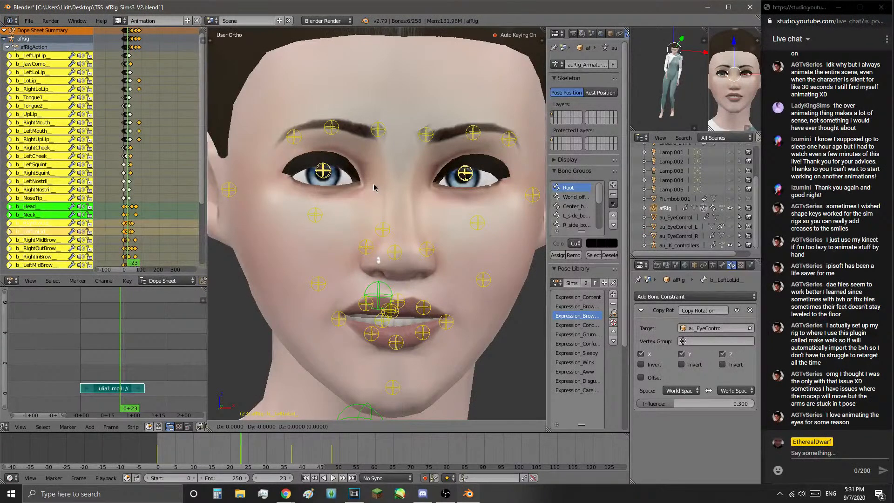
pyautogui.click(374, 188)
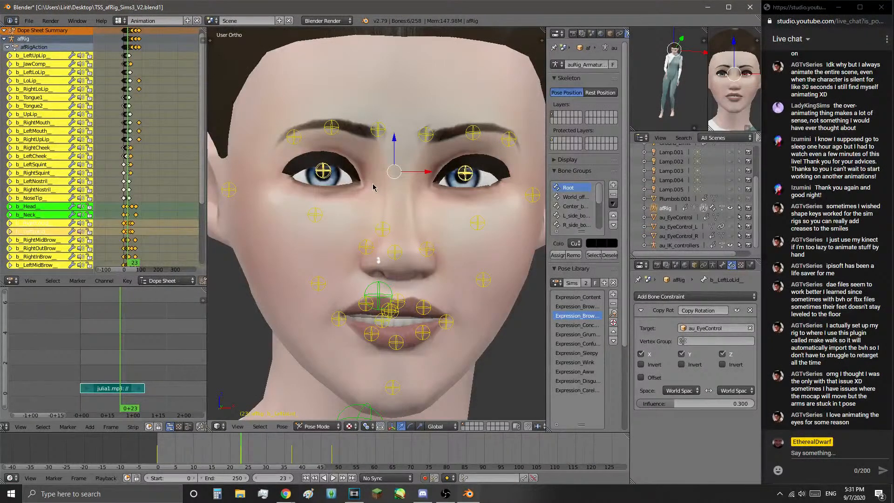
# - Play the animation on from frame 23 and stop at frame 29
pyautogui.scroll(-2, 431, 236)
pyautogui.scroll(4, 201, 454)
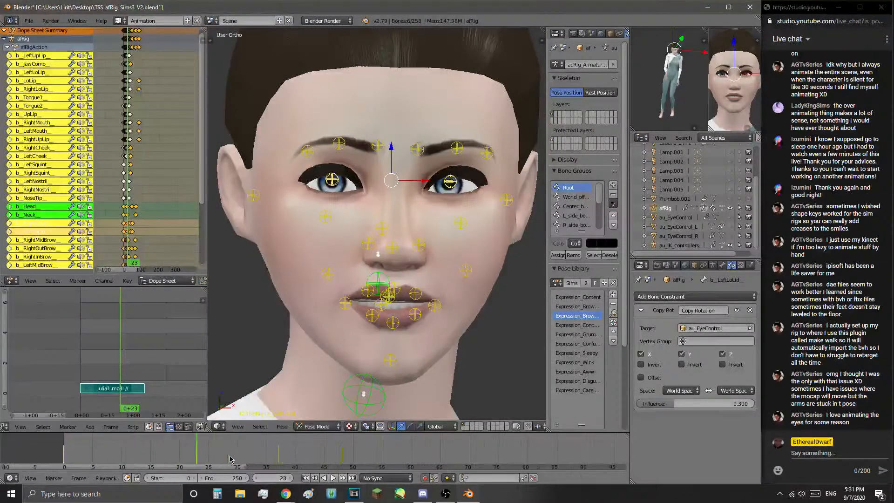
pyautogui.scroll(4, 160, 454)
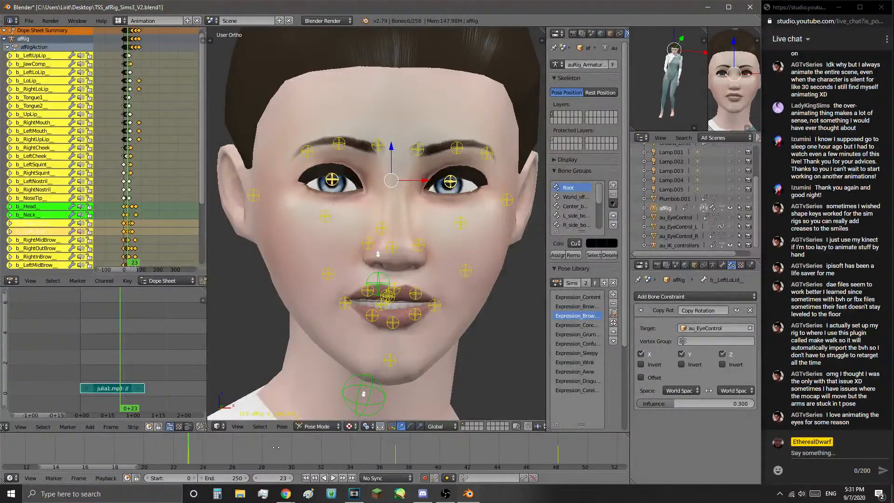
pyautogui.scroll(6, 165, 452)
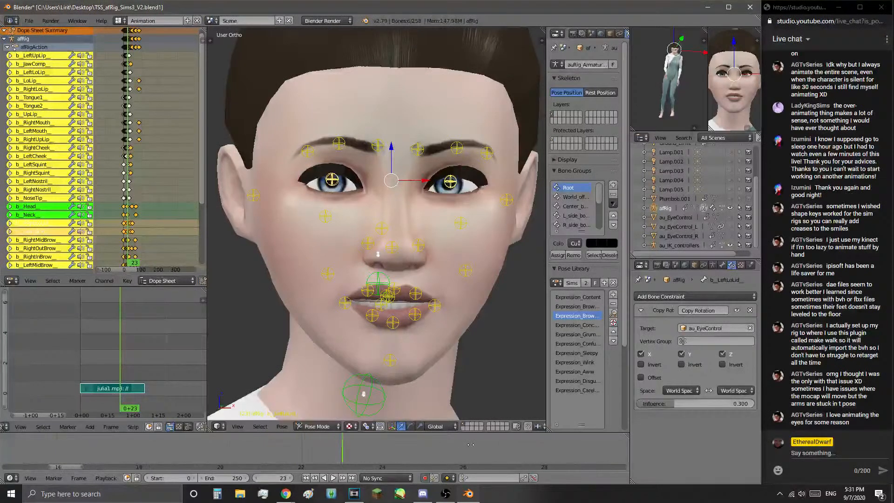
pyautogui.scroll(-2, 362, 452)
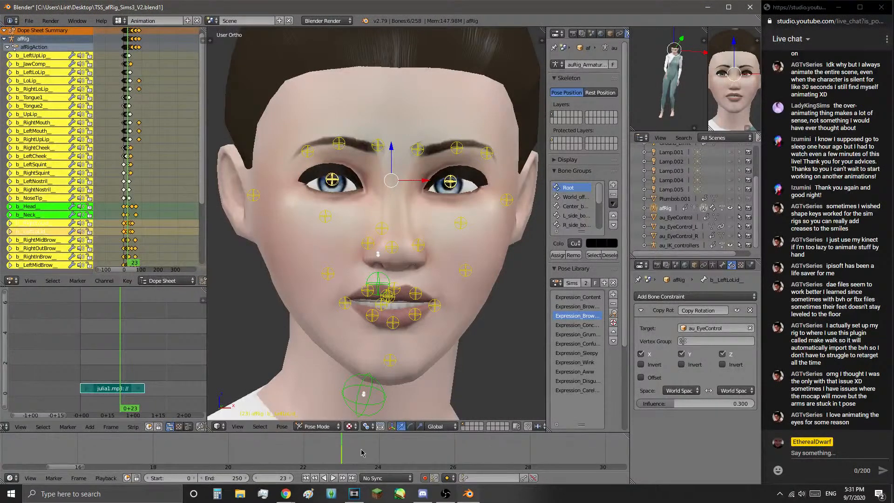
pyautogui.scroll(-1, 361, 452)
pyautogui.moveTo(356, 452); pyautogui.dragTo(225, 447, button='middle')
pyautogui.hotkey('alt', 'a')
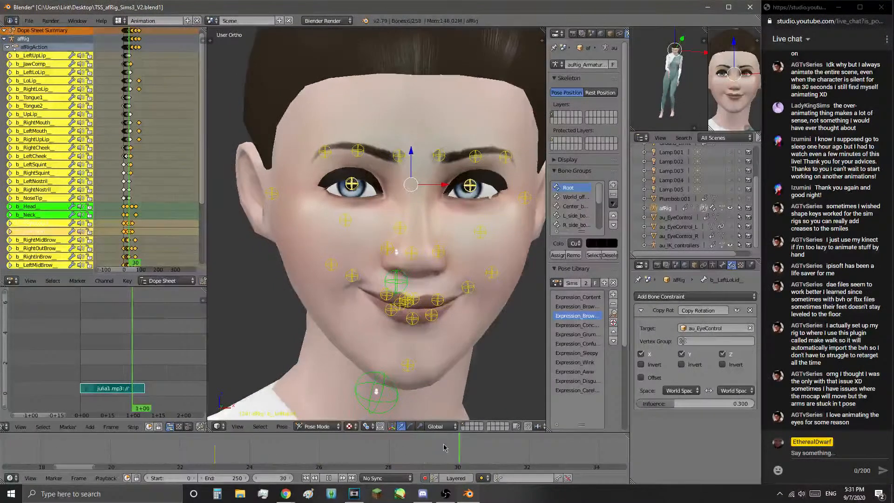
pyautogui.moveTo(441, 443); pyautogui.dragTo(425, 445)
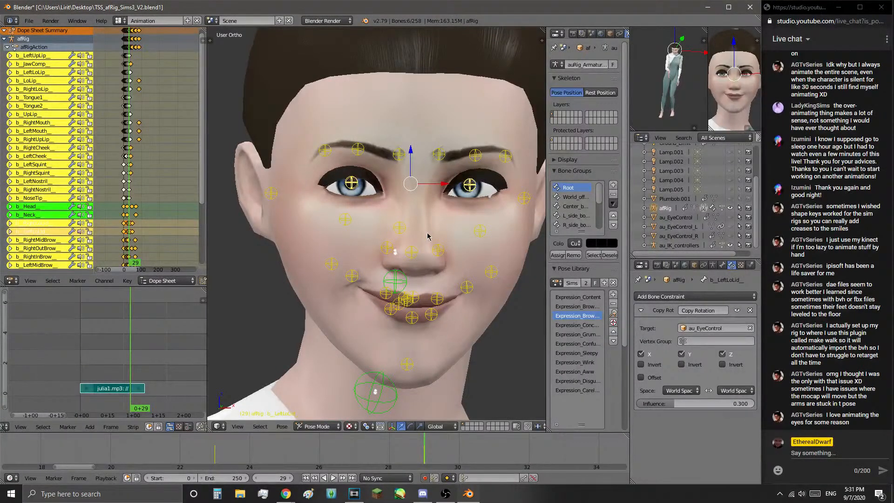
# - Adjust the selected eye and eyelid bones at frame 29, trying a free rotation and then a move
pyautogui.press('r')
pyautogui.press('r')
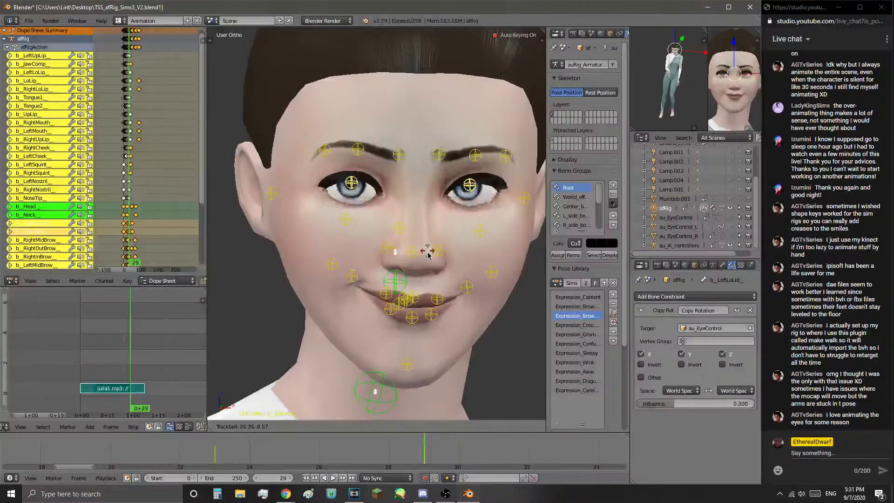
pyautogui.click(442, 219)
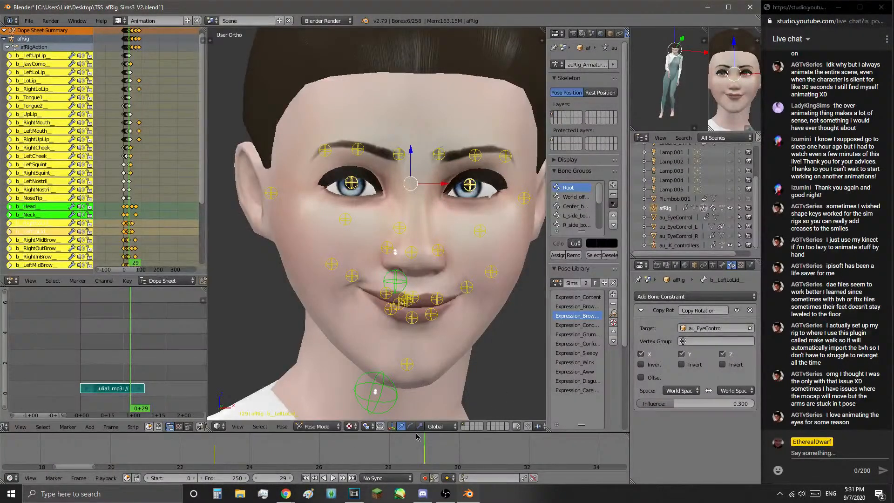
pyautogui.press('g')
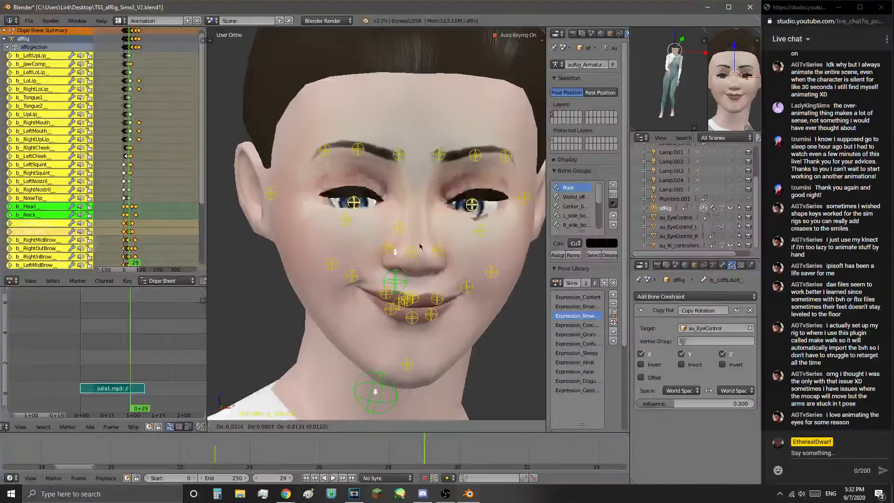
pyautogui.click(419, 233)
# - Cancel the pending move, return to frame 23 and play the animation on to frame 25
pyautogui.click(214, 456)
pyautogui.hotkey('alt', 'a')
pyautogui.press('Escape')
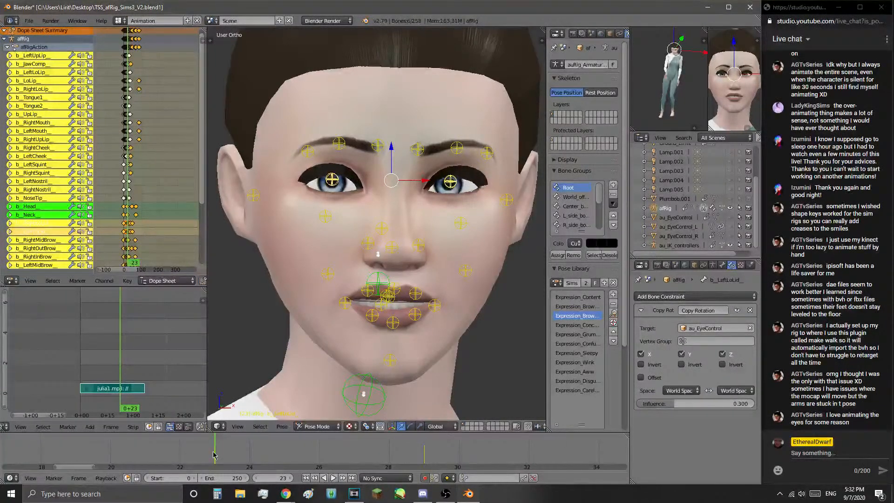
pyautogui.hotkey('alt', 'a')
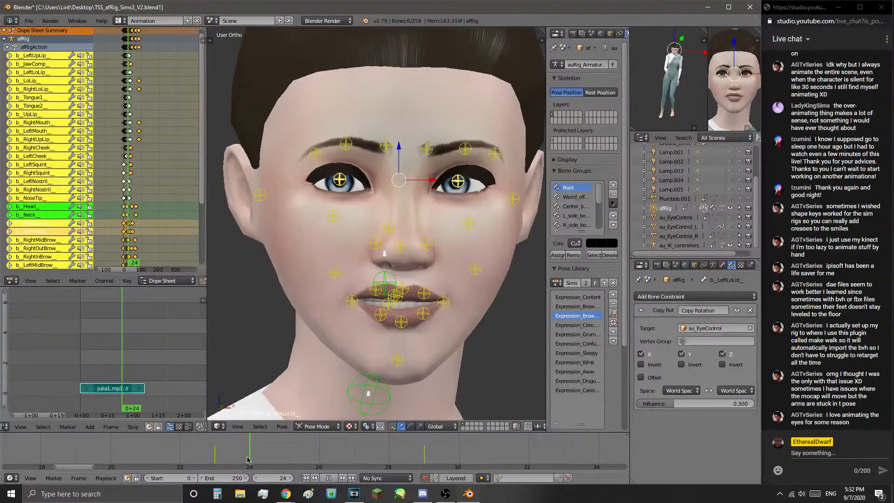
pyautogui.hotkey('alt', 'a')
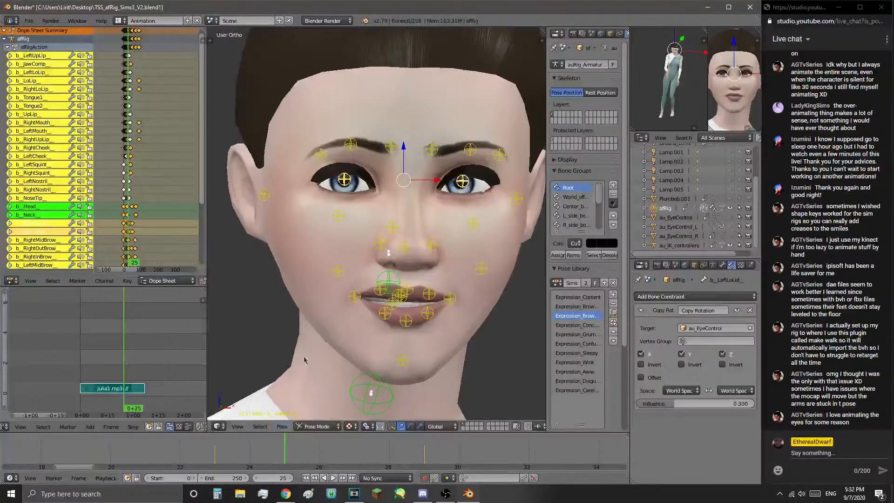
# - Rotate the right upper eyelid bone down freely at frame 25 until the lid is nearly closed
pyautogui.scroll(3, 326, 224)
pyautogui.keyDown('shift'); pyautogui.scroll(5, 357, 204); pyautogui.keyUp('shift')
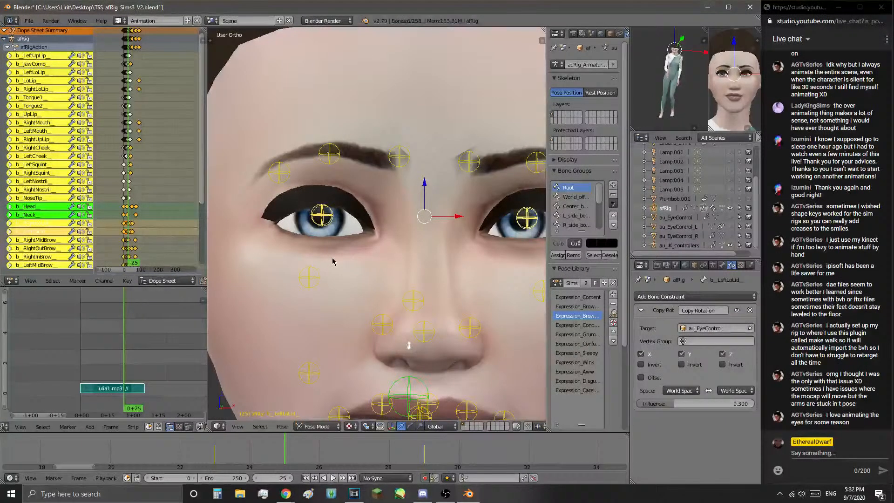
pyautogui.scroll(1, 332, 261)
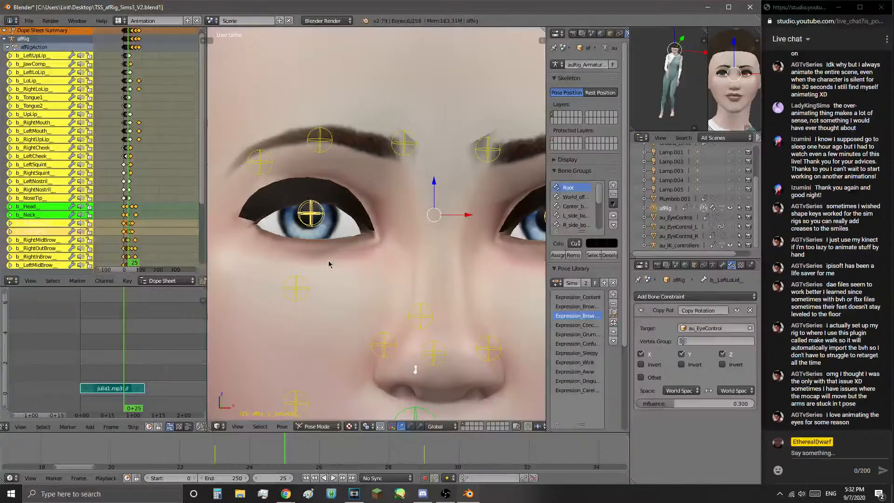
pyautogui.scroll(-1, 364, 252)
pyautogui.rightClick(320, 218)
pyautogui.rightClick(320, 218)
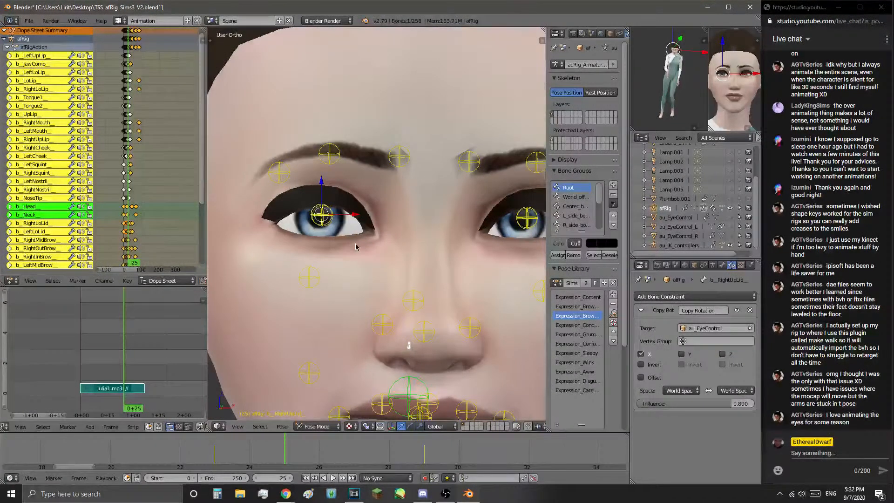
pyautogui.press('r')
pyautogui.press('r')
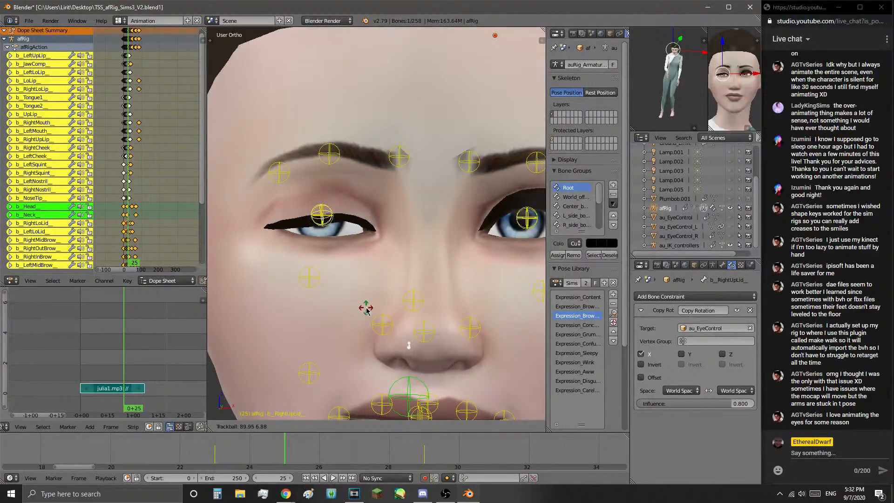
pyautogui.click(358, 349)
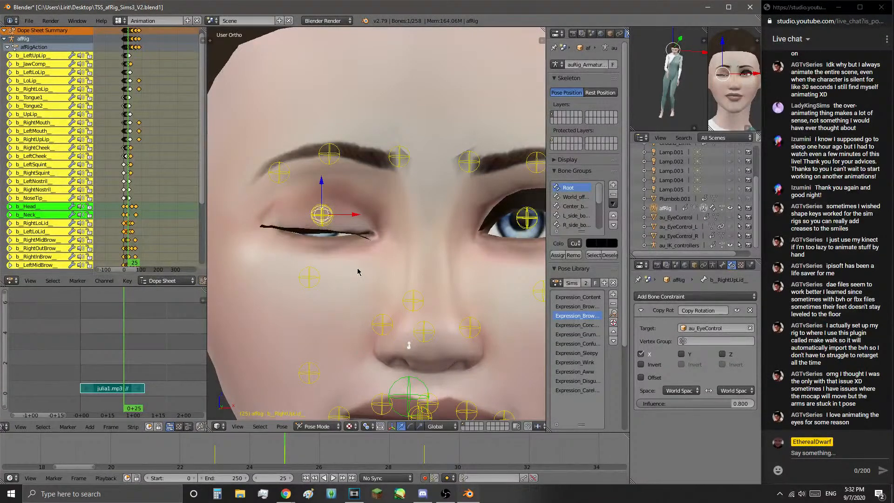
# - Rotate the right lower eyelid bone slightly upward at frame 25 to close the remaining gap in the eye
pyautogui.rightClick(321, 222)
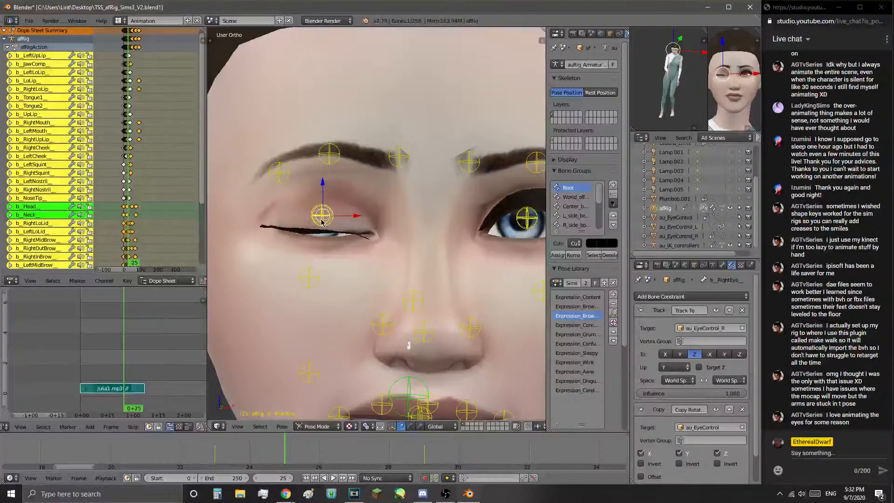
pyautogui.press('r')
pyautogui.press('r')
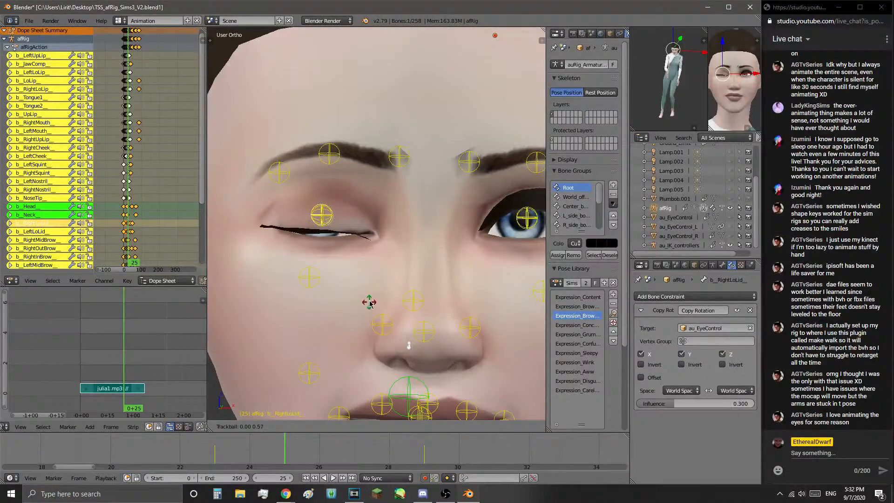
pyautogui.click(368, 293)
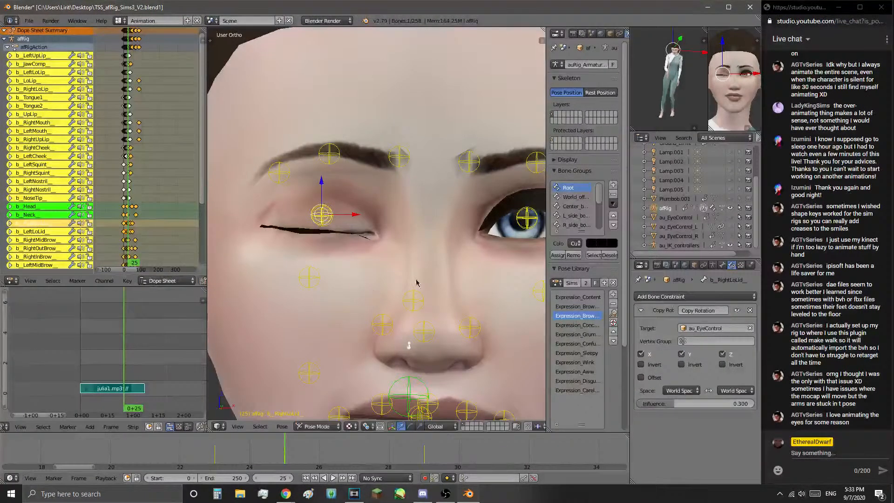
# - Rotate the left upper eyelid bone down freely at frame 25 until it nearly covers the eye
pyautogui.moveTo(369, 292); pyautogui.dragTo(343, 283, button='middle')
pyautogui.rightClick(453, 235)
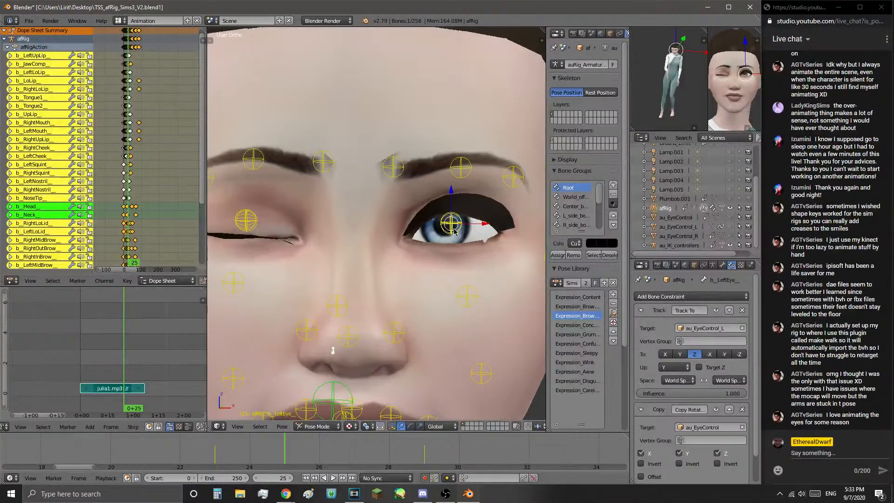
pyautogui.press('r')
pyautogui.press('r')
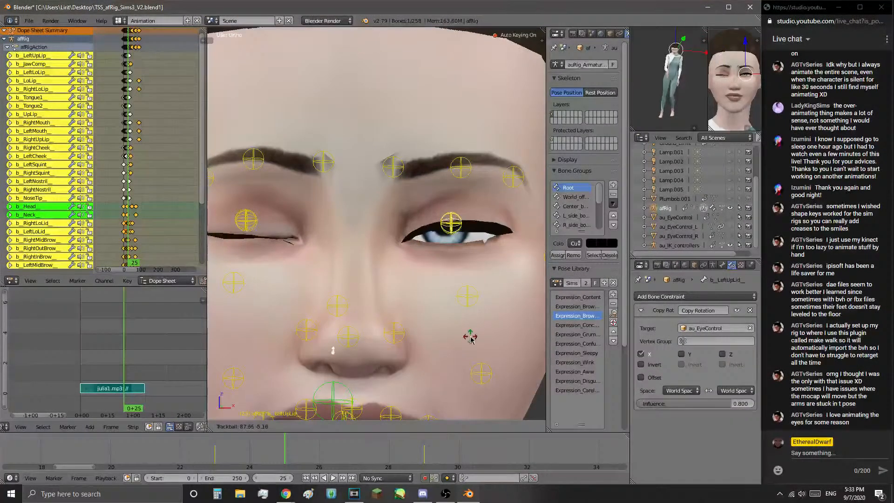
pyautogui.click(472, 370)
# - Rotate the left lower eyelid bone slightly upward at frame 25 so that both lids meet
pyautogui.rightClick(452, 230)
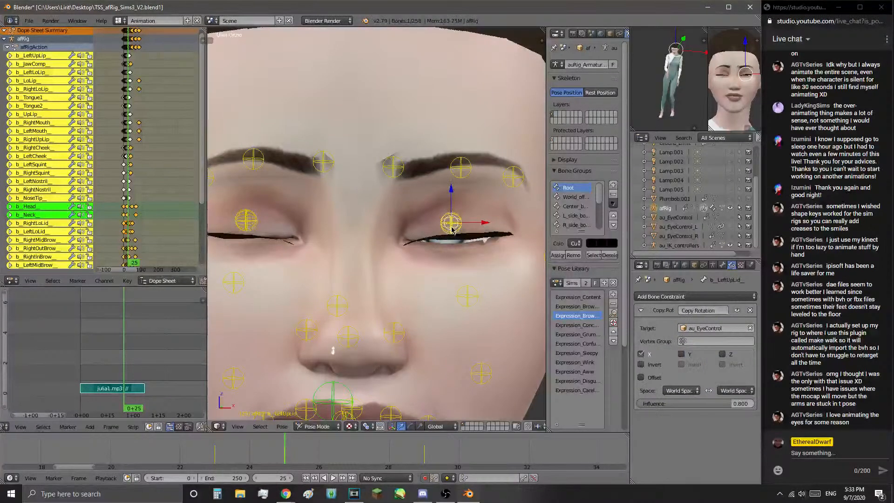
pyautogui.press('r')
pyautogui.press('r')
pyautogui.rightClick(465, 314)
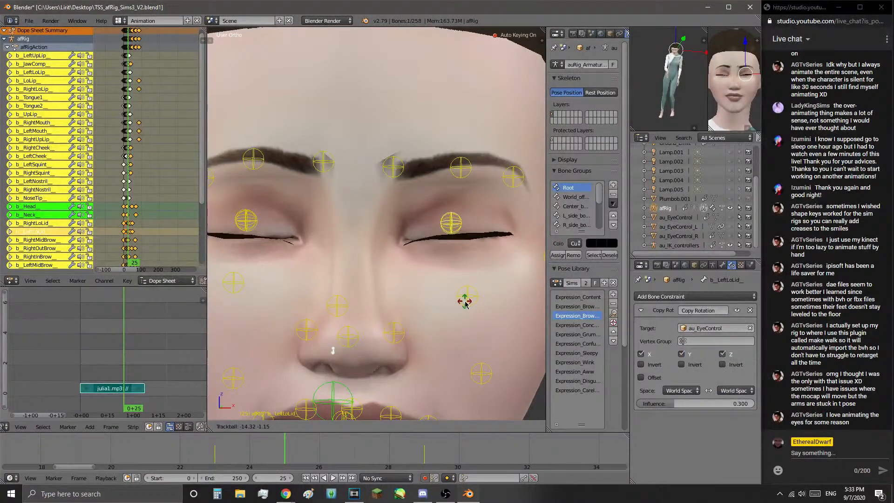
# - Review the blink by scrubbing through the surrounding frames up to frame 29, and return to frame 14
pyautogui.scroll(-5, 461, 312)
pyautogui.scroll(5, 460, 311)
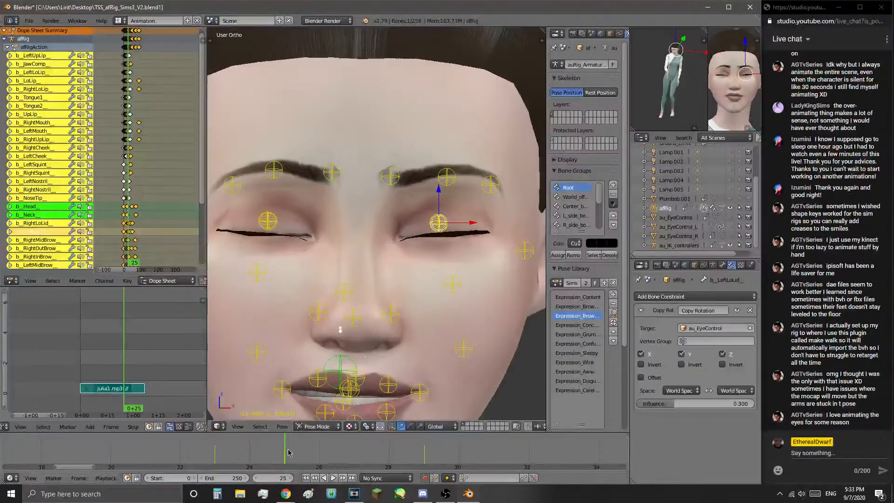
pyautogui.scroll(-5, 406, 333)
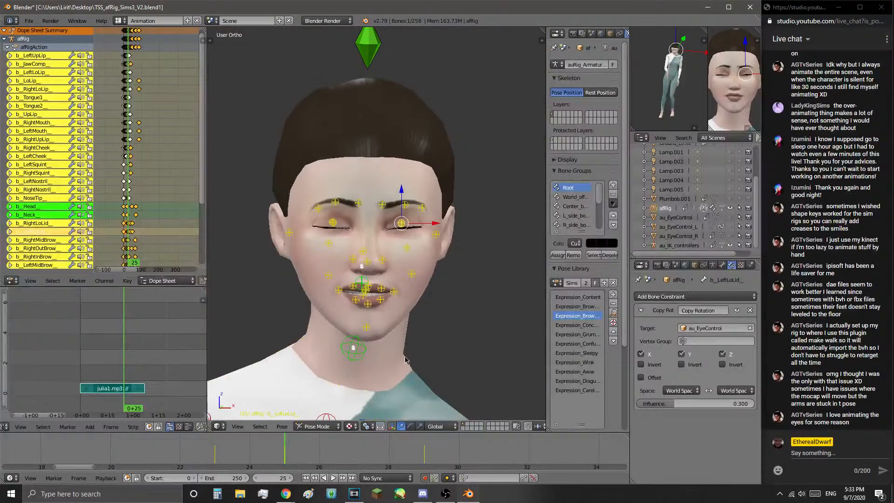
pyautogui.moveTo(291, 452); pyautogui.dragTo(104, 448)
pyautogui.scroll(-8, 103, 448)
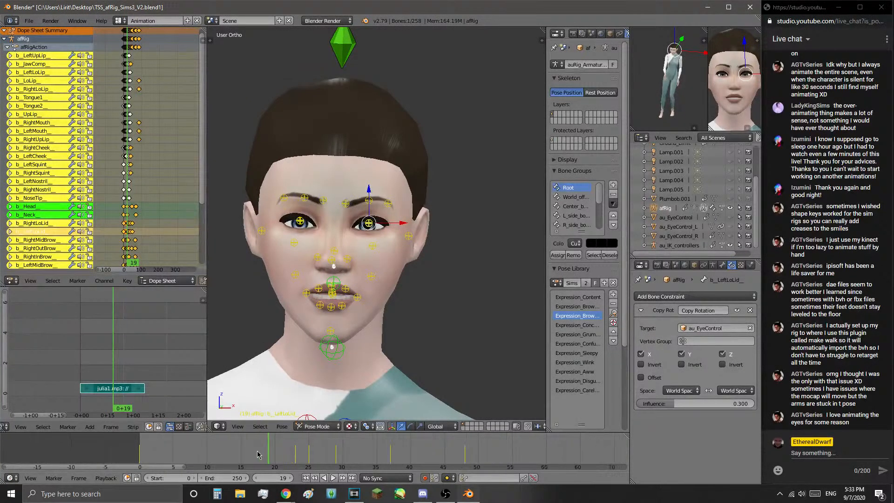
pyautogui.click(244, 456)
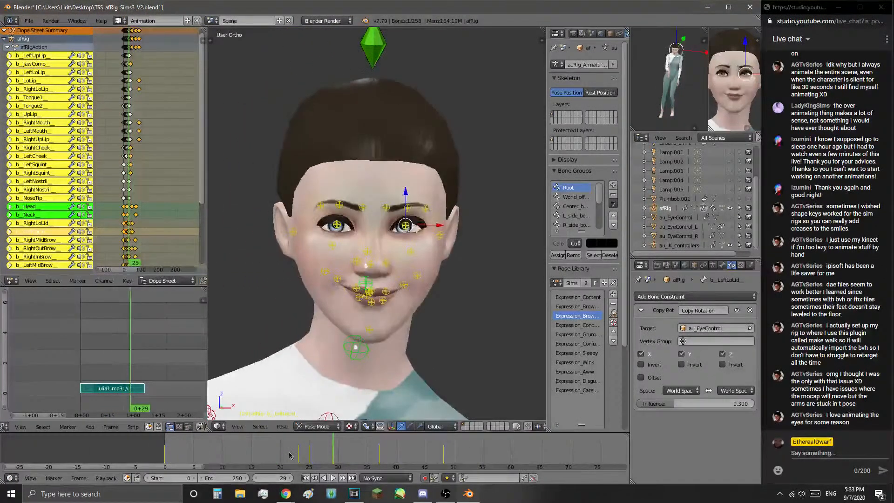
pyautogui.click(329, 479)
pyautogui.scroll(-5, 327, 386)
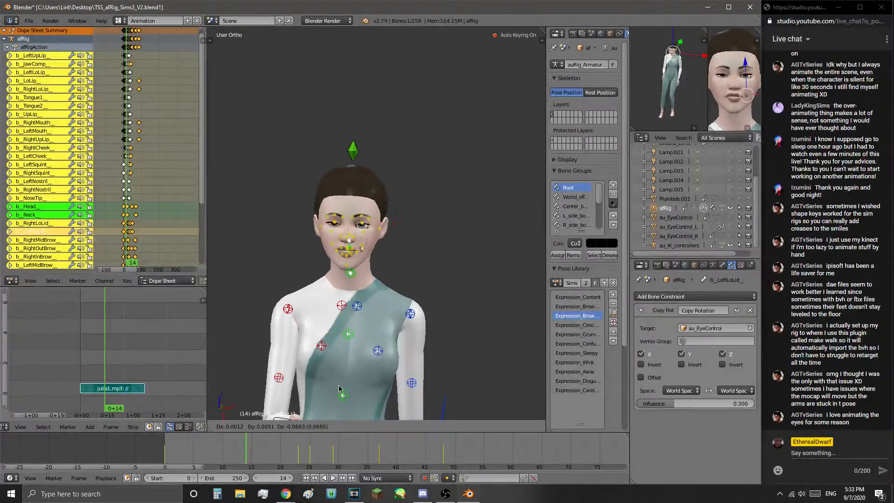
pyautogui.rightClick(346, 401)
pyautogui.scroll(6, 437, 238)
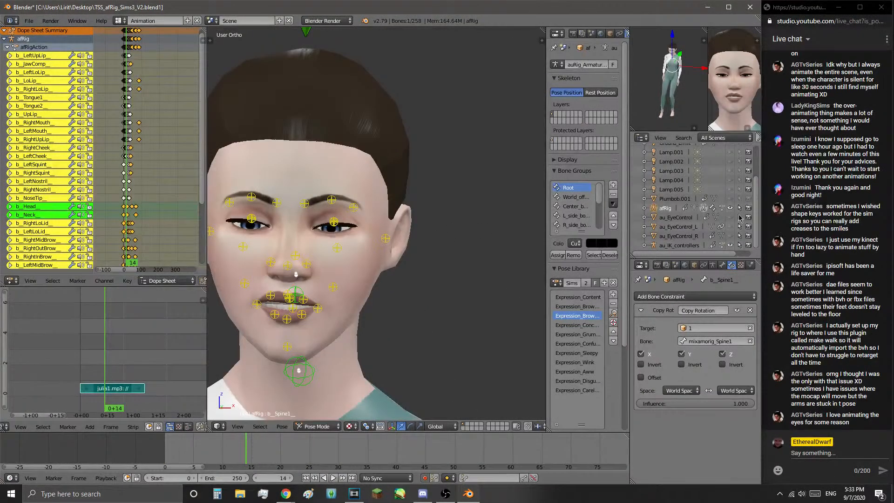
# - Select au_IK_controllers so the face bones are hidden, and play the animation from frame 14 to frame 45
pyautogui.click(680, 245)
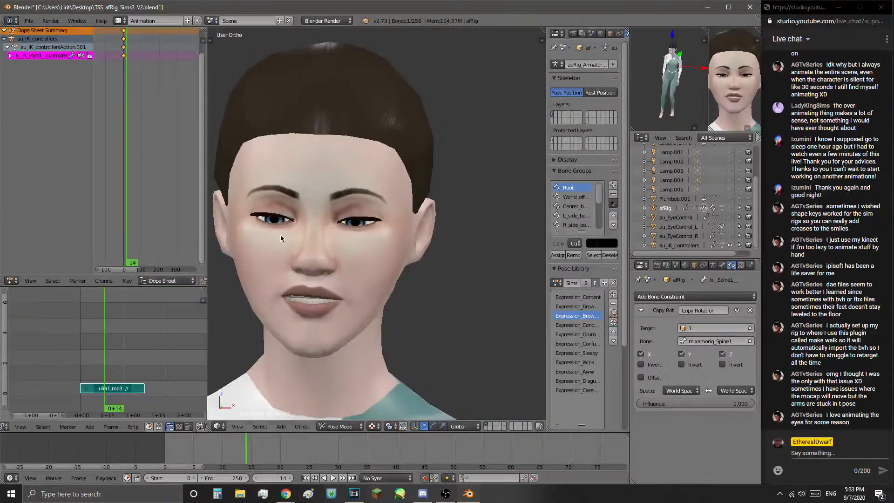
pyautogui.scroll(-3, 336, 304)
pyautogui.scroll(2, 342, 301)
pyautogui.click(334, 478)
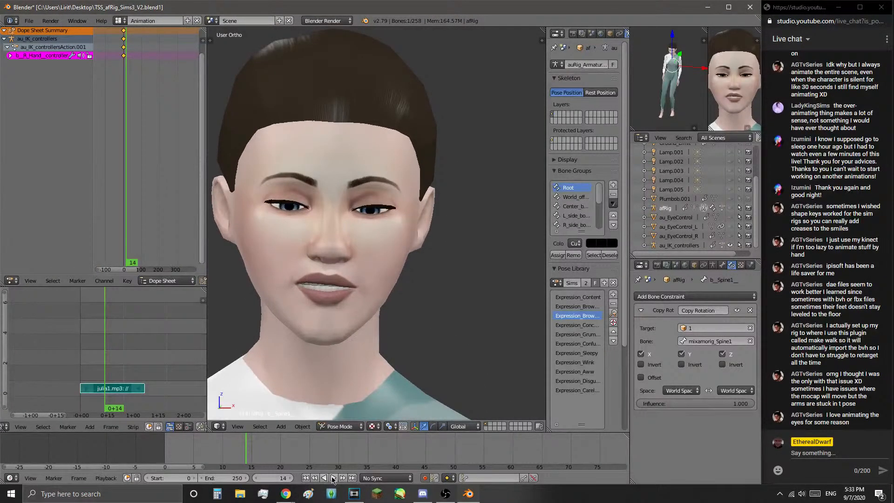
pyautogui.click(331, 478)
pyautogui.click(334, 478)
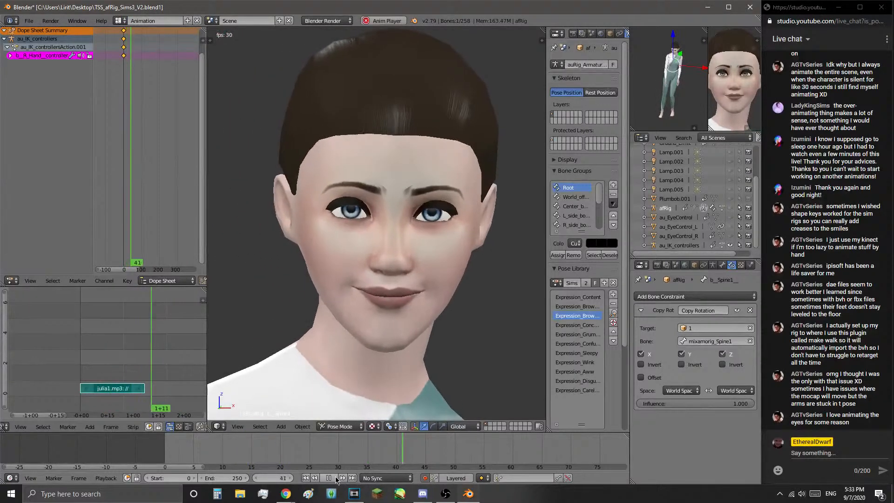
pyautogui.click(335, 478)
# - Reselect the afRig armature and select the eye and eyelid bones of both eyes
pyautogui.moveTo(730, 208); pyautogui.dragTo(730, 238)
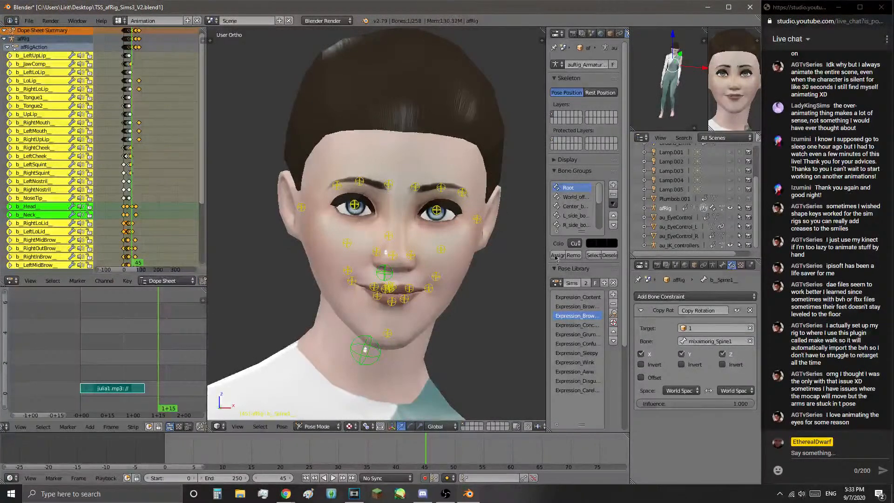
pyautogui.scroll(1, 388, 266)
pyautogui.rightClick(450, 206)
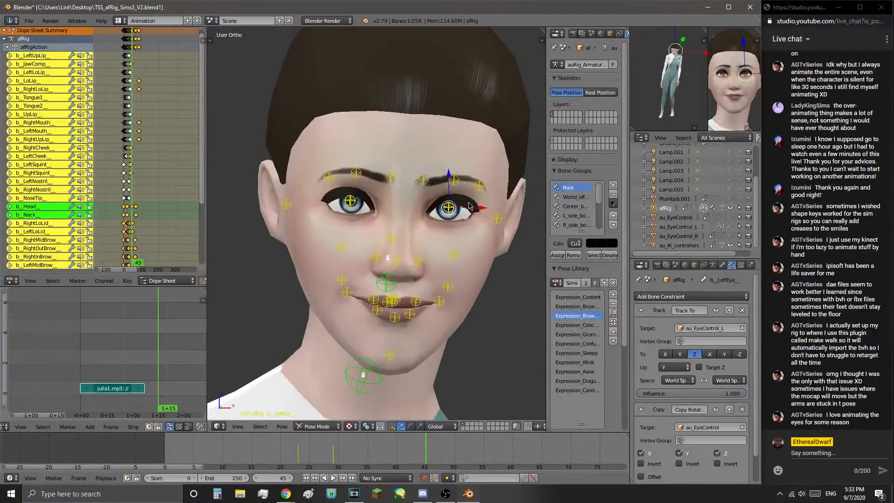
pyautogui.moveTo(449, 197)
pyautogui.keyDown('ctrl'); pyautogui.mouseDown()
pyautogui.moveTo(331, 192)
pyautogui.moveTo(421, 220)
pyautogui.moveTo(471, 220)
pyautogui.mouseUp(); pyautogui.keyUp('ctrl')
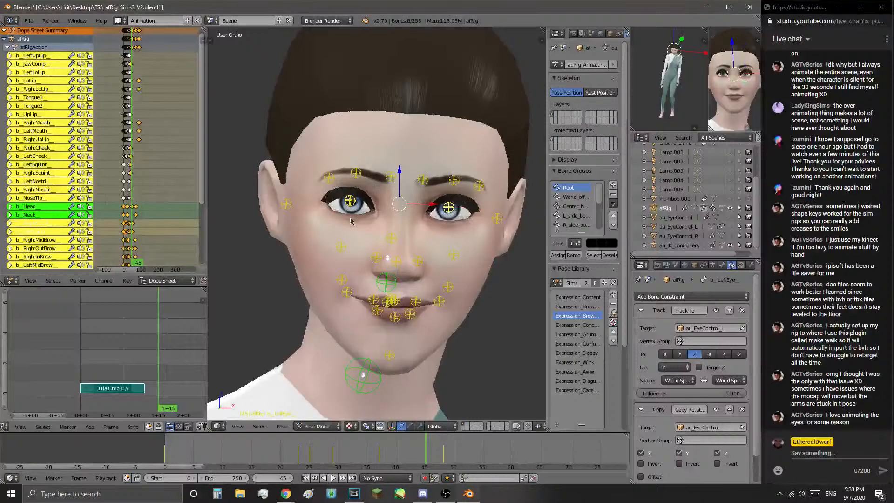
# - Bring the eye and eyelid keyframes into close view in the dope sheet and go to frame 25
pyautogui.moveTo(139, 239); pyautogui.dragTo(168, 157, button='middle')
pyautogui.scroll(2, 168, 156)
pyautogui.scroll(2, 170, 165)
pyautogui.scroll(5, 151, 156)
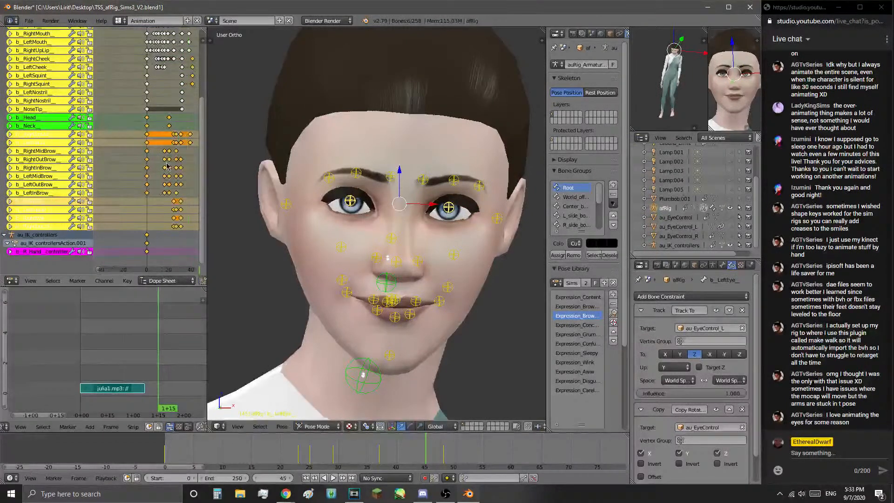
pyautogui.moveTo(183, 133); pyautogui.dragTo(156, 138)
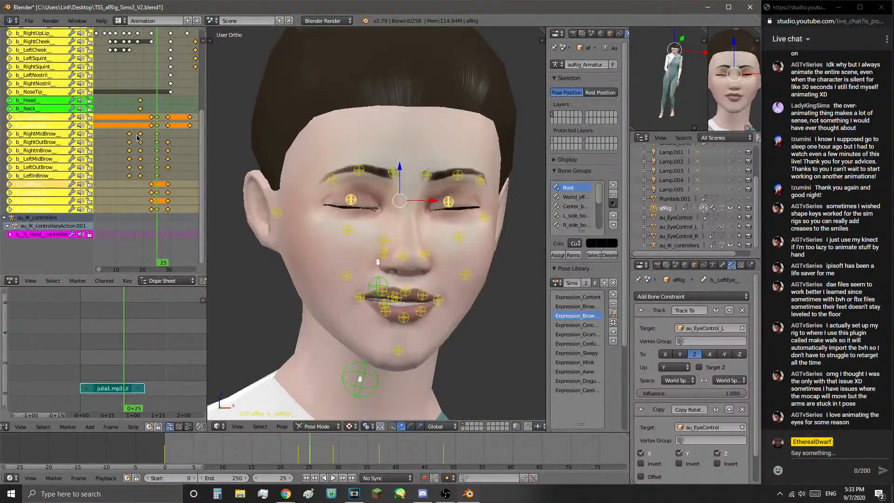
pyautogui.scroll(2, 166, 147)
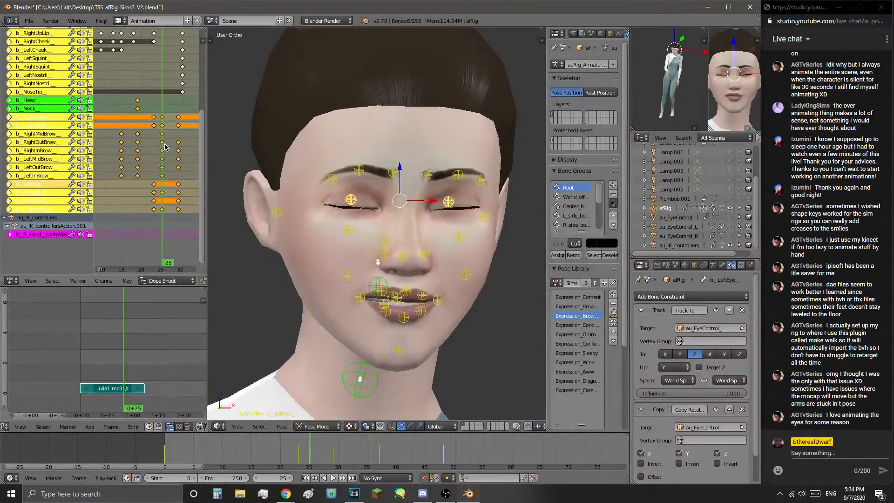
# - Try to shift the right lower eyelid's frame 23 keyframe slightly earlier in the dope sheet
pyautogui.click(50, 125)
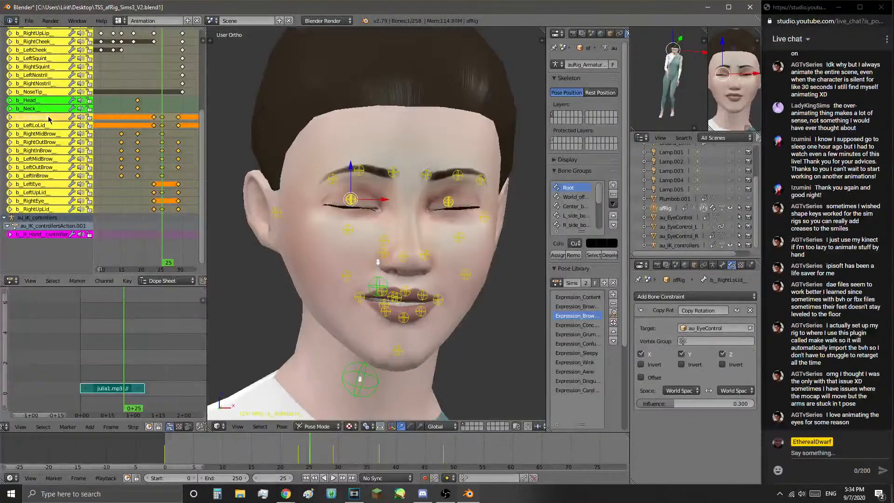
pyautogui.click(153, 116)
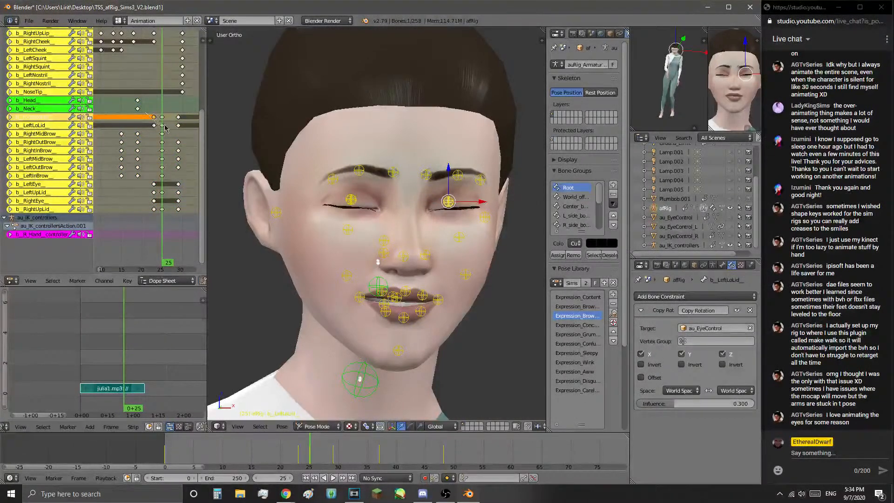
pyautogui.press('g')
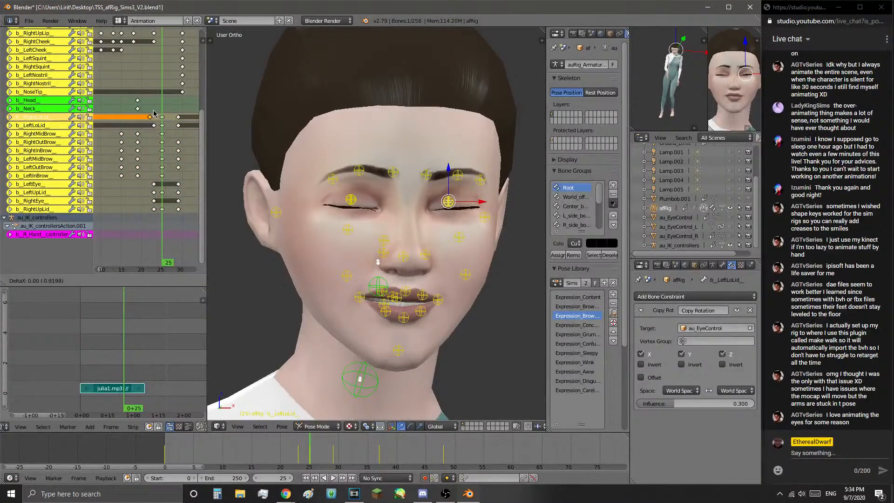
pyautogui.click(157, 113)
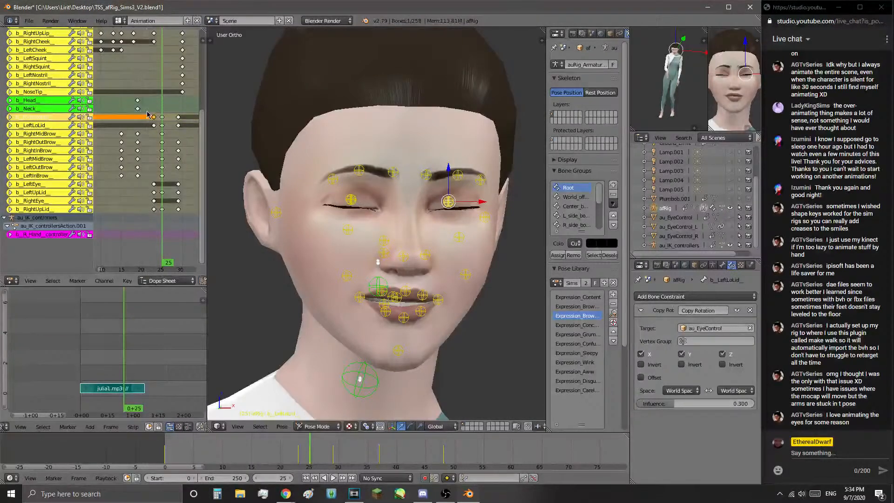
# - Select the blink keyframes of both lower and upper eyelids from frame 23 to 29, leaving the eye keyframes unselected
pyautogui.moveTo(184, 131); pyautogui.dragTo(184, 131)
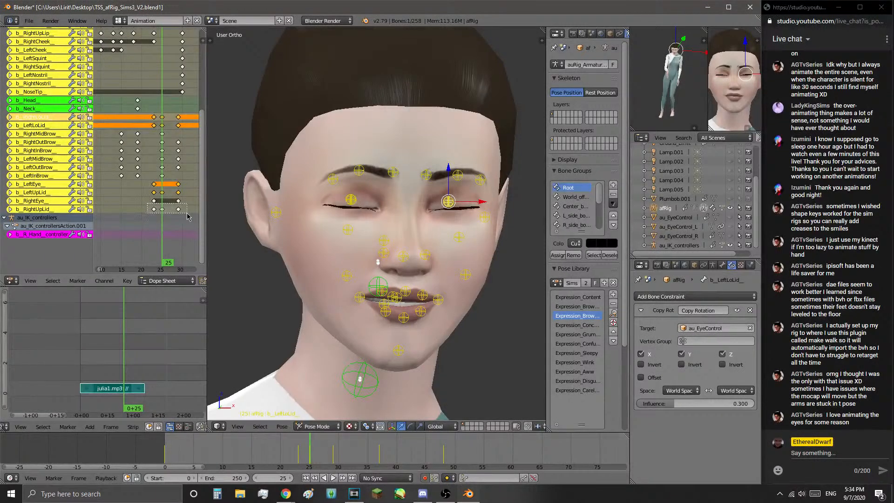
pyautogui.rightClick(154, 201)
pyautogui.rightClick(154, 210)
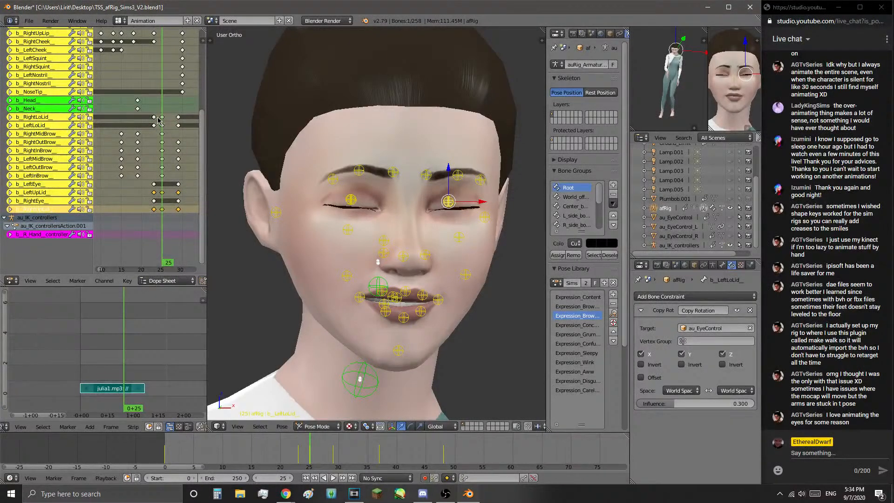
pyautogui.moveTo(181, 131); pyautogui.dragTo(182, 130)
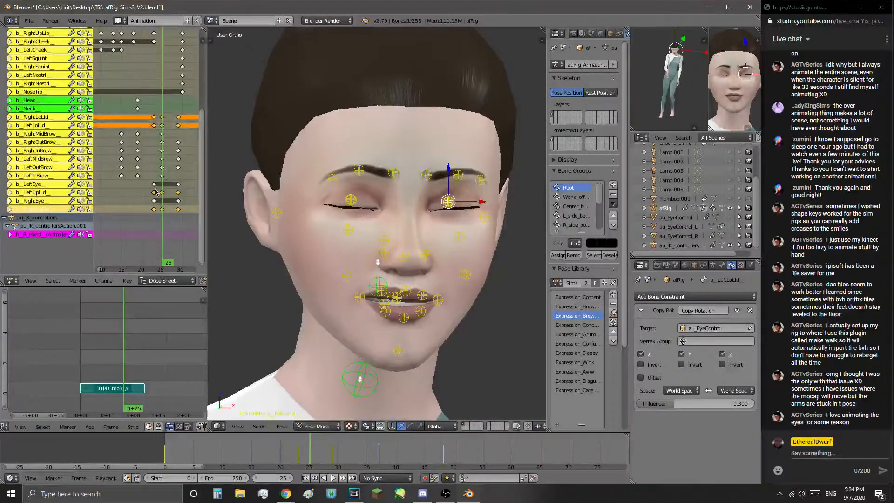
# - Select the channels of both lower eyelid bones and the left upper eyelid bone, without the right eye bone
pyautogui.click(52, 118)
pyautogui.keyDown('shift'); pyautogui.click(53, 125); pyautogui.keyUp('shift')
pyautogui.keyDown('shift'); pyautogui.click(51, 203); pyautogui.keyUp('shift')
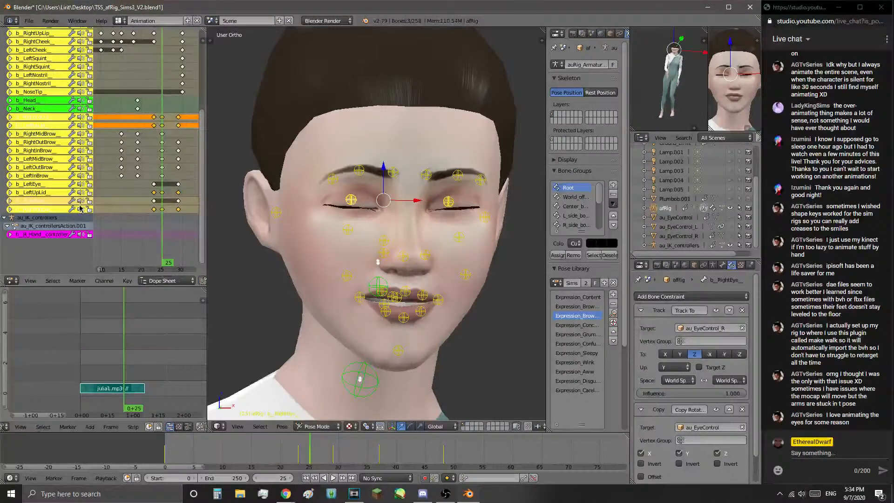
pyautogui.keyDown('shift'); pyautogui.click(52, 201); pyautogui.keyUp('shift')
pyautogui.keyDown('shift'); pyautogui.click(52, 191); pyautogui.keyUp('shift')
# - Play the animation from around frame 23 to review the blink
pyautogui.moveTo(149, 187); pyautogui.dragTo(150, 181)
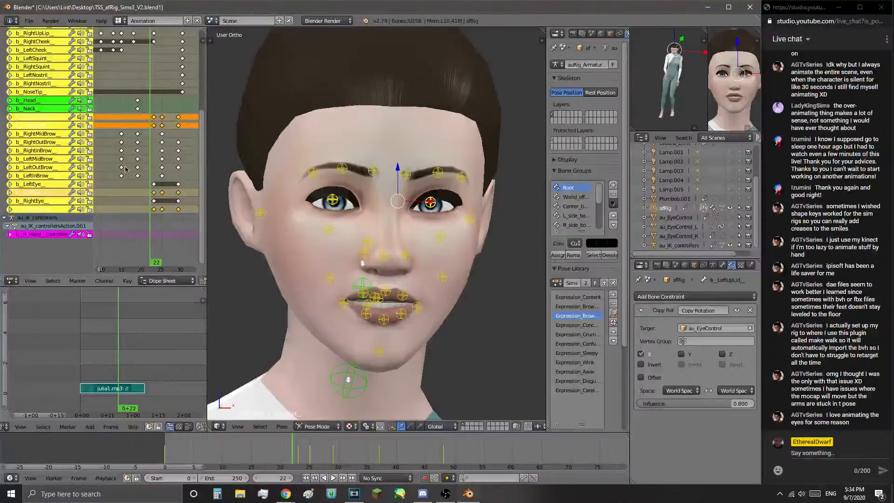
pyautogui.hotkey('alt', 'a')
pyautogui.click(155, 156)
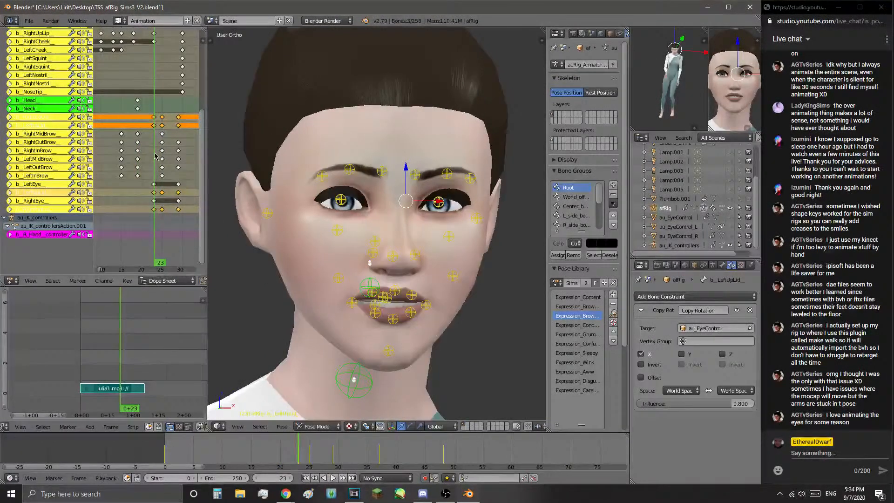
pyautogui.hotkey('alt', 'a')
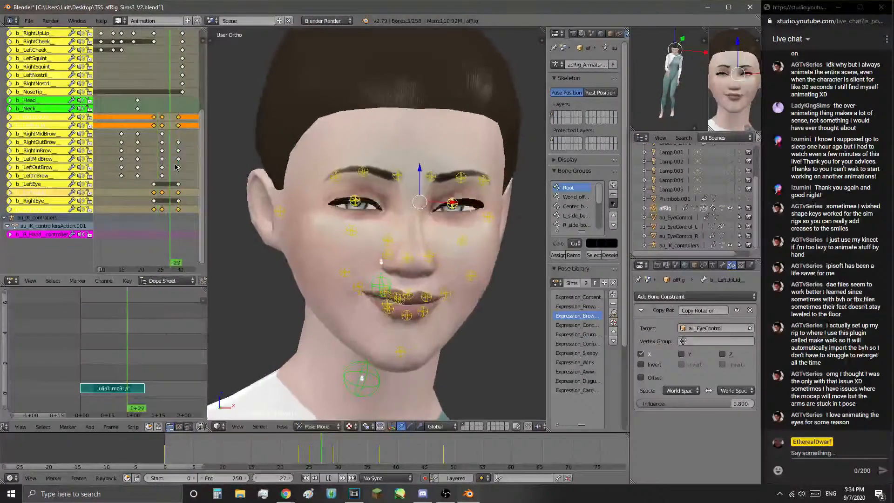
pyautogui.hotkey('alt', 'a')
# - Try copying the blink keyframes to frame 7 and preview the face there at close range
pyautogui.scroll(-4, 169, 186)
pyautogui.moveTo(150, 163); pyautogui.dragTo(126, 162)
pyautogui.scroll(-5, 331, 247)
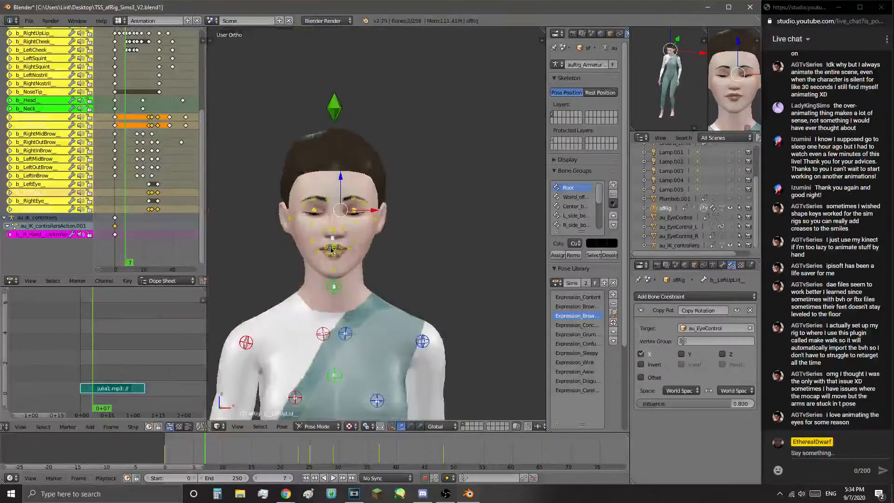
pyautogui.keyDown('shift'); pyautogui.moveTo(363, 300); pyautogui.dragTo(380, 291, button='middle'); pyautogui.keyUp('shift')
pyautogui.scroll(4, 377, 284)
pyautogui.scroll(-4, 371, 278)
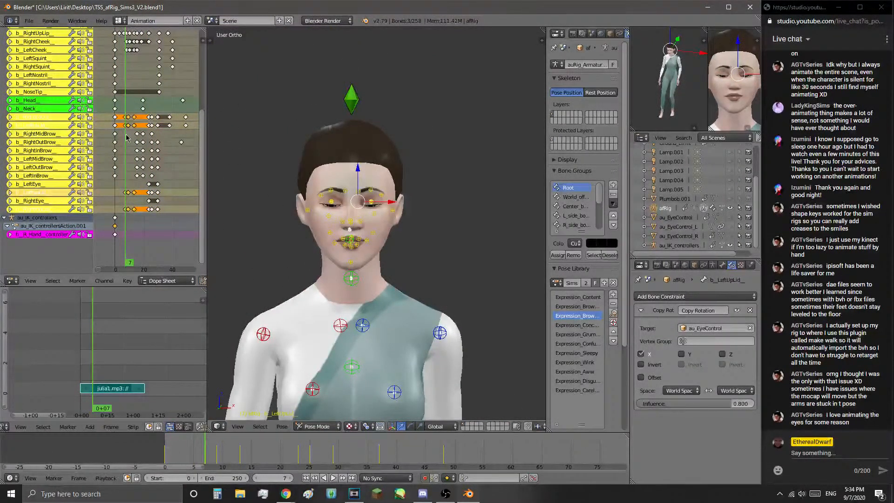
pyautogui.hotkey('alt', 'a')
pyautogui.moveTo(131, 141); pyautogui.dragTo(128, 141)
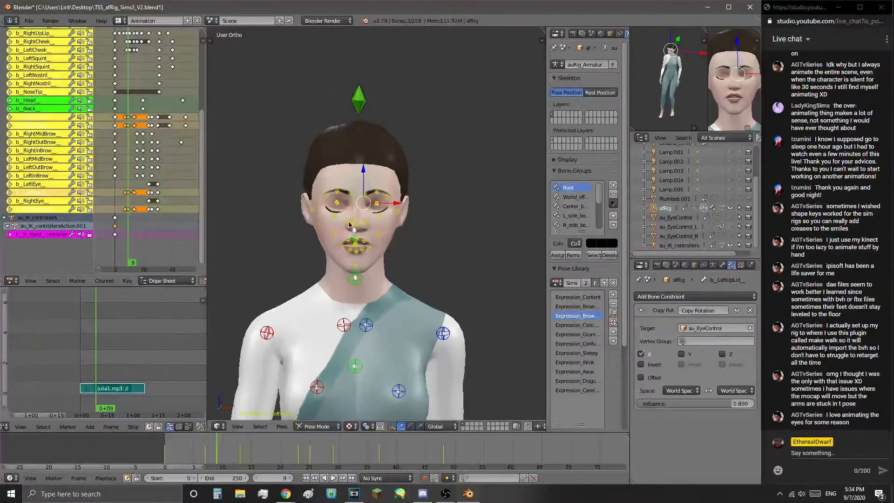
pyautogui.scroll(5, 340, 200)
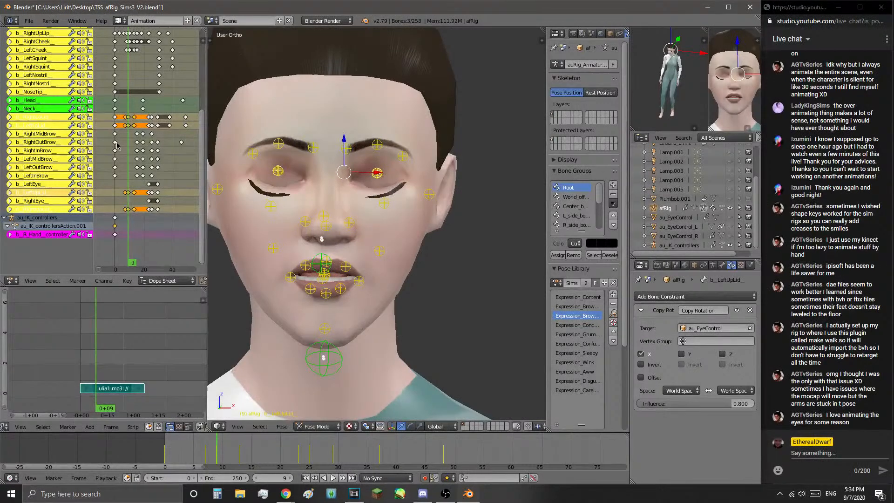
# - Undo the blink copy placed at frame 7
pyautogui.hotkey('ctrl', 'z')
pyautogui.hotkey('ctrl', 'z')
pyautogui.hotkey('ctrl', 'z')
# - Try a copy of the blink keyframes at frame 37 without the right upper eyelid and play it back
pyautogui.scroll(-3, 188, 137)
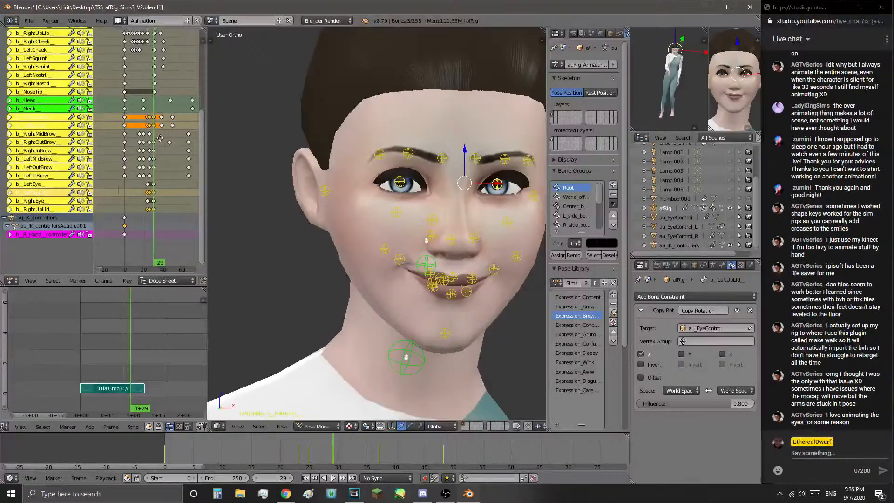
pyautogui.hotkey('alt', 'a')
pyautogui.moveTo(150, 133); pyautogui.dragTo(146, 133)
pyautogui.hotkey('alt', 'a')
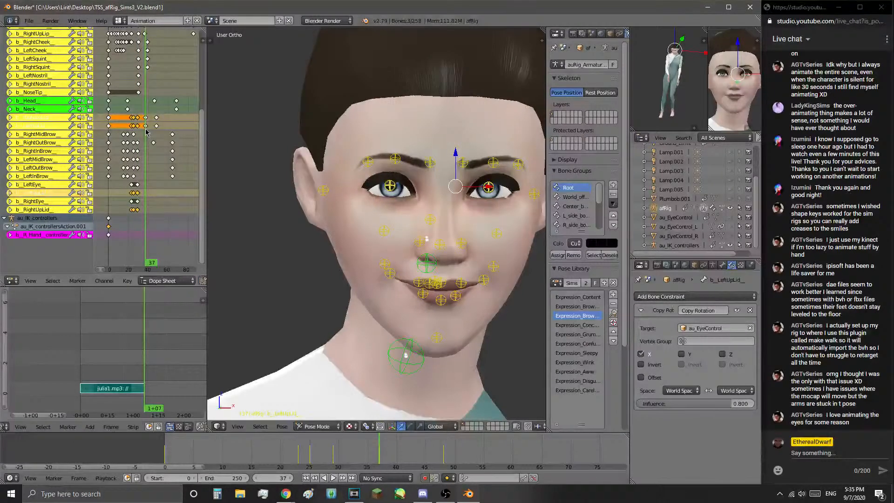
pyautogui.hotkey('alt', 'a')
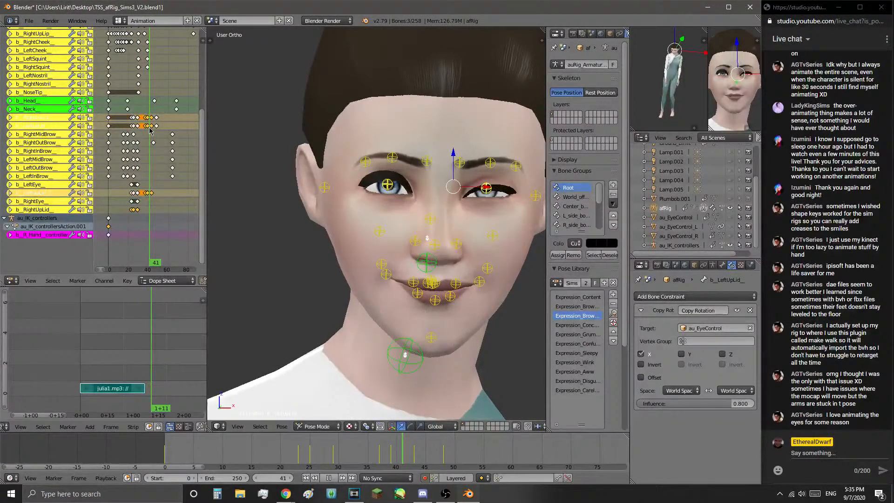
pyautogui.press('Escape')
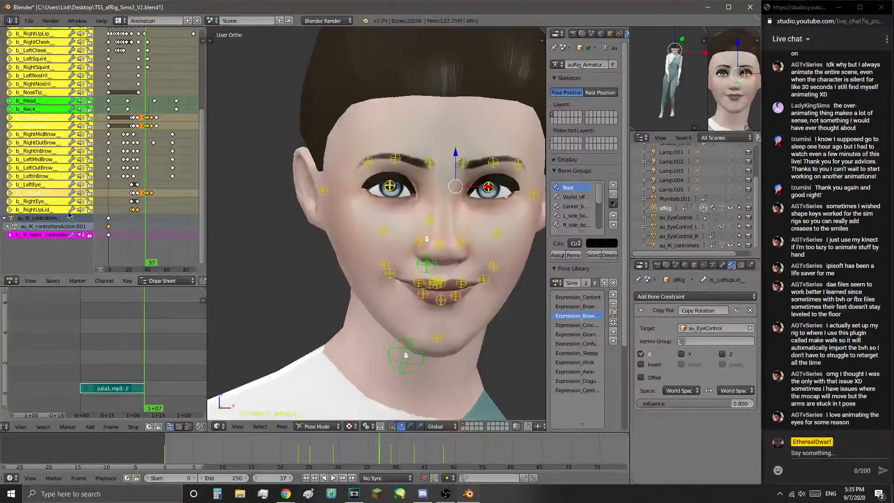
pyautogui.click(138, 176)
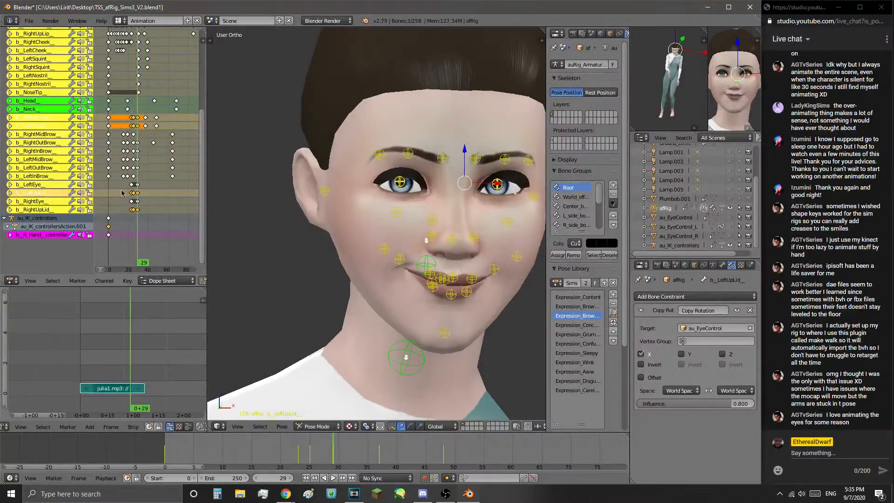
# - Add the right upper eyelid to the selection and place a copy of the full blink at frame 37
pyautogui.keyDown('shift'); pyautogui.click(48, 210); pyautogui.keyUp('shift')
pyautogui.click(145, 166)
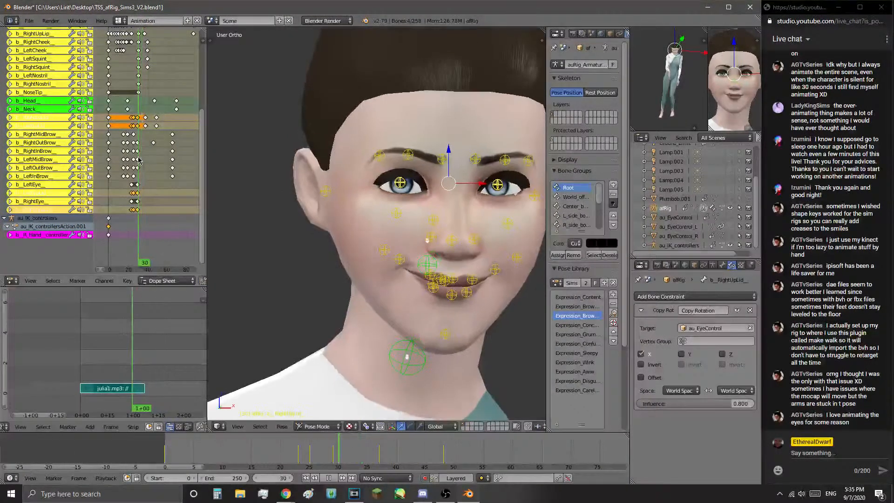
pyautogui.moveTo(146, 160); pyautogui.dragTo(166, 158)
pyautogui.moveTo(165, 158); pyautogui.dragTo(154, 154, button='middle')
pyautogui.scroll(10, 154, 154)
pyautogui.moveTo(142, 151); pyautogui.dragTo(138, 150)
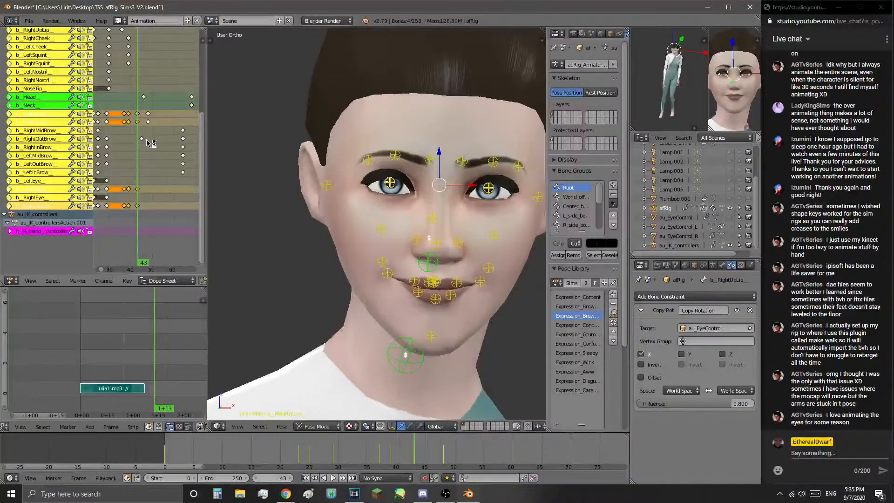
# - Try another copy of the eyelid blink keyframes at frame 43 and play the animation
pyautogui.scroll(2, 148, 147)
pyautogui.moveTo(133, 135); pyautogui.dragTo(140, 141)
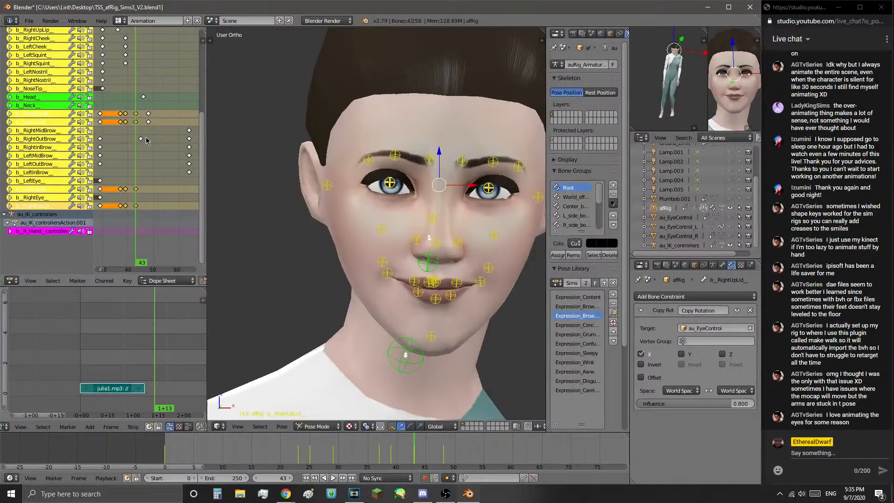
pyautogui.moveTo(135, 134)
pyautogui.mouseDown()
pyautogui.moveTo(147, 140)
pyautogui.moveTo(136, 131)
pyautogui.mouseUp()
pyautogui.scroll(-5, 145, 139)
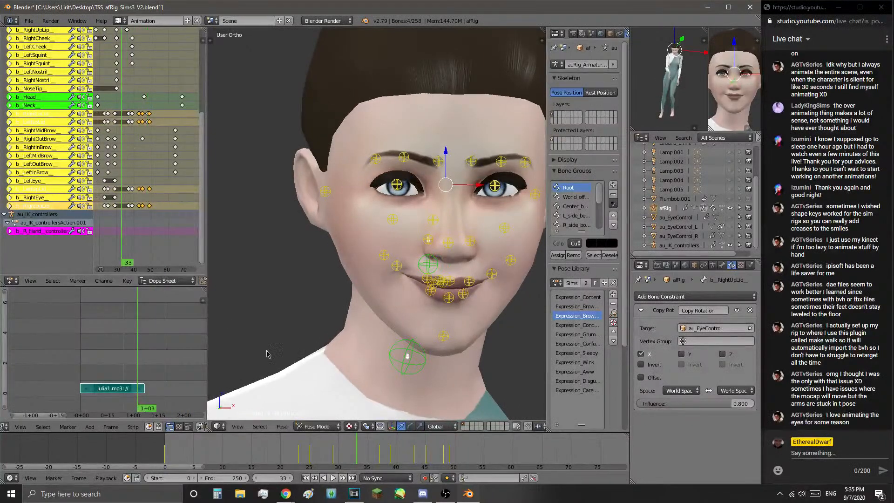
pyautogui.click(338, 480)
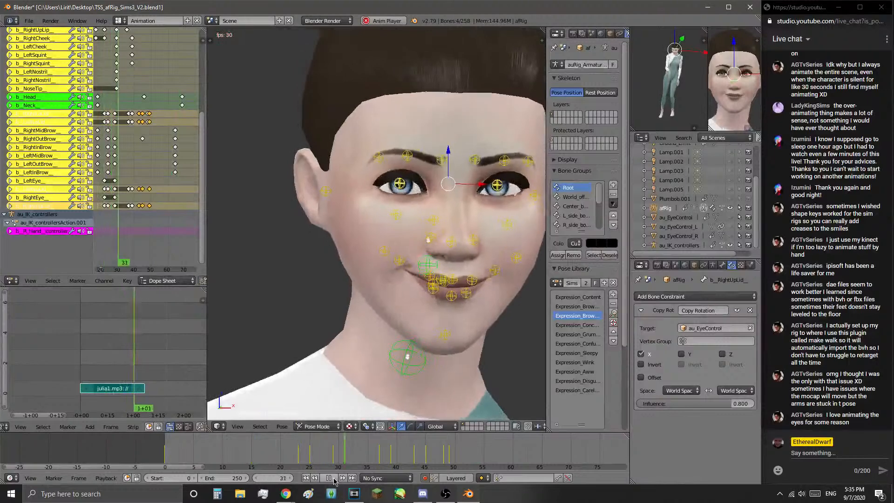
pyautogui.click(334, 480)
# - Place another copy of the eyelid blink keyframes at frame 55 and play the whole animation from frame 0
pyautogui.moveTo(158, 148); pyautogui.dragTo(135, 142)
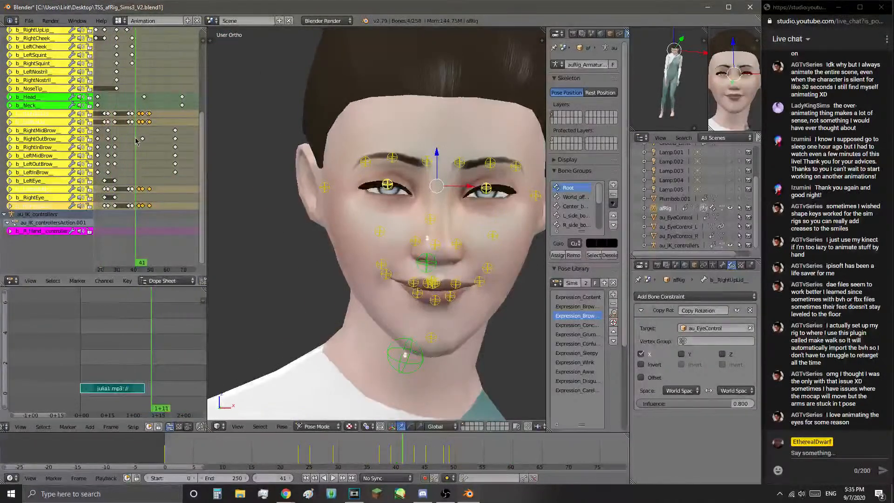
pyautogui.hotkey('alt', 'a')
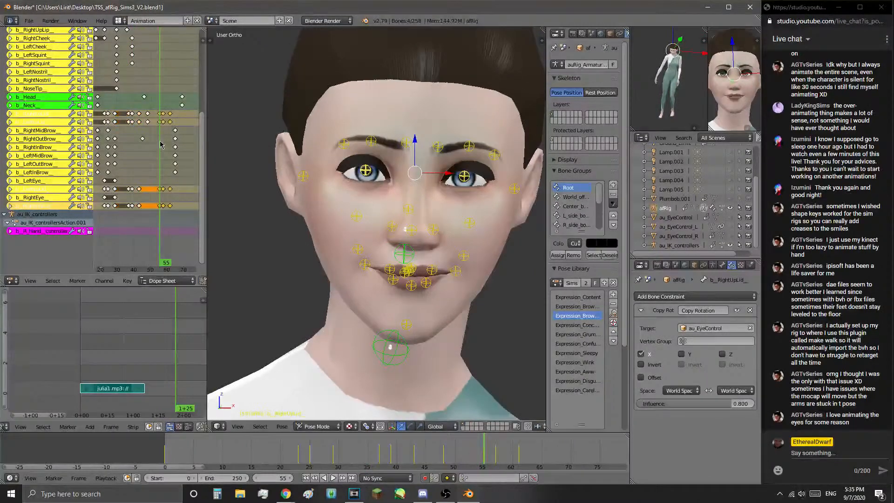
pyautogui.click(335, 479)
pyautogui.scroll(-4, 327, 396)
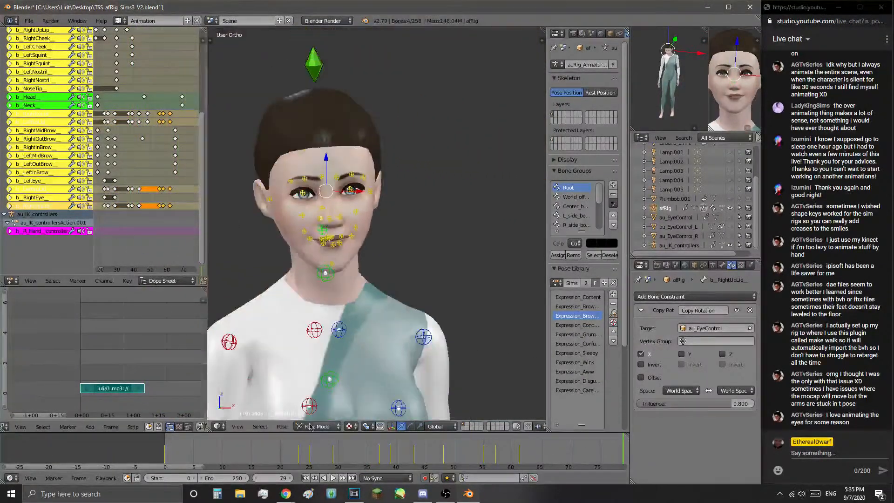
pyautogui.moveTo(241, 443); pyautogui.dragTo(223, 443)
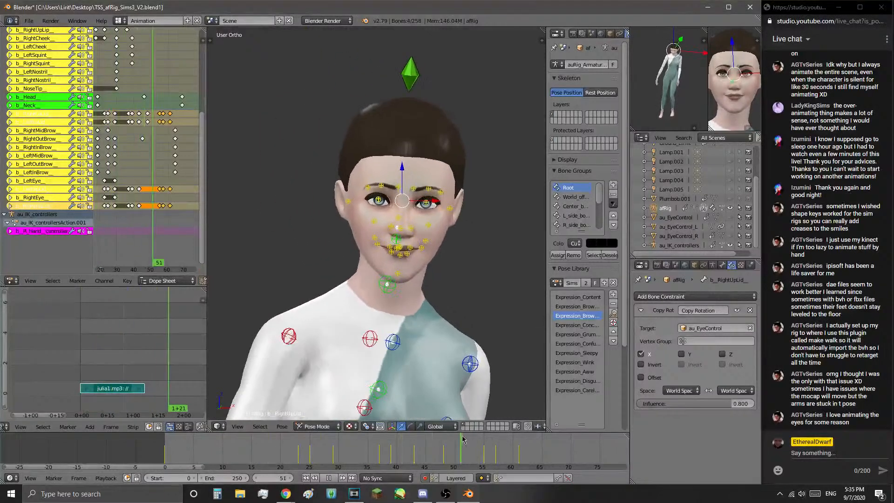
pyautogui.press('Escape')
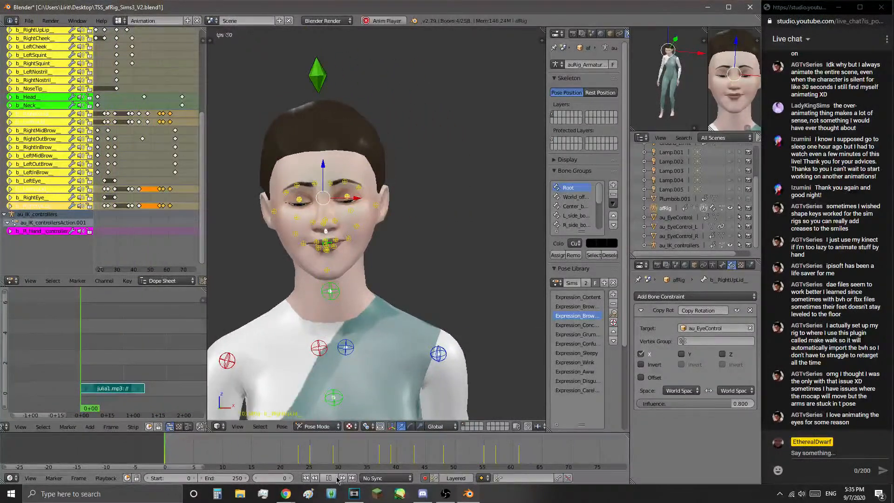
pyautogui.click(335, 479)
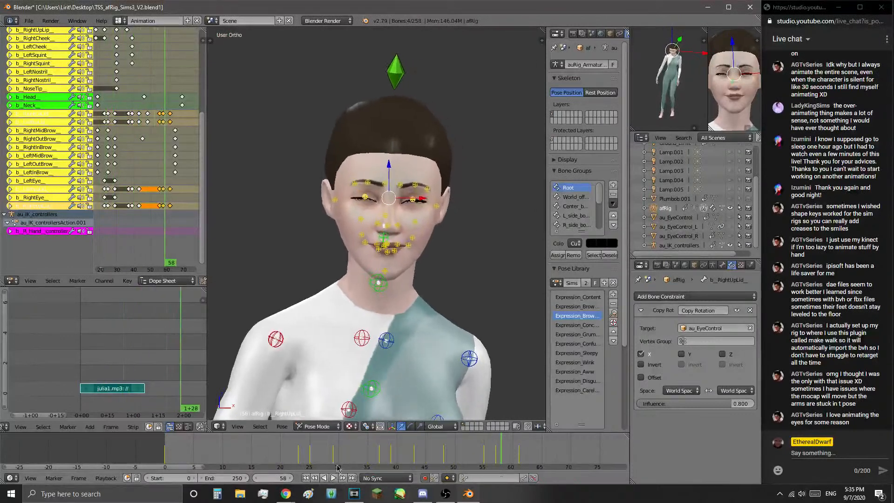
# - Unhide the eye controllers, keep the afRig armature visible, and bring the character's whole body into view
pyautogui.scroll(-3, 466, 373)
pyautogui.moveTo(731, 208); pyautogui.dragTo(730, 246)
pyautogui.scroll(-3, 355, 249)
pyautogui.scroll(3, 356, 250)
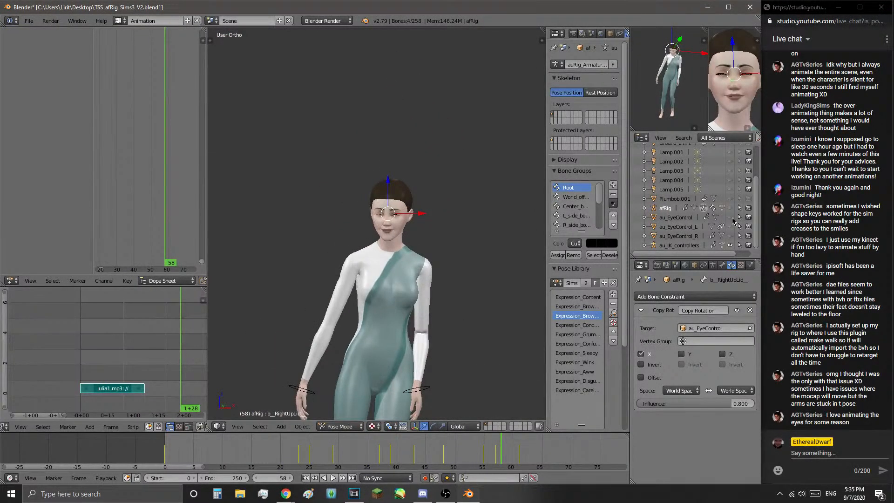
pyautogui.click(730, 207)
pyautogui.scroll(2, 449, 321)
pyautogui.scroll(-2, 449, 321)
pyautogui.scroll(-3, 455, 337)
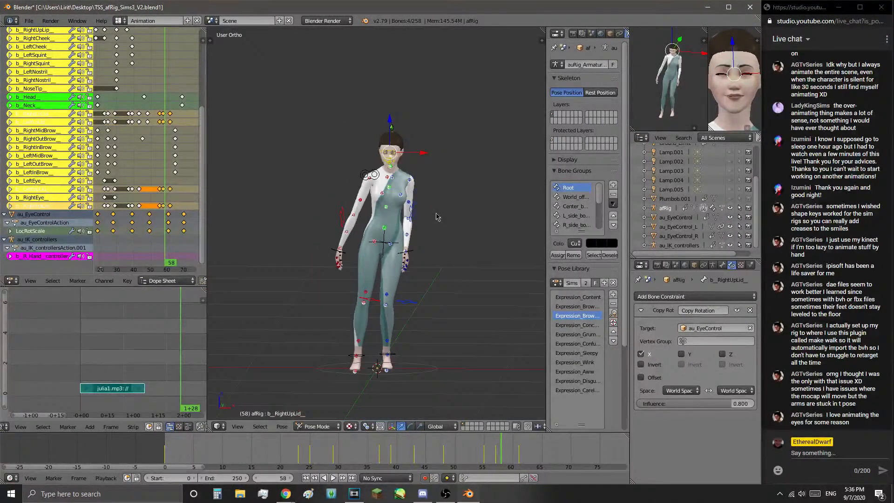
# - Select the left hand IK controller and play the body animation from frame 0
pyautogui.scroll(3, 443, 213)
pyautogui.rightClick(436, 272)
pyautogui.moveTo(478, 446); pyautogui.dragTo(201, 446)
pyautogui.hotkey('alt', 'a')
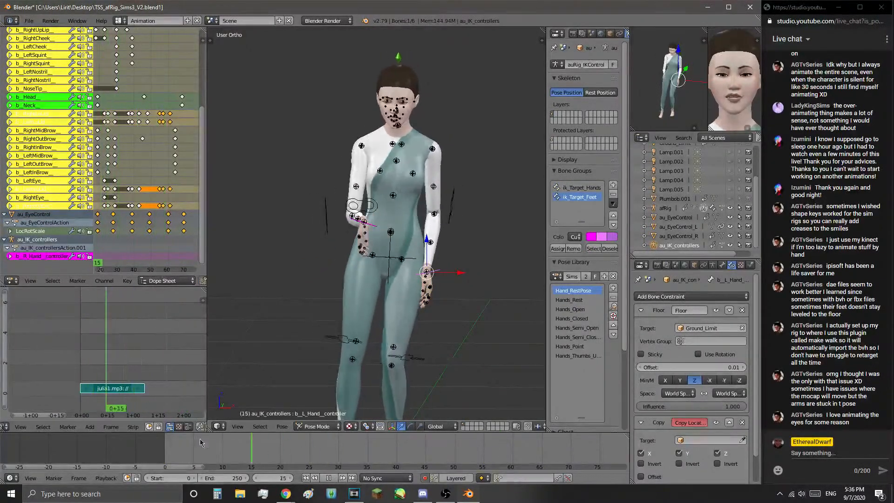
pyautogui.hotkey('alt', 'a')
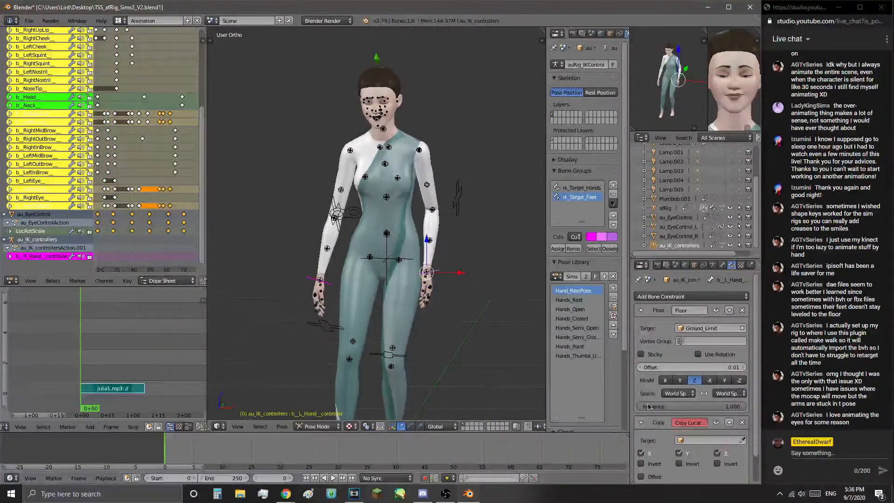
# - Target the left hand controller's Copy Location constraint to object 1, bone mixamorig_LeftHand, and set its influence to 0.505
pyautogui.scroll(-2, 702, 433)
pyautogui.click(708, 411)
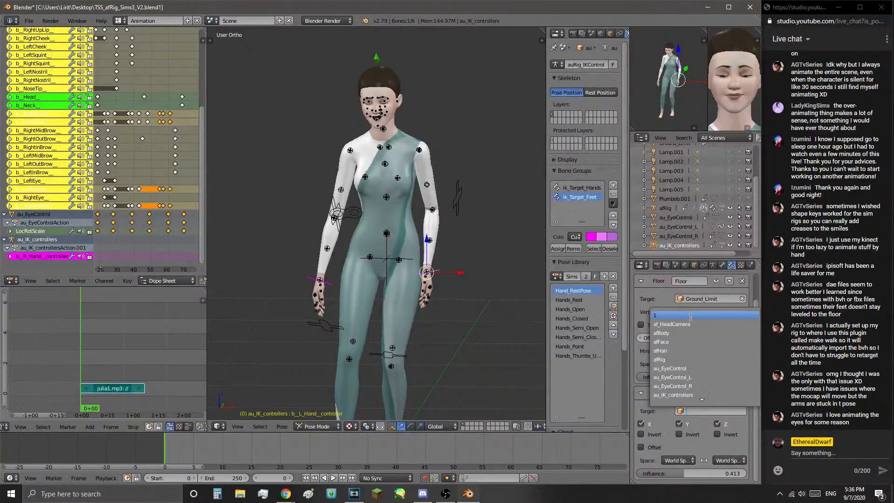
pyautogui.click(698, 386)
pyautogui.scroll(-2, 699, 427)
pyautogui.moveTo(651, 473); pyautogui.dragTo(693, 474)
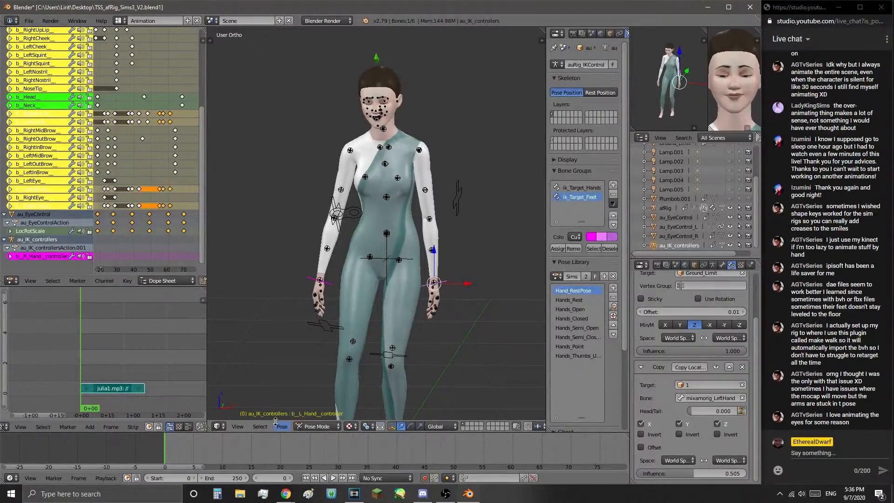
# - Play the body animation to frame 11 and move the right hand IK controller there
pyautogui.click(333, 478)
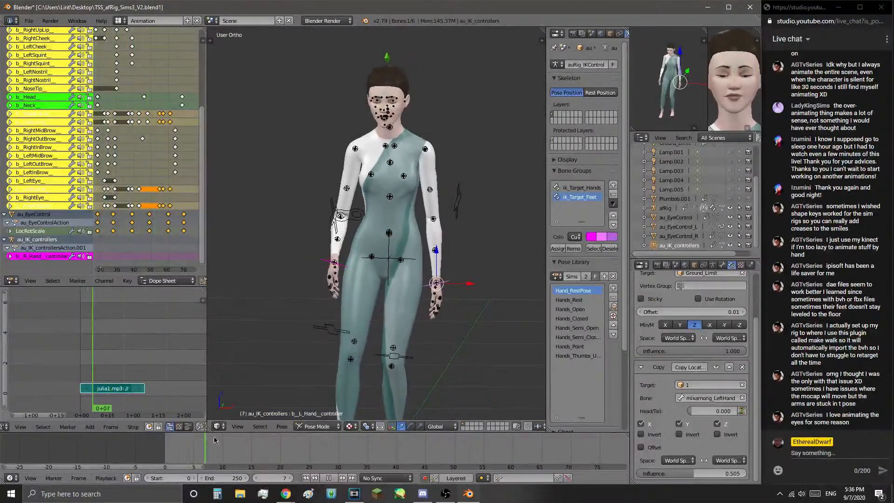
pyautogui.rightClick(354, 247)
pyautogui.press('g')
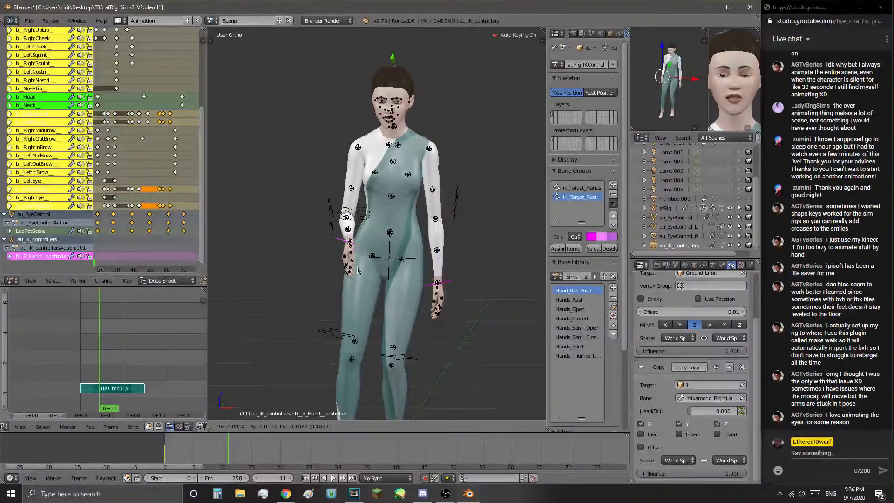
pyautogui.click(369, 247)
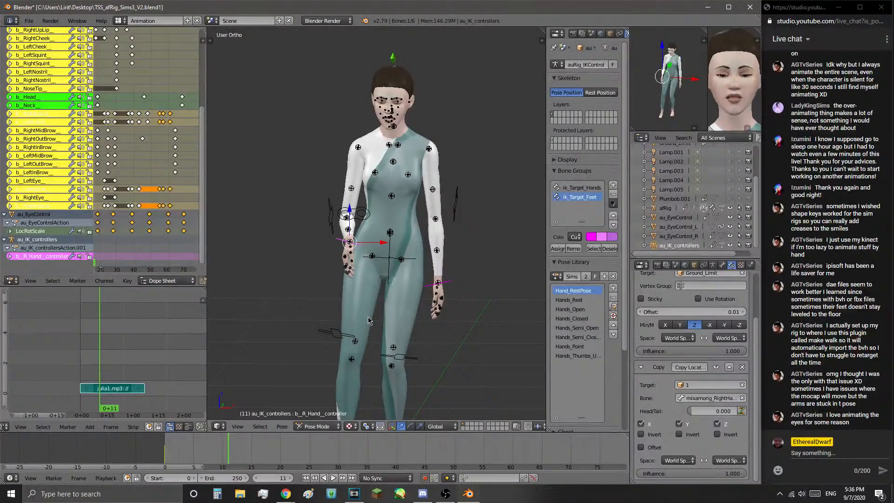
# - Rotate the right hand IK controller at frame 11 so the palm turns and the elbow swings outward
pyautogui.press('r')
pyautogui.press('r')
pyautogui.click(405, 318)
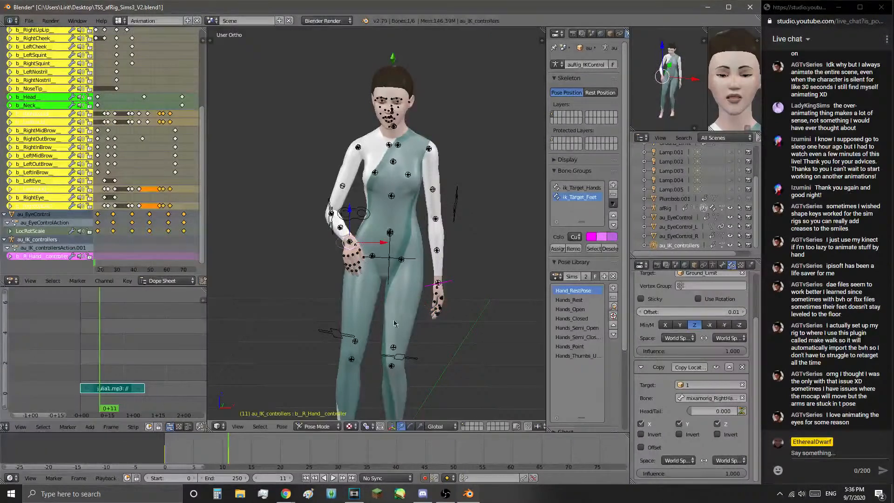
pyautogui.scroll(4, 321, 358)
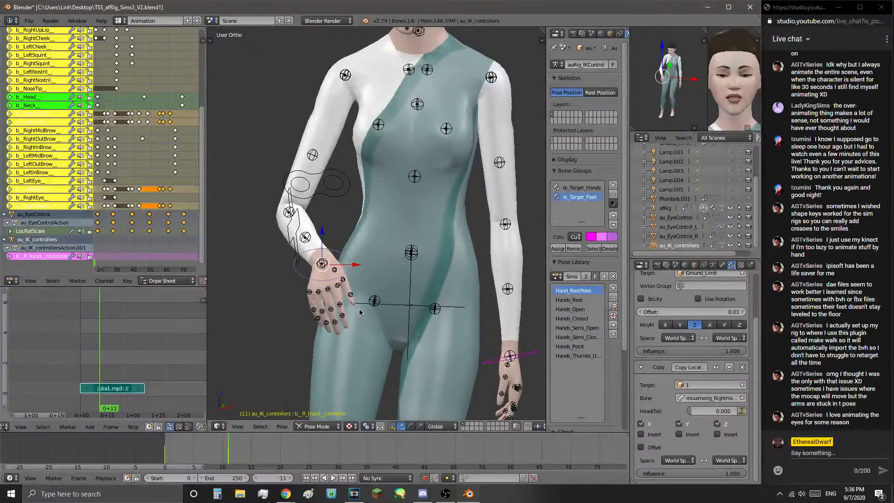
pyautogui.press('r')
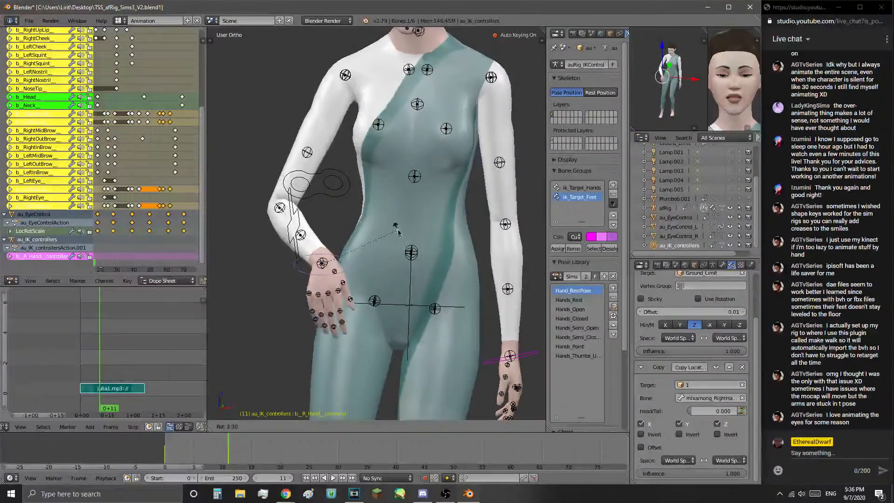
pyautogui.click(419, 230)
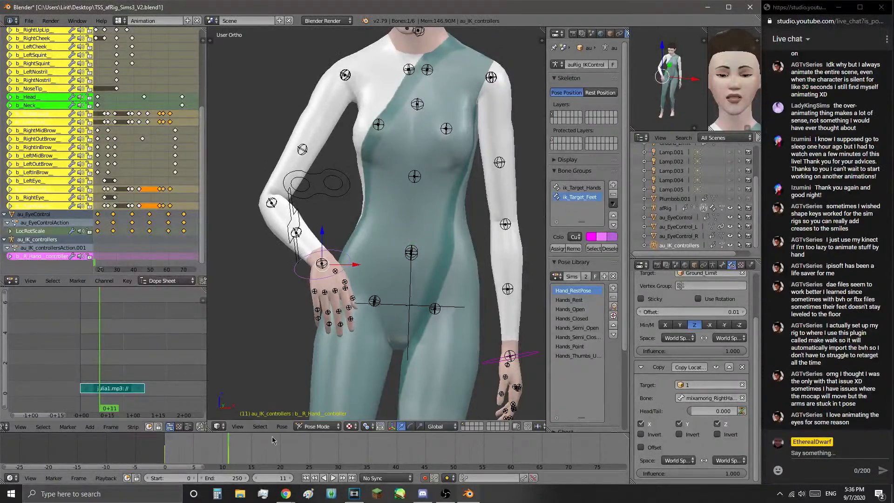
# - Review the right hand's motion from frame 11, go to frame 7, and set its Copy Location constraint's influence to 0.531
pyautogui.hotkey('alt', 'a')
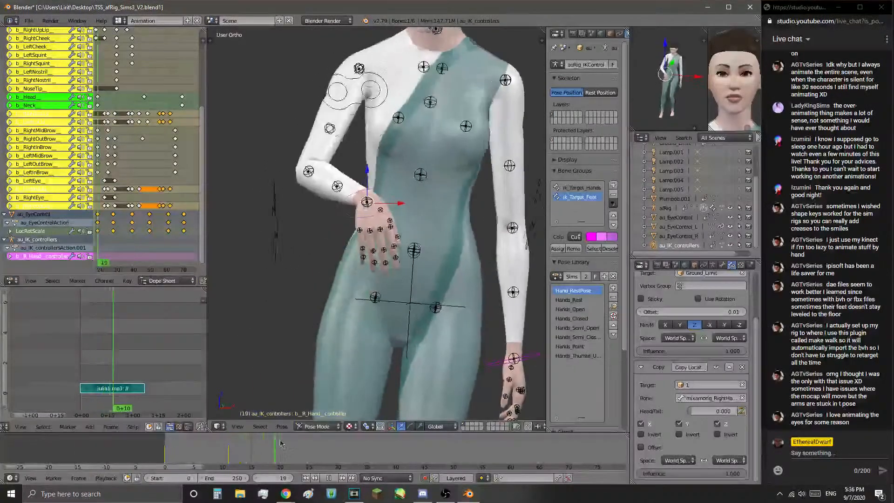
pyautogui.hotkey('alt', 'a')
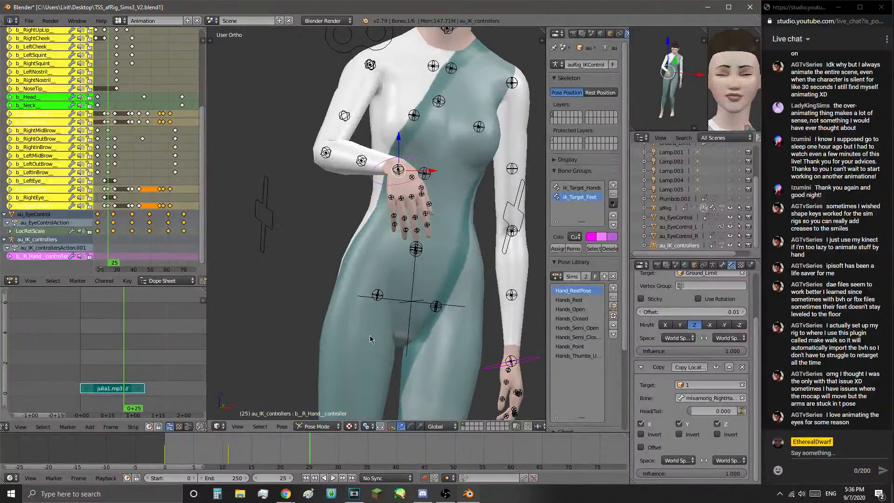
pyautogui.moveTo(280, 446); pyautogui.dragTo(206, 462)
pyautogui.click(269, 466)
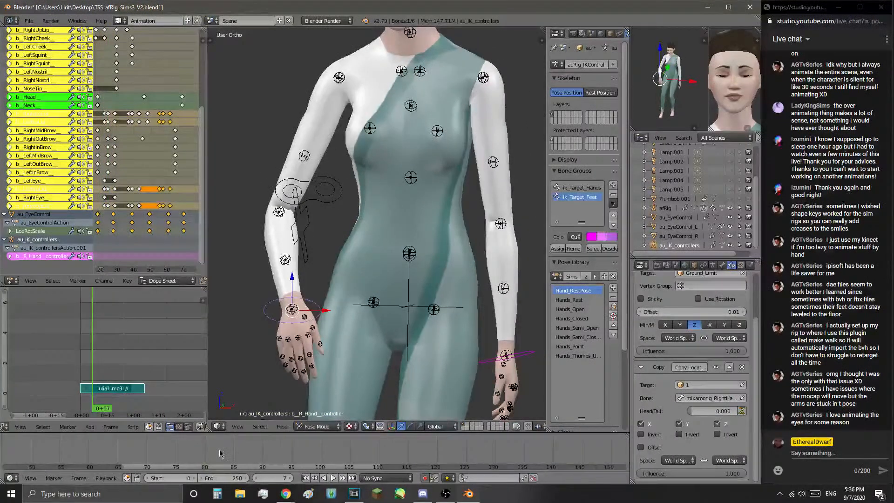
pyautogui.scroll(-14, 220, 448)
pyautogui.scroll(5, 177, 451)
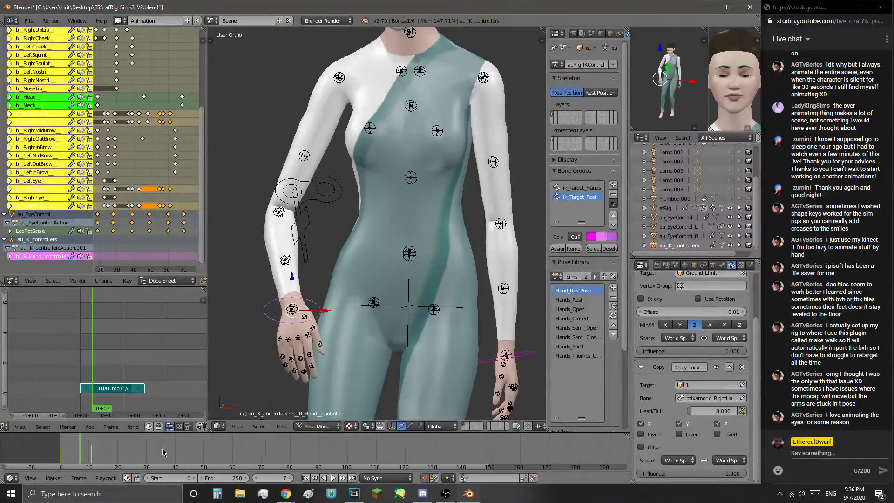
pyautogui.moveTo(123, 449); pyautogui.dragTo(363, 446, button='middle')
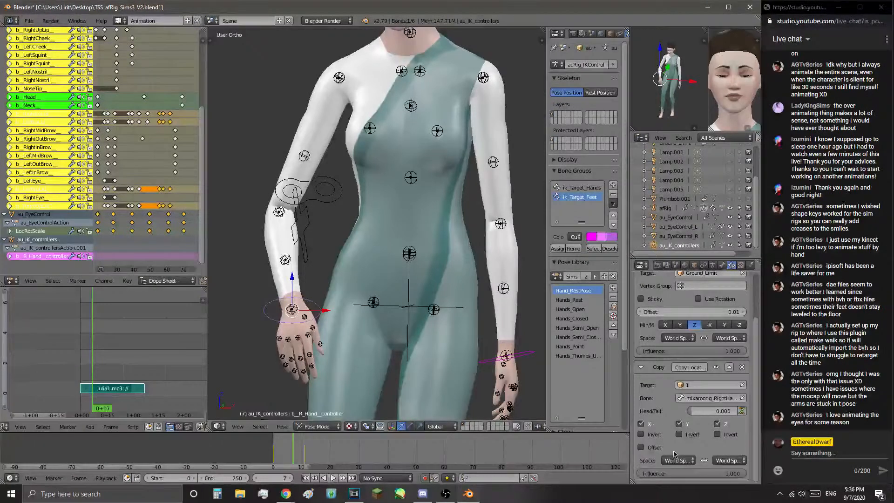
pyautogui.moveTo(741, 476); pyautogui.dragTo(698, 472)
# - Play on to frame 49 and adjust the right hand controller's position and rotation there
pyautogui.hotkey('alt', 'a')
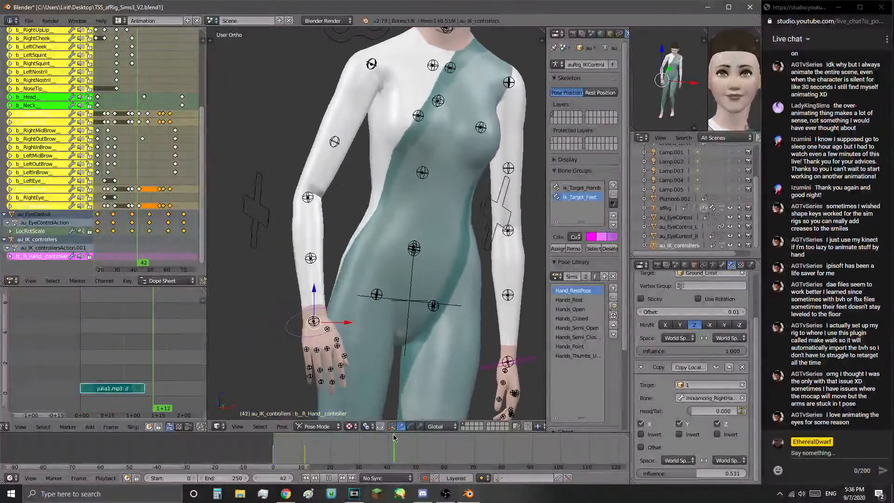
pyautogui.hotkey('alt', 'a')
pyautogui.press('g')
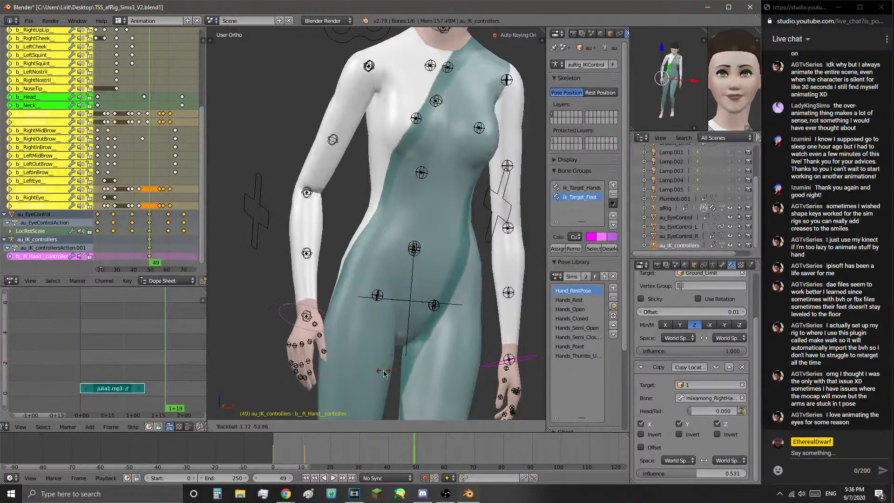
pyautogui.click(394, 363)
# - Play the animation through to frame 79 and move and rotate the right hand controller there
pyautogui.hotkey('alt', 'a')
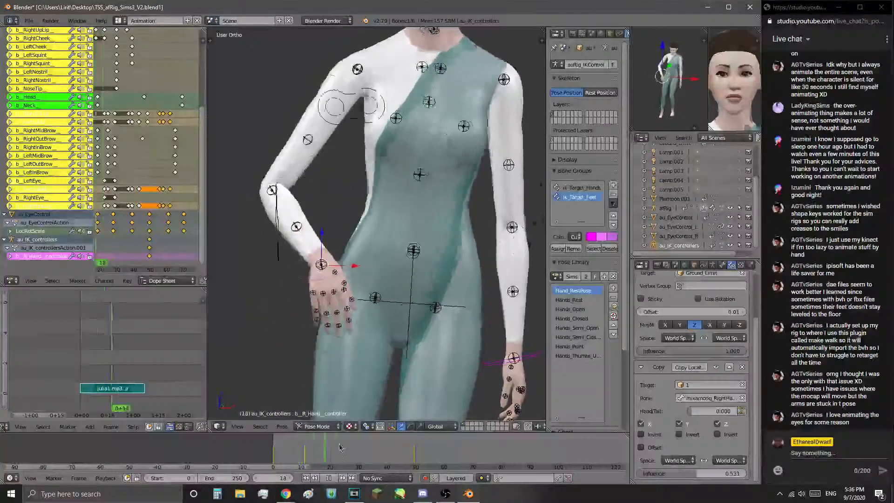
pyautogui.hotkey('alt', 'a')
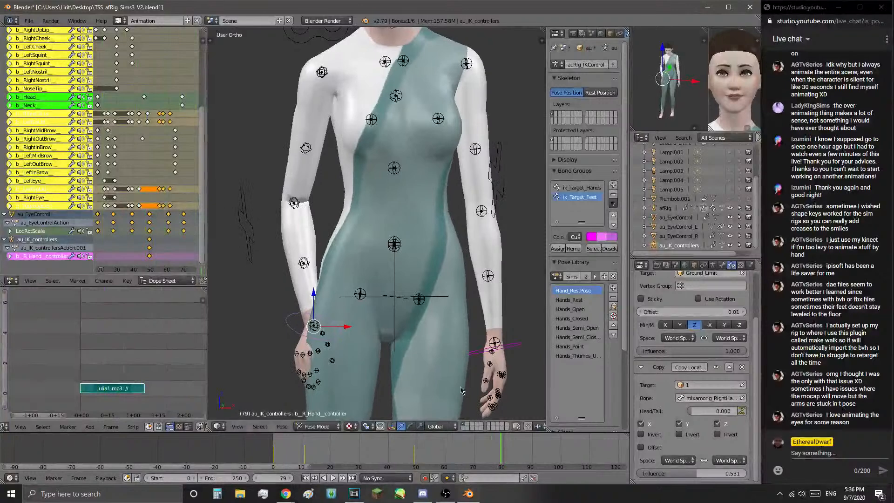
pyautogui.moveTo(432, 337); pyautogui.dragTo(387, 321, button='middle')
pyautogui.press('g')
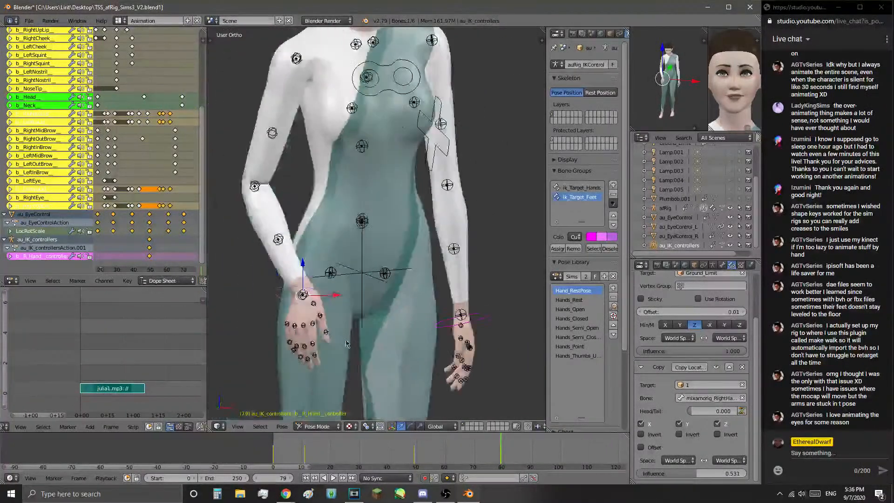
pyautogui.scroll(2, 401, 319)
pyautogui.press('r')
pyautogui.press('r')
pyautogui.click(380, 316)
# - Return to frame 0 and bring the character's face into a close front view
pyautogui.scroll(5, 405, 335)
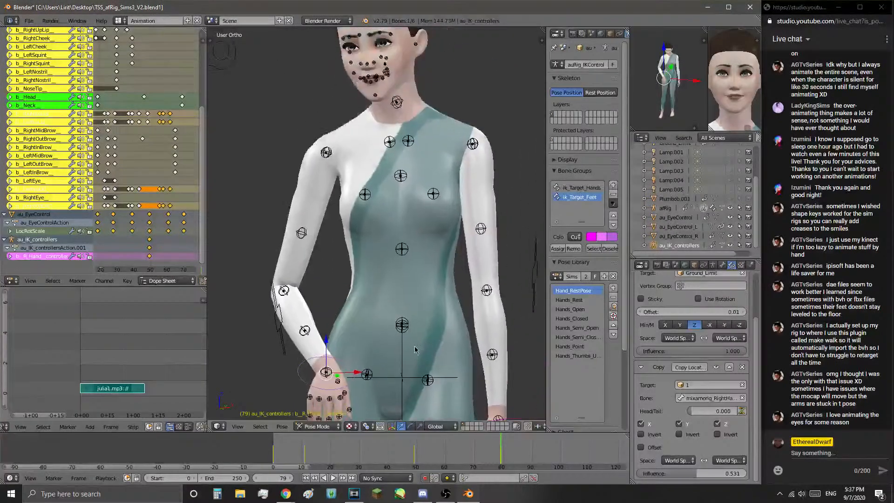
pyautogui.scroll(-4, 409, 349)
pyautogui.scroll(6, 400, 209)
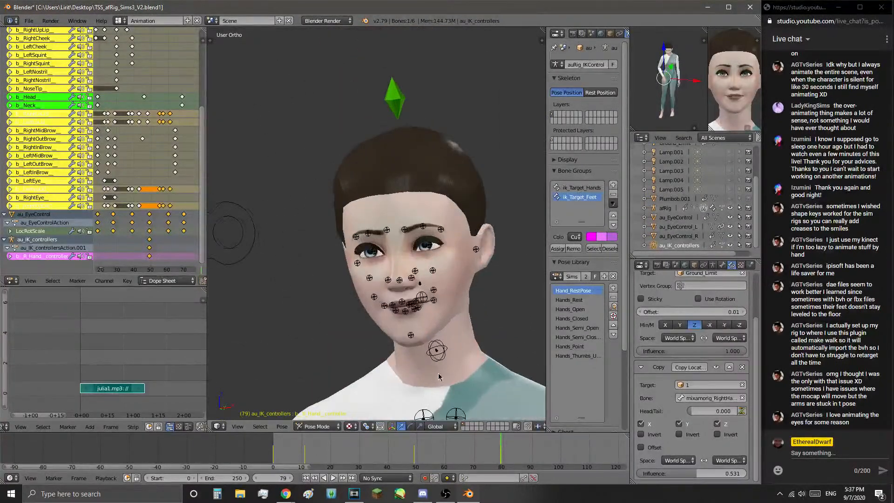
pyautogui.keyDown('shift'); pyautogui.moveTo(447, 347); pyautogui.dragTo(444, 328, button='middle'); pyautogui.keyUp('shift')
pyautogui.scroll(5, 438, 320)
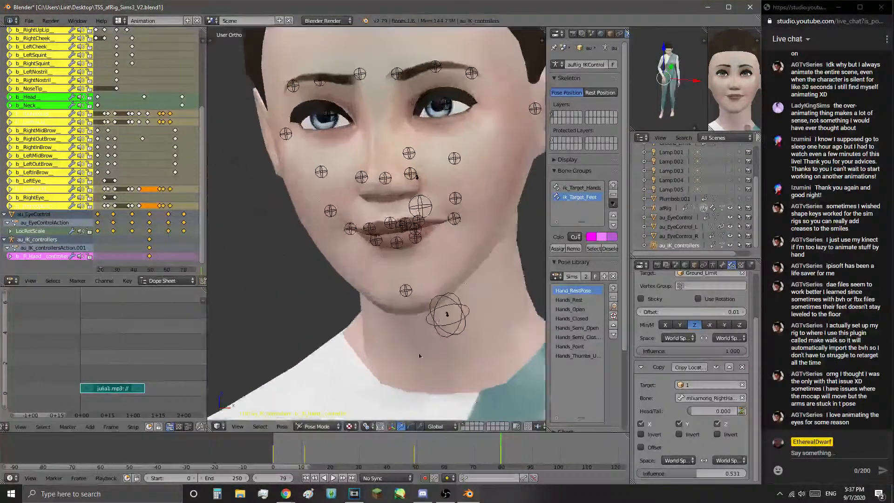
pyautogui.hotkey('shift', 'Left')
pyautogui.hotkey('alt', 'a')
pyautogui.press('Escape')
pyautogui.moveTo(416, 250); pyautogui.dragTo(441, 280, button='middle')
pyautogui.keyDown('shift'); pyautogui.moveTo(361, 210); pyautogui.dragTo(442, 290, button='middle'); pyautogui.keyUp('shift')
pyautogui.scroll(1, 442, 290)
pyautogui.scroll(-2, 419, 307)
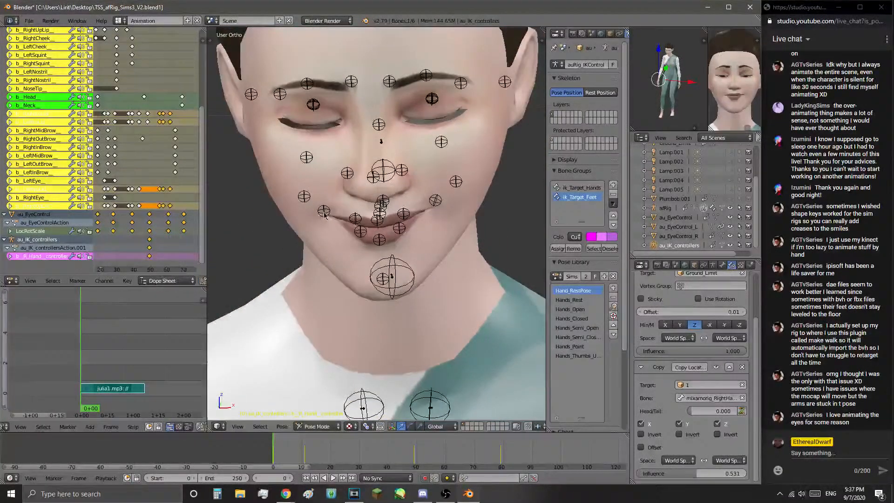
# - Reposition the right and left mouth corner bones at frame 0
pyautogui.rightClick(325, 215)
pyautogui.scroll(3, 324, 215)
pyautogui.press('g')
pyautogui.click(350, 301)
pyautogui.rightClick(467, 193)
pyautogui.press('g')
pyautogui.scroll(-1, 450, 304)
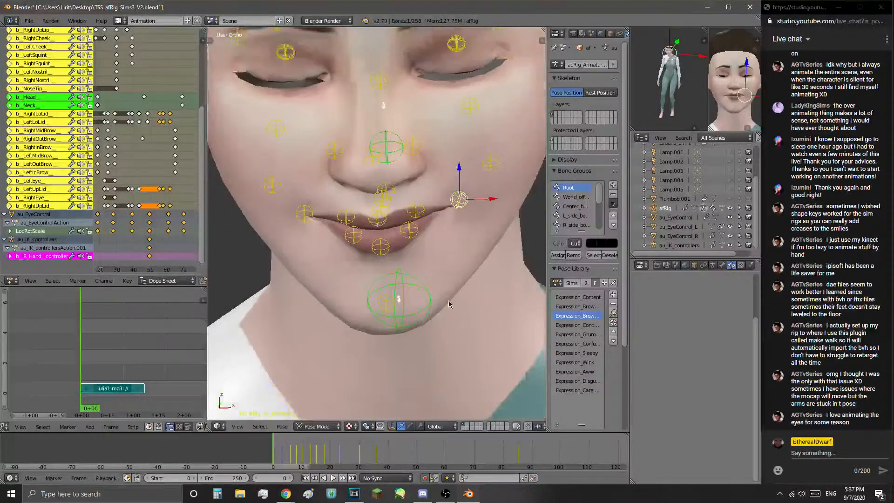
# - Review the face and upper body by scrubbing from frame 0 to 27 and playing again from frame 0
pyautogui.keyDown('shift'); pyautogui.moveTo(450, 300); pyautogui.dragTo(420, 373, button='middle'); pyautogui.keyUp('shift')
pyautogui.moveTo(275, 448); pyautogui.dragTo(352, 447)
pyautogui.scroll(-7, 409, 223)
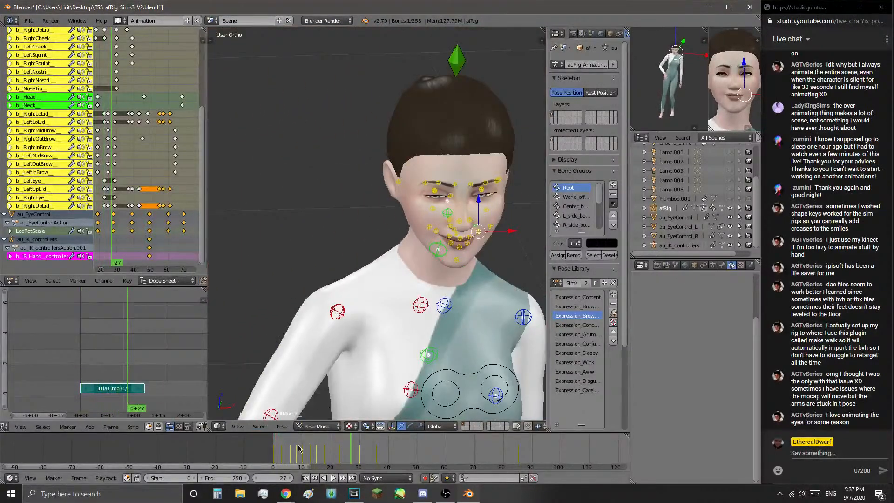
pyautogui.click(273, 448)
pyautogui.scroll(2, 415, 298)
pyautogui.keyDown('shift'); pyautogui.moveTo(415, 285); pyautogui.dragTo(423, 332, button='middle'); pyautogui.keyUp('shift')
pyautogui.scroll(-7, 423, 332)
pyautogui.scroll(4, 423, 332)
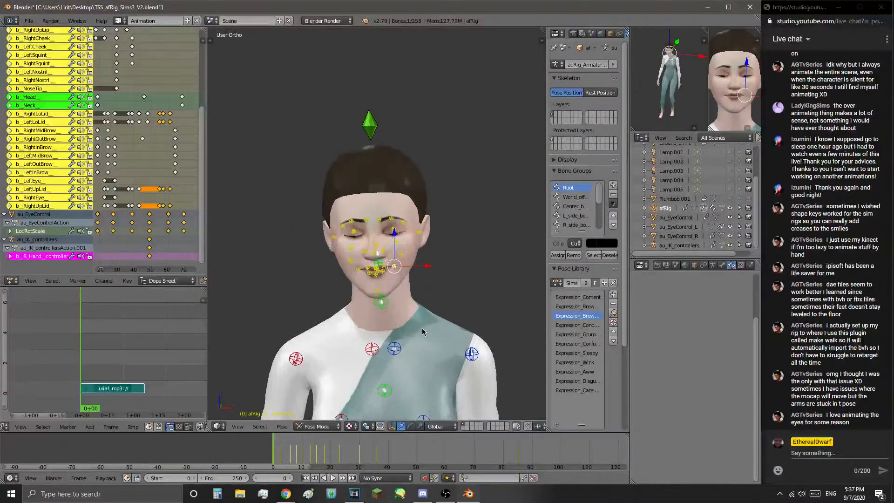
pyautogui.scroll(-5, 423, 332)
pyautogui.hotkey('alt', 'a')
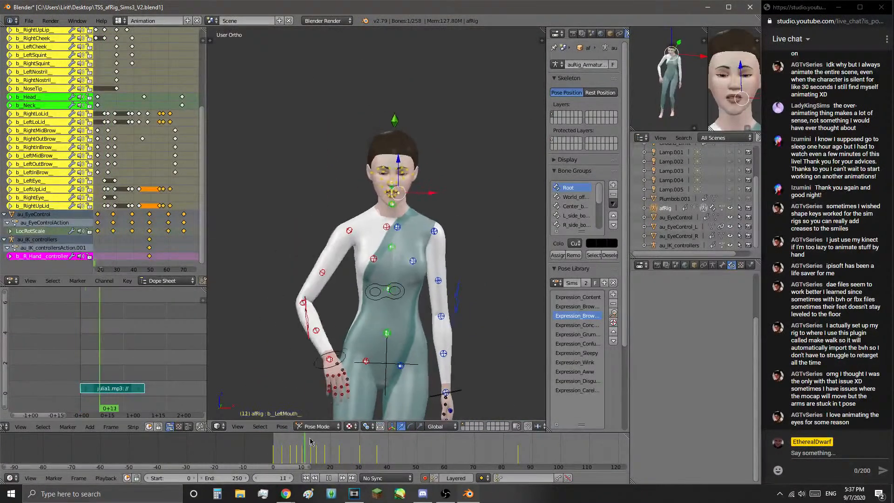
# - Go to frame 28 and bring the character's right hand into close view
pyautogui.moveTo(306, 441); pyautogui.dragTo(353, 437)
pyautogui.scroll(3, 373, 351)
pyautogui.keyDown('shift'); pyautogui.moveTo(374, 351); pyautogui.dragTo(443, 170, button='middle'); pyautogui.keyUp('shift')
pyautogui.scroll(3, 356, 72)
pyautogui.scroll(1, 403, 178)
pyautogui.press('g')
pyautogui.click(387, 173)
pyautogui.hotkey('ctrl', 'z')
# - Select the right hand and its finger bones and switch the pose library to Sims3_uu_HandPoses
pyautogui.rightClick(375, 167)
pyautogui.rightClick(301, 134)
pyautogui.moveTo(372, 103)
pyautogui.keyDown('ctrl'); pyautogui.mouseDown()
pyautogui.moveTo(261, 199)
pyautogui.moveTo(459, 274)
pyautogui.mouseUp(); pyautogui.keyUp('ctrl')
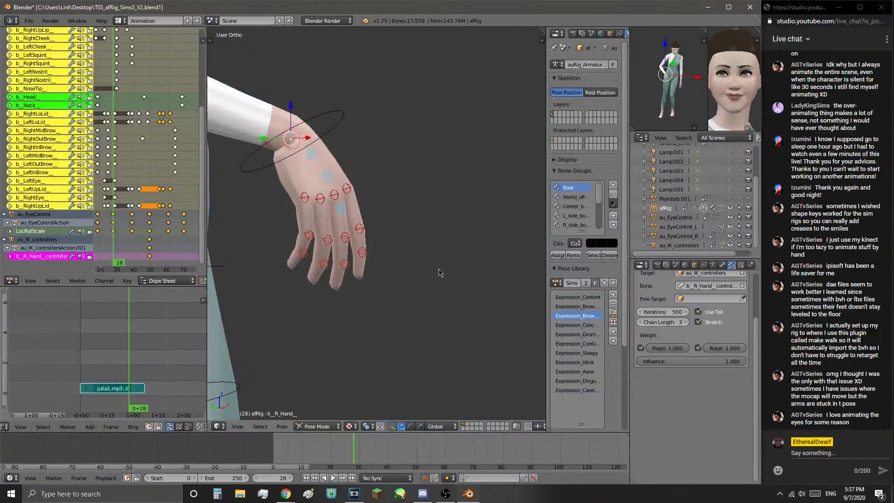
pyautogui.click(555, 284)
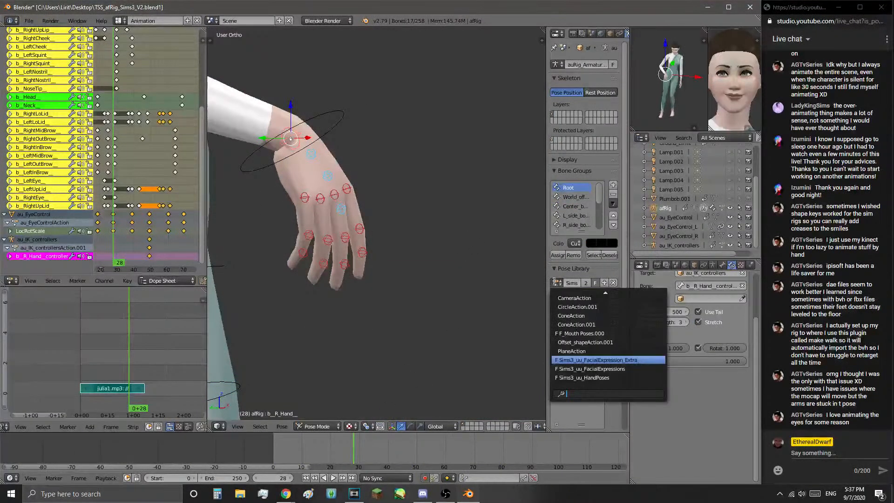
pyautogui.click(599, 378)
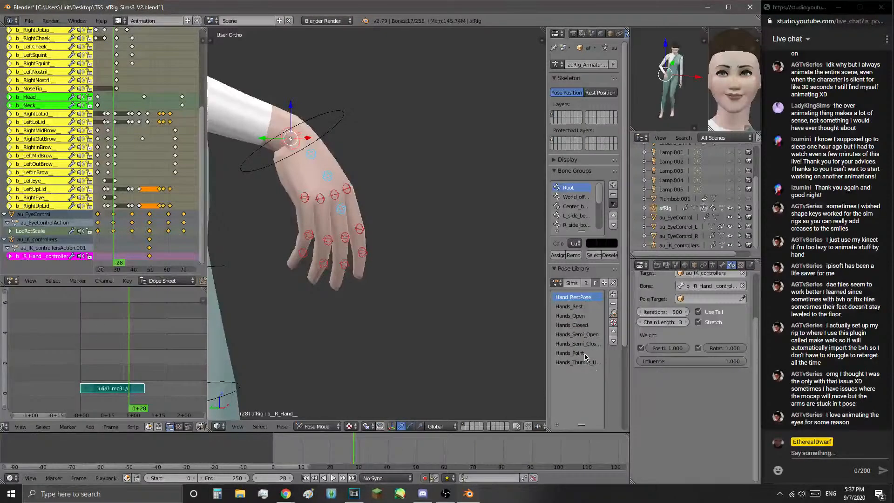
# - Apply the Hands_Point pose to the right hand at frame 28 and an open hand pose at frame 22
pyautogui.click(615, 322)
pyautogui.moveTo(351, 456); pyautogui.dragTo(336, 456)
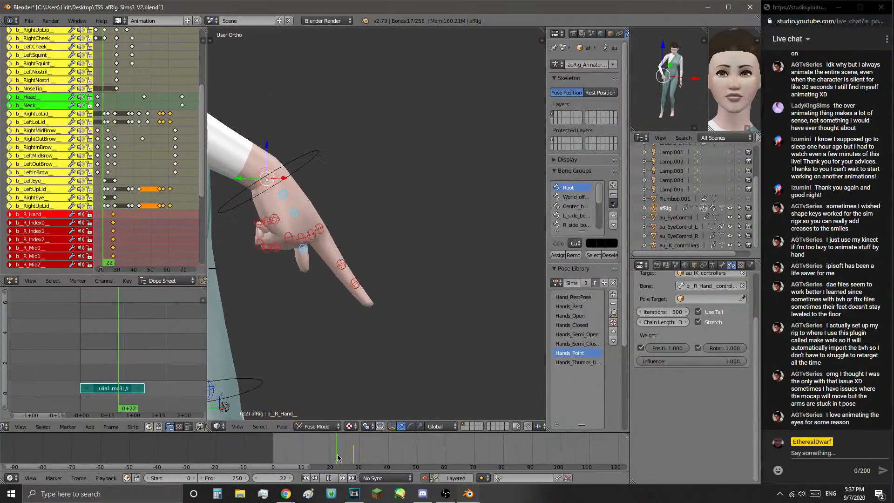
pyautogui.click(615, 321)
# - At frame 41, try the semi-closed and semi-open hand poses on the right hand and apply Hands_Rest
pyautogui.hotkey('alt', 'a')
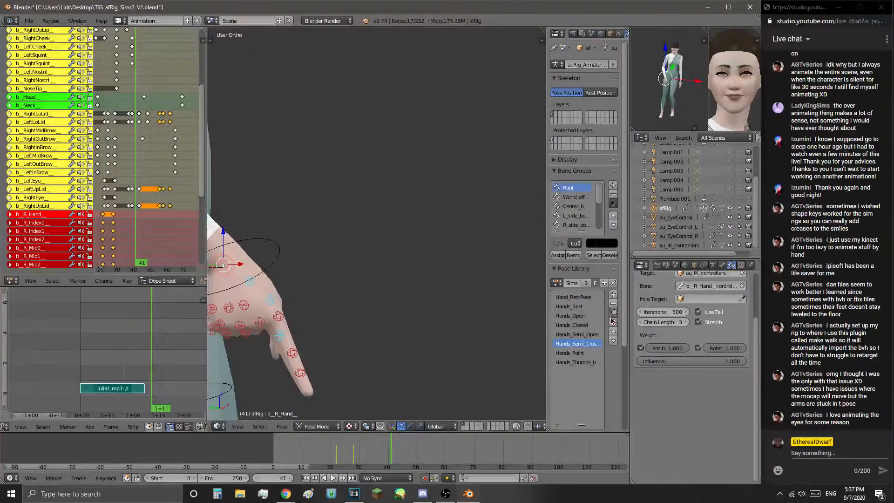
pyautogui.click(614, 317)
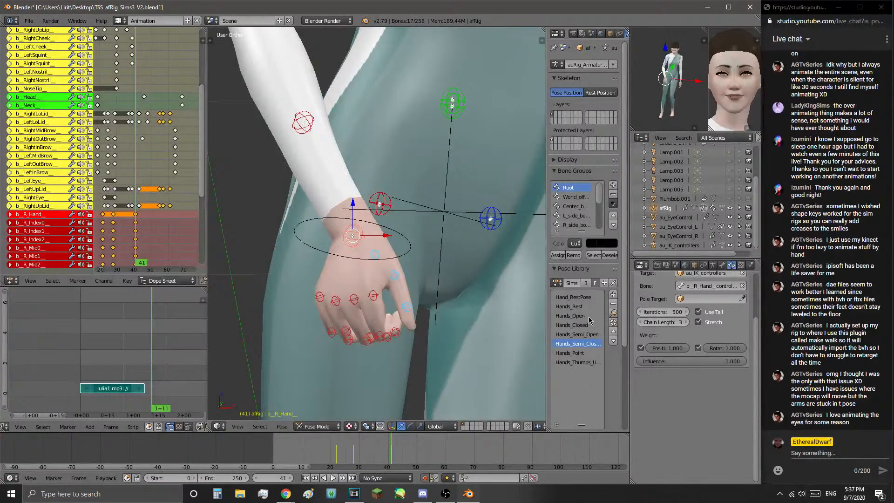
pyautogui.click(613, 315)
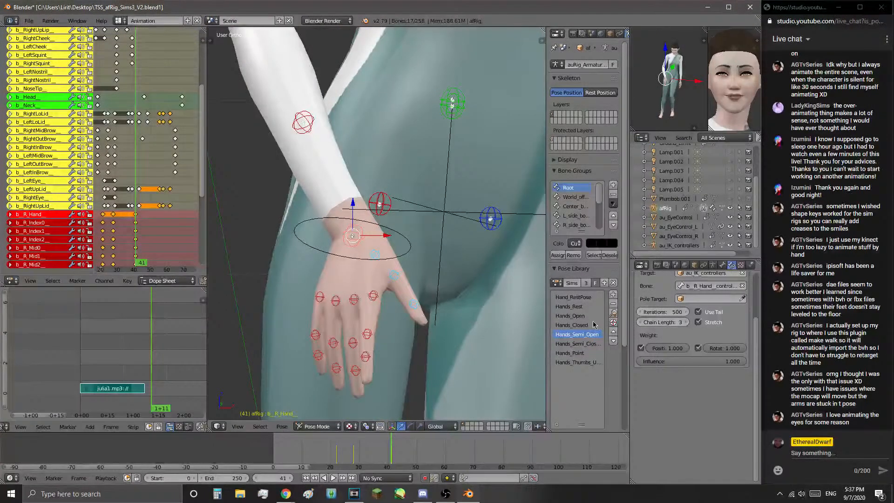
pyautogui.click(614, 314)
# - Play the animation from about frame 9 to review the right hand poses and stop at frame 62
pyautogui.moveTo(376, 453); pyautogui.dragTo(299, 444)
pyautogui.click(332, 480)
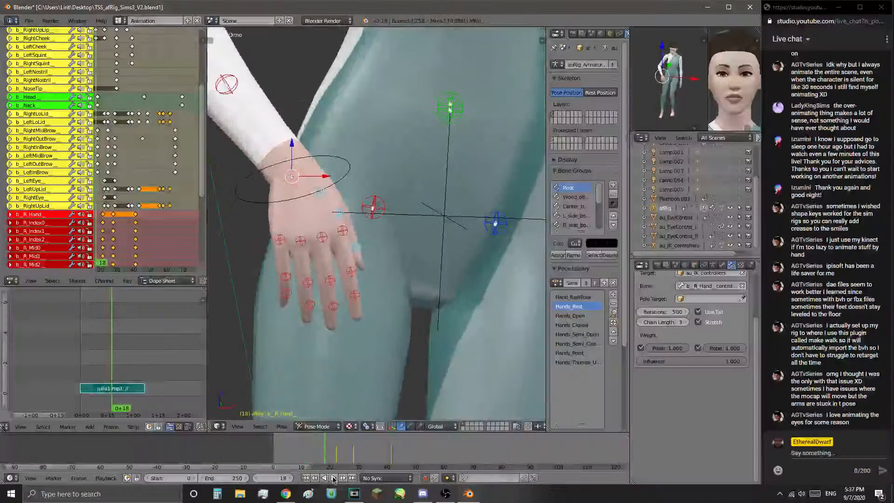
pyautogui.click(332, 480)
pyautogui.hotkey('alt', 'a')
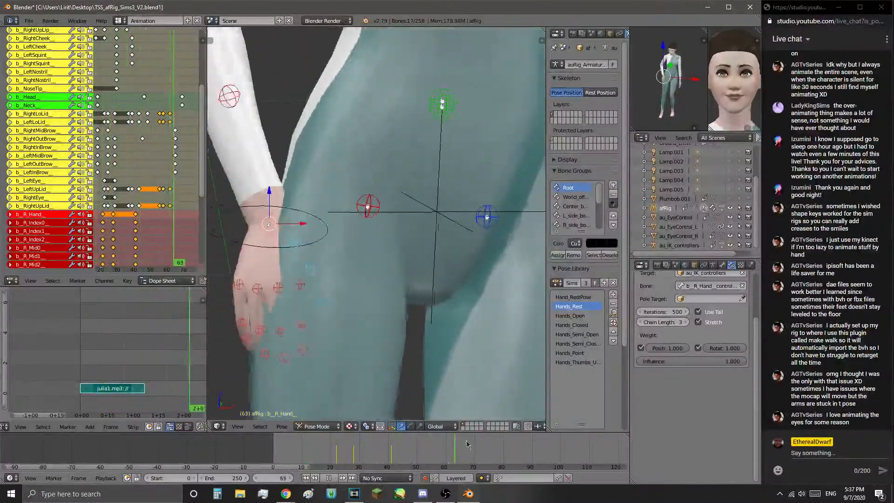
pyautogui.hotkey('alt', 'a')
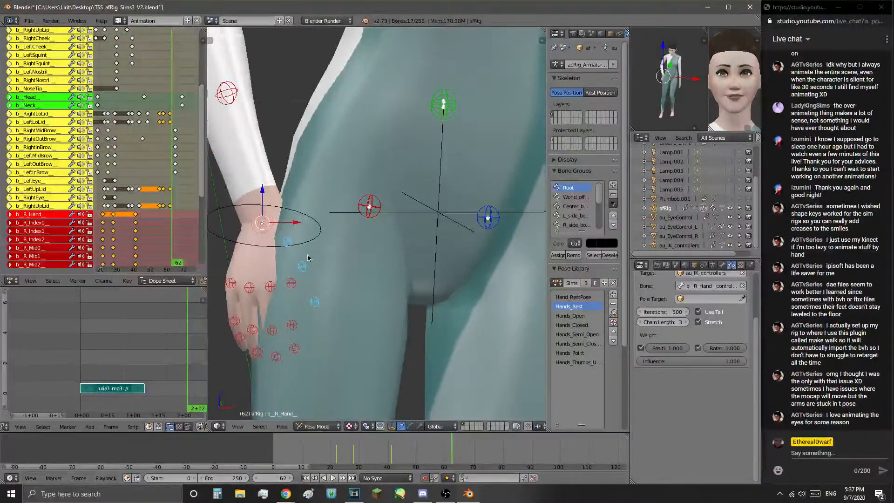
# - Select the right hand controller at frame 62 and adjust the hand's position and rotation
pyautogui.rightClick(314, 242)
pyautogui.scroll(-3, 344, 261)
pyautogui.press('g')
pyautogui.click(360, 305)
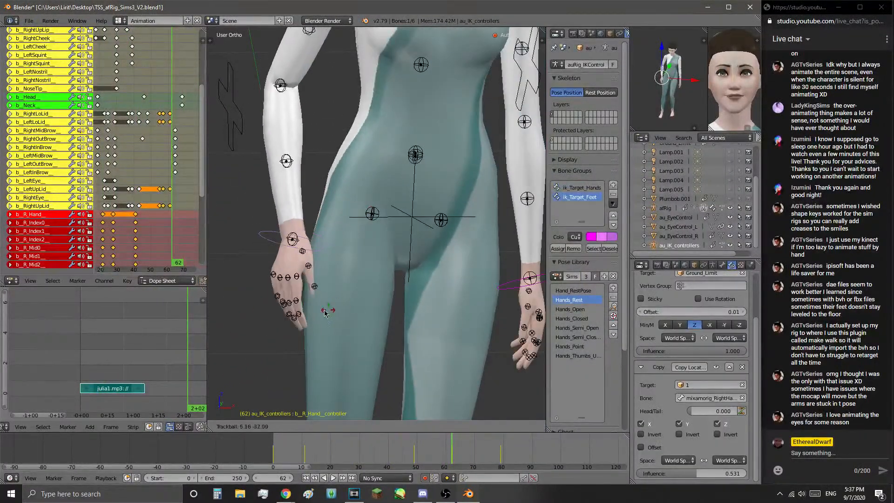
pyautogui.moveTo(314, 366); pyautogui.dragTo(417, 410, button='middle')
# - At frame 79, move and rotate the right hand controller so the arm hangs relaxed beside the thigh
pyautogui.hotkey('alt', 'a')
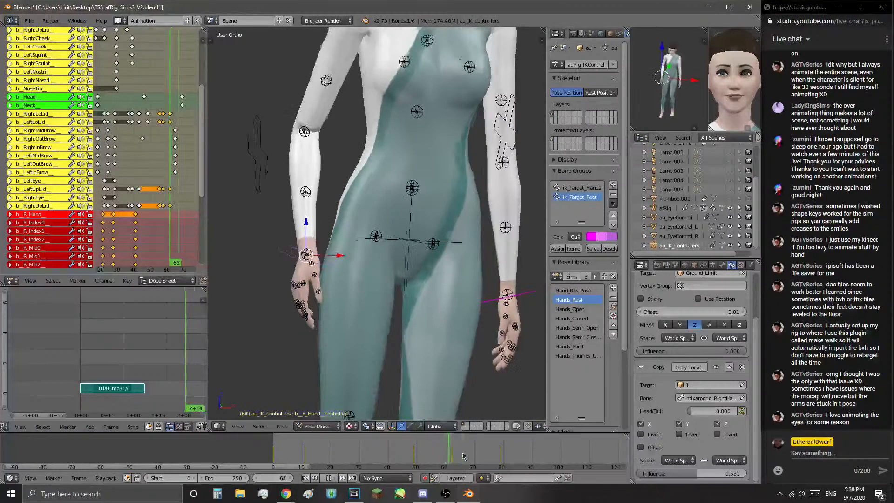
pyautogui.hotkey('alt', 'a')
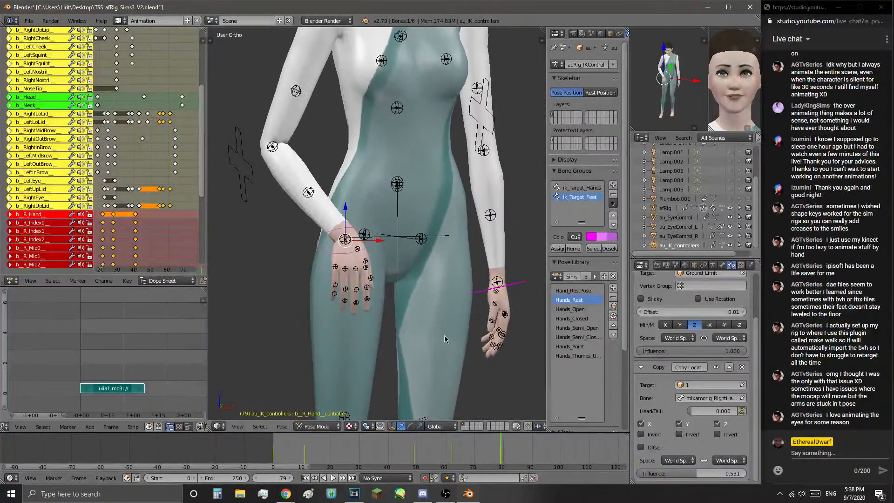
pyautogui.press('g')
pyautogui.press('r')
pyautogui.press('r')
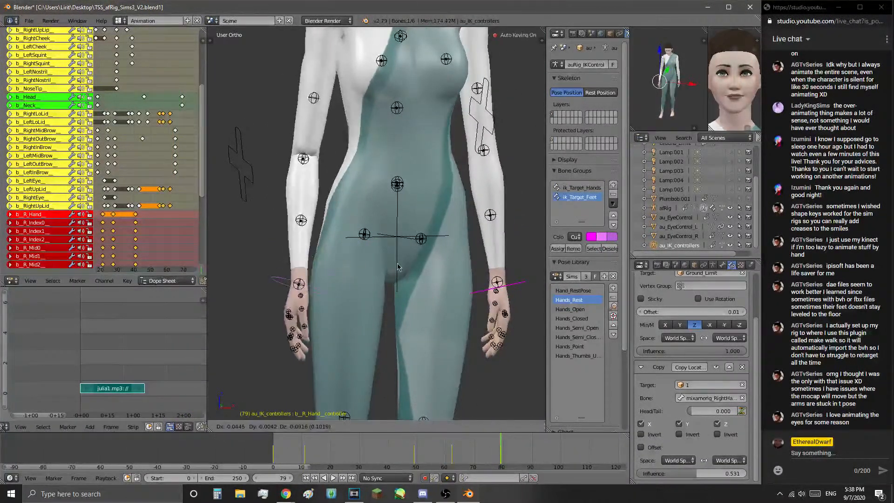
pyautogui.click(361, 311)
pyautogui.moveTo(368, 305); pyautogui.dragTo(393, 283, button='middle')
pyautogui.press('g')
pyautogui.click(408, 283)
pyautogui.press('r')
pyautogui.press('r')
pyautogui.click(431, 277)
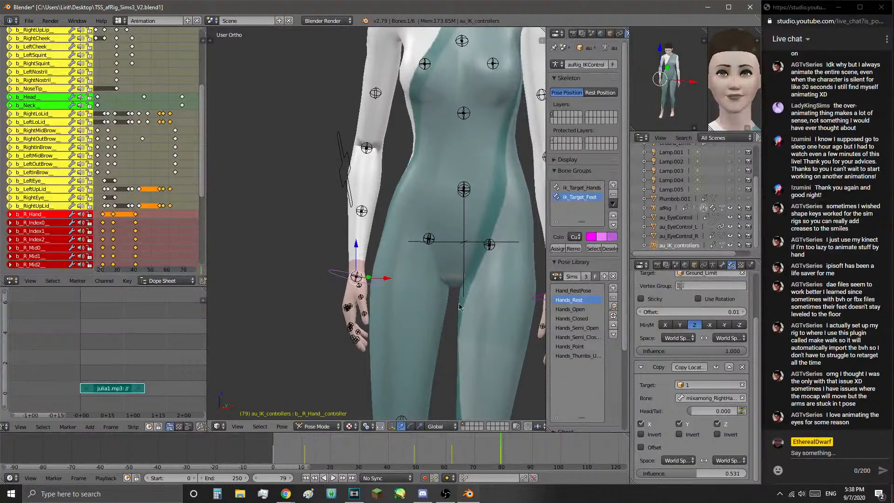
# - Play the animation from about frame 22 and again from the start to review the right hand motion
pyautogui.click(339, 449)
pyautogui.hotkey('alt', 'a')
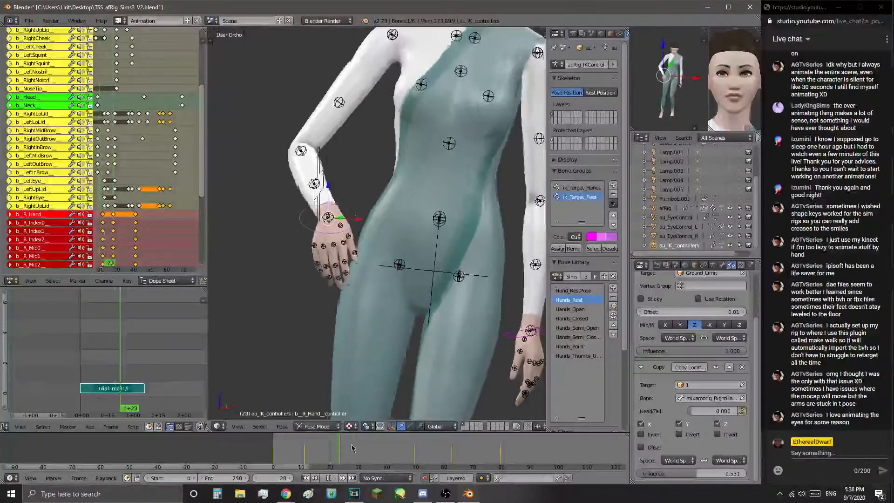
pyautogui.click(365, 433)
pyautogui.hotkey('alt', 'a')
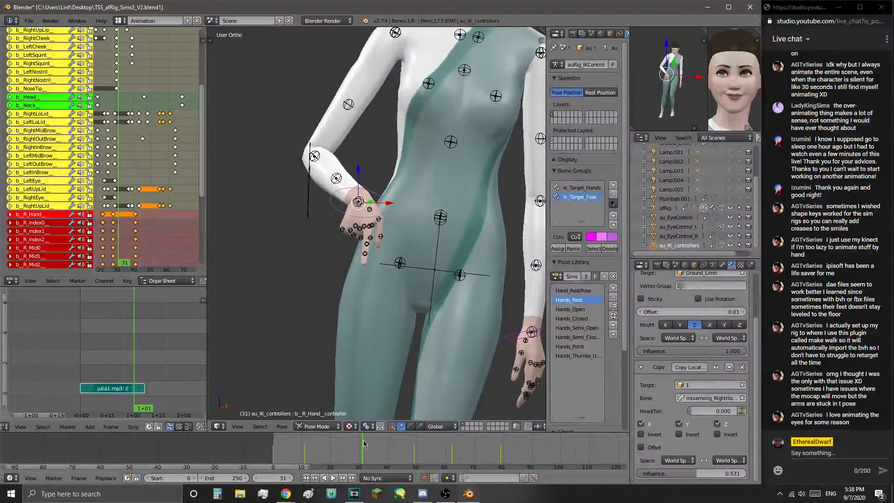
pyautogui.click(273, 449)
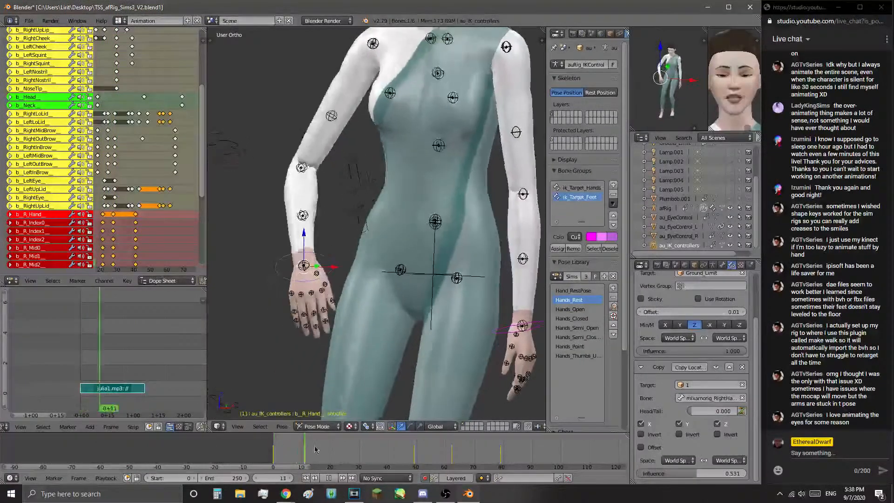
pyautogui.click(301, 451)
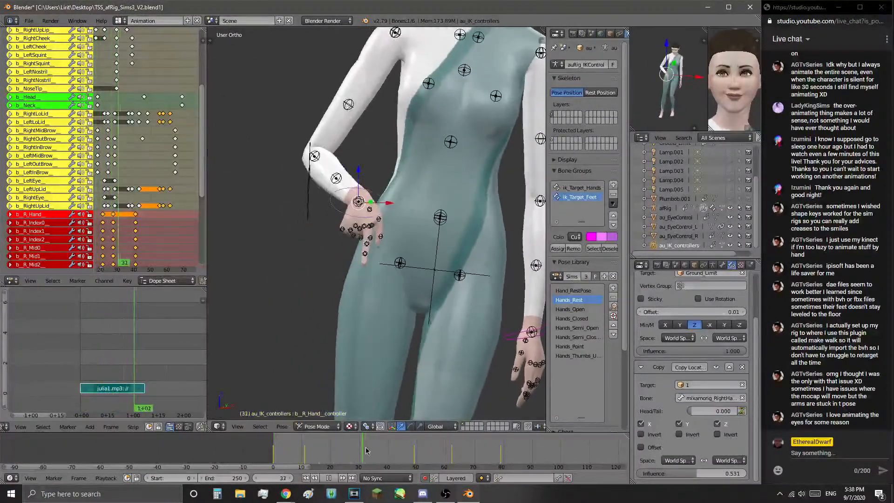
pyautogui.hotkey('alt', 'a')
# - Hide the IK and eye controller rigs and play the animation to review the face
pyautogui.scroll(10, 404, 227)
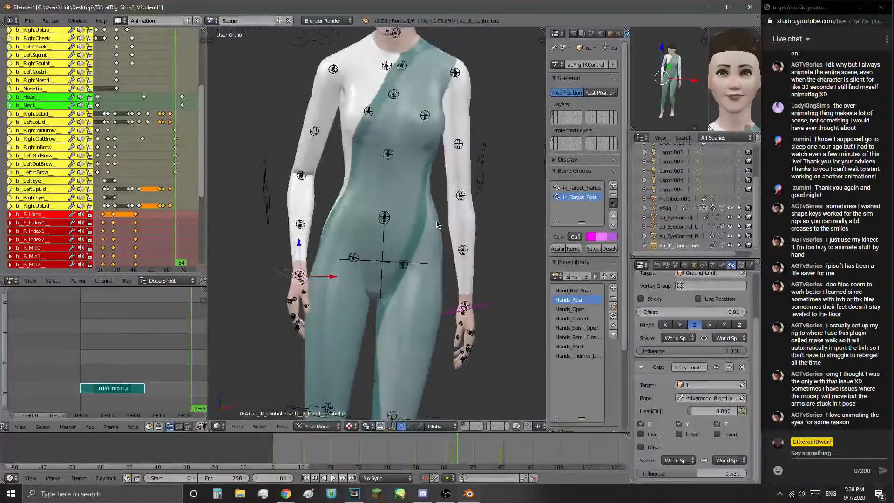
pyautogui.keyDown('shift'); pyautogui.moveTo(423, 192); pyautogui.dragTo(508, 218, button='middle'); pyautogui.keyUp('shift')
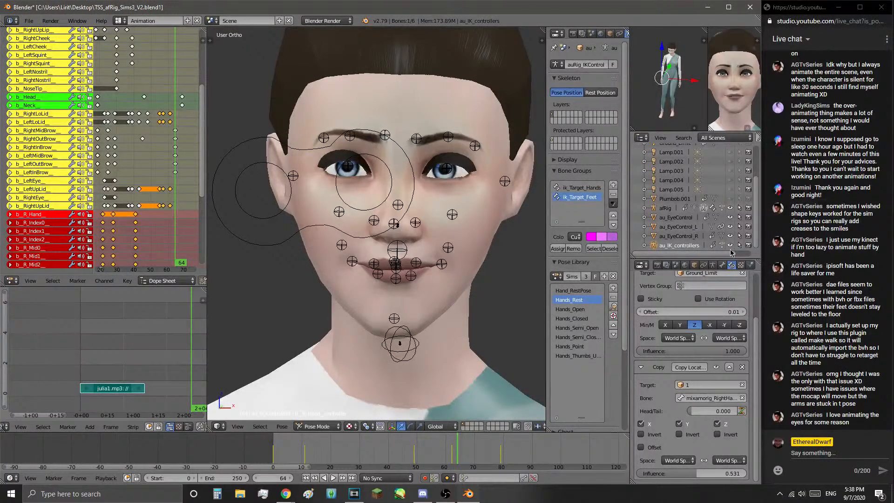
pyautogui.click(731, 246)
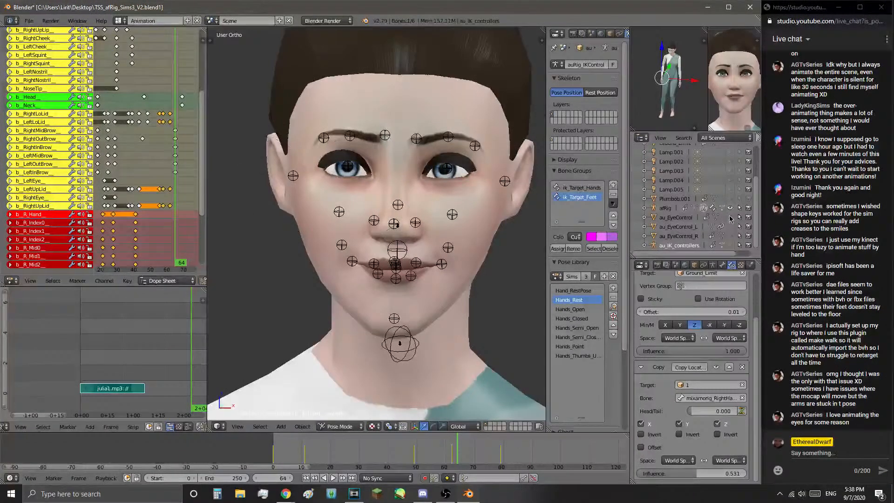
pyautogui.click(300, 450)
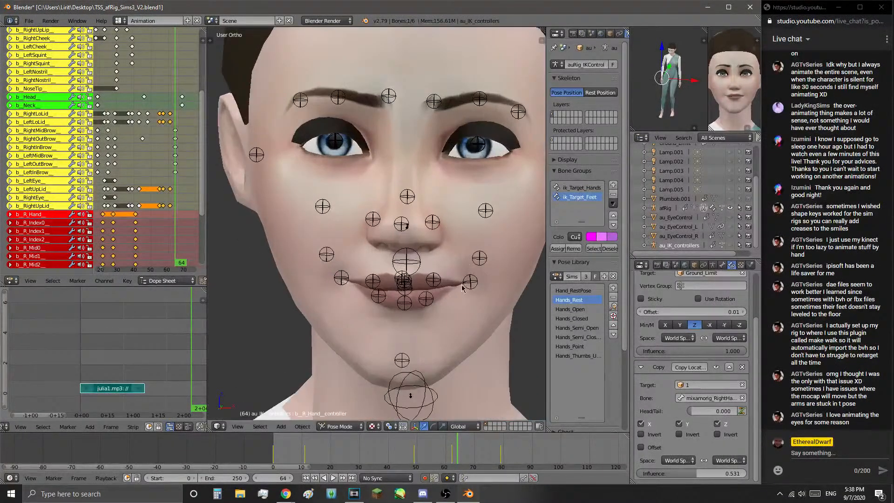
pyautogui.hotkey('alt', 'a')
pyautogui.hotkey('alt', 'a')
pyautogui.click(287, 445)
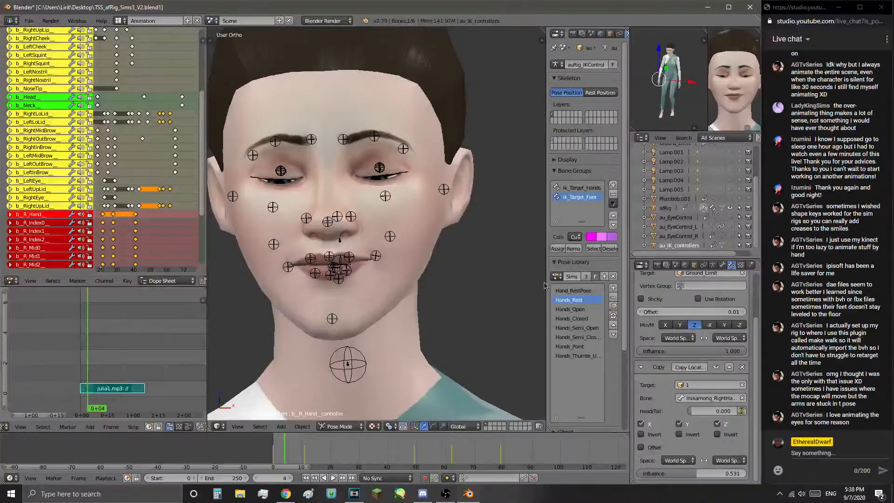
# - Select the left upper lip bone, switch the pose library to F_Mouth Poses.000 and highlight the Oo/W pose
pyautogui.rightClick(353, 261)
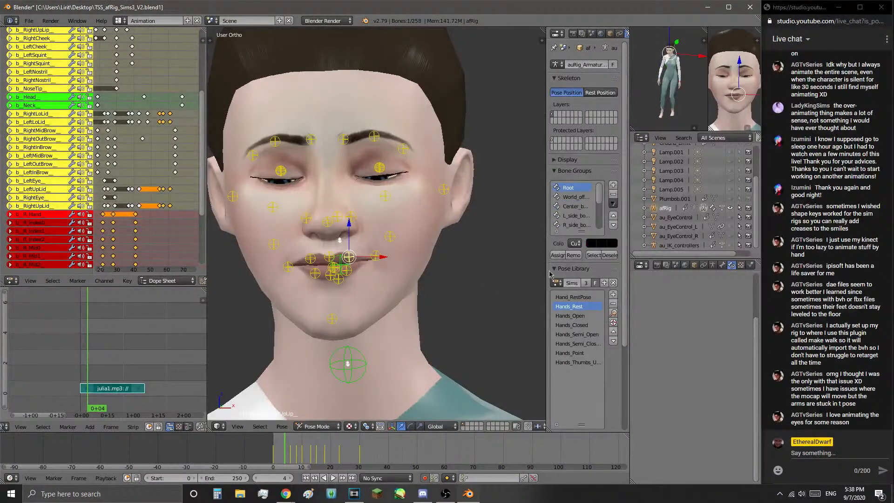
pyautogui.click(557, 287)
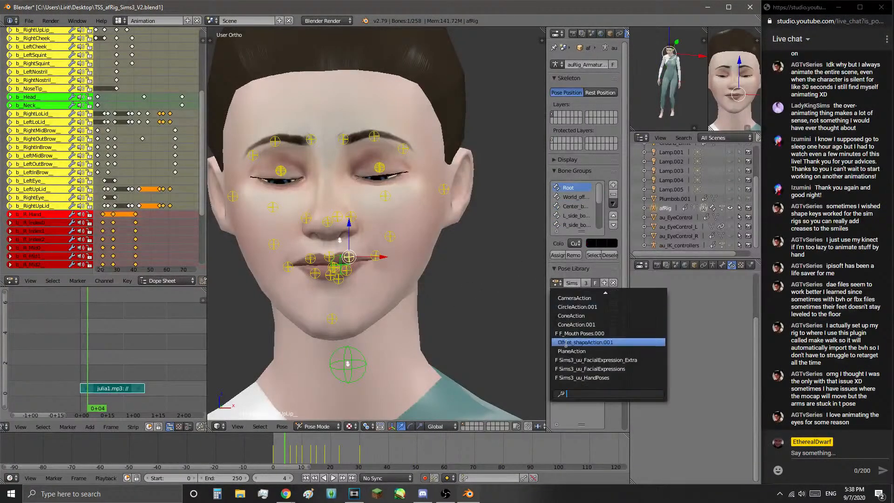
pyautogui.click(602, 333)
pyautogui.scroll(5, 376, 311)
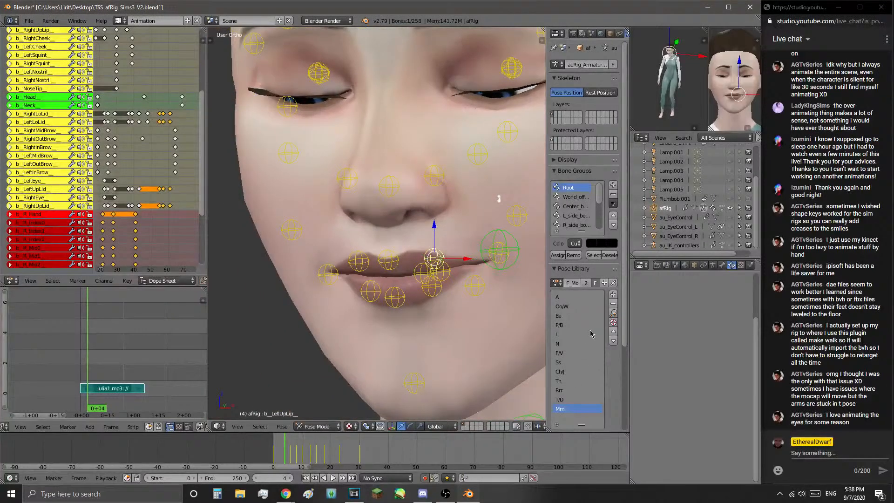
pyautogui.click(572, 308)
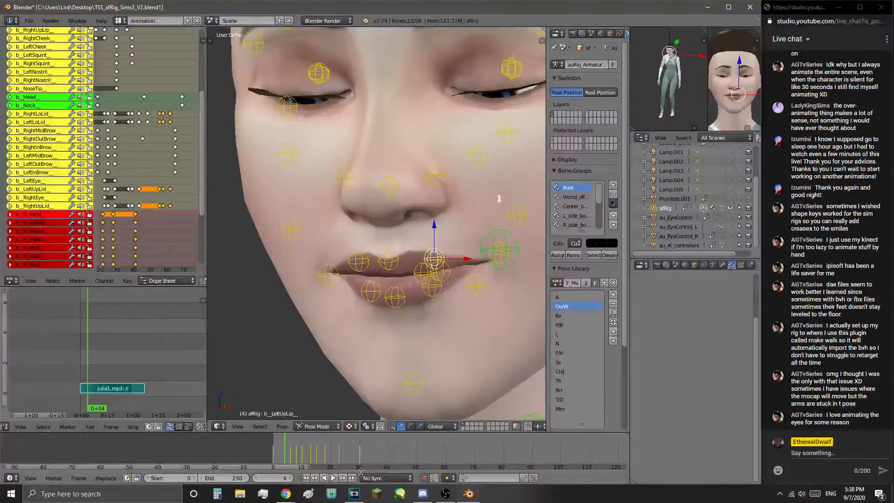
# - Play the start of the speech and examine the mouth shape and upper lip around frames 10 and 11
pyautogui.hotkey('alt', 'a')
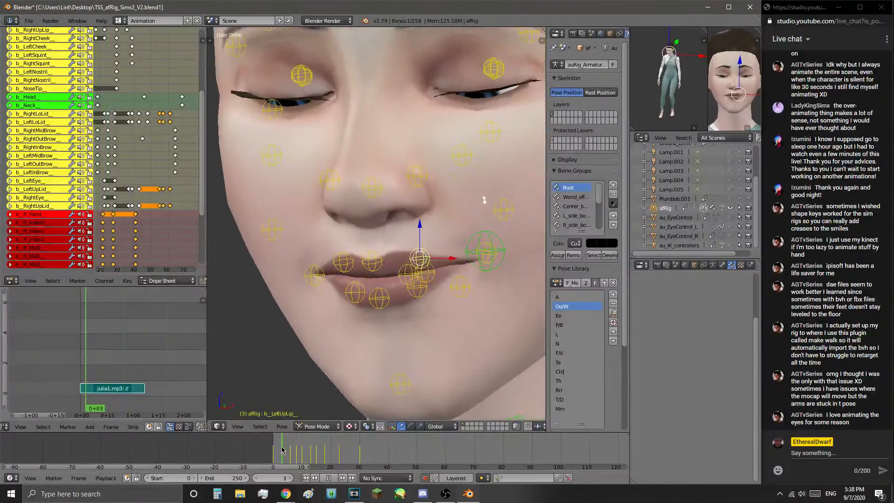
pyautogui.press('Escape')
pyautogui.keyDown('shift'); pyautogui.moveTo(372, 353); pyautogui.dragTo(355, 343, button='middle'); pyautogui.keyUp('shift')
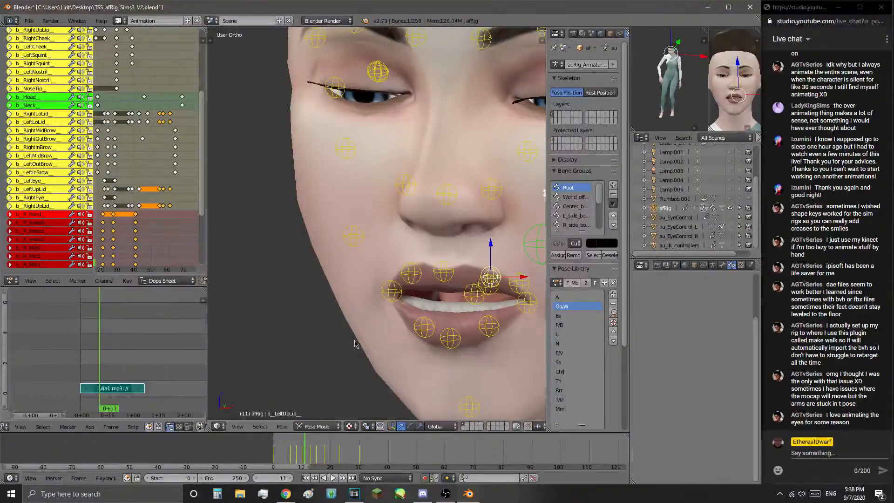
pyautogui.moveTo(371, 328); pyautogui.dragTo(457, 280, button='middle')
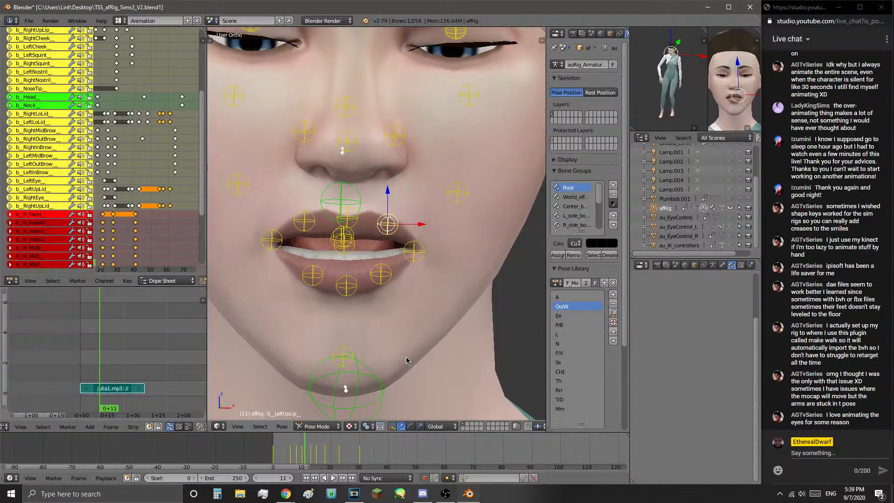
pyautogui.moveTo(411, 279); pyautogui.dragTo(390, 278, button='middle')
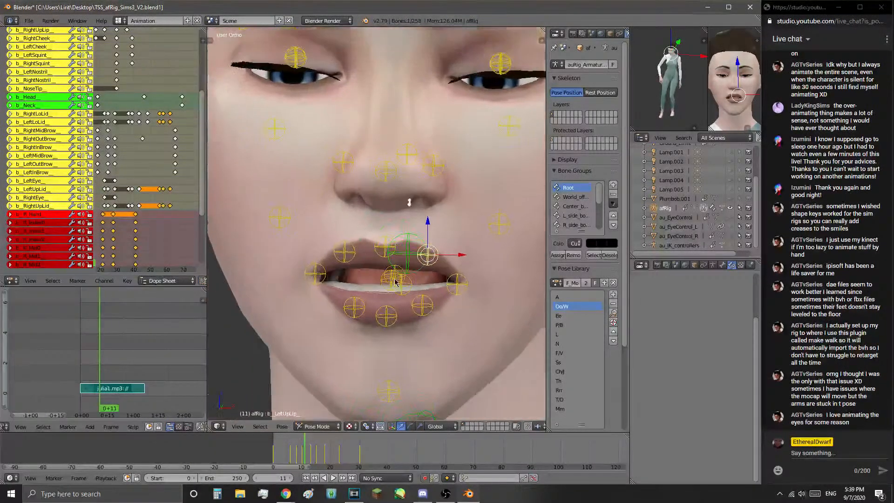
pyautogui.scroll(1, 388, 280)
pyautogui.moveTo(305, 453)
pyautogui.mouseDown()
pyautogui.moveTo(293, 453)
pyautogui.moveTo(303, 451)
pyautogui.mouseUp()
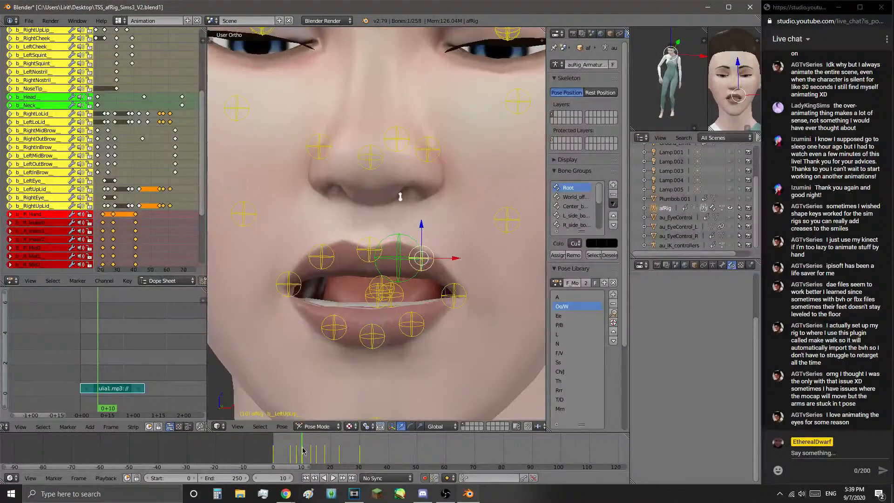
pyautogui.moveTo(317, 264); pyautogui.dragTo(320, 242, button='right')
pyautogui.press('Escape')
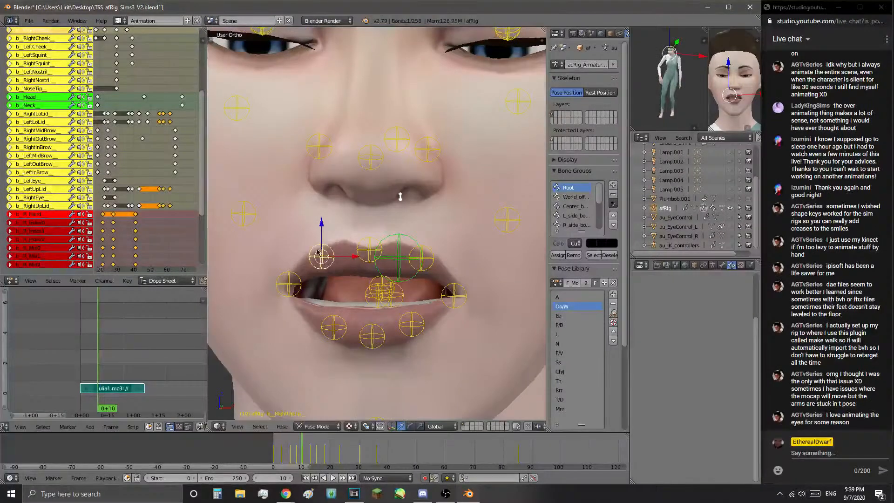
# - At frame 23, raise the middle and side lower lip bones to bring the lips closer together
pyautogui.hotkey('alt', 'a')
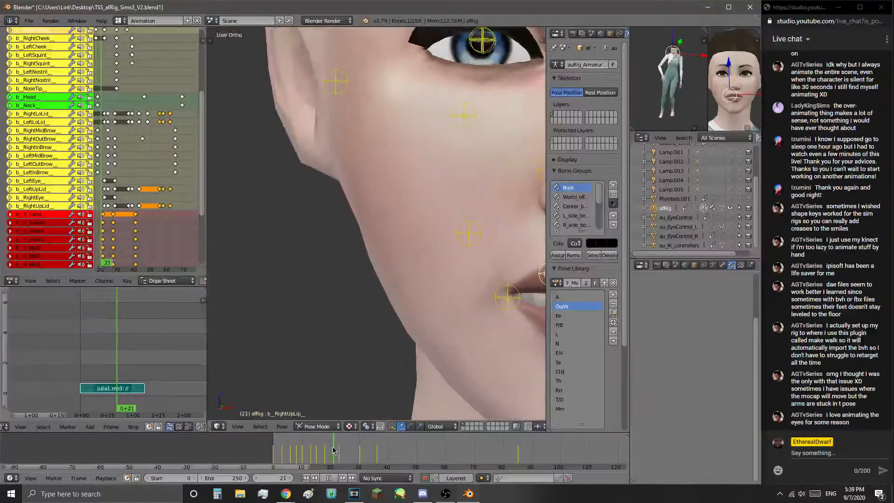
pyautogui.hotkey('alt', 'a')
pyautogui.scroll(-3, 387, 343)
pyautogui.scroll(1, 422, 338)
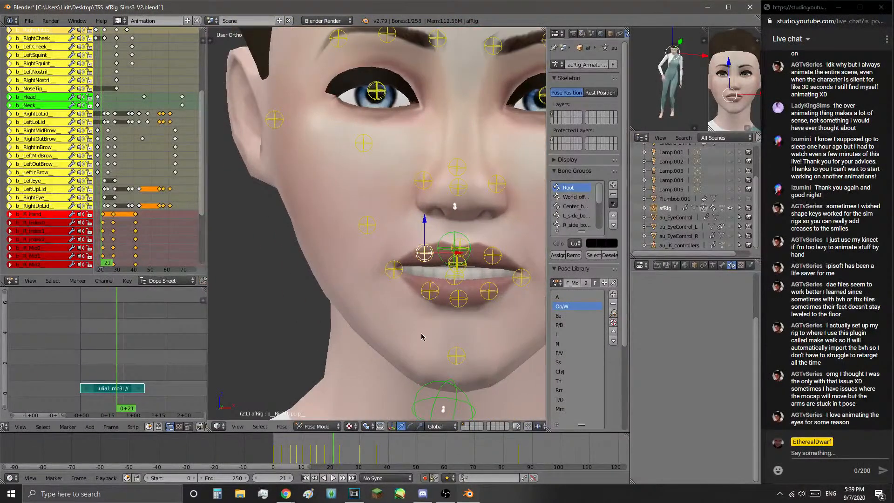
pyautogui.moveTo(419, 370); pyautogui.dragTo(450, 368, button='middle')
pyautogui.press('Right')
pyautogui.press('Right')
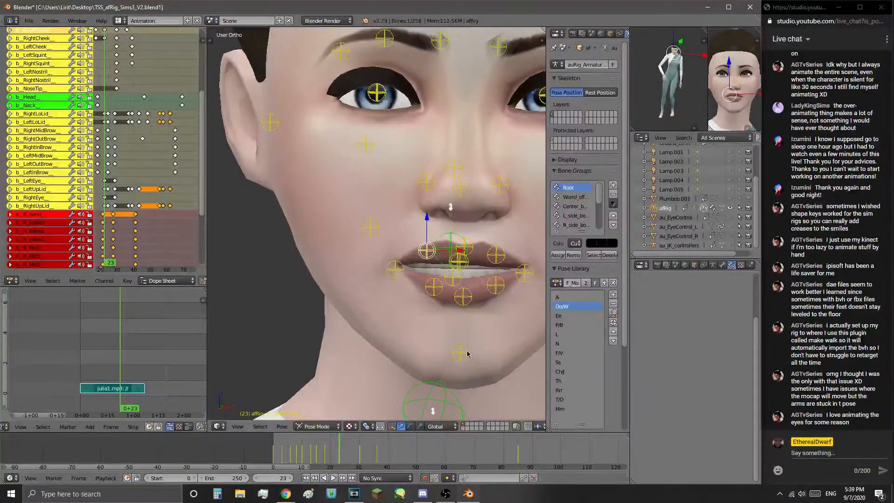
pyautogui.moveTo(463, 311)
pyautogui.mouseDown(button='right')
pyautogui.moveTo(465, 303)
pyautogui.moveTo(454, 302)
pyautogui.mouseUp(button='right')
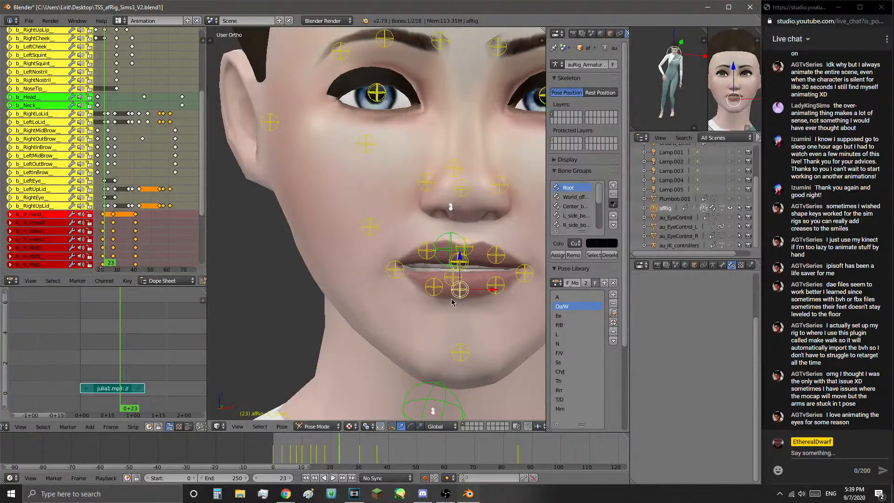
pyautogui.rightClick(495, 285)
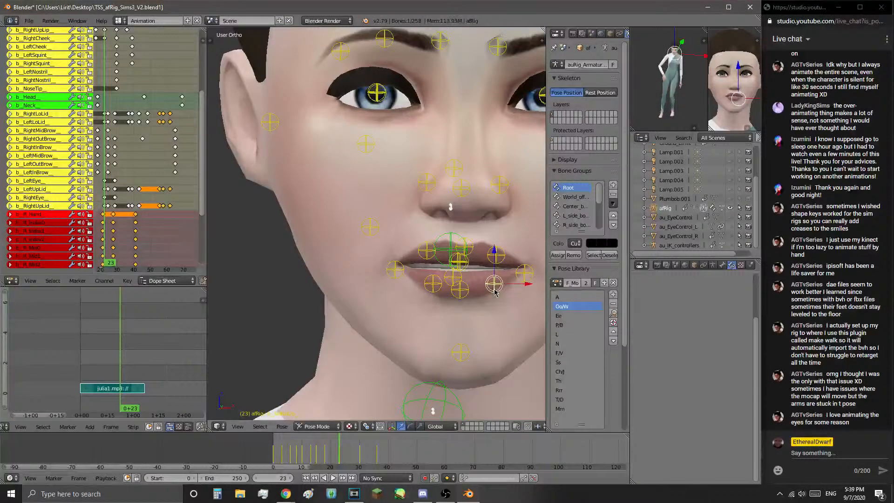
# - At frame 23, raise both mouth corners and nudge the right lower lip bone upward
pyautogui.moveTo(402, 270); pyautogui.dragTo(390, 255, button='right')
pyautogui.moveTo(389, 255); pyautogui.dragTo(477, 292, button='middle')
pyautogui.moveTo(478, 274); pyautogui.dragTo(482, 275, button='right')
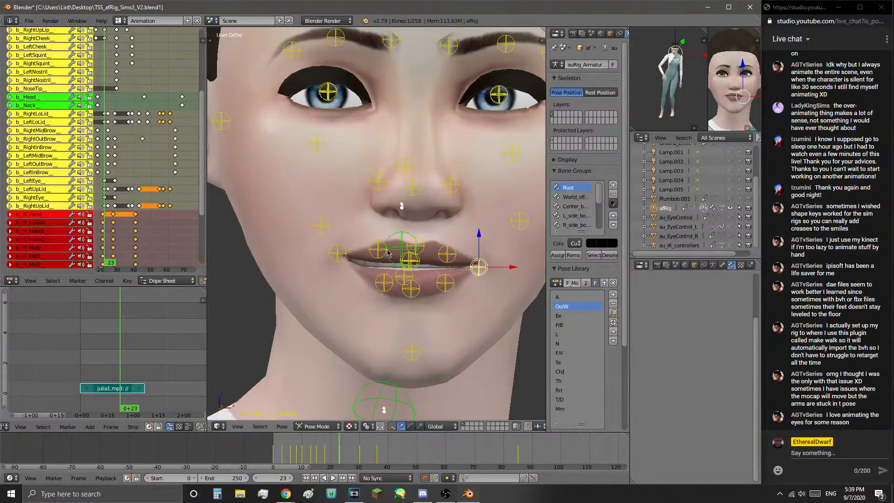
pyautogui.rightClick(384, 280)
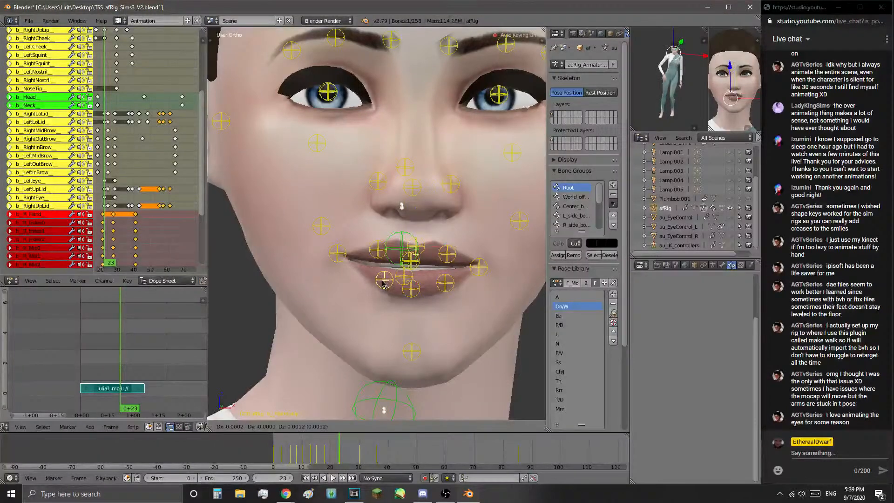
# - At frame 18, raise the lower lip bones and the right mouth corner, and go to frame 13
pyautogui.moveTo(340, 456)
pyautogui.mouseDown()
pyautogui.moveTo(318, 454)
pyautogui.moveTo(325, 448)
pyautogui.mouseUp()
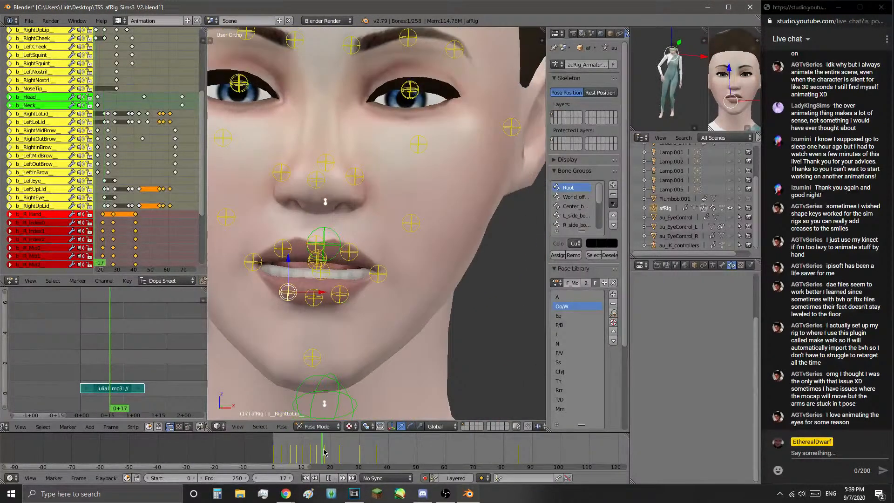
pyautogui.moveTo(332, 311); pyautogui.dragTo(352, 291, button='right')
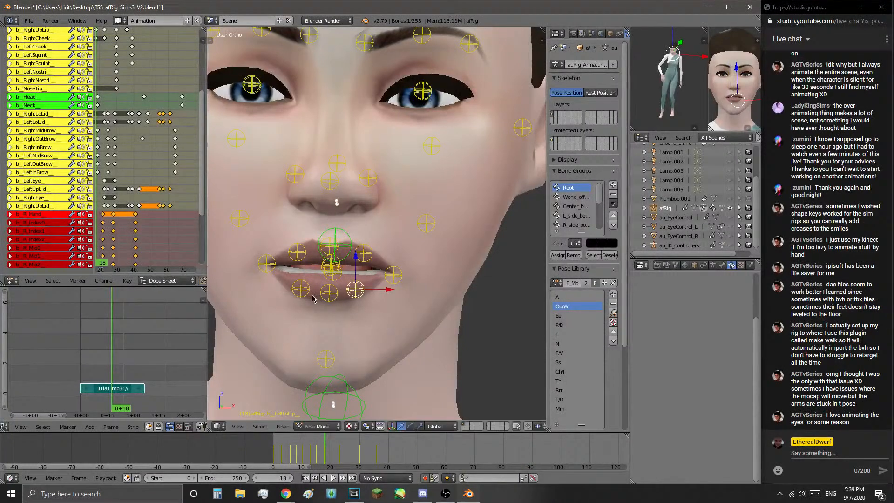
pyautogui.moveTo(263, 270); pyautogui.dragTo(261, 263, button='right')
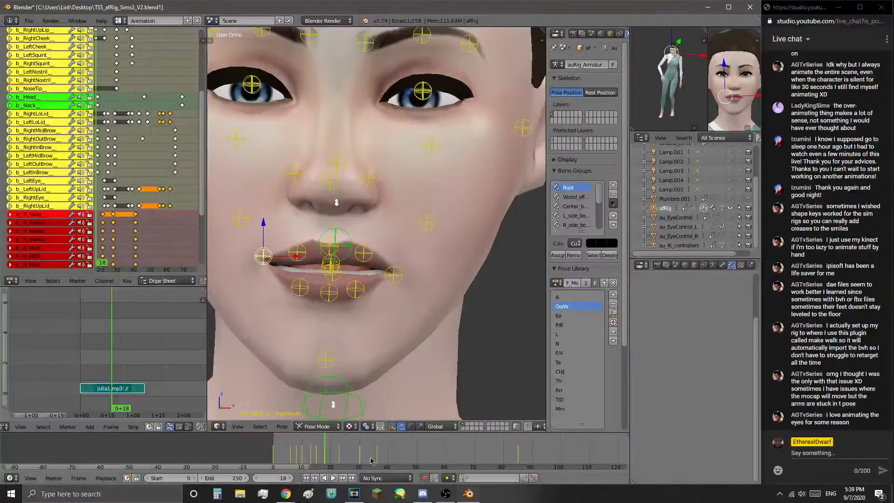
pyautogui.moveTo(327, 457); pyautogui.dragTo(311, 448)
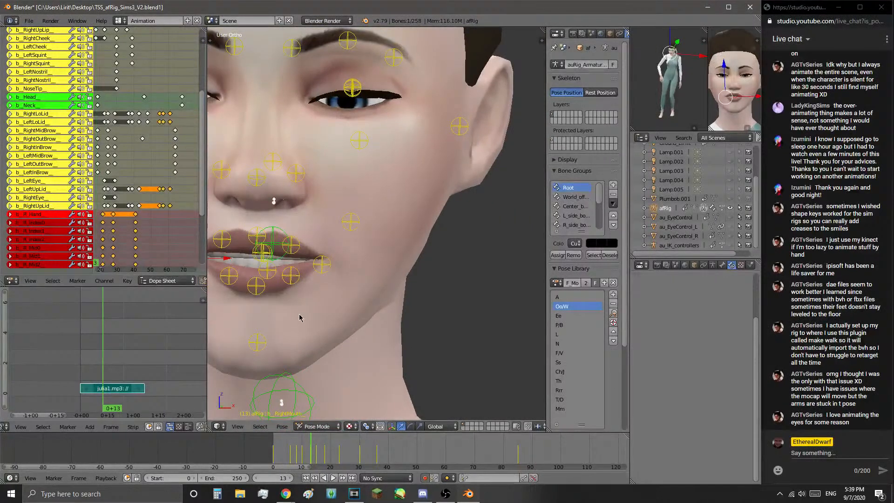
# - At frame 13, raise the middle lower lip bone and both mouth corners to bring the lips closer together
pyautogui.moveTo(299, 312); pyautogui.dragTo(376, 293, button='middle')
pyautogui.press('g')
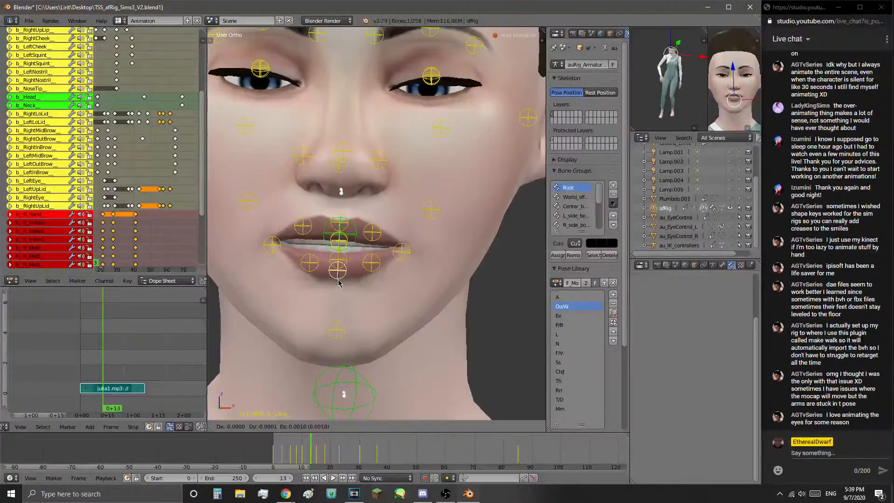
pyautogui.click(338, 280)
pyautogui.press('g')
pyautogui.click(278, 238)
pyautogui.rightClick(402, 251)
pyautogui.press('g')
pyautogui.click(406, 243)
# - Scrub the animation through frame 36 to review the mouth shapes and the full body, and return to frame 0
pyautogui.hotkey('alt', 'a')
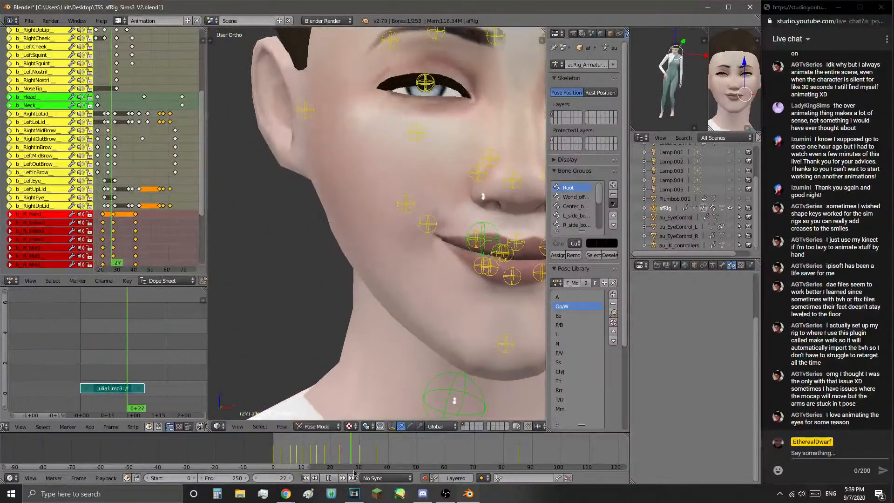
pyautogui.click(284, 456)
pyautogui.moveTo(285, 455); pyautogui.dragTo(376, 437)
pyautogui.scroll(-10, 398, 386)
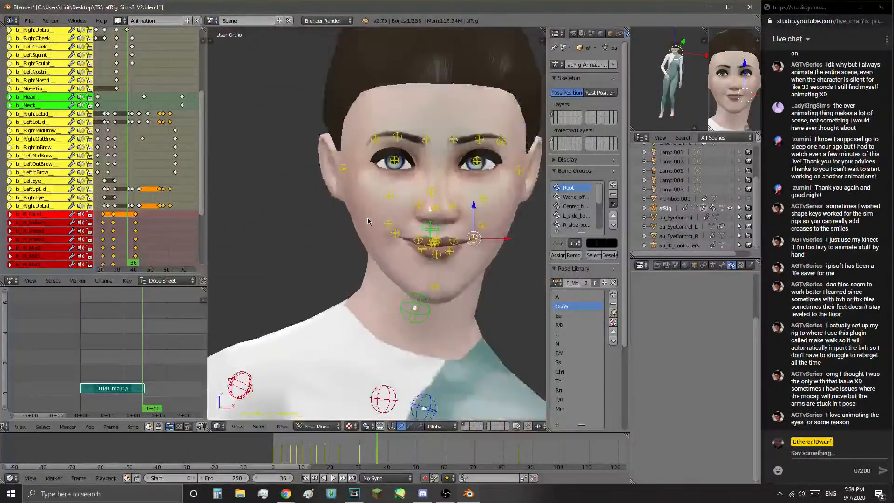
pyautogui.keyDown('shift'); pyautogui.moveTo(418, 308); pyautogui.dragTo(422, 277, button='middle'); pyautogui.keyUp('shift')
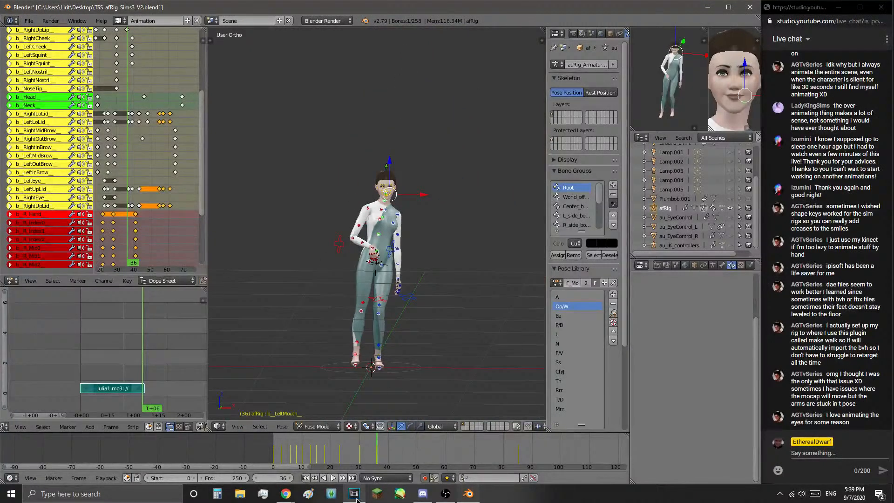
pyautogui.click(306, 478)
# - Select the root bone and hide the afRig armature from the scene
pyautogui.scroll(6, 375, 329)
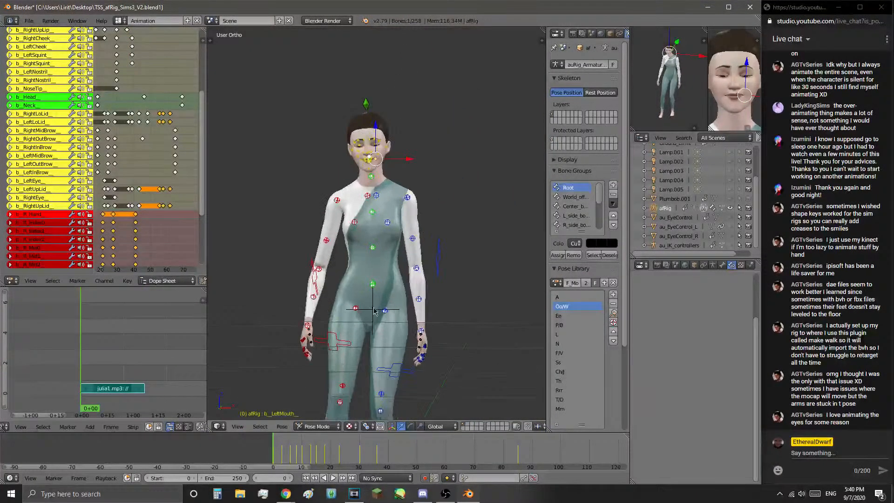
pyautogui.rightClick(375, 329)
pyautogui.scroll(3, 427, 187)
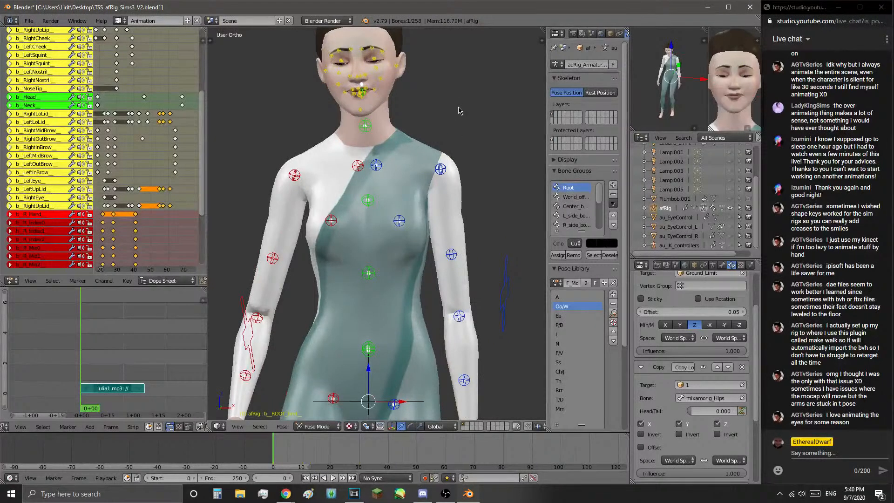
pyautogui.keyDown('shift'); pyautogui.moveTo(459, 92); pyautogui.dragTo(480, 189, button='middle'); pyautogui.keyUp('shift')
pyautogui.click(732, 209)
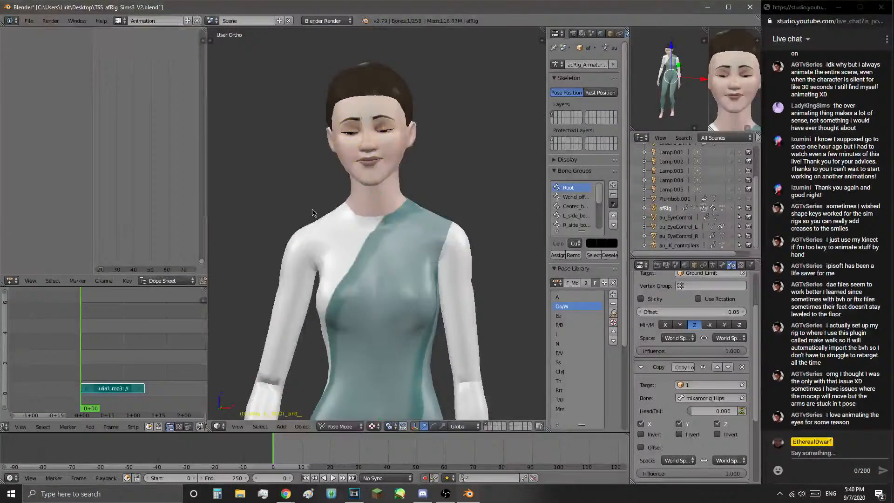
# - Examine the character's face and upper body from the front at frame 0 without the rig controls
pyautogui.scroll(-3, 404, 242)
pyautogui.scroll(3, 404, 241)
pyautogui.press('KP_1')
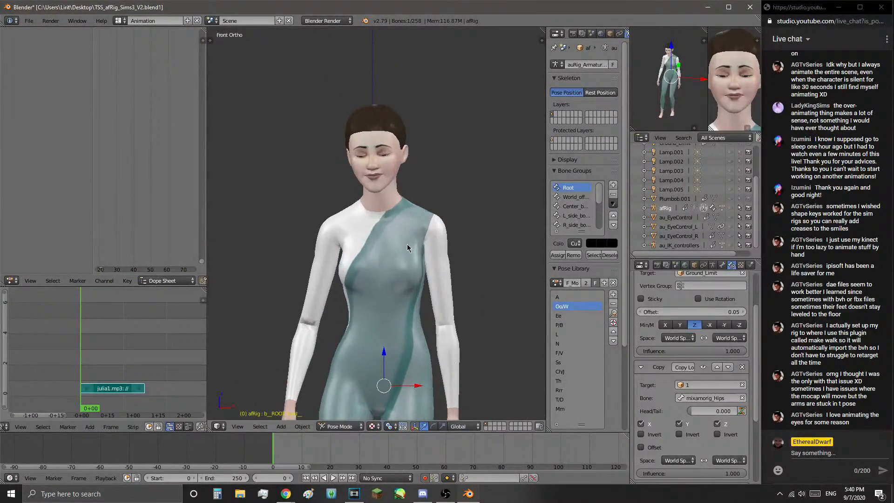
pyautogui.scroll(3, 407, 244)
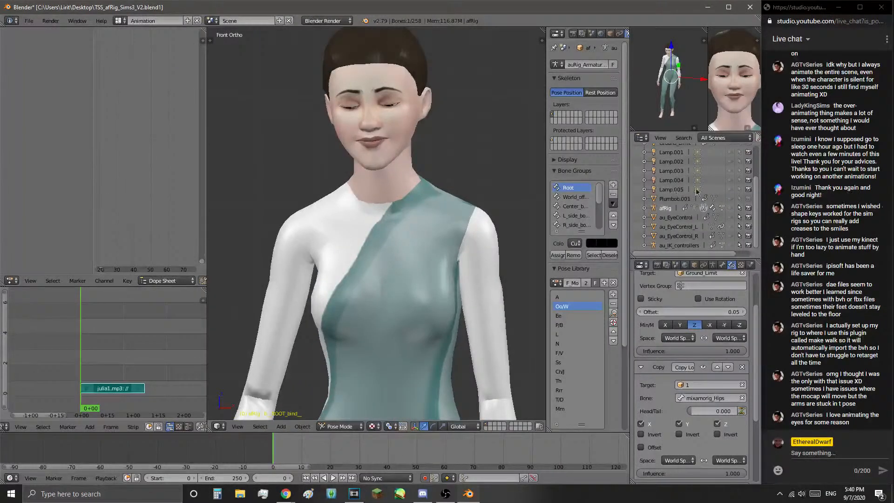
pyautogui.scroll(3, 720, 191)
pyautogui.moveTo(461, 199); pyautogui.dragTo(468, 221, button='middle')
pyautogui.scroll(1, 468, 222)
pyautogui.scroll(-3, 440, 250)
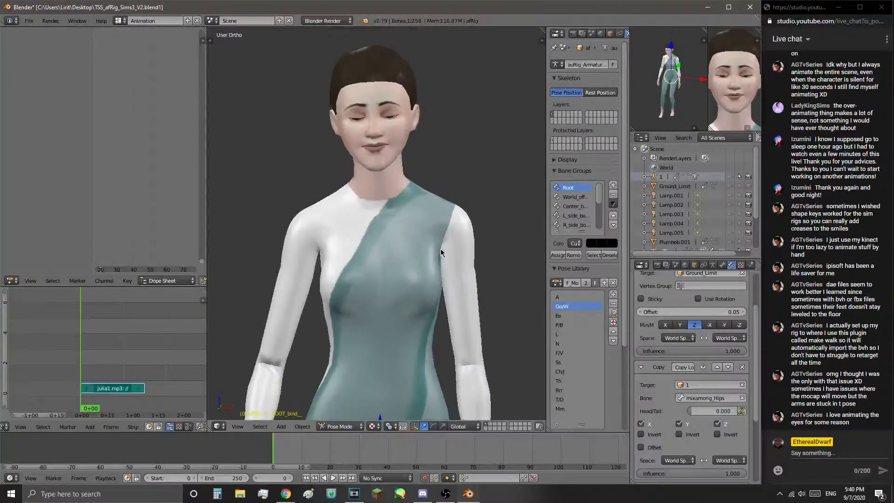
pyautogui.scroll(1, 435, 245)
pyautogui.scroll(-1, 432, 270)
pyautogui.scroll(2, 432, 270)
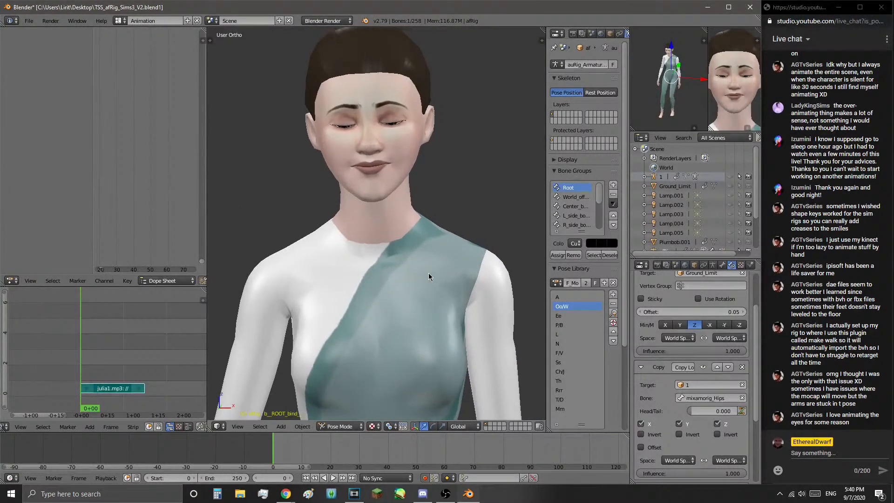
# - Widen the 3D viewport by narrowing the dope sheet area and check the head and torso at frame 0
pyautogui.moveTo(207, 245); pyautogui.dragTo(147, 244)
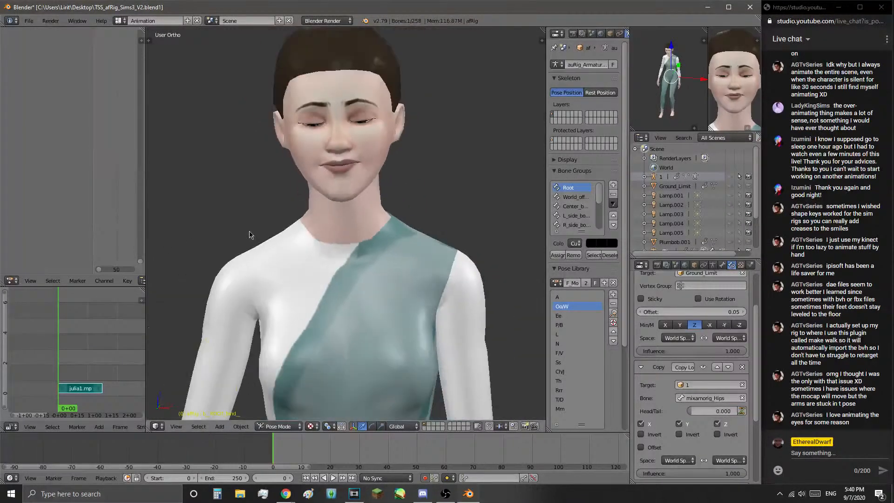
pyautogui.keyDown('shift'); pyautogui.moveTo(340, 228); pyautogui.dragTo(365, 259, button='middle'); pyautogui.keyUp('shift')
pyautogui.scroll(-2, 368, 269)
pyautogui.scroll(3, 368, 269)
pyautogui.scroll(-2, 364, 261)
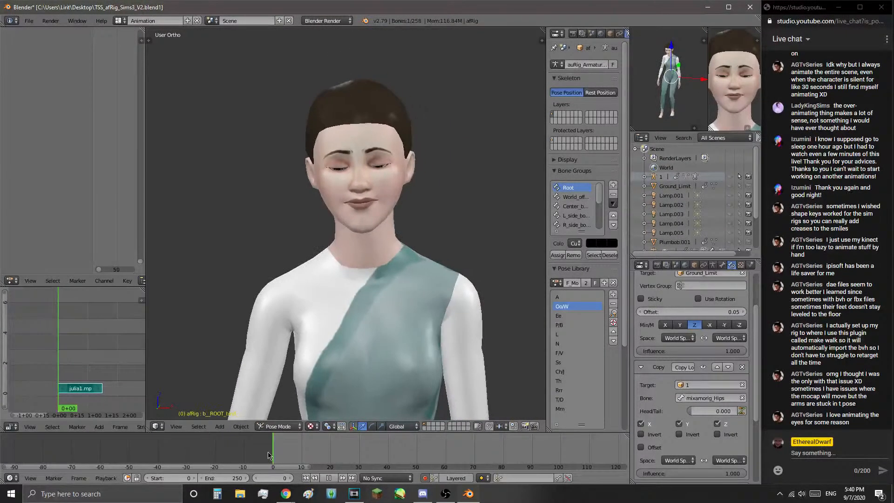
pyautogui.scroll(1, 435, 265)
pyautogui.scroll(-1, 411, 305)
pyautogui.scroll(1, 410, 307)
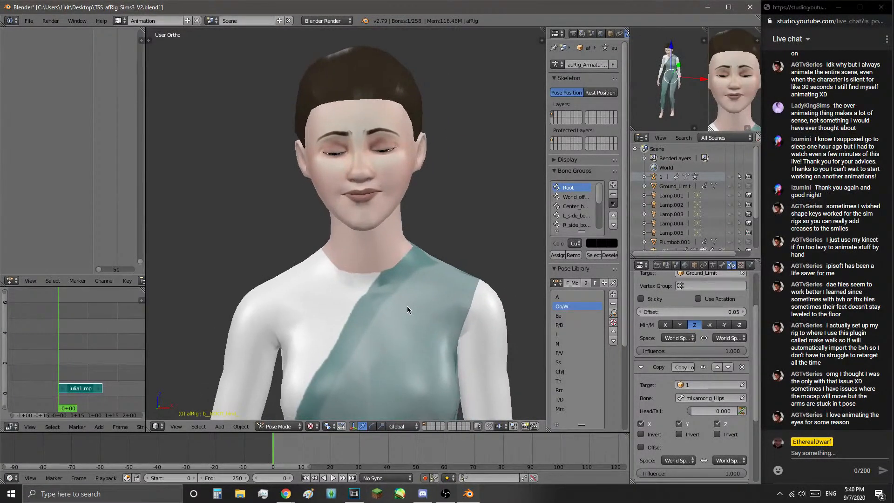
# - Unhide the afRig armature to bring back the facial bone controls
pyautogui.scroll(-3, 718, 210)
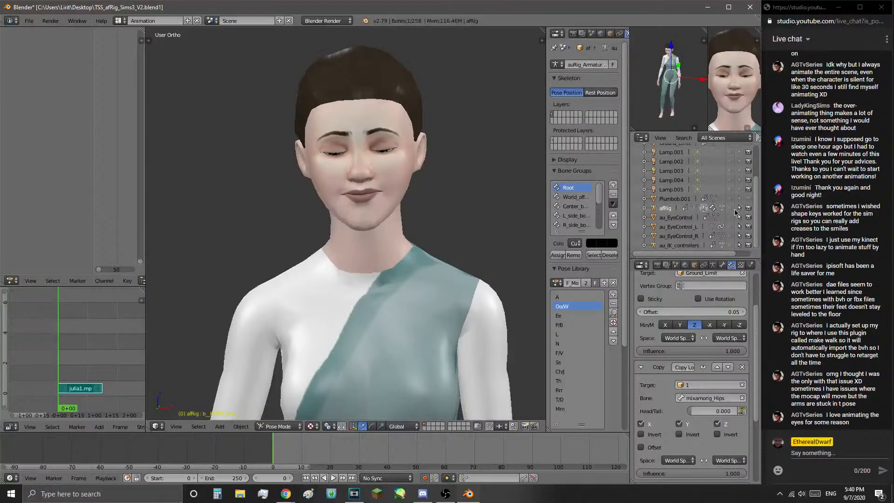
pyautogui.click(730, 208)
pyautogui.scroll(5, 365, 210)
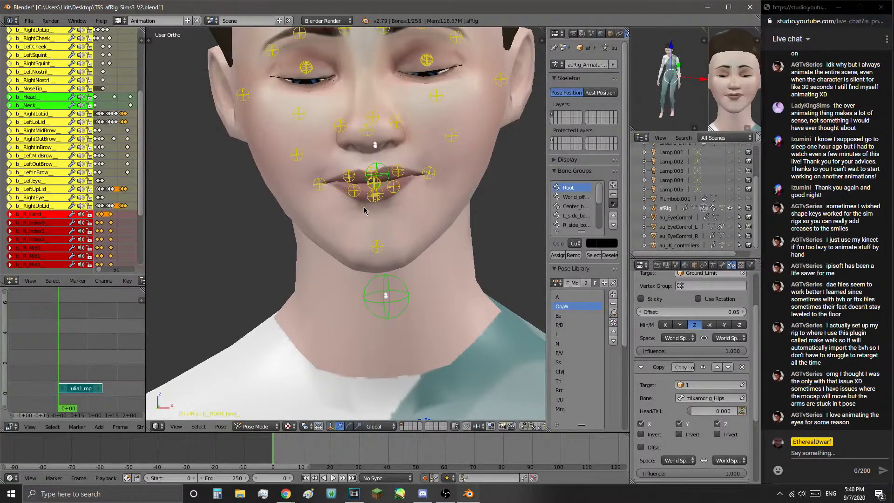
# - At frame 0, raise the right mouth corner slightly and pull both mouth corners inward
pyautogui.rightClick(328, 184)
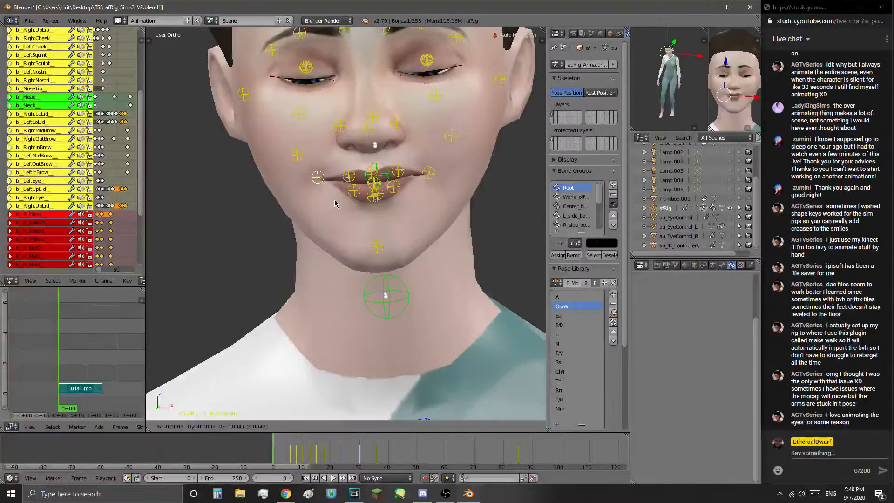
pyautogui.click(335, 202)
pyautogui.rightClick(432, 174)
pyautogui.press('g')
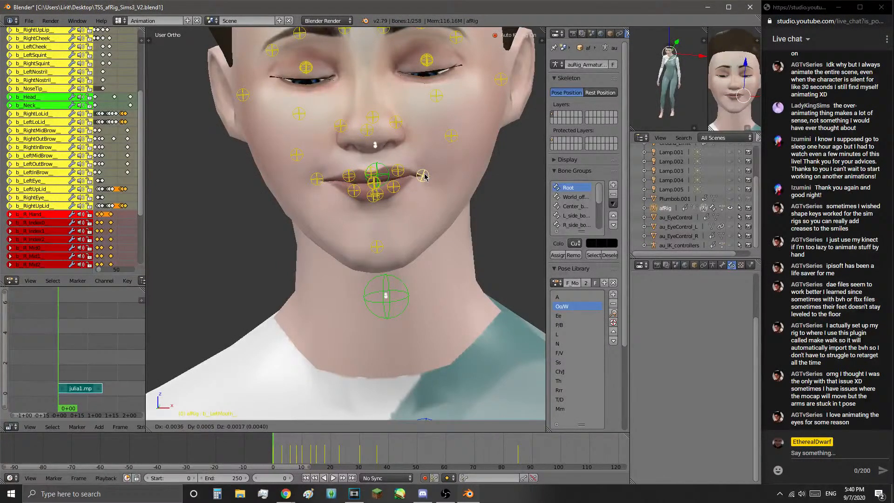
pyautogui.click(423, 173)
pyautogui.rightClick(324, 182)
pyautogui.press('g')
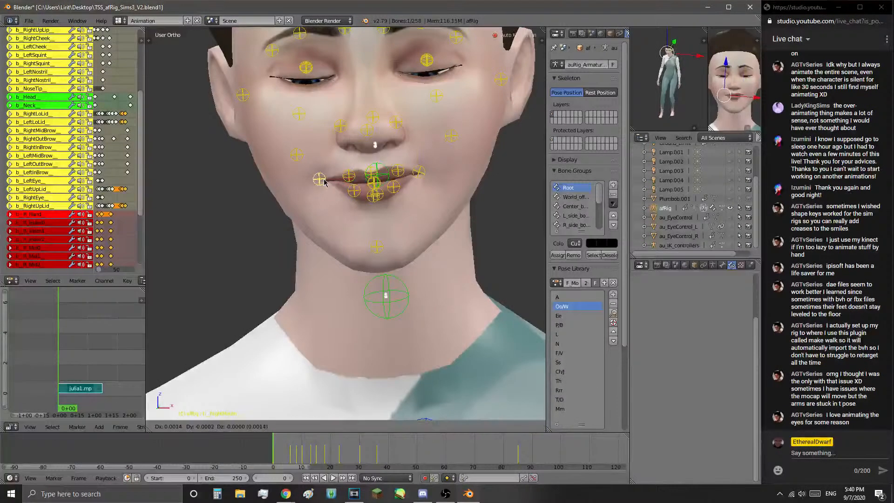
pyautogui.click(326, 183)
# - At frame 0, adjust the lower lip on the right side and move the middle upper lip bone slightly down
pyautogui.rightClick(354, 191)
pyautogui.scroll(4, 352, 203)
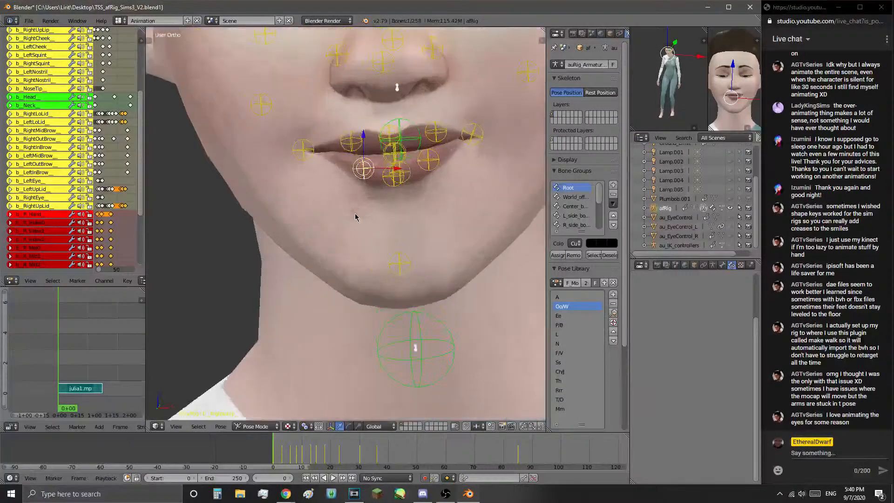
pyautogui.press('g')
pyautogui.click(408, 175)
pyautogui.rightClick(403, 105)
pyautogui.press('g')
pyautogui.click(405, 115)
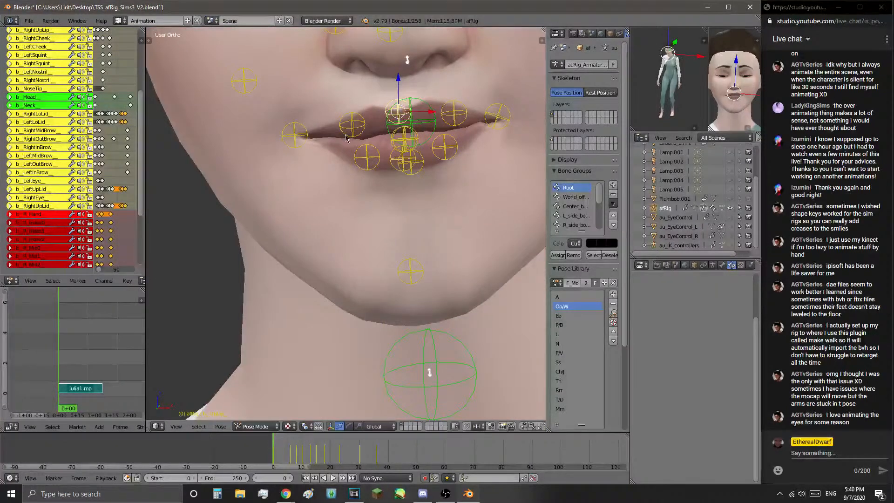
# - At frame 0, reposition the right upper lip bone in two small moves
pyautogui.rightClick(346, 134)
pyautogui.press('g')
pyautogui.click(347, 126)
pyautogui.press('g')
pyautogui.click(343, 137)
# - At frame 0, nudge the right mouth corner upward and move the left mouth corner inward and up
pyautogui.rightClick(311, 139)
pyautogui.press('g')
pyautogui.click(311, 136)
pyautogui.scroll(-2, 477, 176)
pyautogui.rightClick(471, 152)
pyautogui.press('g')
pyautogui.click(450, 139)
# - Select all the mouth bones together and shift the whole mouth slightly down at frame 0
pyautogui.moveTo(428, 184); pyautogui.dragTo(338, 214, button='middle')
pyautogui.moveTo(428, 204); pyautogui.dragTo(398, 202, button='middle')
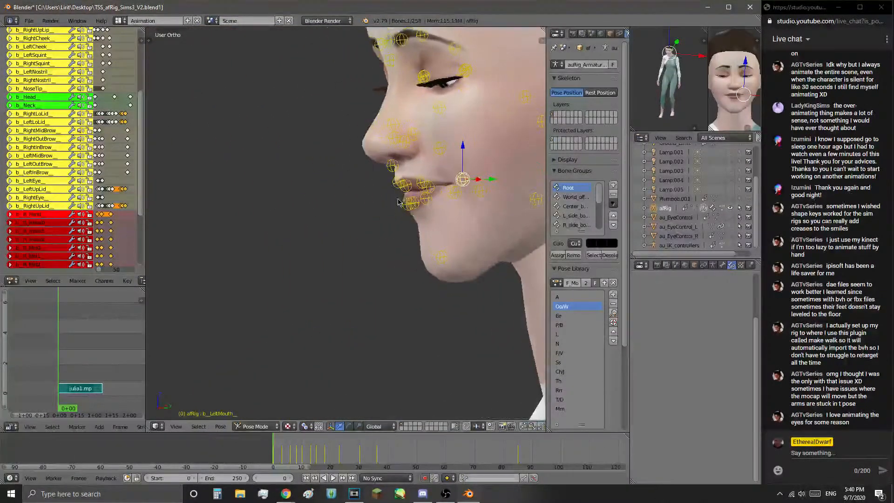
pyautogui.moveTo(409, 176)
pyautogui.keyDown('ctrl'); pyautogui.mouseDown()
pyautogui.moveTo(401, 210)
pyautogui.moveTo(429, 210)
pyautogui.mouseUp(); pyautogui.keyUp('ctrl')
pyautogui.moveTo(429, 211)
pyautogui.mouseDown(button='middle')
pyautogui.moveTo(512, 205)
pyautogui.moveTo(326, 237)
pyautogui.mouseUp(button='middle')
pyautogui.scroll(1, 406, 218)
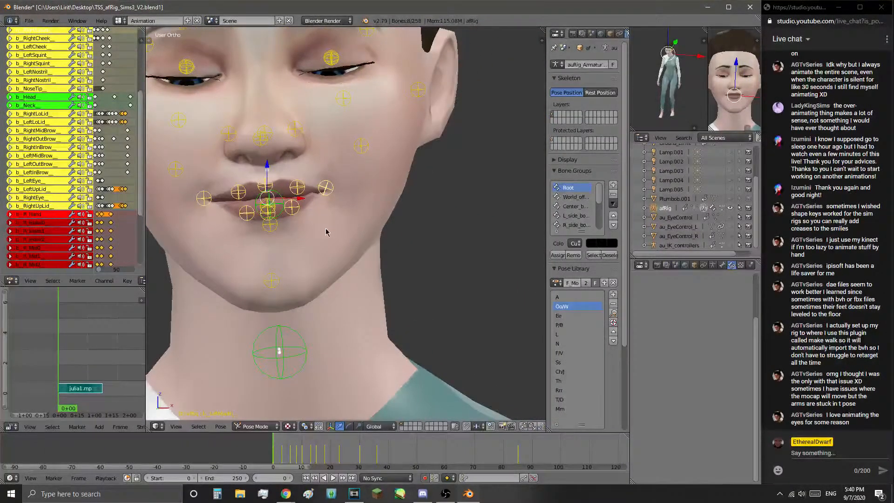
pyautogui.press('g')
pyautogui.click(326, 239)
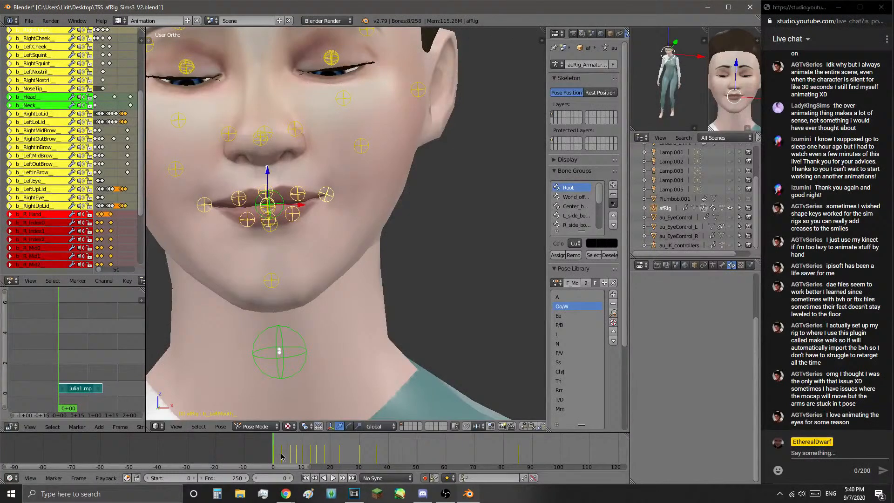
# - Go to frame 3 and fine-tune the left mouth corner and the left lower and upper lip bones
pyautogui.hotkey('alt', 'a')
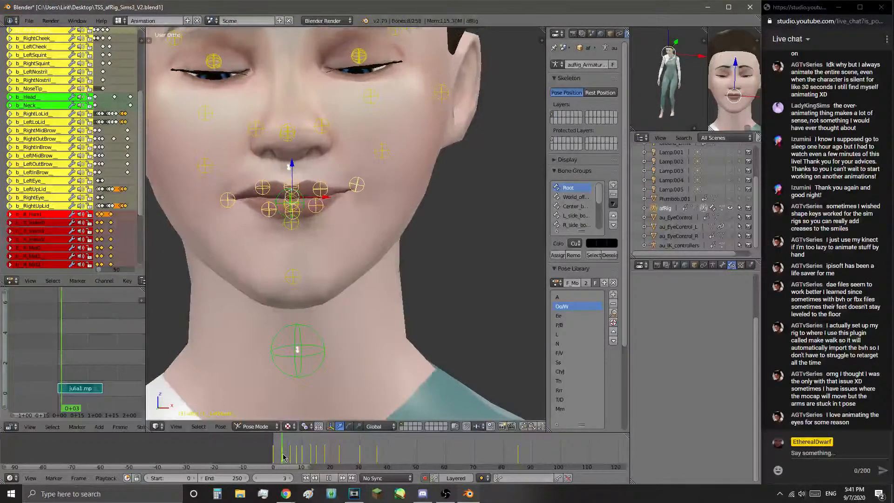
pyautogui.hotkey('alt', 'a')
pyautogui.rightClick(272, 188)
pyautogui.rightClick(228, 200)
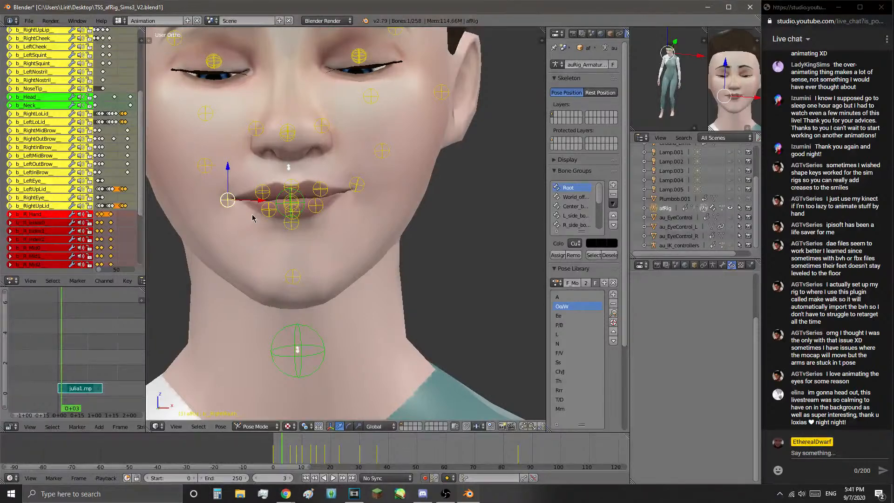
pyautogui.scroll(1, 249, 195)
pyautogui.rightClick(368, 185)
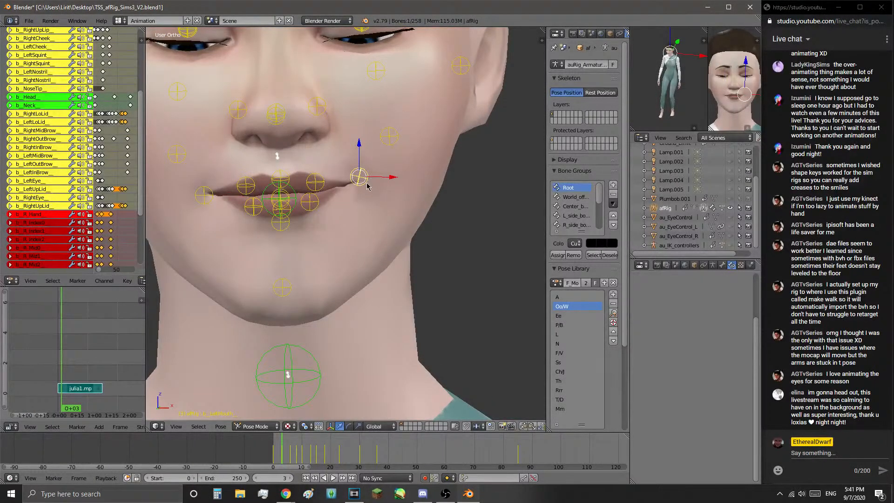
pyautogui.moveTo(312, 208); pyautogui.dragTo(316, 185, button='right')
pyautogui.click(312, 208)
pyautogui.click(314, 185)
# - At frame 3, nudge the right upper lip bone while checking the mouth from slightly different angles
pyautogui.moveTo(279, 228); pyautogui.dragTo(272, 221, button='middle')
pyautogui.moveTo(263, 199); pyautogui.dragTo(264, 200, button='right')
pyautogui.click(264, 201)
pyautogui.moveTo(262, 219)
pyautogui.mouseDown(button='middle')
pyautogui.moveTo(266, 229)
pyautogui.moveTo(275, 221)
pyautogui.mouseUp(button='middle')
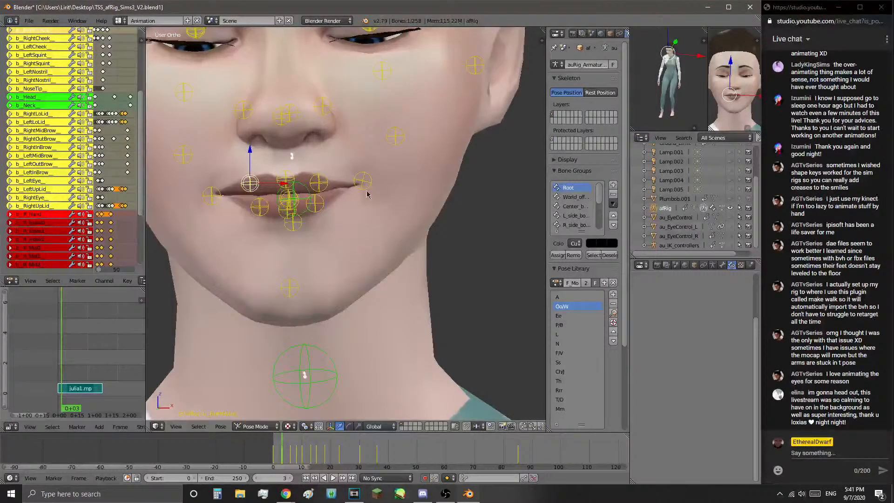
# - At frame 3, select all the mouth bones together and shift the whole mouth slightly down
pyautogui.moveTo(282, 263); pyautogui.dragTo(300, 251, button='middle')
pyautogui.rightClick(425, 168)
pyautogui.keyDown('ctrl'); pyautogui.moveTo(376, 141); pyautogui.dragTo(387, 212); pyautogui.keyUp('ctrl')
pyautogui.moveTo(386, 214)
pyautogui.mouseDown(button='middle')
pyautogui.moveTo(437, 215)
pyautogui.moveTo(360, 217)
pyautogui.mouseUp(button='middle')
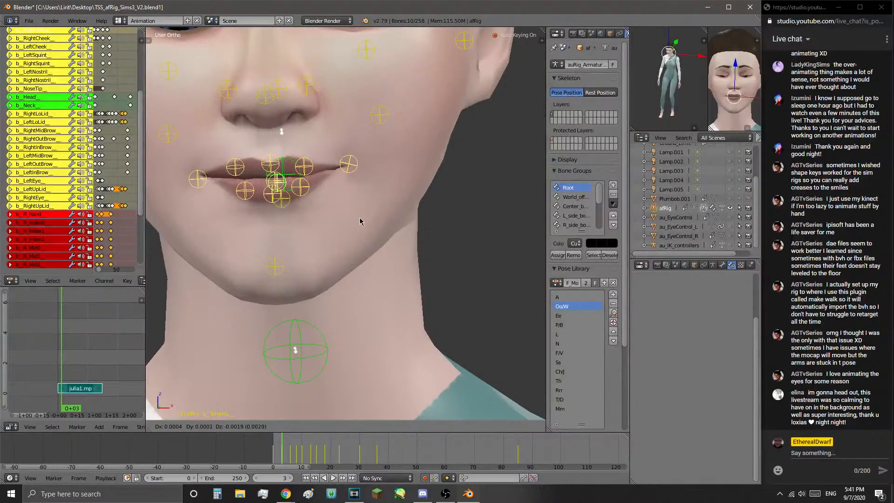
# - Scrub from frame 4 to frame 21 to review the revised mouth motion, and return to frame 0
pyautogui.hotkey('alt', 'a')
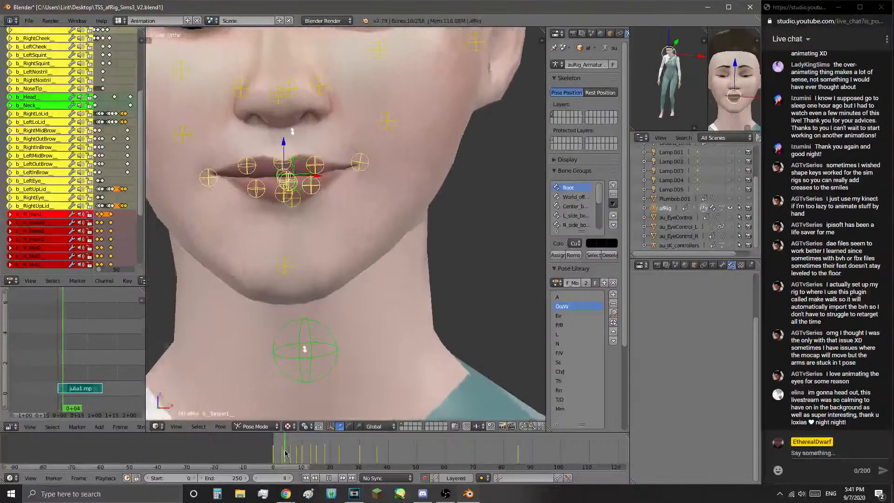
pyautogui.moveTo(302, 456); pyautogui.dragTo(333, 454)
pyautogui.scroll(-5, 381, 359)
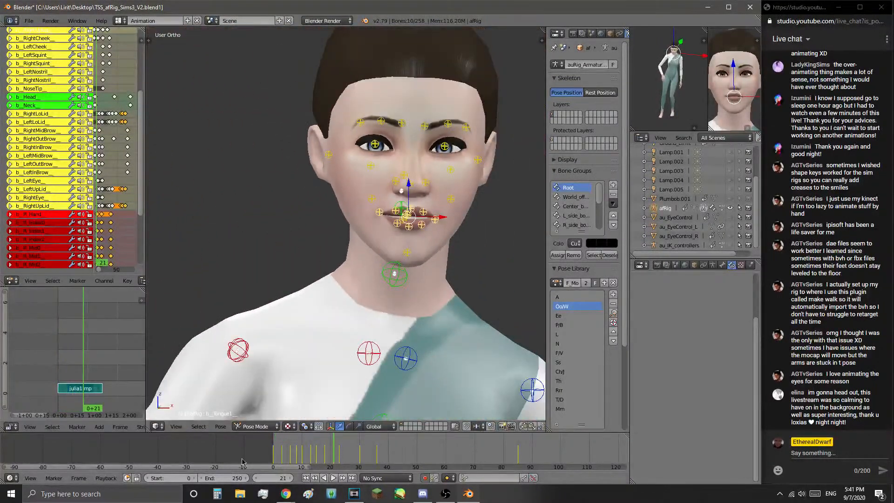
pyautogui.moveTo(242, 456); pyautogui.dragTo(254, 453)
pyautogui.hotkey('alt', 'a')
pyautogui.scroll(-3, 470, 280)
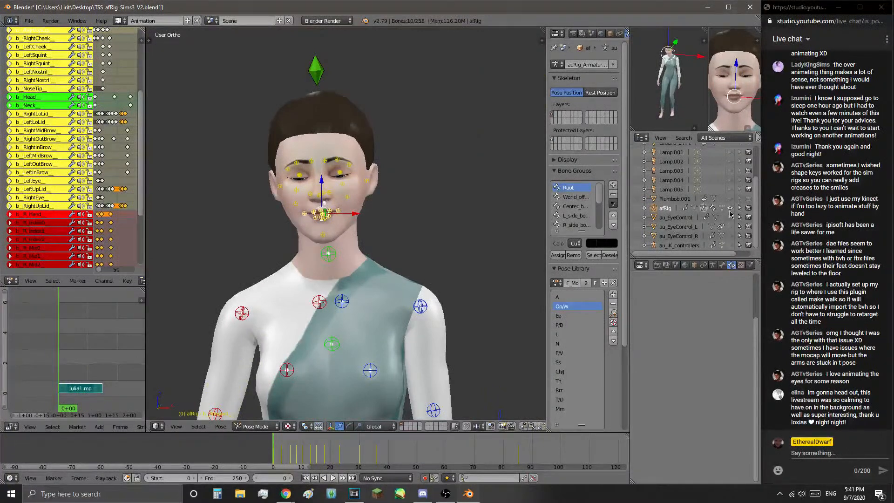
# - Select the pelvis bone and hide the afRig armature for an unobstructed view of the character
pyautogui.scroll(-6, 371, 368)
pyautogui.rightClick(345, 331)
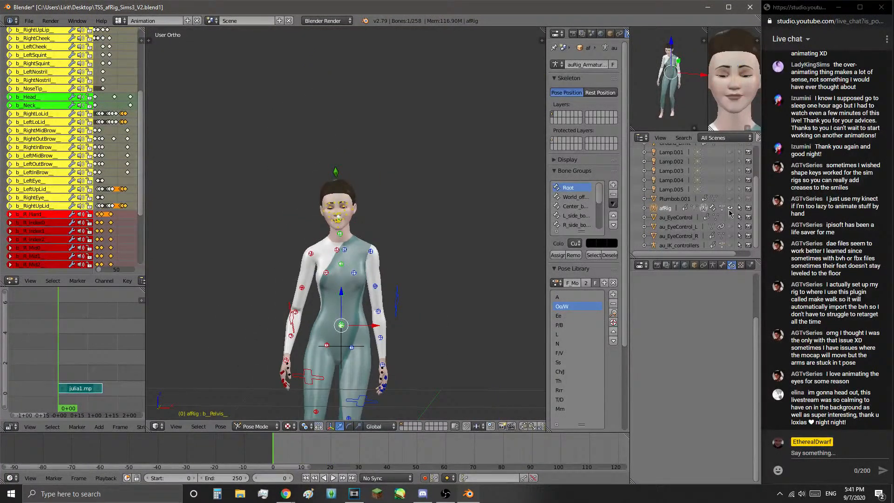
pyautogui.click(730, 208)
# - Frame the head and upper body near the front and play the animation from frame 0 to review it
pyautogui.scroll(3, 449, 219)
pyautogui.press('KP_1')
pyautogui.scroll(5, 448, 219)
pyautogui.scroll(-5, 459, 215)
pyautogui.moveTo(459, 215); pyautogui.dragTo(439, 248, button='middle')
pyautogui.scroll(1, 457, 252)
pyautogui.scroll(1, 457, 247)
pyautogui.scroll(1, 444, 261)
pyautogui.scroll(-1, 444, 261)
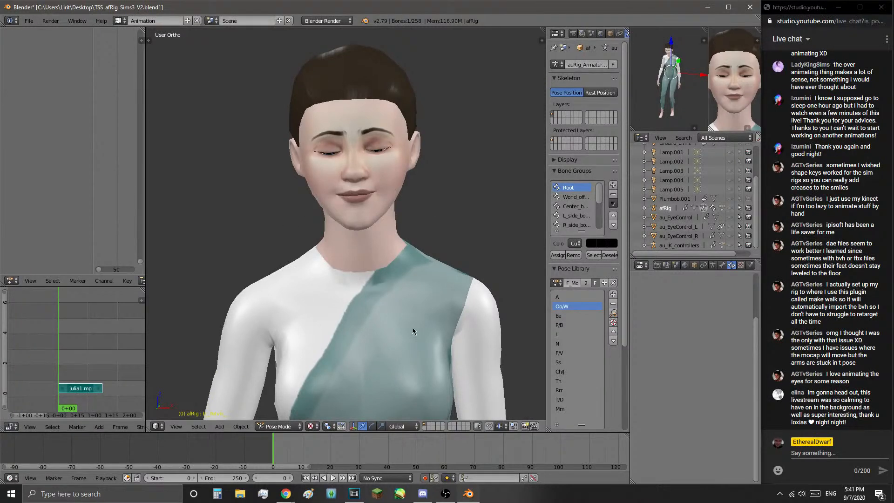
pyautogui.click(334, 478)
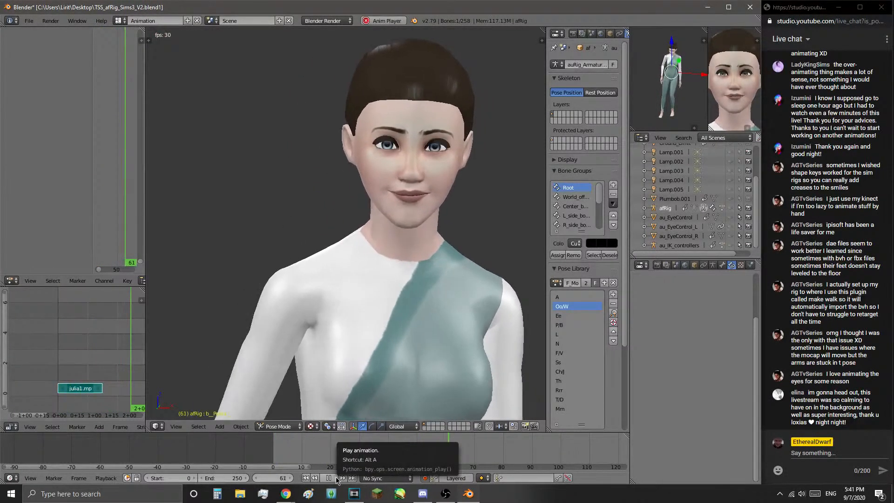
# - Replay the animation from frame 0, stop it, and return the timeline to frame 0
pyautogui.click(273, 459)
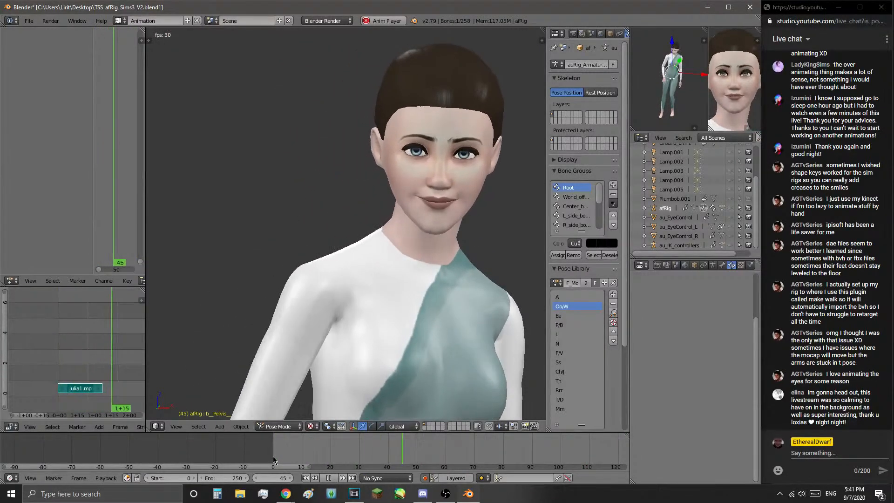
pyautogui.click(324, 478)
pyautogui.moveTo(281, 461)
pyautogui.mouseDown()
pyautogui.moveTo(302, 460)
pyautogui.moveTo(266, 460)
pyautogui.mouseUp()
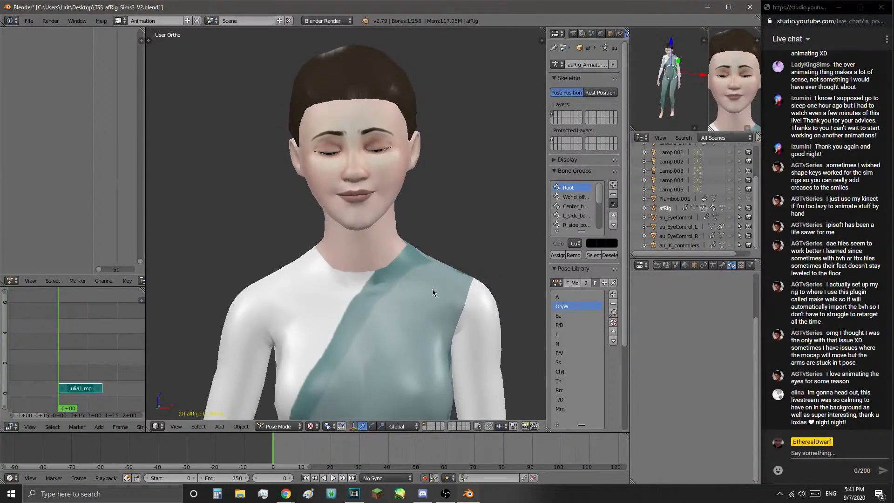
# - Play the animation from frame 0 with the character's whole body in view, and stop it to review the overall motion
pyautogui.scroll(-4, 429, 293)
pyautogui.scroll(4, 428, 294)
pyautogui.scroll(2, 428, 293)
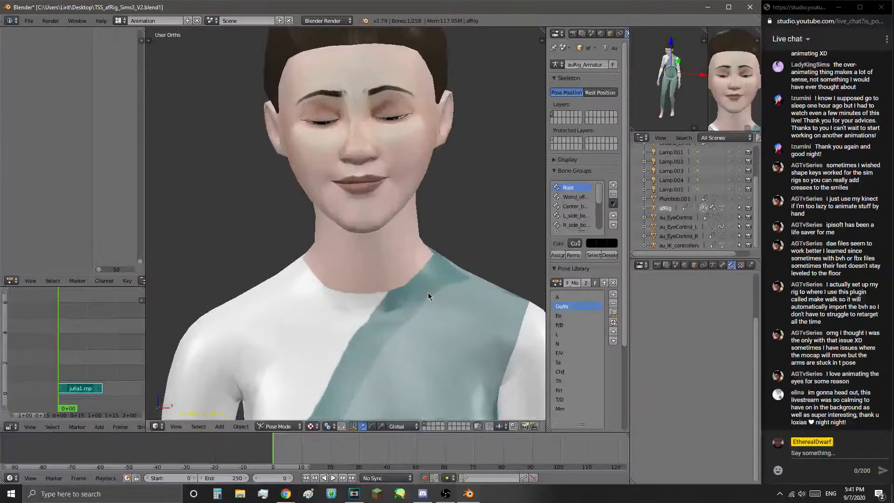
pyautogui.scroll(-3, 417, 295)
pyautogui.scroll(4, 421, 291)
pyautogui.scroll(-3, 424, 196)
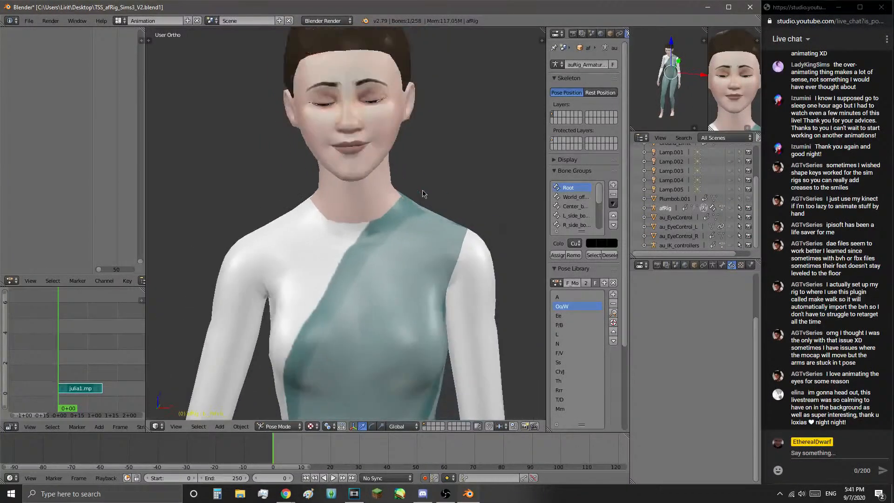
pyautogui.scroll(1, 420, 214)
pyautogui.scroll(-2, 418, 225)
pyautogui.scroll(-3, 417, 226)
pyautogui.hotkey('alt', 'a')
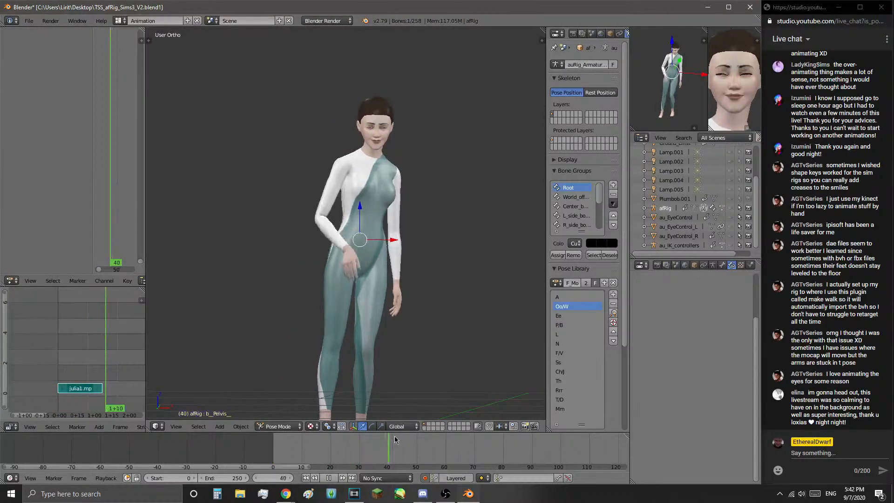
pyautogui.hotkey('alt', 'a')
pyautogui.keyDown('ctrl'); pyautogui.scroll(-5, 367, 469); pyautogui.keyUp('ctrl')
pyautogui.scroll(-5, 266, 451)
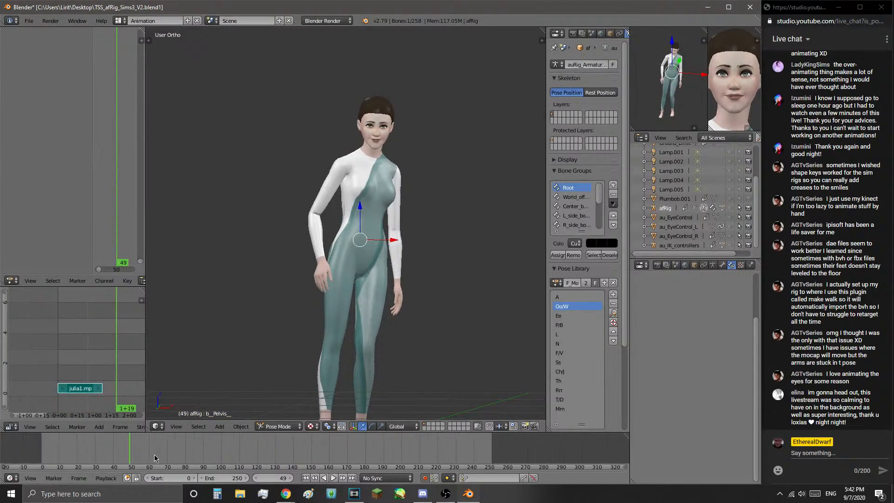
# - Return to frame 0 and play the animation with the head and shoulders framed closely
pyautogui.hotkey('shift', 'Left')
pyautogui.scroll(4, 393, 225)
pyautogui.keyDown('shift'); pyautogui.moveTo(392, 225); pyautogui.dragTo(409, 331, button='middle'); pyautogui.keyUp('shift')
pyautogui.scroll(4, 409, 290)
pyautogui.keyDown('shift'); pyautogui.moveTo(392, 224); pyautogui.dragTo(366, 362, button='middle'); pyautogui.keyUp('shift')
pyautogui.scroll(2, 380, 297)
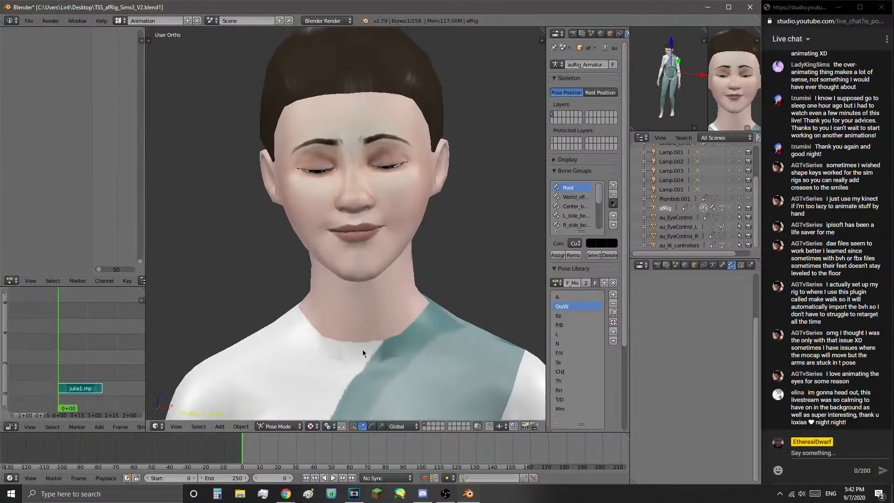
pyautogui.scroll(-1, 363, 362)
pyautogui.click(334, 478)
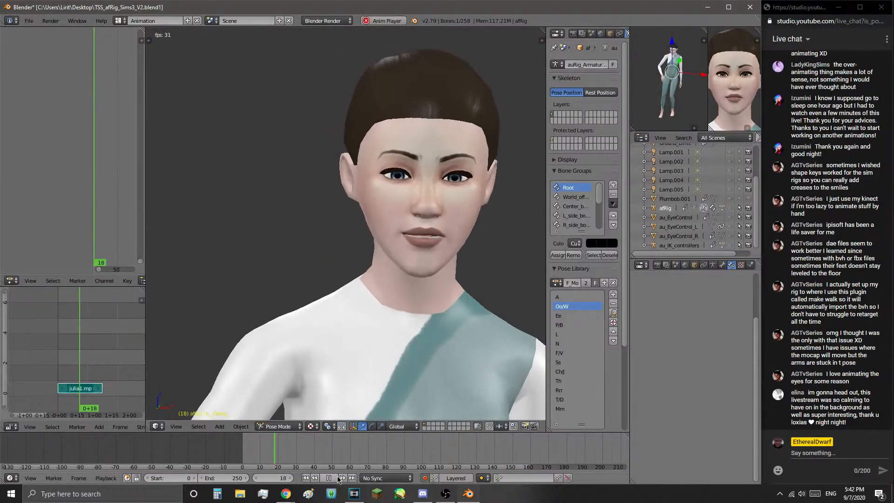
pyautogui.press('Escape')
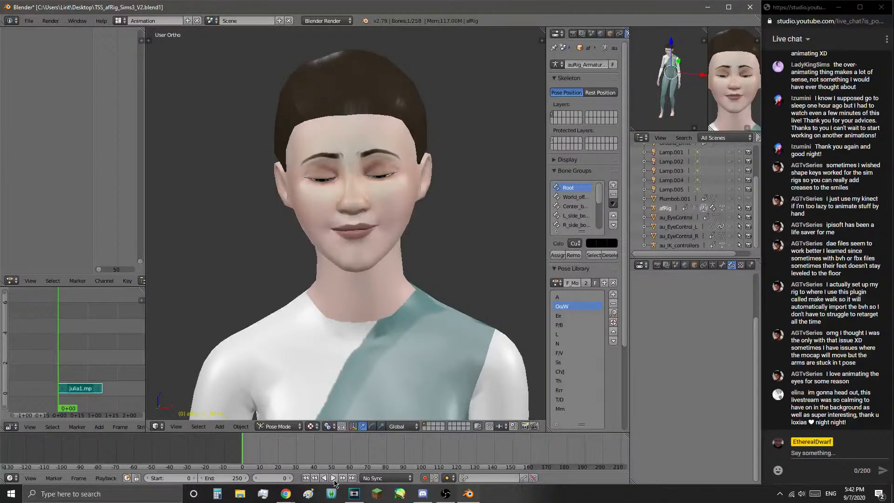
# - Replay the close-up animation several more times from frame 0 to examine the facial motion, stopping back at frame 0
pyautogui.click(334, 480)
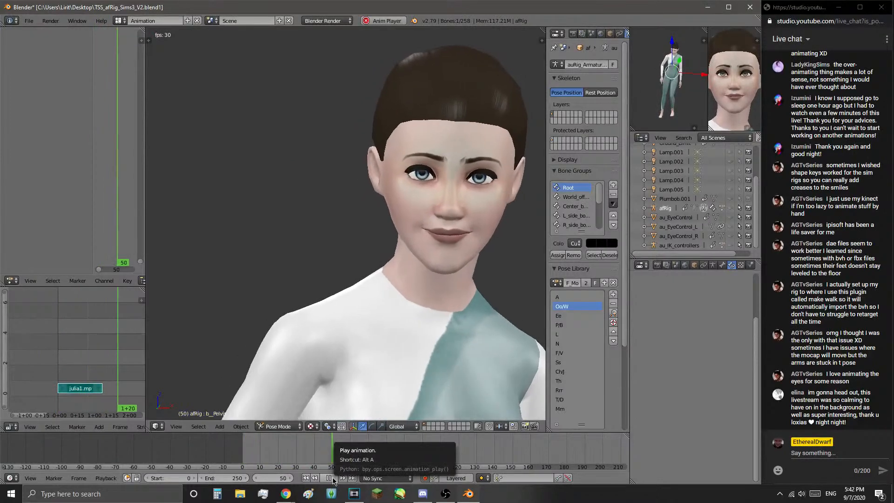
pyautogui.press('Escape')
pyautogui.click(334, 479)
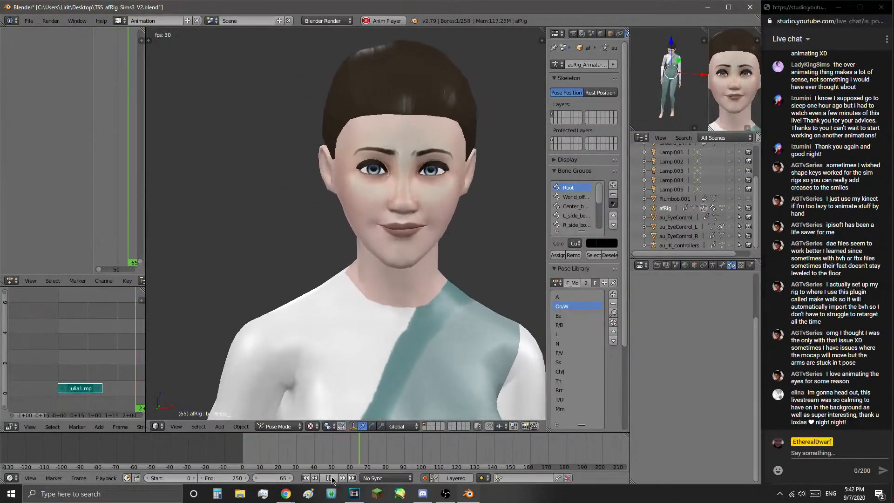
pyautogui.press('Escape')
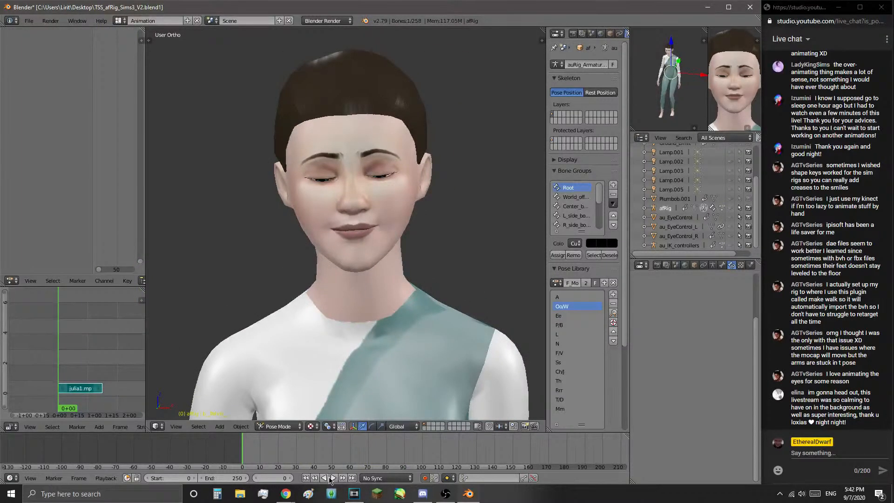
pyautogui.click(333, 479)
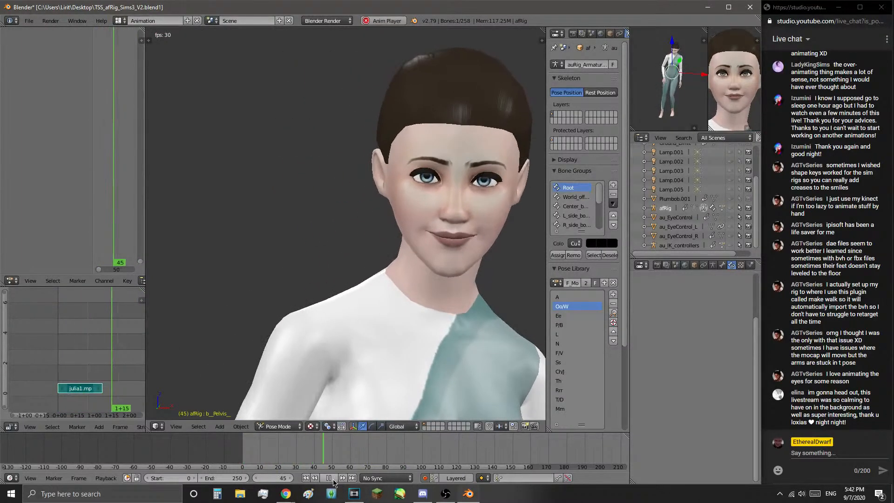
pyautogui.press('Escape')
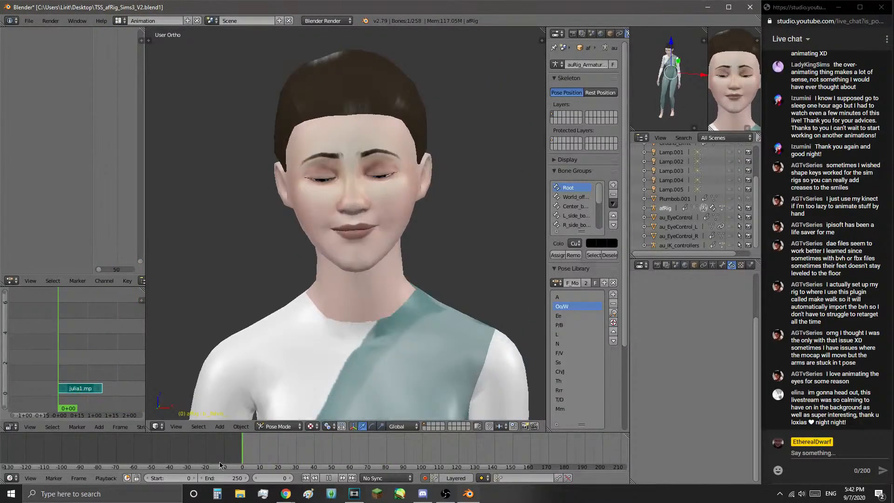
pyautogui.press('Escape')
# - Unhide the afRig armature and the motion-capture armature named 1
pyautogui.click(731, 207)
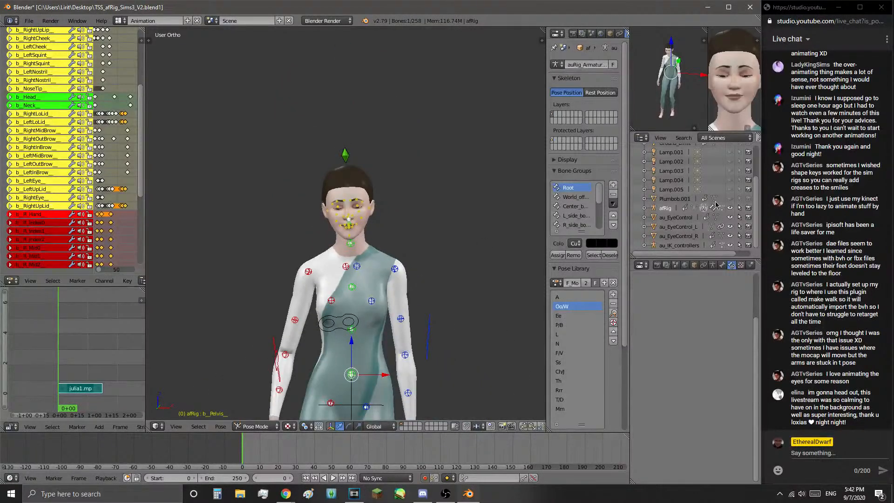
pyautogui.scroll(3, 690, 201)
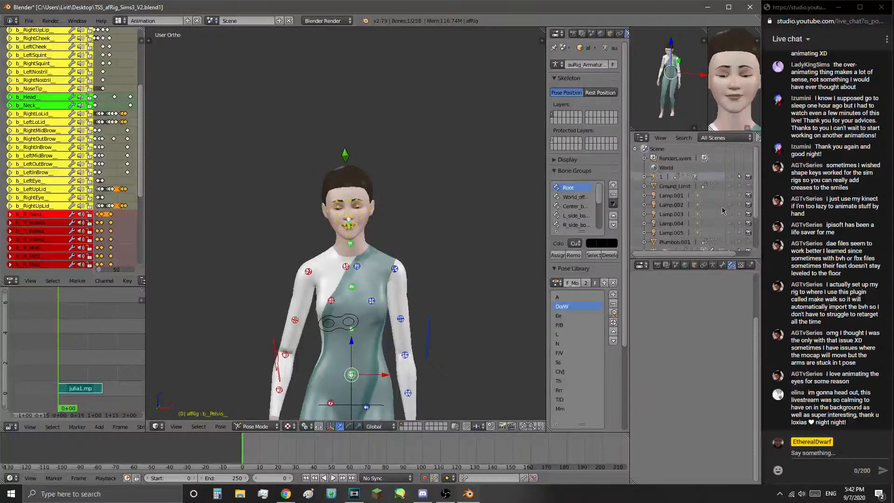
pyautogui.click(730, 177)
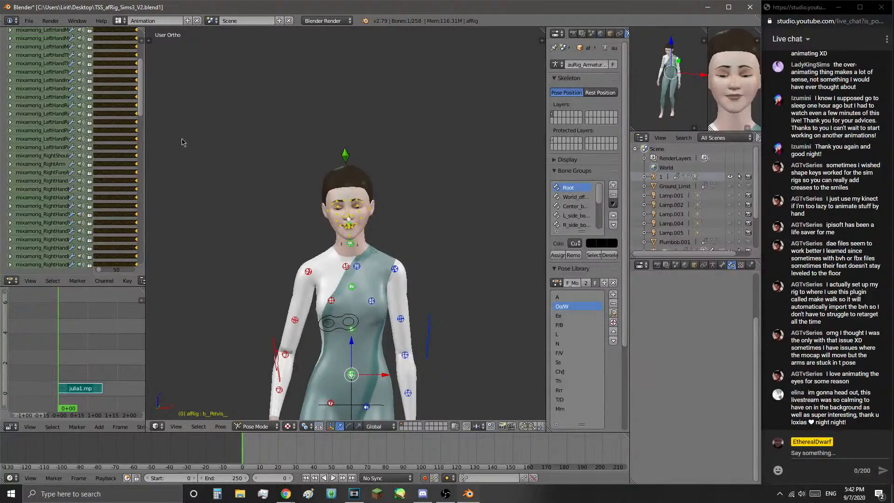
# - Widen the Dope Sheet and show the mixamorig keyframes starting from the first channels
pyautogui.moveTo(147, 135); pyautogui.dragTo(235, 138)
pyautogui.scroll(-6, 190, 140)
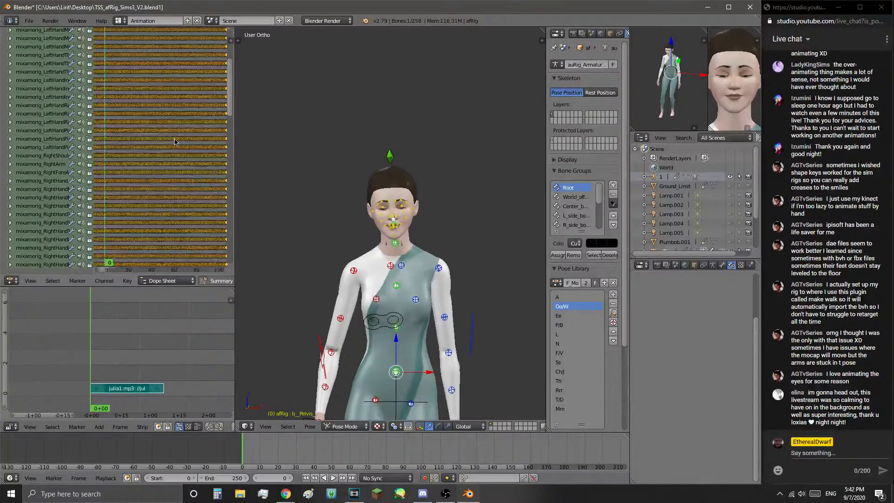
pyautogui.hotkey('alt', 'a')
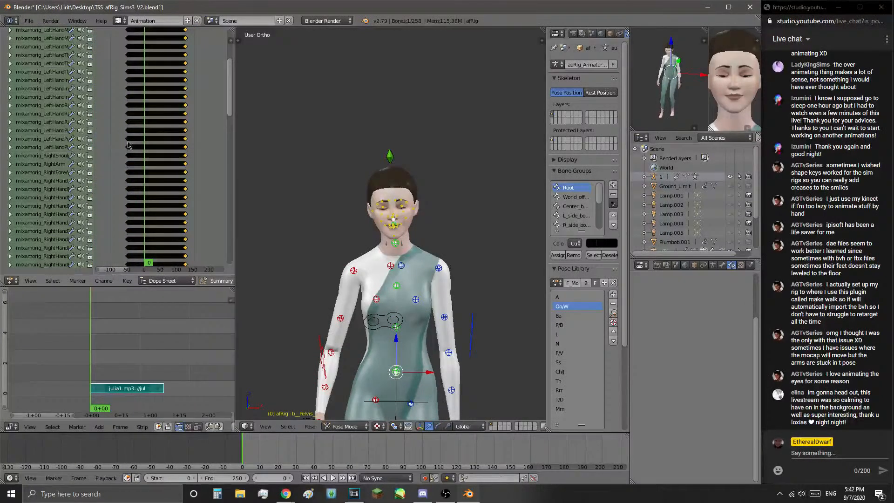
pyautogui.hotkey('alt', 'a')
pyautogui.moveTo(228, 90); pyautogui.dragTo(229, 43)
pyautogui.scroll(6, 208, 74)
# - Select all mixamorig keyframes that lie before frame 0 in the Dope Sheet
pyautogui.press('a')
pyautogui.press('a')
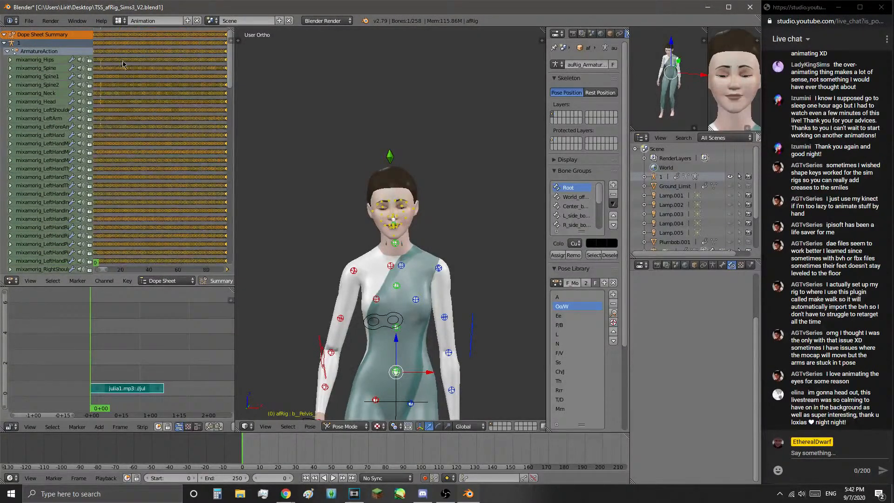
pyautogui.scroll(7, 208, 74)
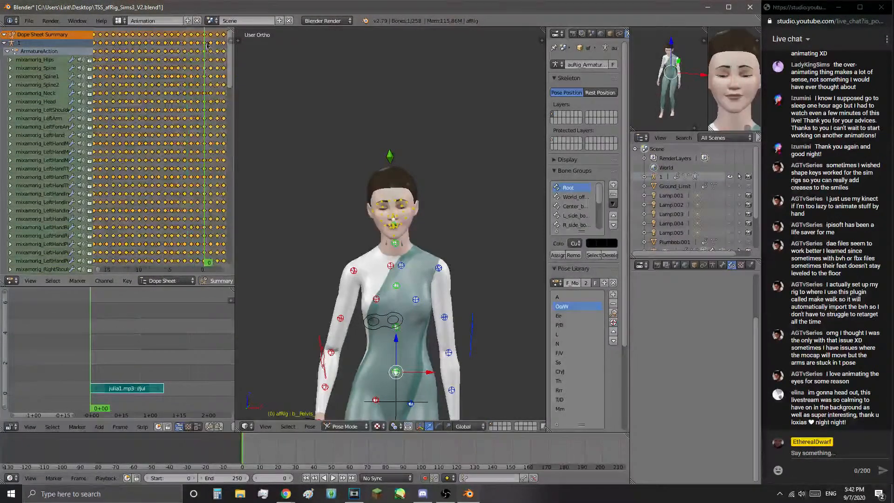
pyautogui.scroll(-6, 191, 46)
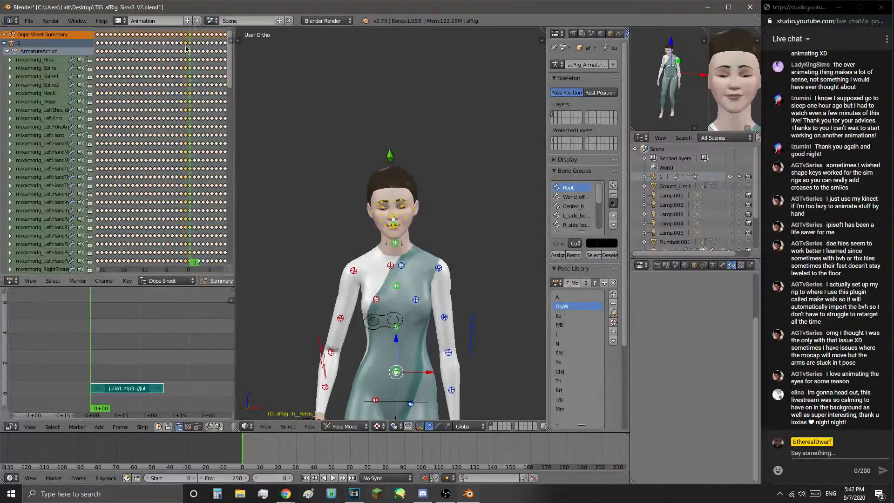
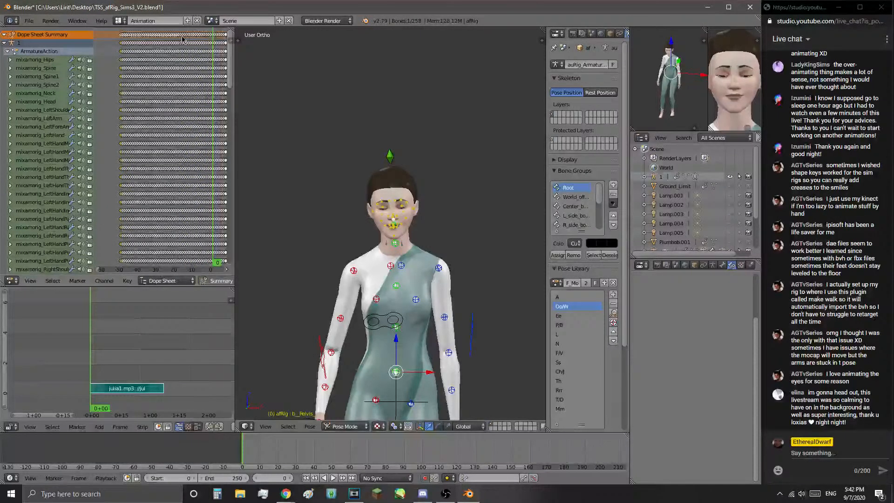
pyautogui.scroll(2, 182, 40)
pyautogui.press('[')
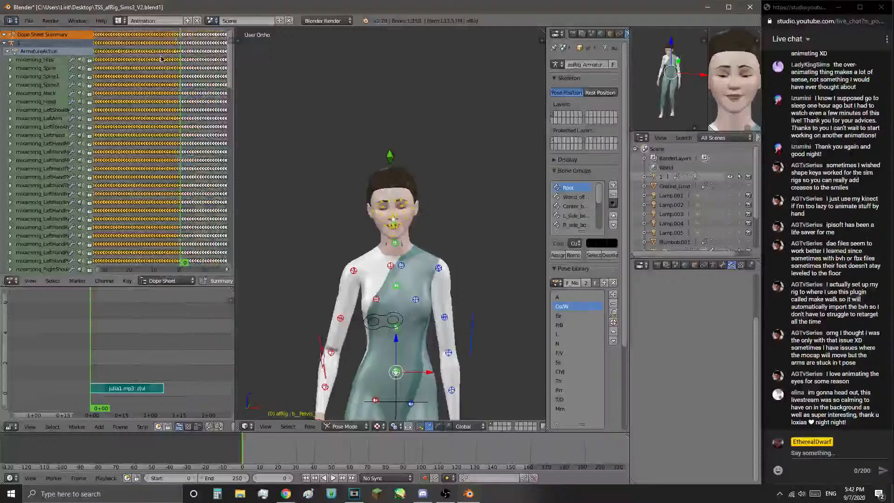
pyautogui.scroll(3, 161, 59)
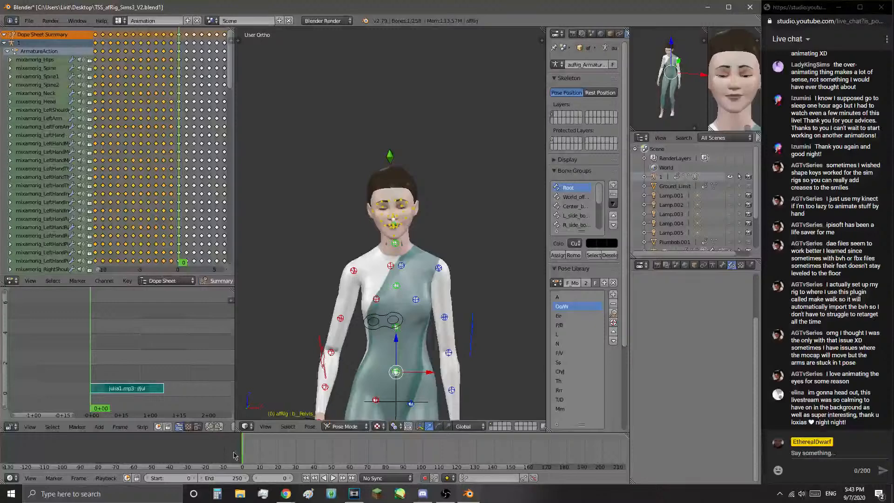
# - Scrub the timeline from frame 0 to frame 249 to check the motion, and return to frame 0
pyautogui.moveTo(235, 456); pyautogui.dragTo(496, 452)
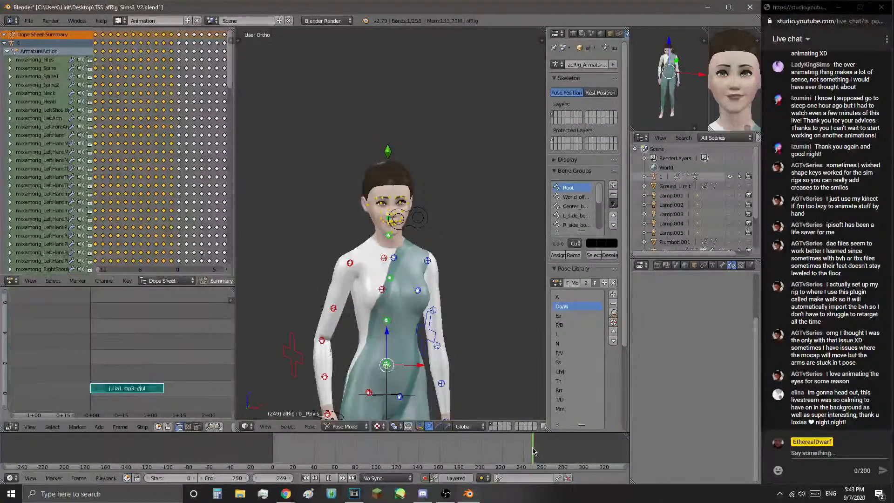
pyautogui.click(256, 461)
pyautogui.scroll(-2, 342, 442)
pyautogui.click(424, 443)
pyautogui.press('Escape')
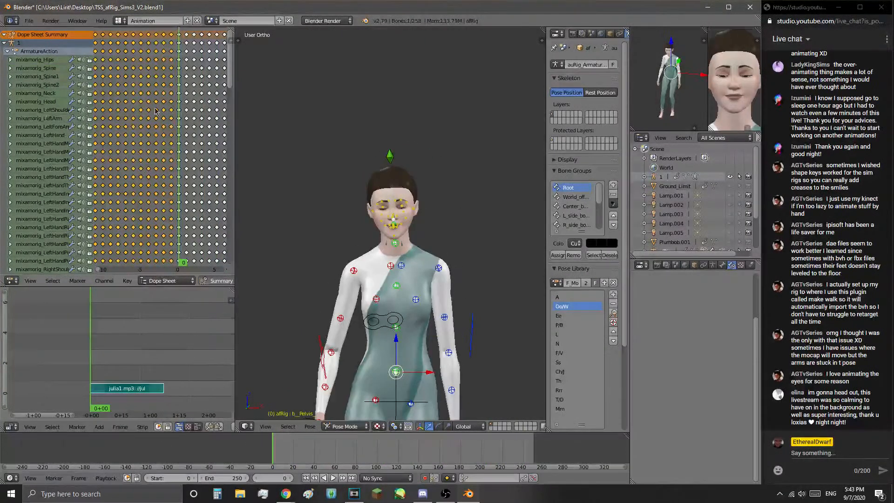
# - Delete the selected mixamorig keyframes before frame 0, leaving the motion-capture keys from frame 0 onward
pyautogui.scroll(-2, 163, 99)
pyautogui.scroll(-2, 142, 88)
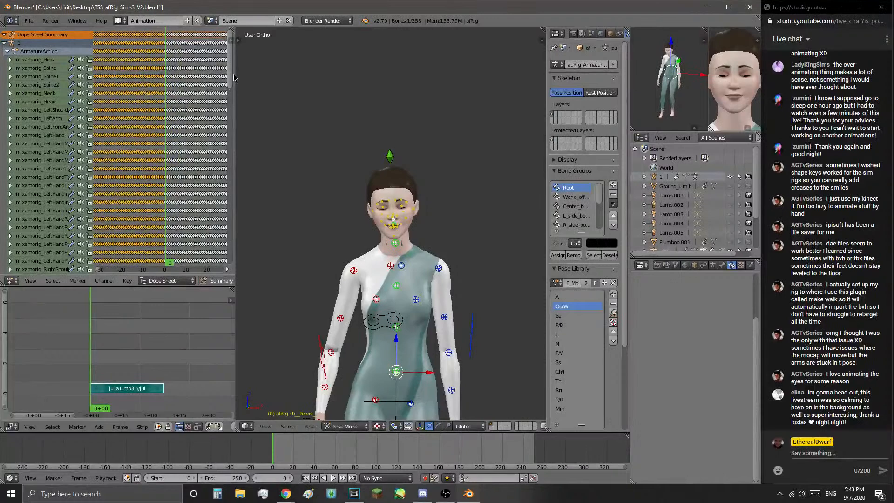
pyautogui.scroll(-2, 231, 77)
pyautogui.keyDown('ctrl'); pyautogui.rightClick(100, 111); pyautogui.keyUp('ctrl')
pyautogui.press('x')
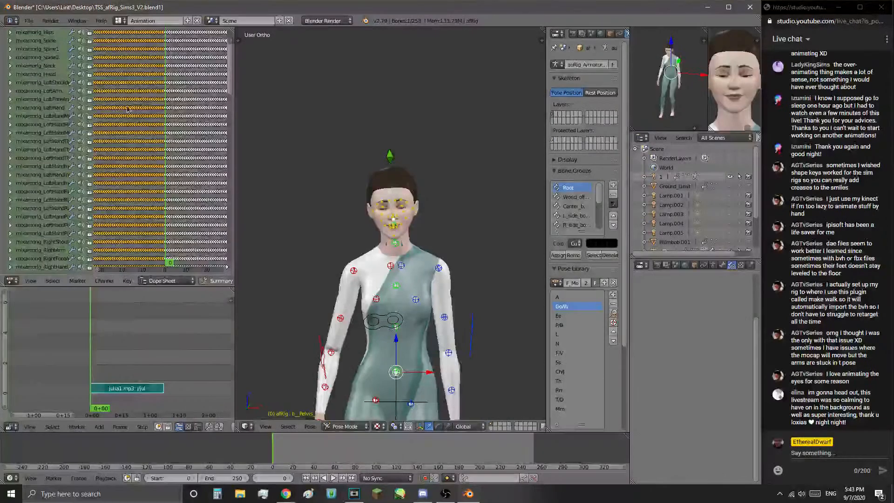
pyautogui.click(99, 111)
pyautogui.scroll(-1, 187, 187)
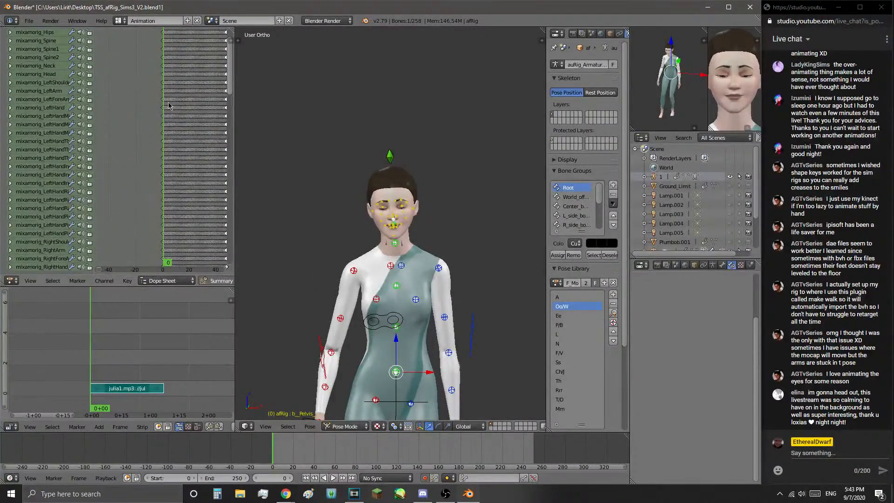
pyautogui.scroll(4, 173, 104)
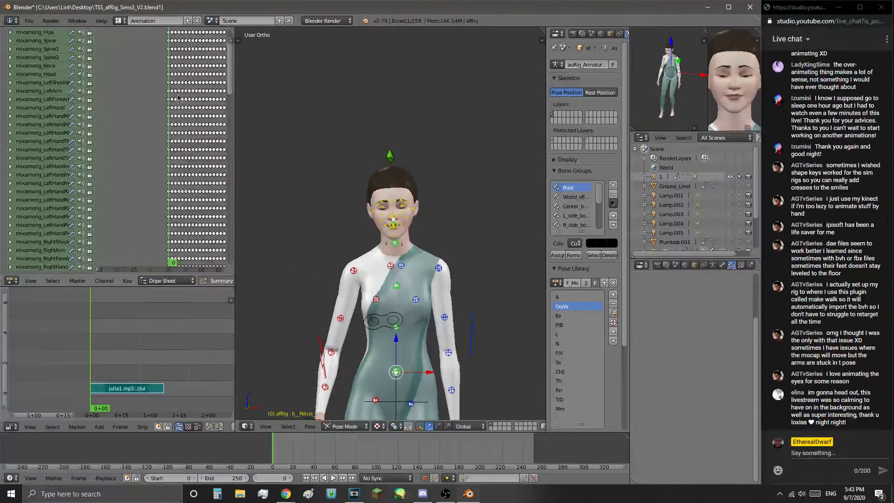
pyautogui.scroll(-3, 179, 102)
# - Select the left shoulder twist bone of the afRig armature and frame the character's upper body
pyautogui.scroll(-3, 455, 285)
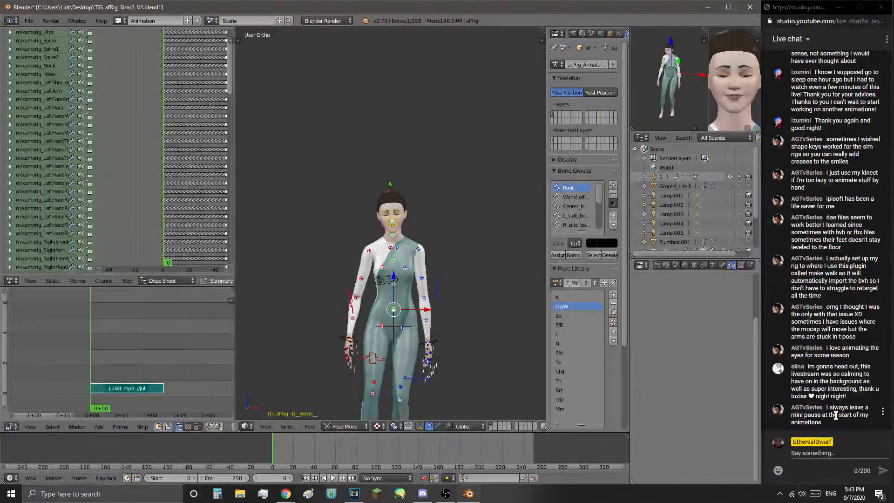
pyautogui.scroll(3, 429, 294)
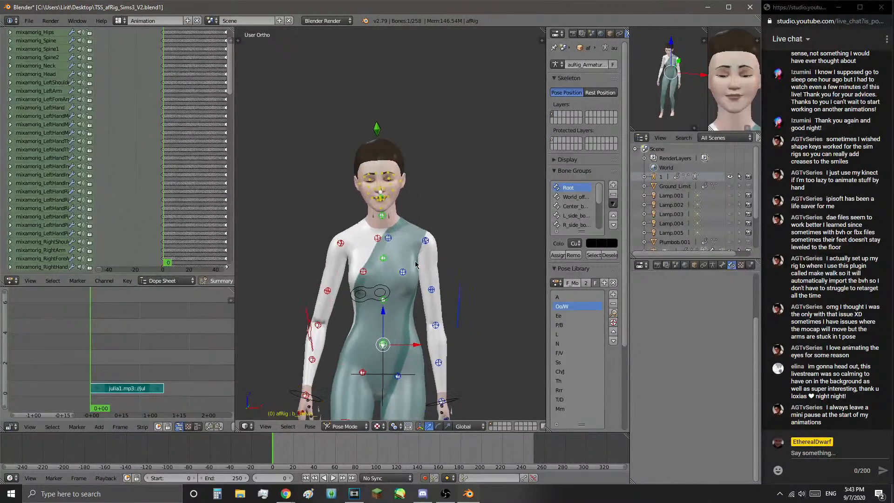
pyautogui.rightClick(413, 205)
pyautogui.scroll(-2, 413, 211)
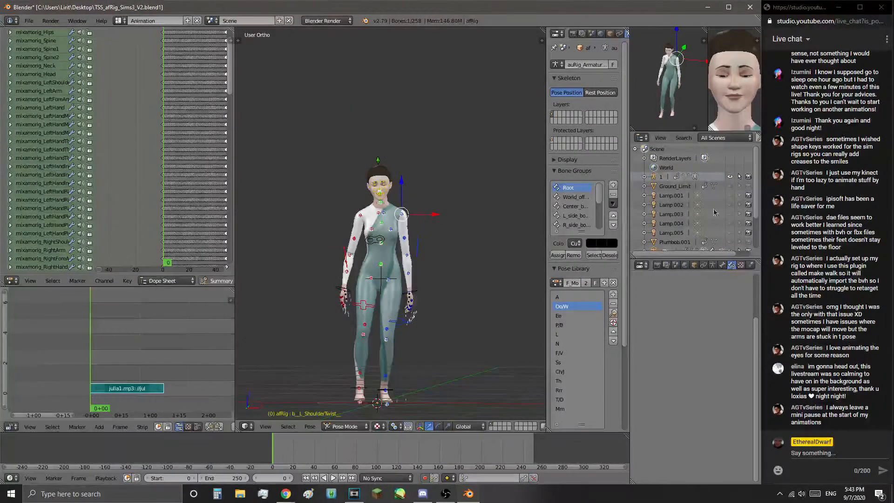
pyautogui.scroll(-3, 445, 222)
pyautogui.scroll(6, 444, 222)
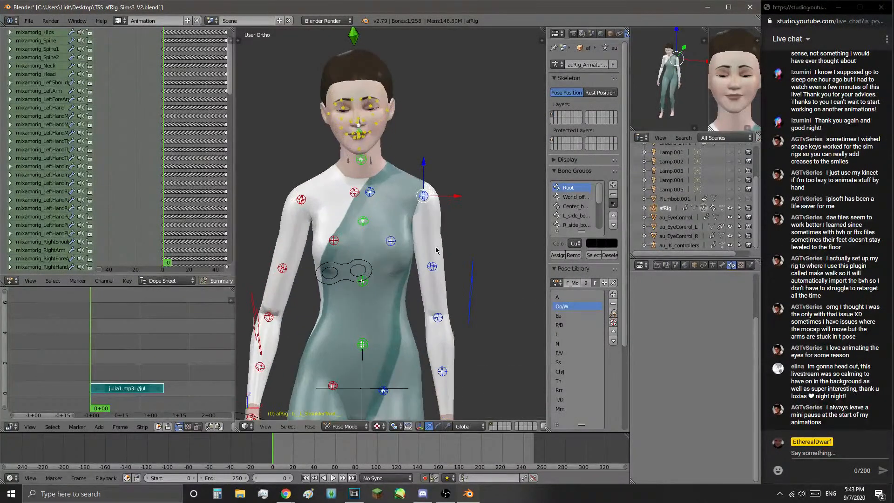
# - Select all visible bones of the character rig and insert a Whole Character keyframe at frame 0
pyautogui.scroll(-3, 440, 239)
pyautogui.press('a')
pyautogui.press('a')
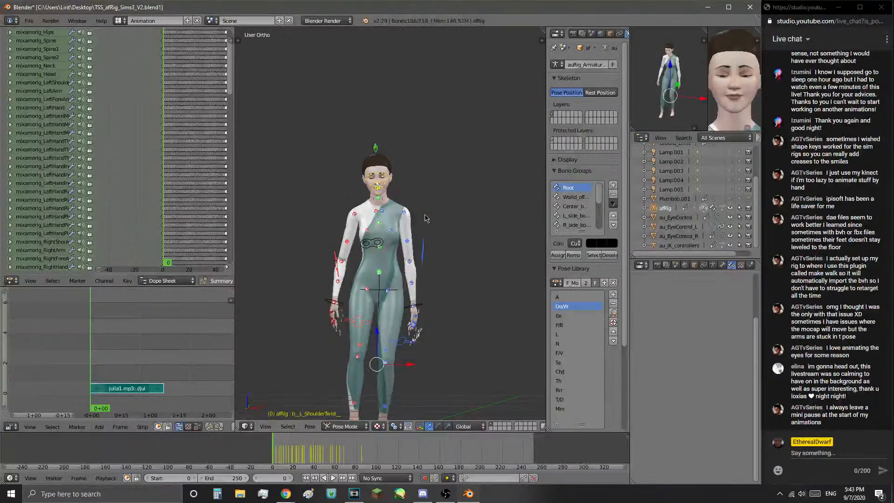
pyautogui.scroll(-2, 424, 248)
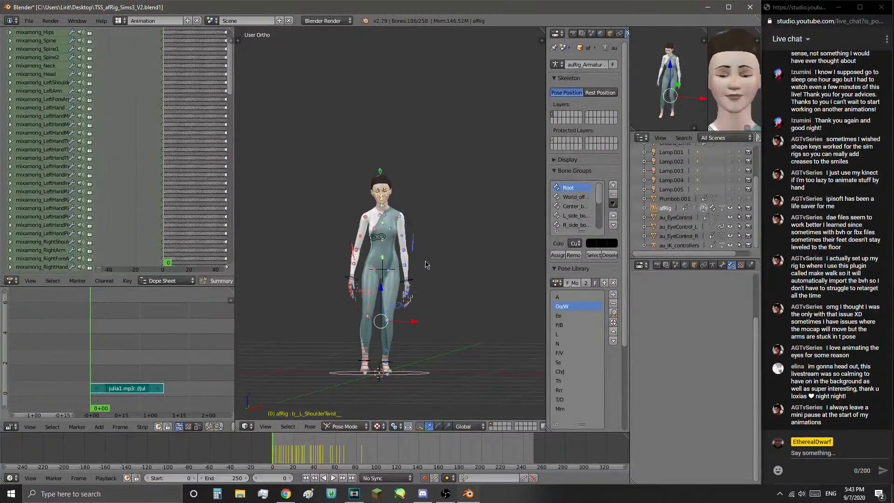
pyautogui.keyDown('shift'); pyautogui.moveTo(425, 266); pyautogui.dragTo(425, 252, button='middle'); pyautogui.keyUp('shift')
pyautogui.moveTo(446, 169)
pyautogui.keyDown('ctrl'); pyautogui.mouseDown()
pyautogui.moveTo(360, 105)
pyautogui.moveTo(277, 279)
pyautogui.moveTo(435, 401)
pyautogui.moveTo(491, 241)
pyautogui.moveTo(475, 246)
pyautogui.mouseUp(); pyautogui.keyUp('ctrl')
pyautogui.scroll(5, 475, 243)
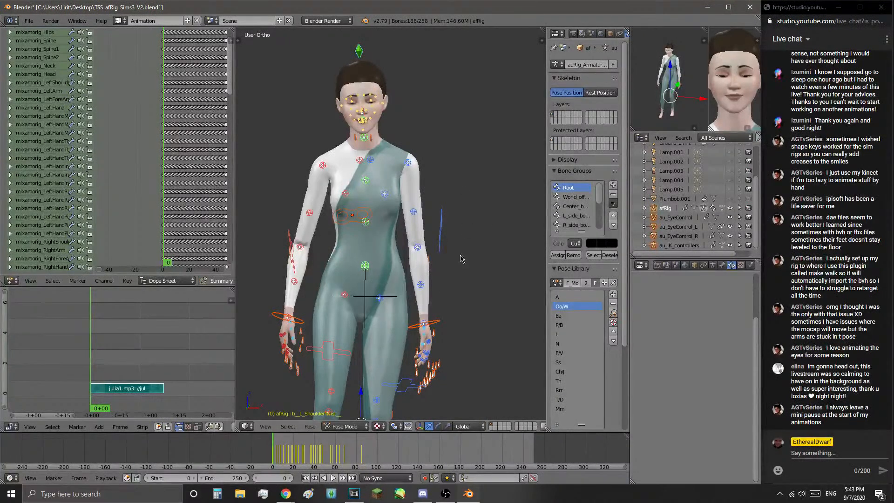
pyautogui.scroll(-5, 433, 186)
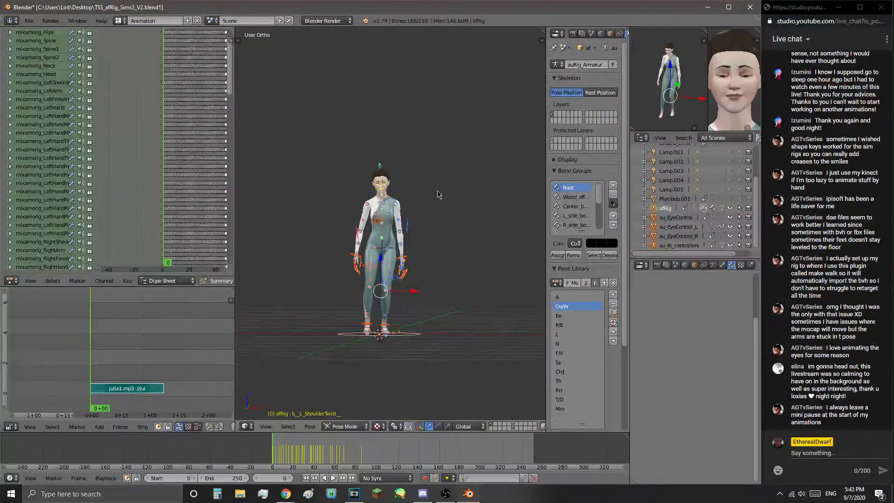
pyautogui.press('i')
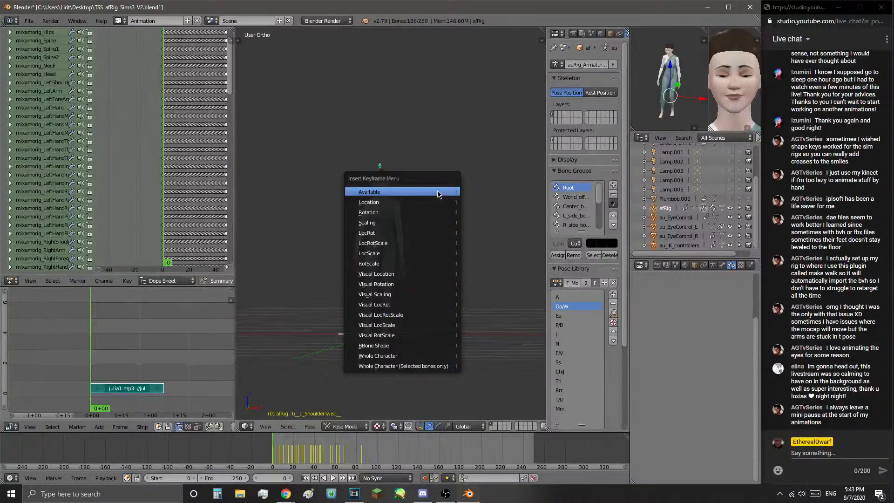
pyautogui.click(440, 358)
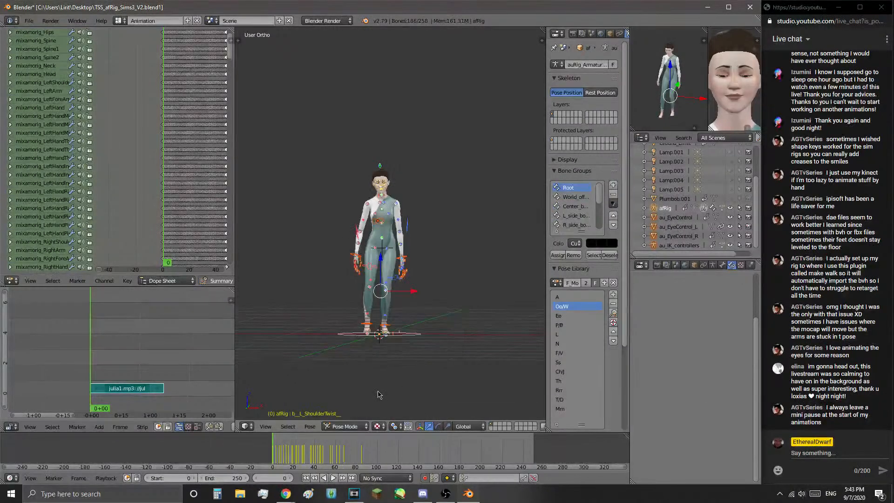
# - Play and scrub the animation to frame 108, and insert a whole-character keyframe for the rig there
pyautogui.scroll(7, 383, 336)
pyautogui.hotkey('alt', 'a')
pyautogui.click(357, 447)
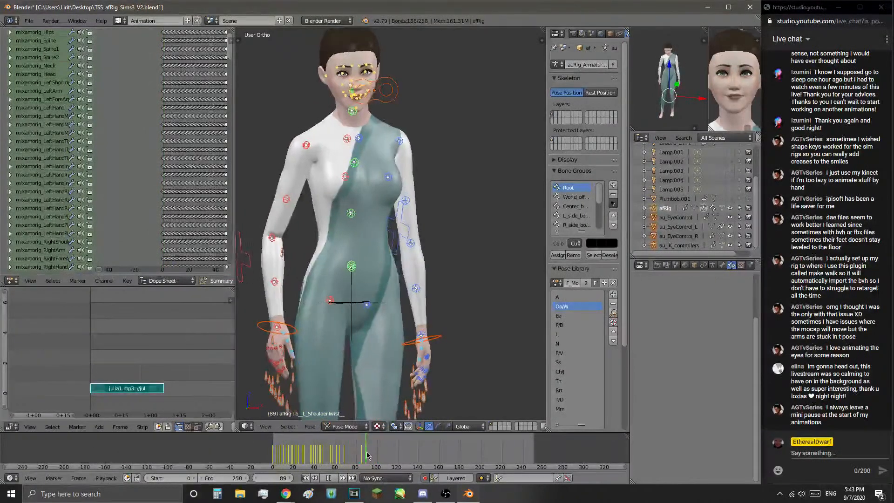
pyautogui.click(362, 457)
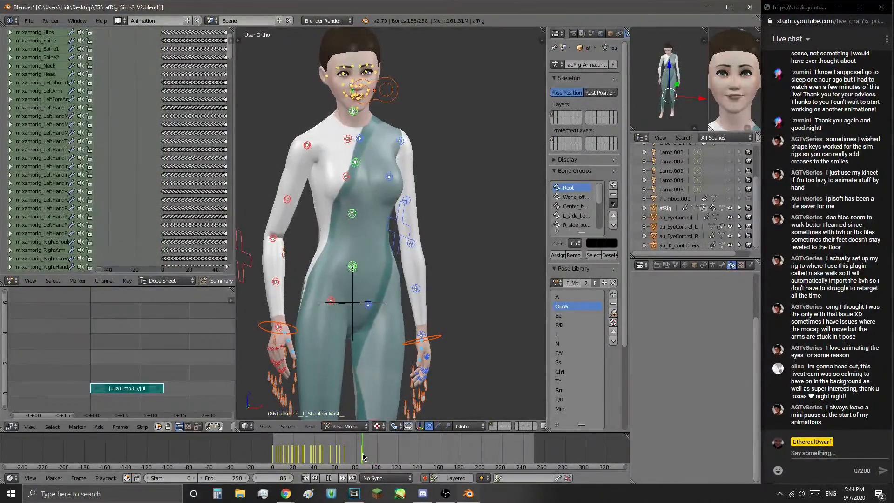
pyautogui.moveTo(362, 457); pyautogui.dragTo(386, 456)
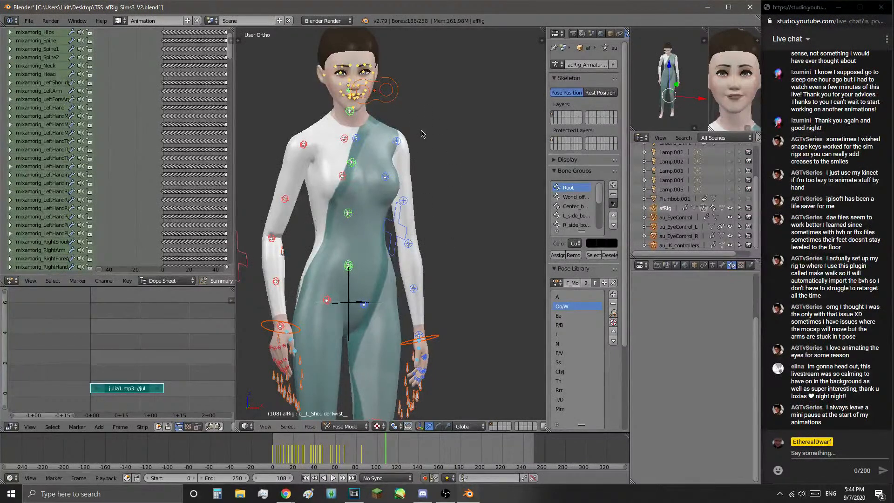
pyautogui.press('i')
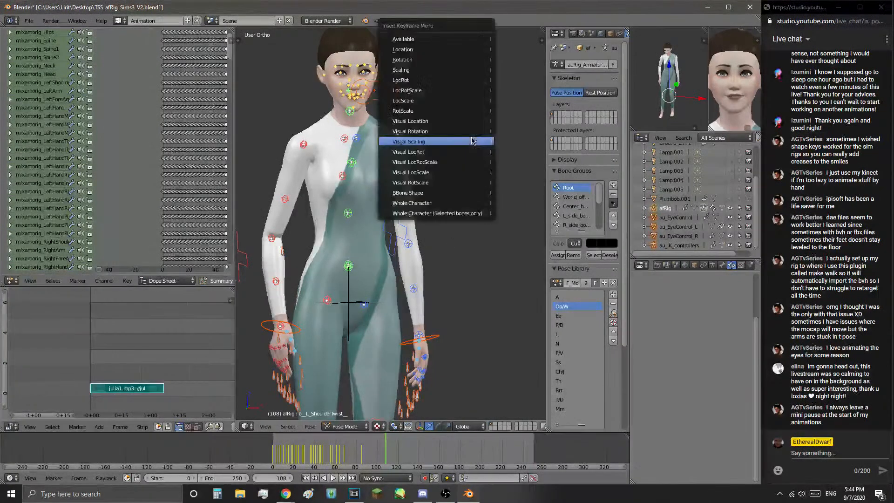
pyautogui.click(456, 208)
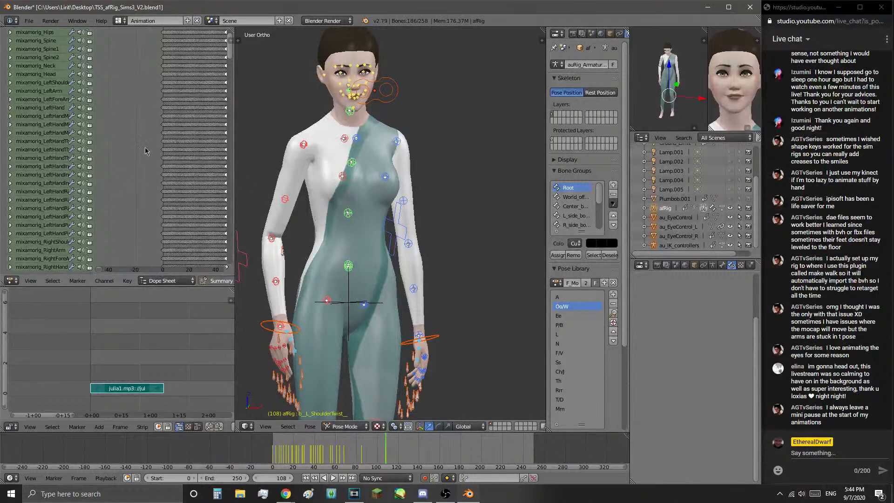
# - Return to frame 0, select all keyframes in the Dope Sheet and move them about 20 frames later
pyautogui.hotkey('shift', 'Left')
pyautogui.scroll(-8, 156, 99)
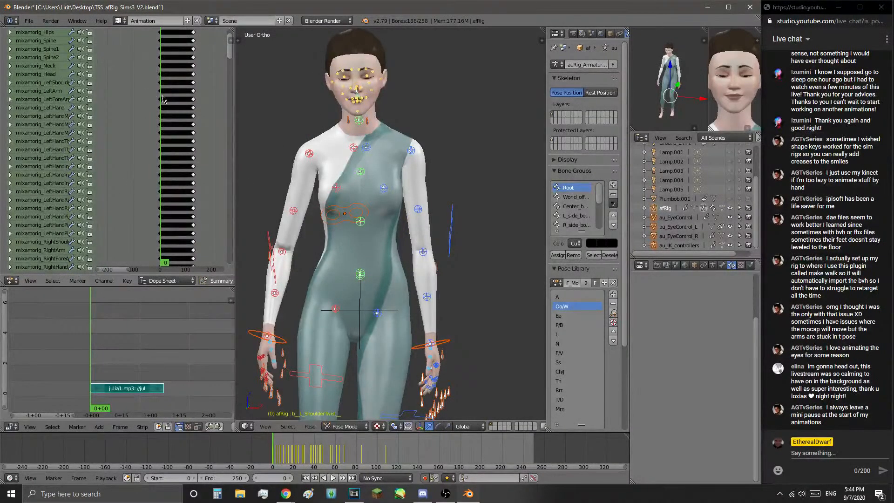
pyautogui.scroll(8, 163, 98)
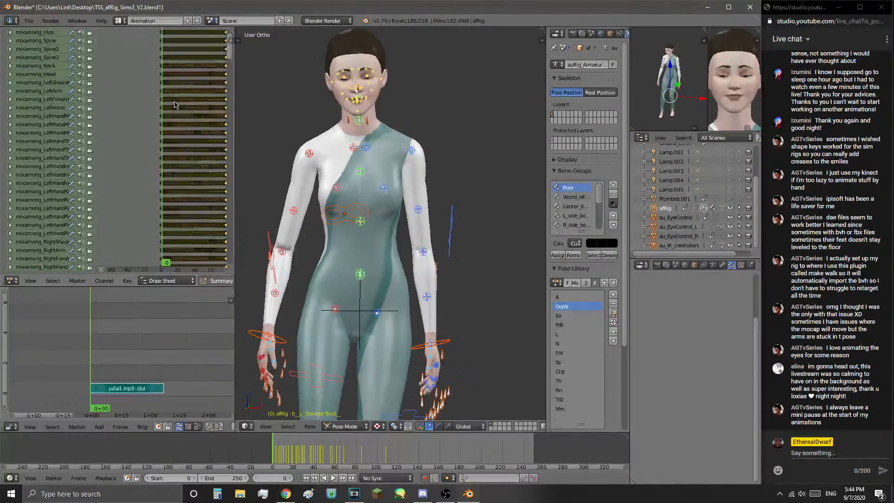
pyautogui.press('g')
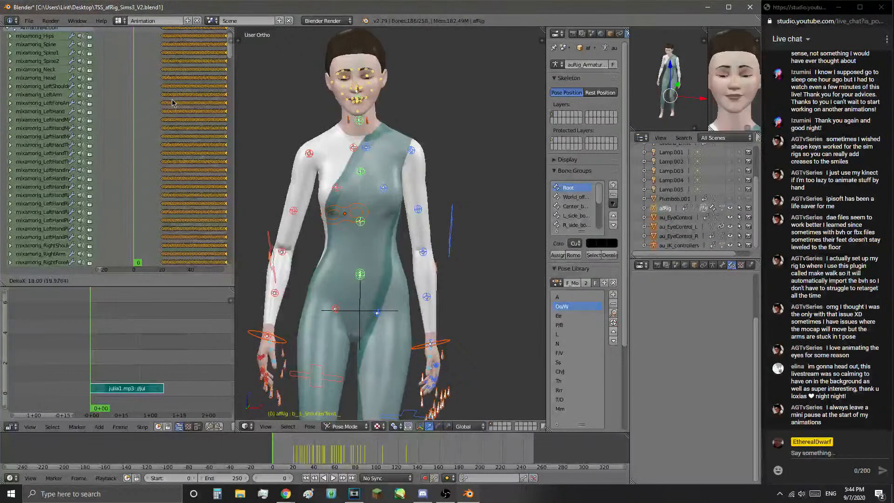
pyautogui.click(175, 103)
pyautogui.scroll(7, 313, 453)
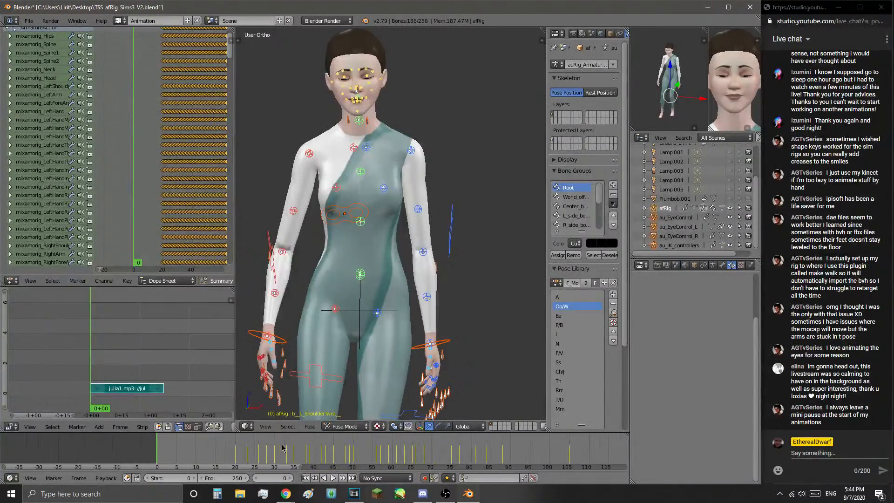
pyautogui.scroll(1, 218, 448)
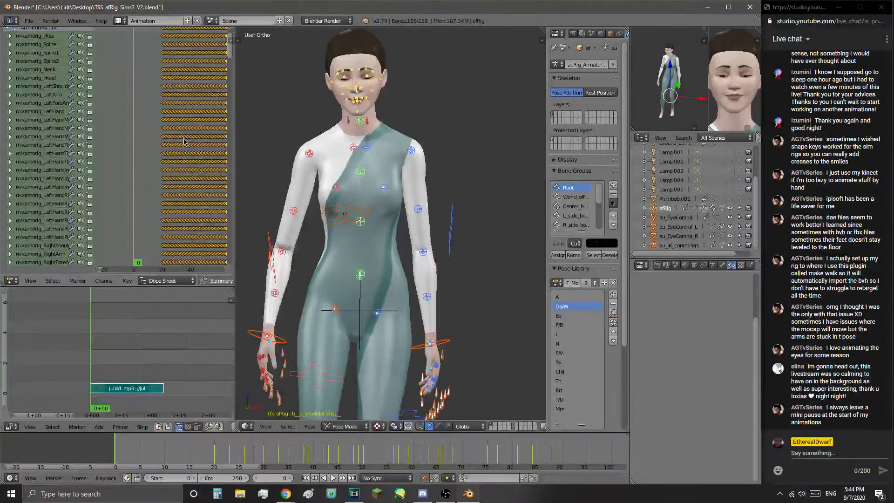
pyautogui.press('g')
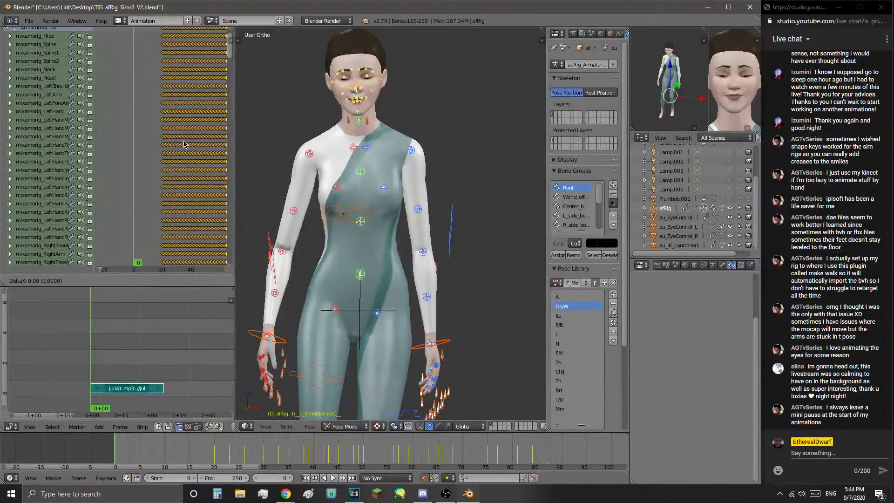
pyautogui.click(184, 145)
# - Insert a Whole Character keyframe at frame 0 to hold the pose ahead of the shifted animation
pyautogui.scroll(-5, 422, 250)
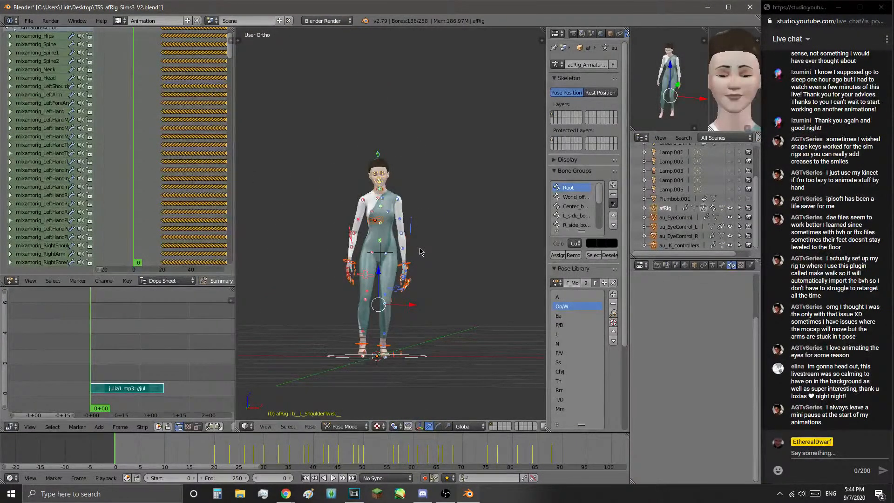
pyautogui.press('i')
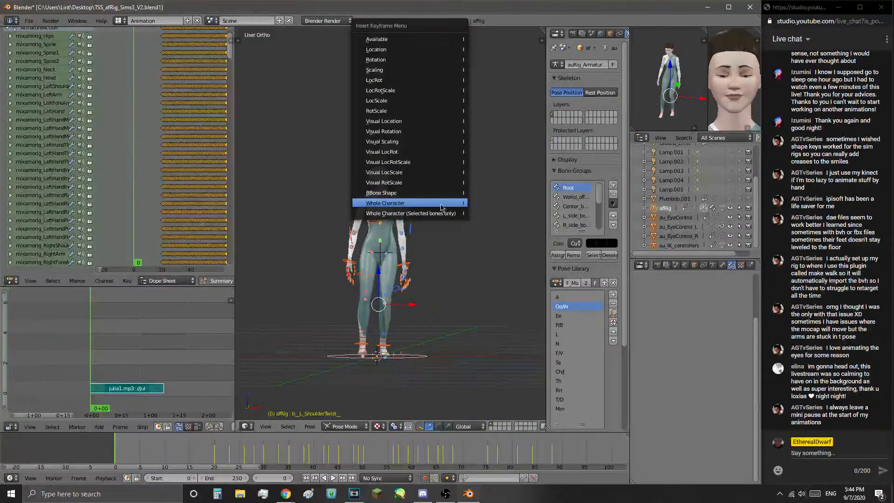
pyautogui.click(441, 207)
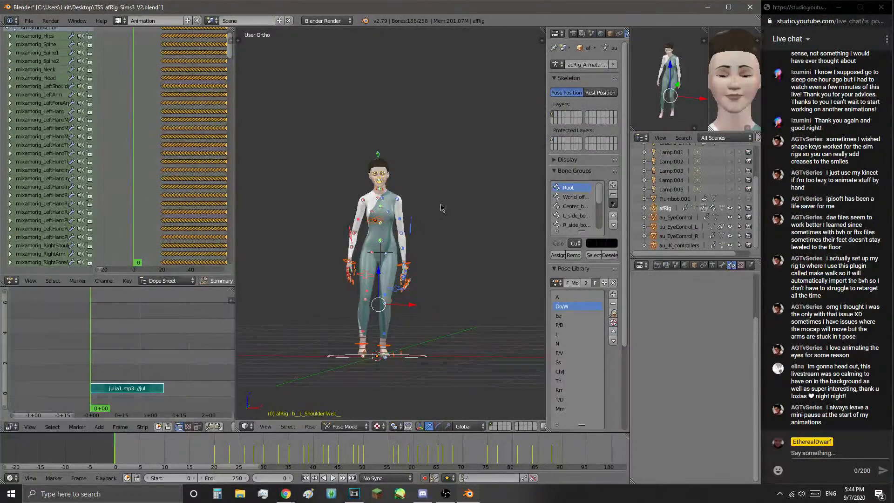
# - Switch to Chrome and open the ANIMATION GROCERY LIST E.1 document in a new tab
pyautogui.click(286, 493)
pyautogui.click(216, 463)
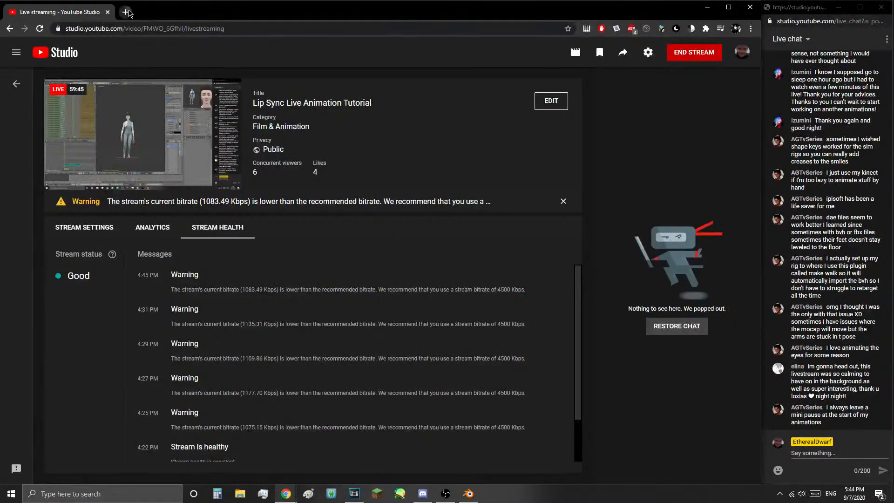
pyautogui.hotkey('ctrl', 't')
pyautogui.write('gr')
pyautogui.click(198, 177)
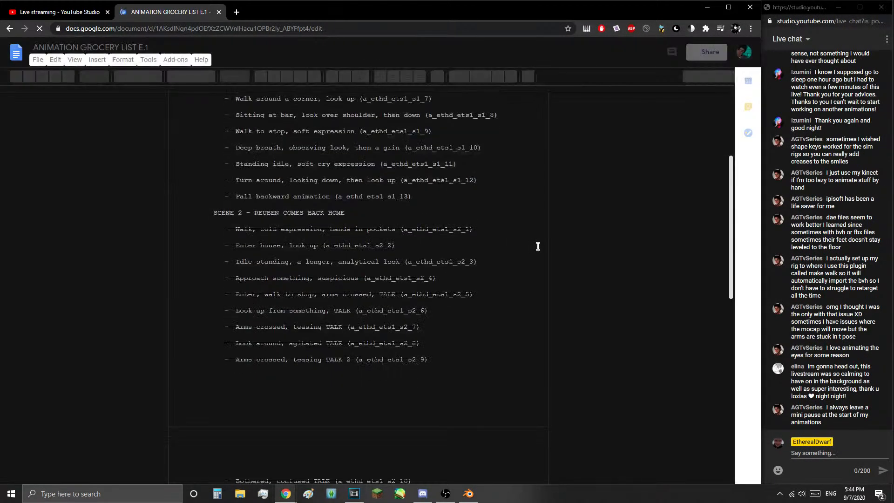
# - Find the Scene 5 - Pretty Robber entries and copy the animation name a_ethd_ets1_s5_4
pyautogui.scroll(-20, 505, 245)
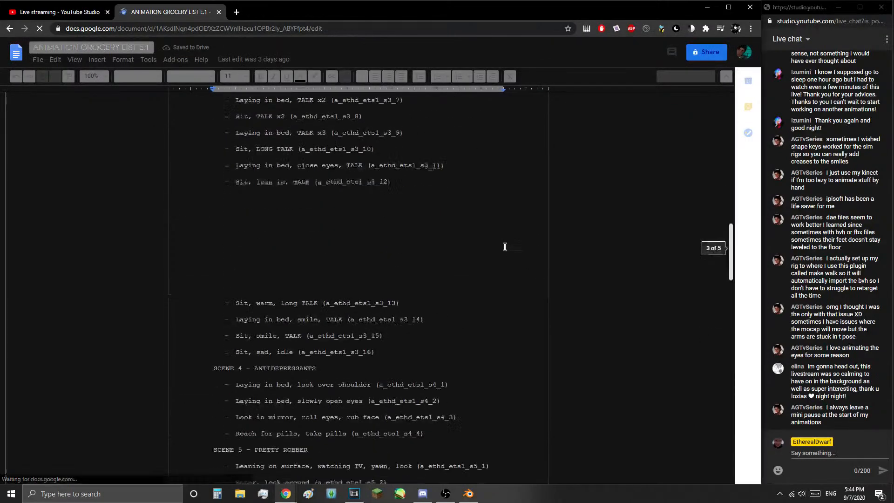
pyautogui.scroll(-4, 505, 243)
pyautogui.scroll(5, 505, 243)
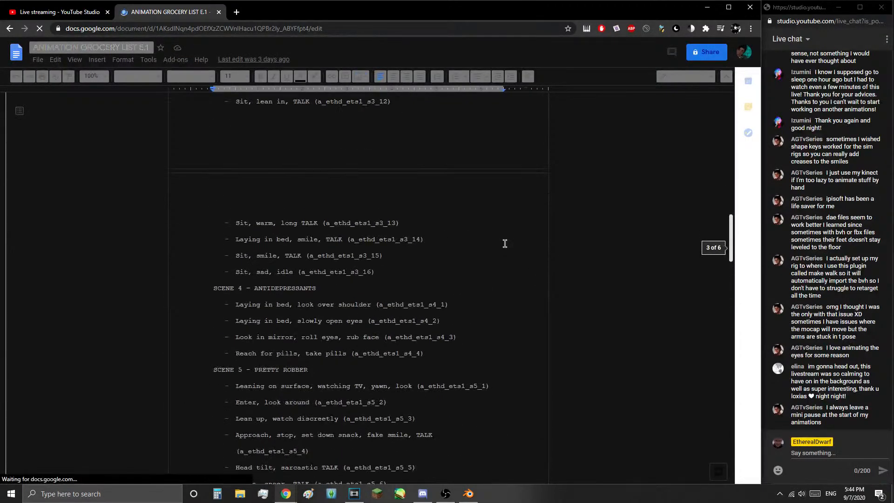
pyautogui.scroll(-4, 505, 242)
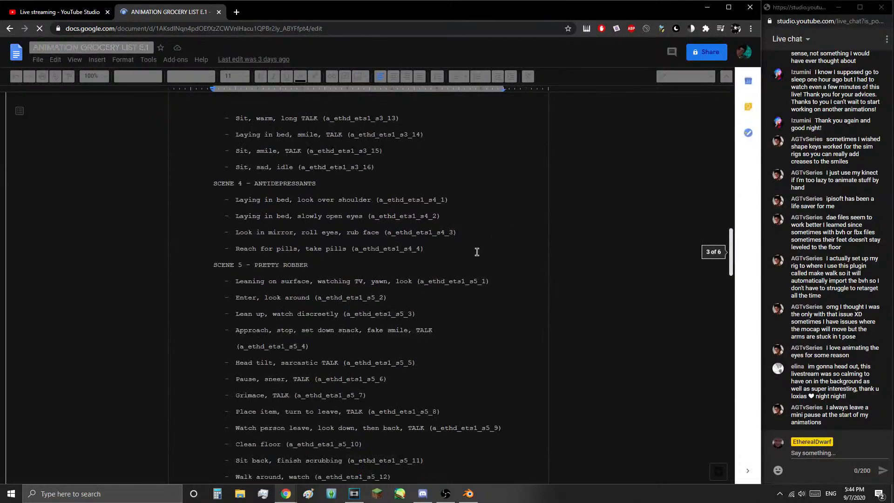
pyautogui.scroll(-5, 478, 258)
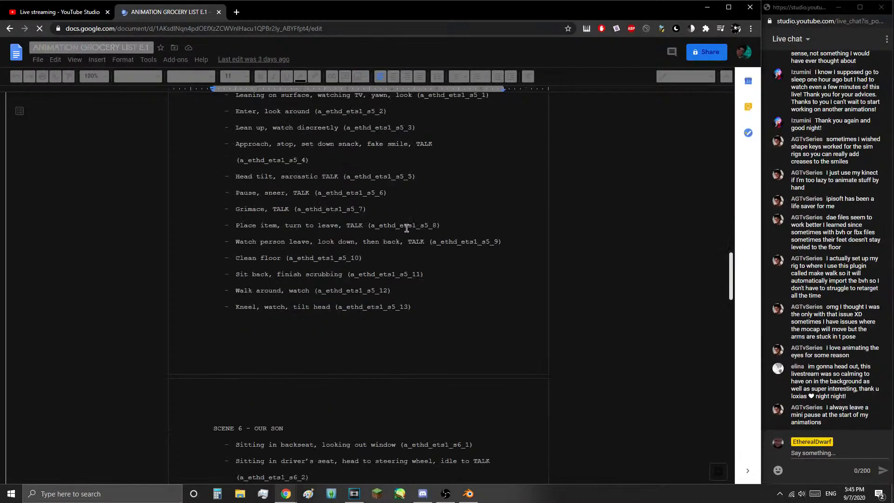
pyautogui.scroll(2, 407, 228)
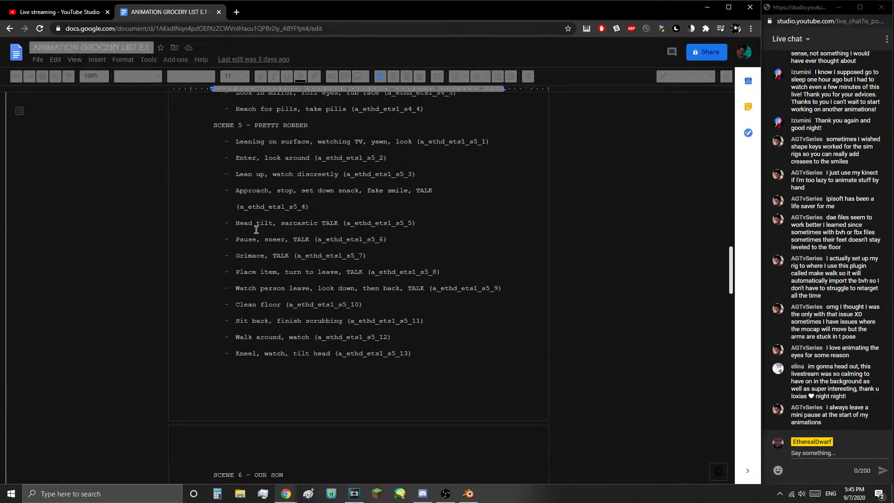
pyautogui.moveTo(238, 208); pyautogui.dragTo(306, 216)
pyautogui.rightClick(298, 208)
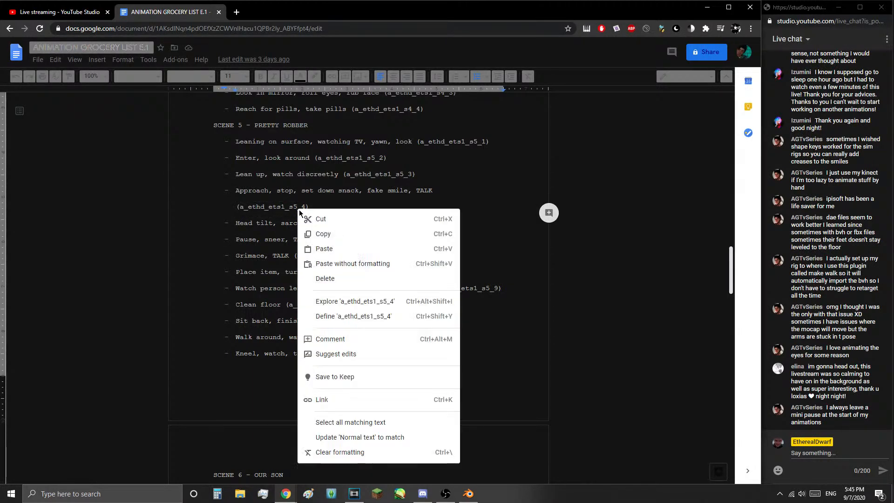
pyautogui.click(319, 234)
# - Switch back to Blender and export the rig's motion as a Sims 3 Animation named x, choosing the Episode 1 Anims folder
pyautogui.click(468, 494)
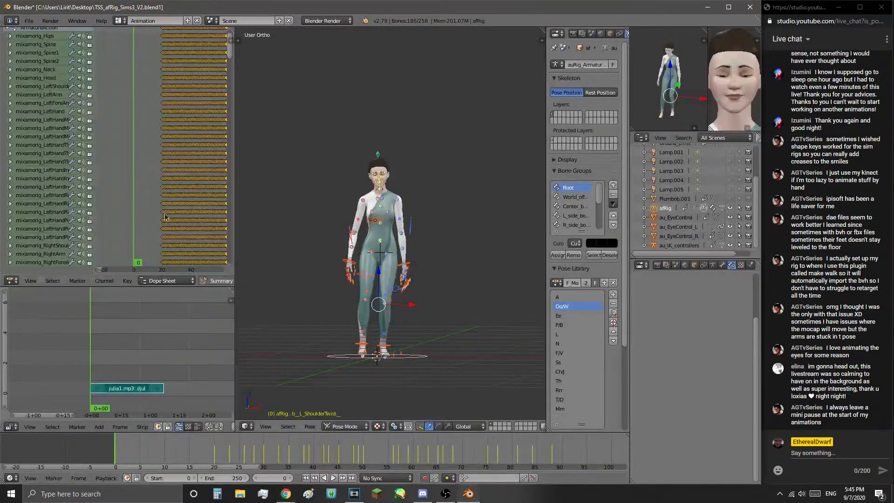
pyautogui.click(29, 20)
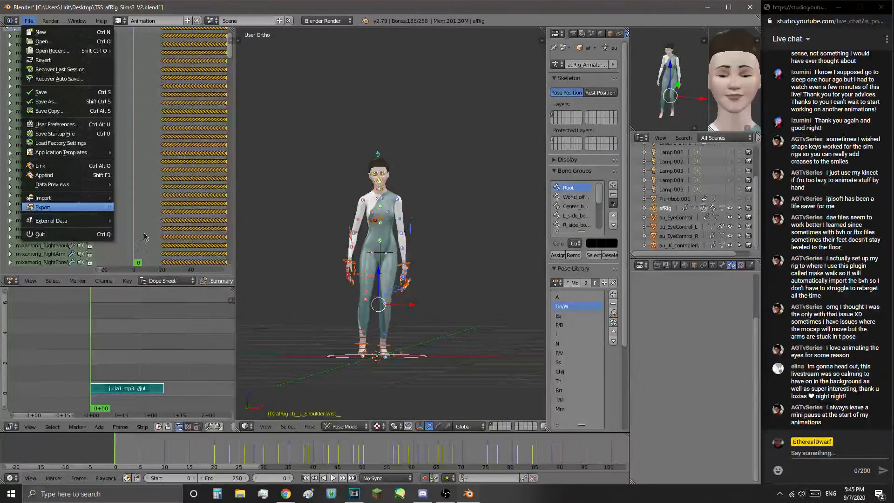
pyautogui.click(29, 21)
pyautogui.moveTo(43, 207)
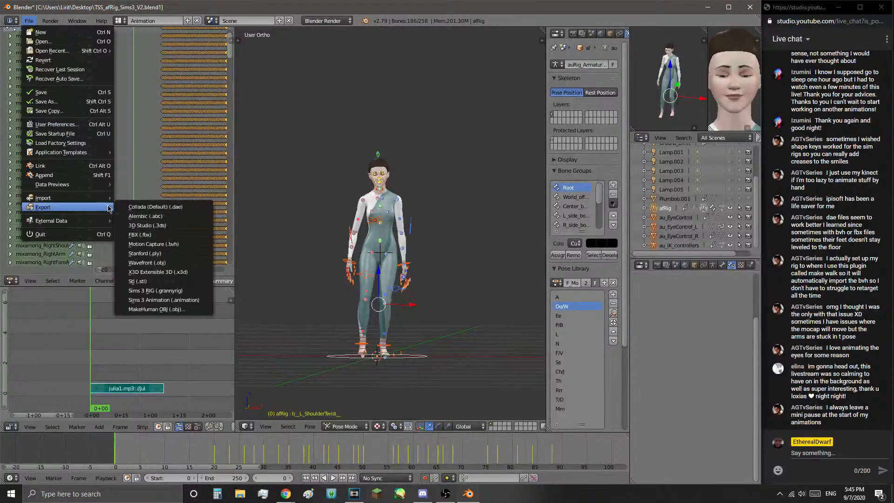
pyautogui.click(167, 301)
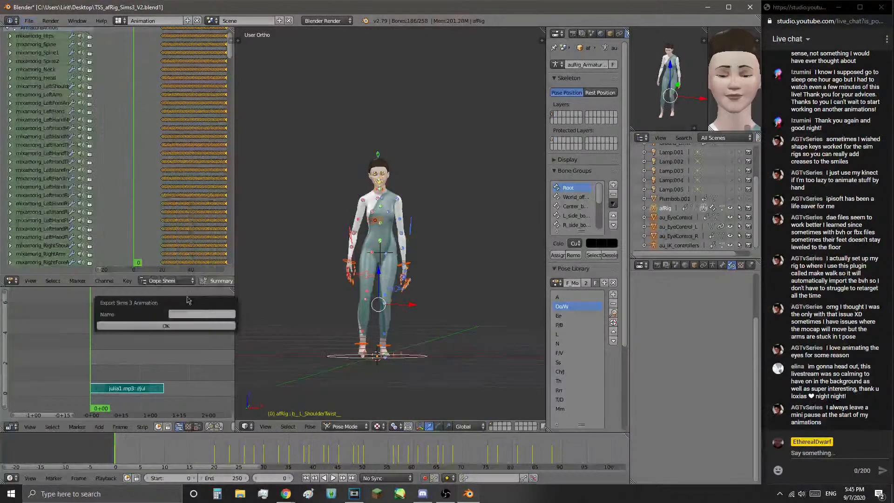
pyautogui.click(199, 313)
pyautogui.write('x')
pyautogui.click(197, 325)
pyautogui.click(168, 97)
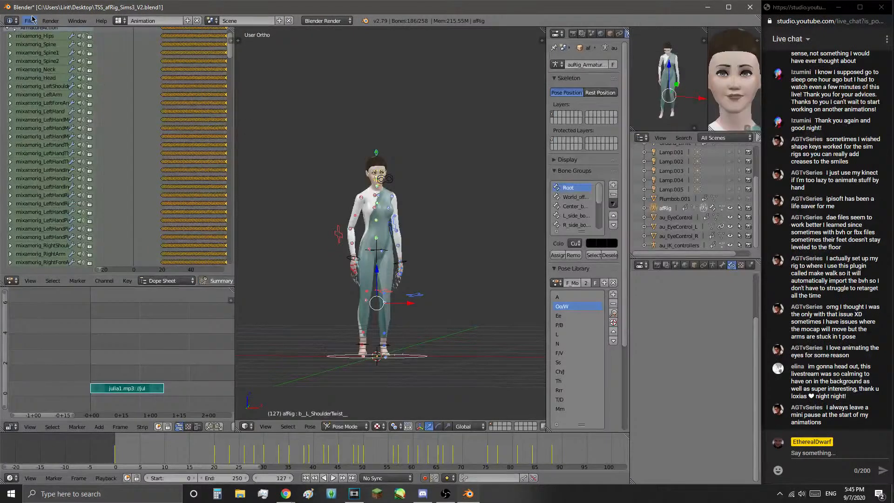
# - Save the scene as a new file named a_ethd_ets1_s5_4.blend in the Episode 1 Anims folder
pyautogui.click(31, 20)
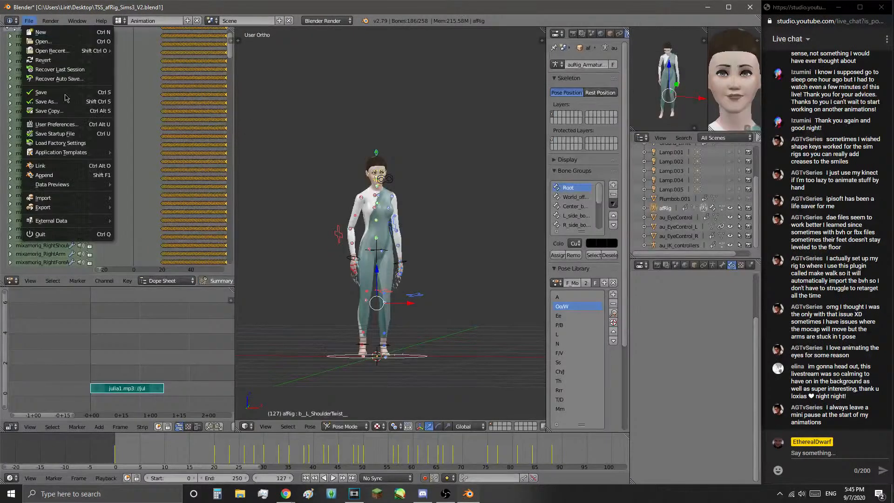
pyautogui.click(47, 102)
pyautogui.click(162, 56)
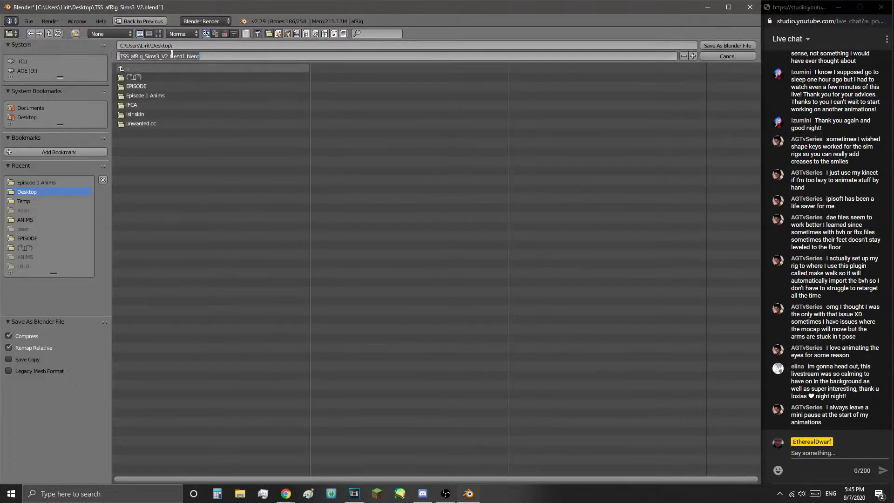
pyautogui.click(160, 96)
pyautogui.click(184, 55)
pyautogui.moveTo(185, 55); pyautogui.dragTo(111, 55)
pyautogui.hotkey('ctrl', 'v')
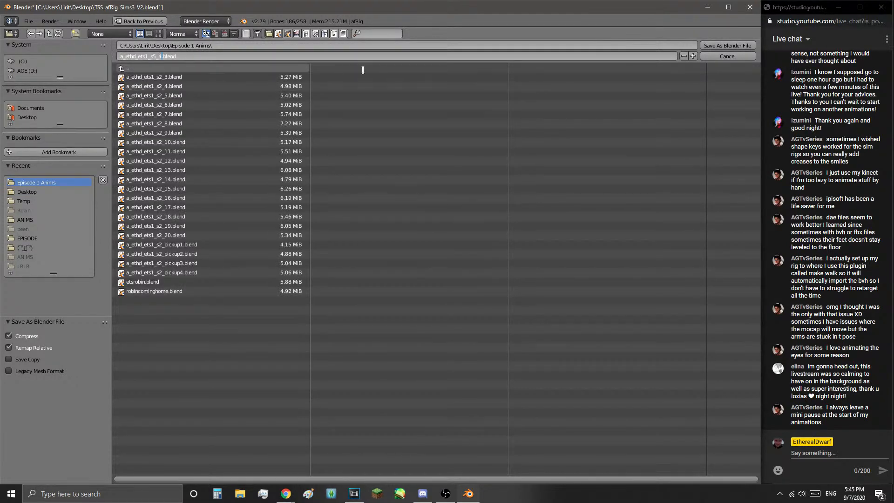
pyautogui.click(708, 48)
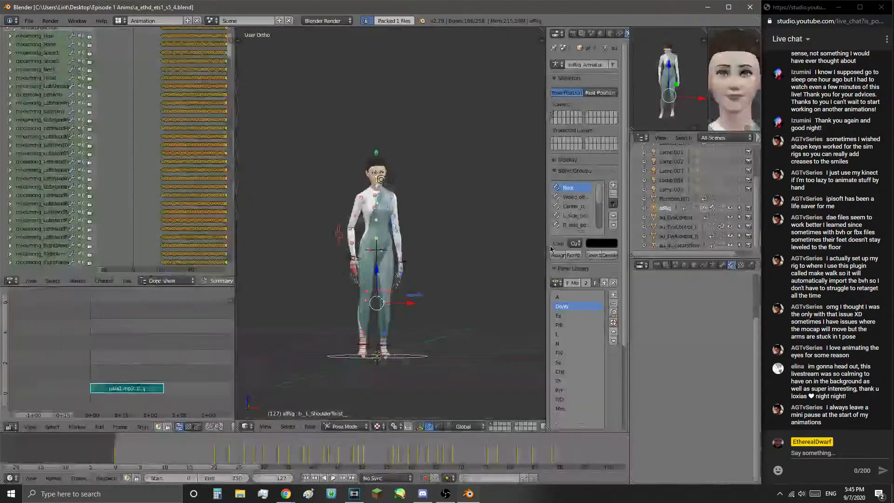
# - Play and scrub through the opening pause of the animation to check the face, and return to frame 0
pyautogui.scroll(5, 397, 280)
pyautogui.hotkey('shift', 'Left')
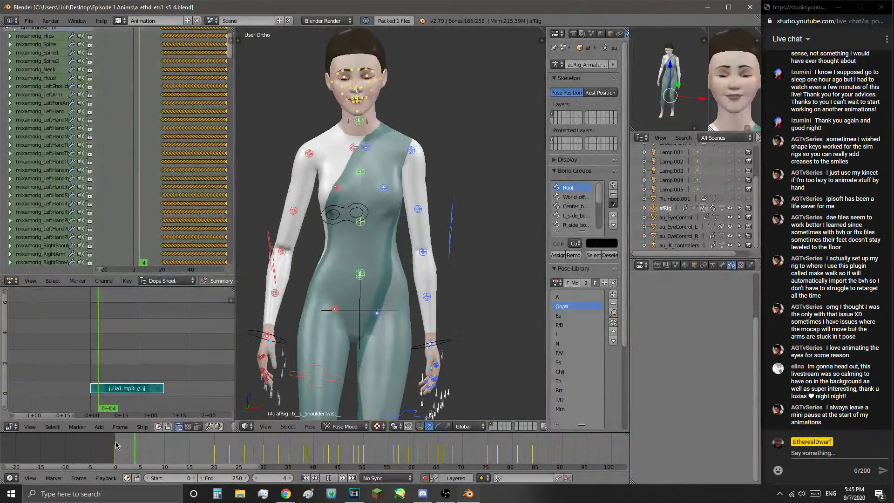
pyautogui.scroll(-3, 394, 190)
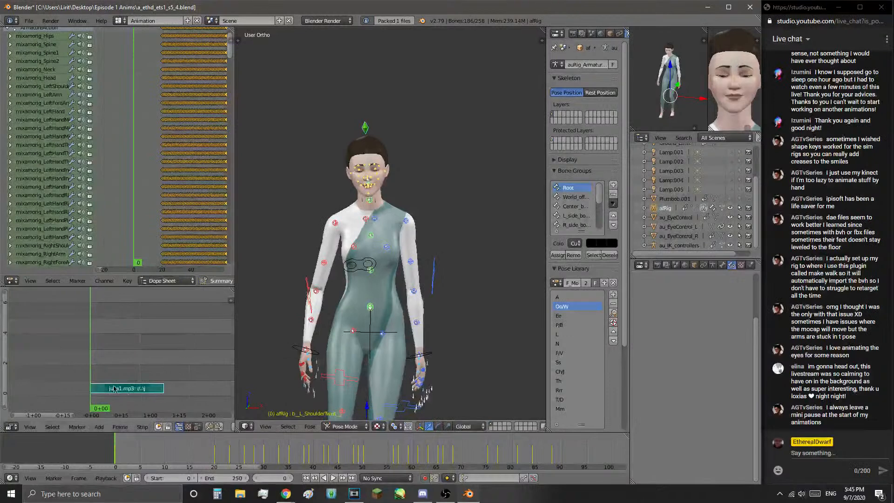
pyautogui.scroll(5, 355, 182)
pyautogui.keyDown('shift'); pyautogui.moveTo(354, 178); pyautogui.dragTo(395, 270, button='middle'); pyautogui.keyUp('shift')
pyautogui.rightClick(383, 196)
pyautogui.click(334, 478)
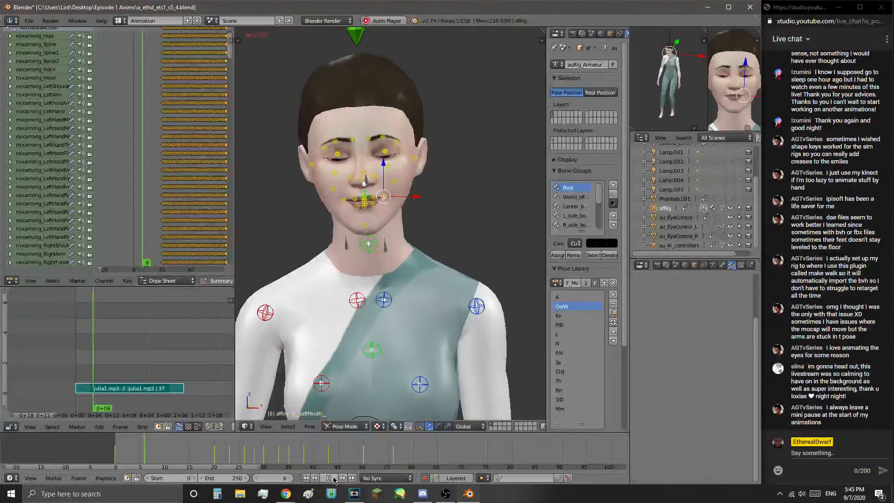
pyautogui.moveTo(147, 458); pyautogui.dragTo(187, 458)
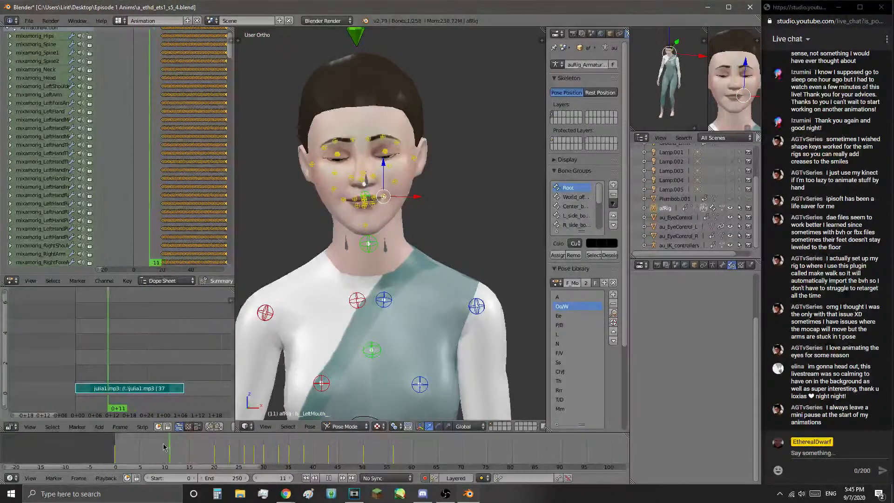
pyautogui.press('Escape')
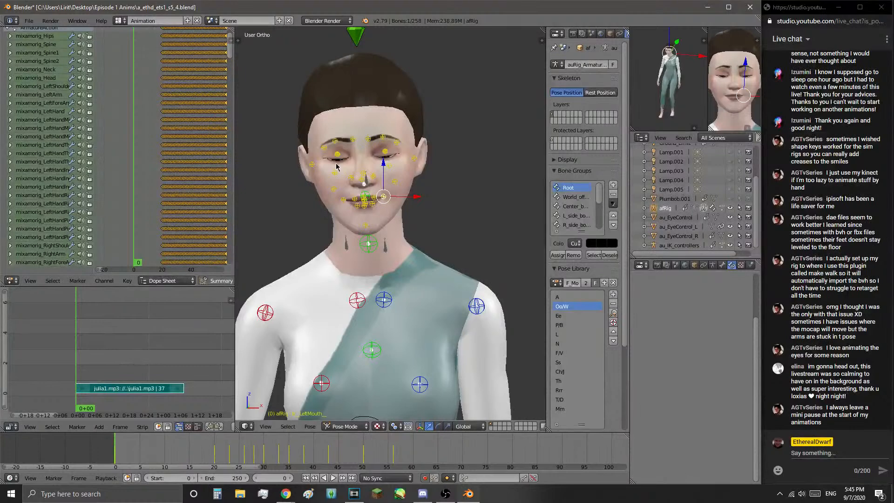
# - Select the b_ROOT_bind_ bone at the hips and save over the existing a_ethd_ets1_s5_4.blend file
pyautogui.scroll(-6, 373, 345)
pyautogui.rightClick(387, 340)
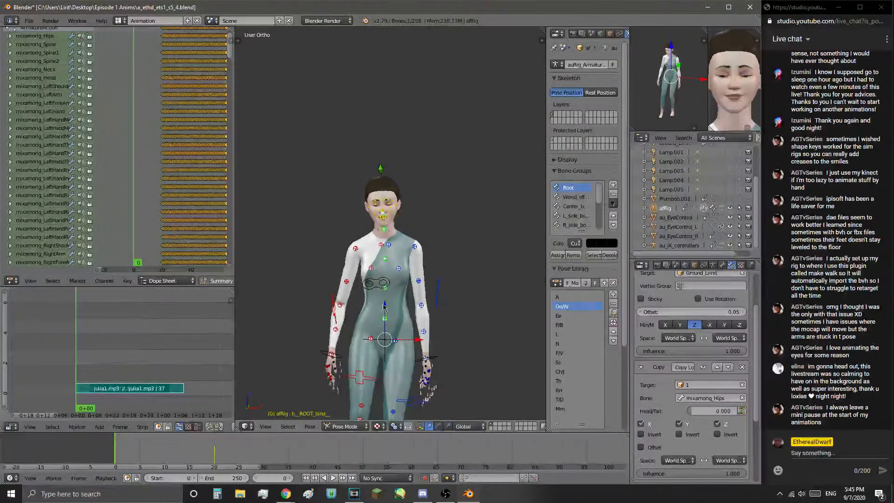
pyautogui.scroll(4, 383, 305)
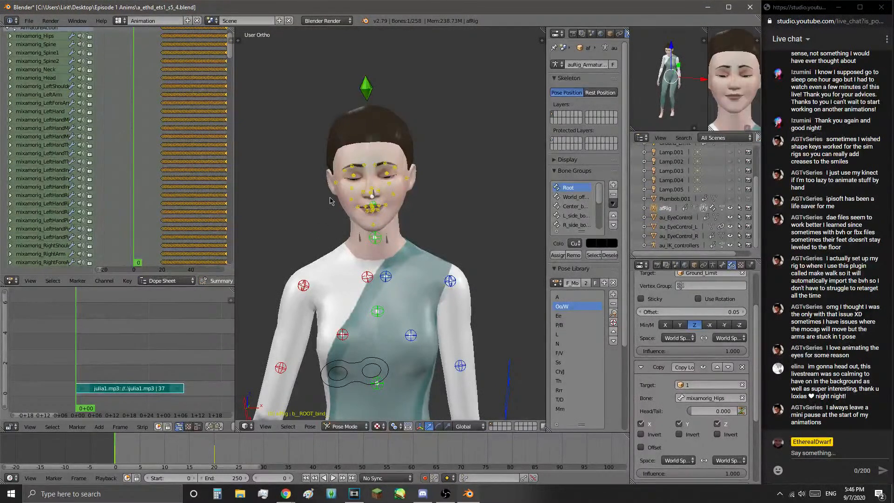
pyautogui.hotkey('ctrl', 's')
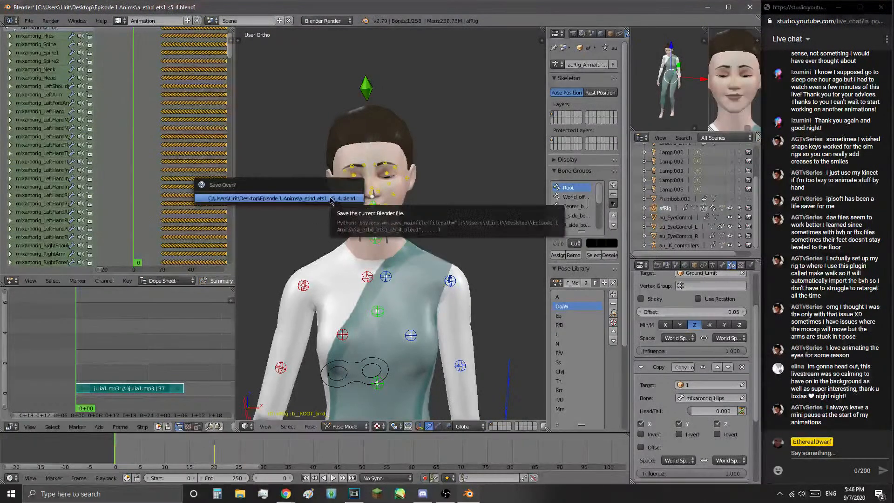
pyautogui.click(330, 199)
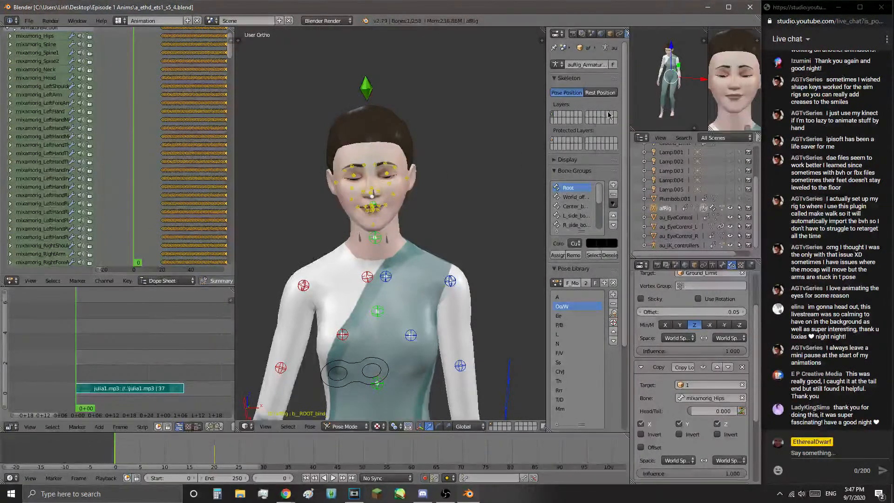
# - Close Blender and the ANIMATION GROCERY LIST E.1 document, and request the end of the live stream in YouTube Studio
pyautogui.click(750, 7)
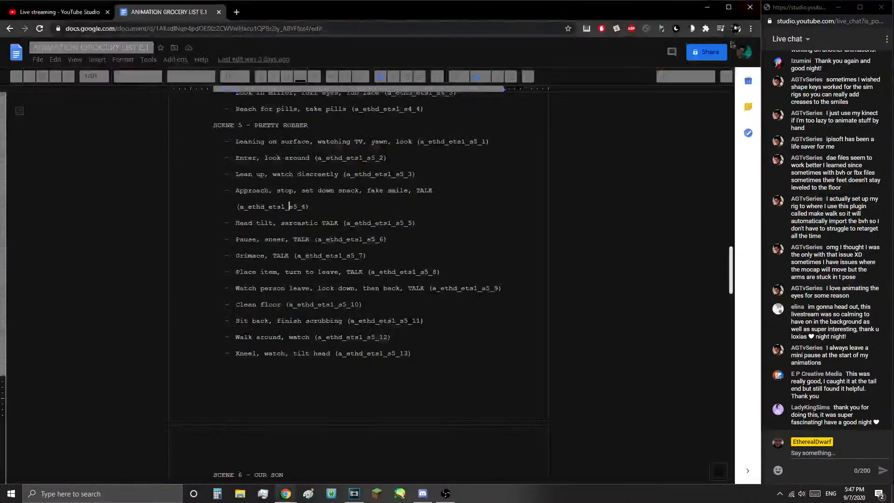
pyautogui.click(219, 11)
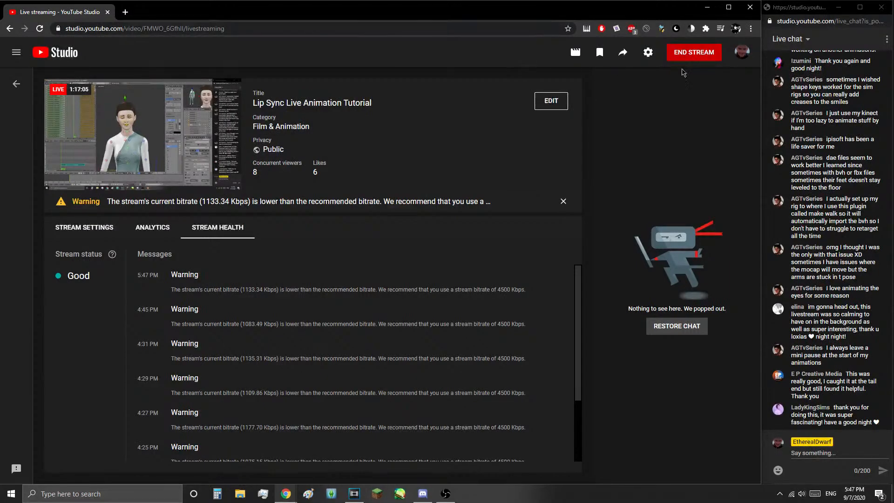
pyautogui.click(688, 54)
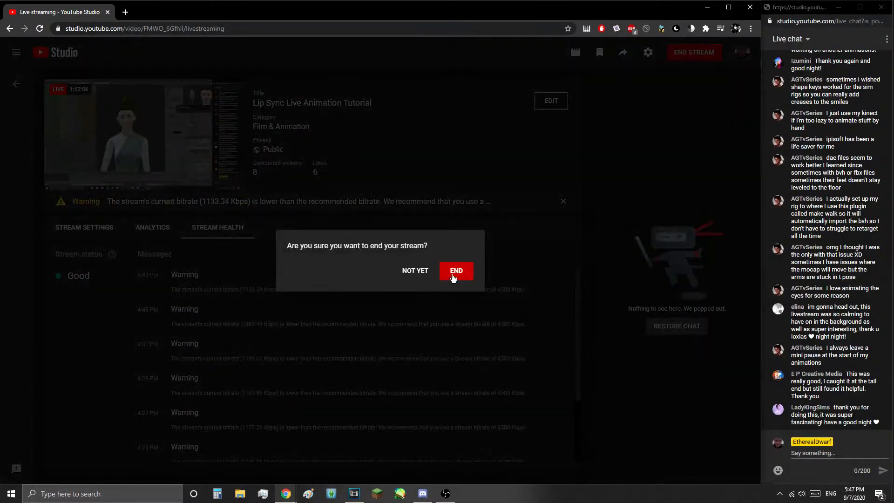